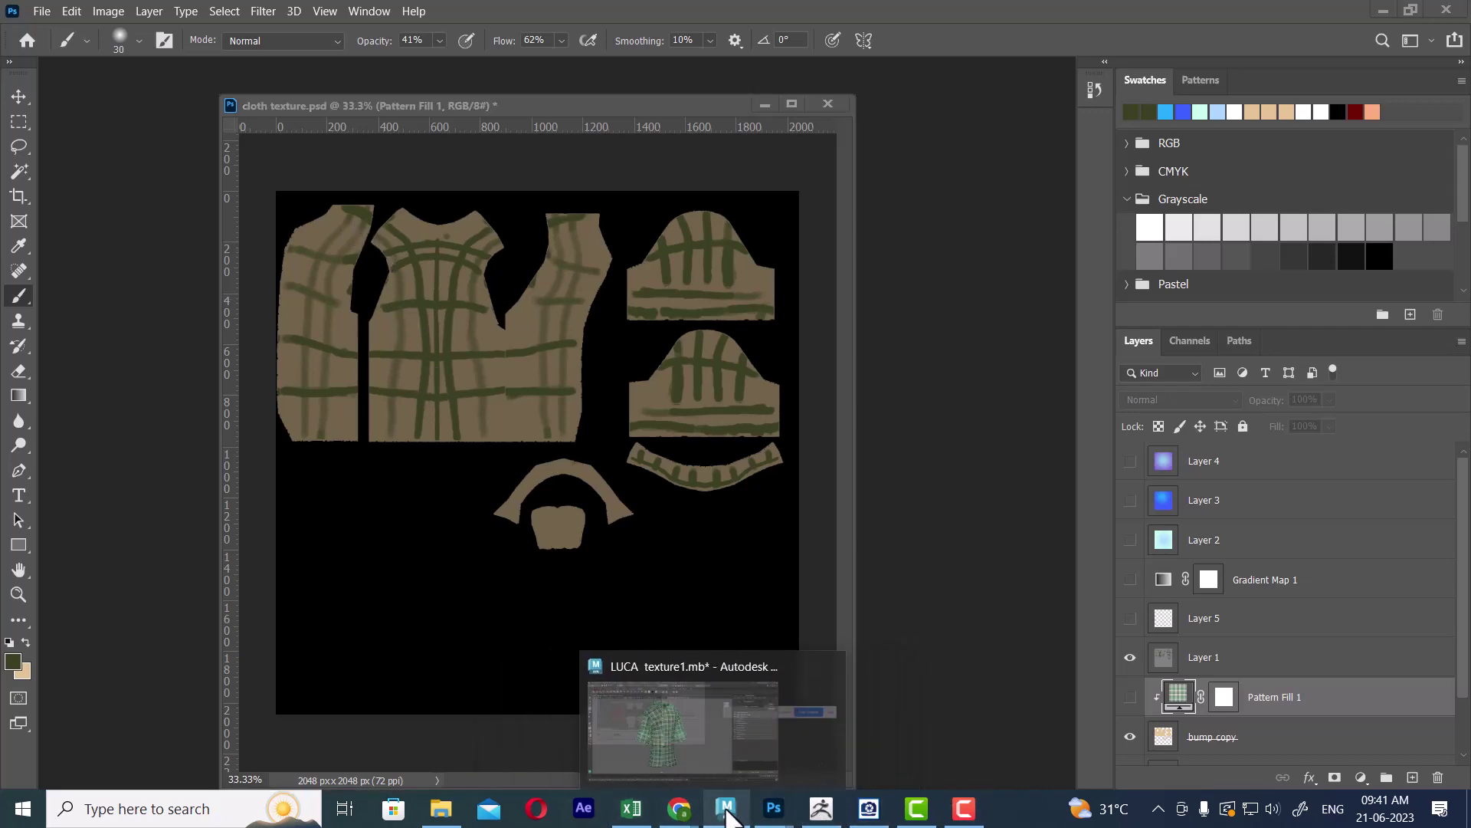
- Break the file texture connection on the shirt material's Color so the shirt shows plain grey
left_click(725, 761)
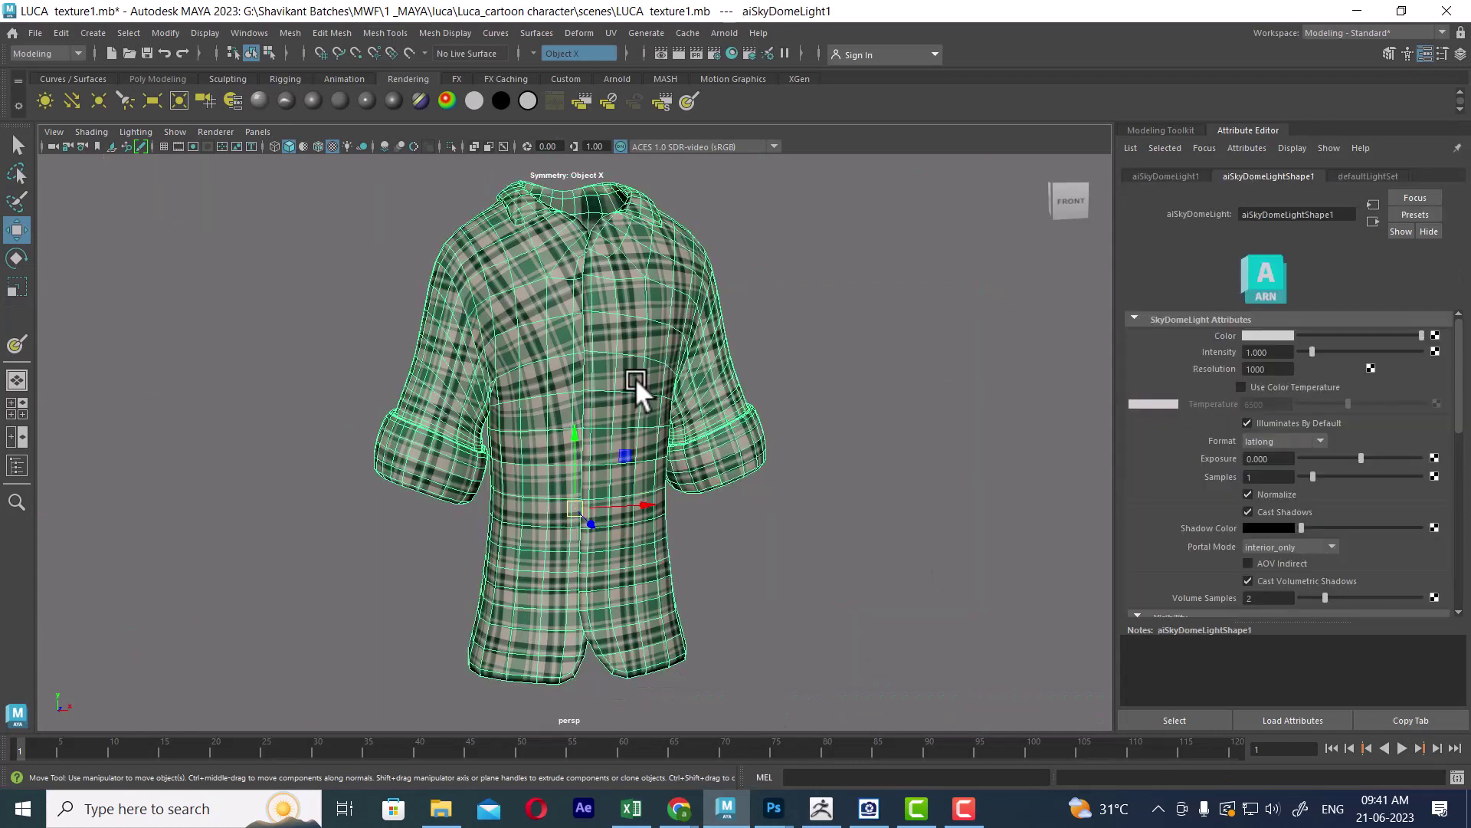
left_click(636, 383)
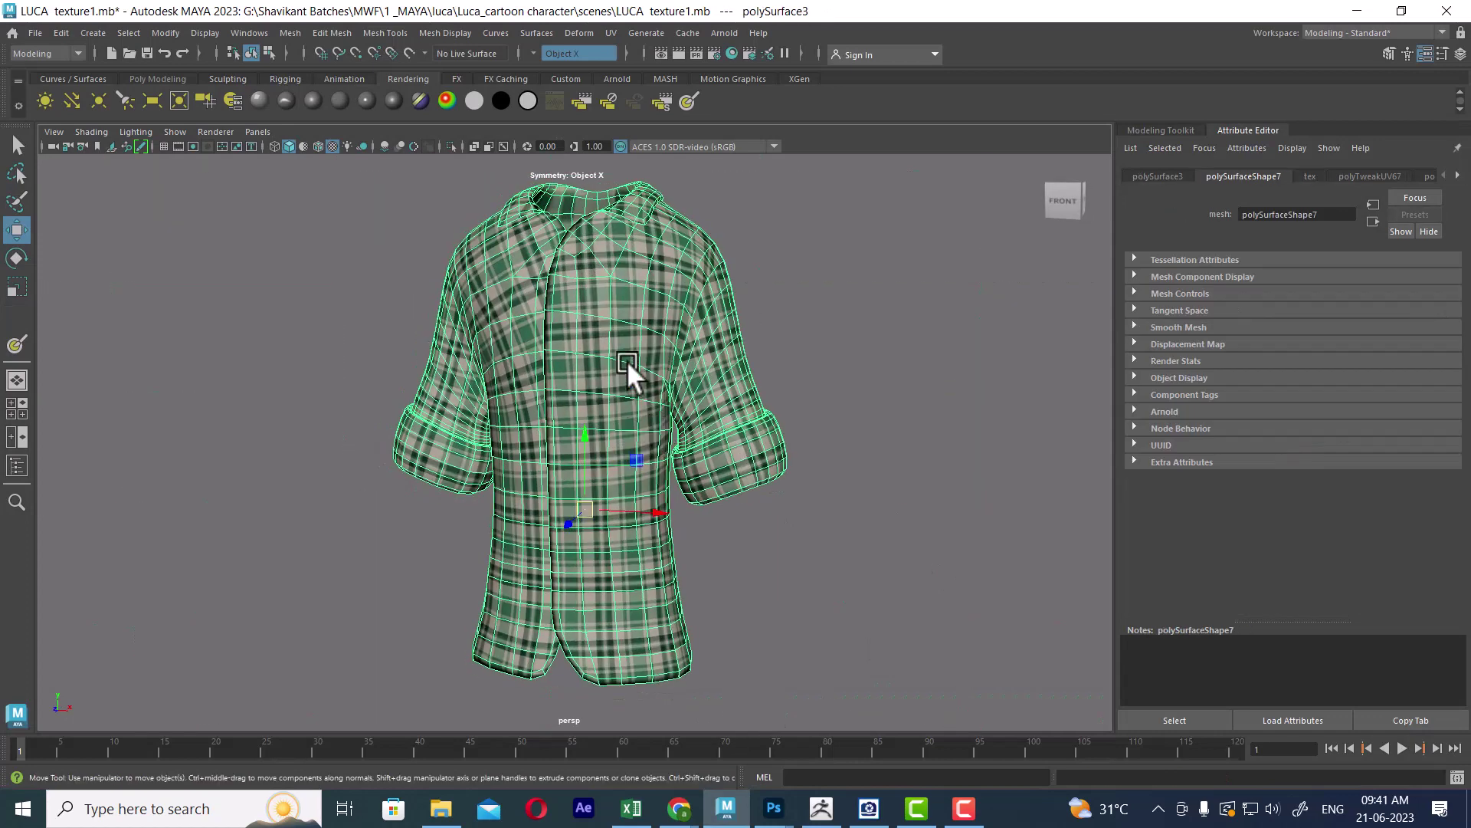
right_click(601, 343)
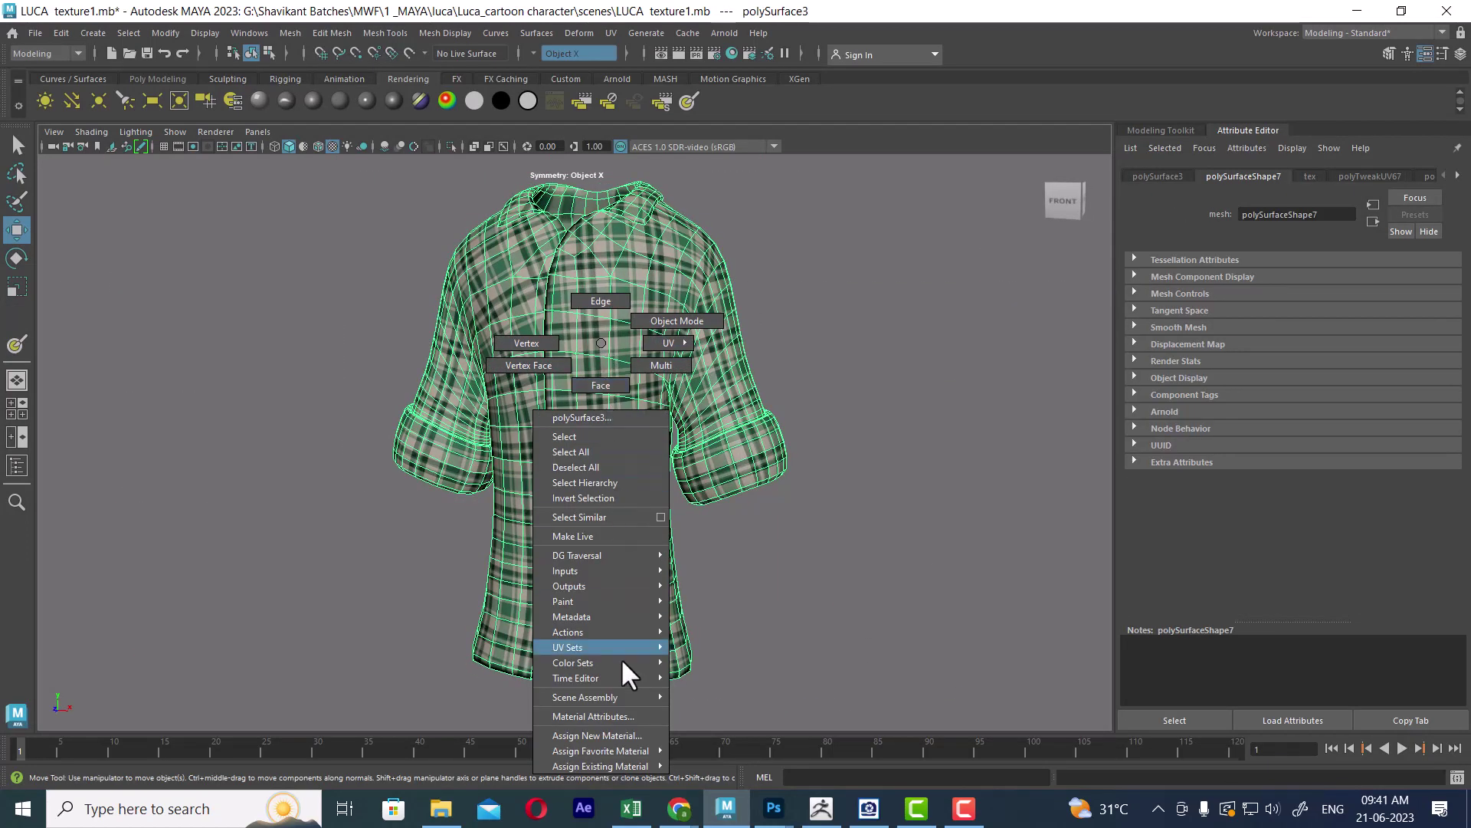
left_click(620, 714)
right_click(1226, 345)
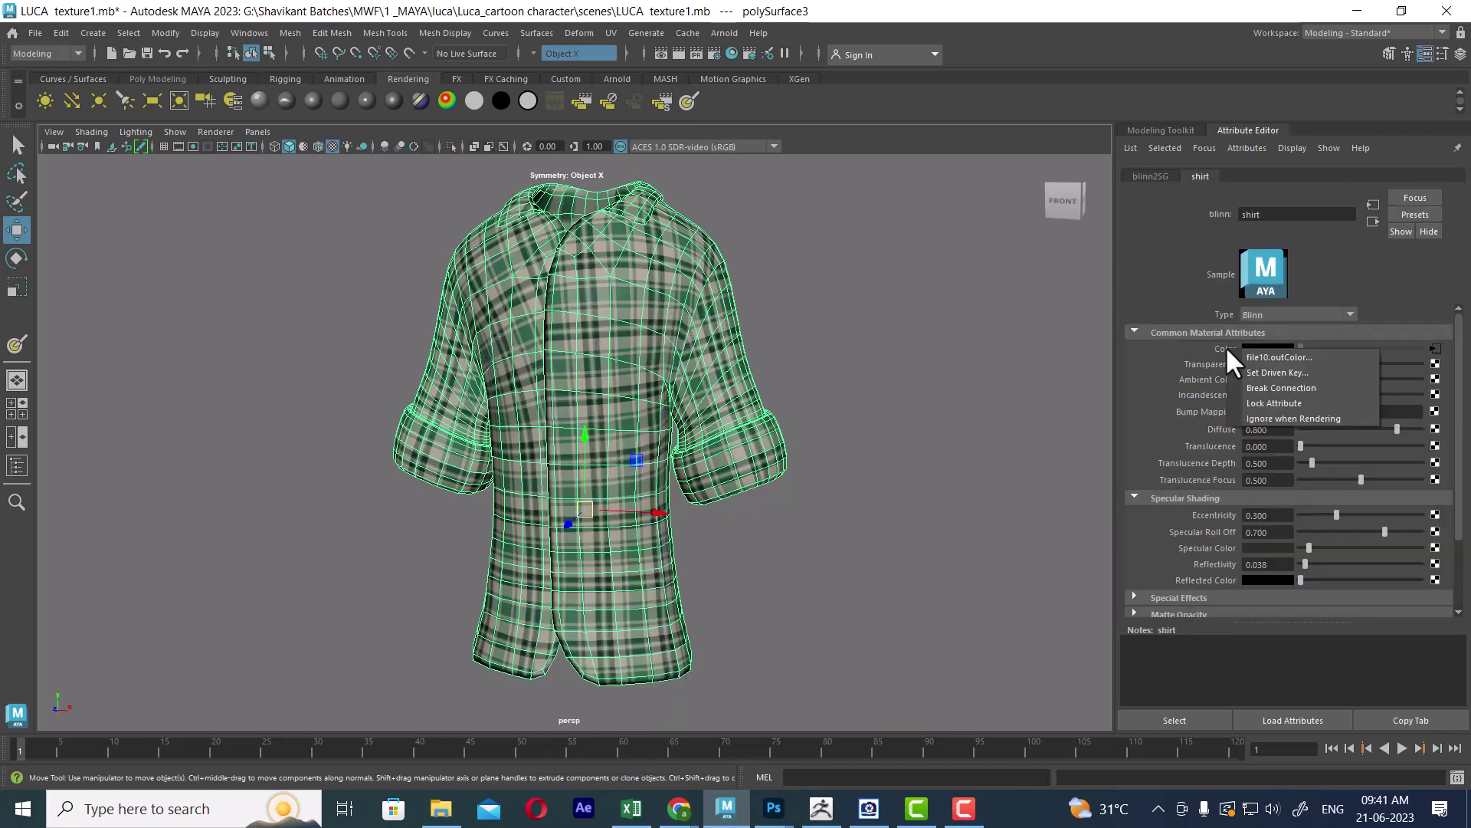
left_click(1280, 384)
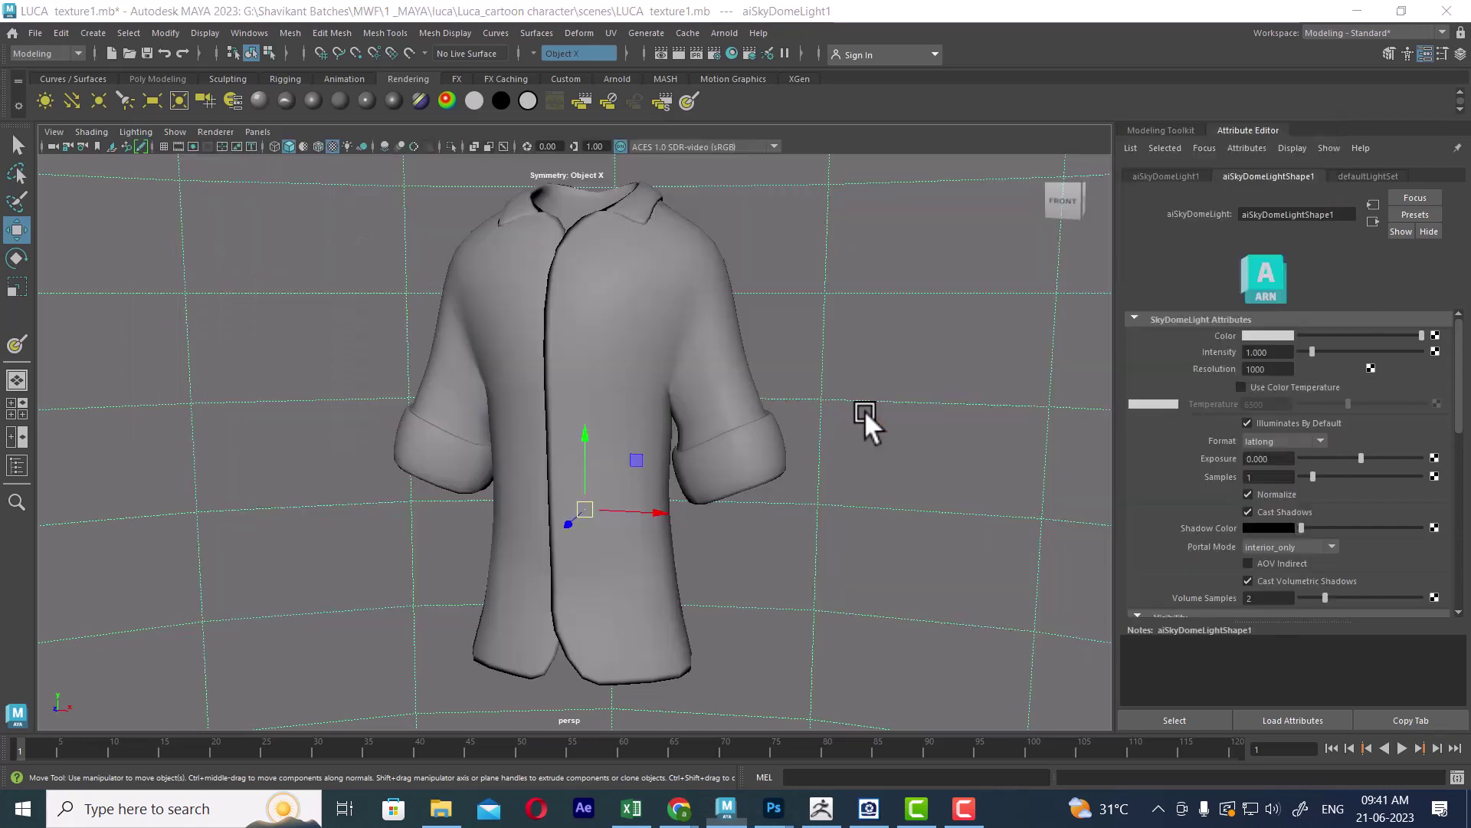
left_click(442, 809)
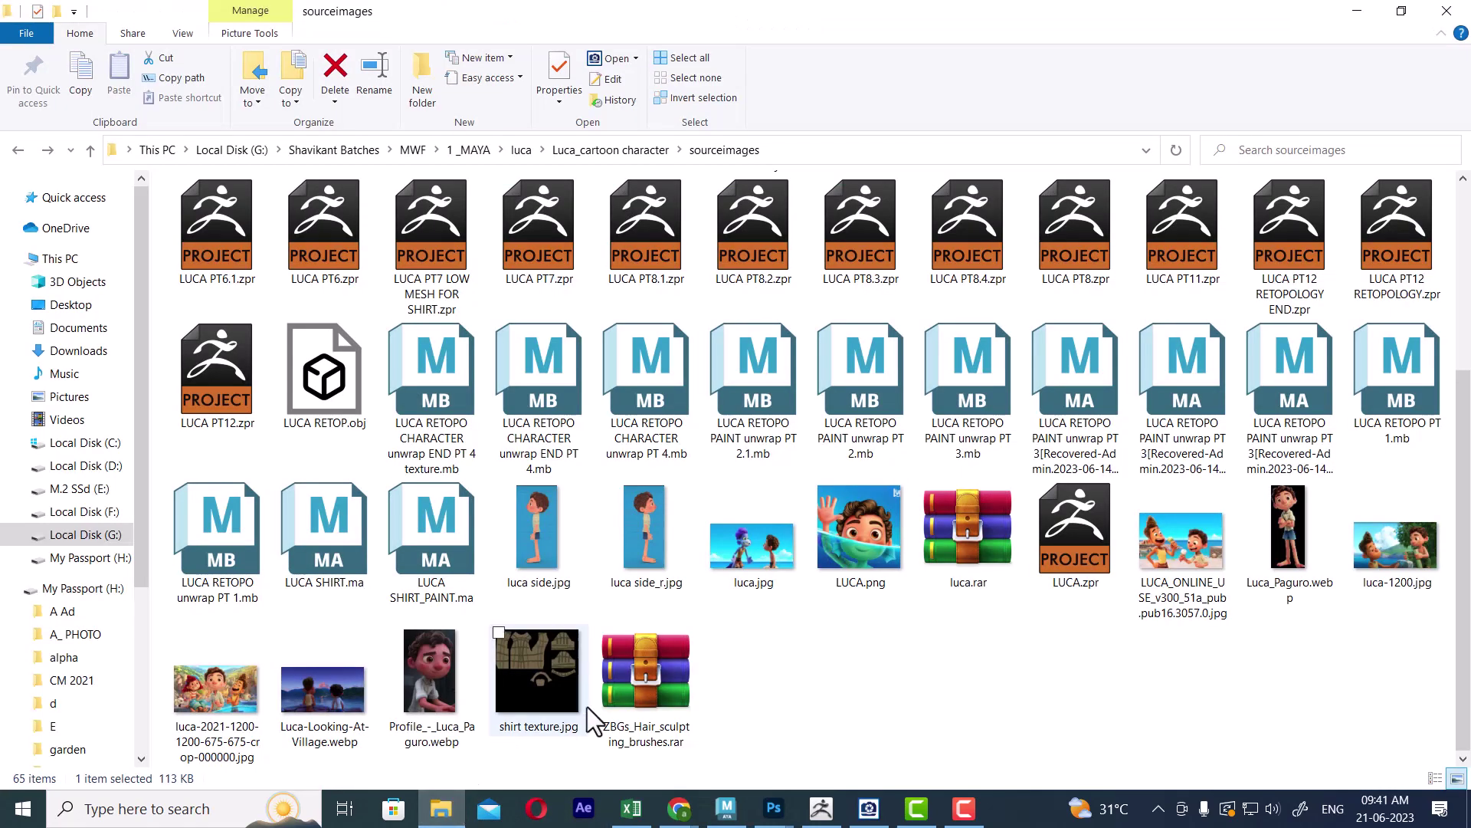
- Preview checker.jpg in the texture folder, then open it in Adobe Photoshop 2023
scroll(628, 651, "up", 3)
double_click(998, 257)
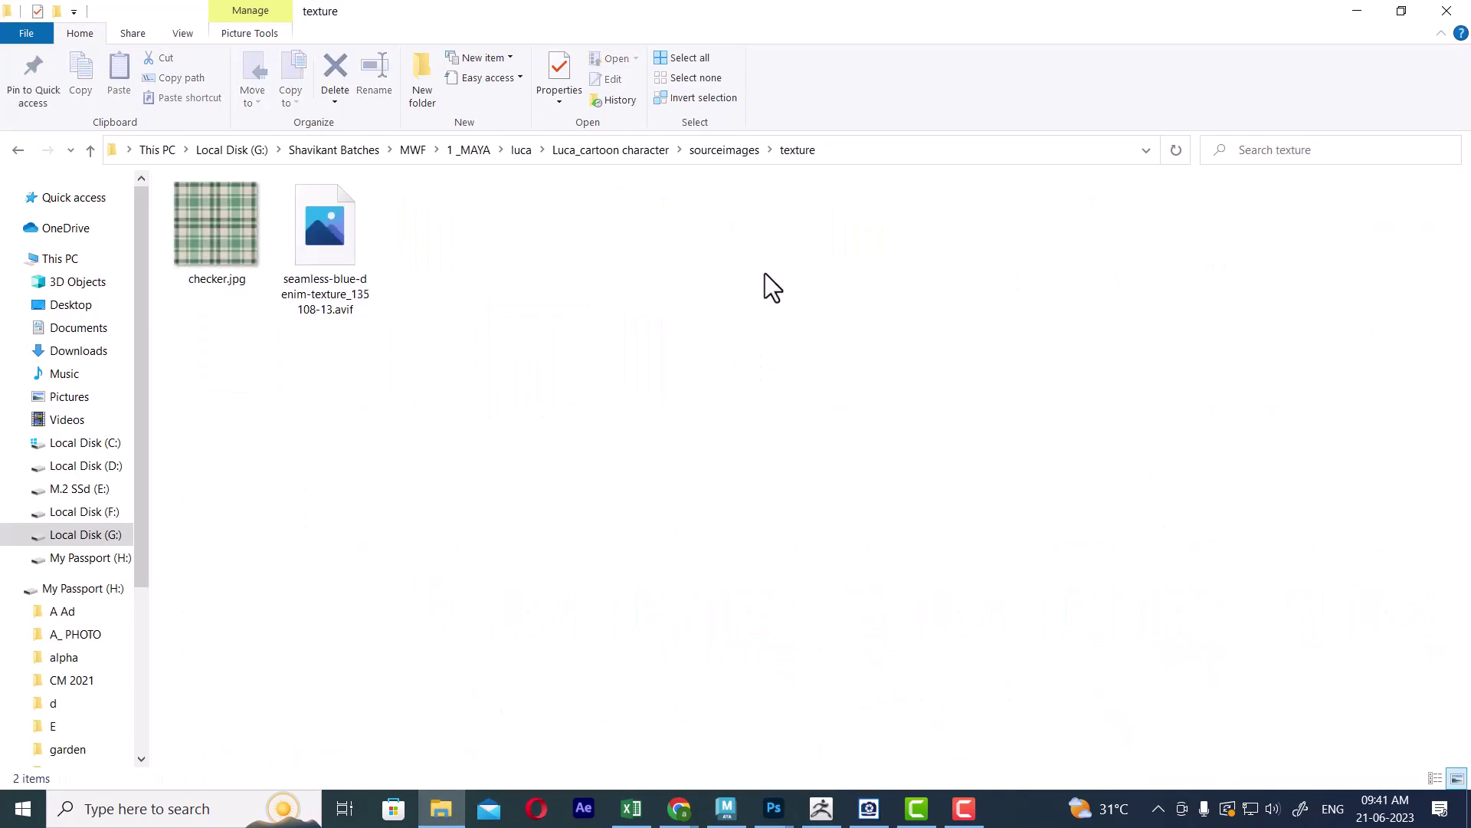
double_click(216, 229)
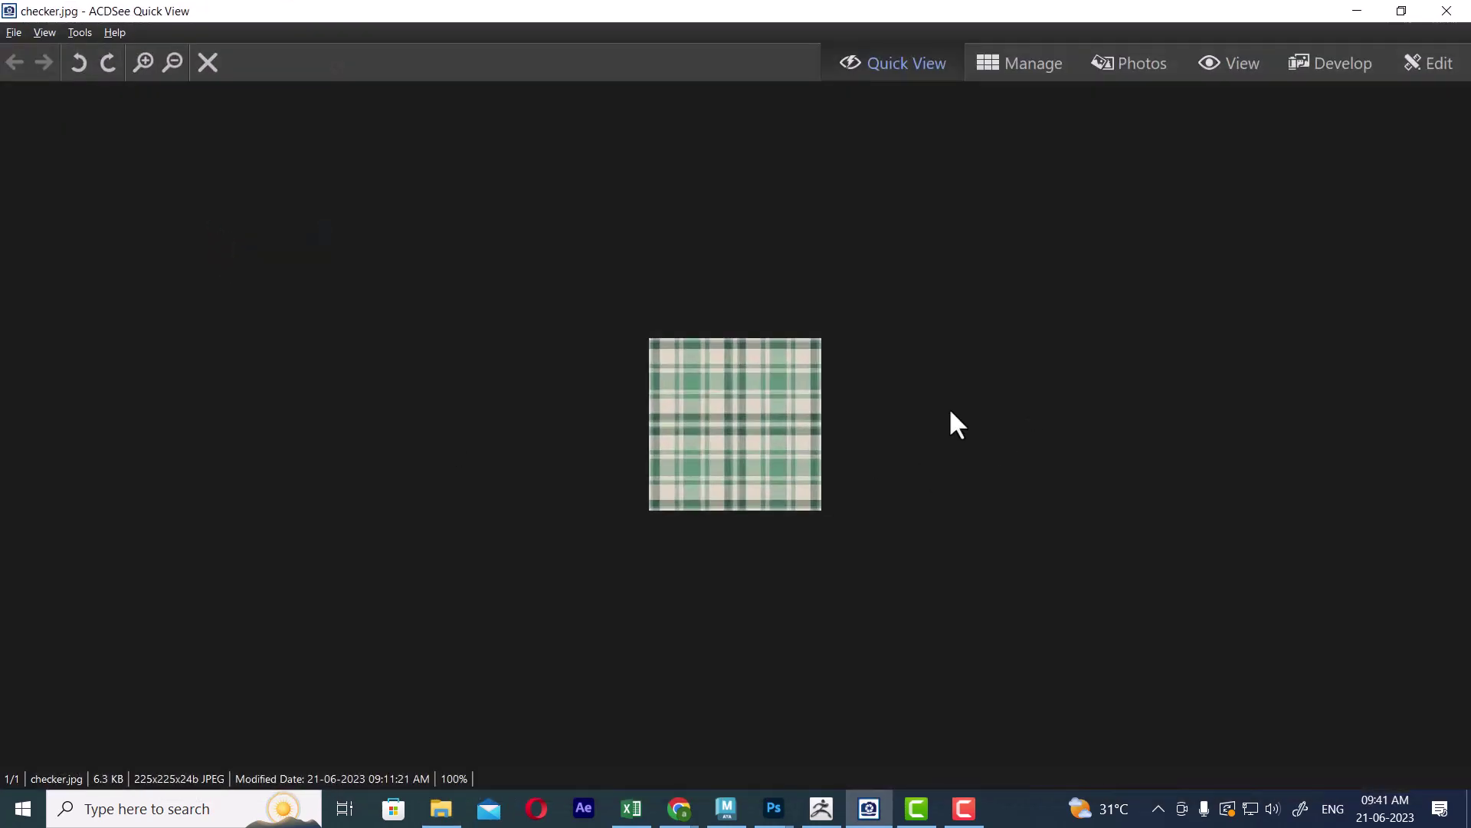
left_click(1449, 12)
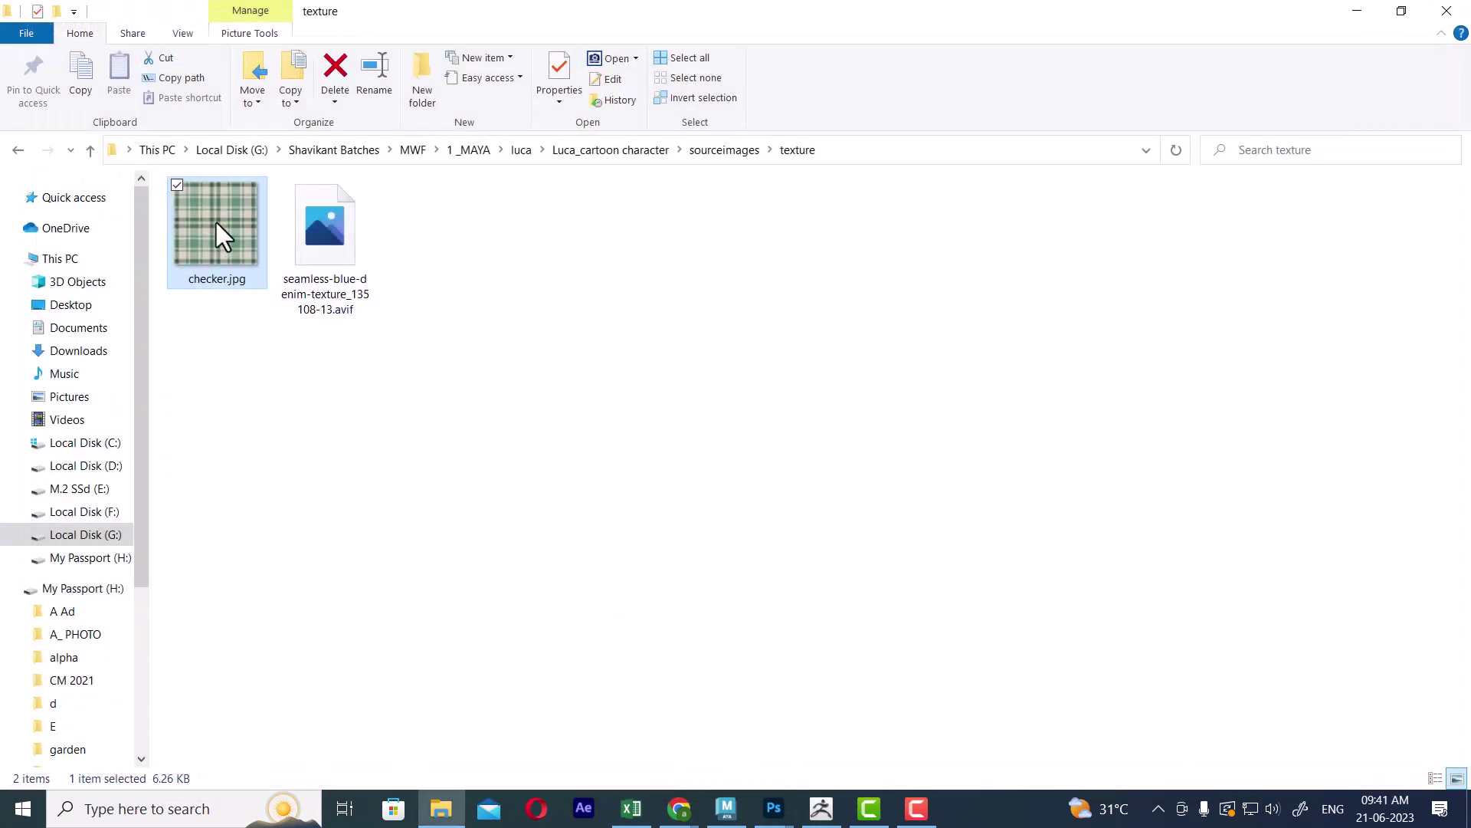
right_click(216, 222)
mouse_move(138, 285)
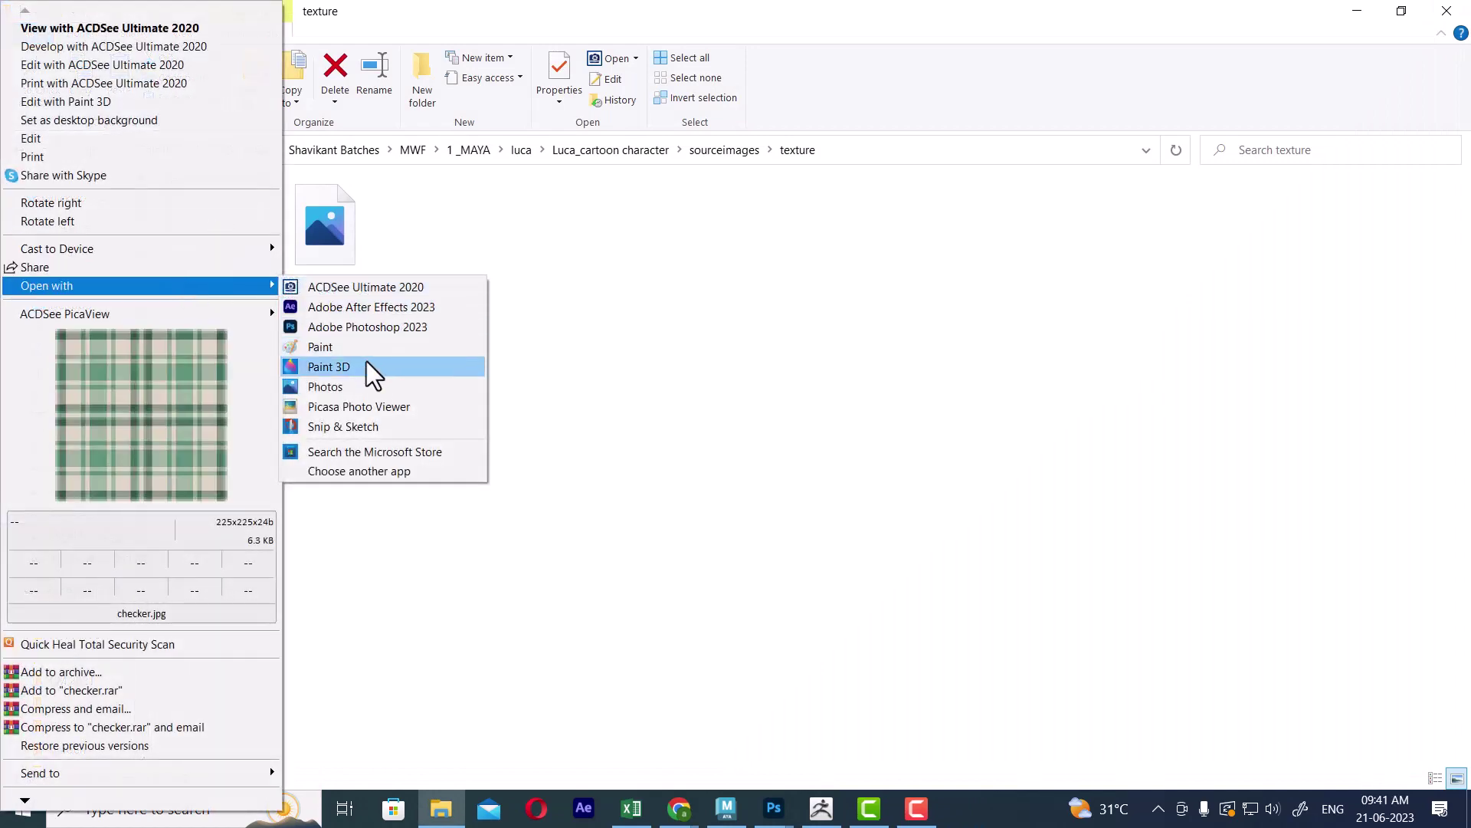
left_click(375, 330)
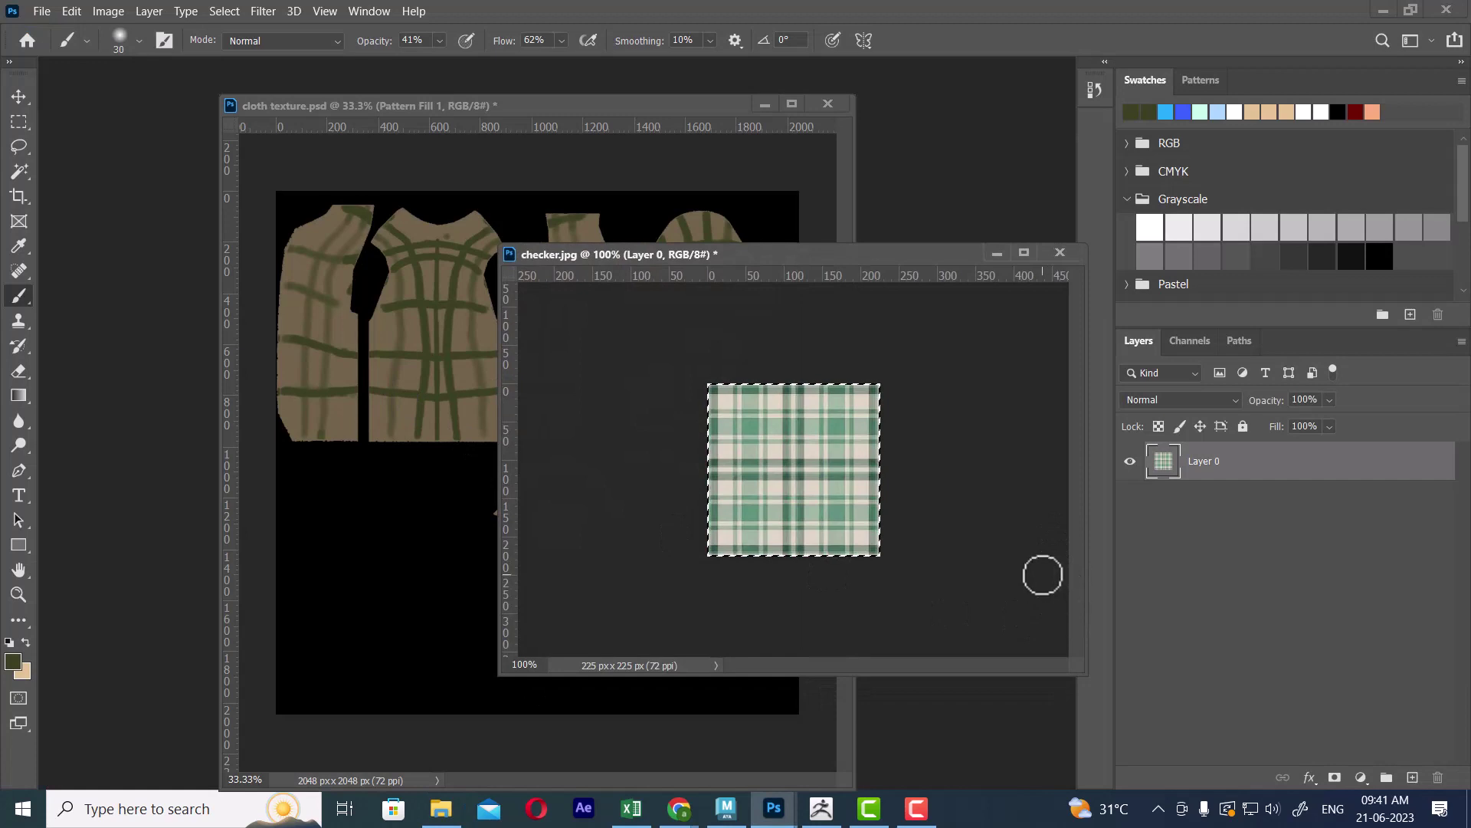
- Define the whole checker image as a pattern named checker.jpg and set its window aside
key("ctrl+d")
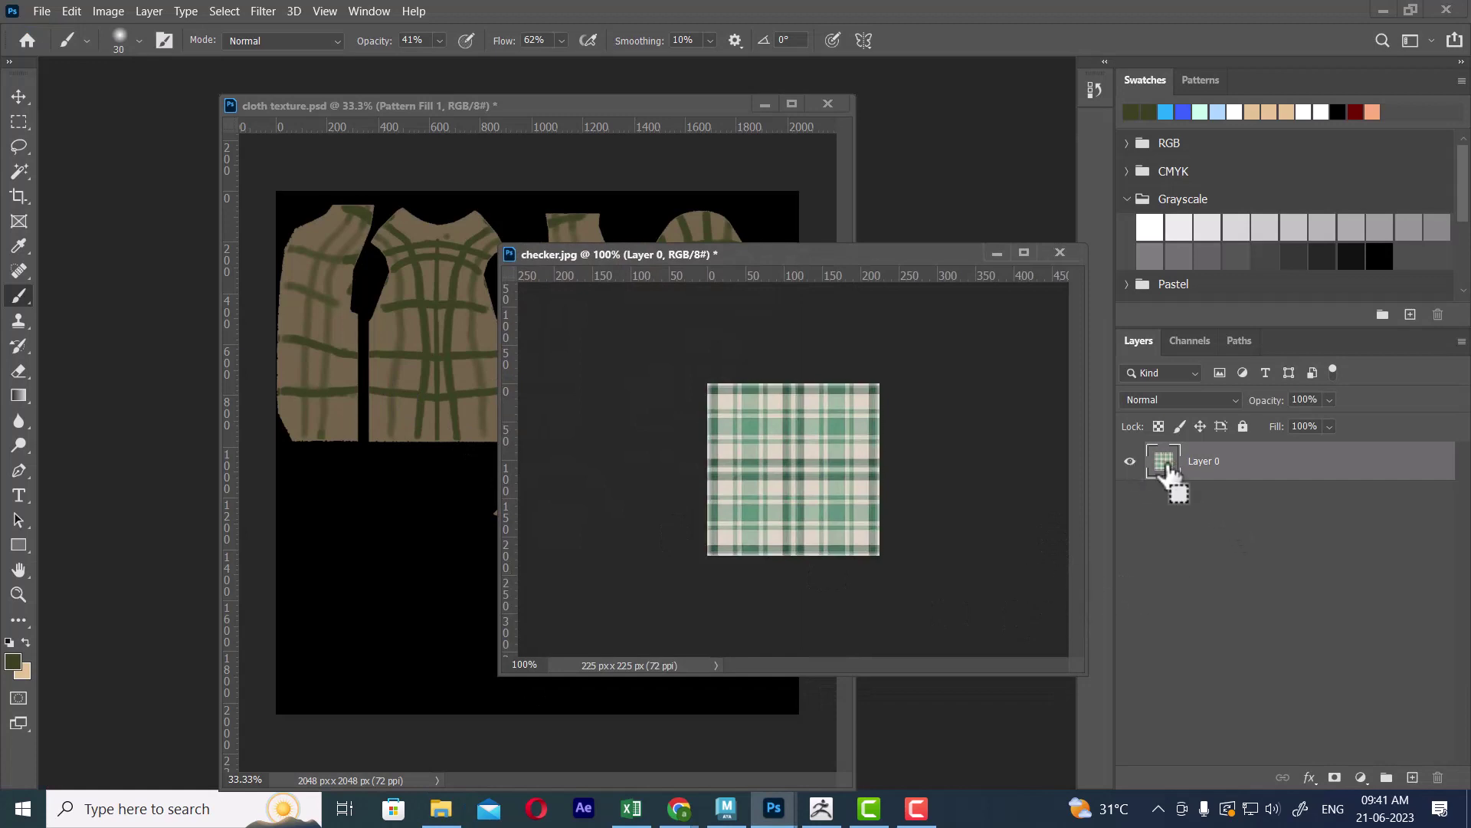
left_click(1163, 461, "ctrl")
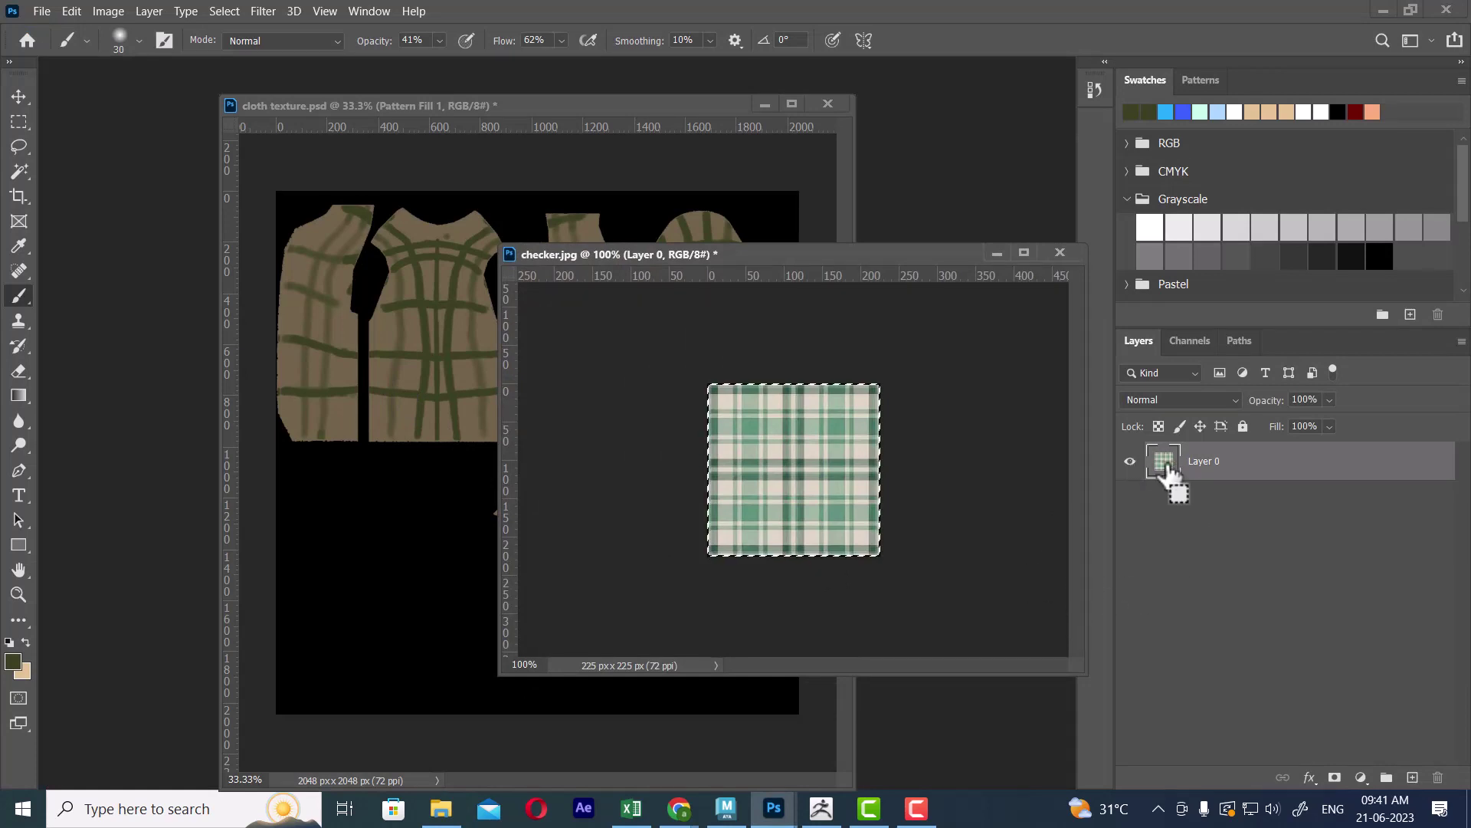
left_click(71, 10)
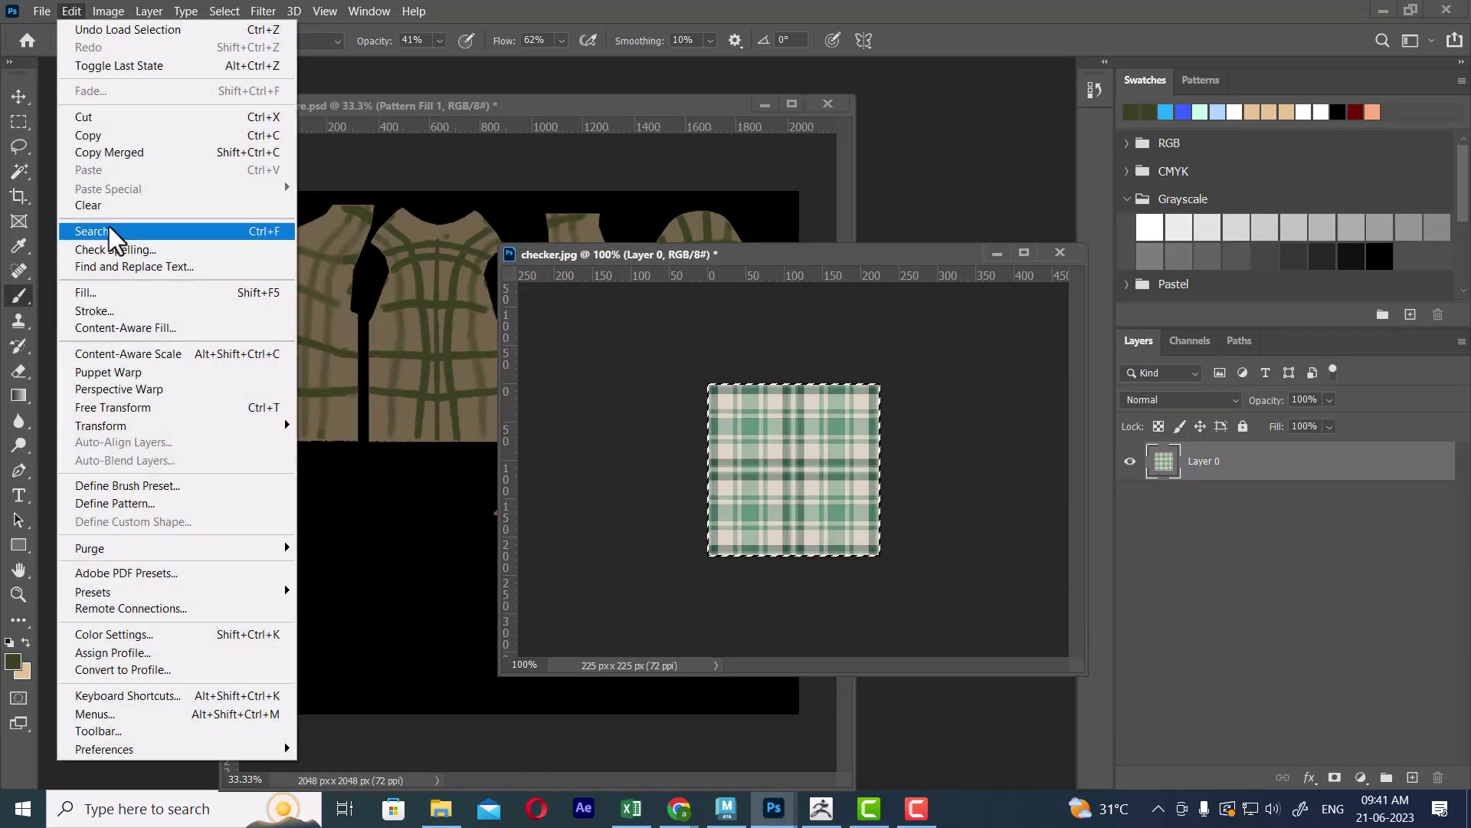
left_click(176, 504)
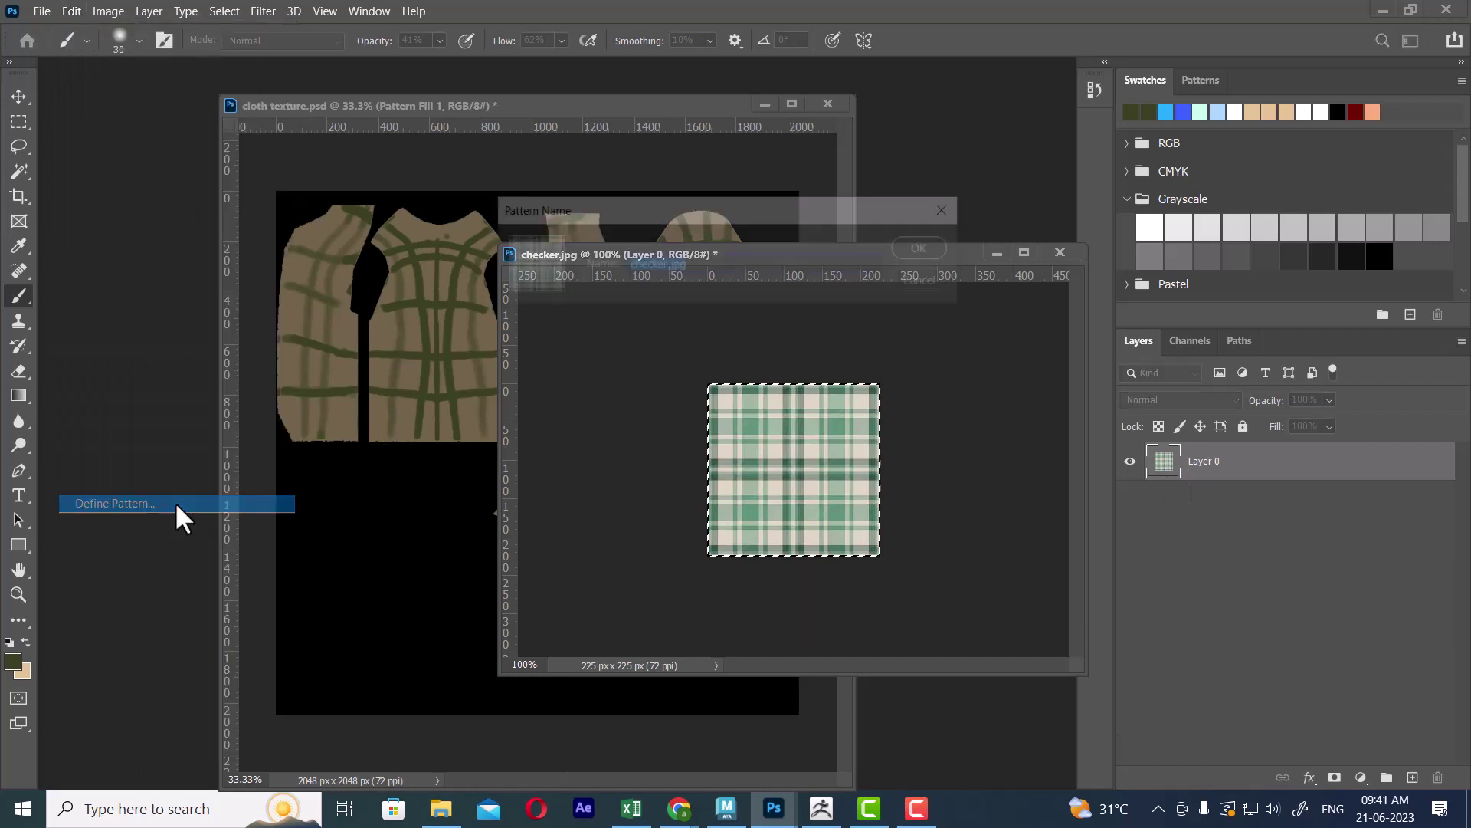
left_click(922, 247)
left_click(996, 252)
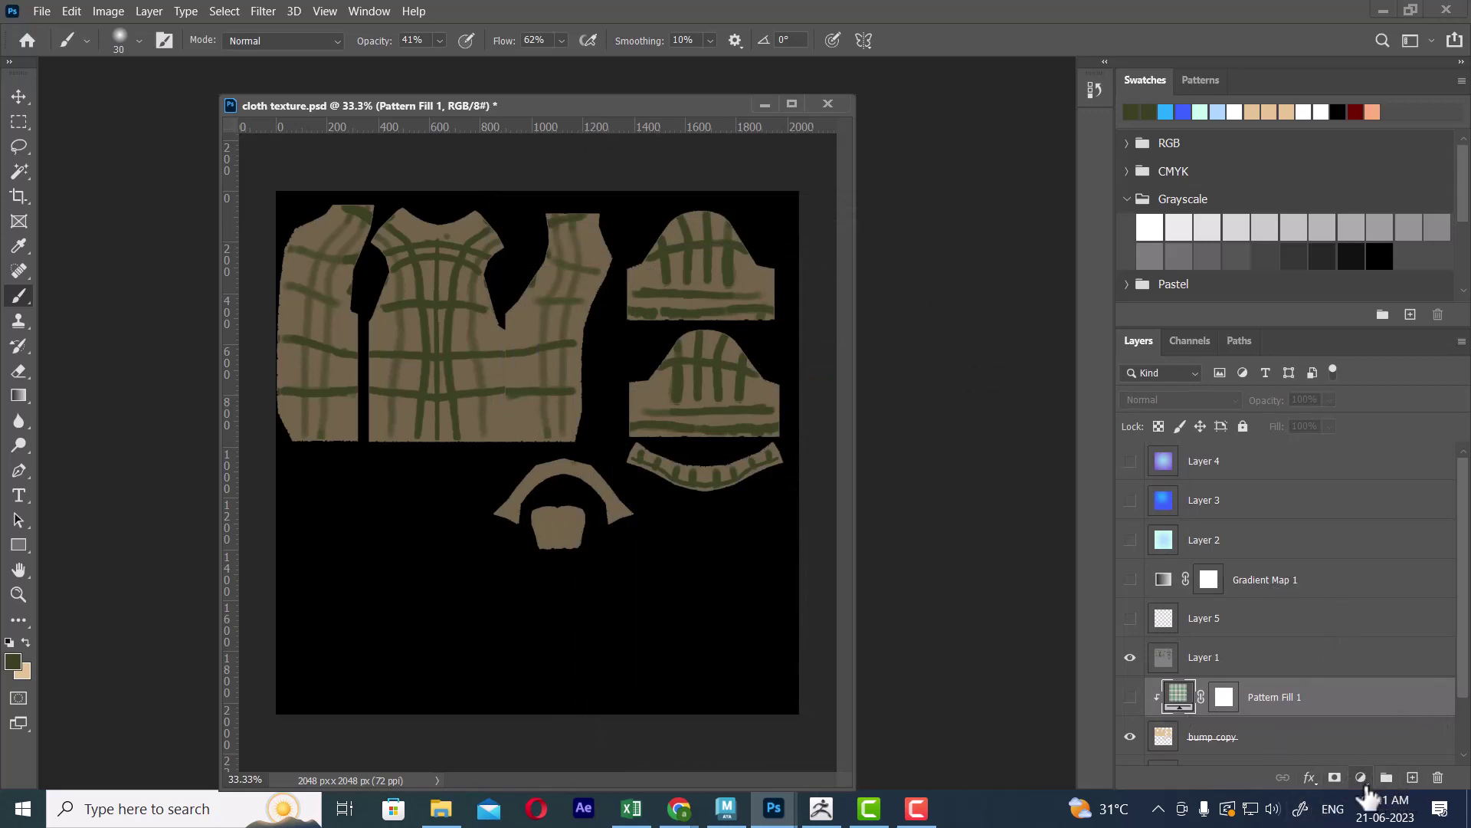
- Add a new Pattern Fill layer using the plaid checker pattern
left_click(1361, 777)
left_click(1401, 485)
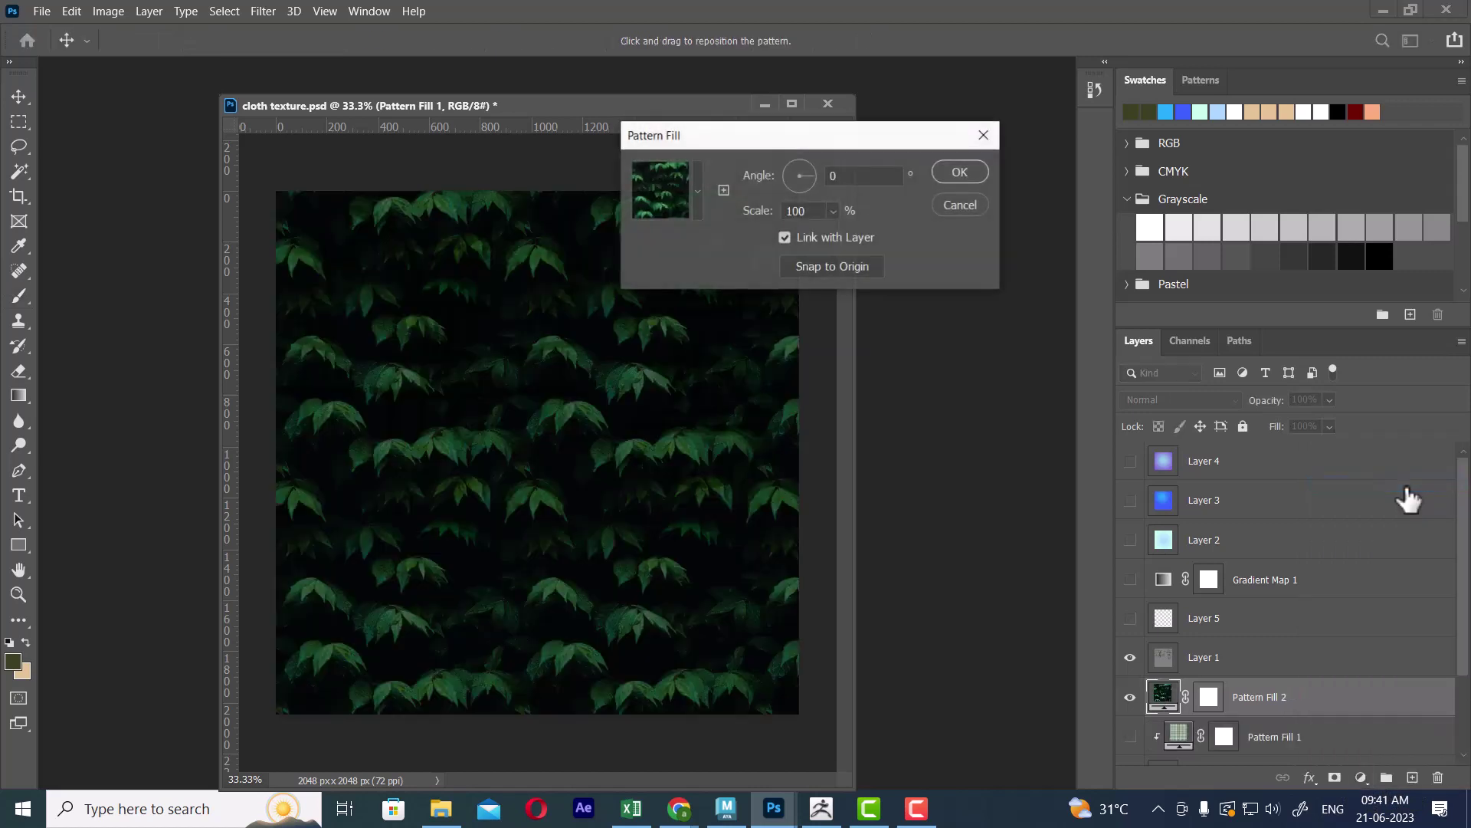
left_click(697, 191)
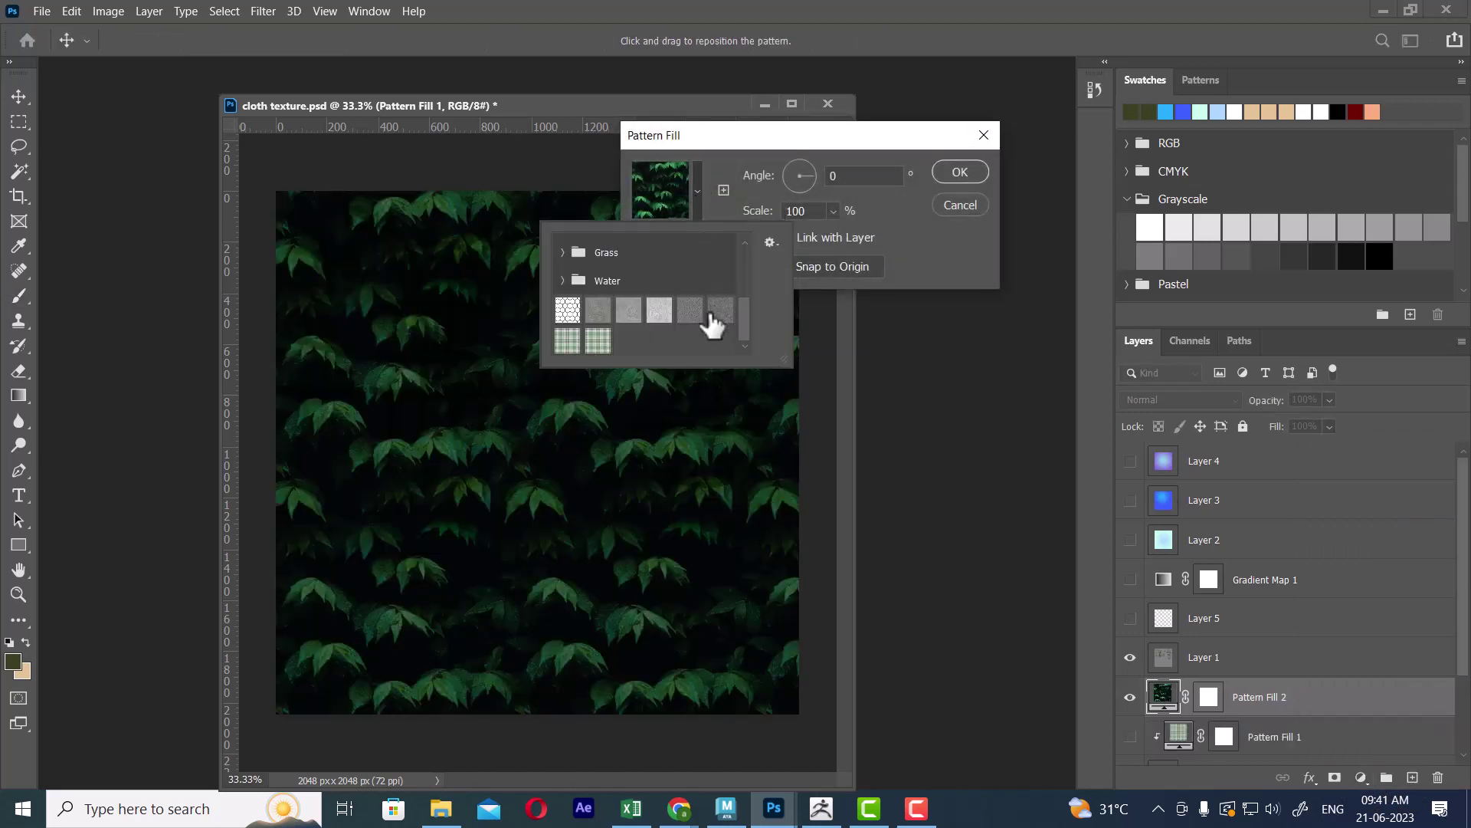
left_click(599, 340)
left_click(950, 173)
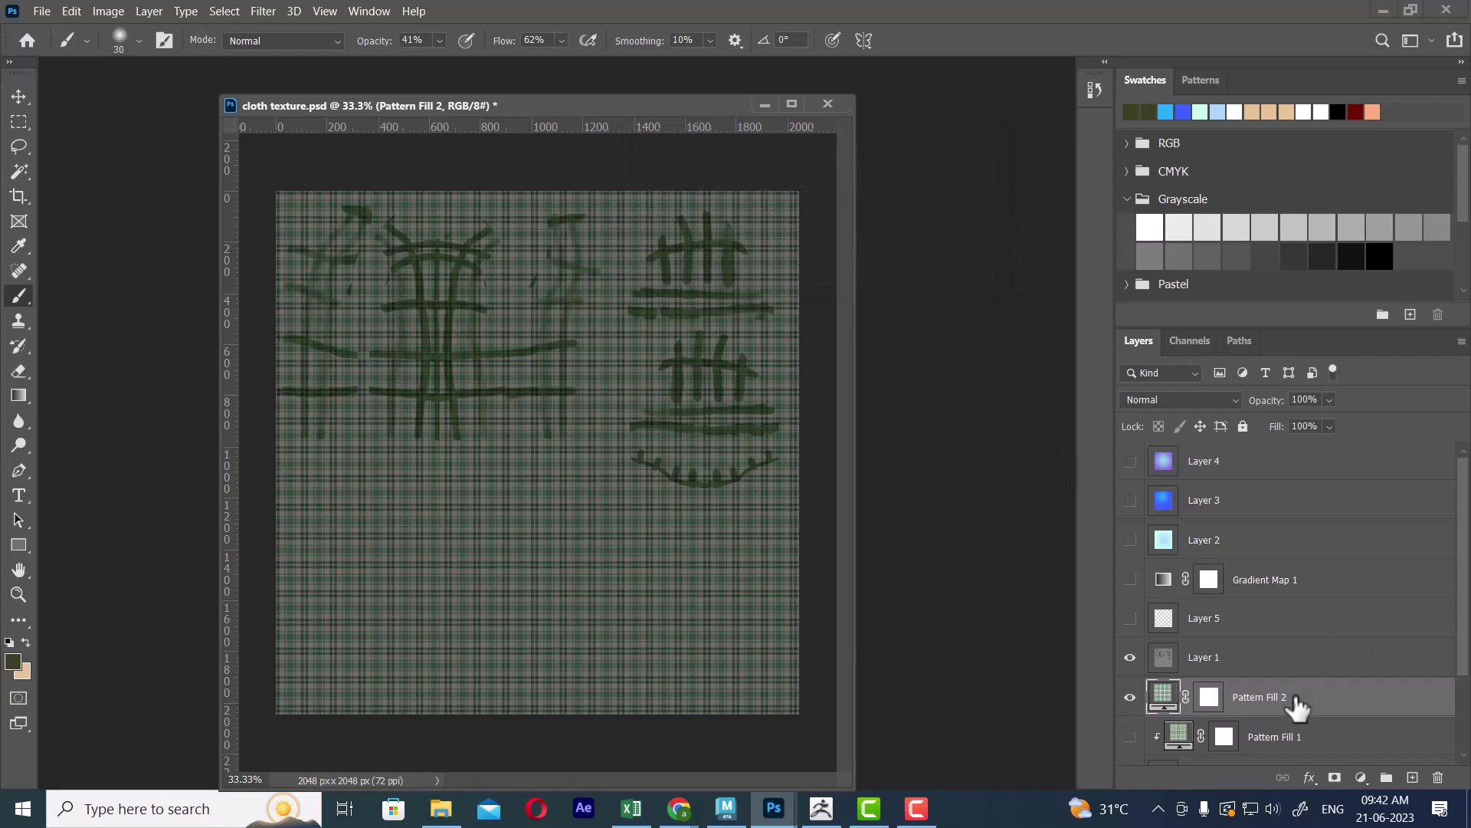
- Delete Pattern Fill 1, clip Pattern Fill 2 to the cloth pieces, and hide Layer 1
left_click(1392, 740)
left_click(1438, 779)
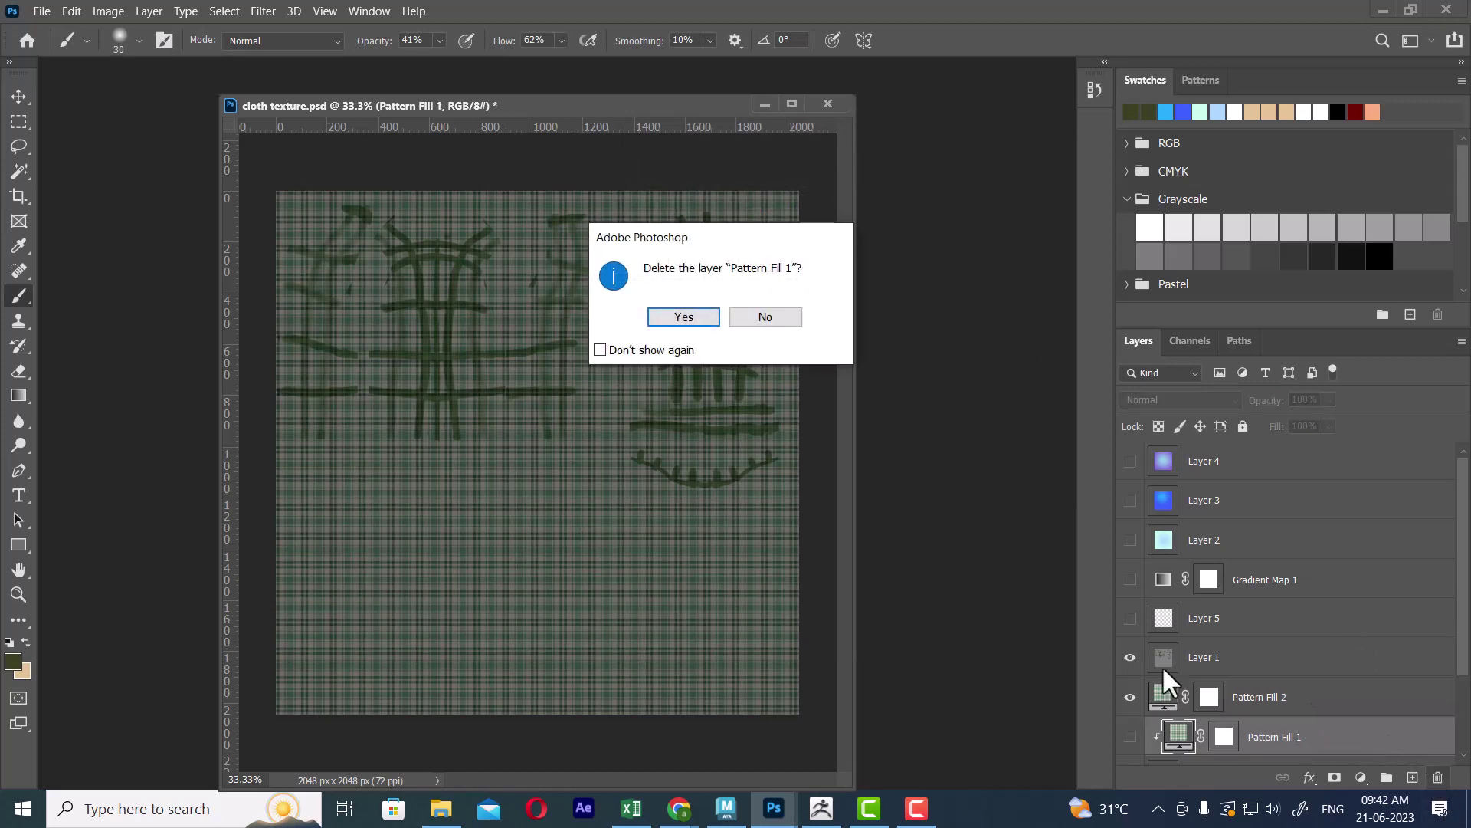
left_click(700, 311)
left_click(1355, 709)
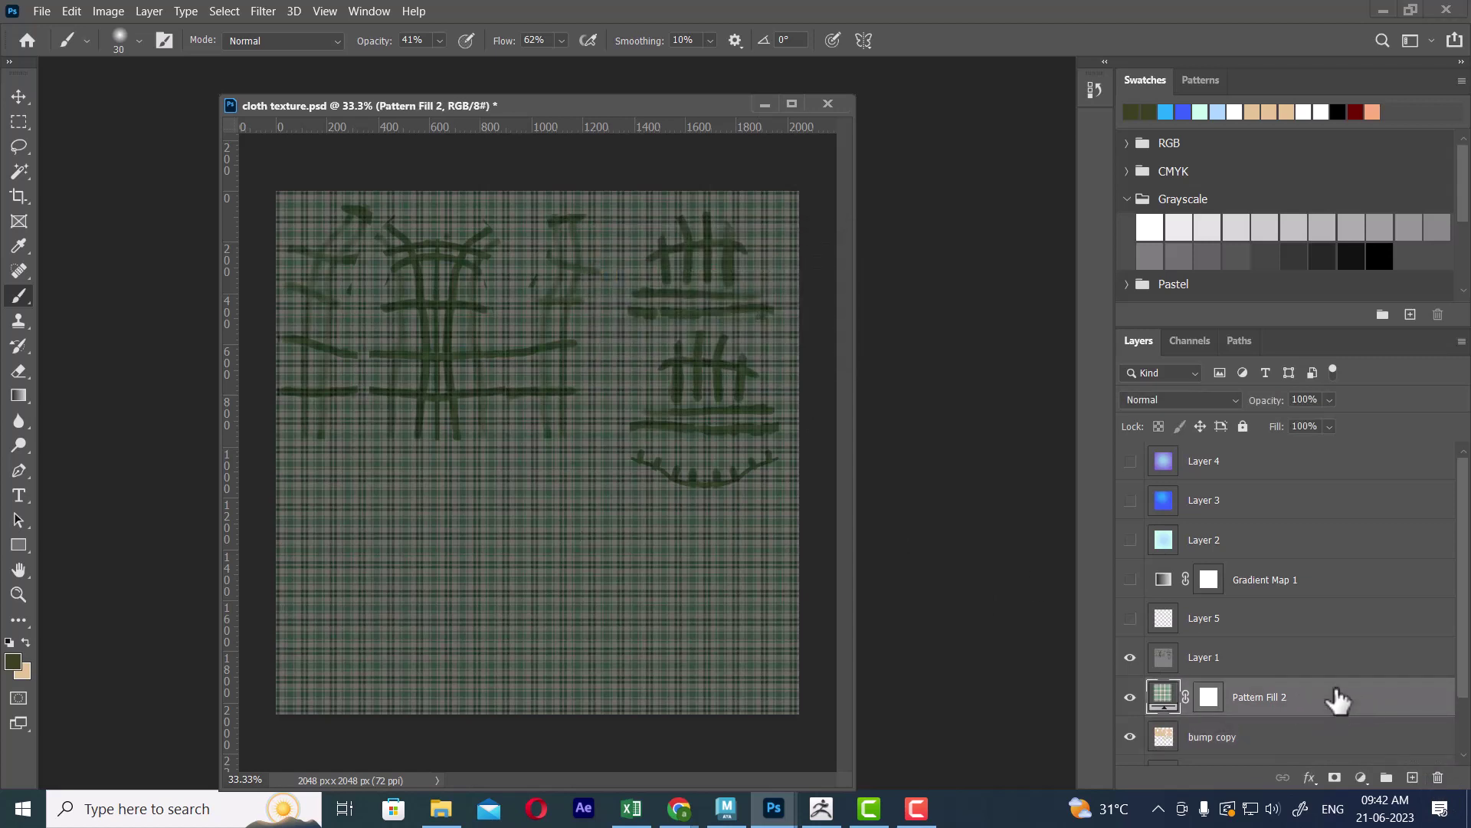
right_click(1333, 701)
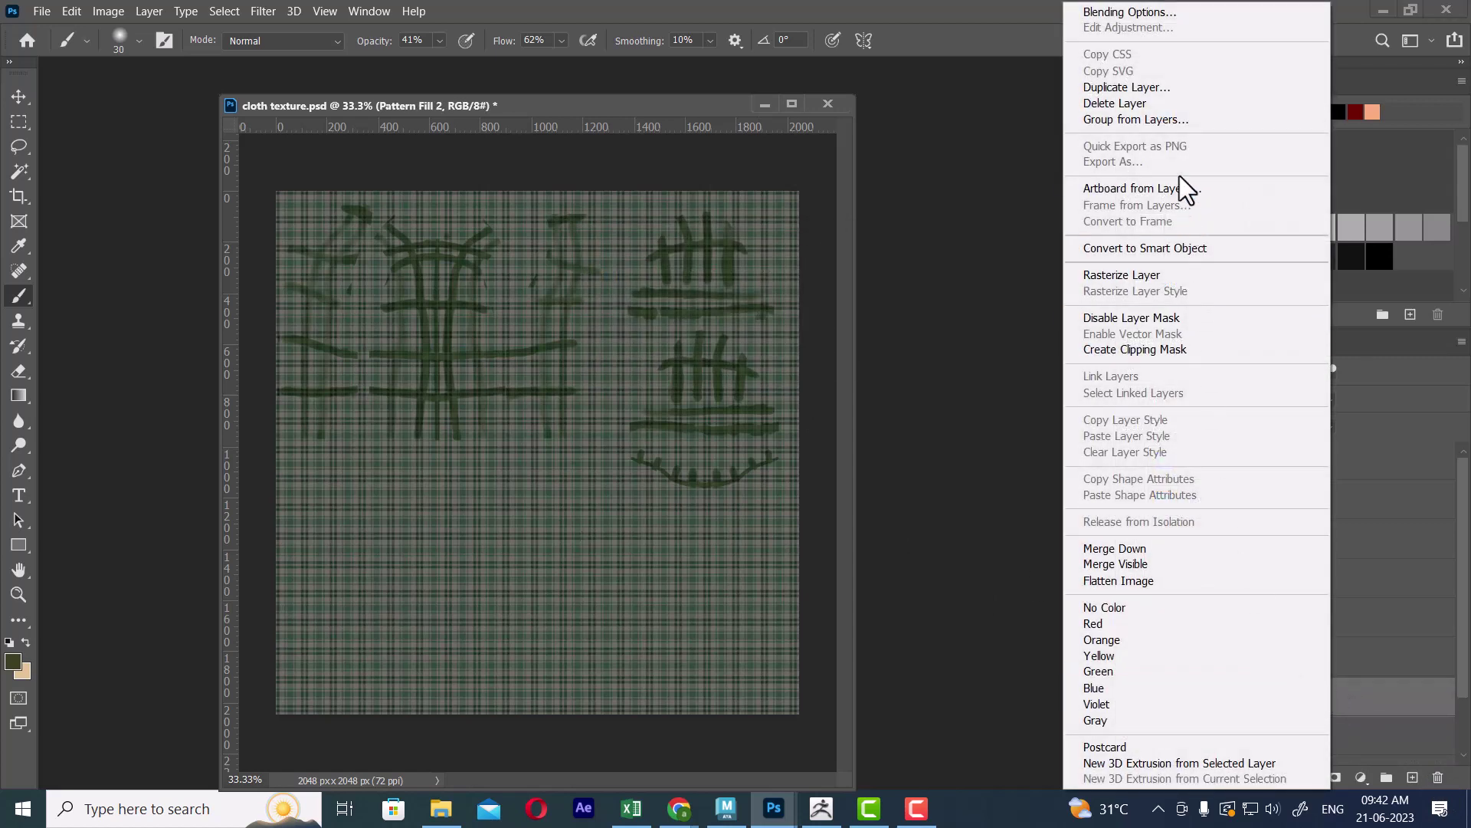
left_click(1188, 349)
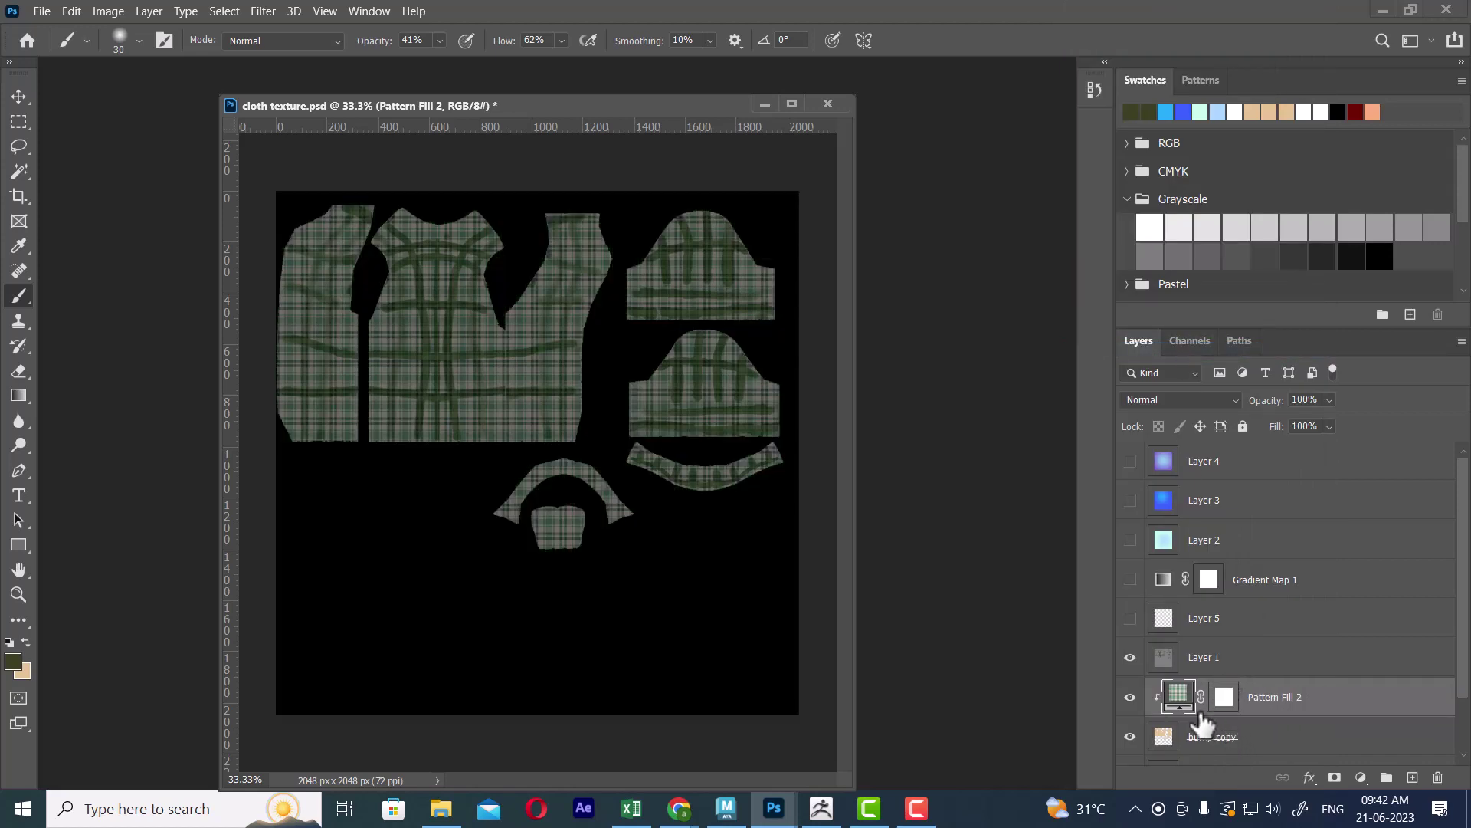
left_click(1131, 658)
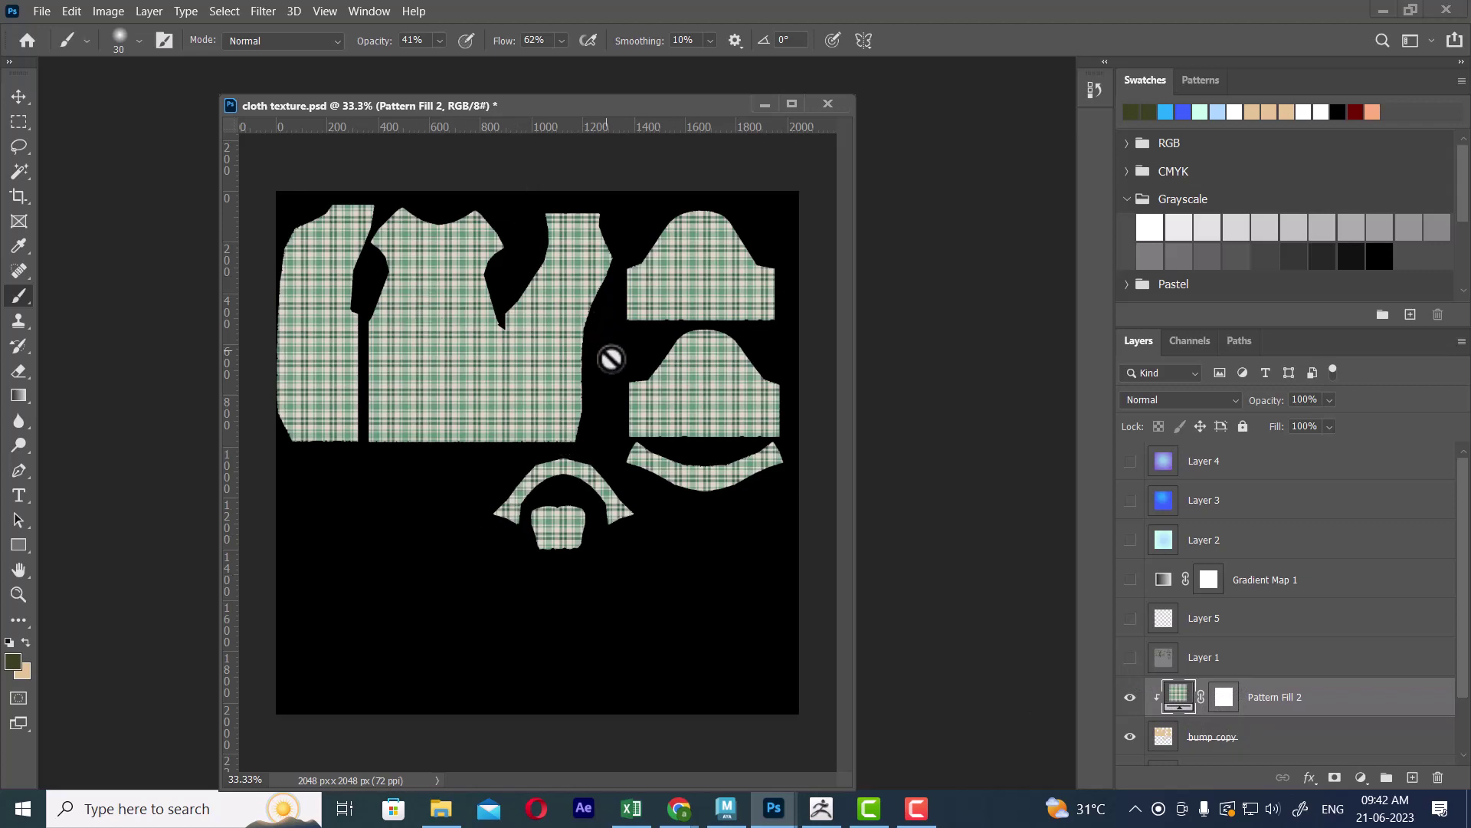
- Save the plaid cloth layout on this computer as JPEG named shirt texture1.jpg
key("ctrl+s")
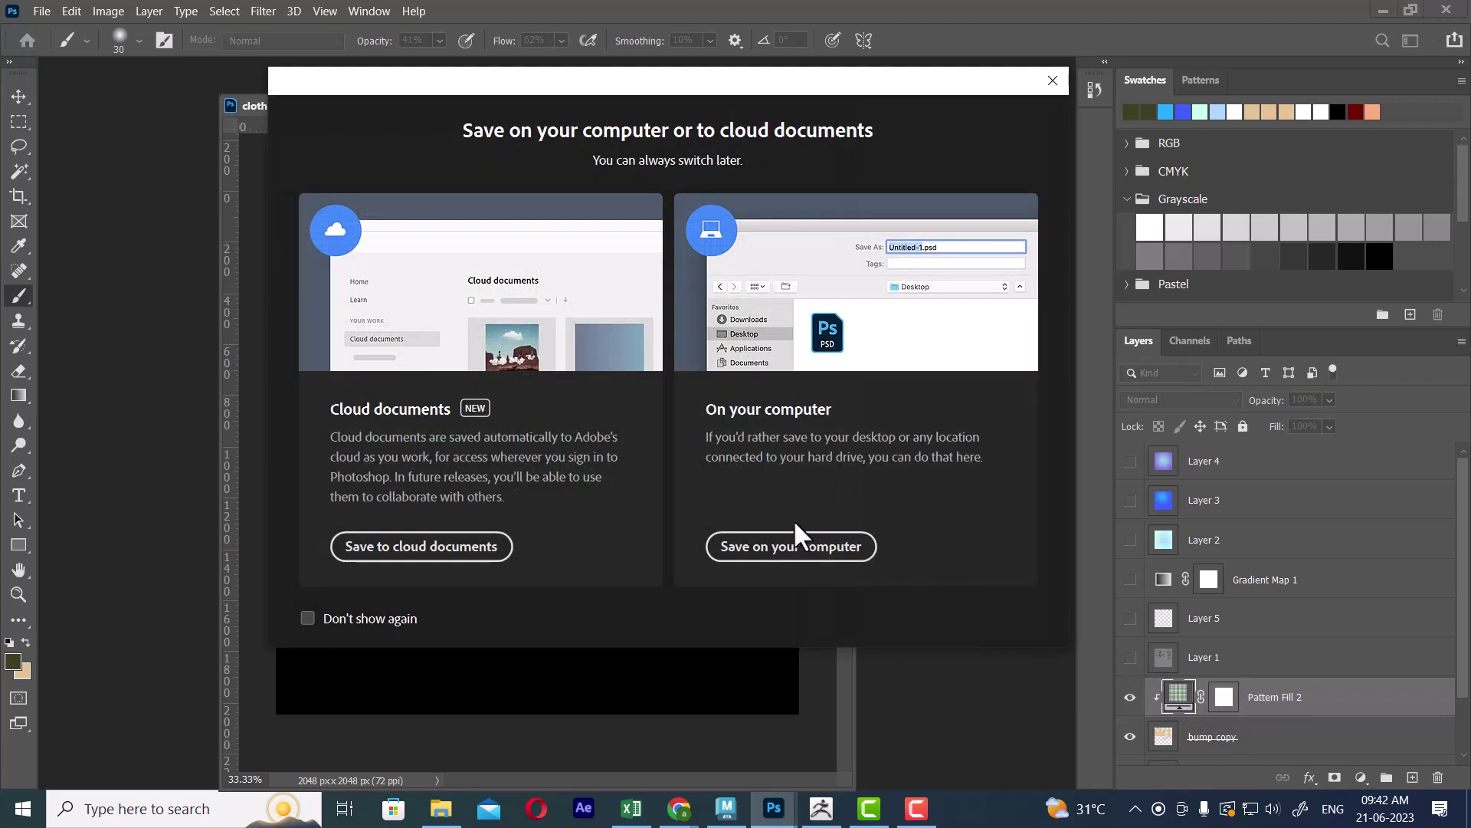
left_click(791, 542)
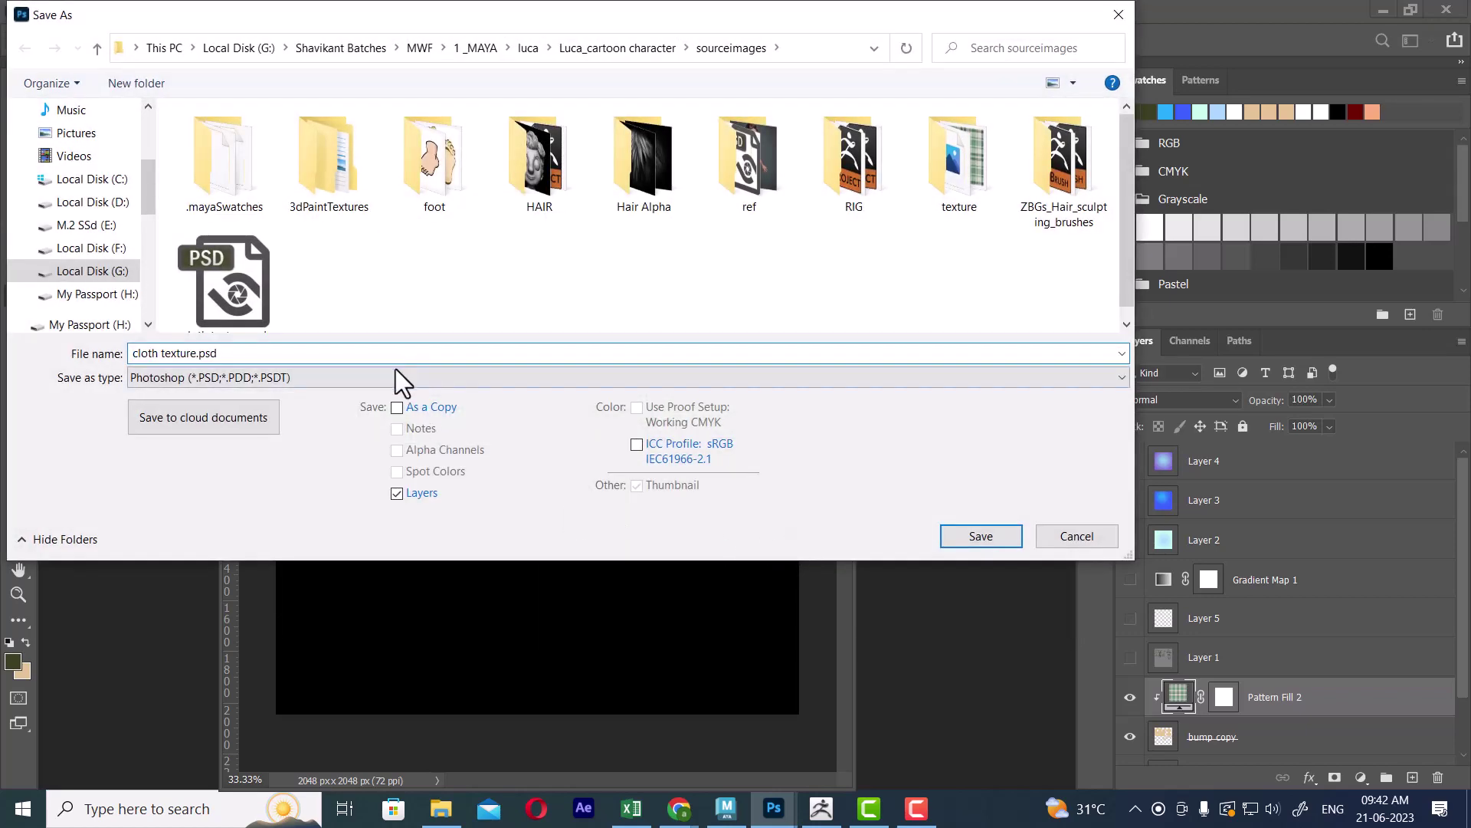
left_click(393, 374)
key("j")
key("Return")
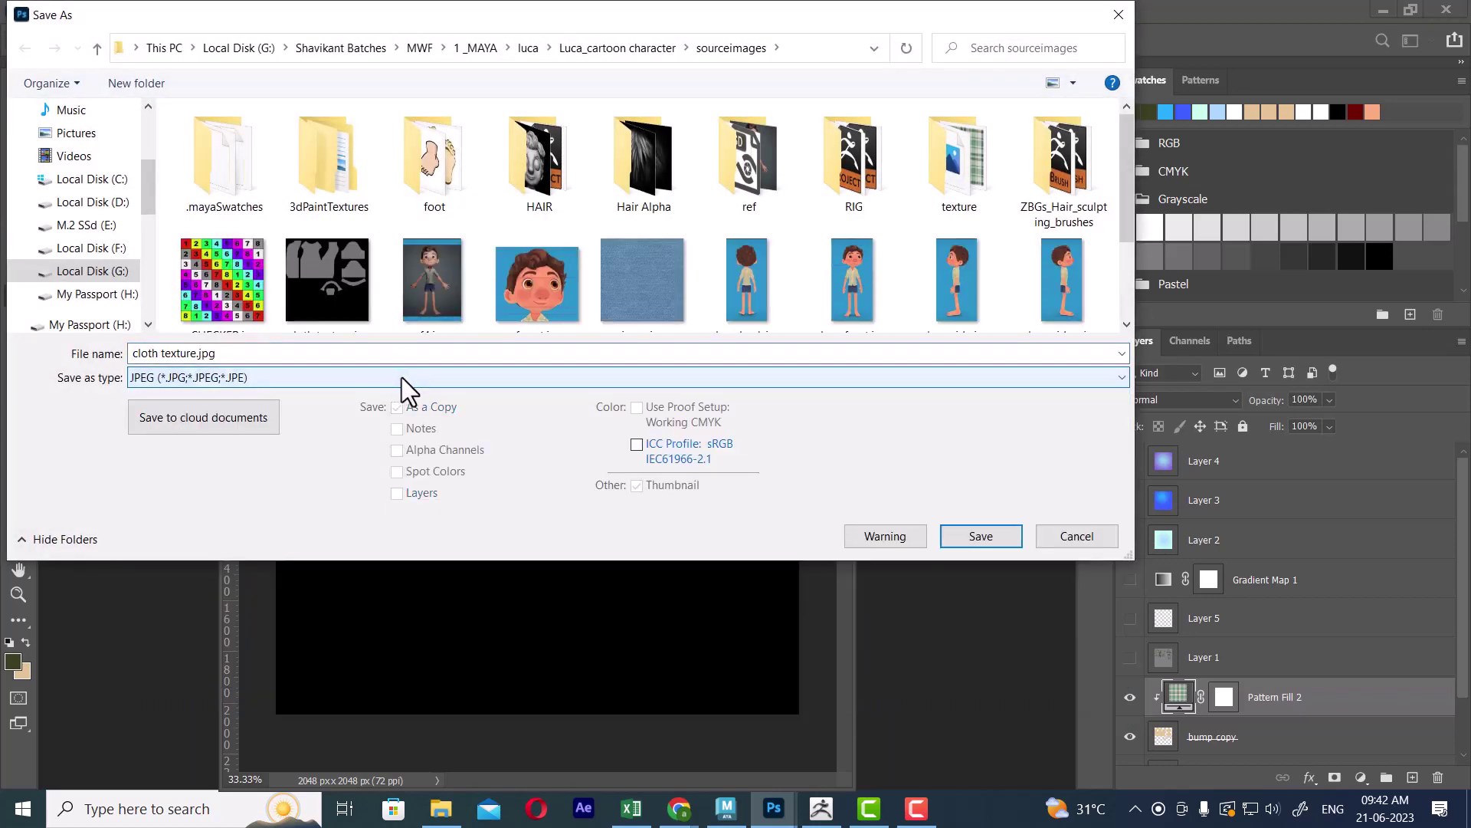
scroll(982, 199, "down", 3)
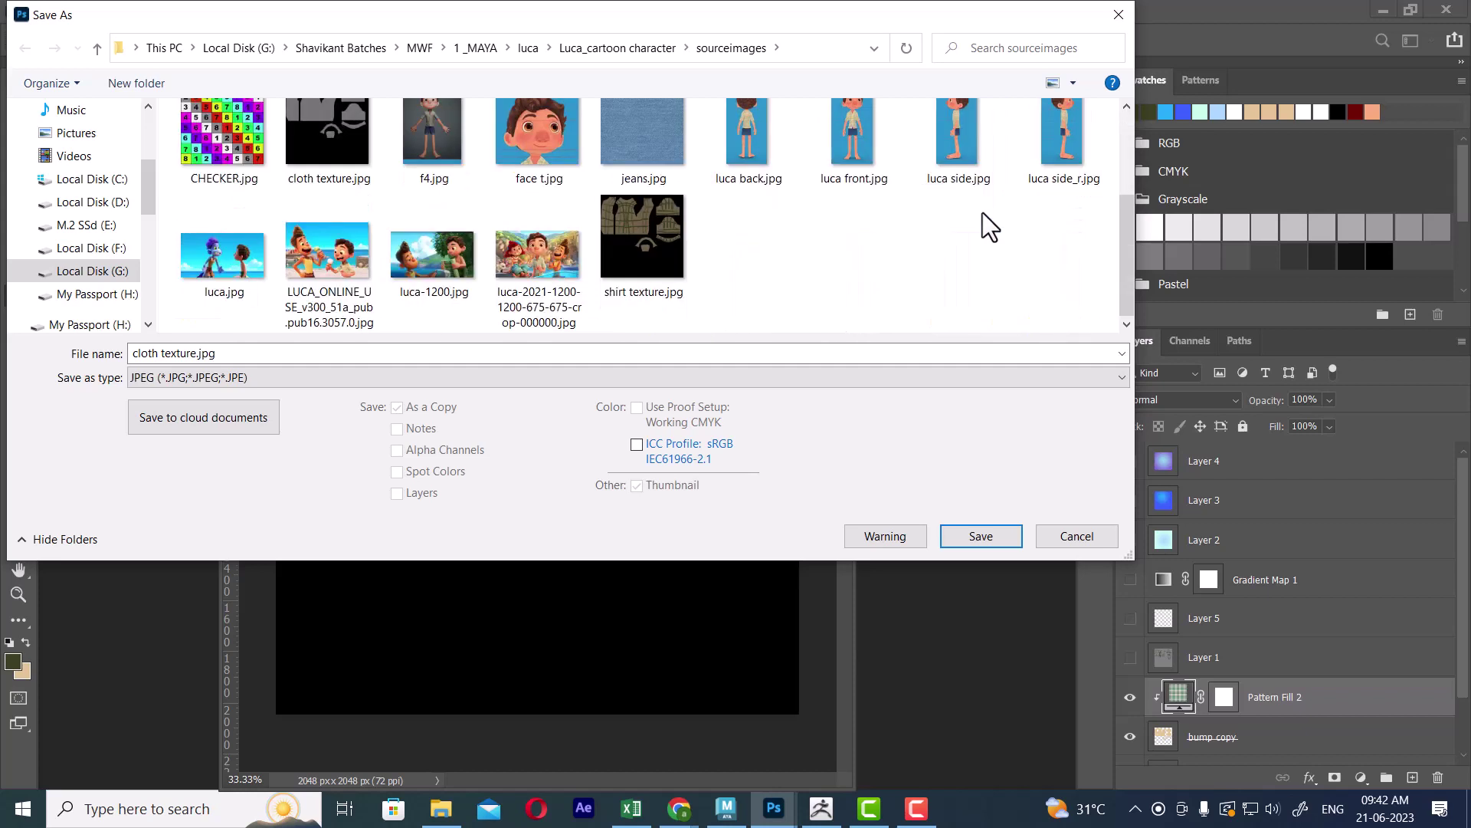
left_click(659, 253)
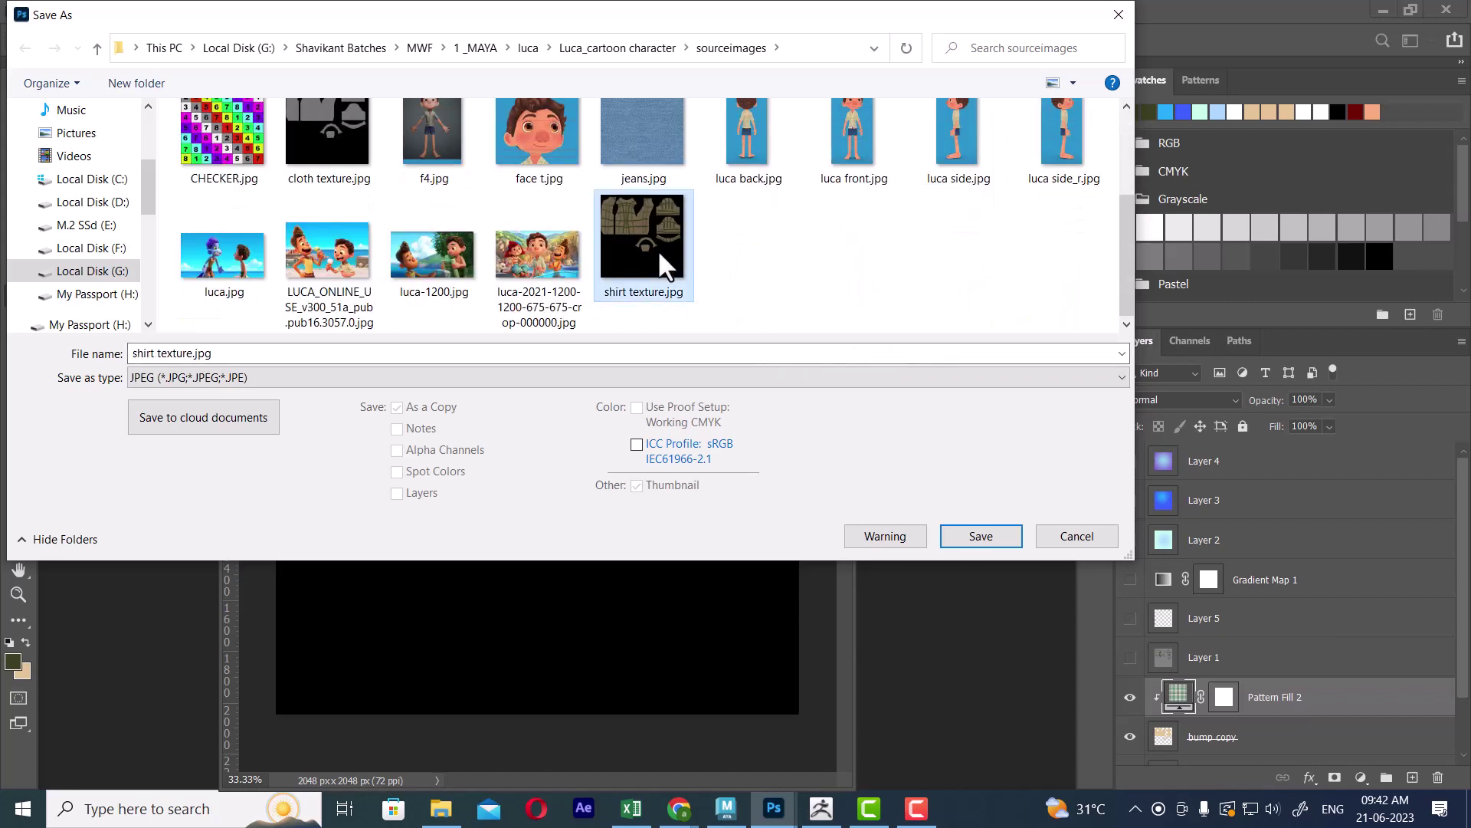
left_click(192, 354)
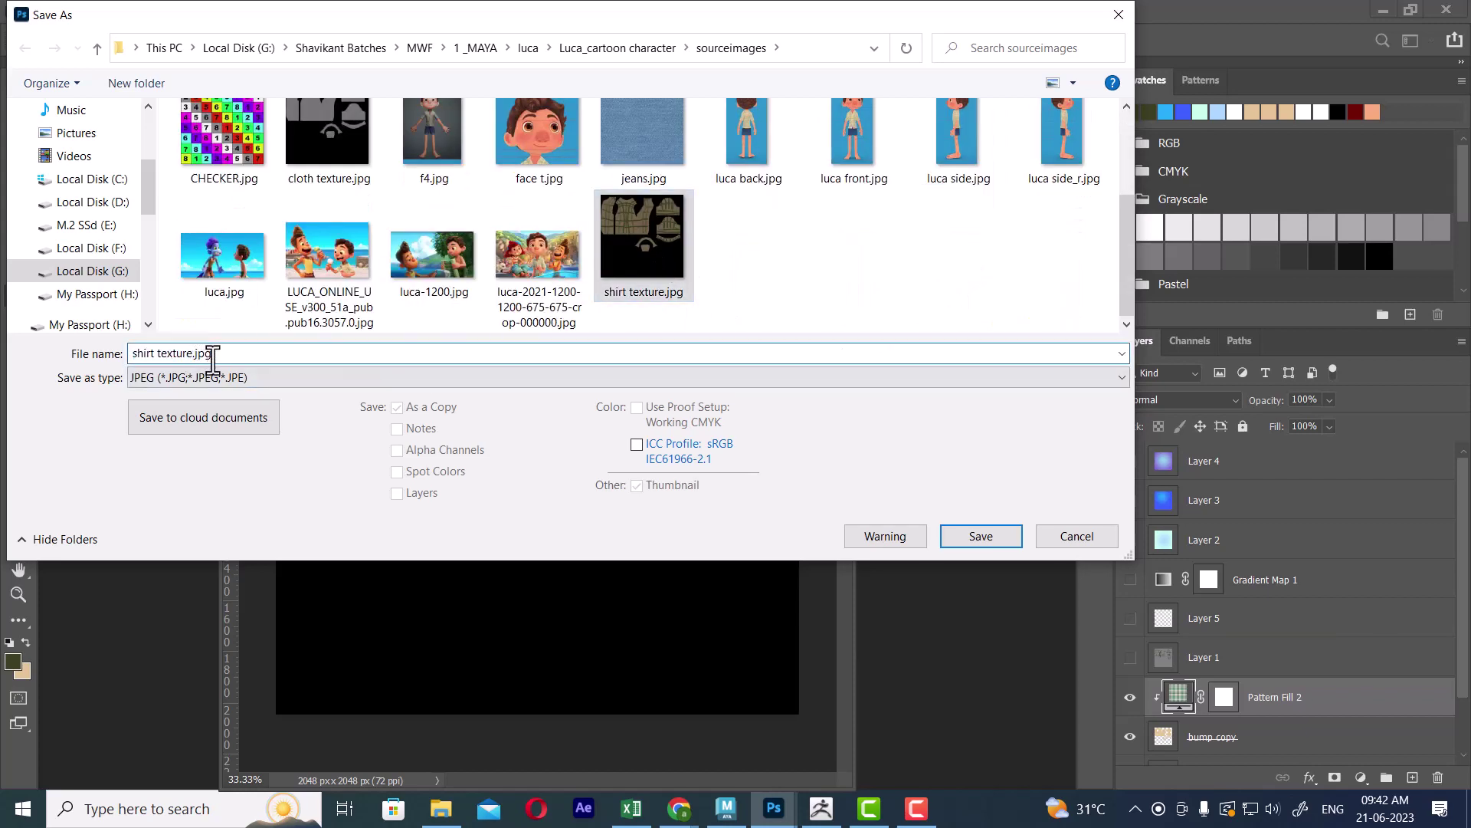
type("1")
key("Return")
key("Return")
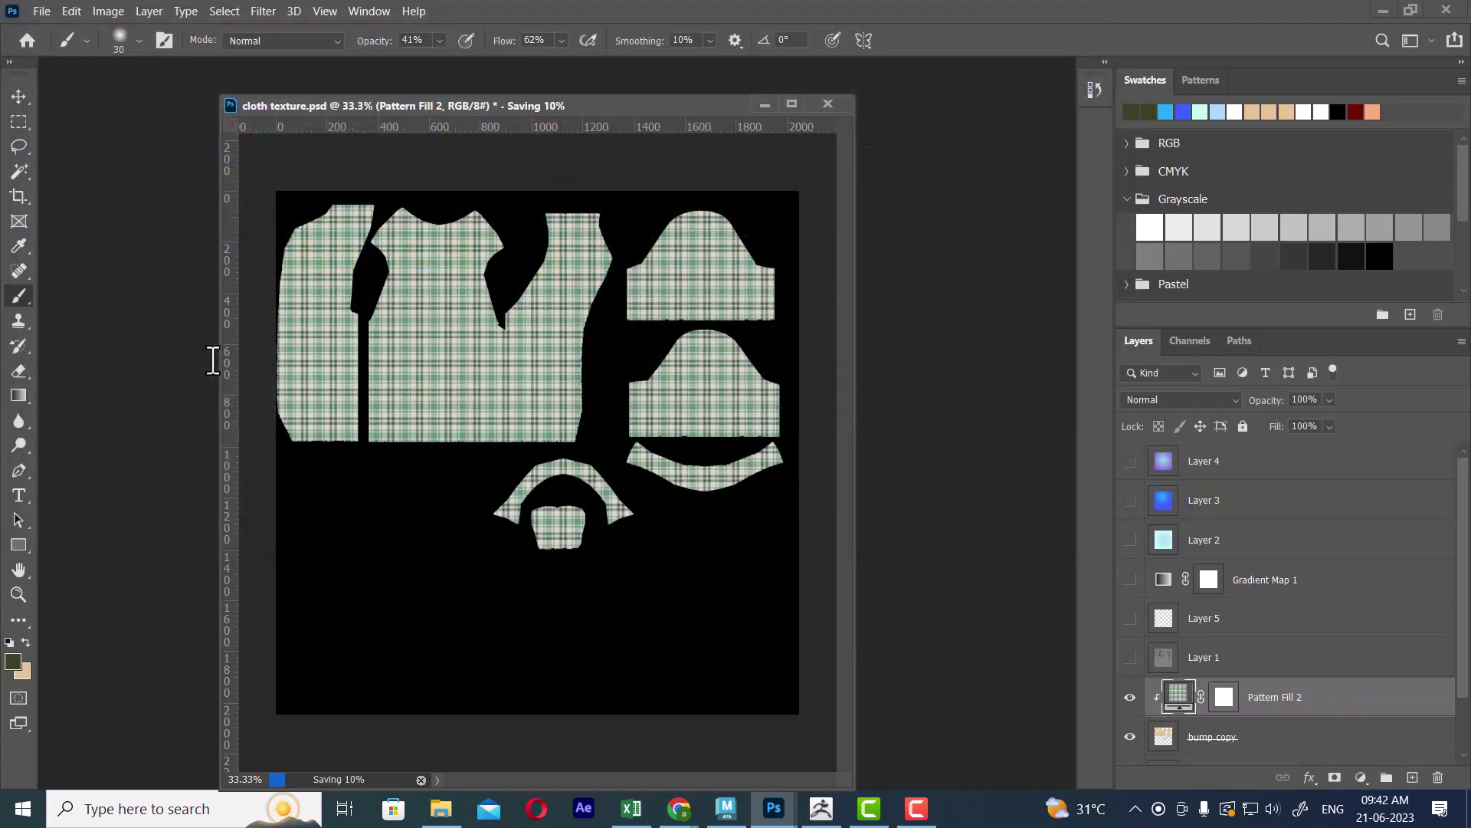
- Map a File texture with shirt texture1.jpg from sourceimages onto the shirt material's Color
left_click(732, 806)
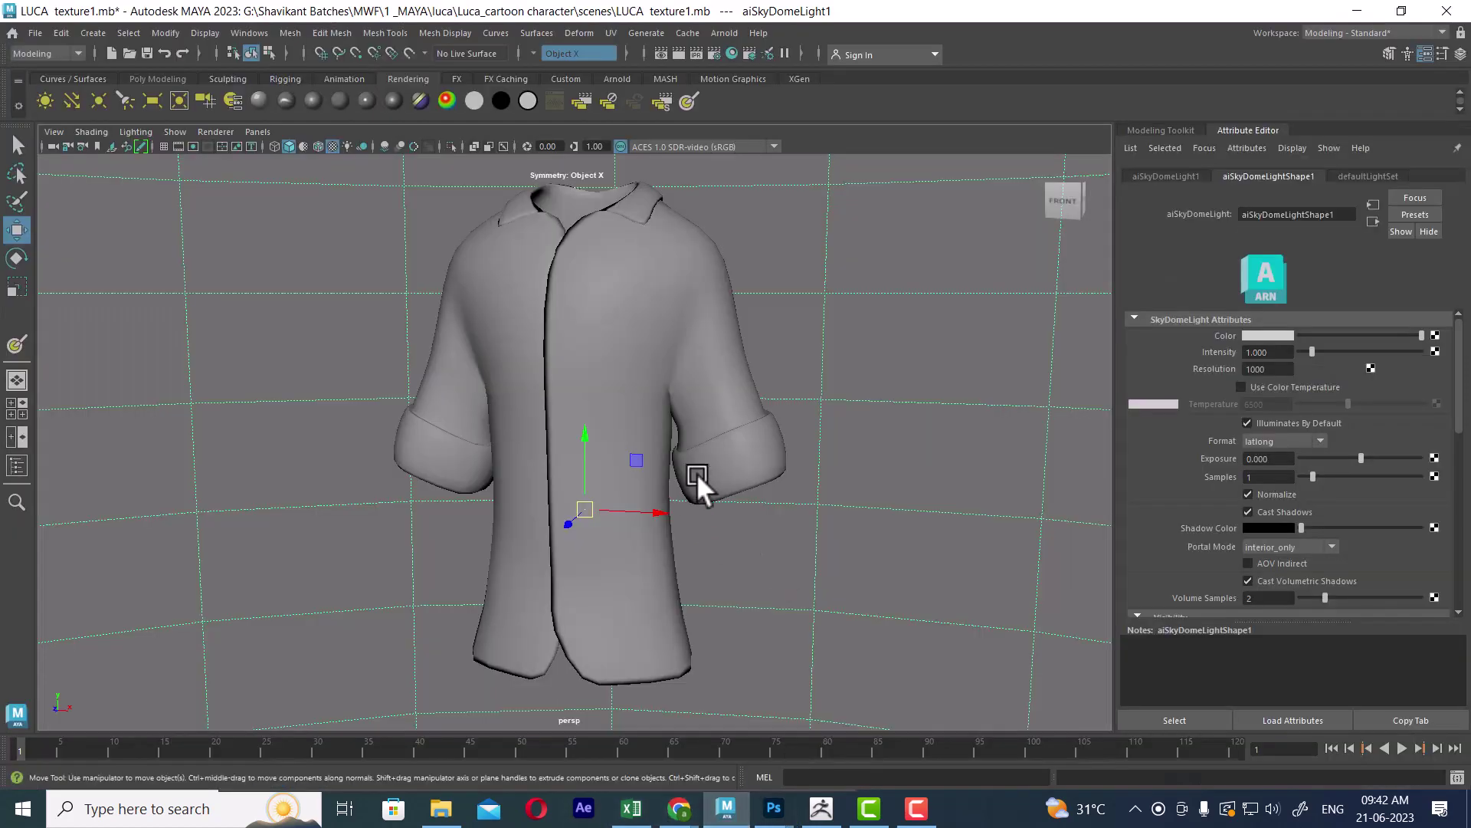
left_click(607, 299)
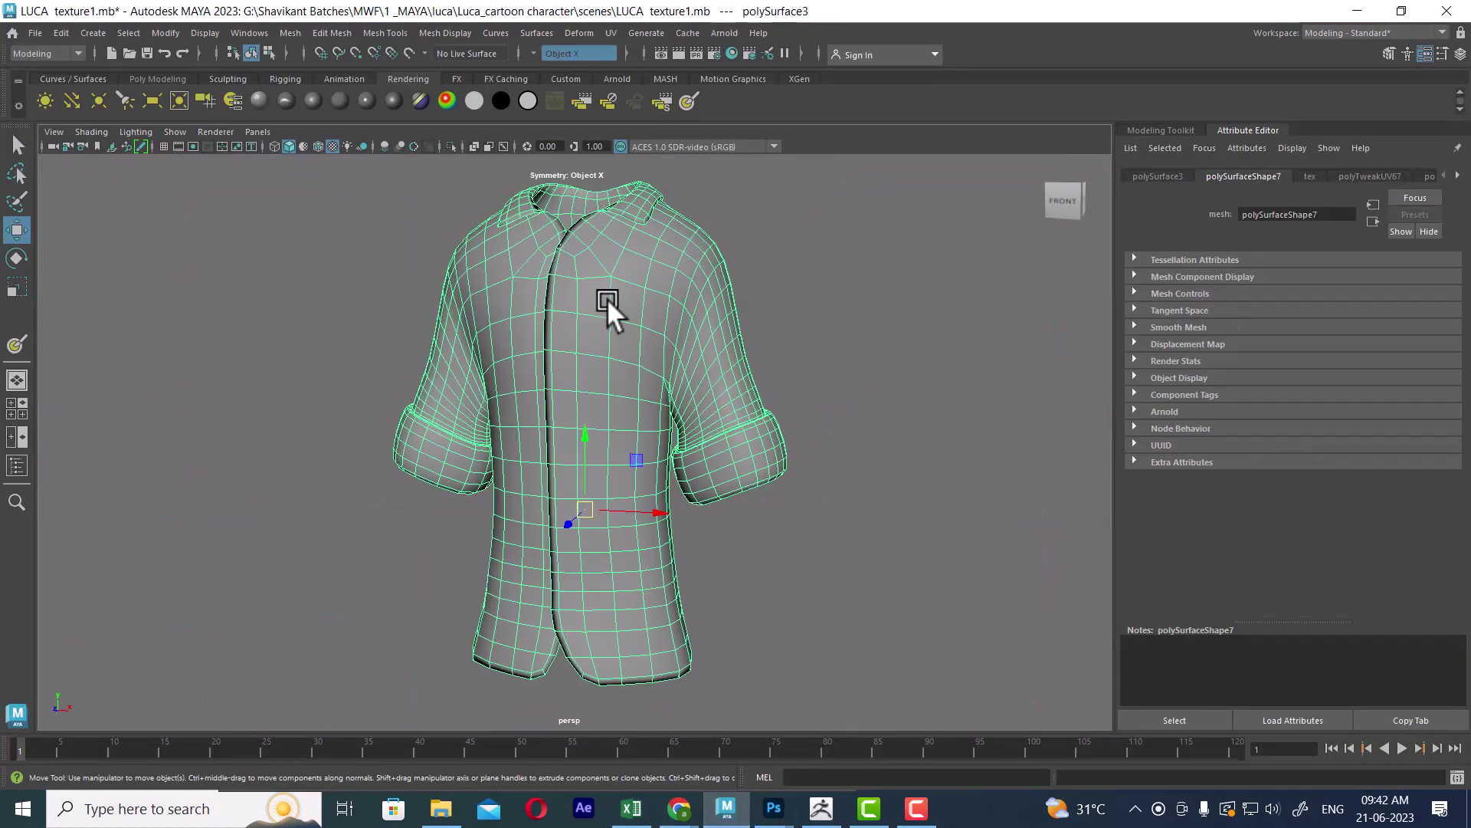
right_click(625, 293)
left_click(639, 662)
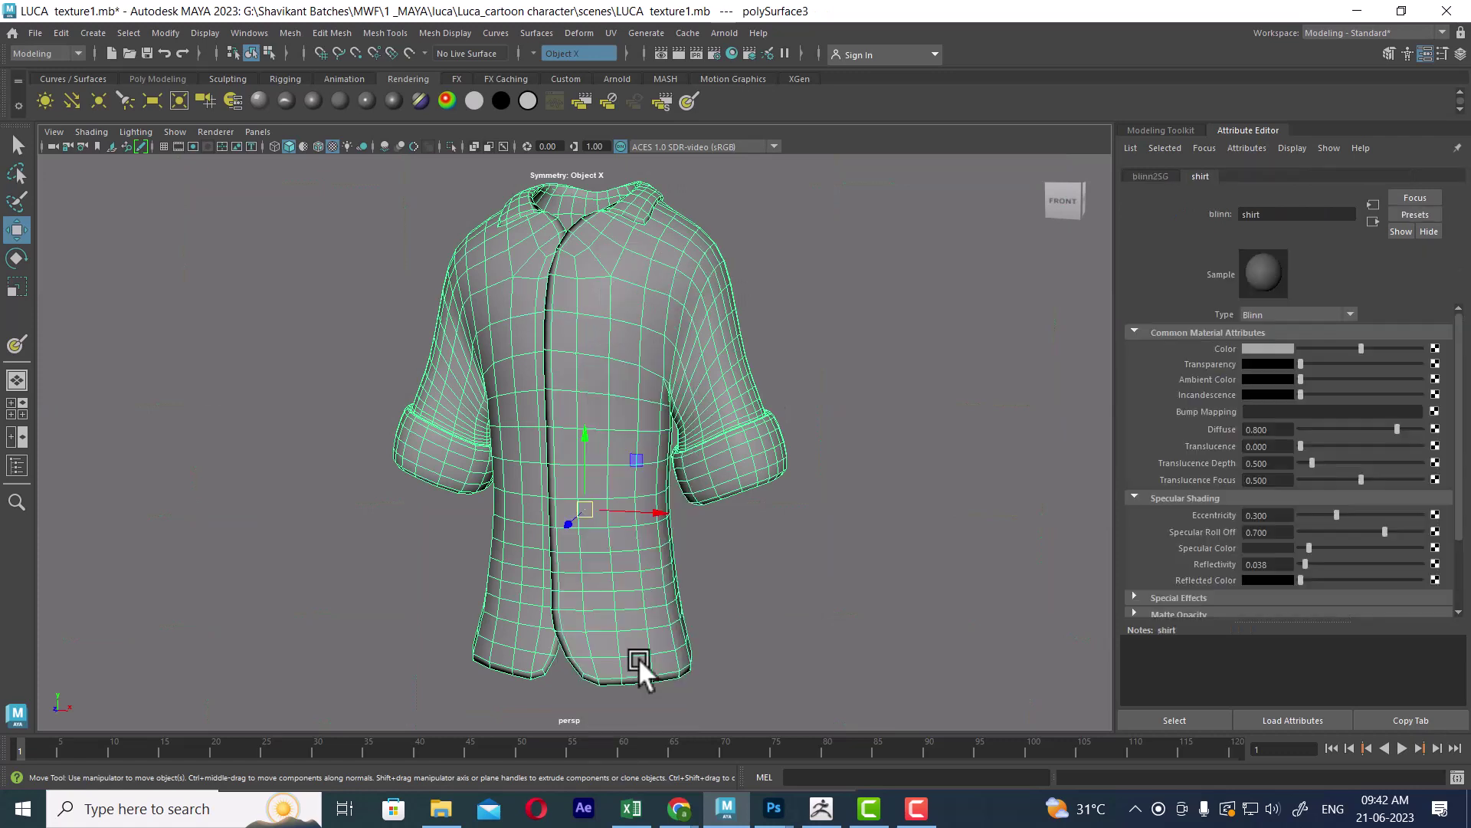
left_click(1434, 349)
left_click(617, 402)
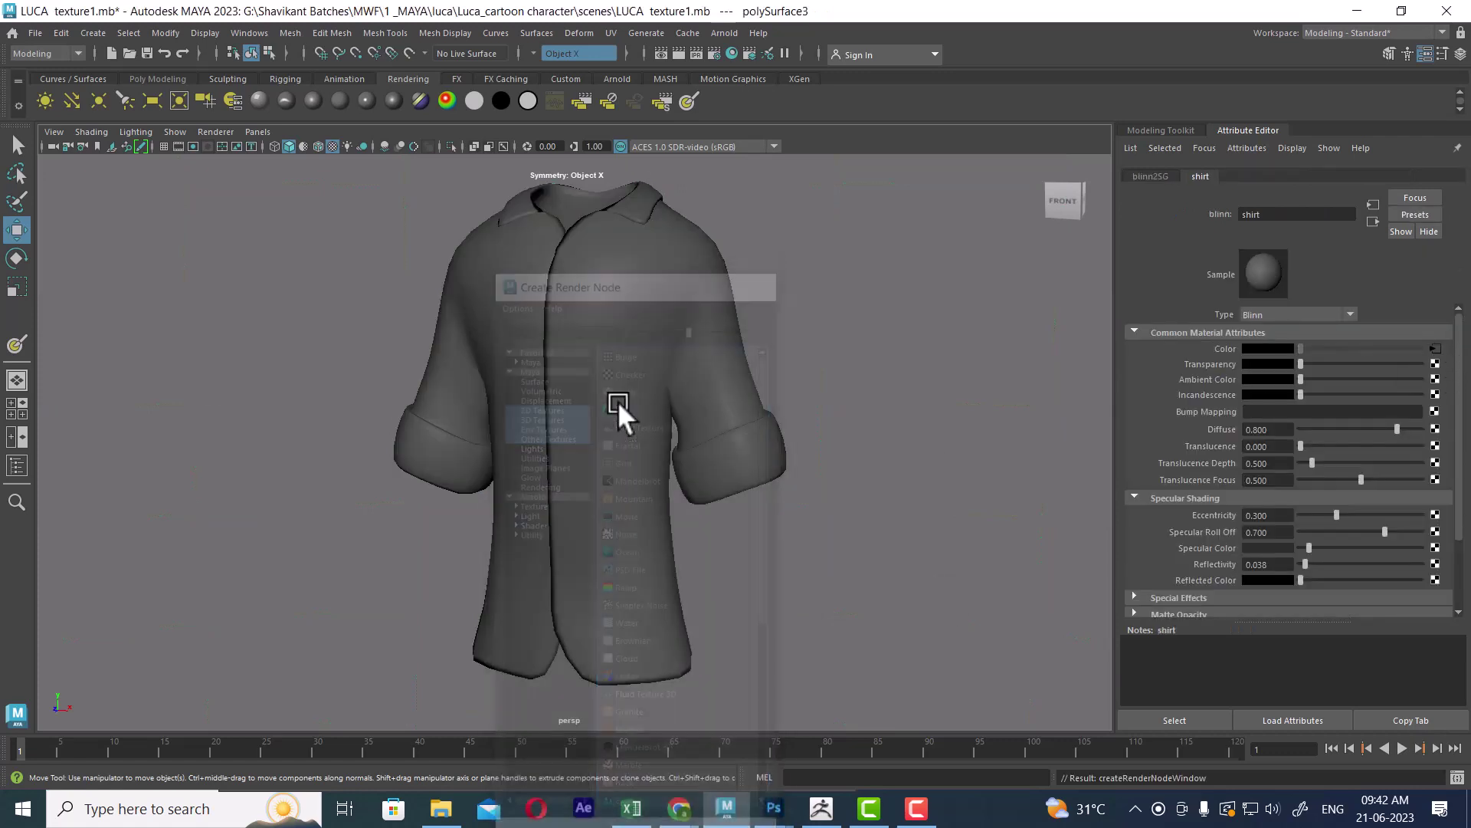
left_click(1438, 384)
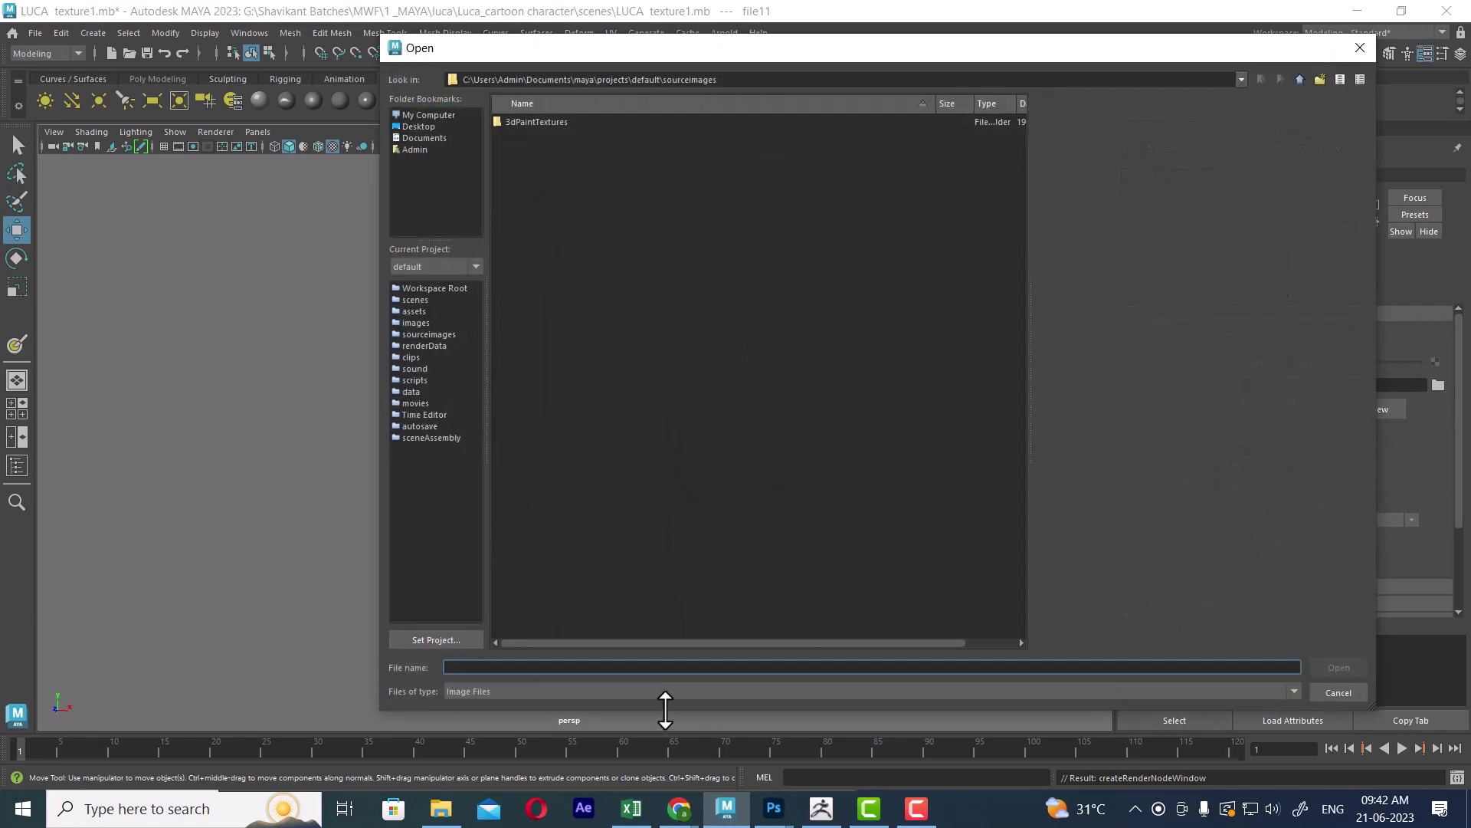
type("G:\\Shavikant Batches\\MWF\\1 _MAYA\\luca\\Luca_cartoon character\\sourceimages")
key("Return")
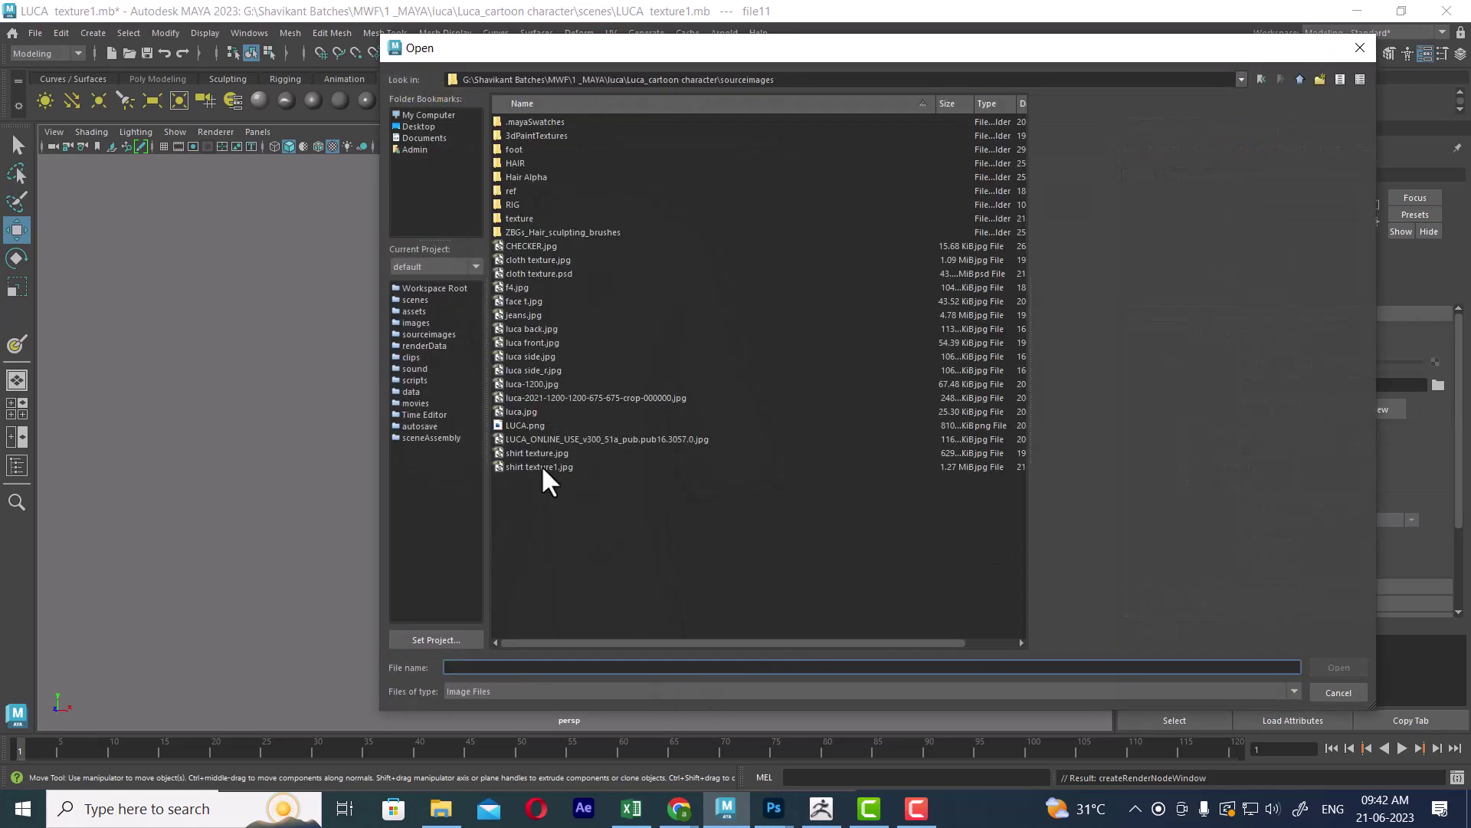
left_click(541, 464)
double_click(541, 466)
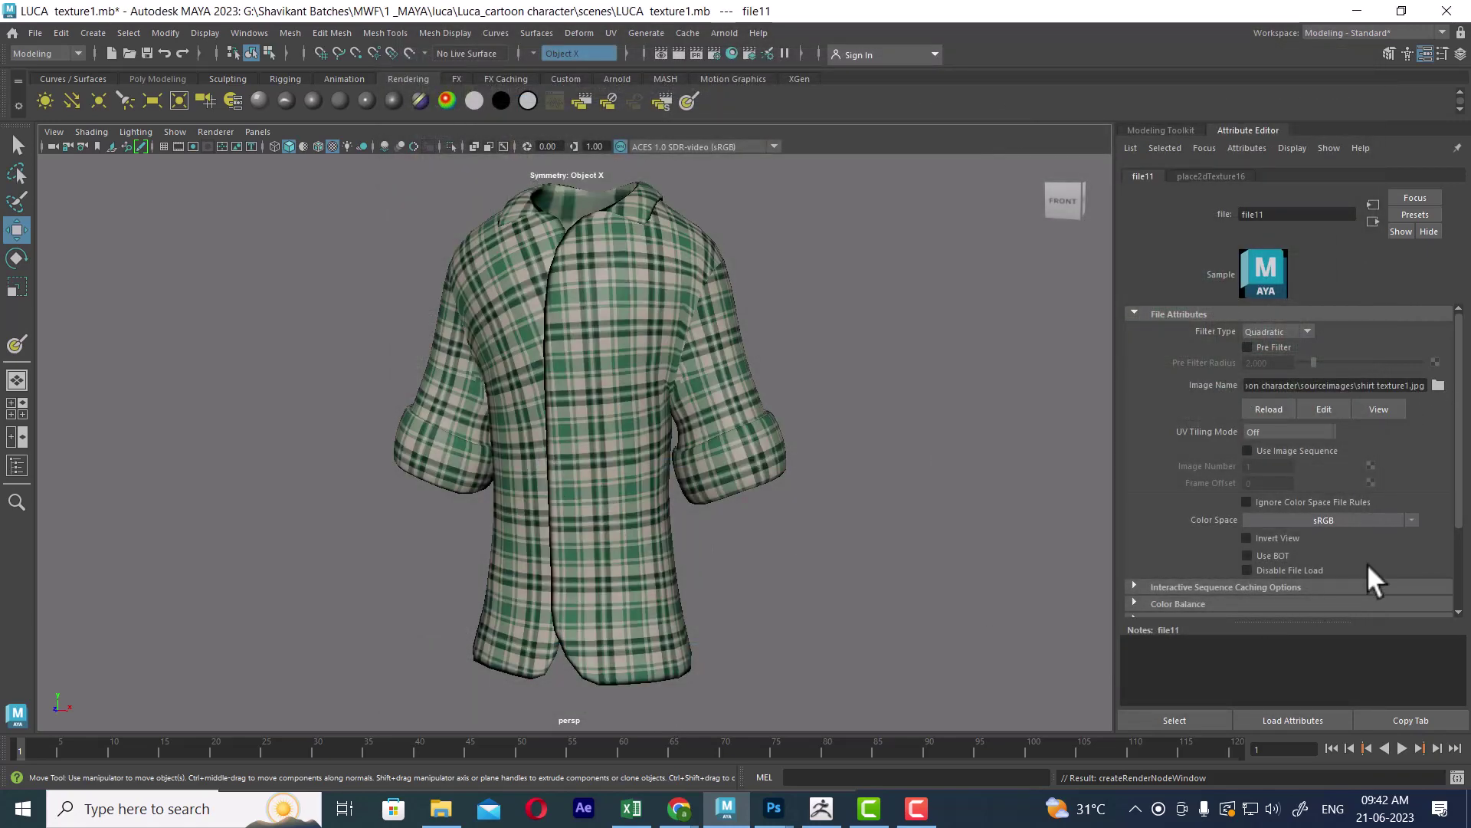
- Compare by loading shirt texture.jpg, then switch the shirt back to shirt texture1.jpg
left_click(1438, 384)
left_click(535, 458)
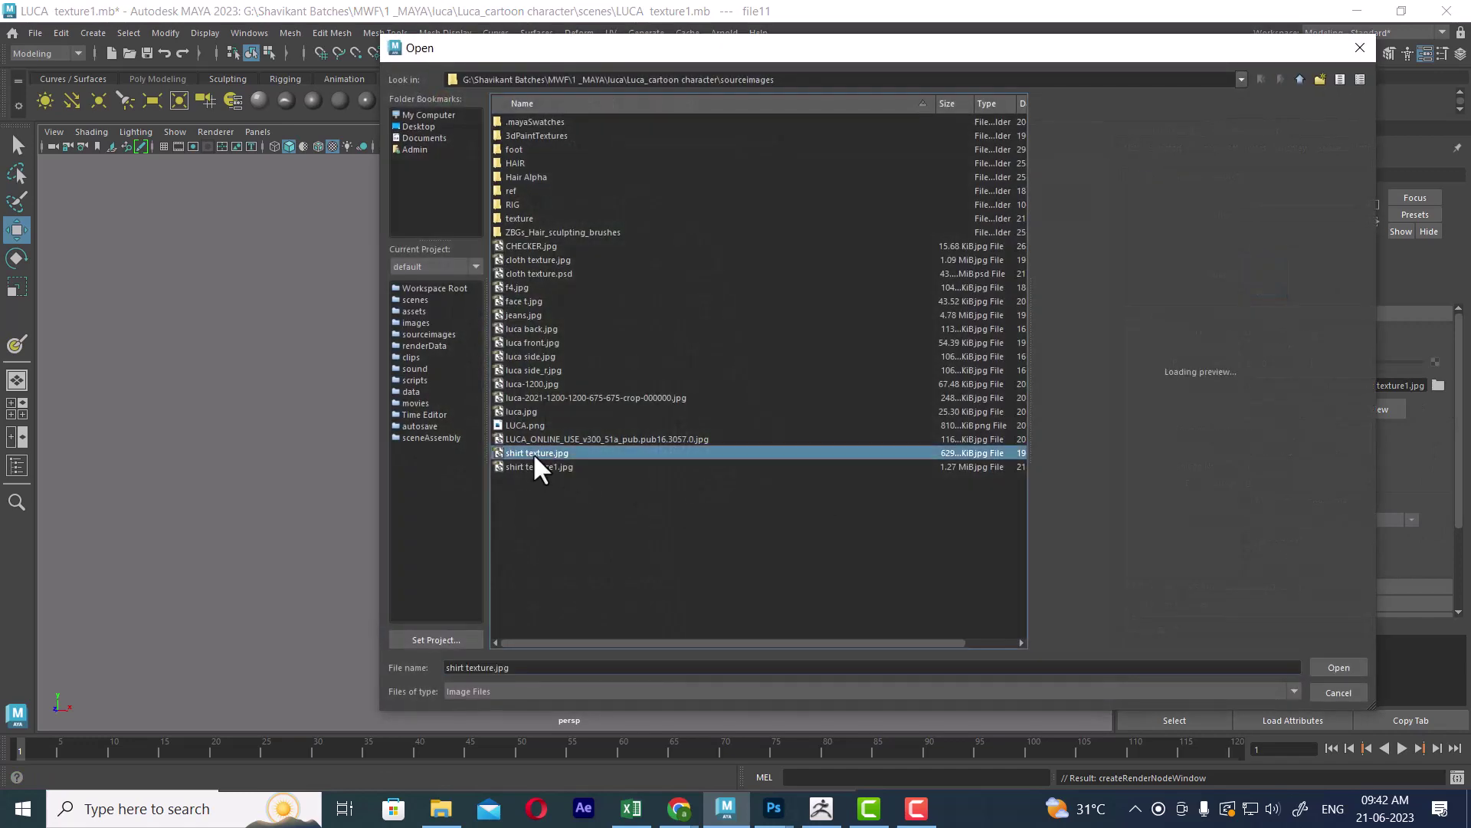
double_click(540, 465)
left_click_drag(797, 517, 789, 433)
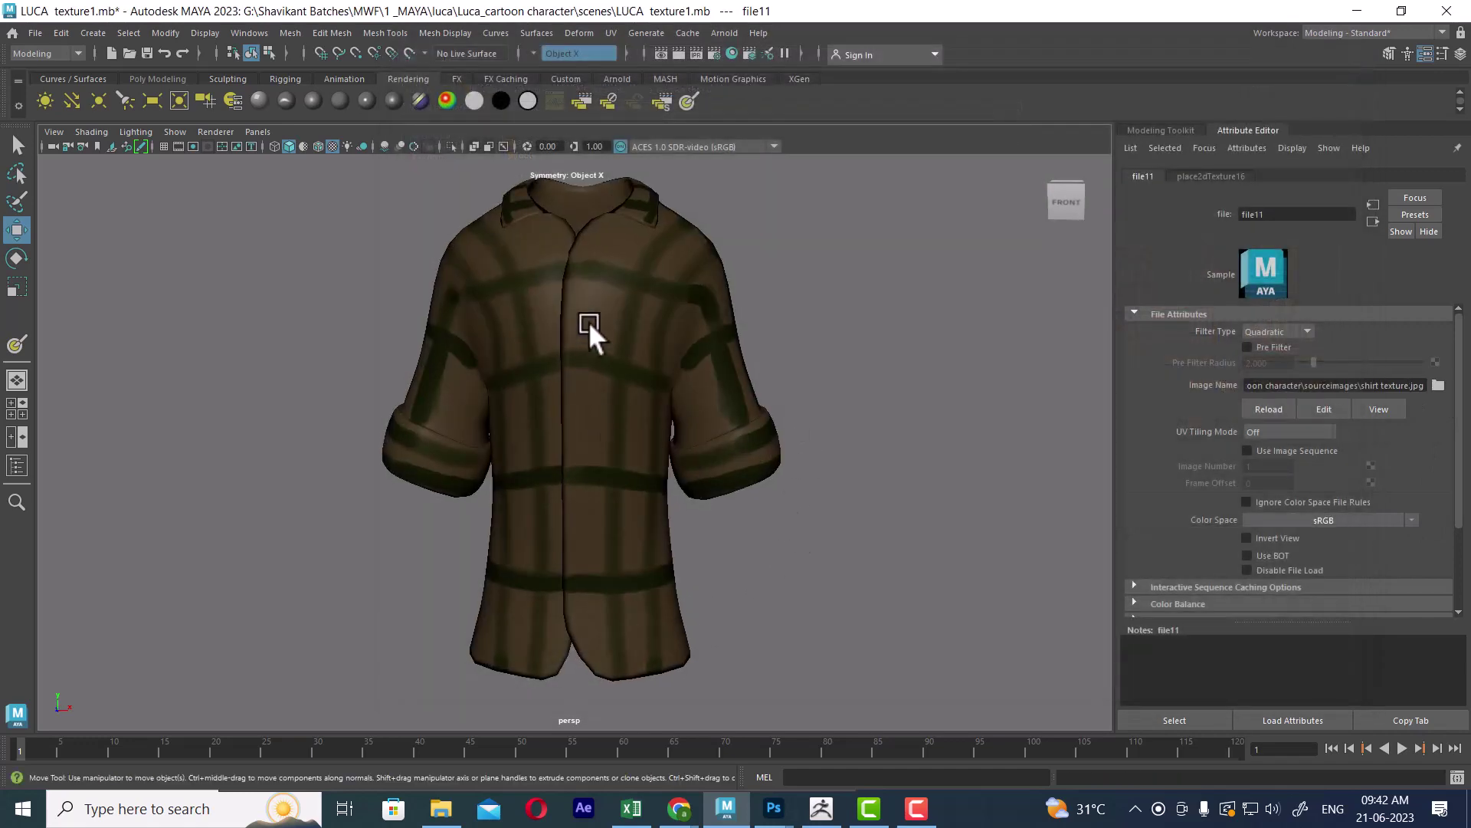
left_click(1438, 384)
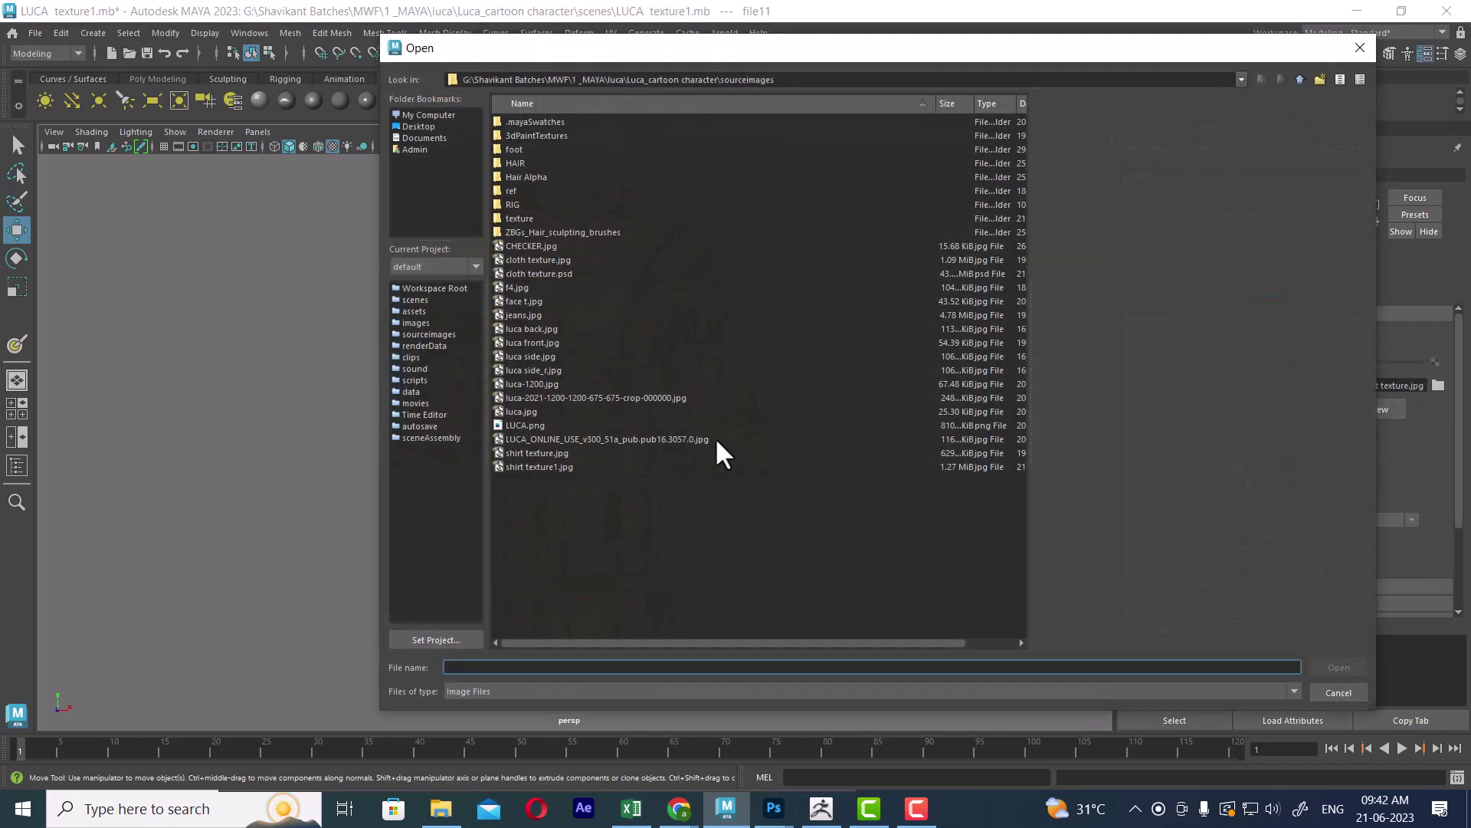
left_click(513, 467)
double_click(513, 467)
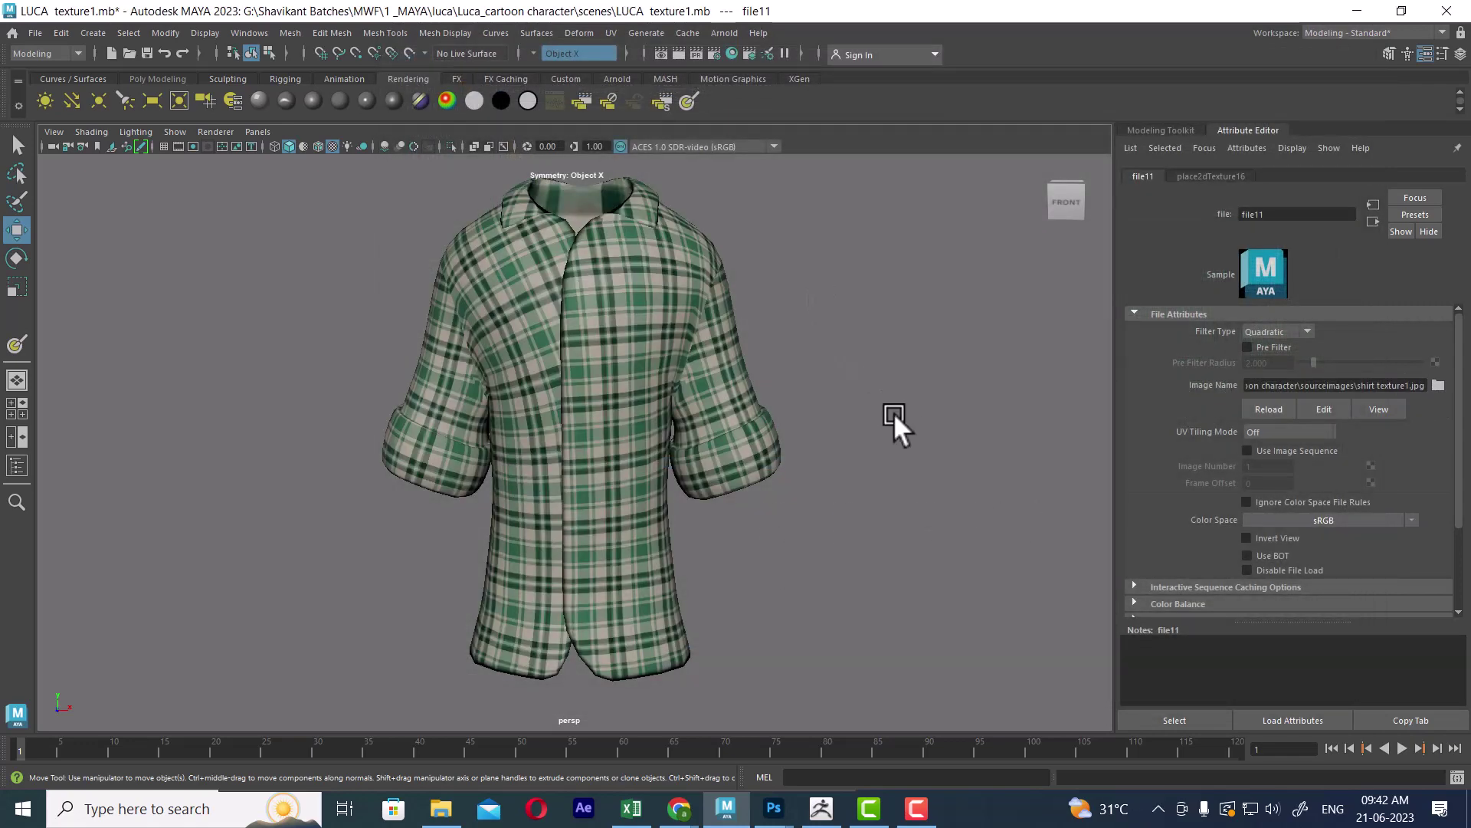
- Orbit and zoom around the shirt to inspect the green plaid from the side and front
left_click_drag(893, 414, 854, 410)
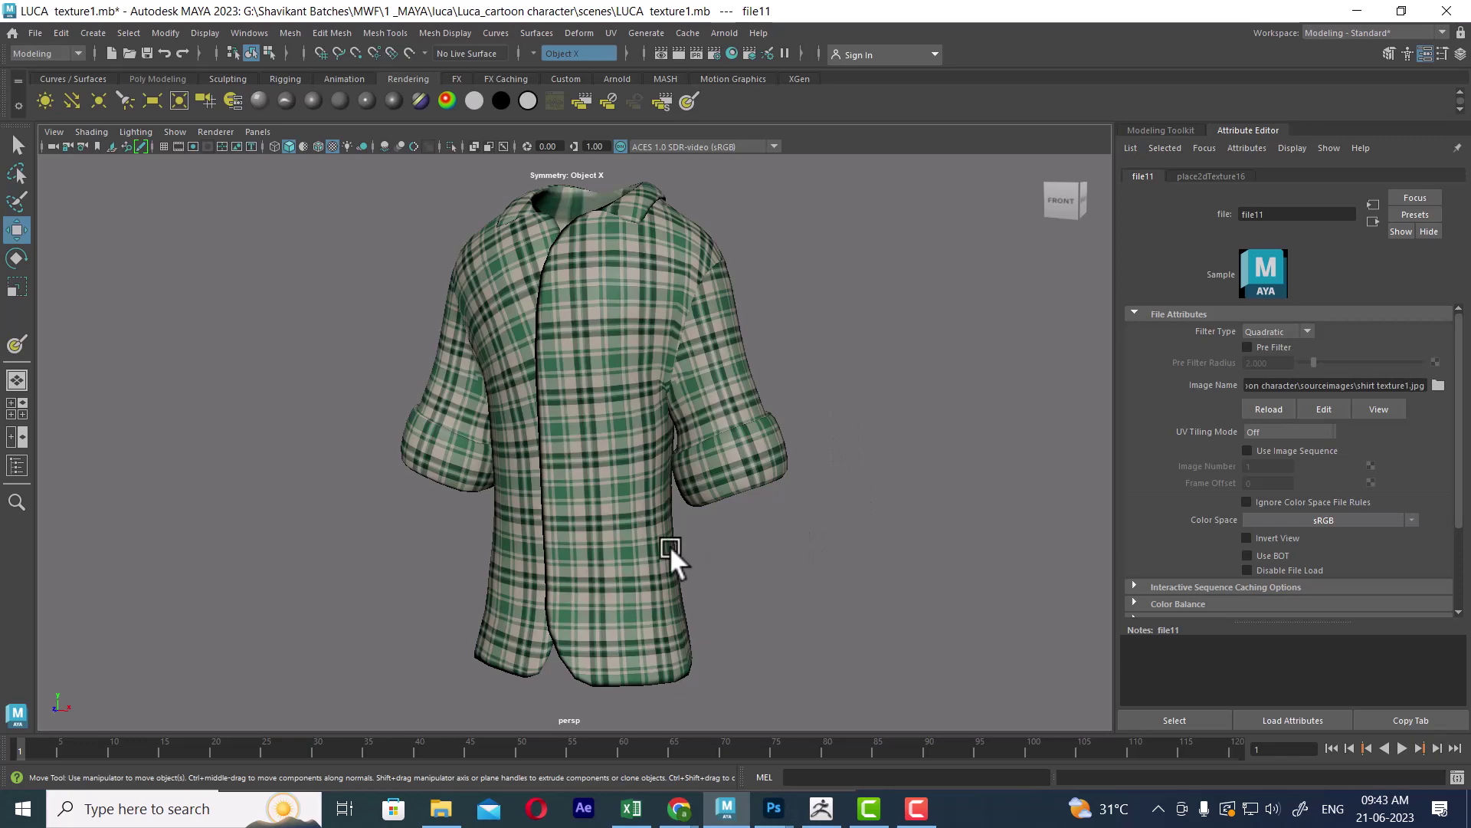
left_click_drag(749, 469, 672, 379)
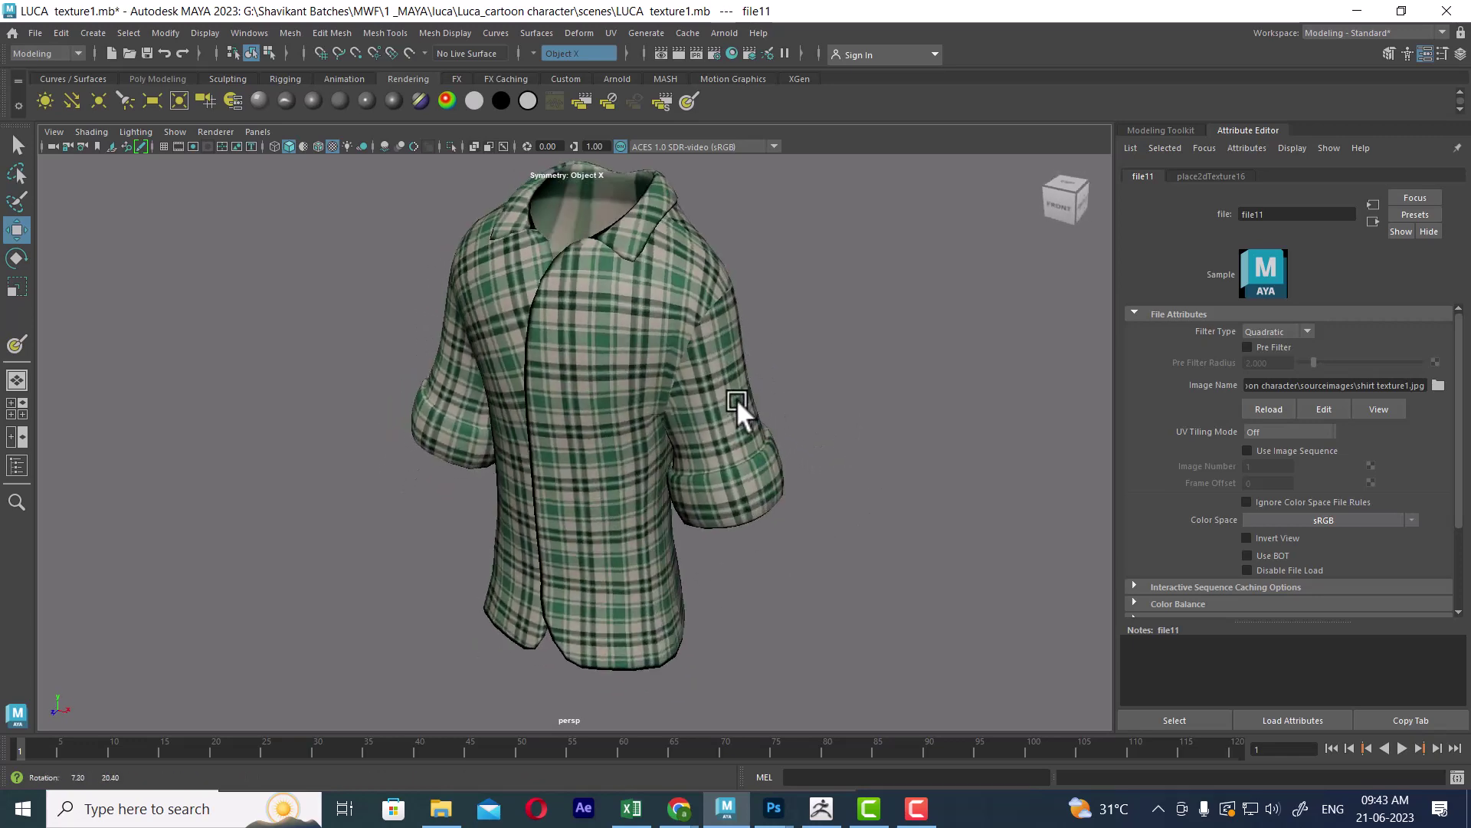
scroll(673, 379, "up", 5)
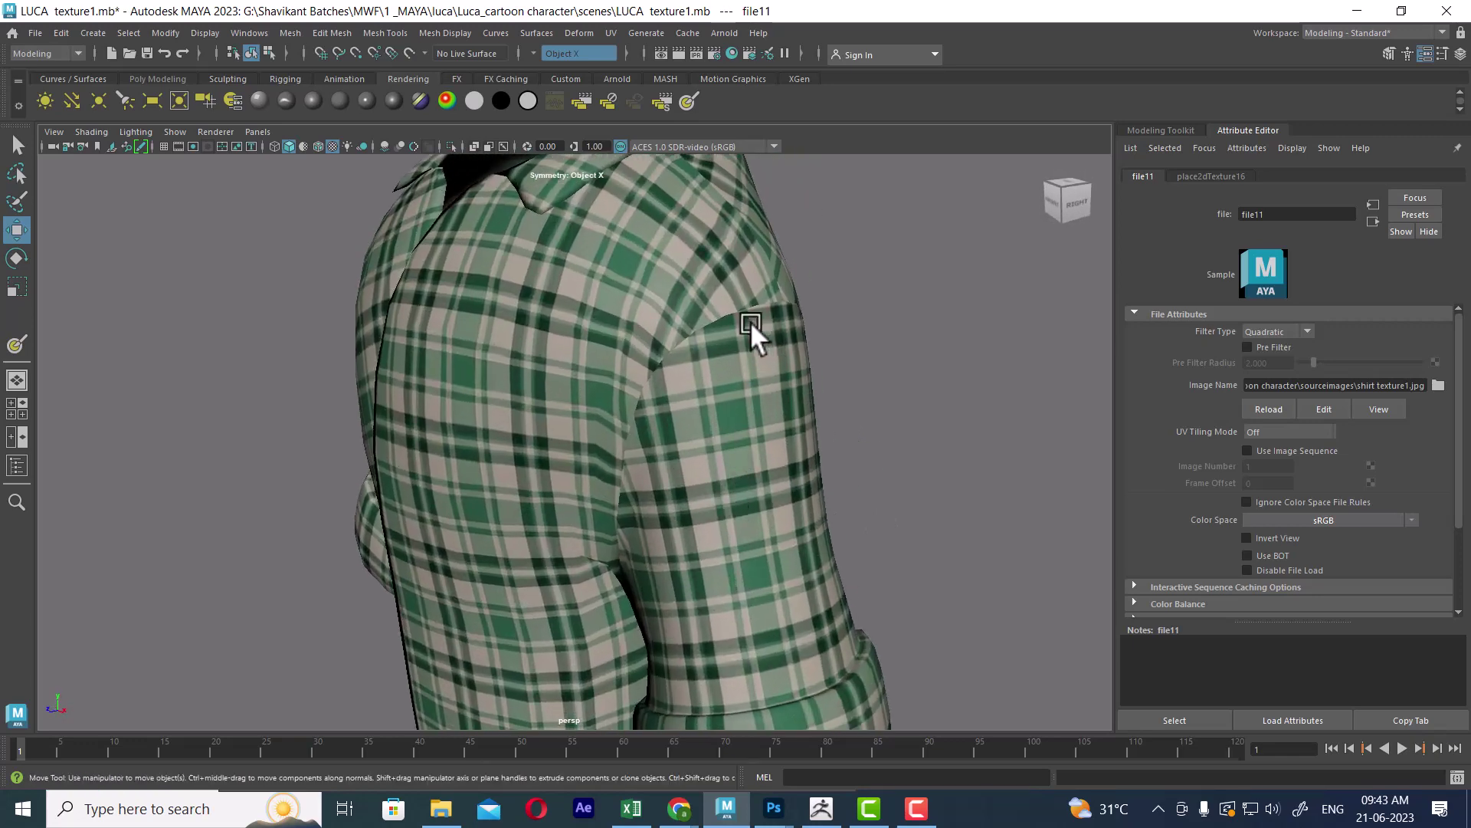
scroll(725, 485, "down", 5)
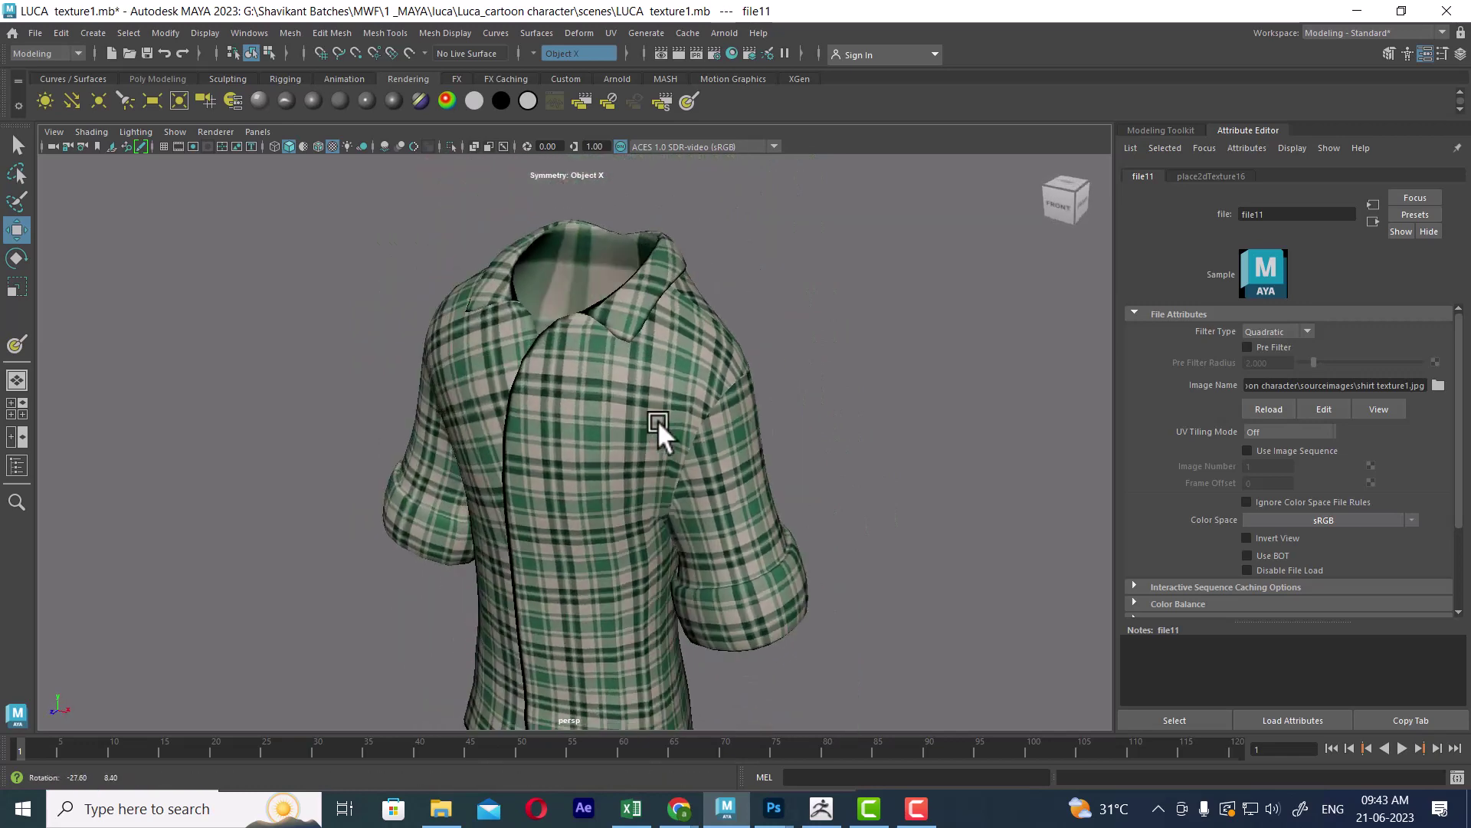
left_click_drag(657, 420, 723, 444)
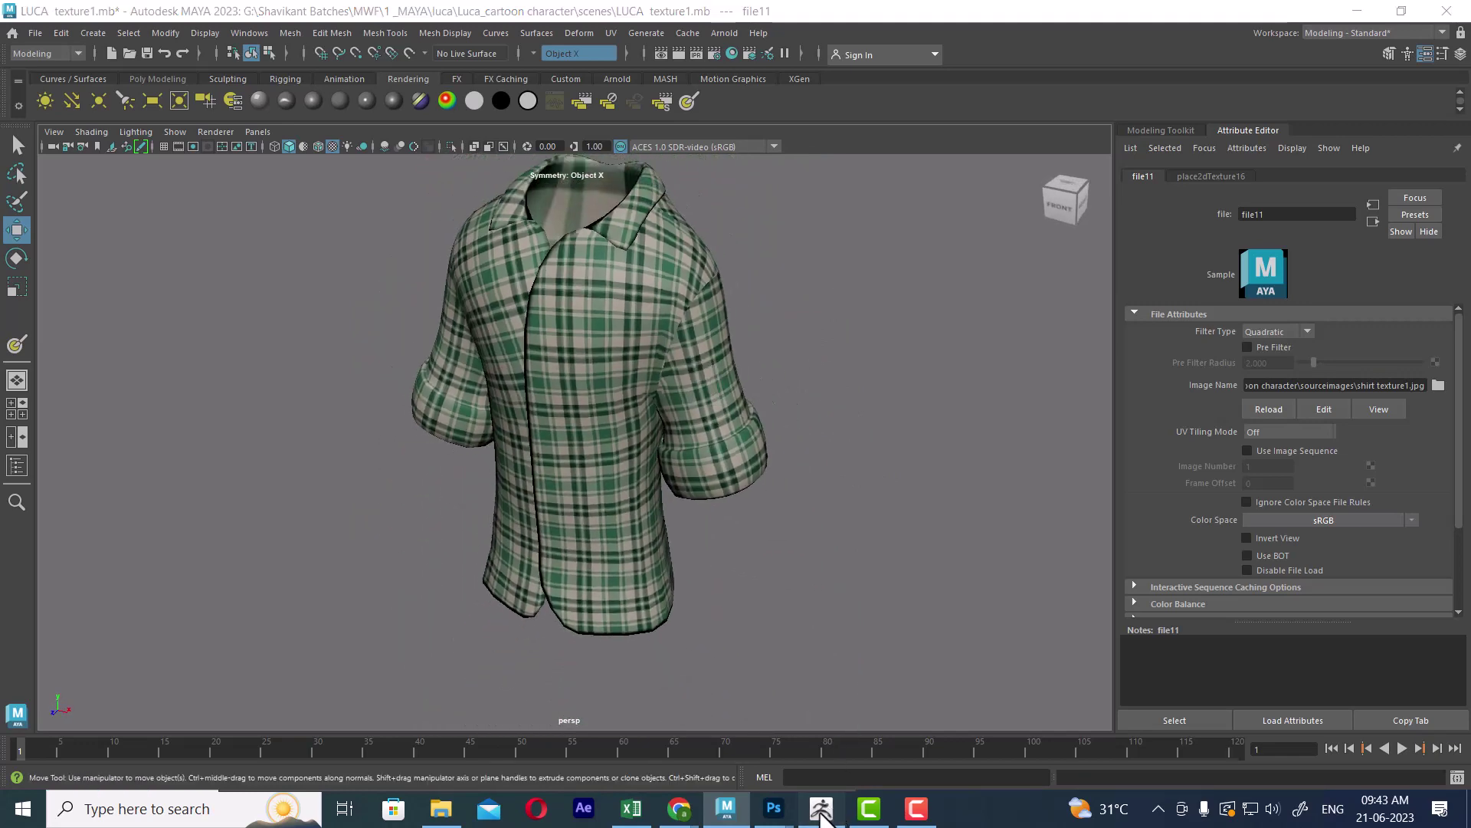
- Rotate and zoom around the ZBrush shirt sculpt to inspect the chest, shoulders and collar
left_click(833, 813)
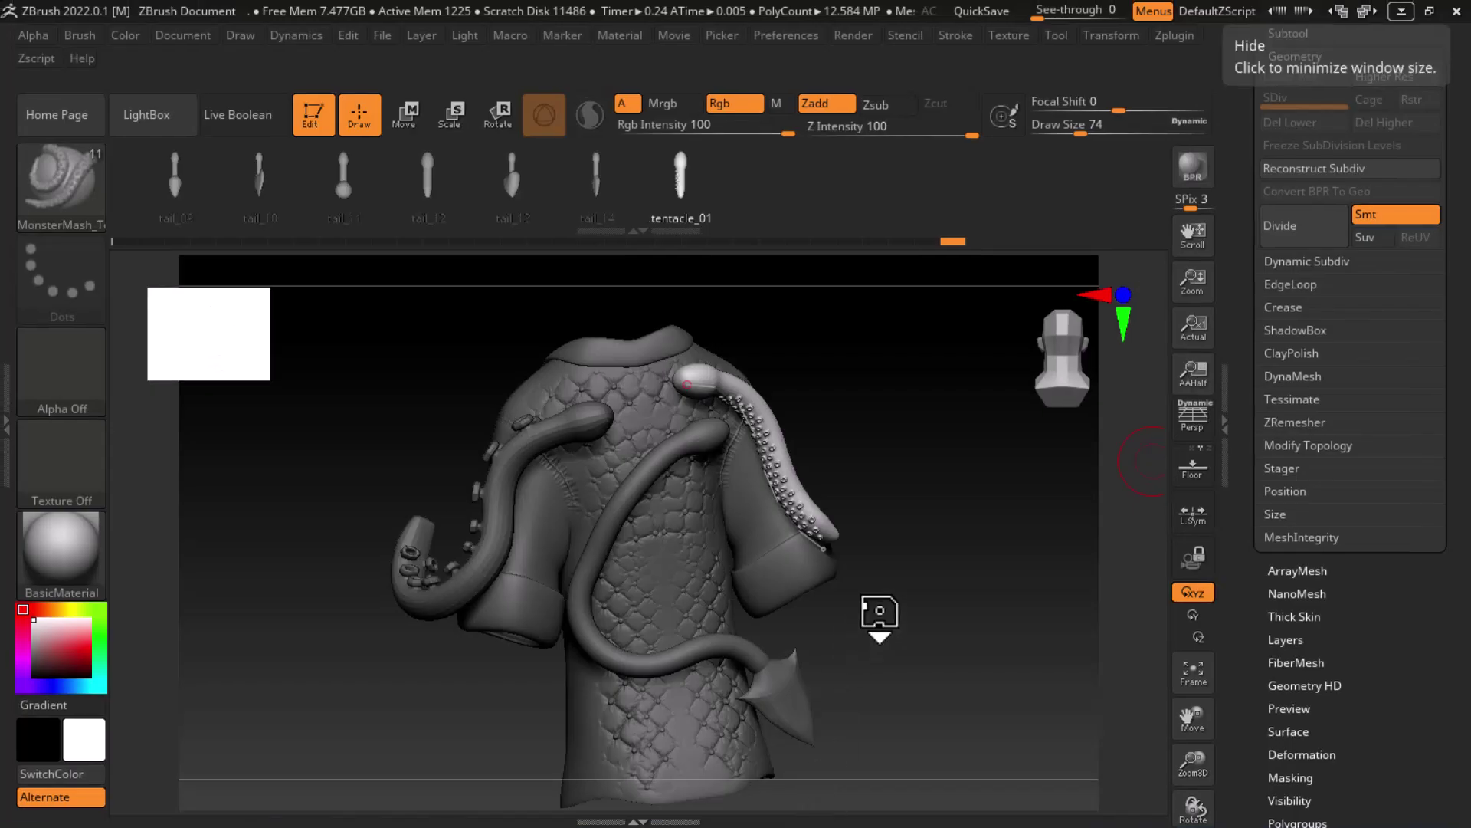
mouse_move(1088, 438)
left_mouse_down()
mouse_move(1025, 476)
mouse_move(848, 475)
mouse_move(935, 509)
mouse_move(1055, 483)
mouse_move(1080, 503)
left_mouse_up()
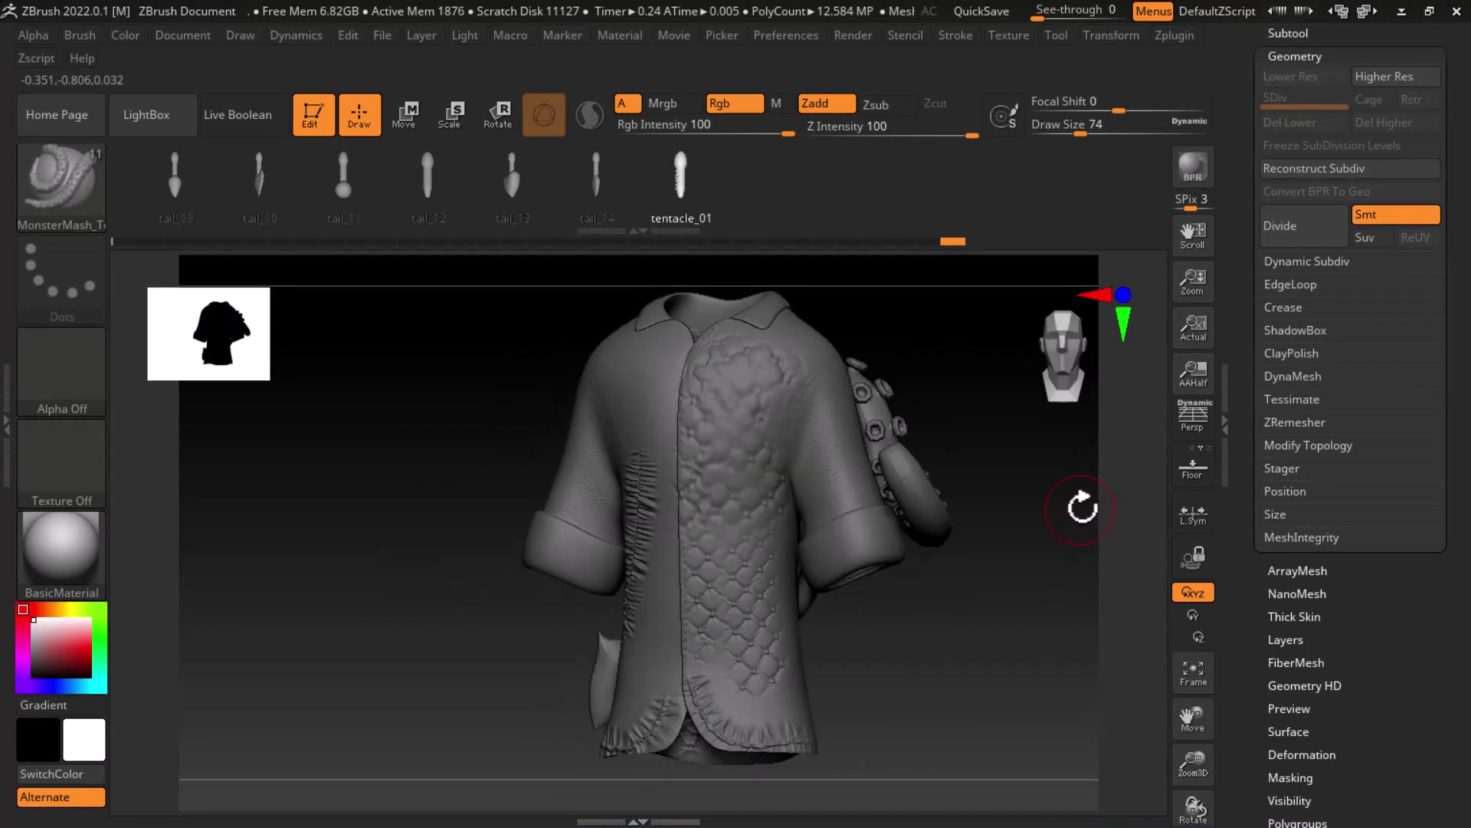
scroll(963, 552, "up", 3)
mouse_move(1001, 608)
left_mouse_down()
mouse_move(1040, 607)
mouse_move(963, 493)
left_mouse_up()
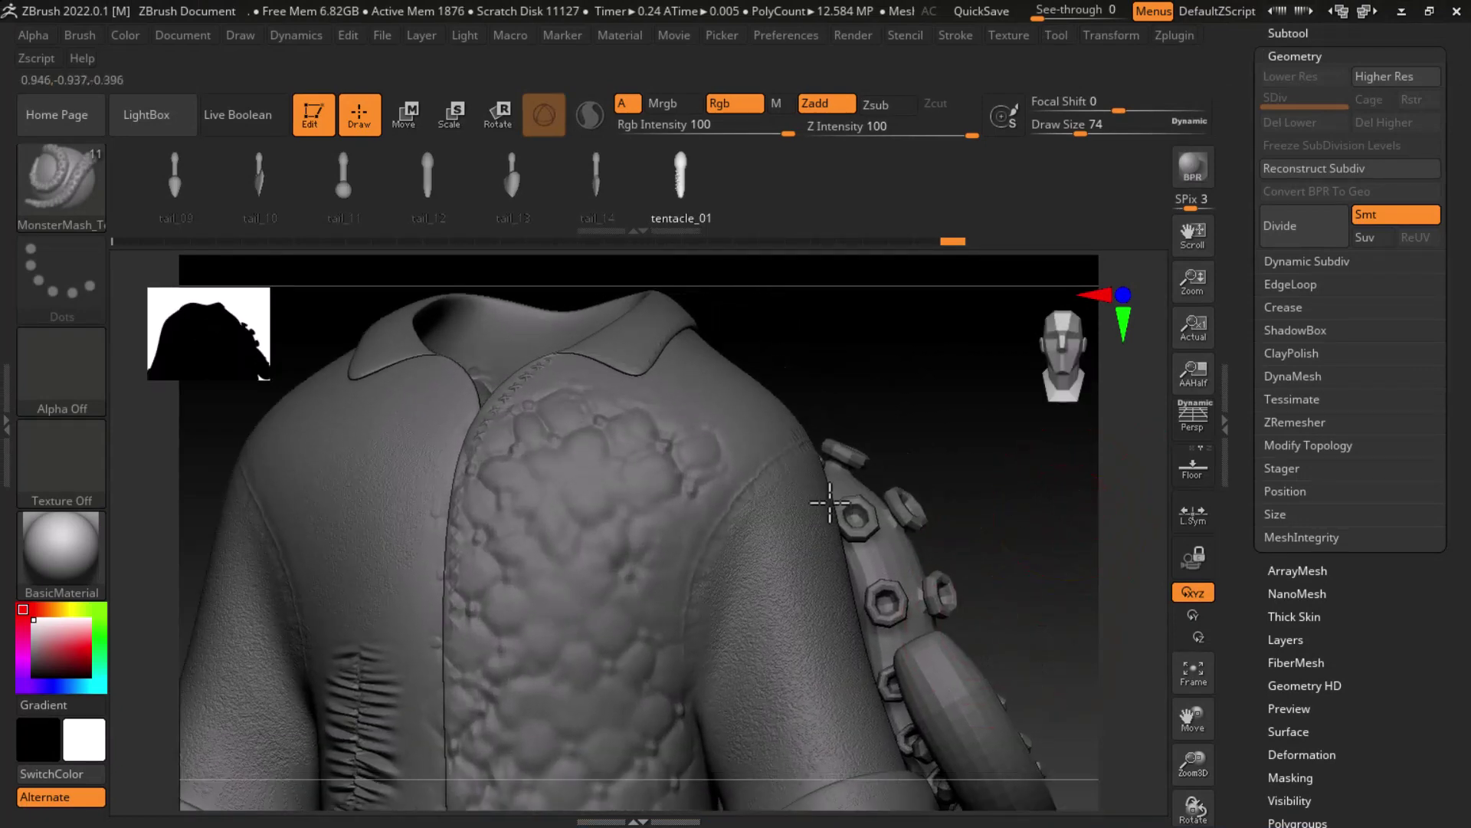
scroll(962, 493, "up", 3)
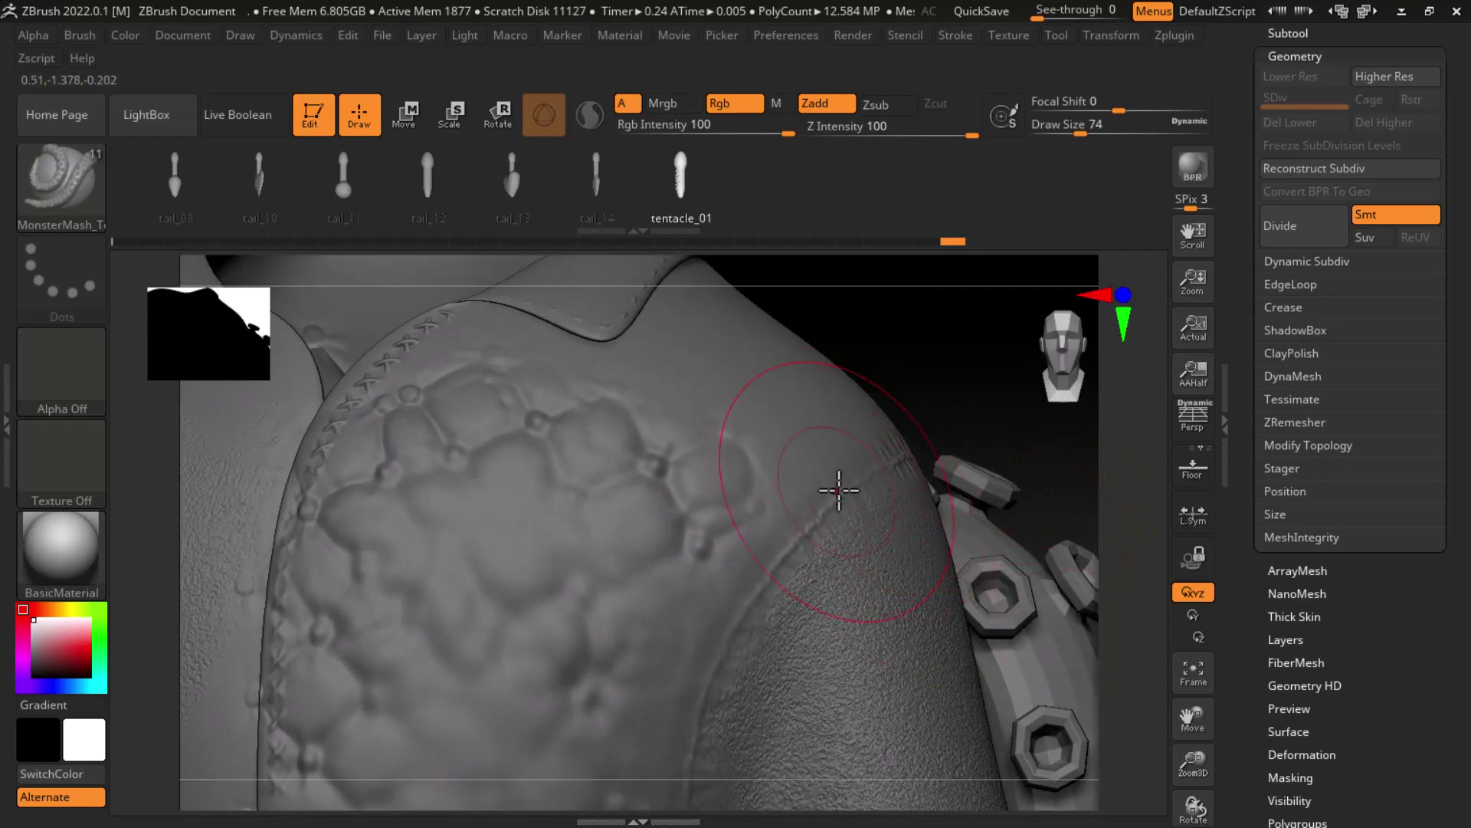
left_click_drag(837, 501, 929, 375)
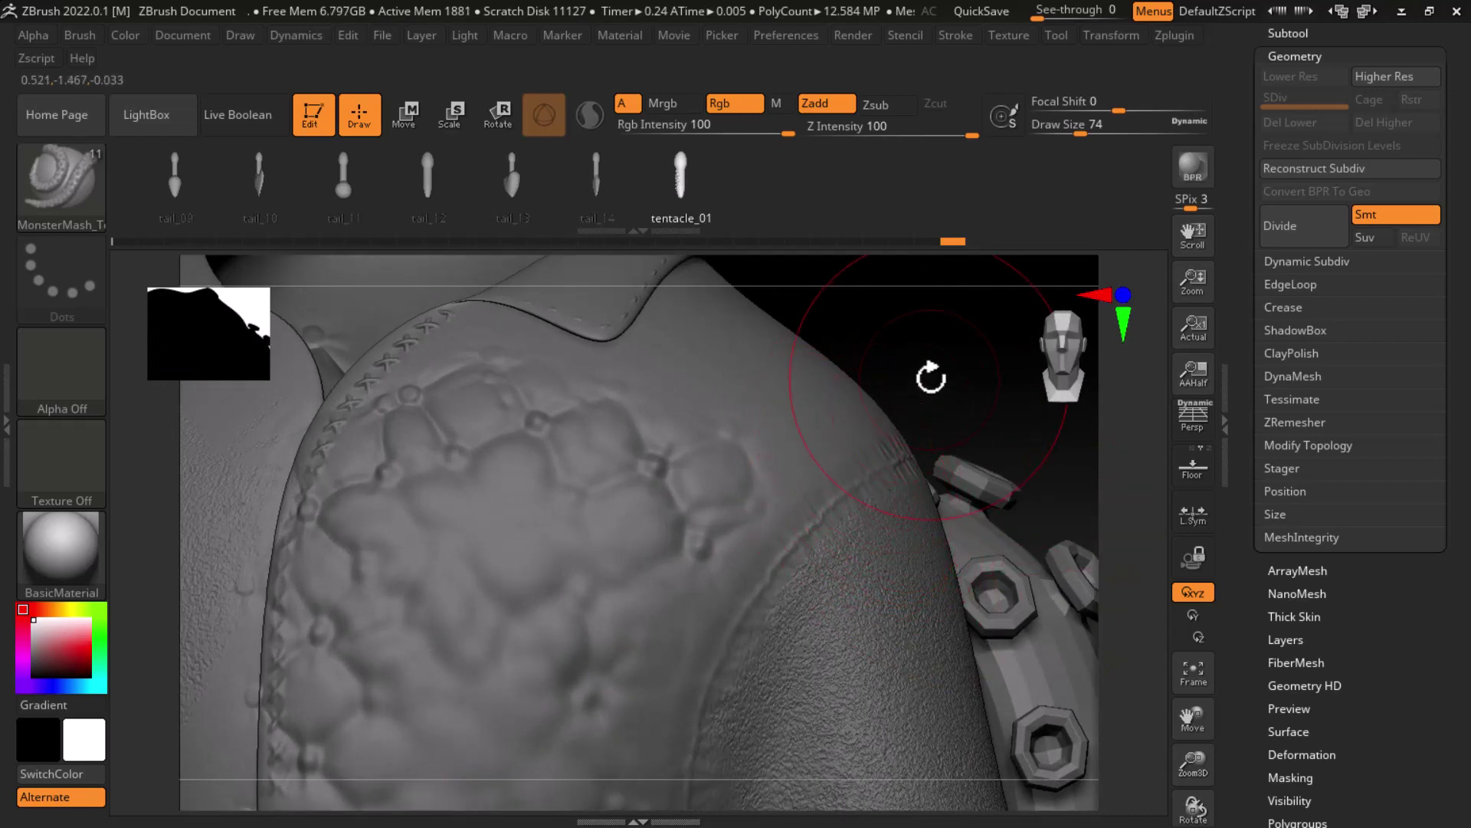
scroll(903, 325, "down", 3)
mouse_move(904, 325)
left_mouse_down()
mouse_move(815, 470)
mouse_move(1025, 437)
mouse_move(972, 489)
mouse_move(1024, 495)
mouse_move(325, 406)
left_mouse_up()
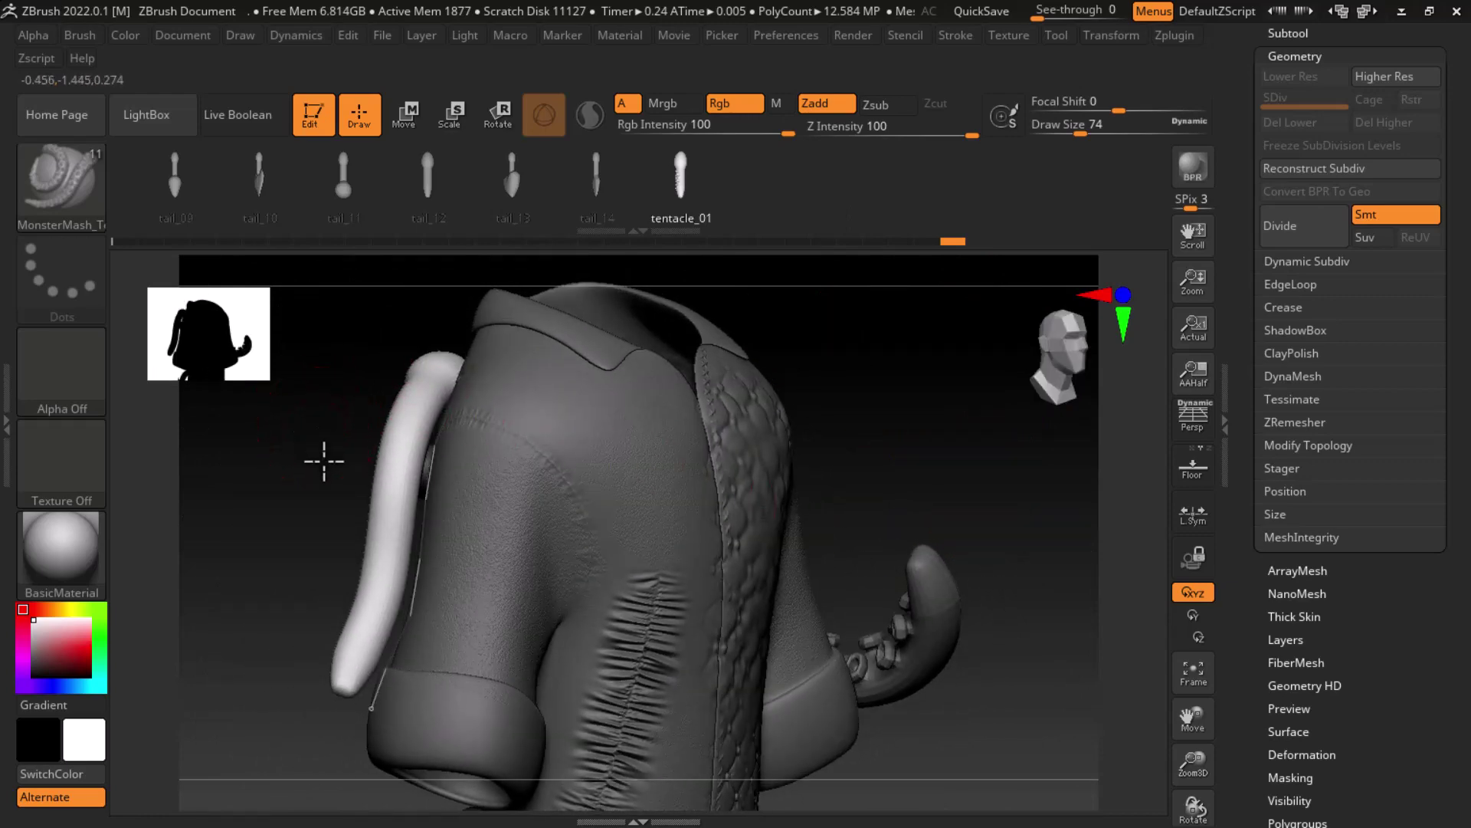
scroll(331, 519, "up", 3)
scroll(417, 590, "up", 3)
scroll(602, 496, "up", 2)
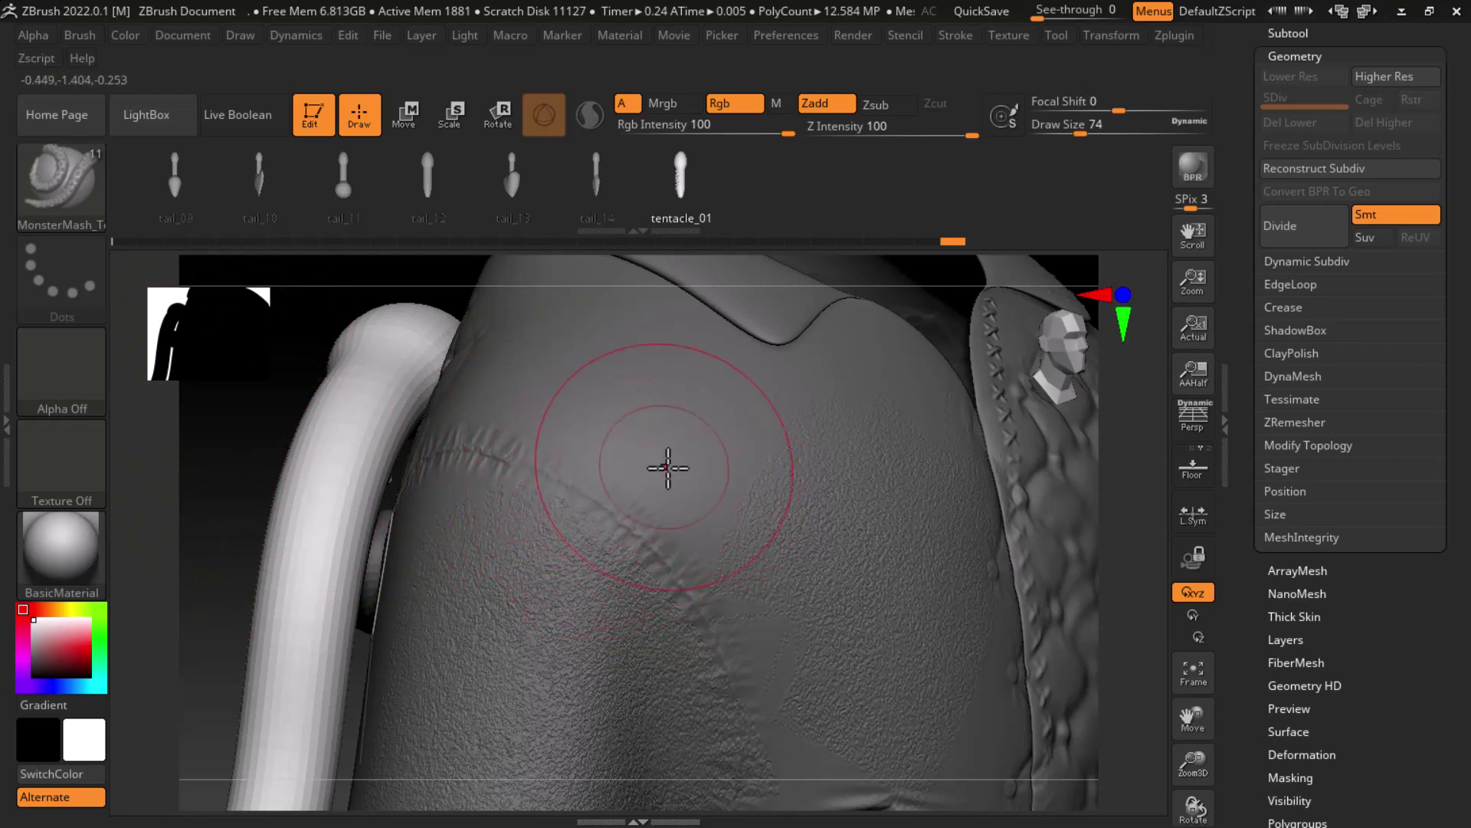
mouse_move(240, 427)
left_mouse_down()
mouse_move(235, 480)
mouse_move(181, 462)
left_mouse_up()
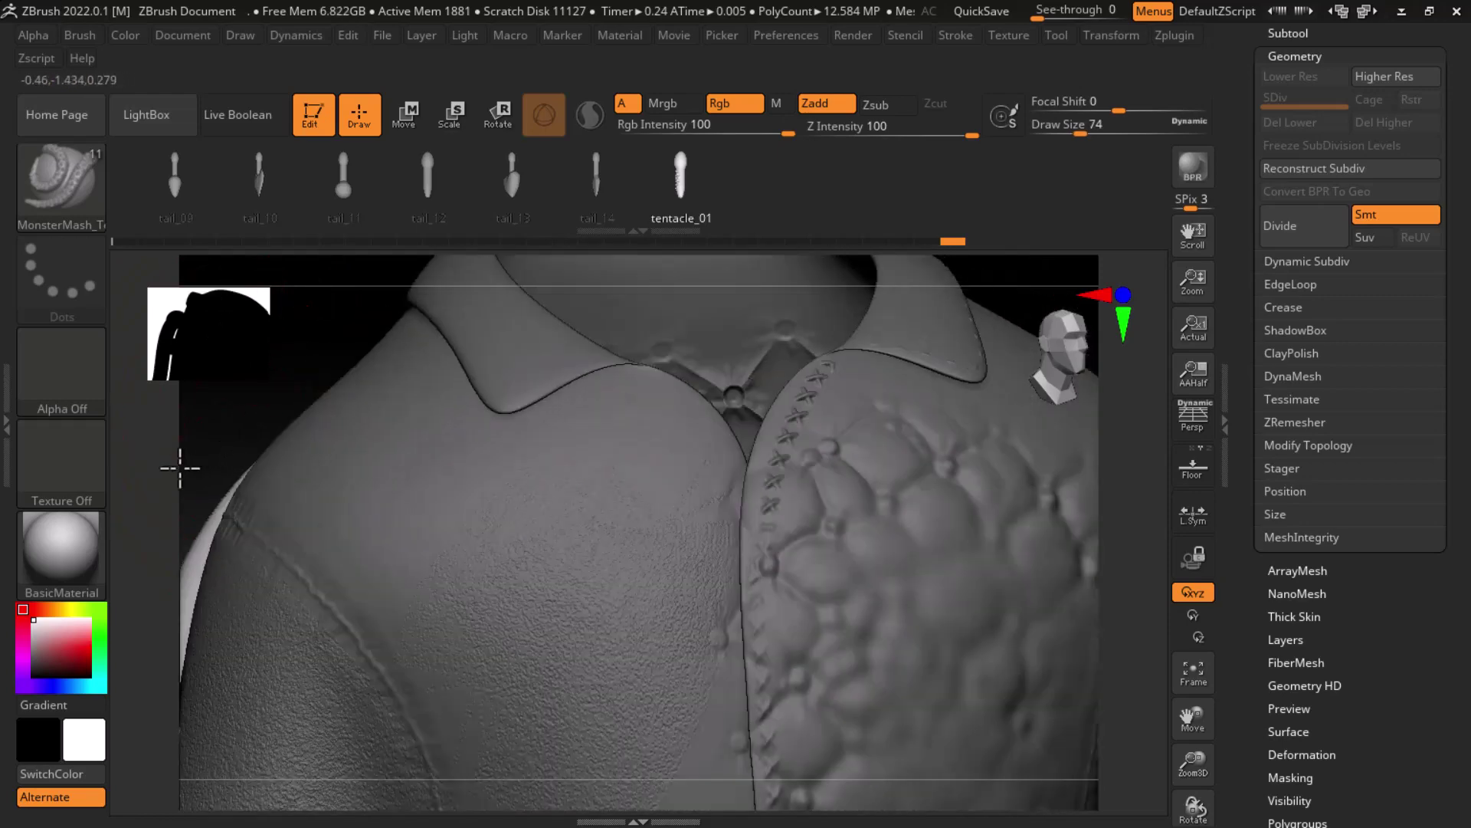
left_click_drag(969, 311, 971, 338)
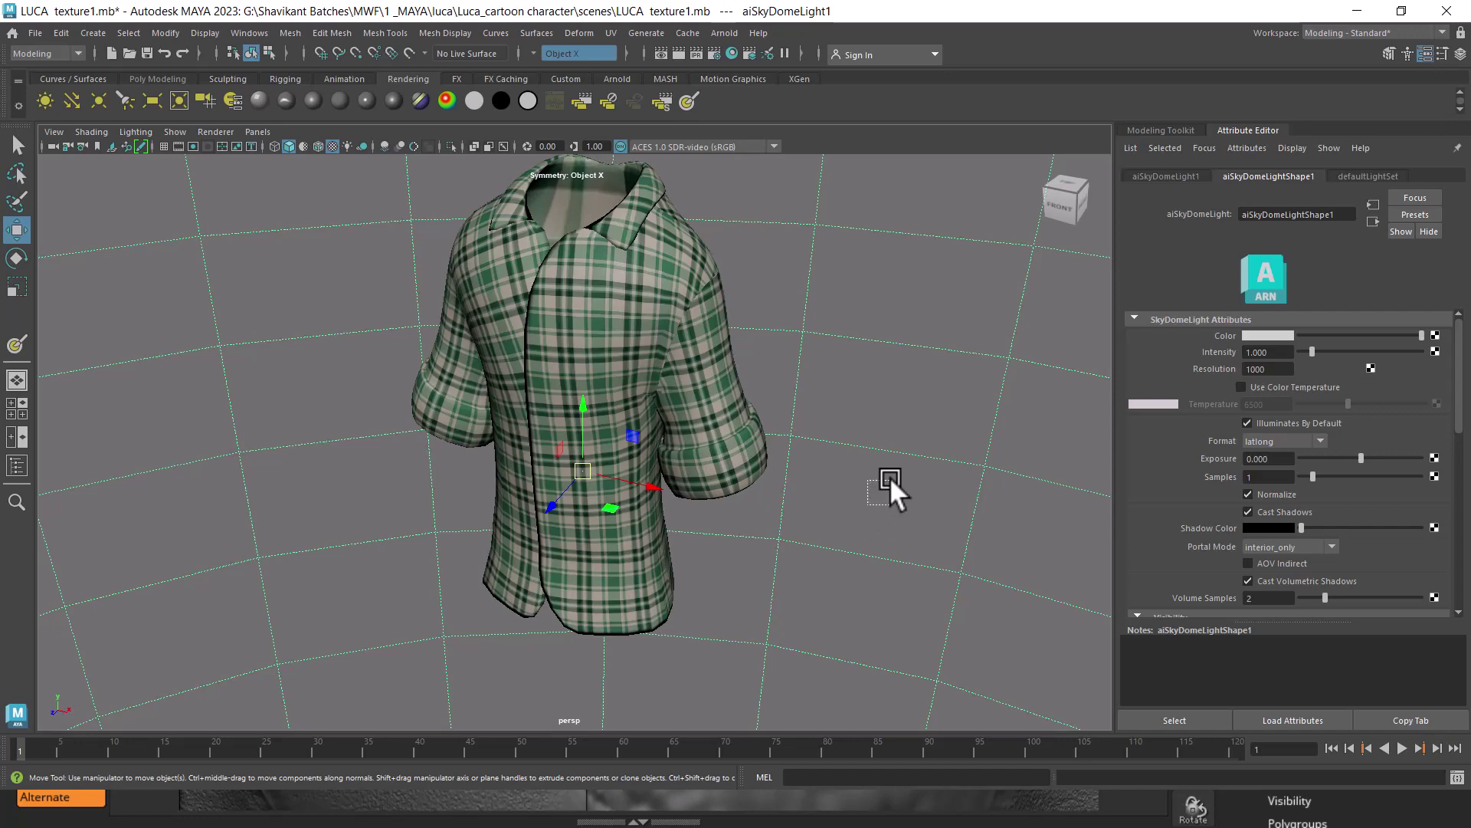
- Select the sky dome light and reveal all hidden objects in the scene
left_click(886, 437)
left_click(724, 587)
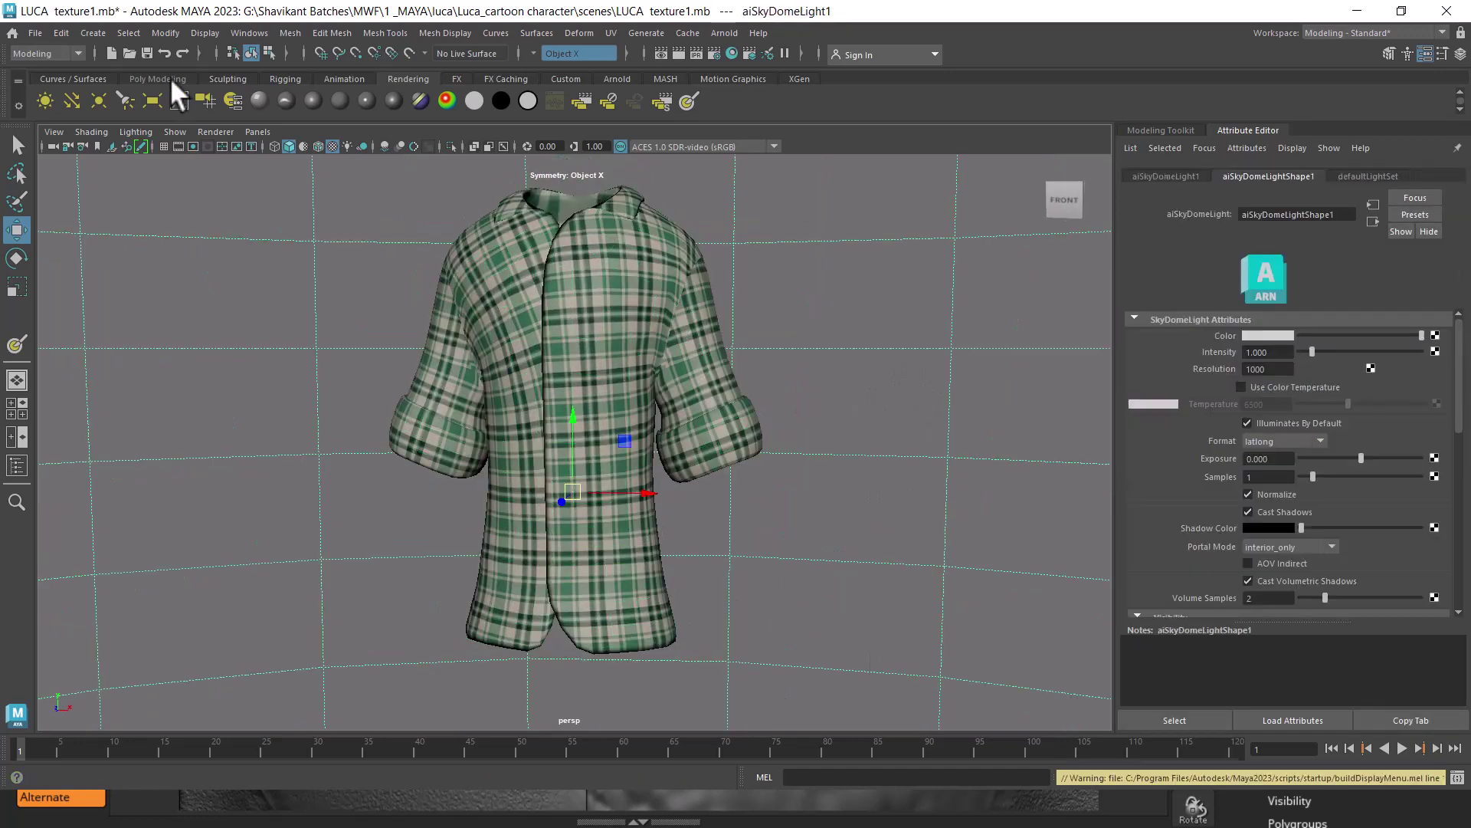
left_click(205, 34)
mouse_move(225, 132)
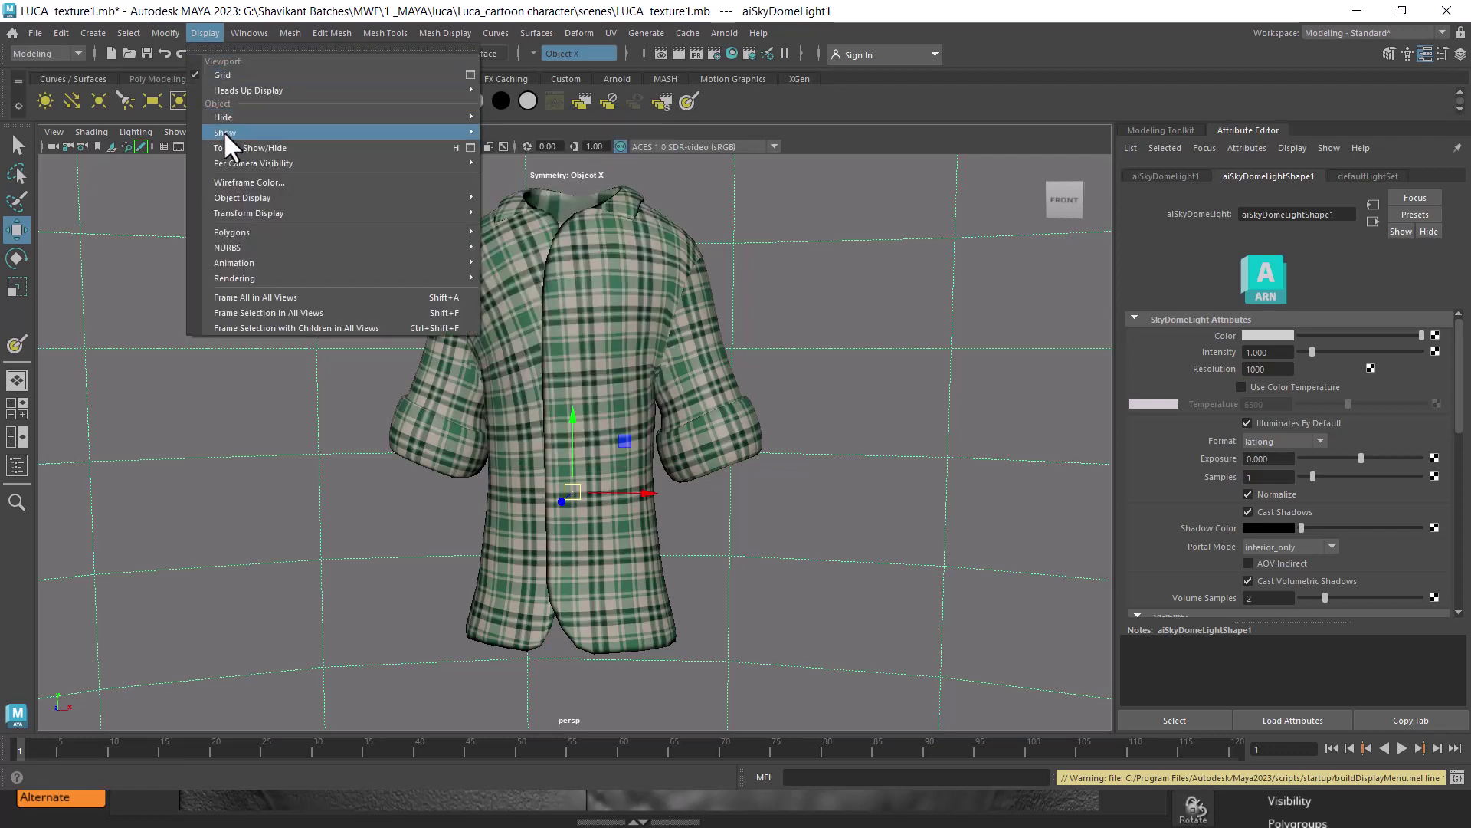
left_click(505, 207)
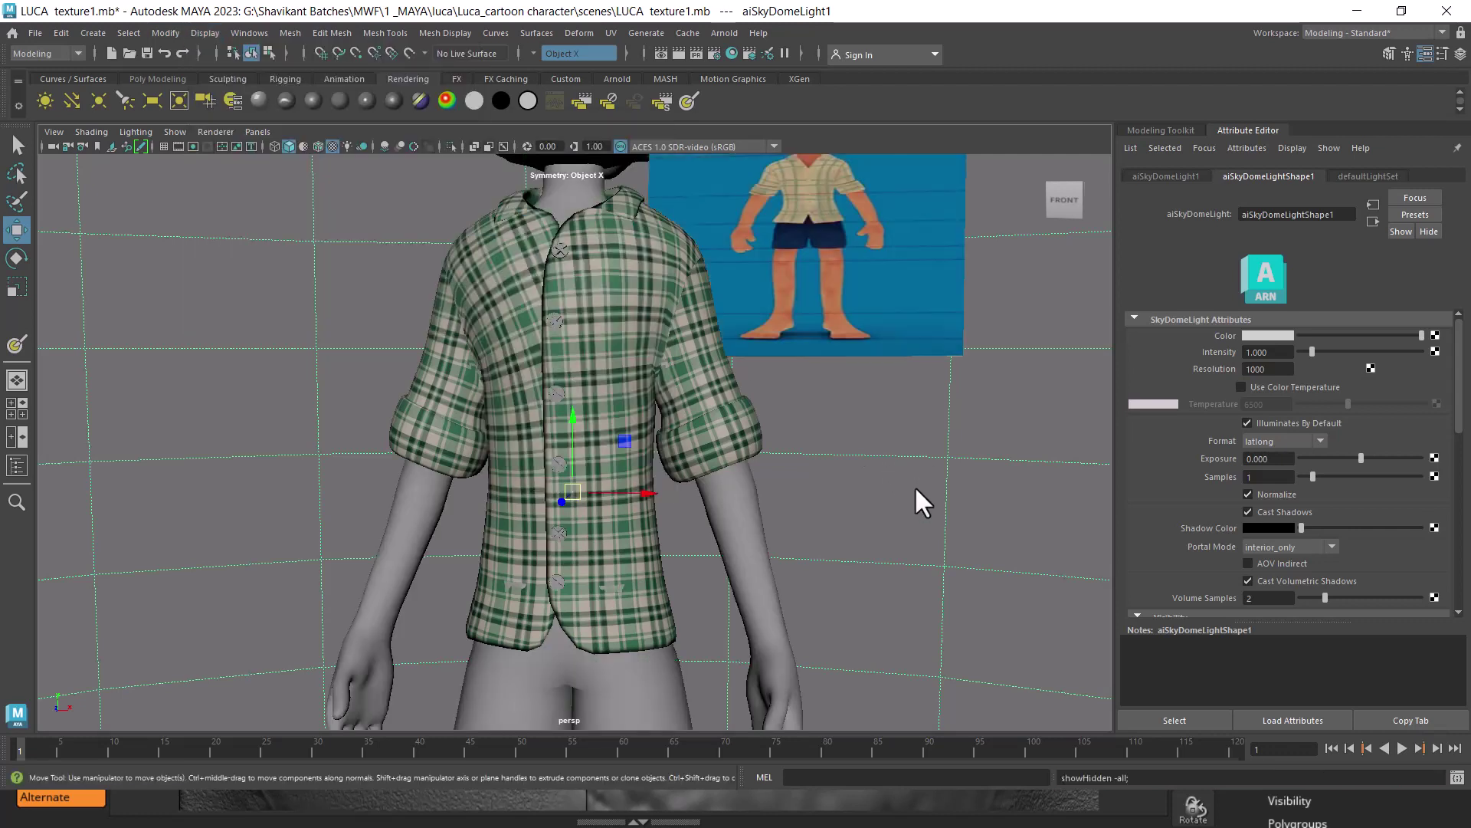
- Add a File texture node to the shirt material's Bump Mapping and browse for its image
left_click(623, 333)
left_click_drag(622, 333, 653, 314)
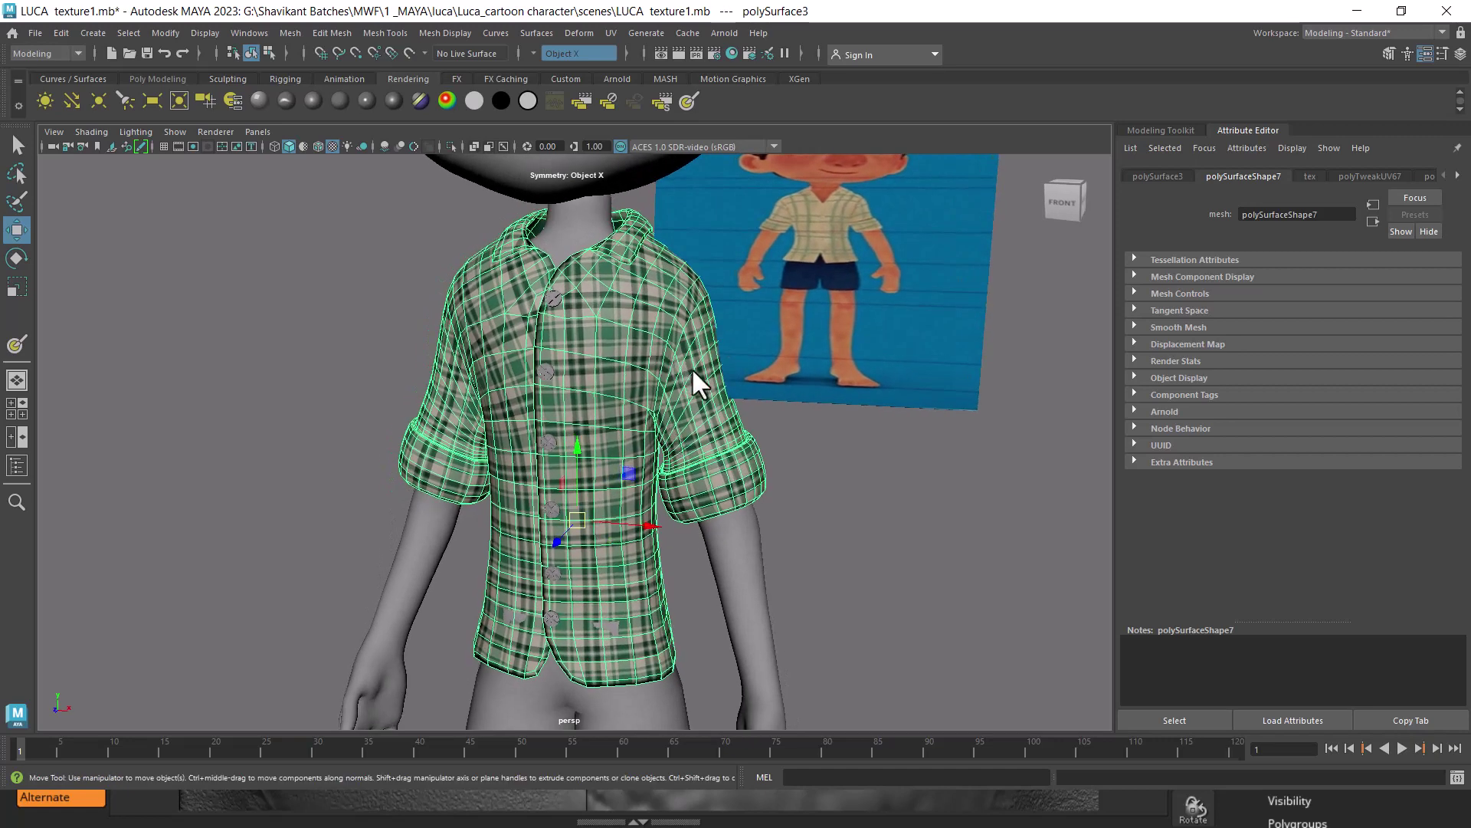
right_click(646, 319)
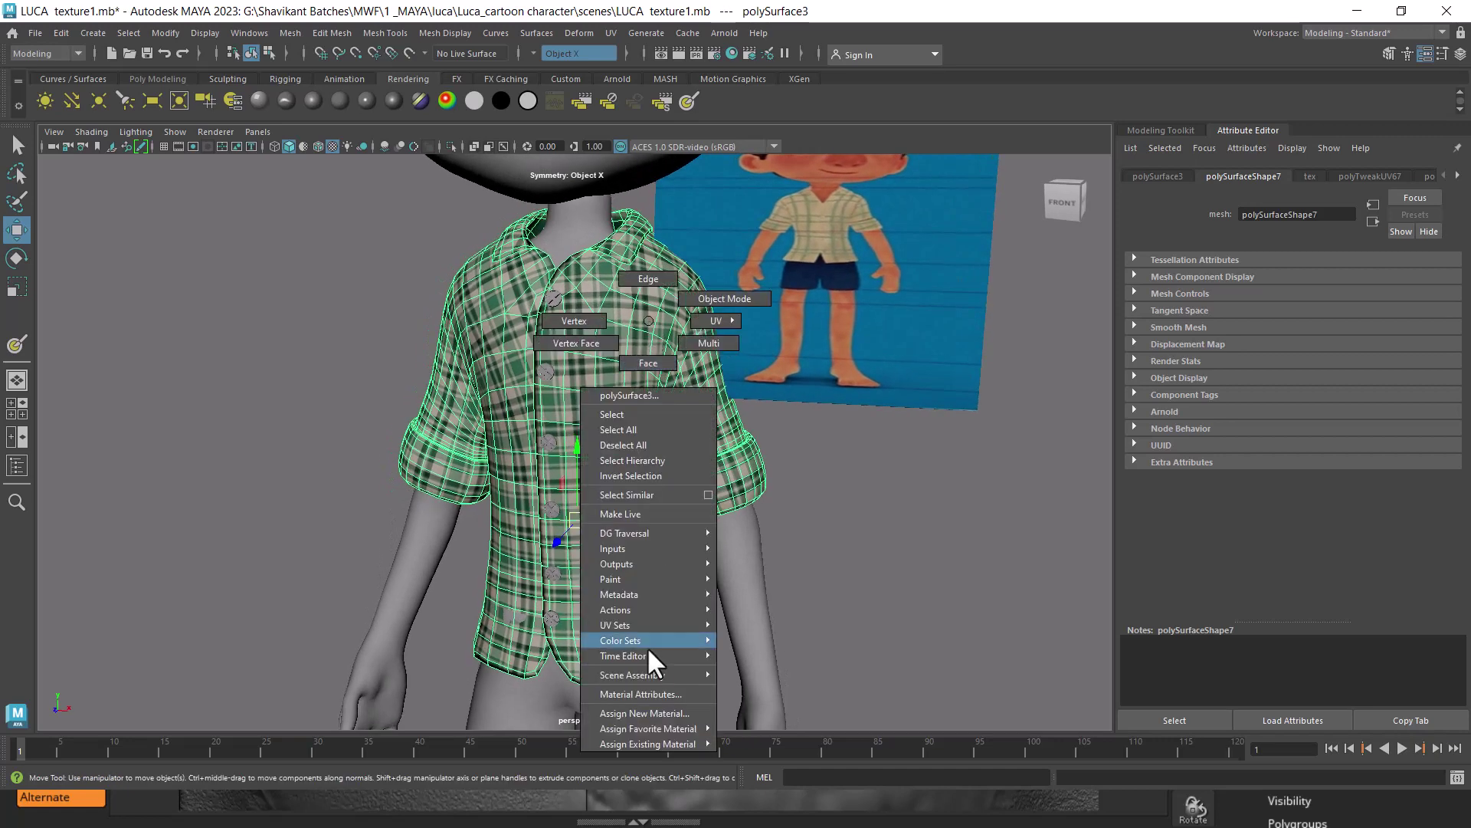
left_click(646, 686)
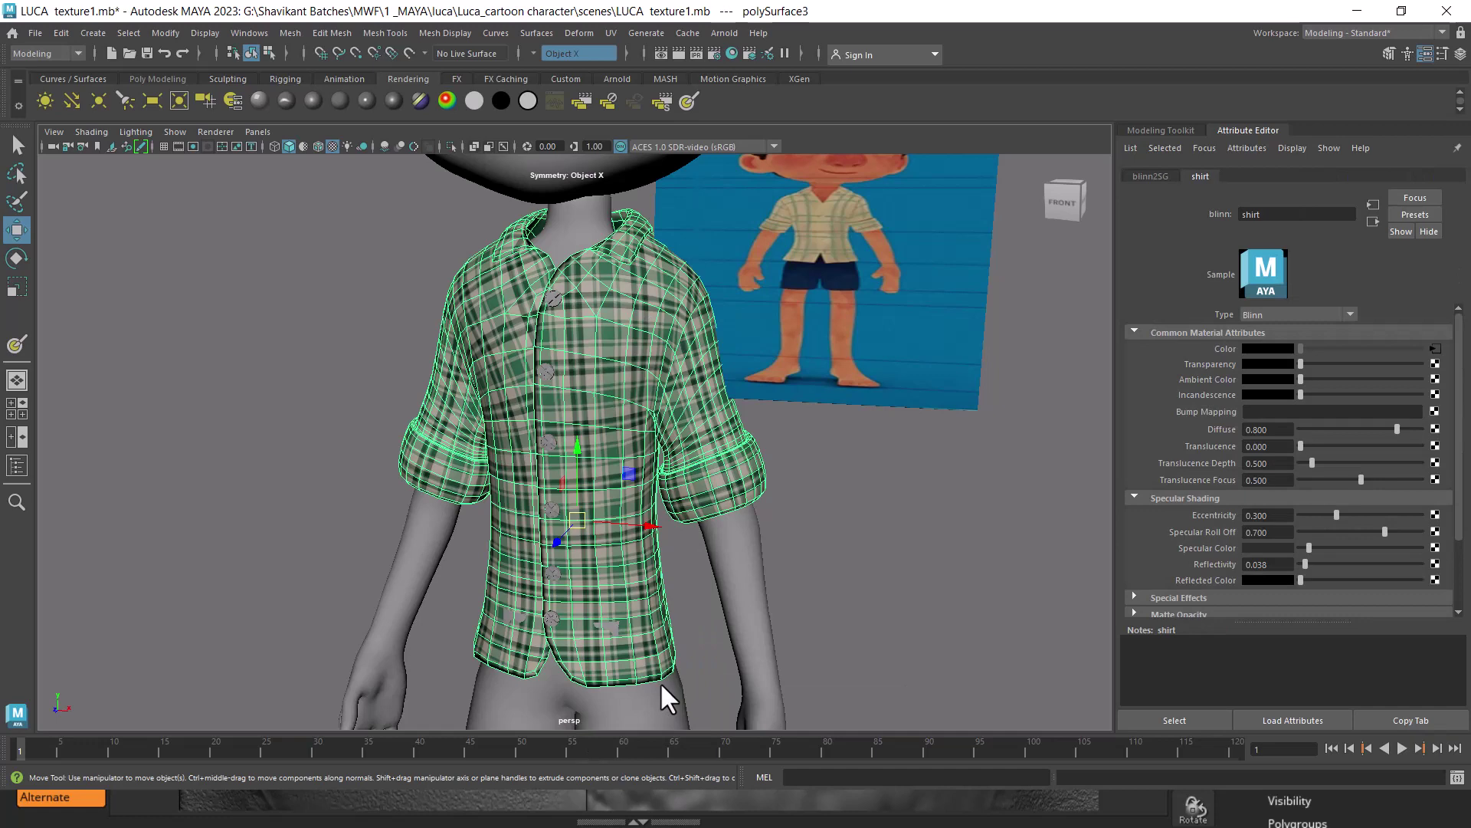
left_click(1435, 413)
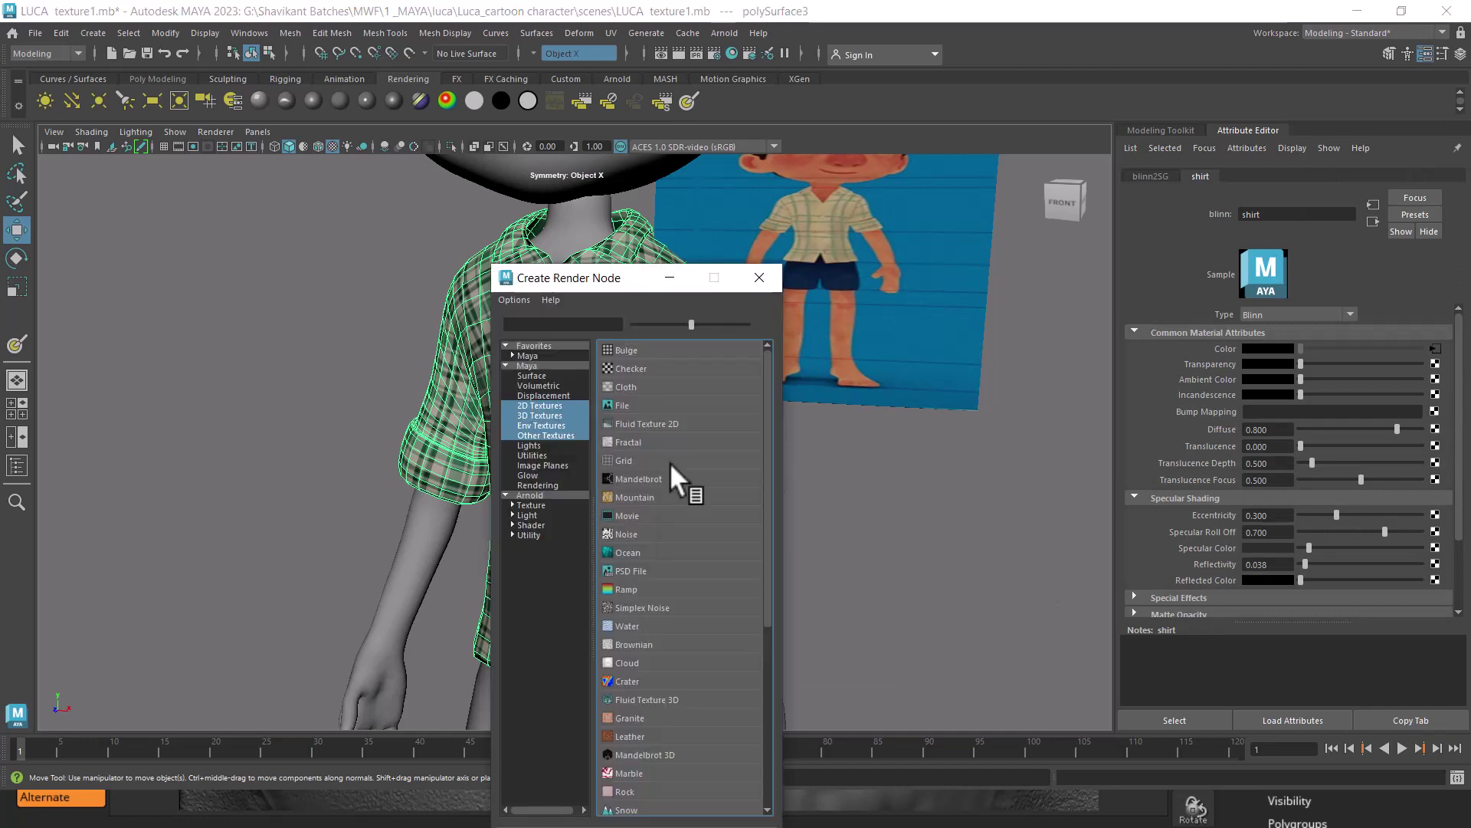
left_click(634, 404)
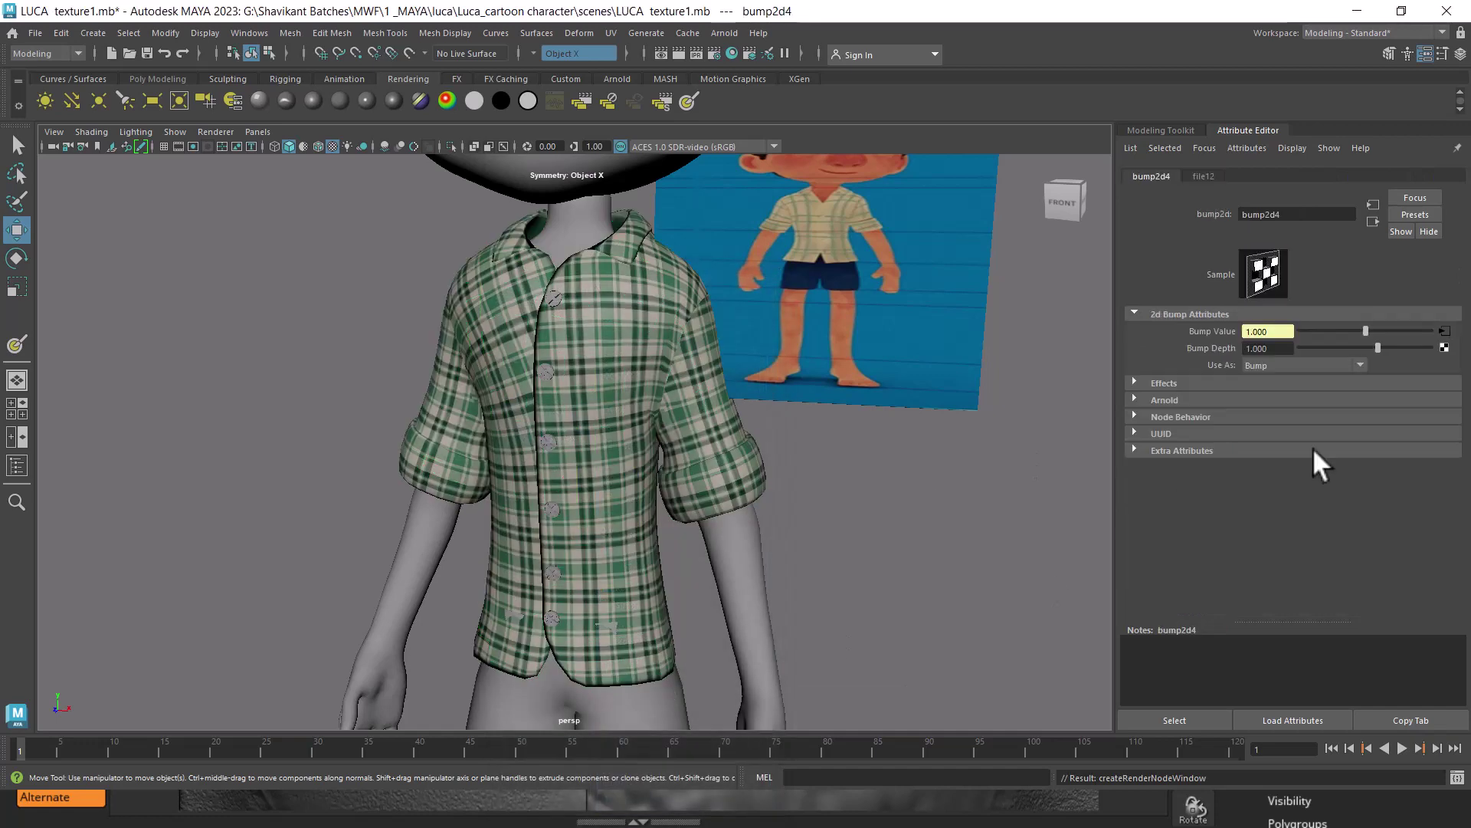
left_click(1444, 332)
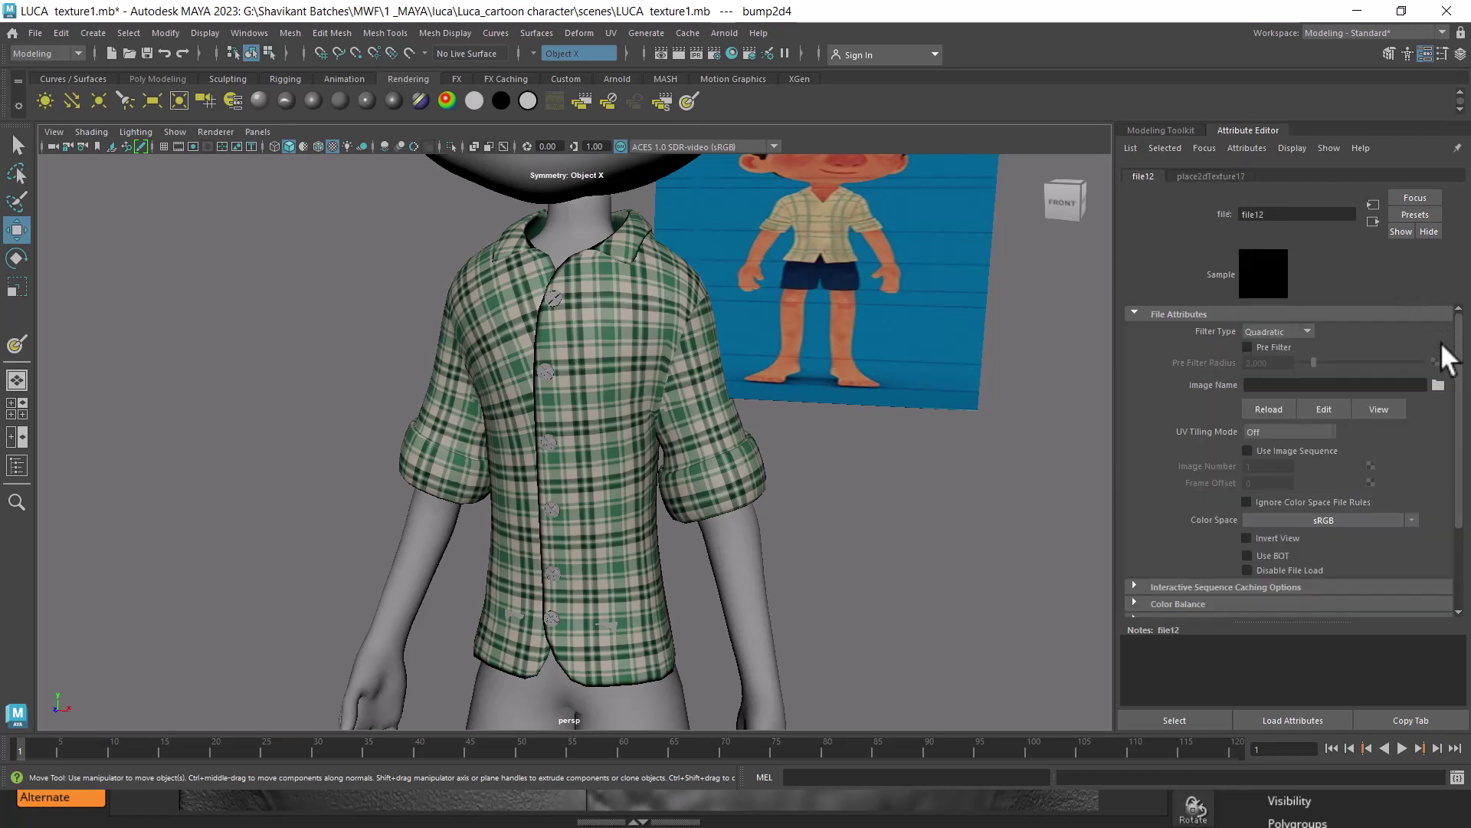
left_click(1439, 384)
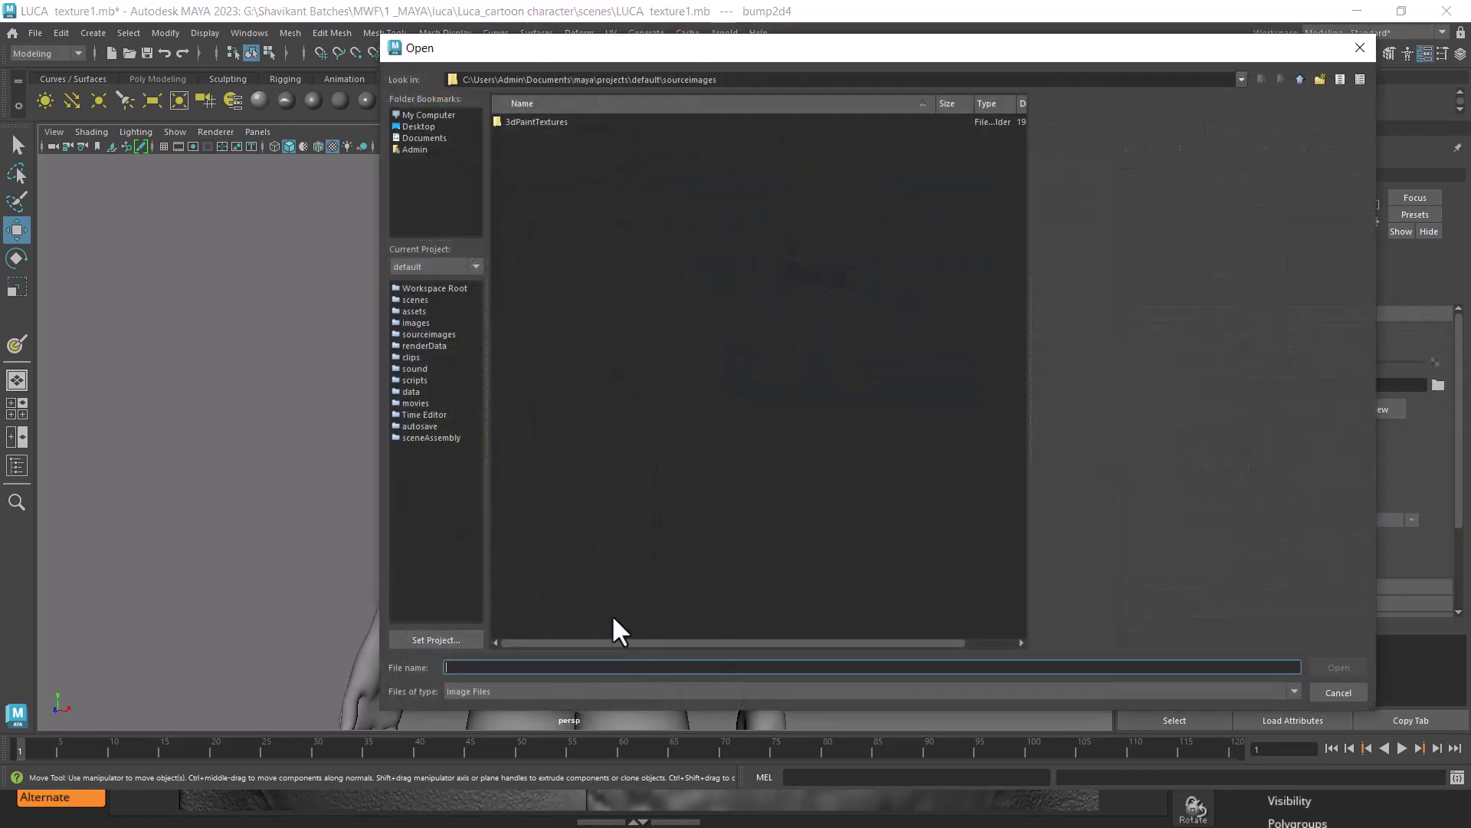
- Switch to File Explorer and go up to the sourceimages folder
key("alt+Tab")
left_click(311, 452)
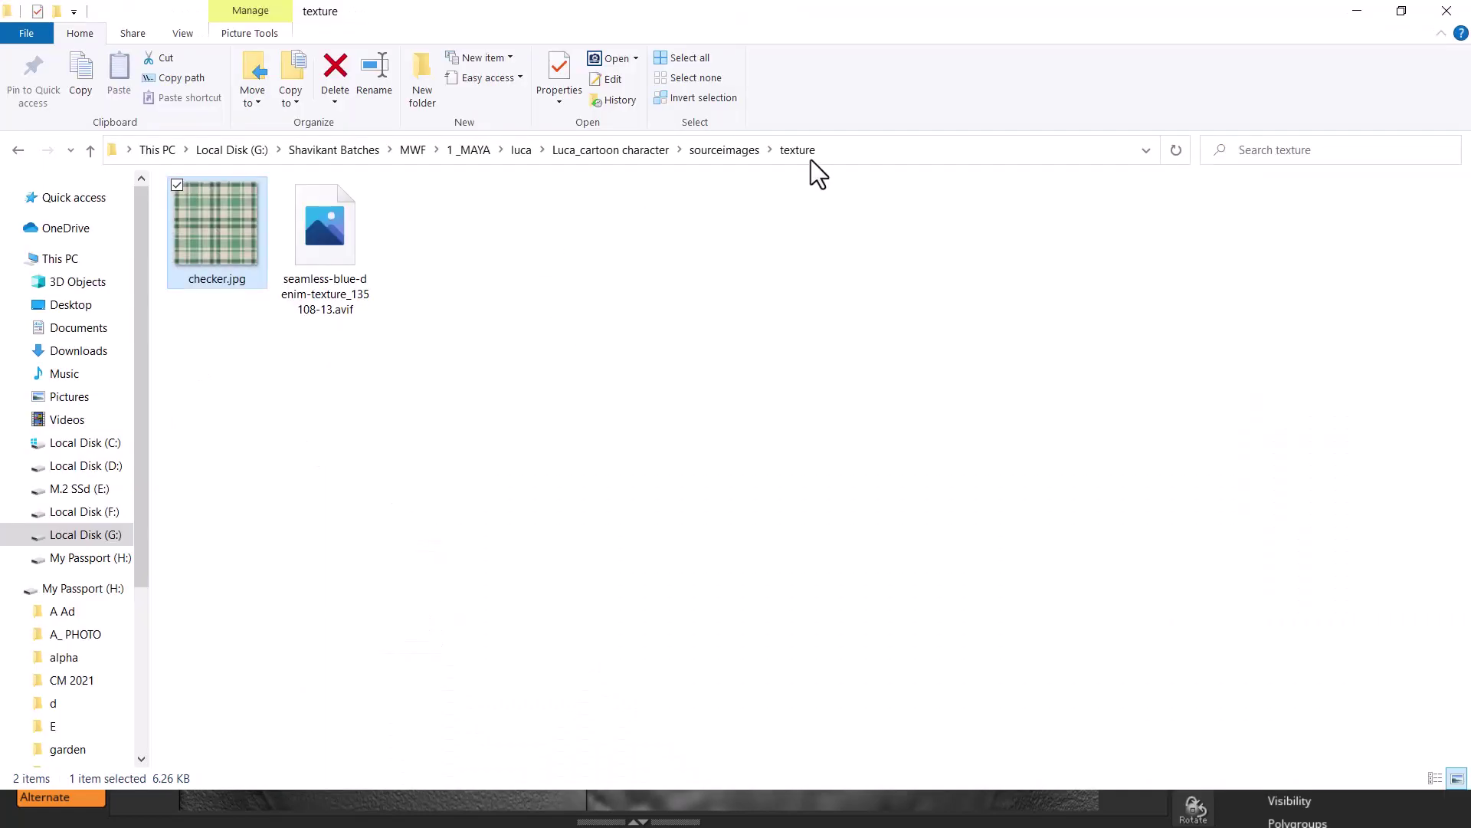
left_click(725, 150)
scroll(808, 545, "down", 5)
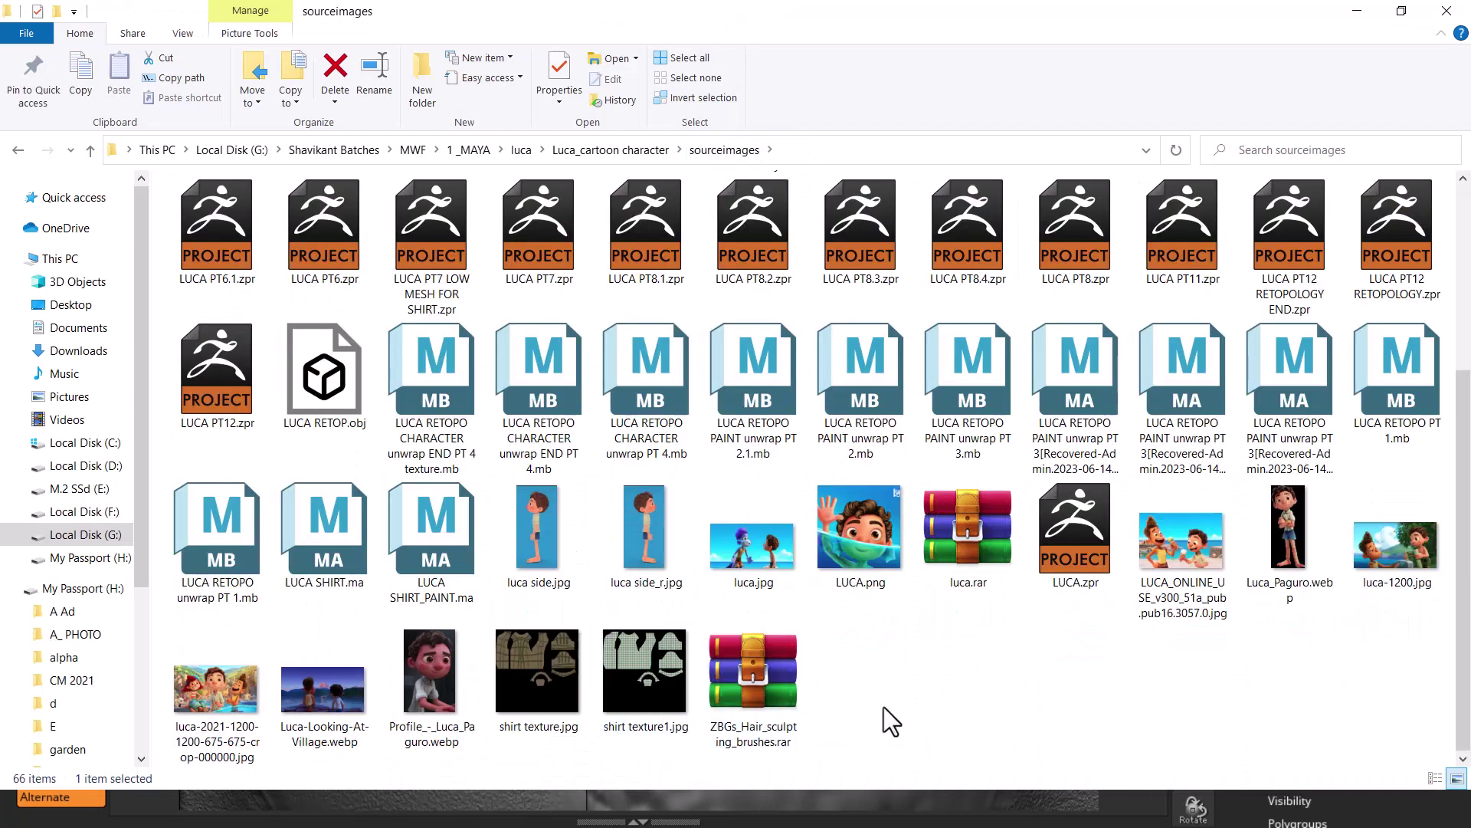
left_click(568, 678)
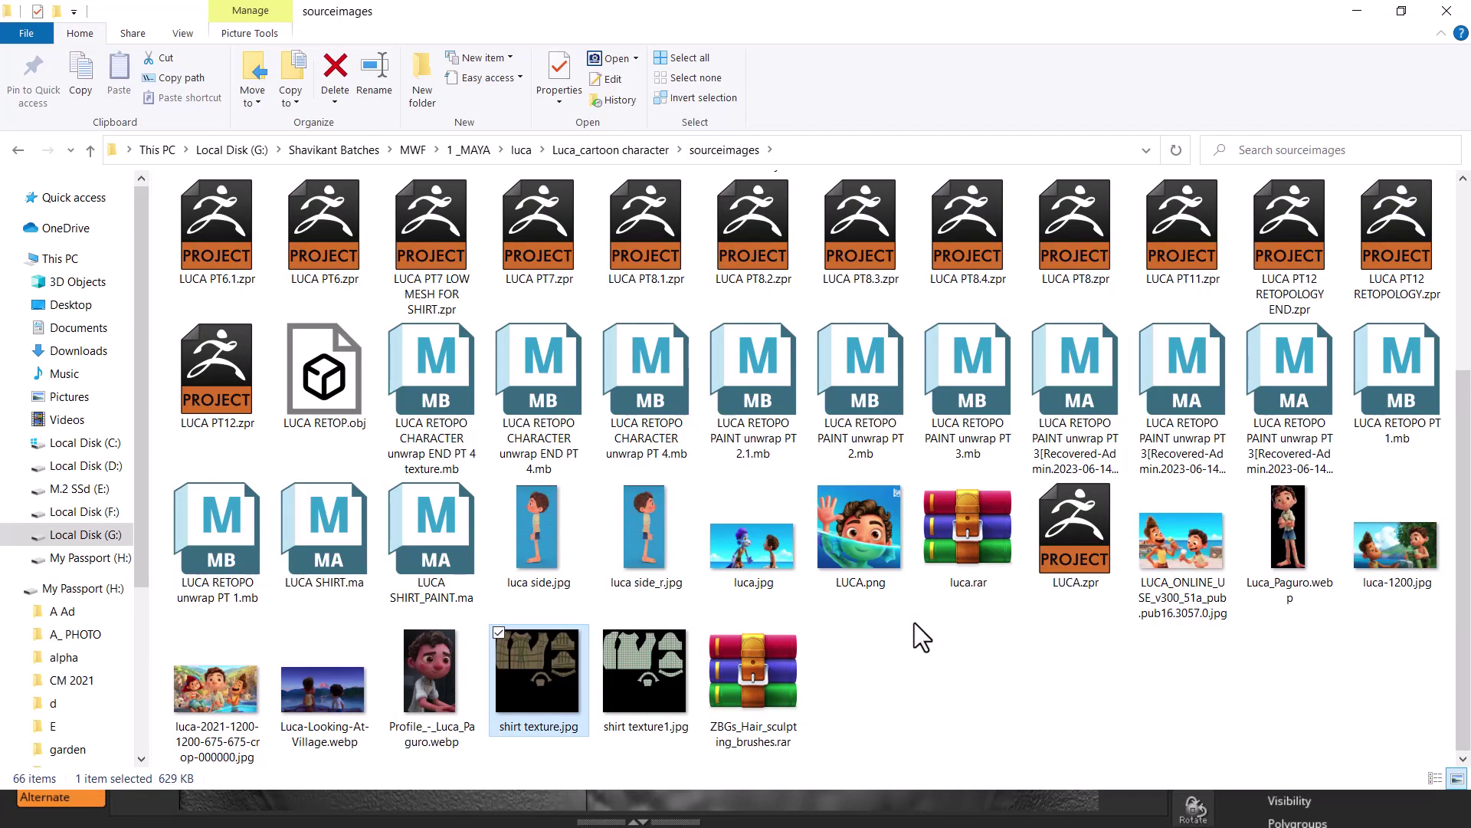
scroll(914, 622, "up", 5)
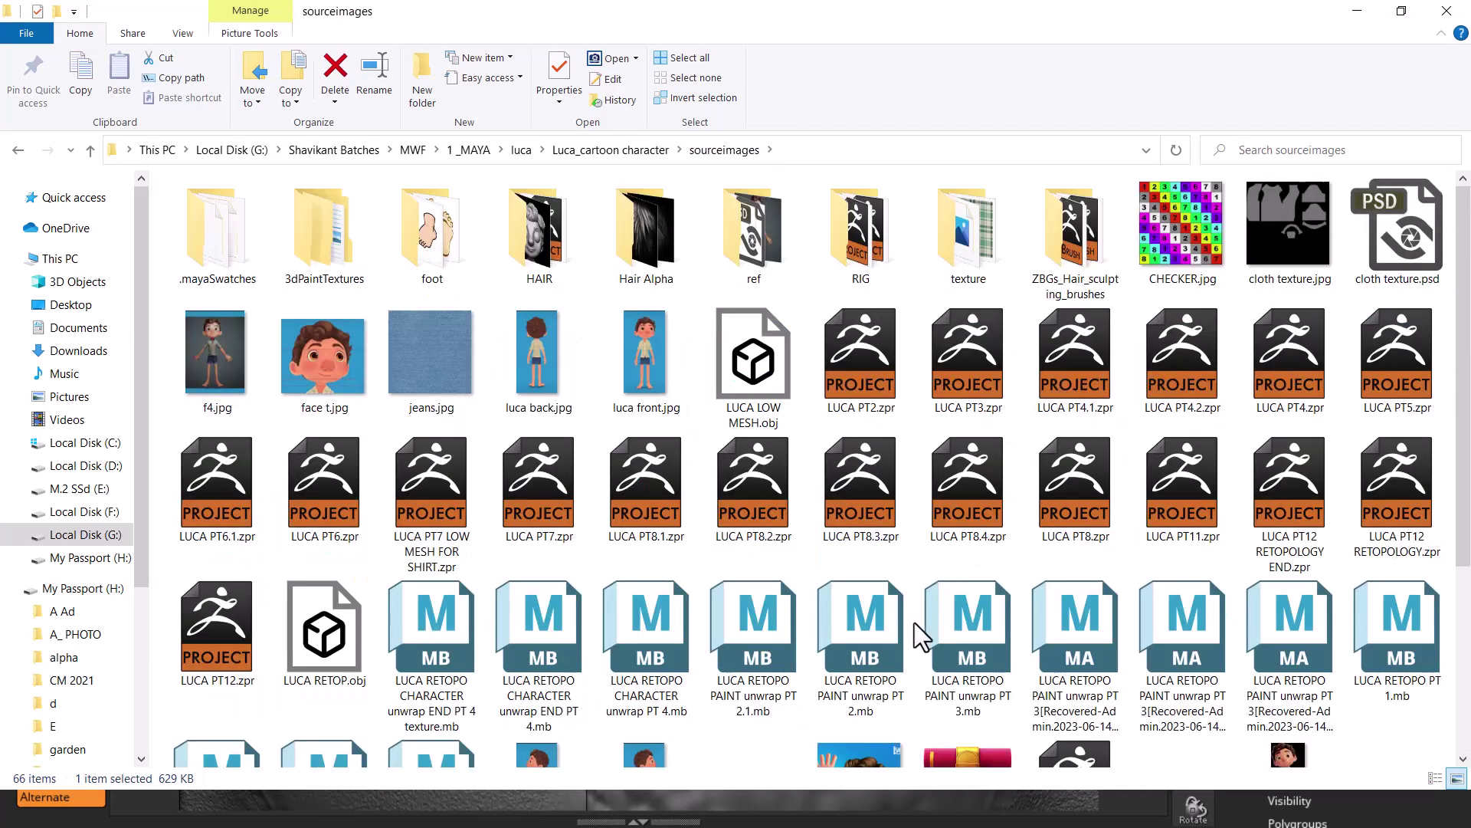
- Preview cloth texture.jpg, then copy the sourceimages folder path for Maya's image browser
left_click(1301, 247)
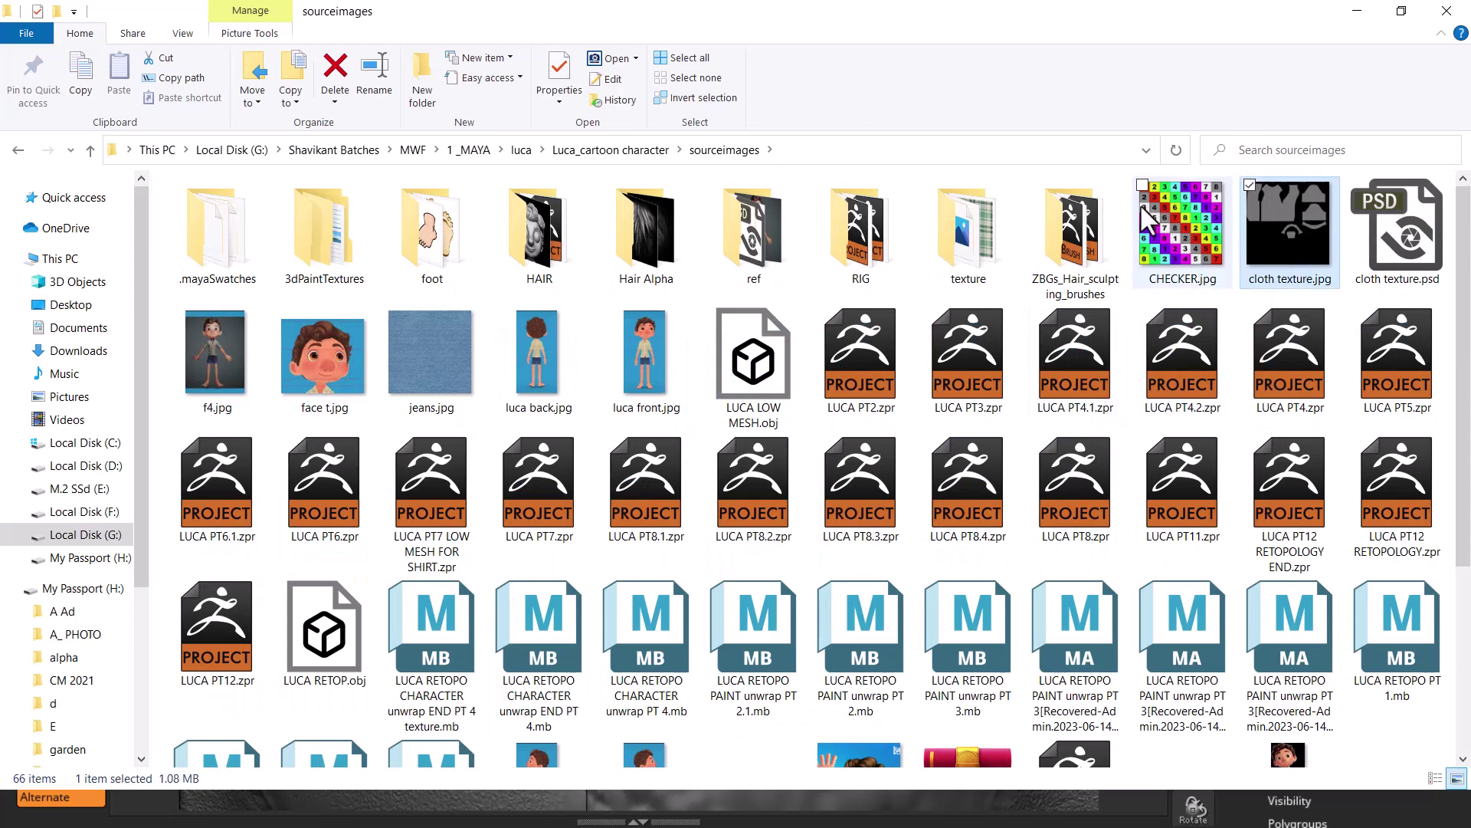
double_click(1278, 223)
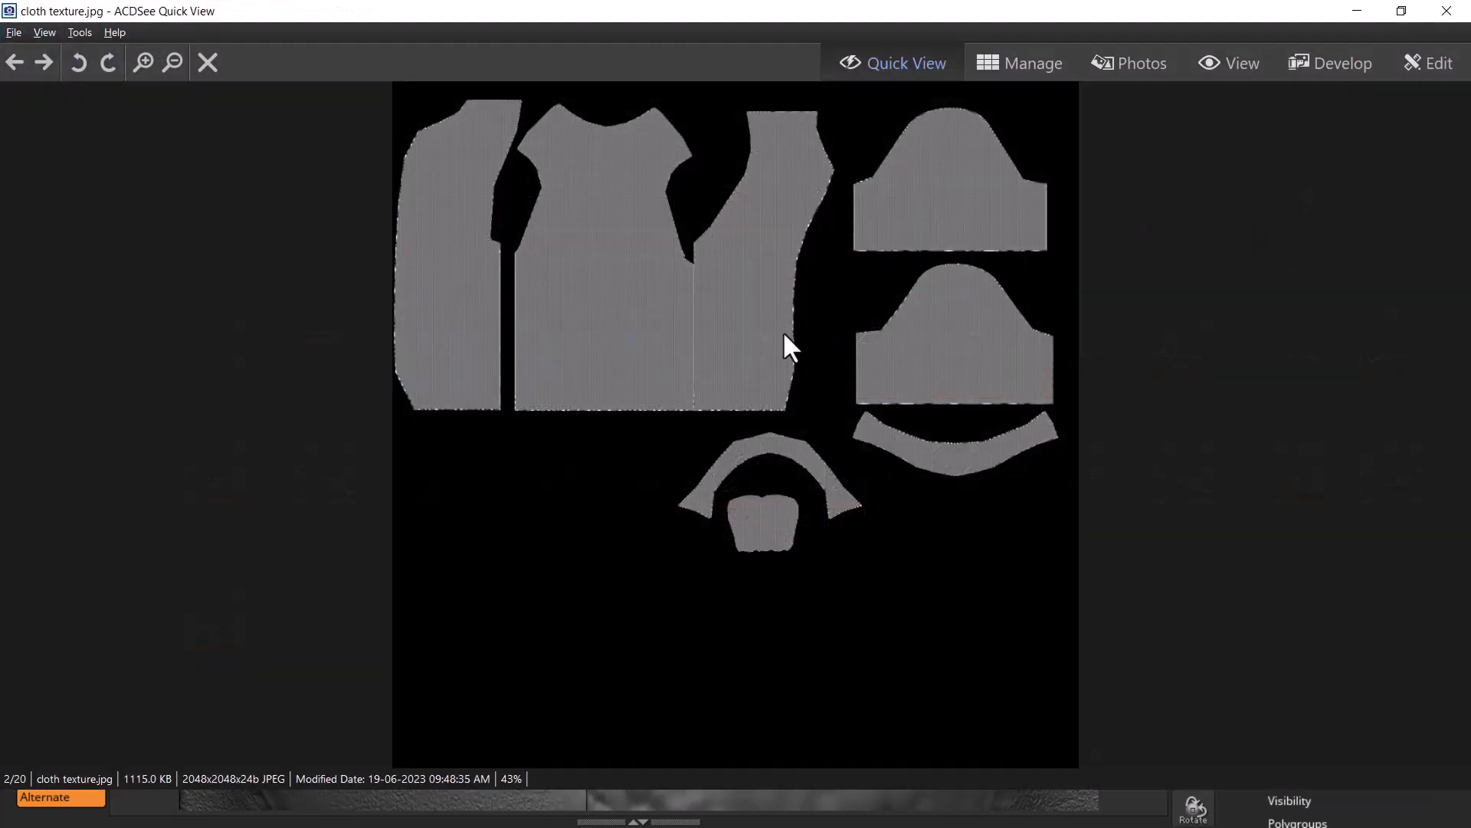
scroll(790, 345, "up", 2)
scroll(758, 318, "up", 3)
scroll(1110, 575, "up", 3)
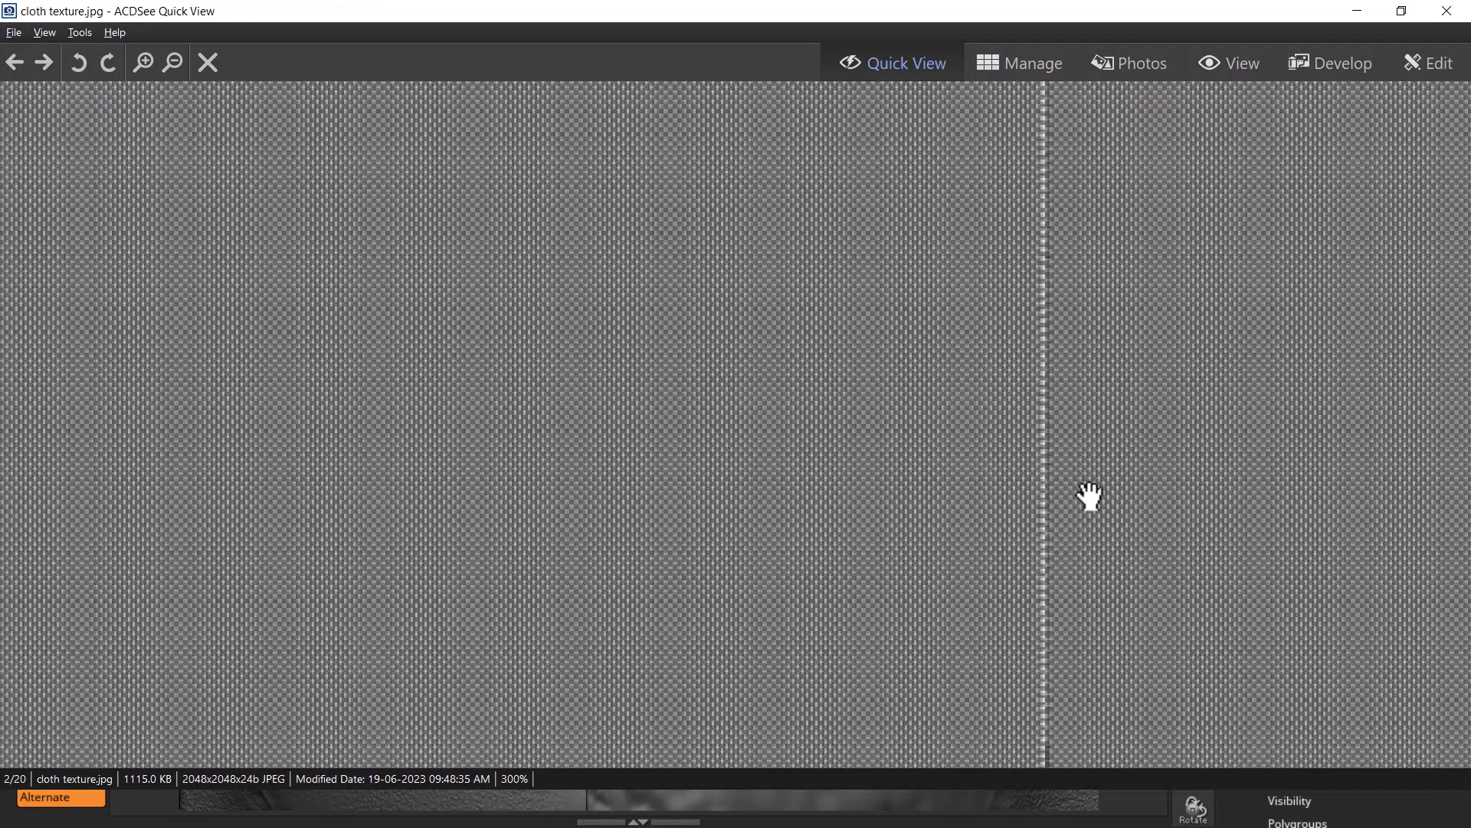
scroll(1088, 497, "up", 2)
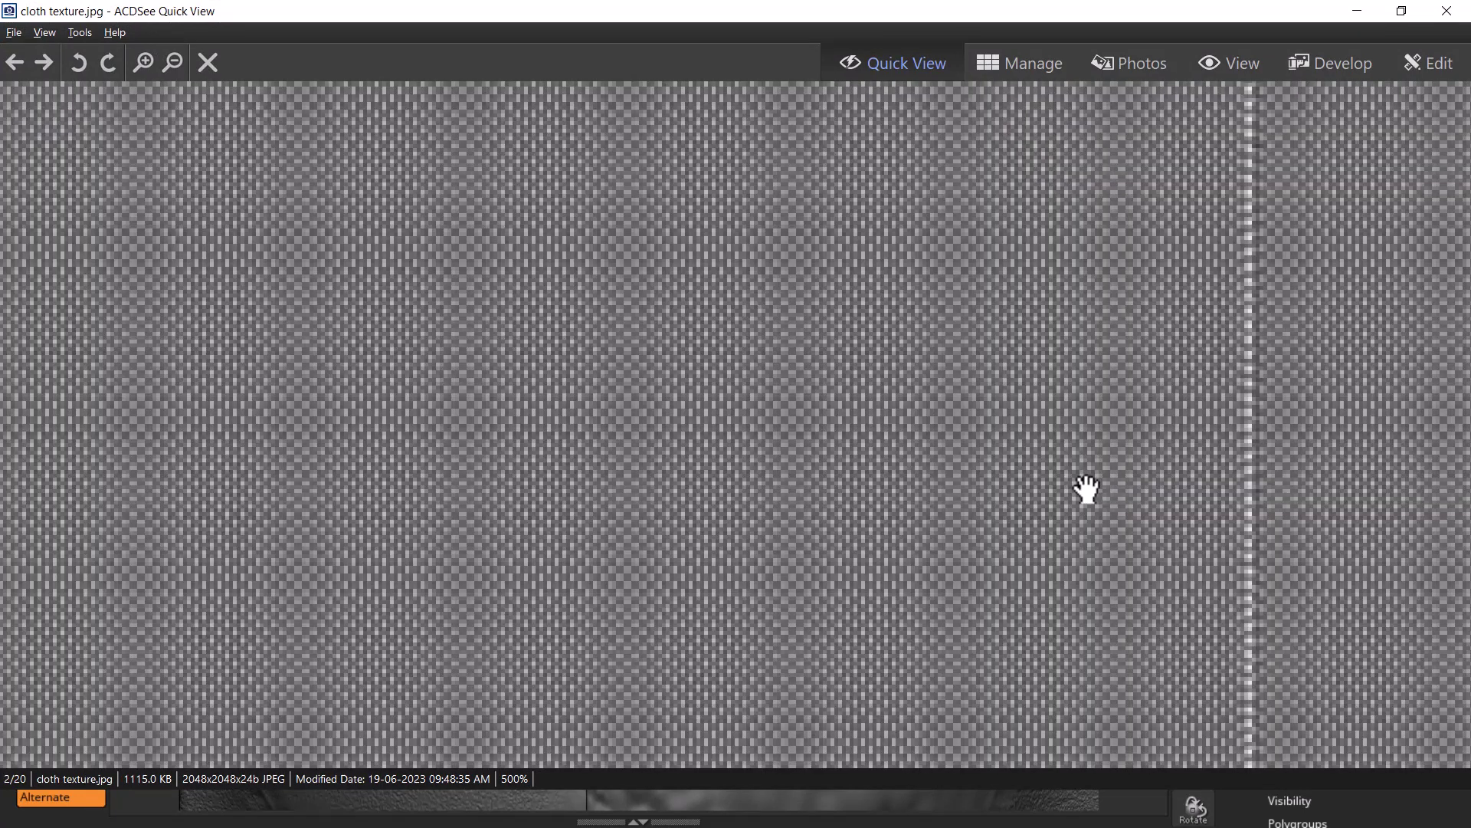
left_click(1446, 11)
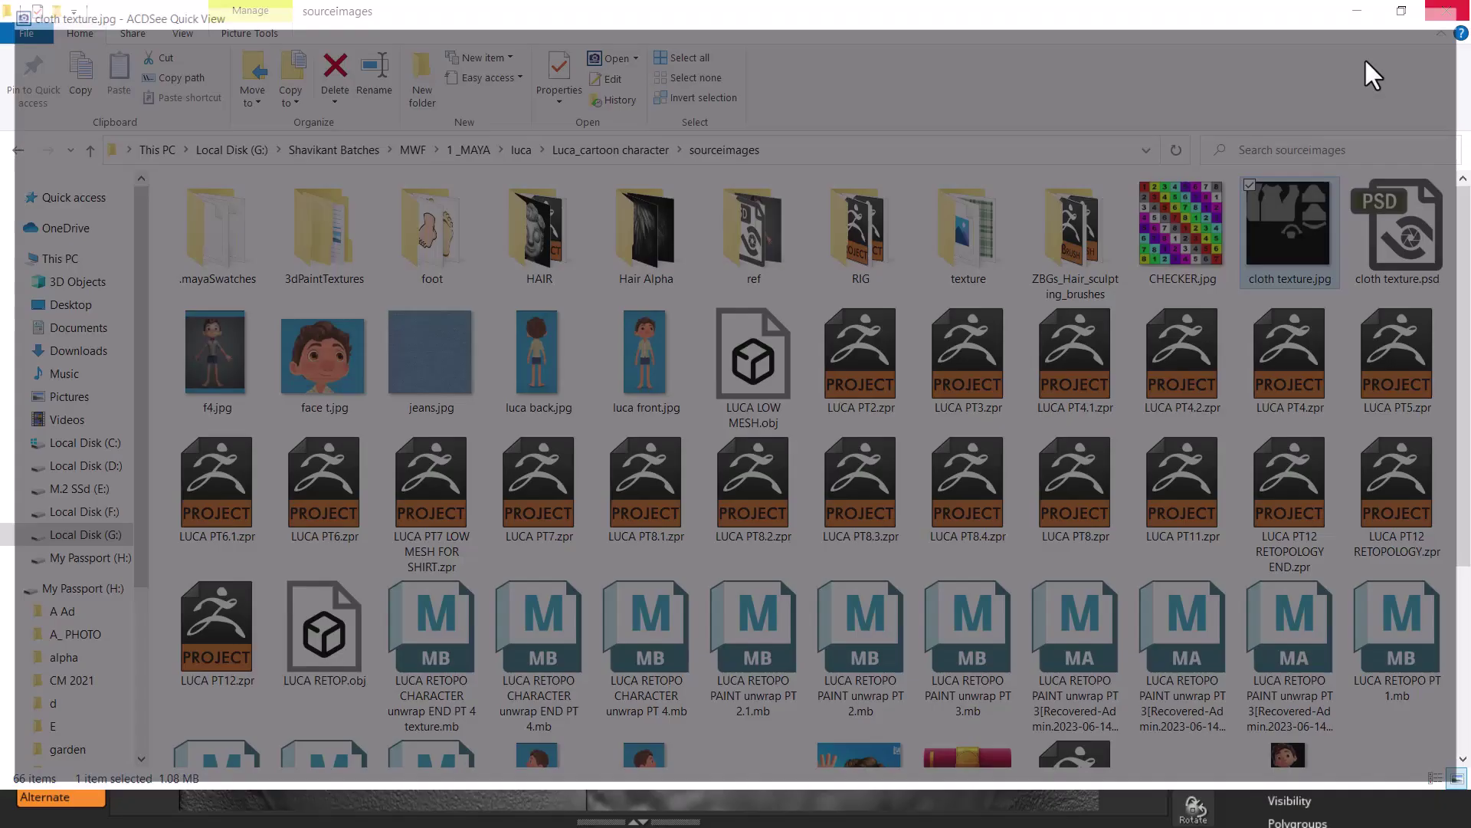
left_click(818, 154)
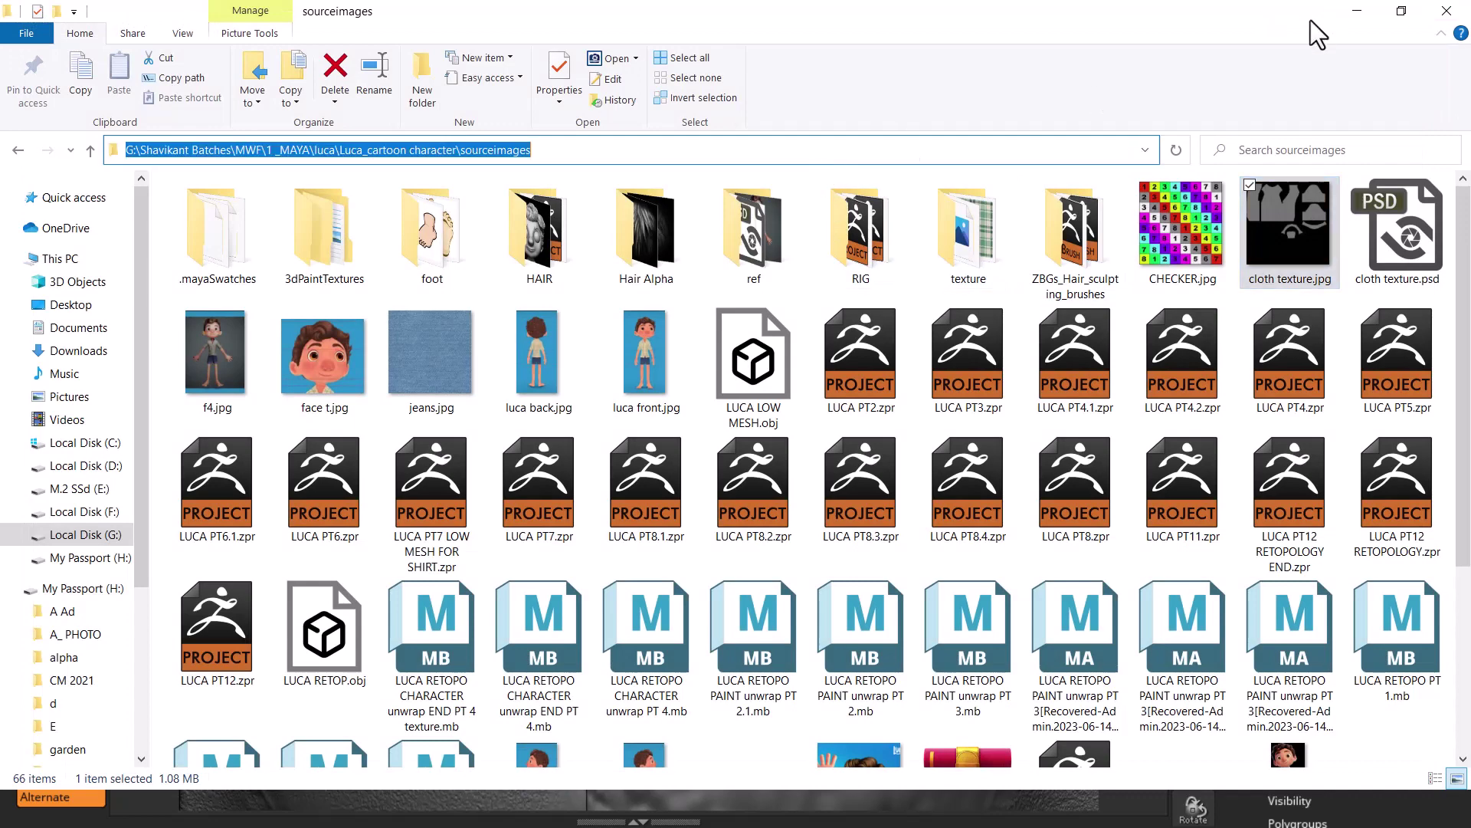
left_click(1357, 15)
- Load cloth texture.jpg from sourceimages as the shirt's bump image and check the bump2d settings
type("G:\\Shavikant Batches\\MWF\\1 _MAYA\\luca\\Luca_cartoon character\\sourceimages")
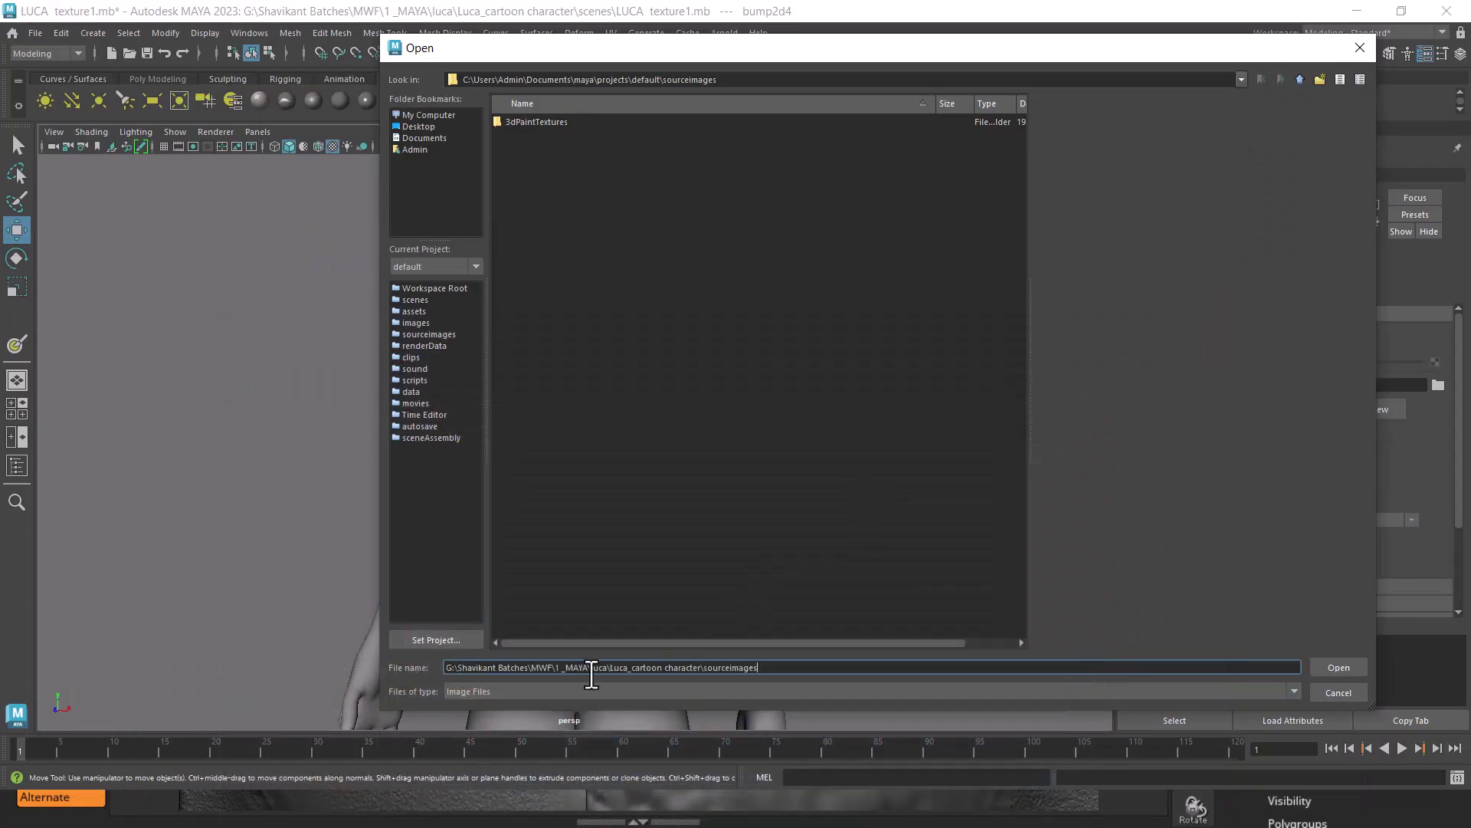
key("Return")
left_click(540, 261)
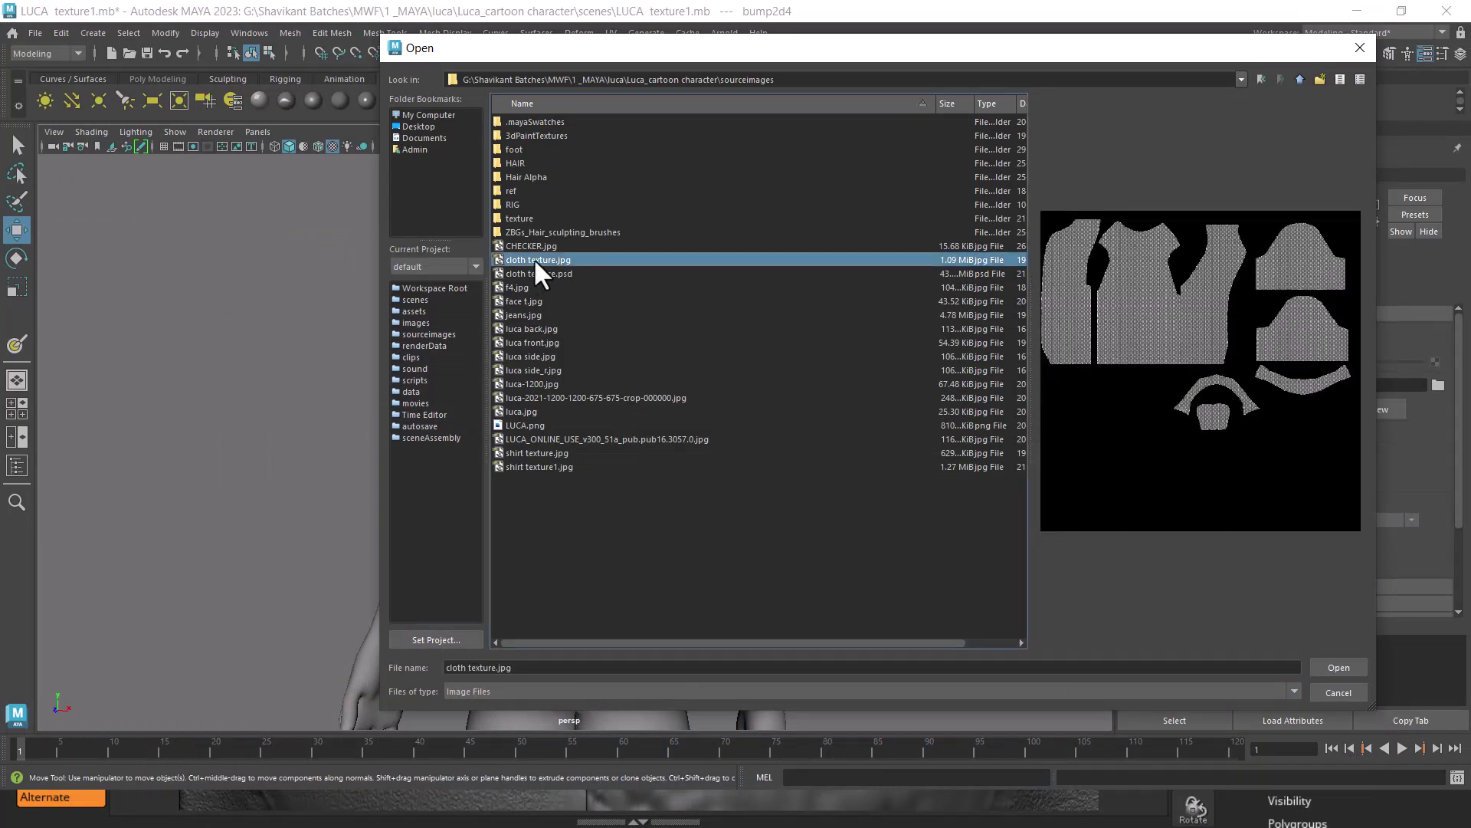
double_click(535, 259)
mouse_move(816, 473)
left_mouse_down()
mouse_move(877, 485)
mouse_move(876, 437)
mouse_move(952, 591)
mouse_move(922, 527)
left_mouse_up()
scroll(938, 572, "up", 3)
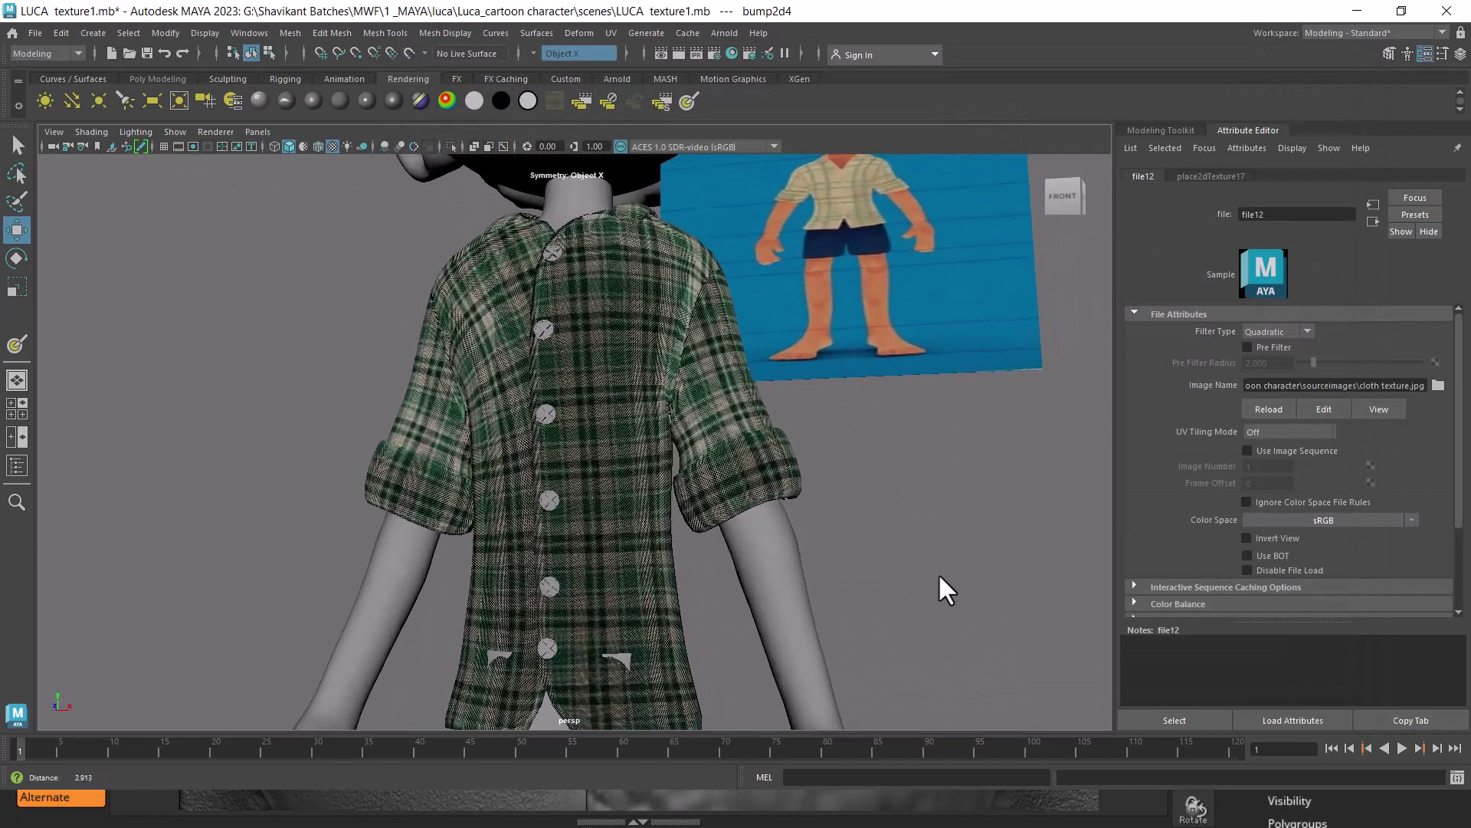
scroll(1021, 499, "up", 3)
left_click(1372, 221)
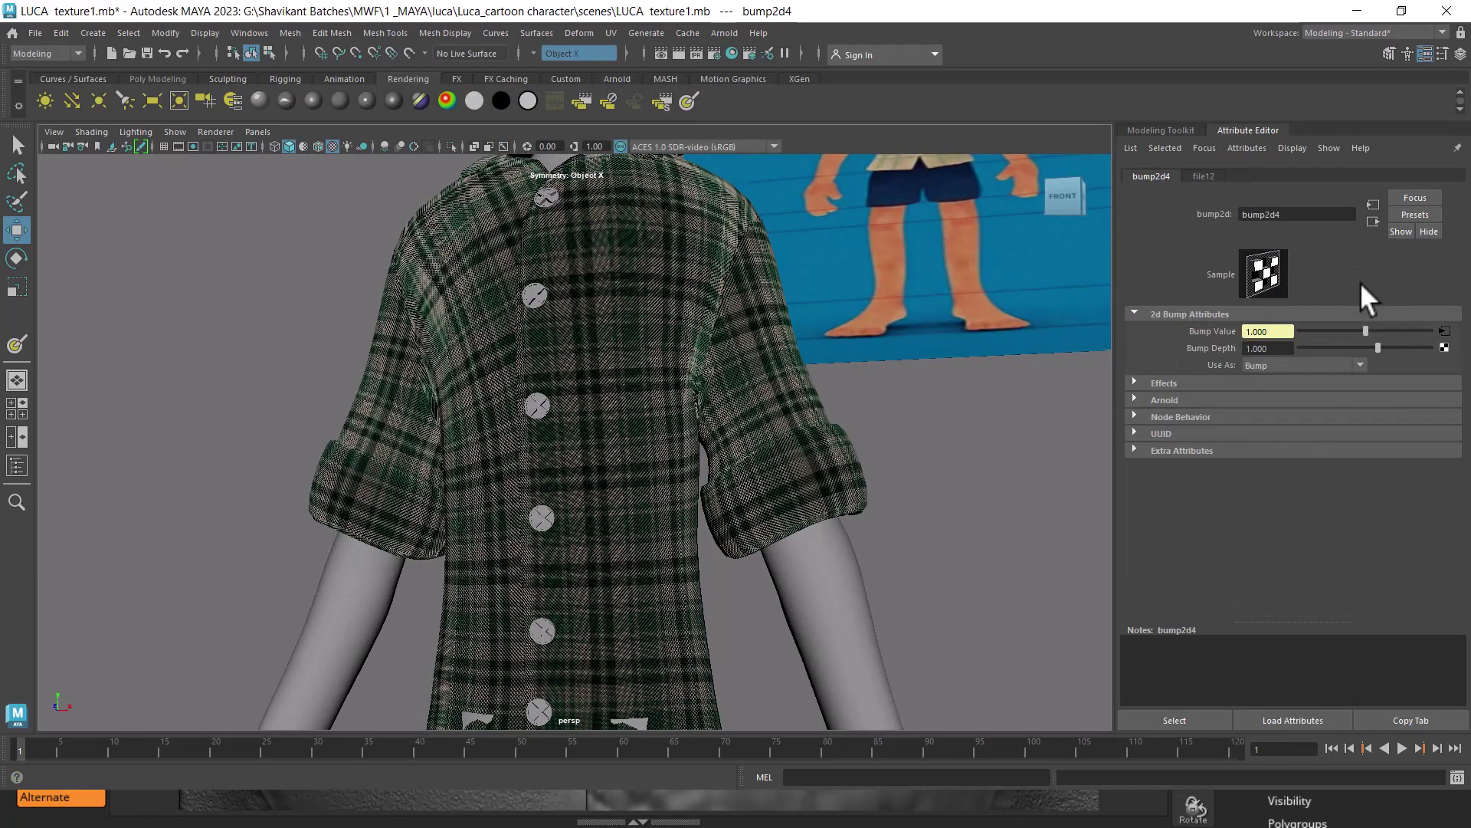
key("alt+Tab")
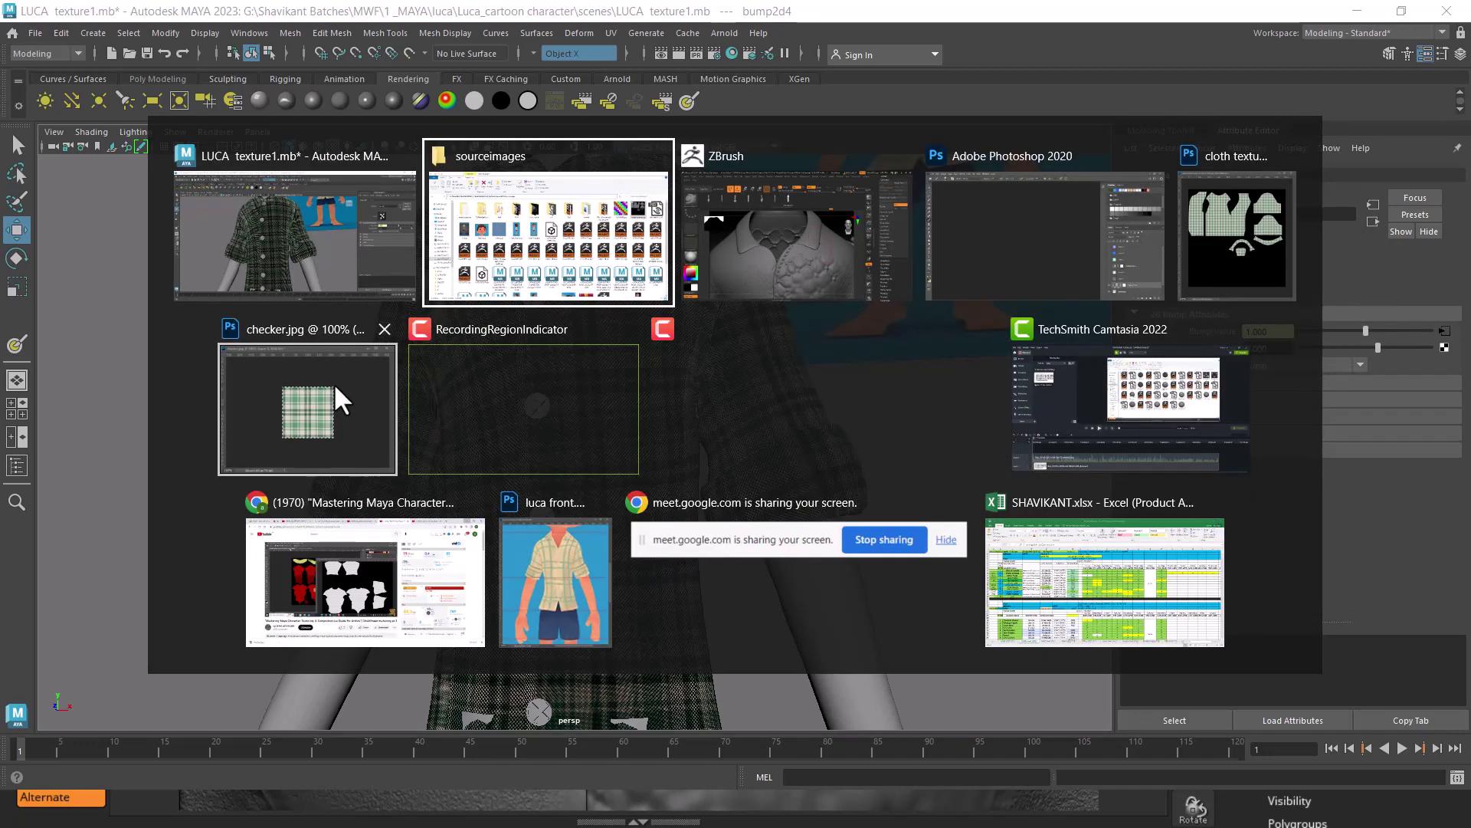
- In cloth texture.psd, add a Hue/Saturation 1 layer at Saturation -100, then hide it
left_click(335, 384)
left_click(507, 198)
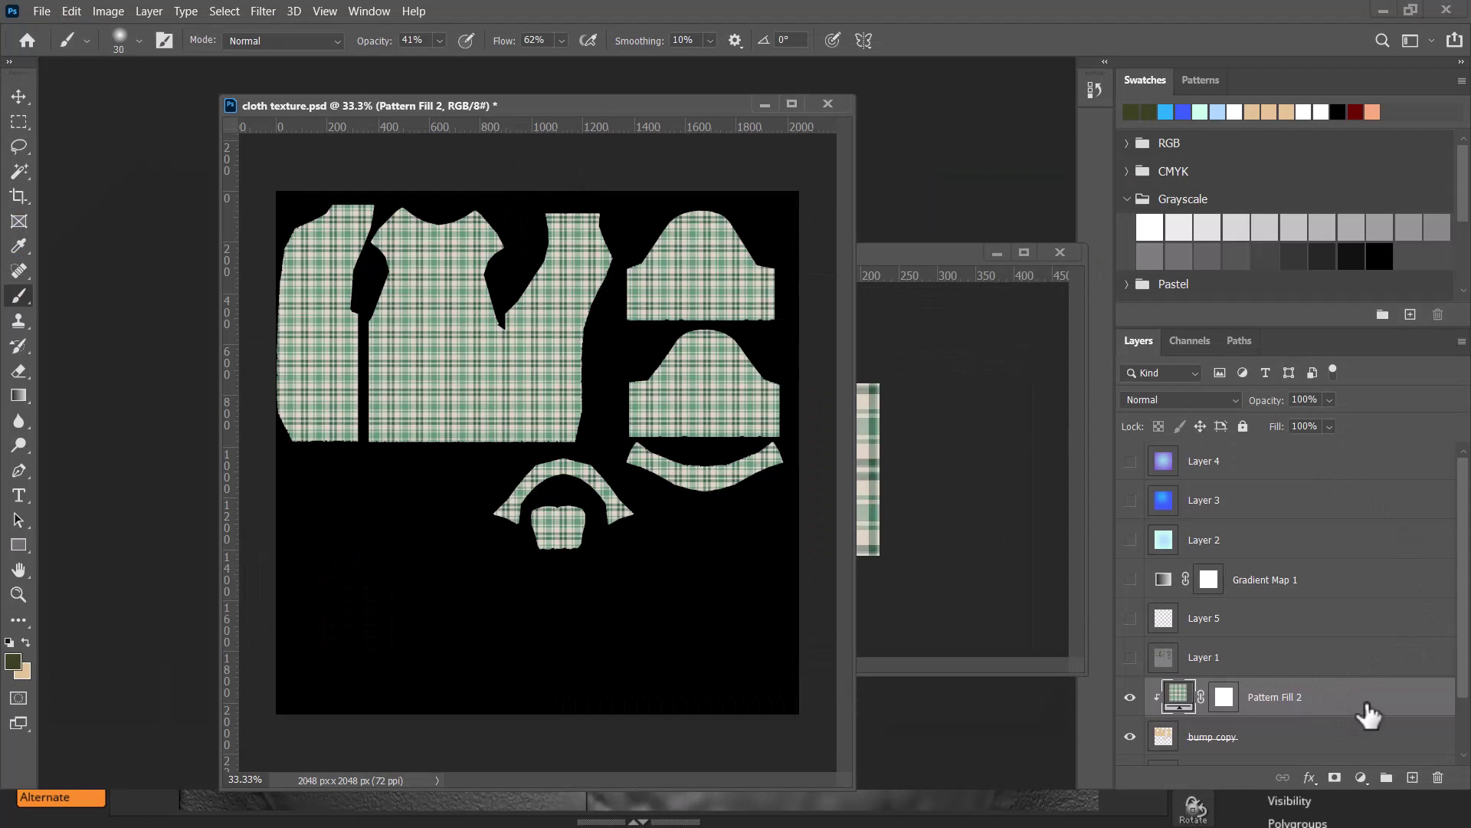
left_click(1363, 779)
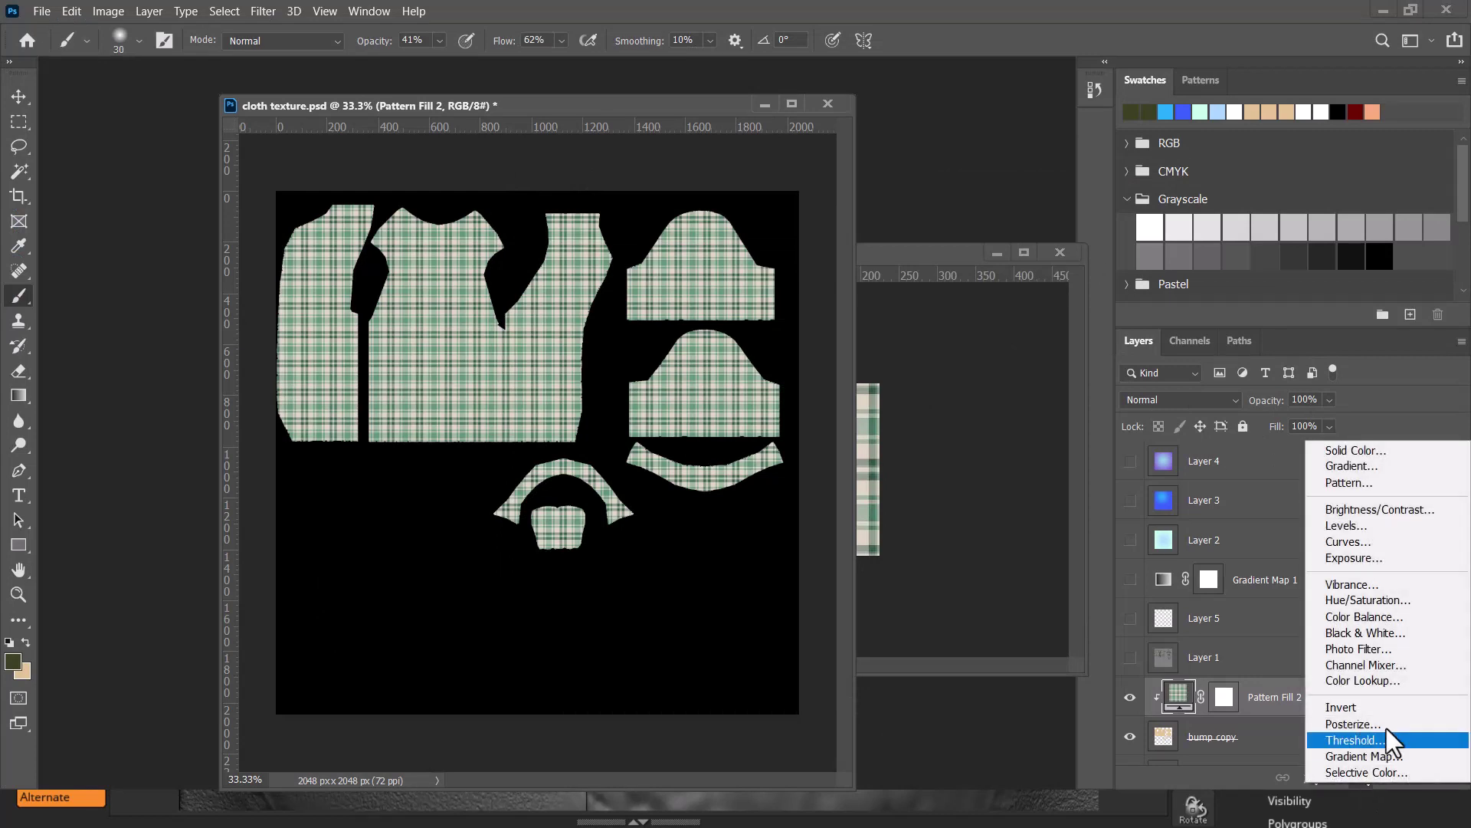
left_click(1422, 600)
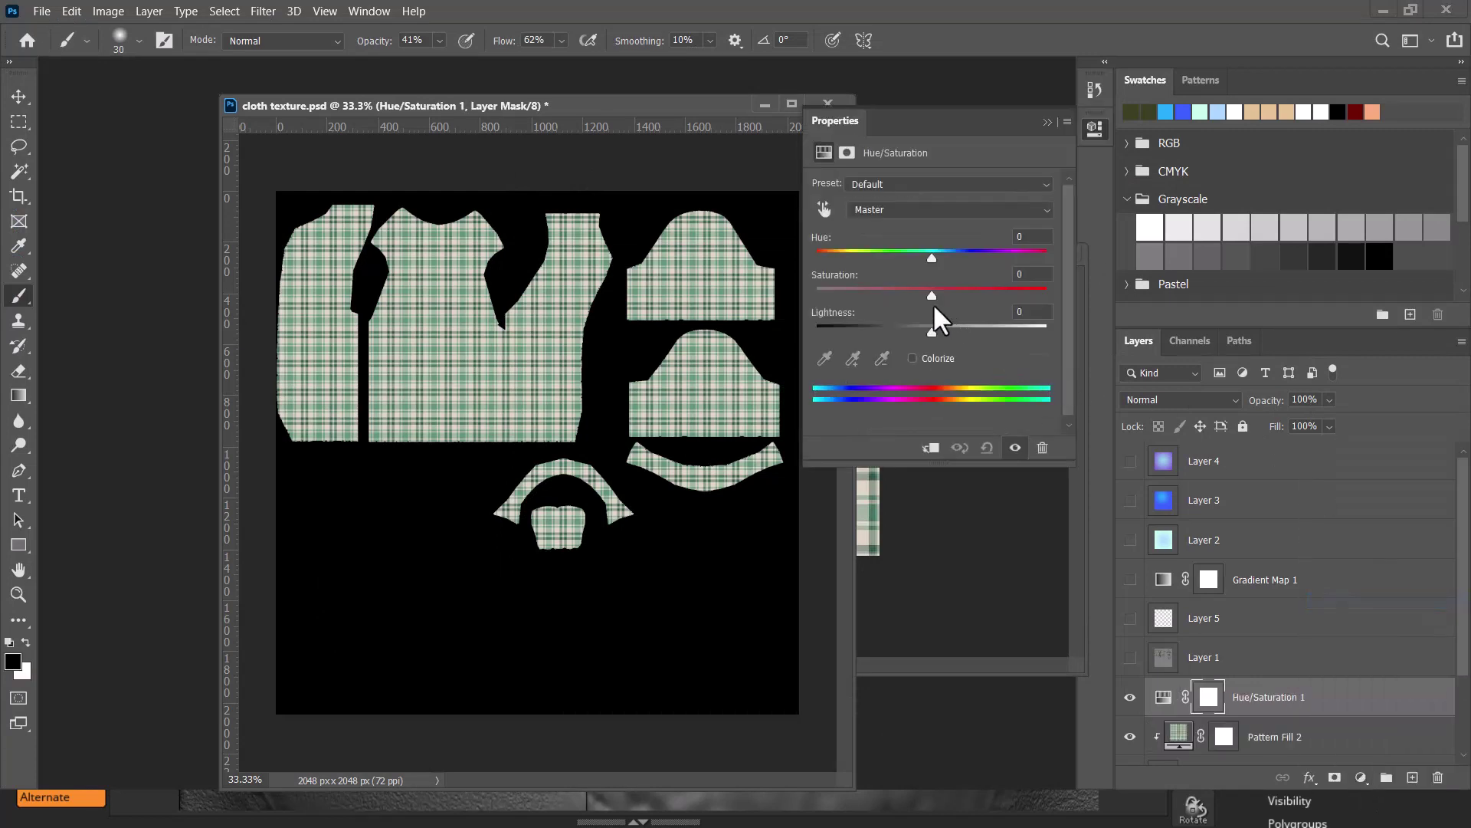
left_click_drag(932, 294, 707, 302)
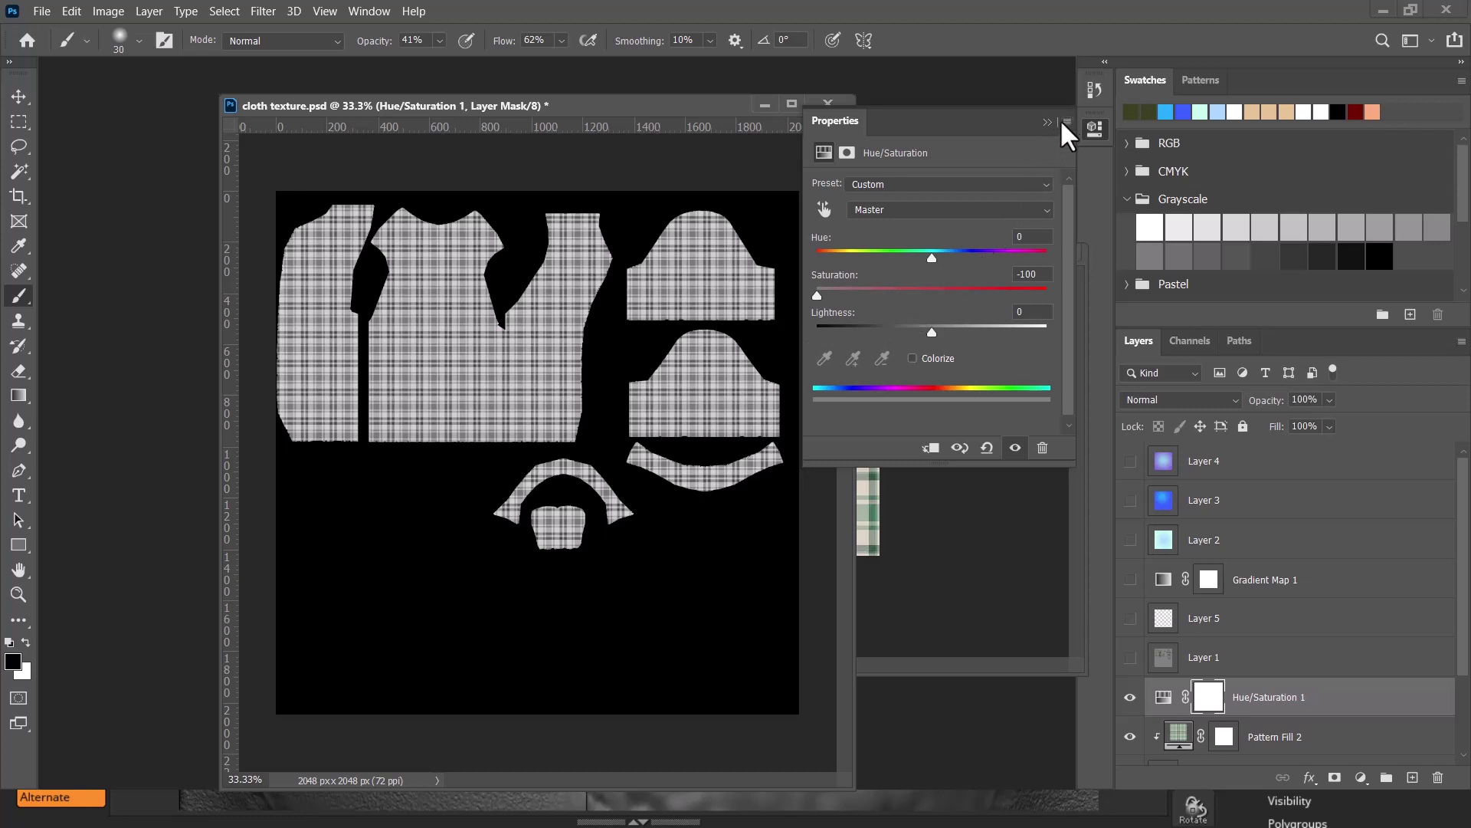
left_click(1066, 121)
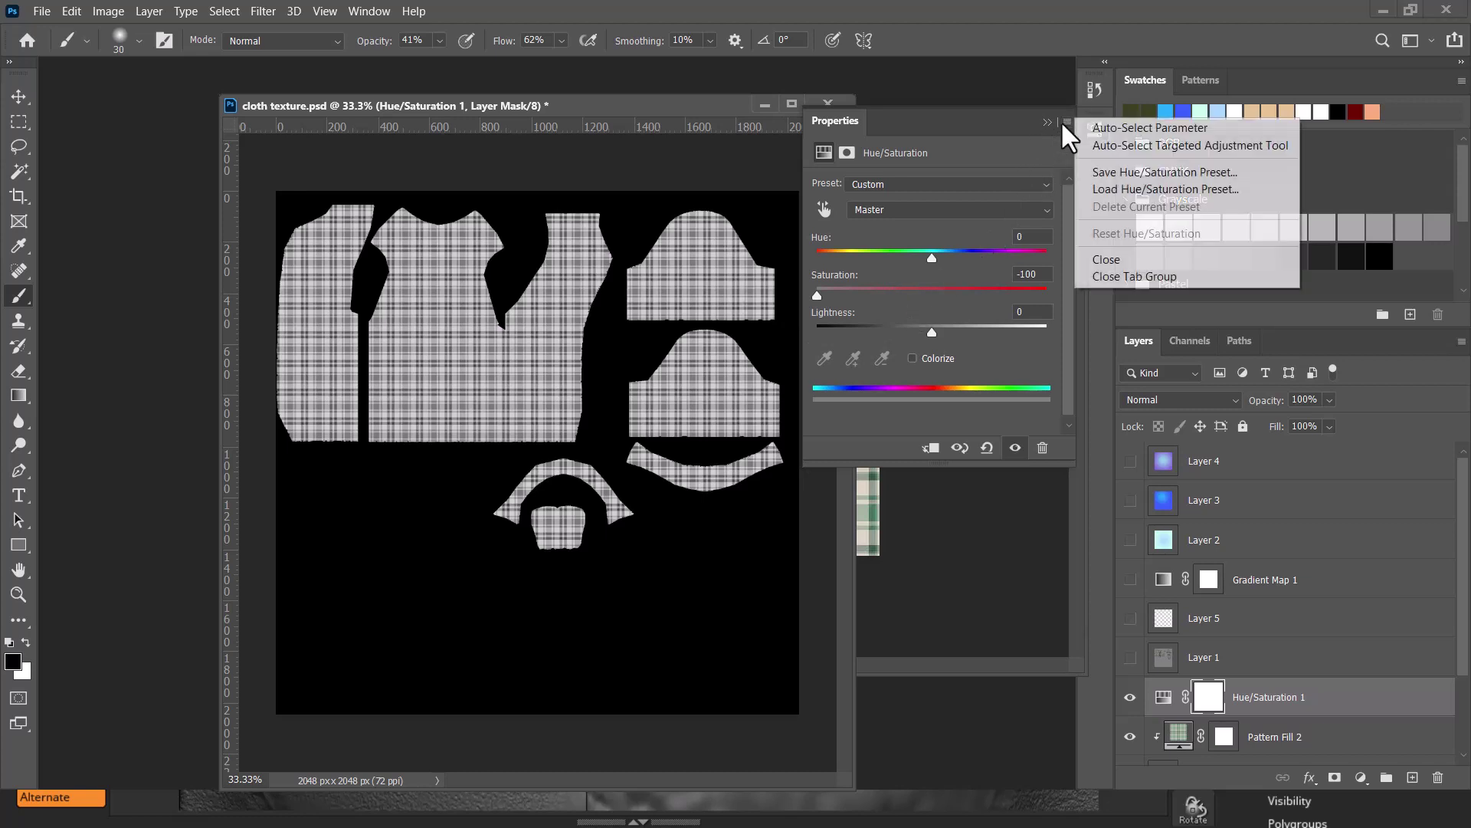
left_click(1105, 268)
left_click(1130, 698)
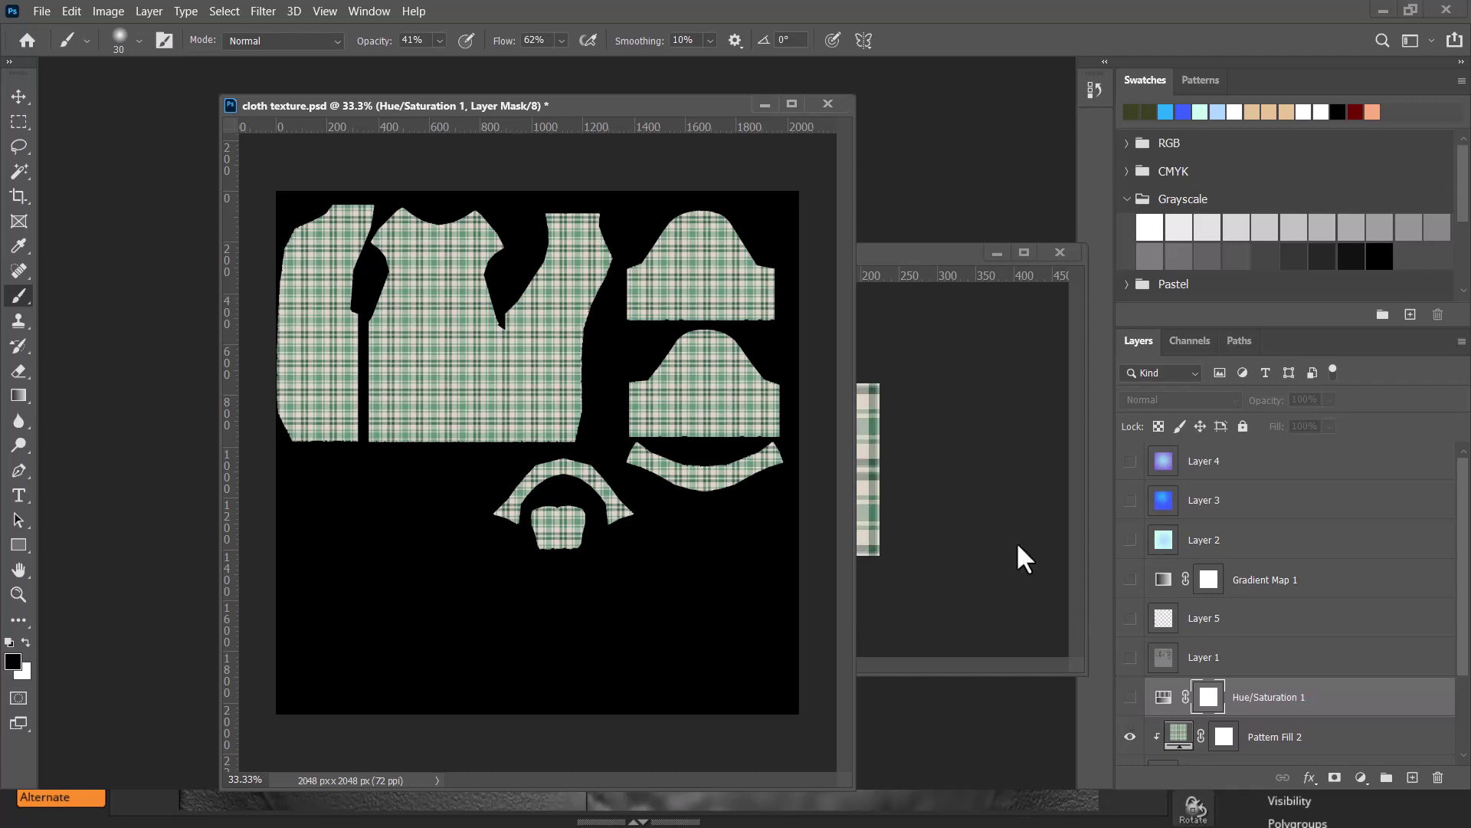
key("alt+Tab")
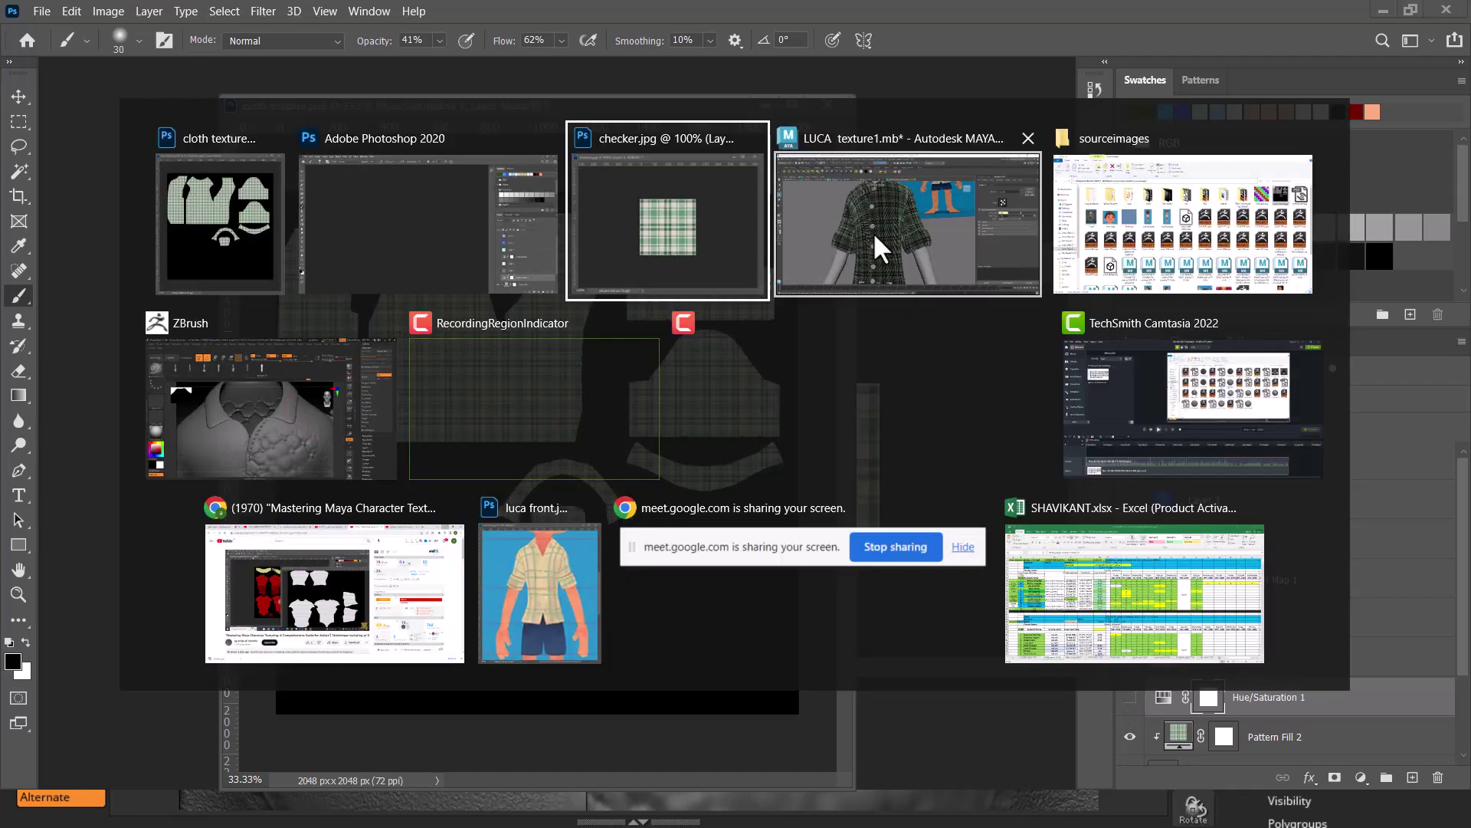
- Try shirt bump depths of 0.01 and then 0.02, zooming in on the fabric
left_click(874, 234)
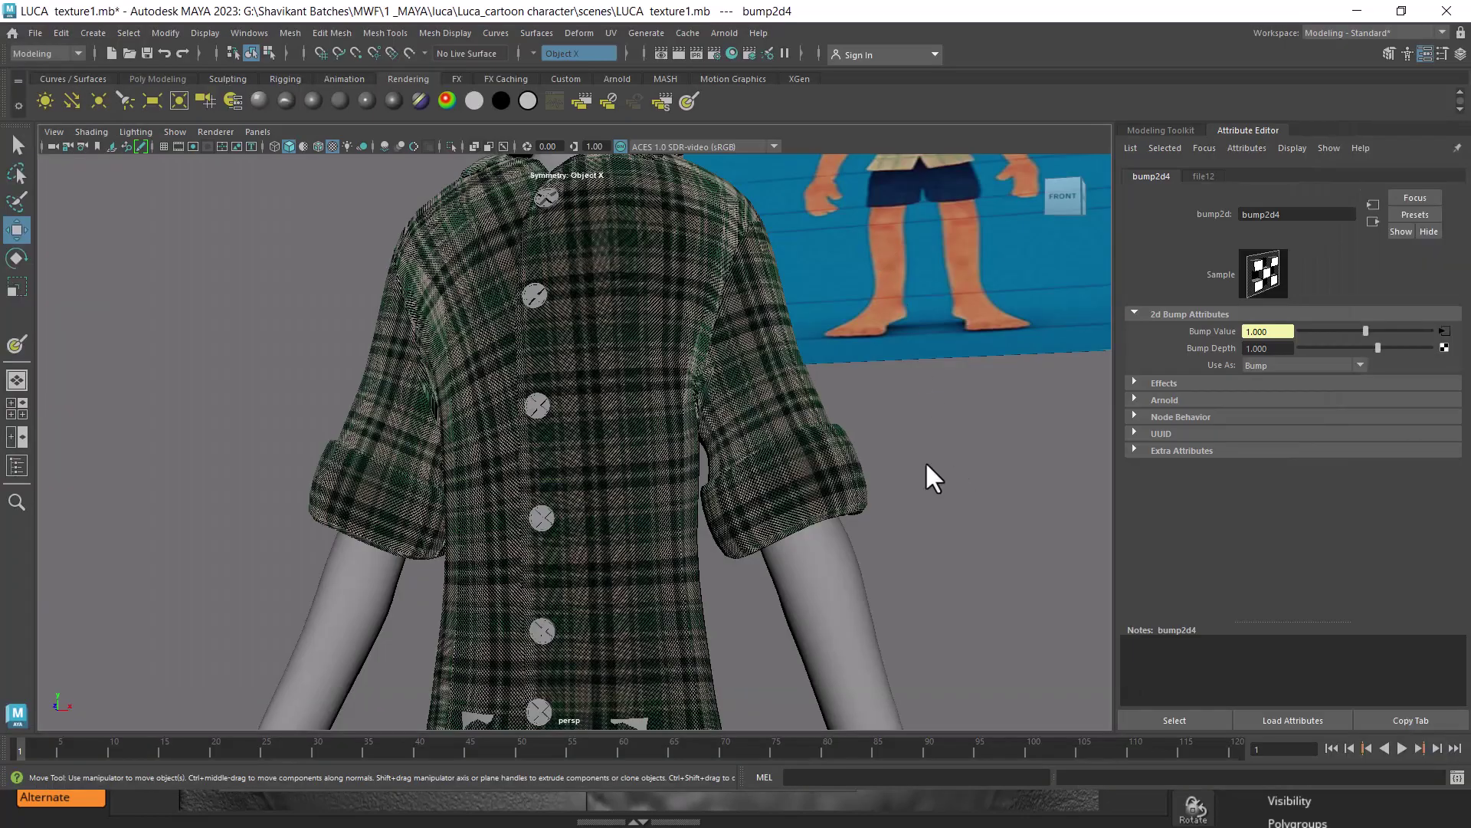
double_click(1268, 348)
type("0.01")
key("Return")
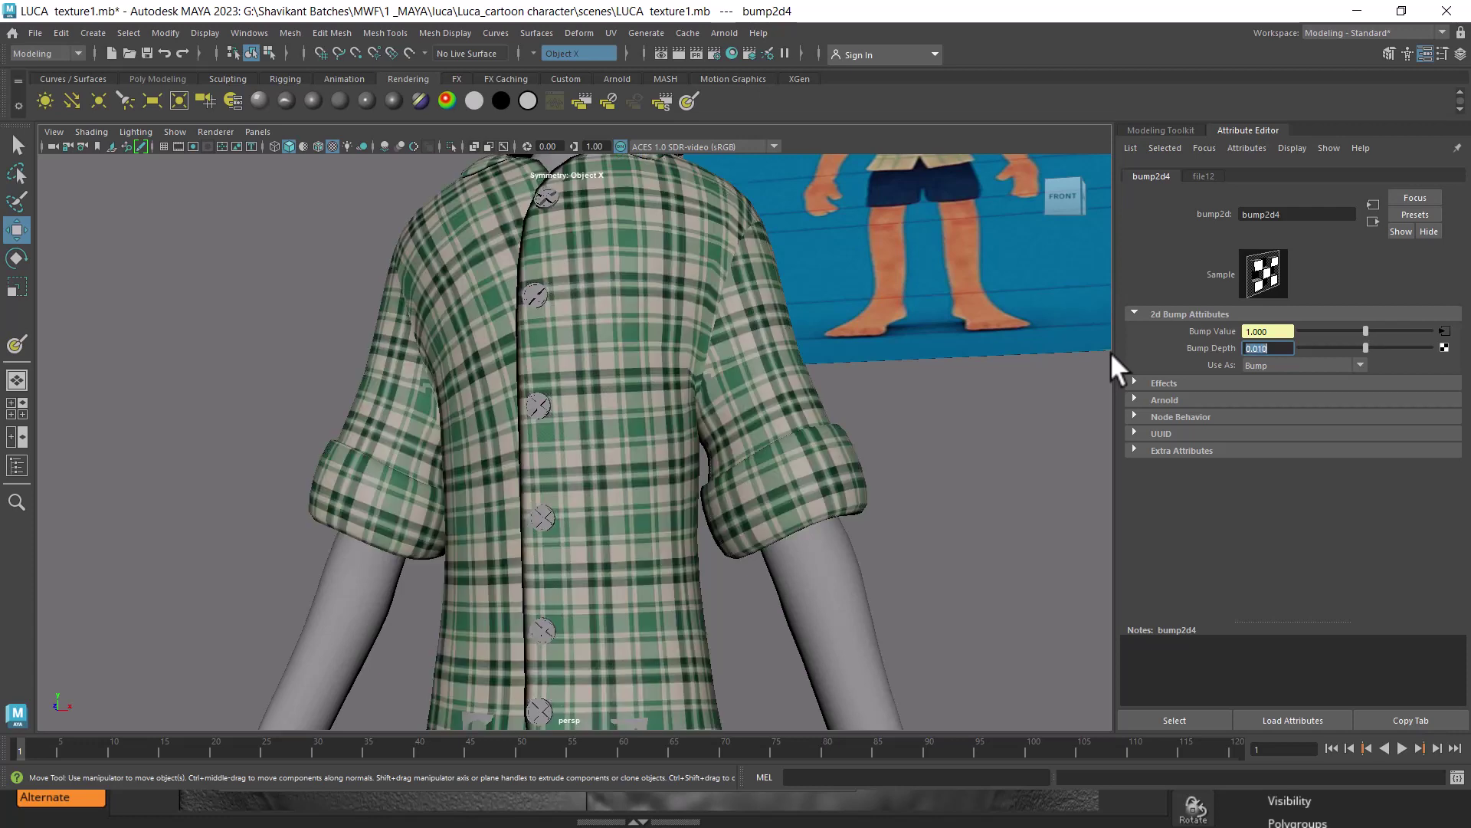
left_click_drag(668, 420, 970, 538)
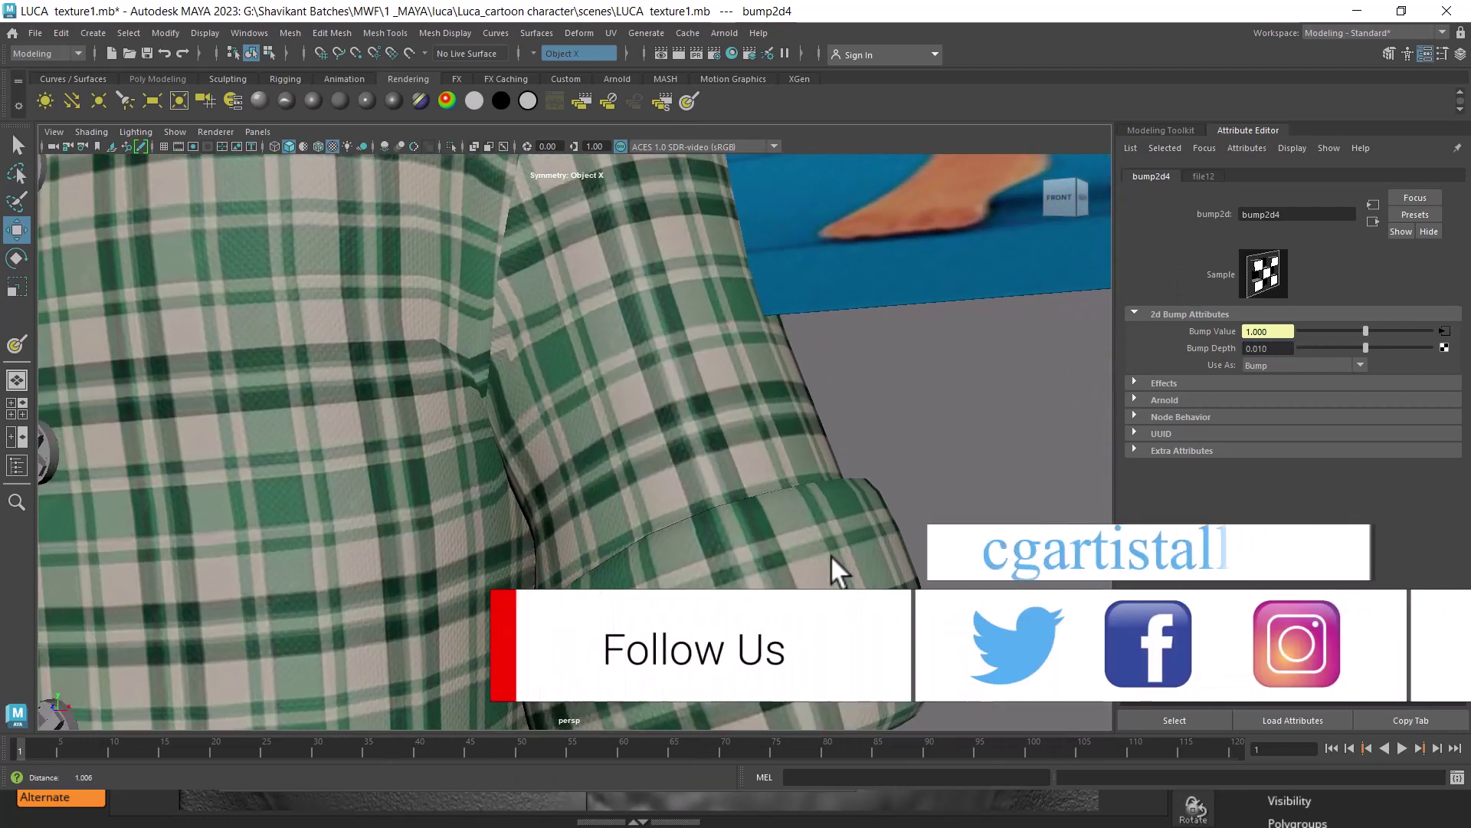
left_click_drag(837, 565, 736, 510)
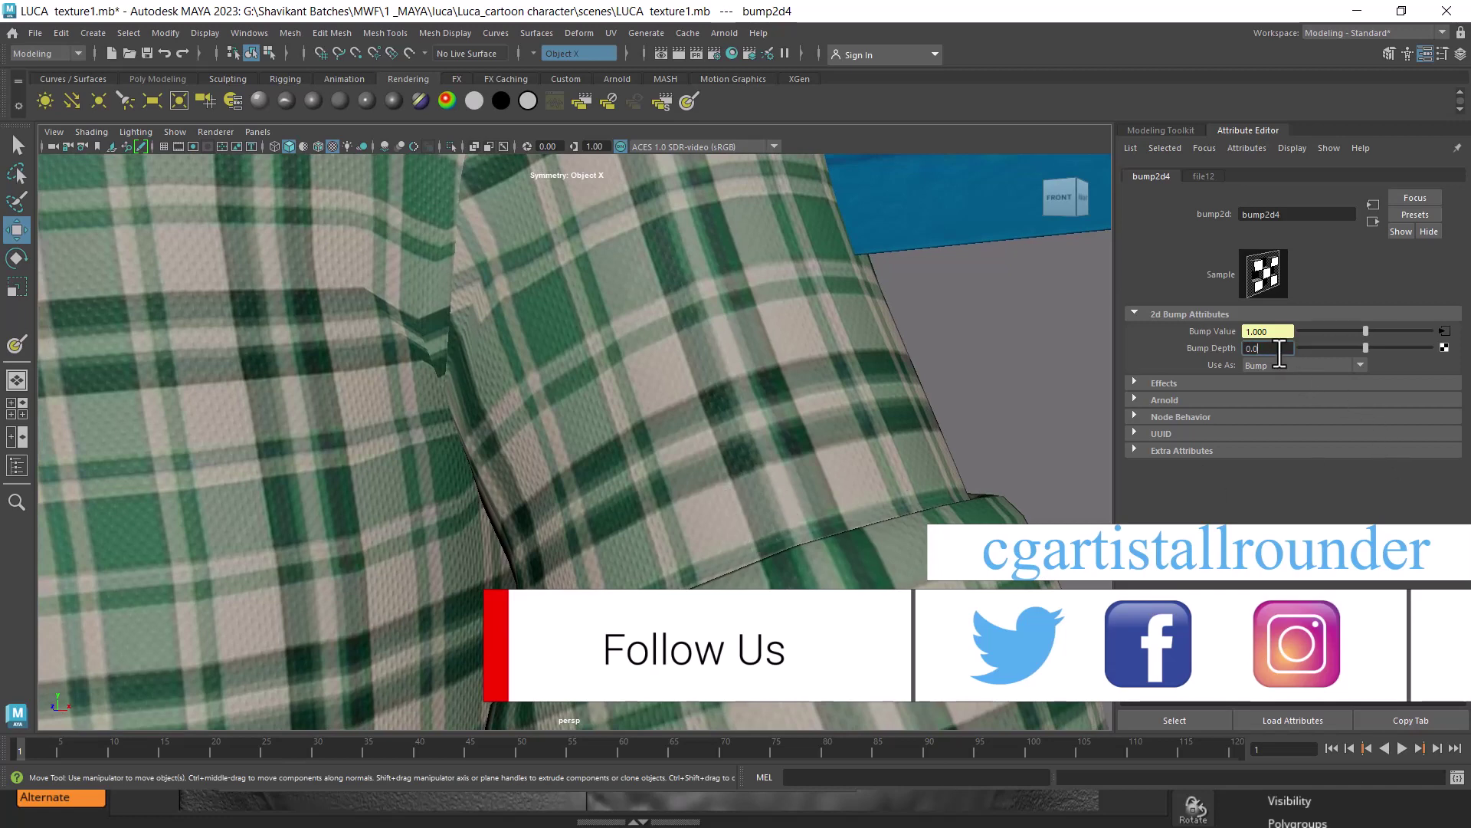
type("2")
key("Return")
- Test a bump2d4 depth of 0.05, then settle on 0.020
left_click(1279, 354)
key("BackSpace")
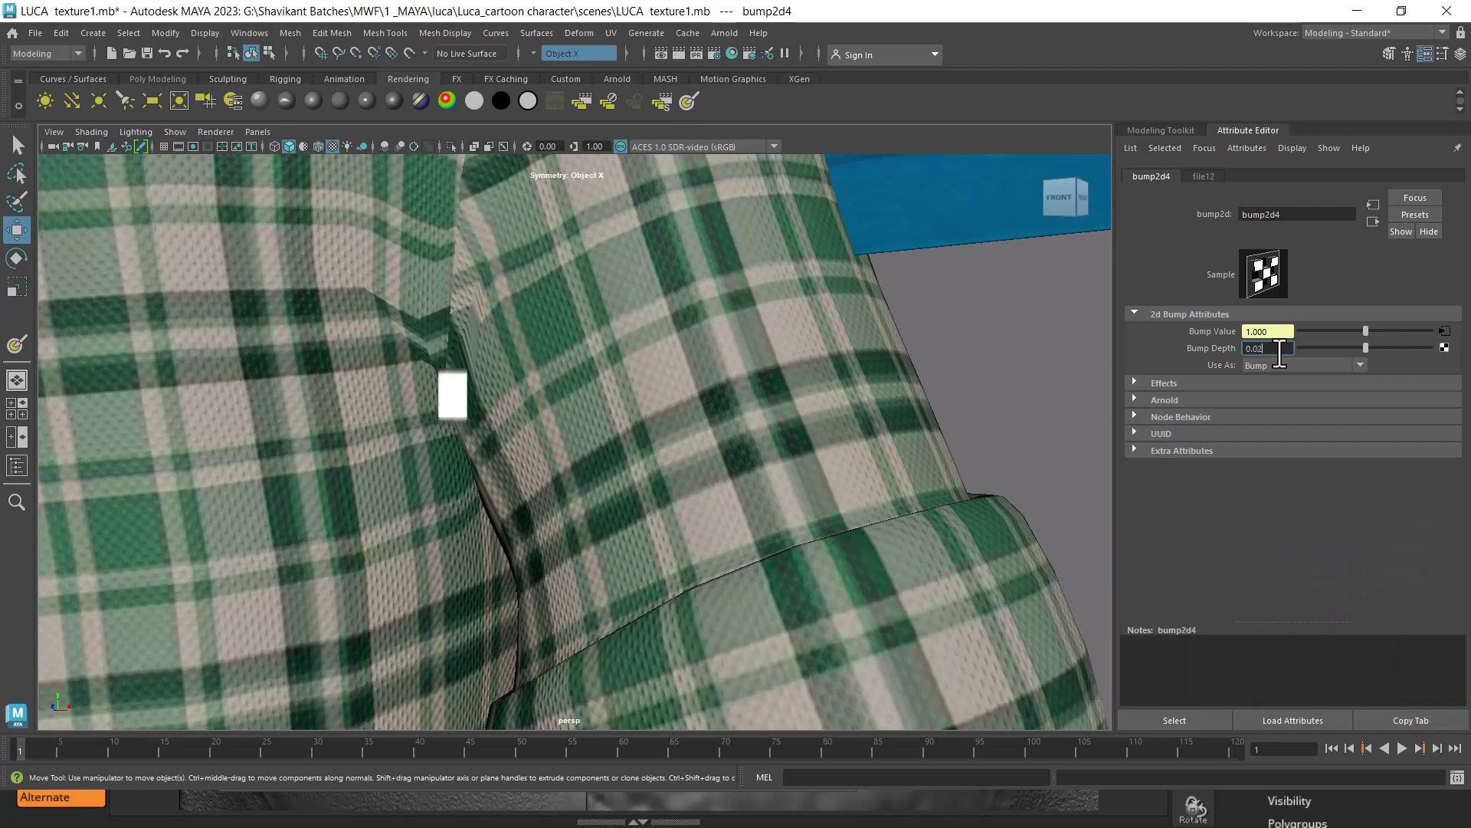
key("BackSpace")
type("5")
key("Return")
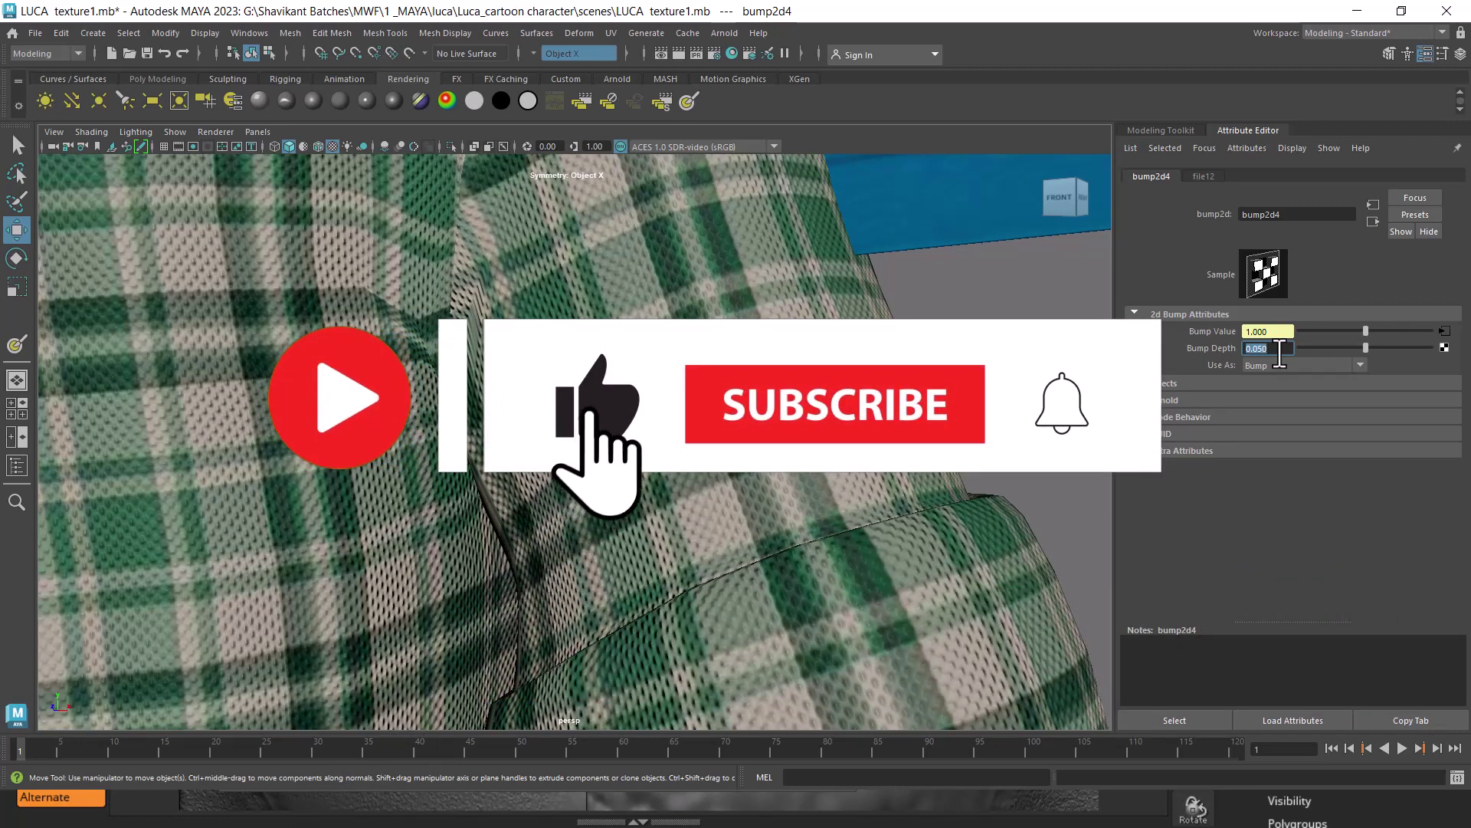
left_click(1280, 354)
key("BackSpace")
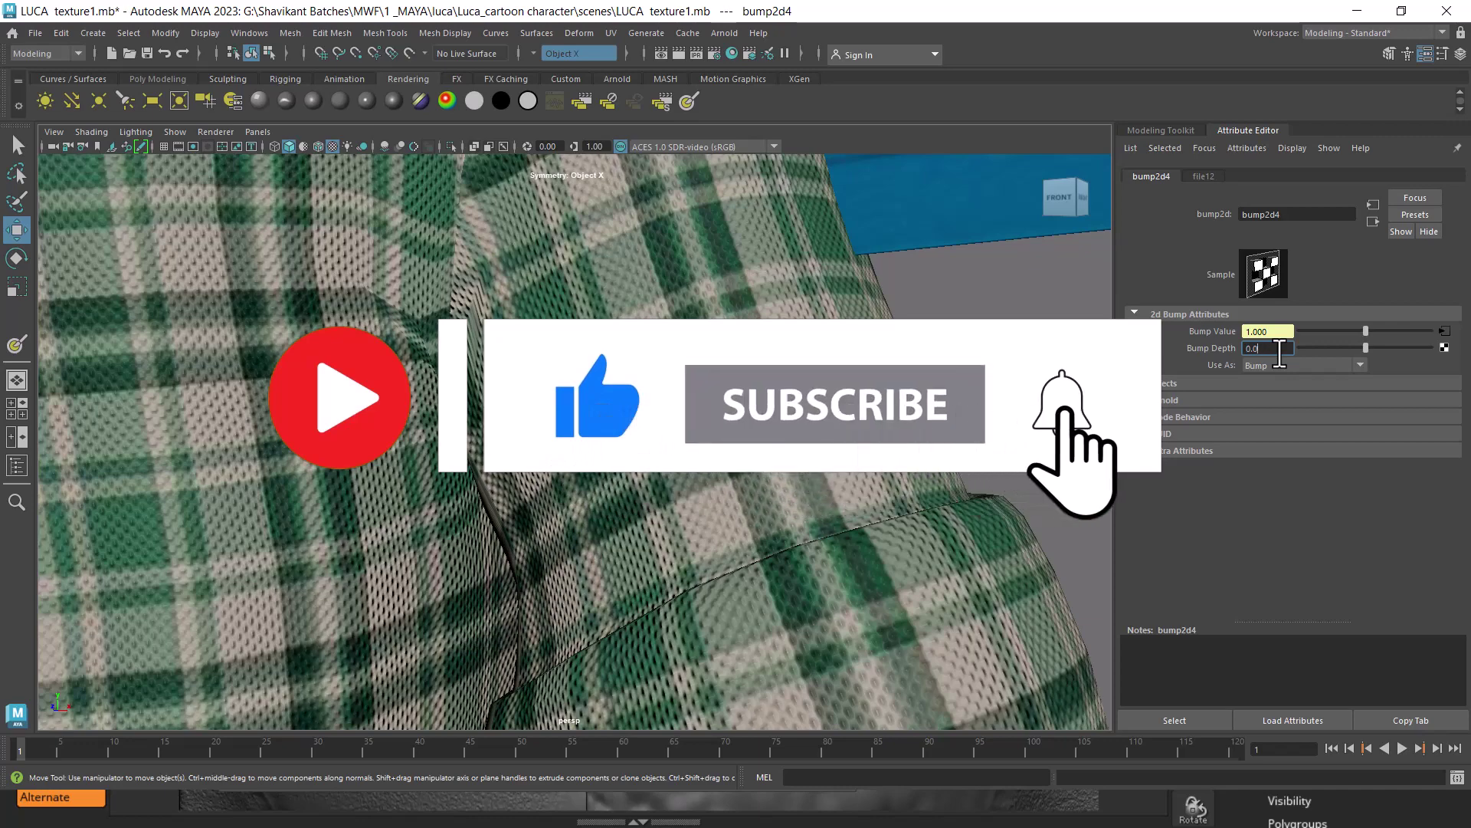
type("2")
key("Return")
- Orbit around the shirt to inspect the subtler weave, ending on a front view
scroll(834, 581, "down", 5)
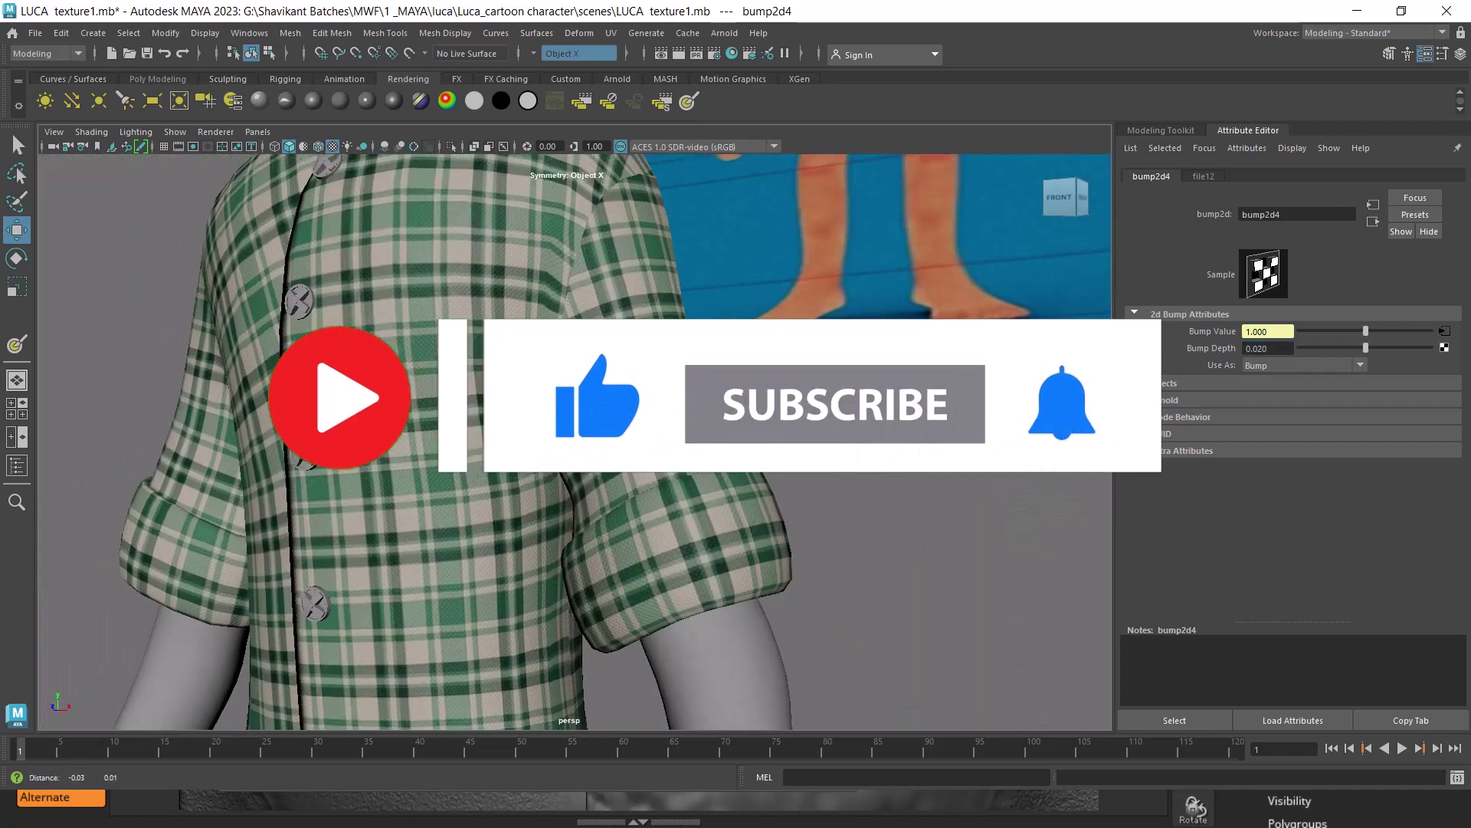
left_click(1006, 556)
scroll(817, 472, "up", 3)
scroll(909, 521, "up", 3)
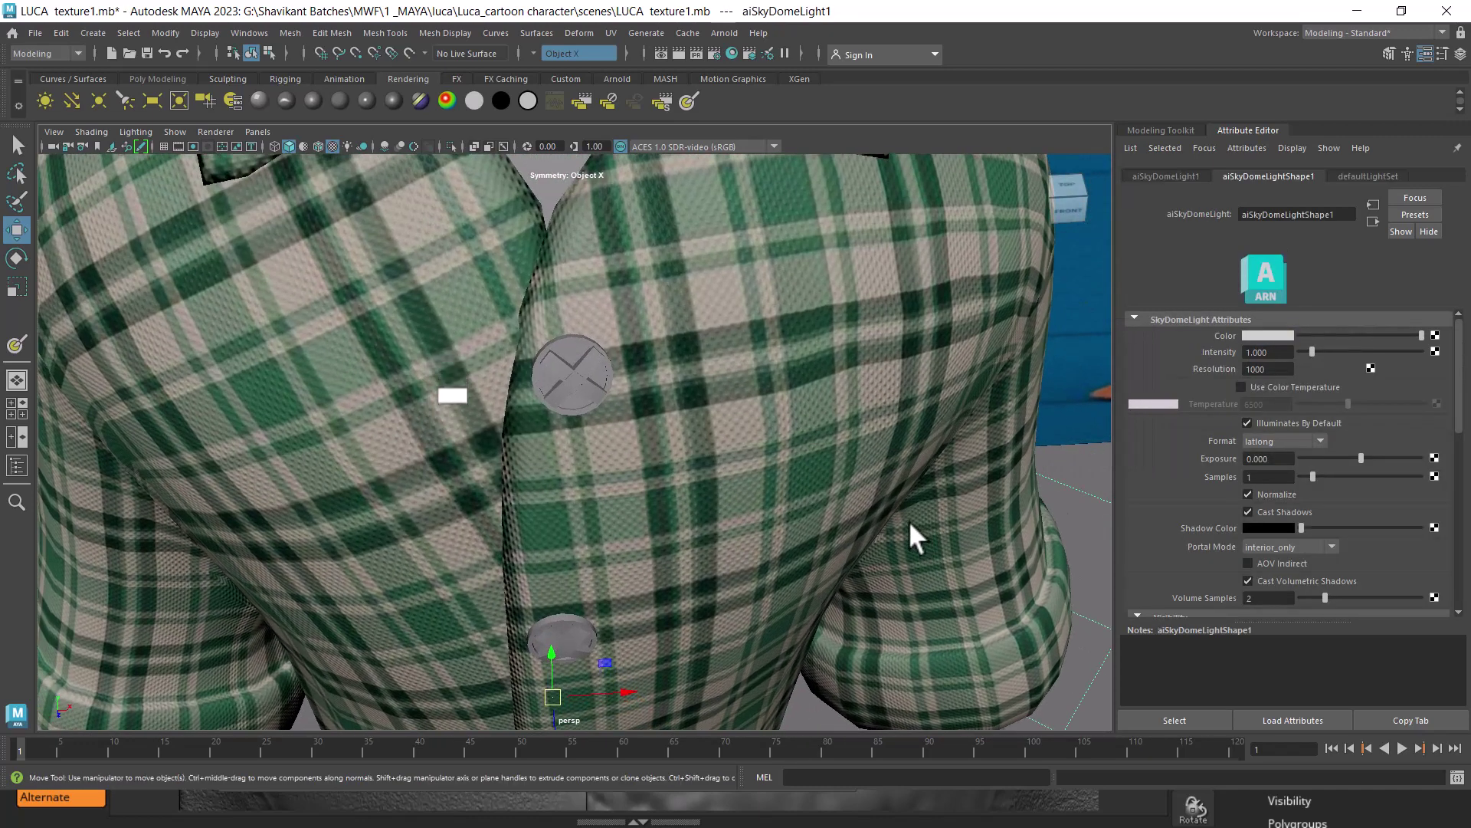
mouse_move(909, 521)
left_mouse_down("alt")
mouse_move(934, 473)
mouse_move(673, 348)
left_mouse_up("alt")
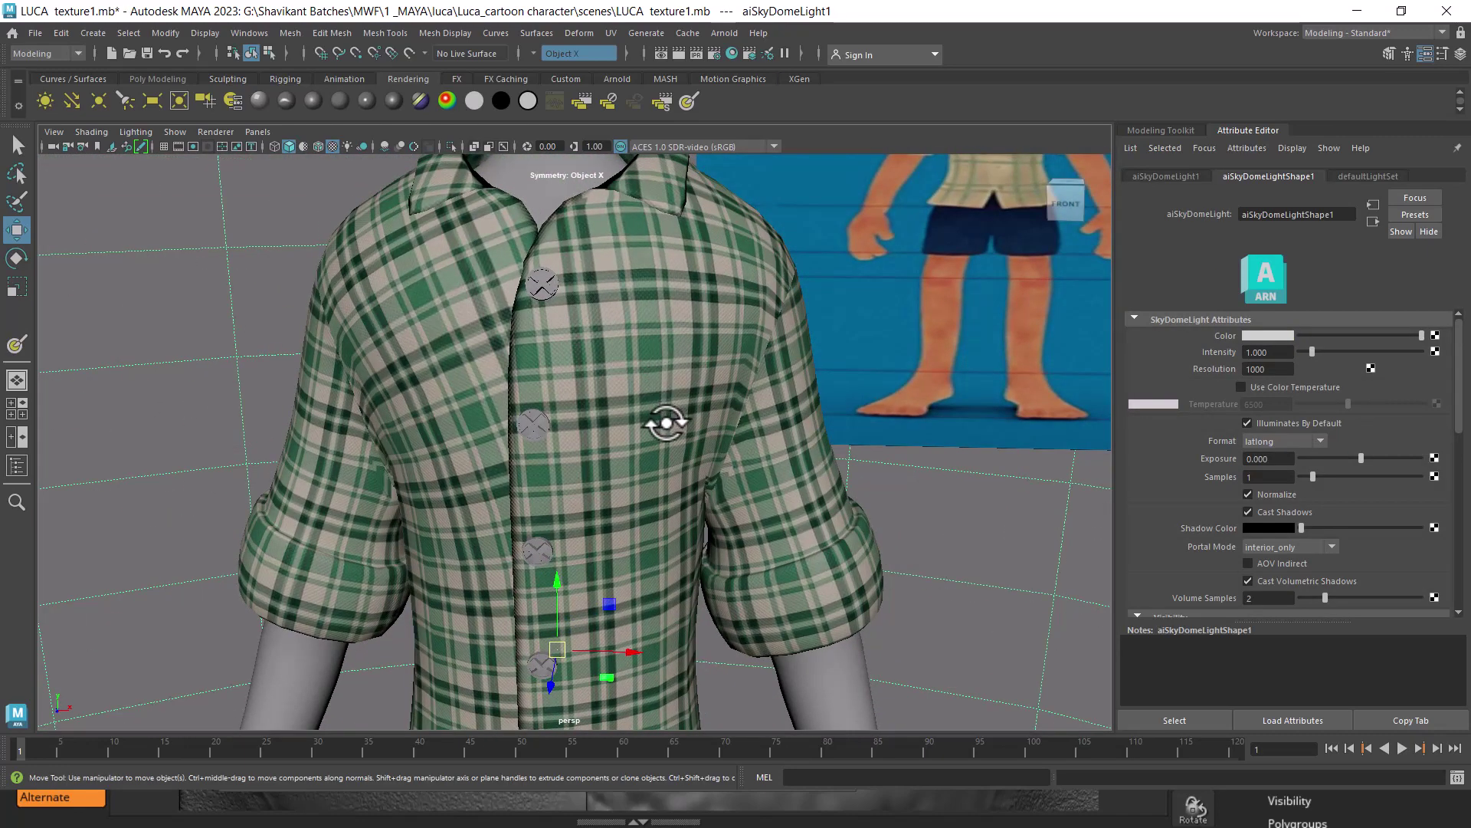
scroll(657, 420, "up", 5)
scroll(636, 360, "down", 6)
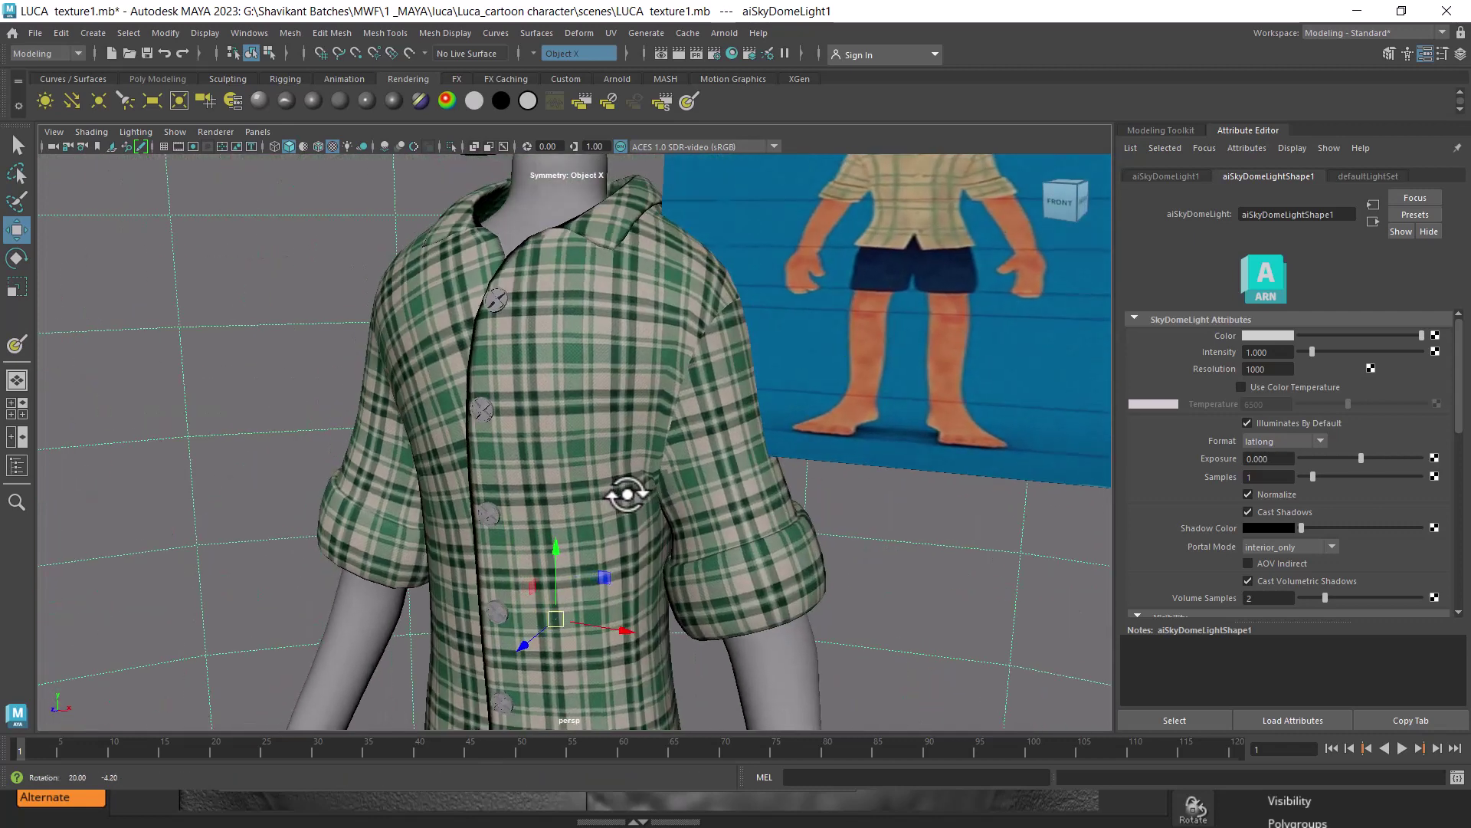
mouse_move(624, 493)
left_mouse_down("alt")
mouse_move(747, 460)
mouse_move(735, 361)
left_mouse_up("alt")
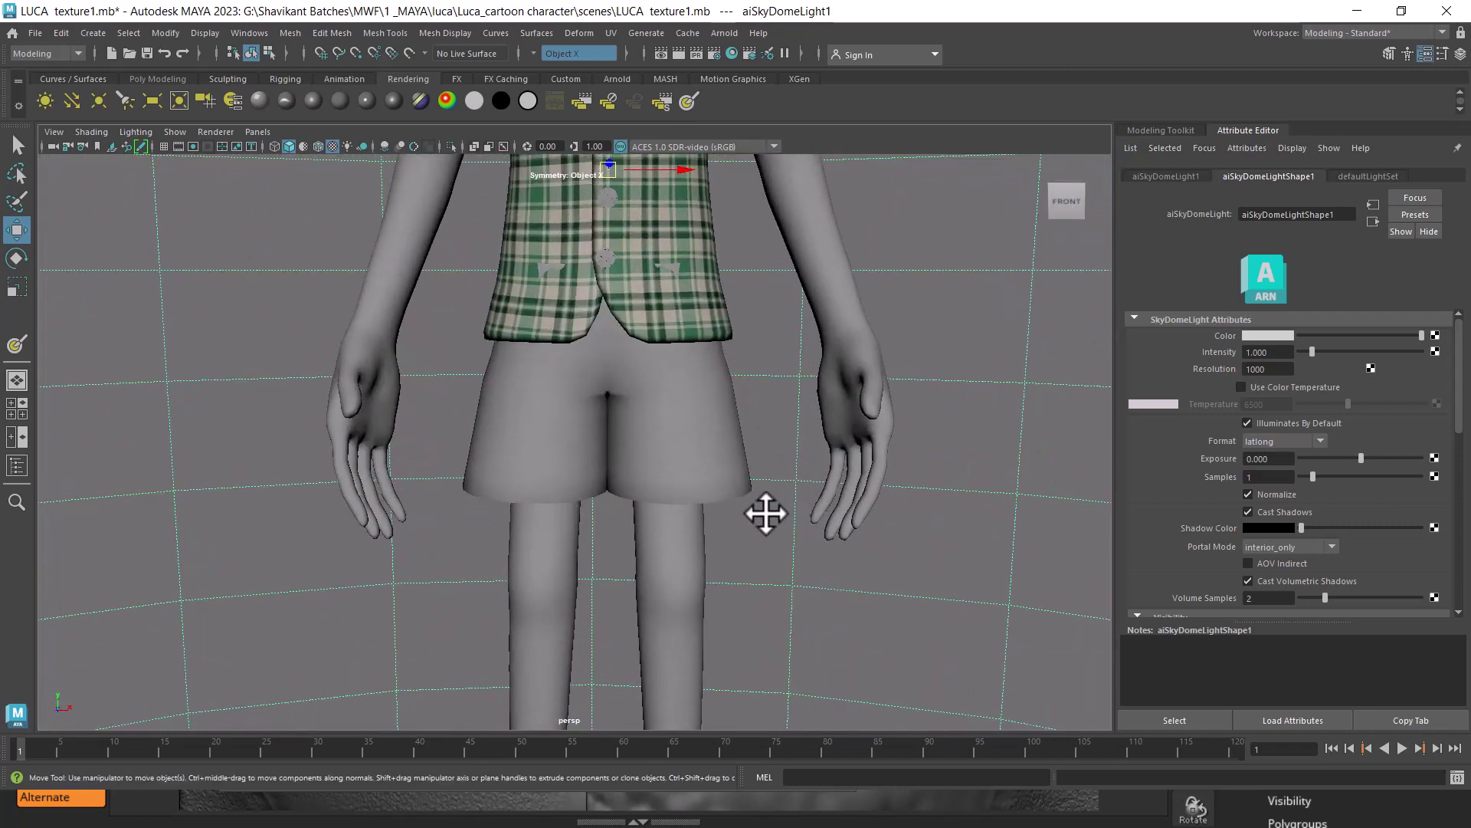
- Select the shorts and switch Maya to the UV Editing workspace
left_click(725, 450)
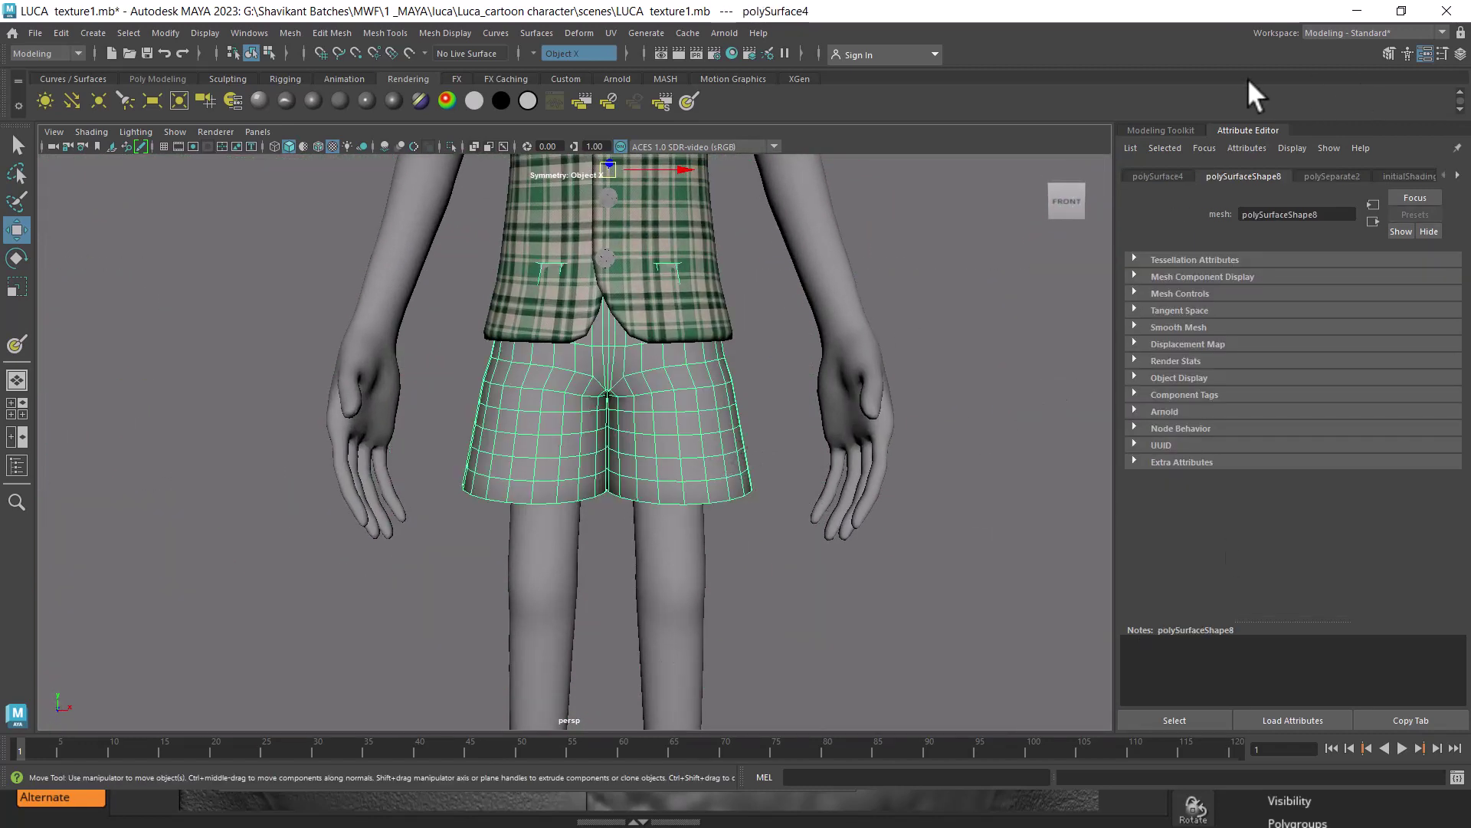
left_click(1384, 33)
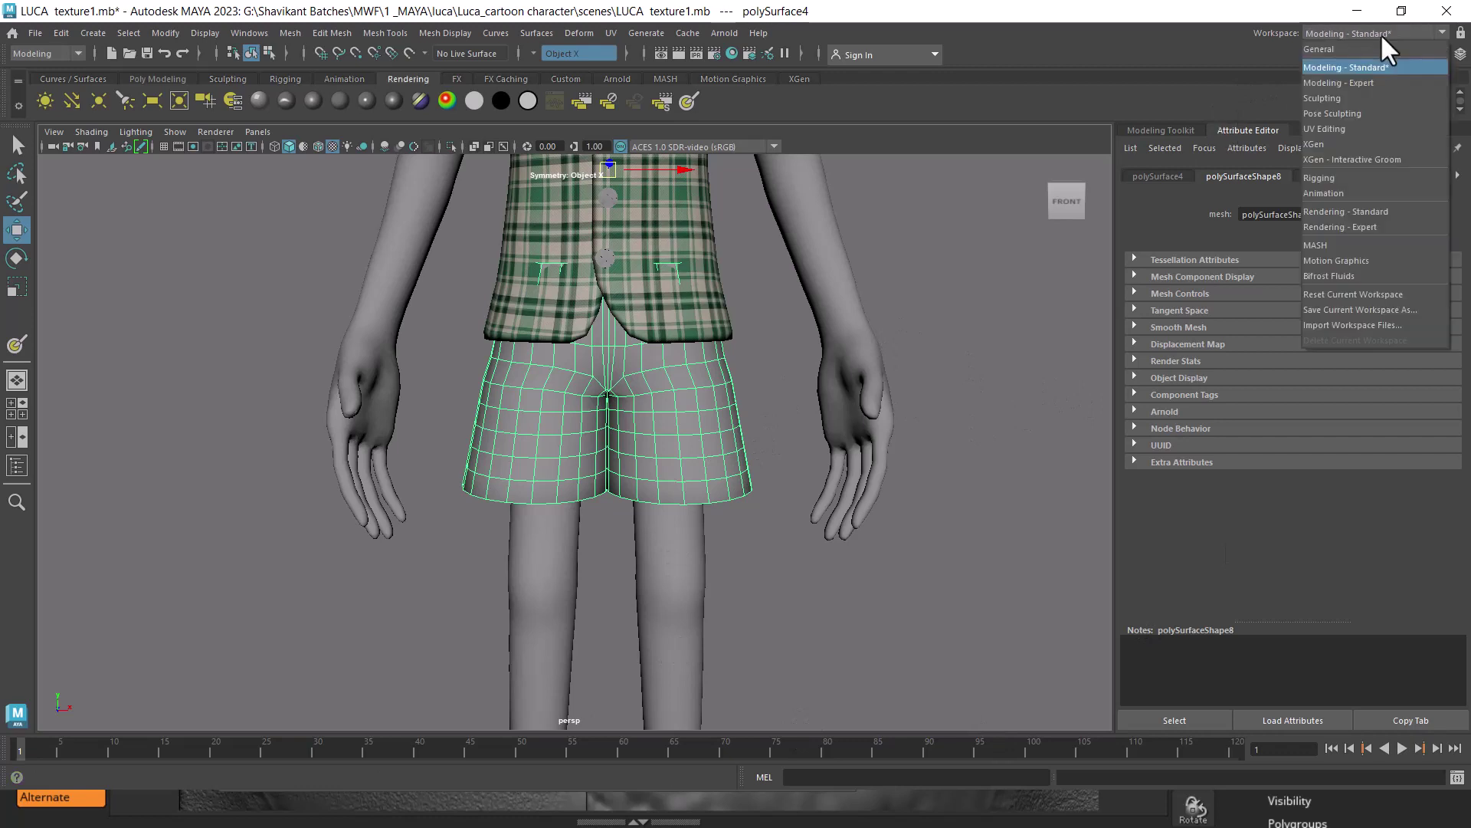
left_click(1363, 128)
scroll(460, 470, "up", 2)
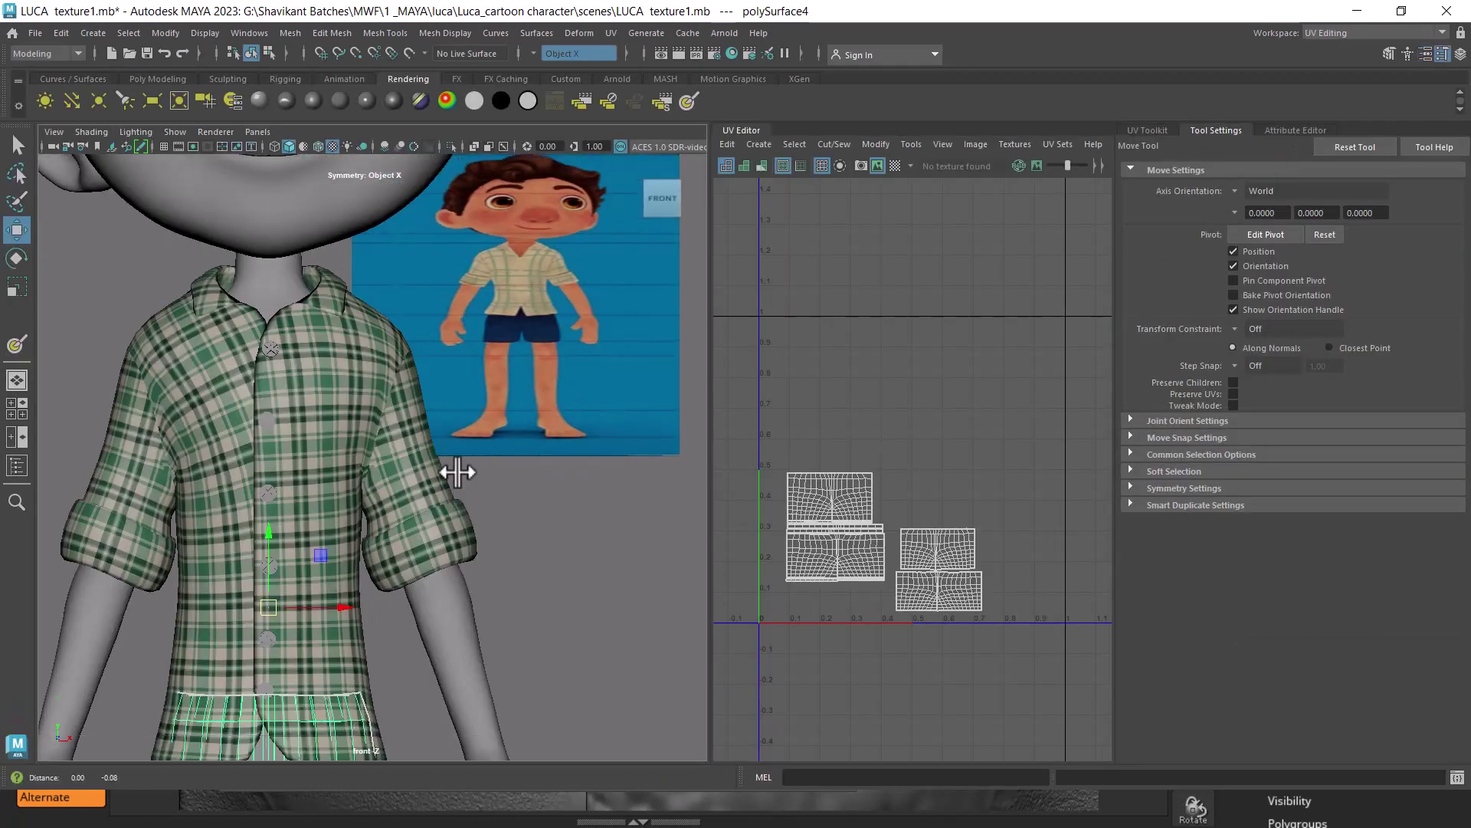
scroll(498, 475, "down", 5)
scroll(570, 483, "up", 2)
scroll(518, 499, "up", 2)
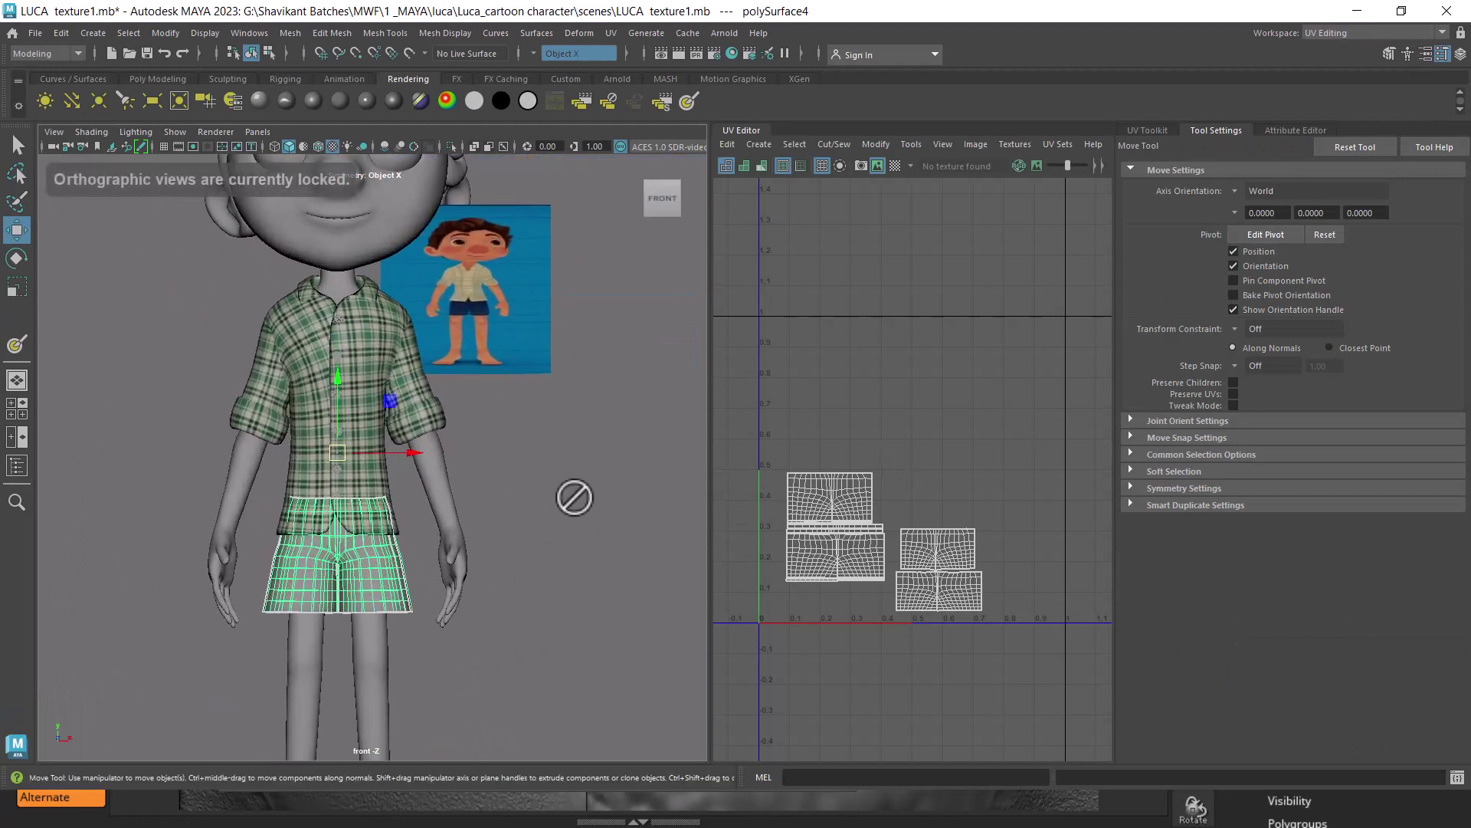
scroll(571, 499, "up", 3)
scroll(595, 430, "up", 2)
- Select the shirt plus the shorts to display both UV layouts over shirt texture1.jpg
left_click(531, 338)
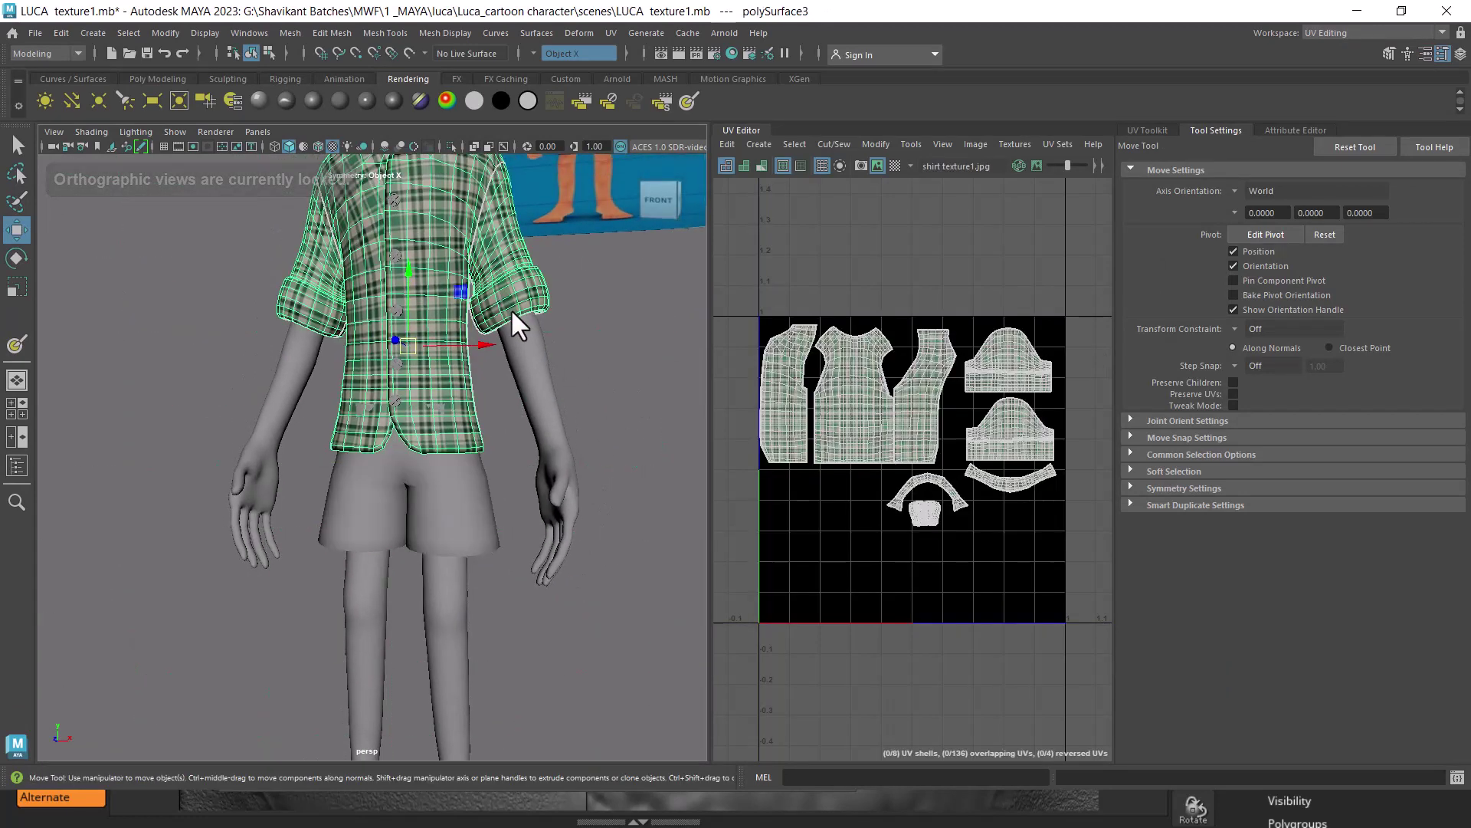
left_click(457, 503, "shift")
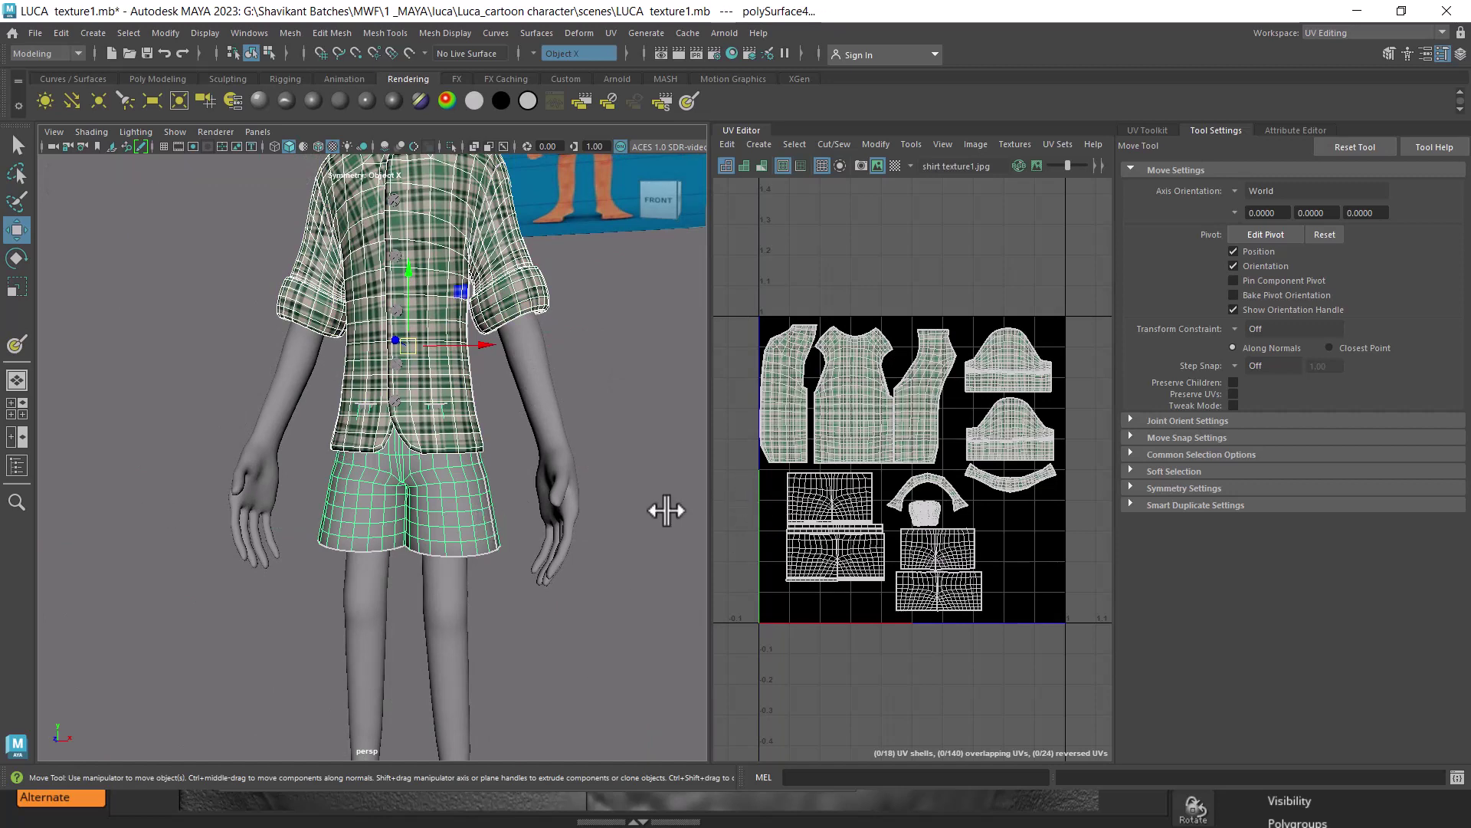
scroll(562, 334, "up", 3)
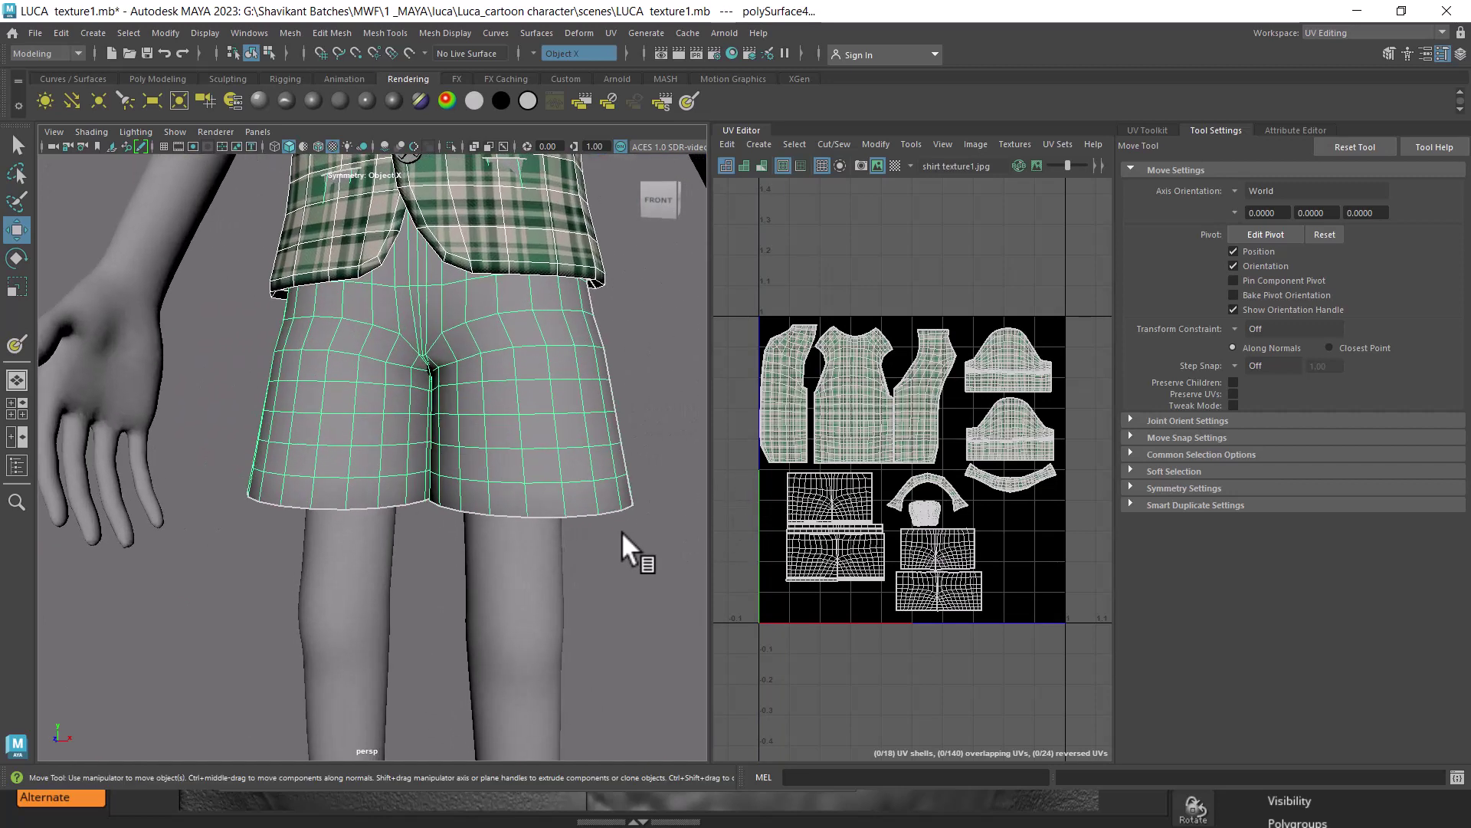
scroll(623, 531, "up", 3)
mouse_move(550, 480)
left_mouse_down()
mouse_move(525, 480)
mouse_move(549, 480)
left_mouse_up()
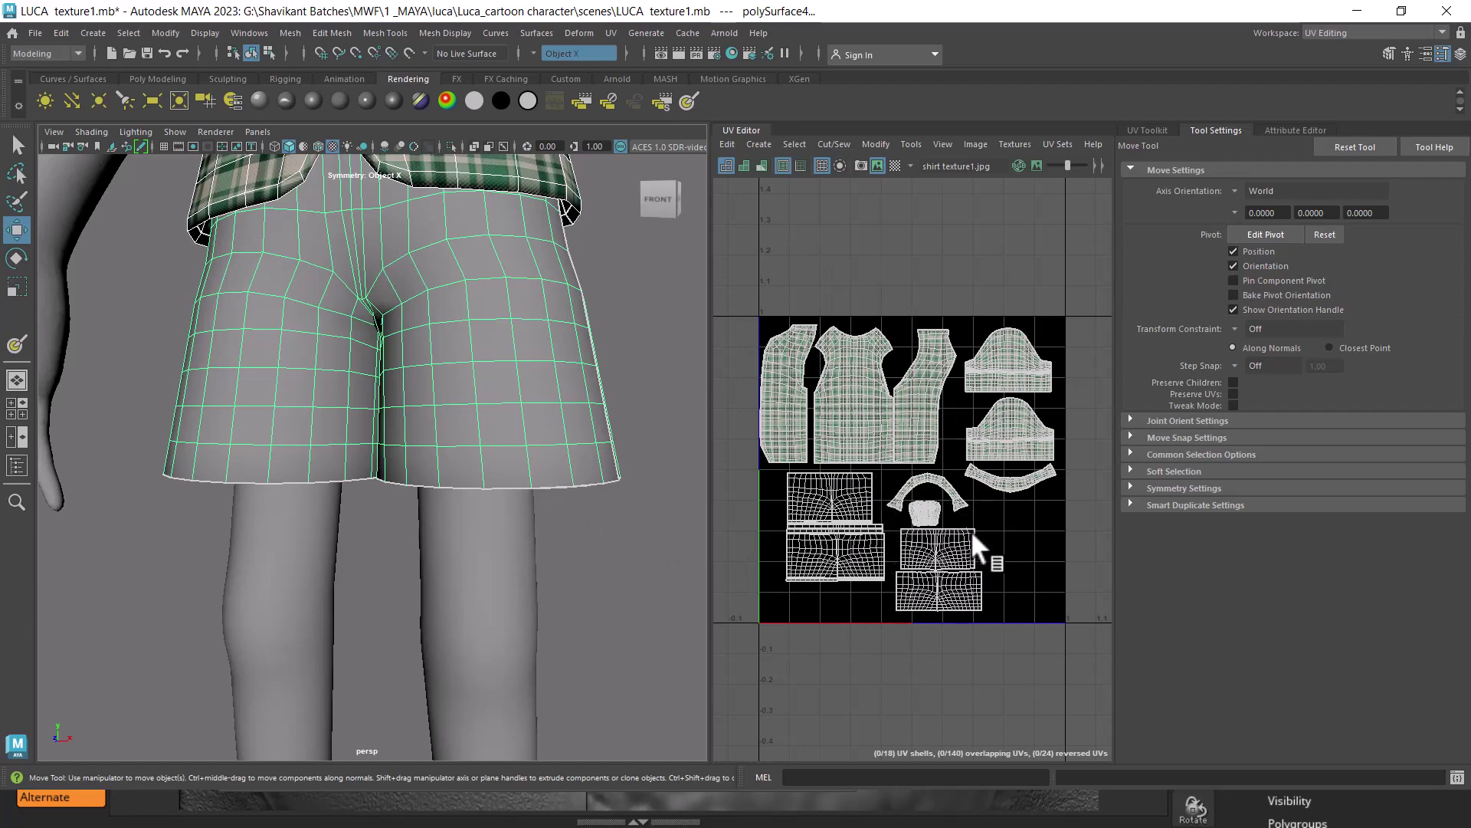
scroll(972, 530, "up", 3)
scroll(1018, 629, "up", 2)
scroll(989, 406, "up", 2)
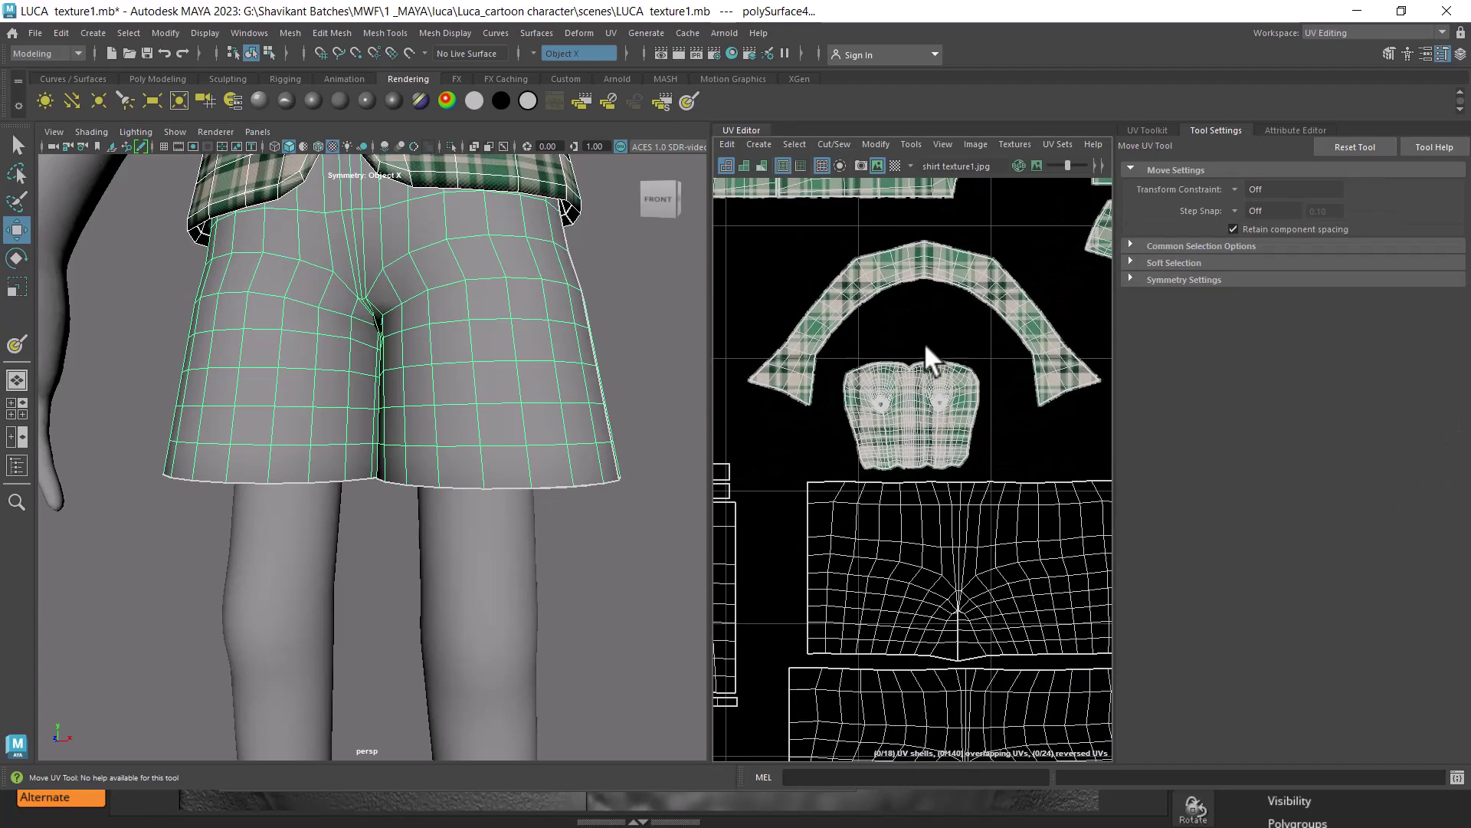
scroll(860, 305, "down", 2)
scroll(860, 305, "down", 2)
scroll(880, 506, "down", 2)
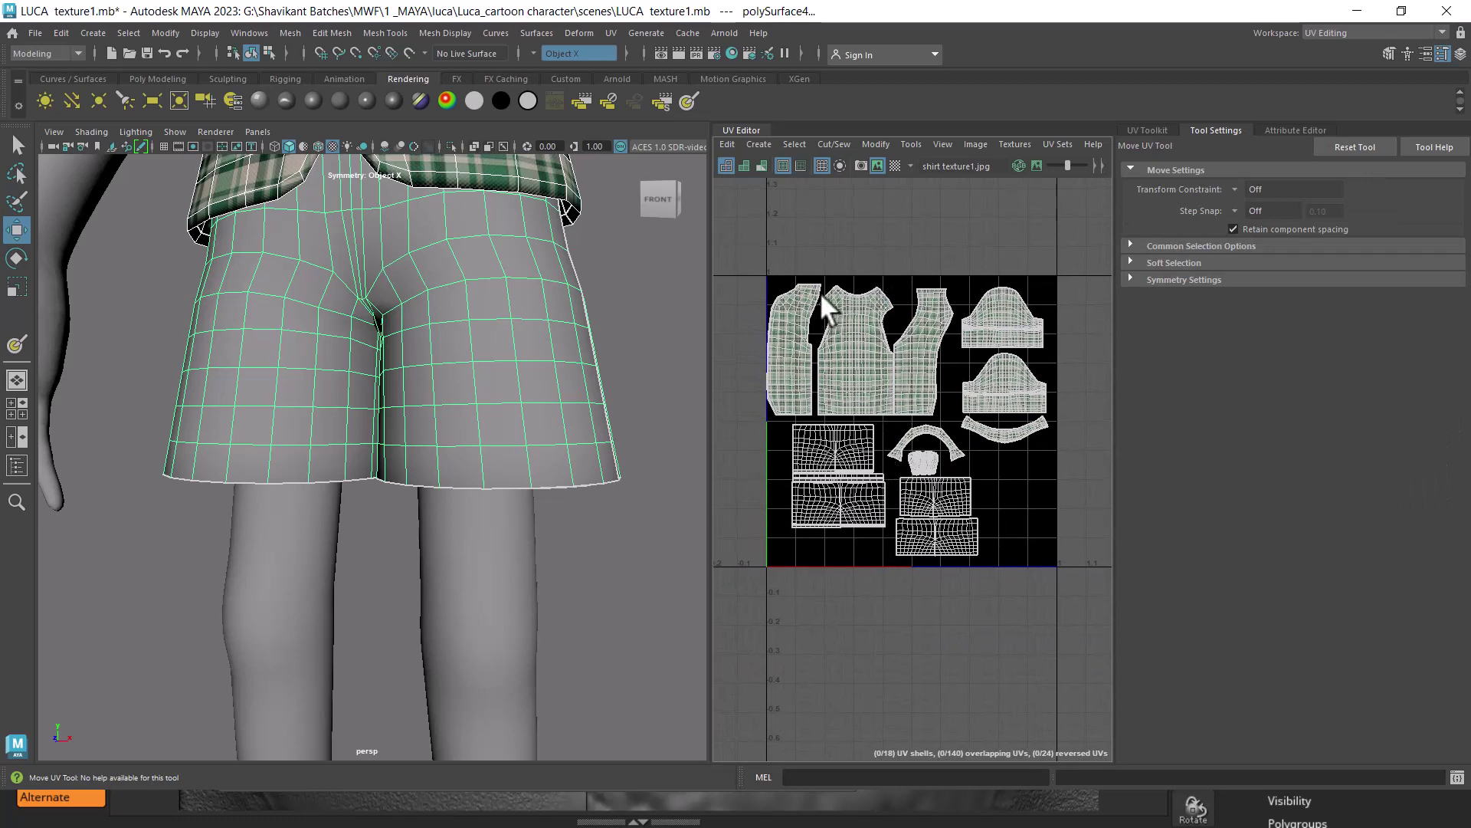
- Point the UV snapshot's save location at the copied sourceimages folder path
left_click(860, 164)
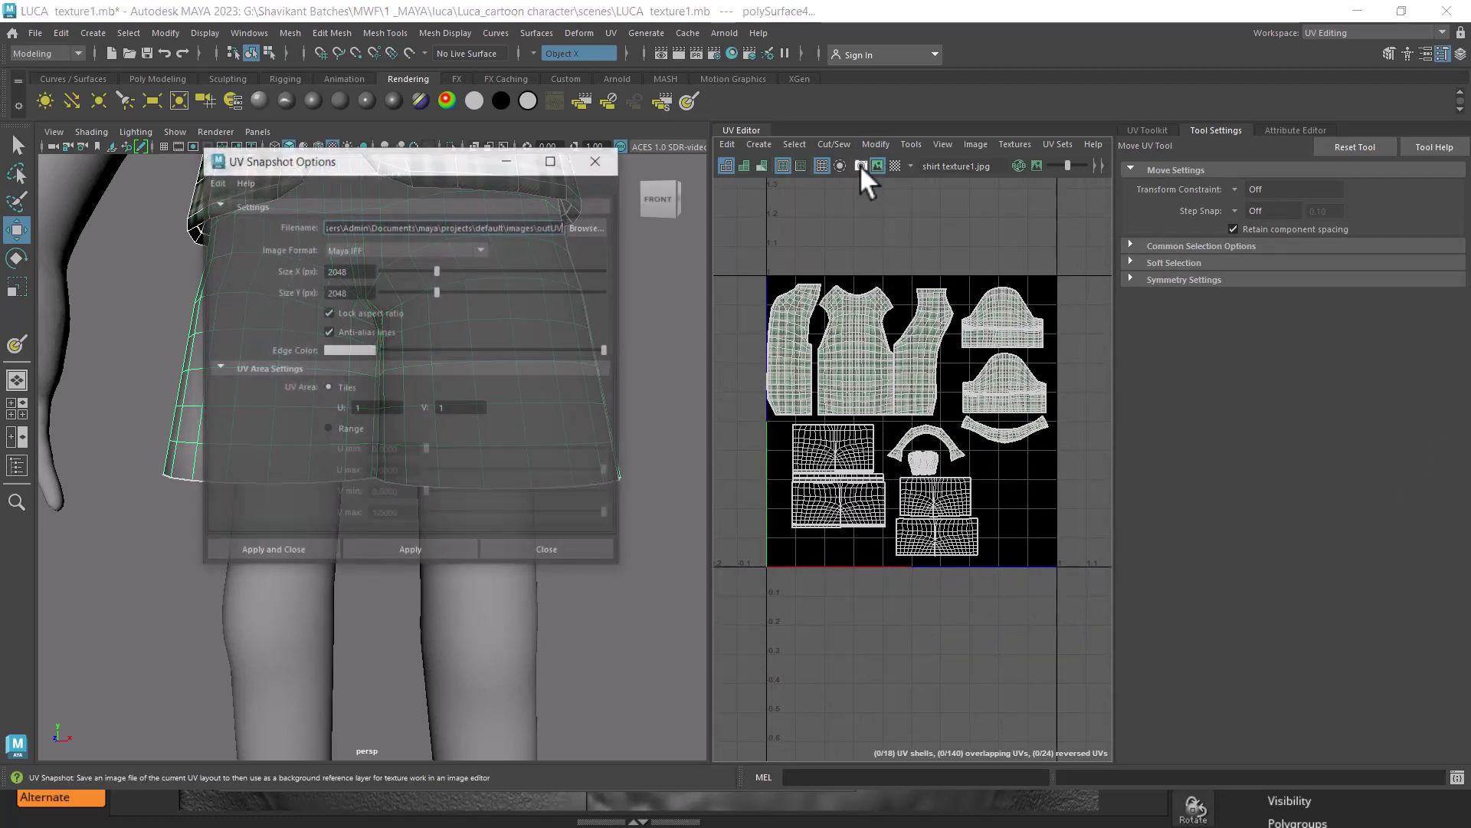
left_click(588, 226)
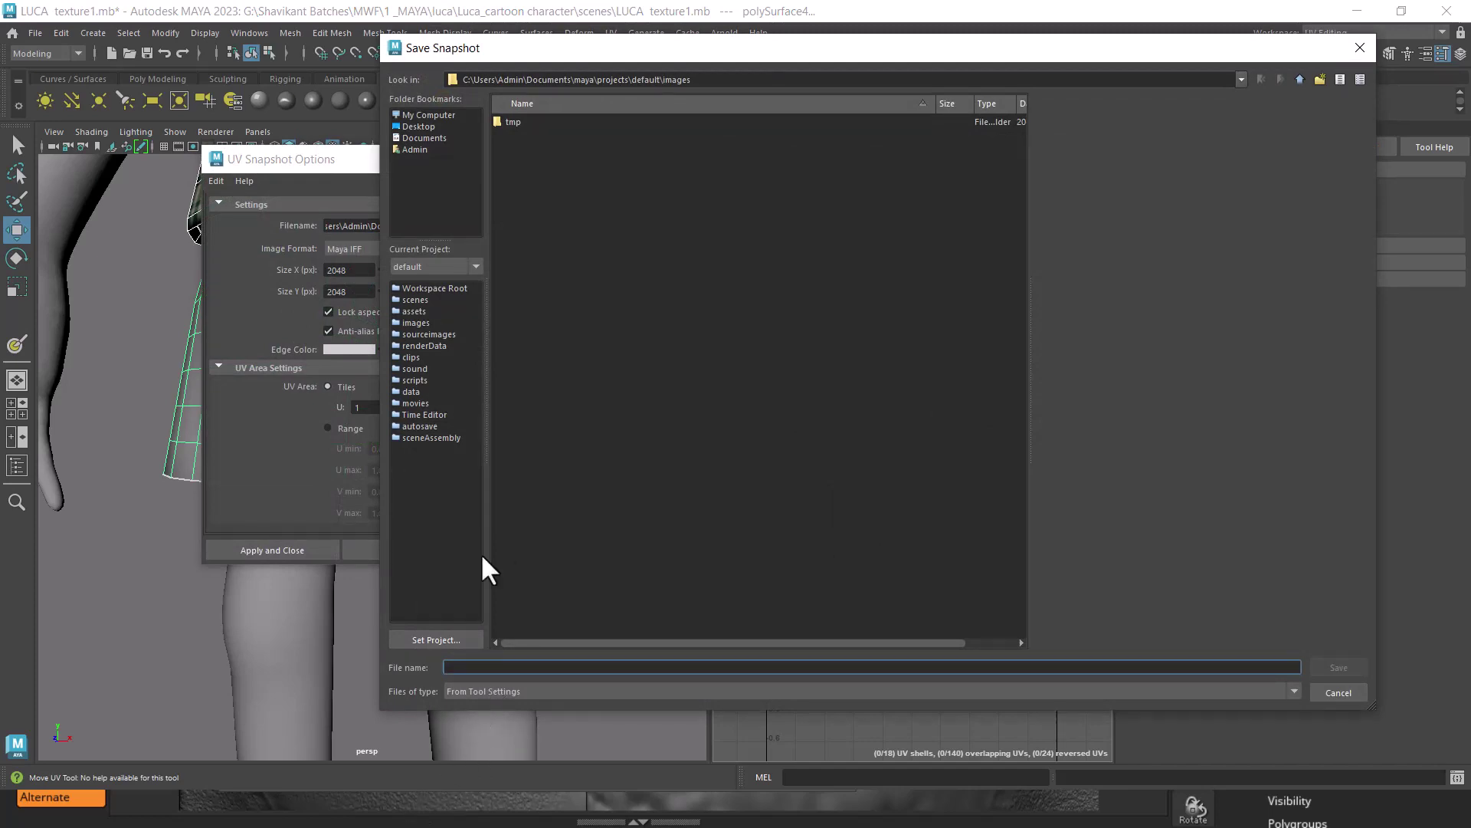
key("alt+Tab")
left_click(1120, 241)
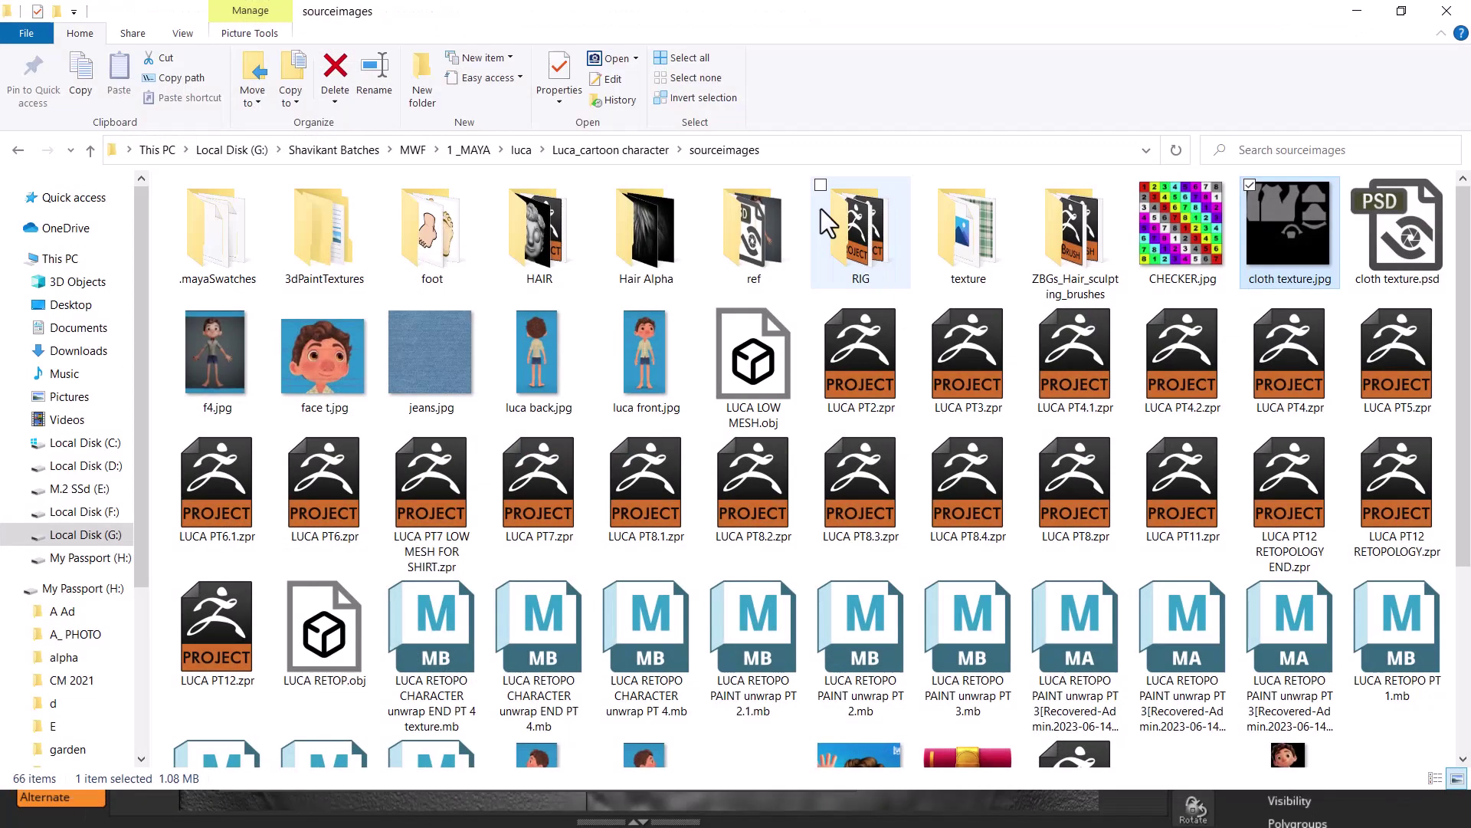
left_click(846, 146)
key("ctrl+c")
left_click(1357, 11)
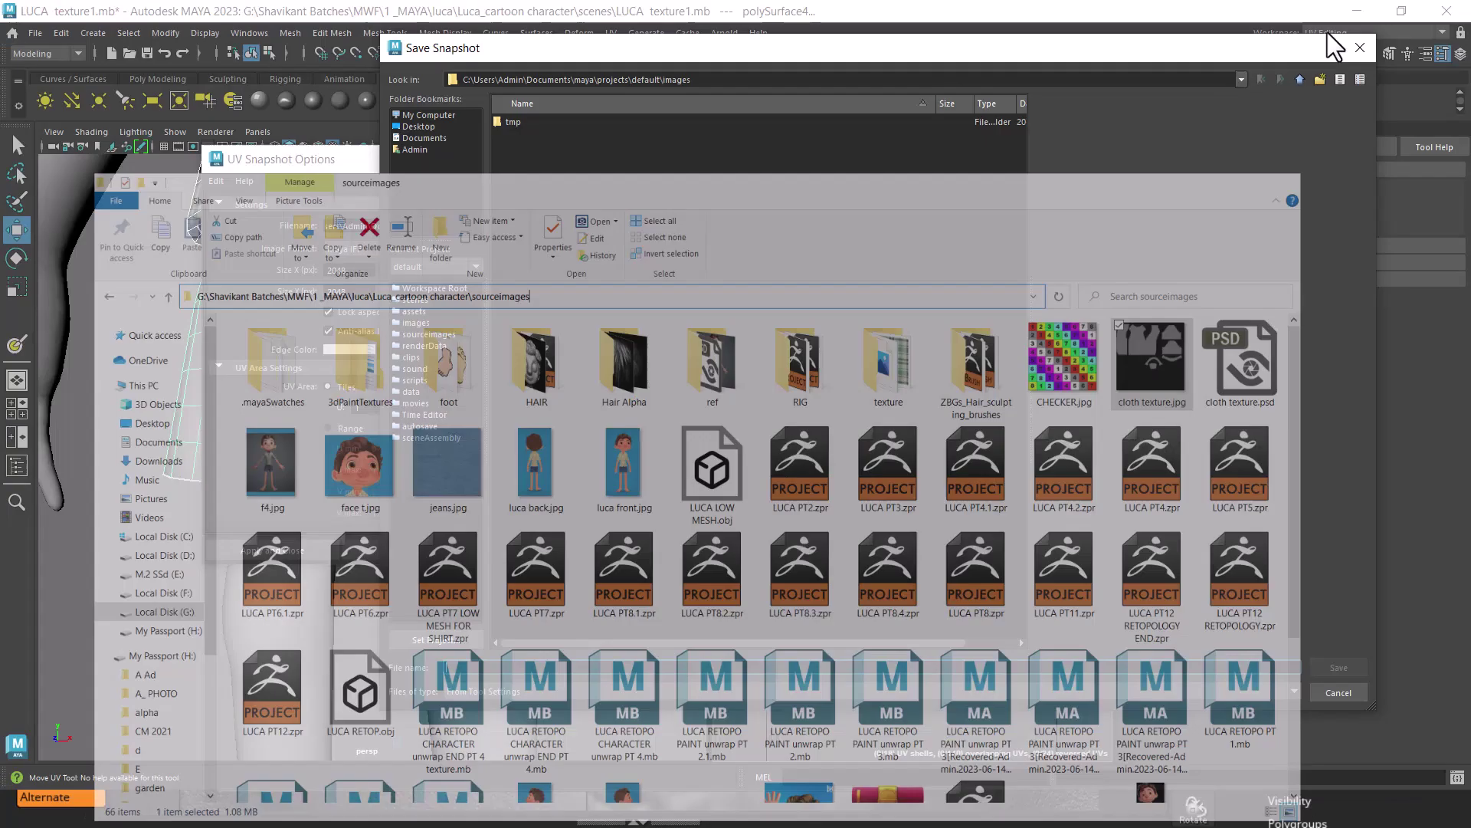
key("ctrl+v")
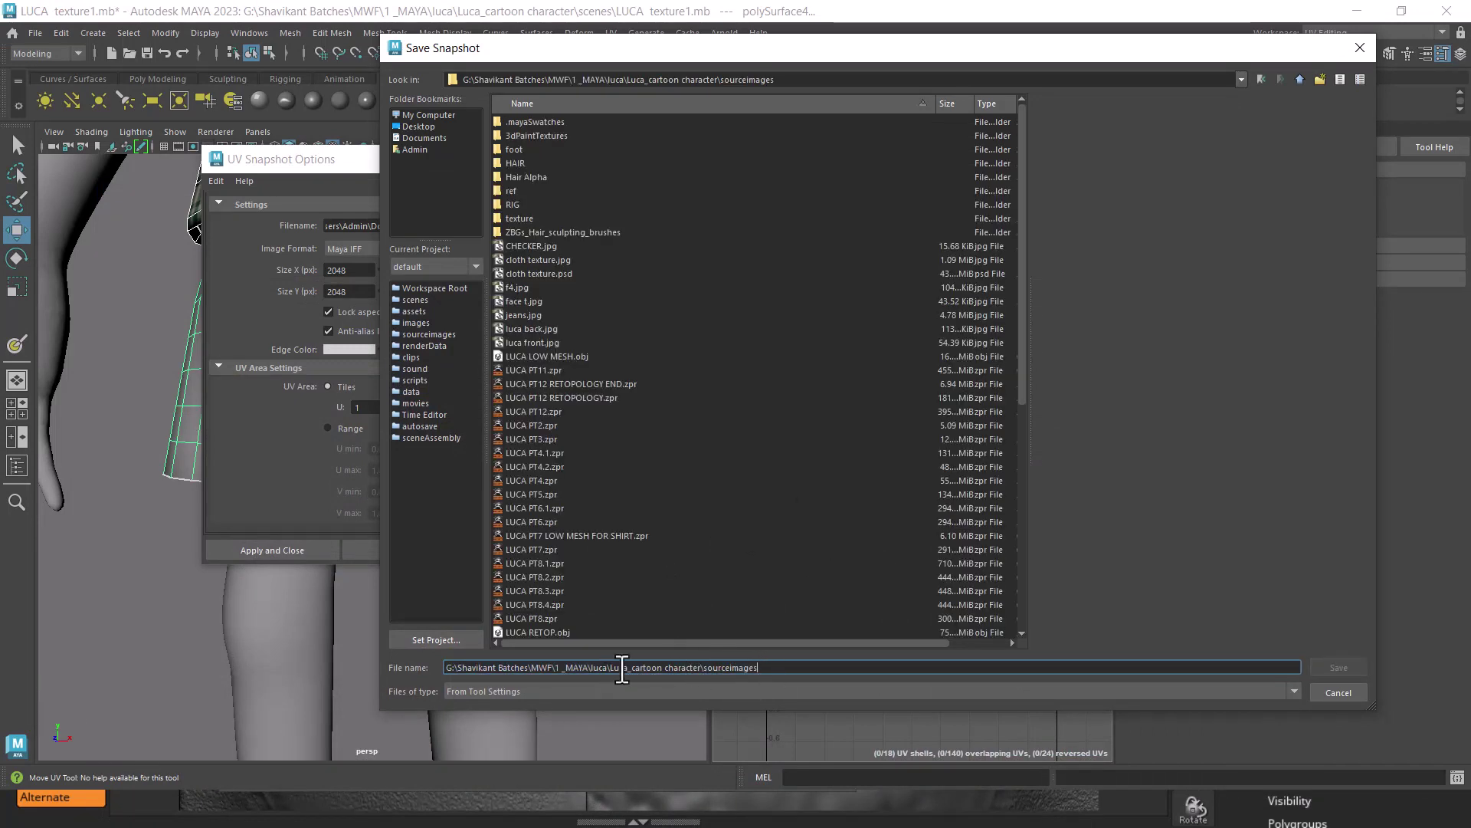
- Name the snapshot file 'cloth uv' and export it at 2048×2048
left_click_drag(786, 665, 393, 667)
type("c")
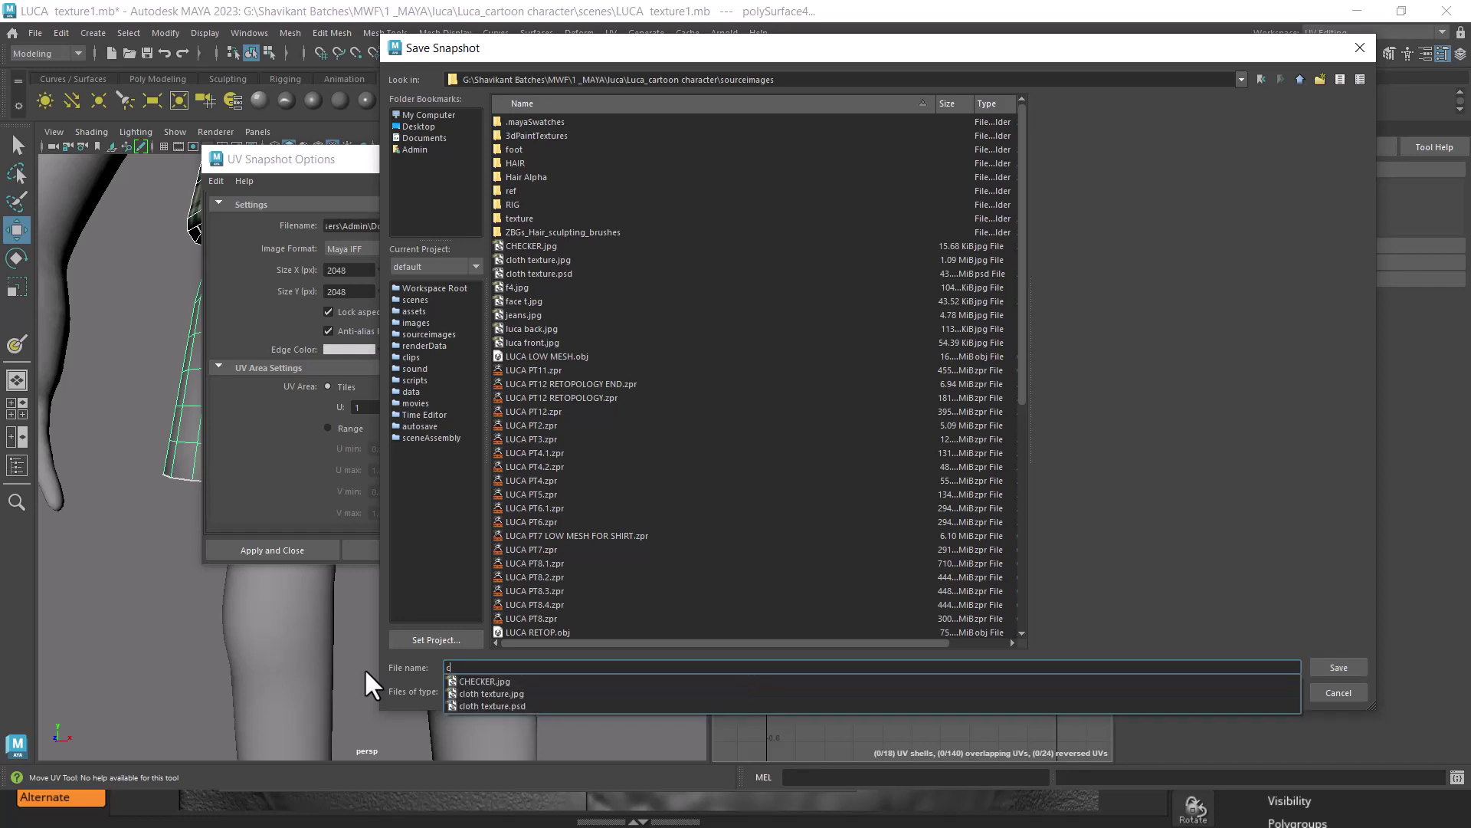
type("loth uv")
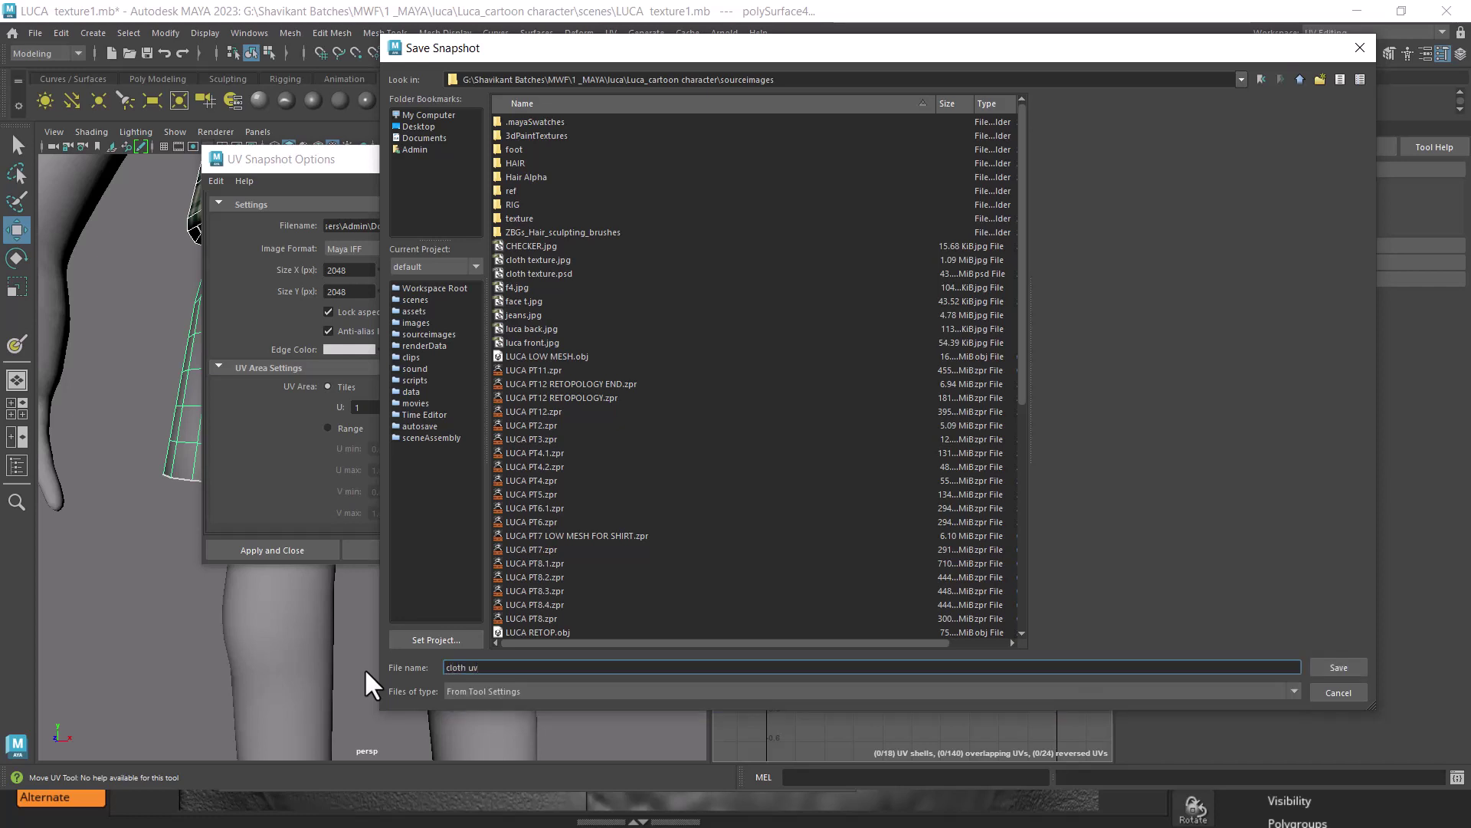
key("Return")
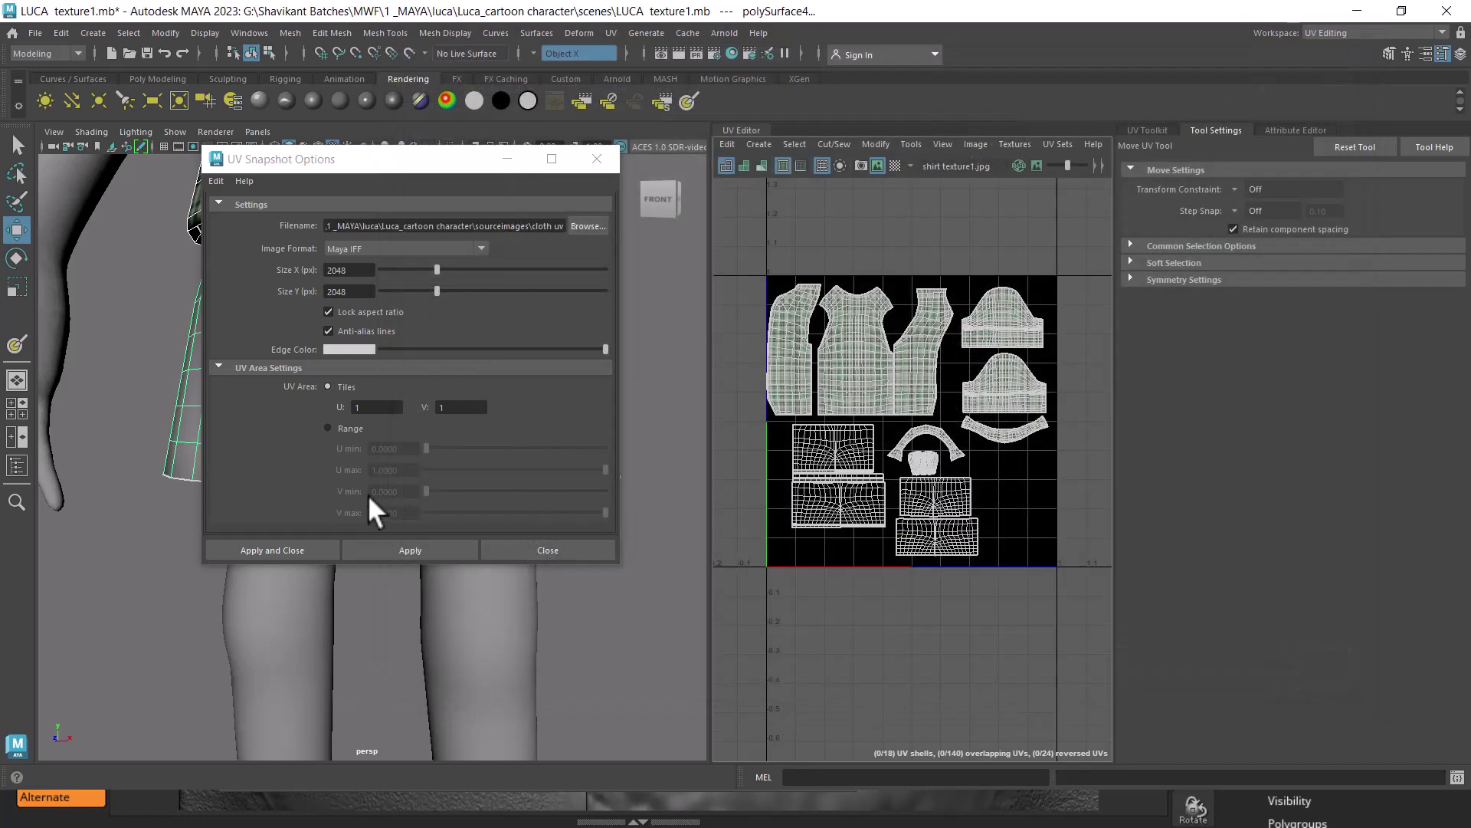
left_click(278, 550)
key("alt+Tab")
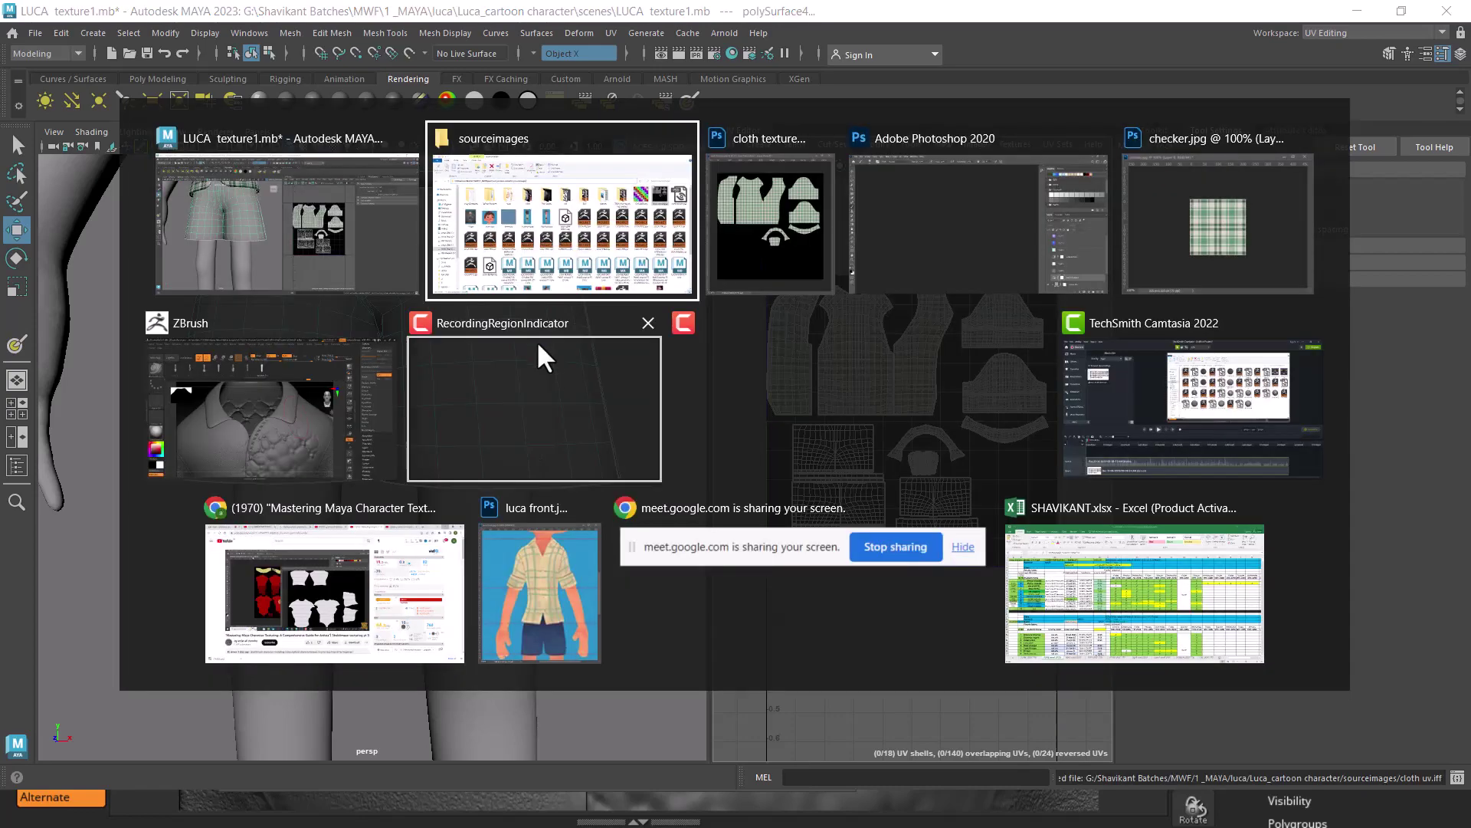
left_click(605, 237)
scroll(916, 664, "down", 5)
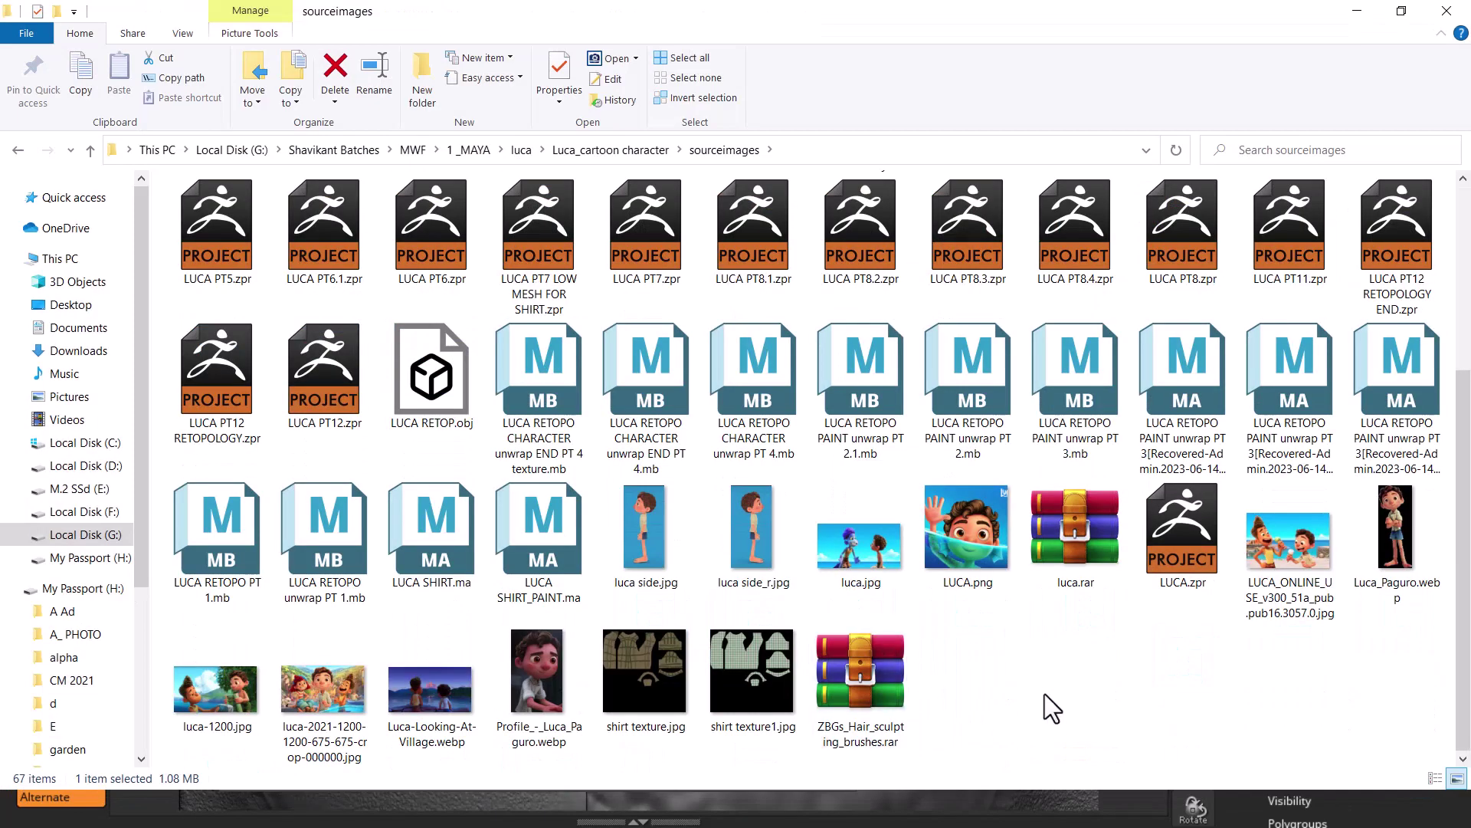
key("c")
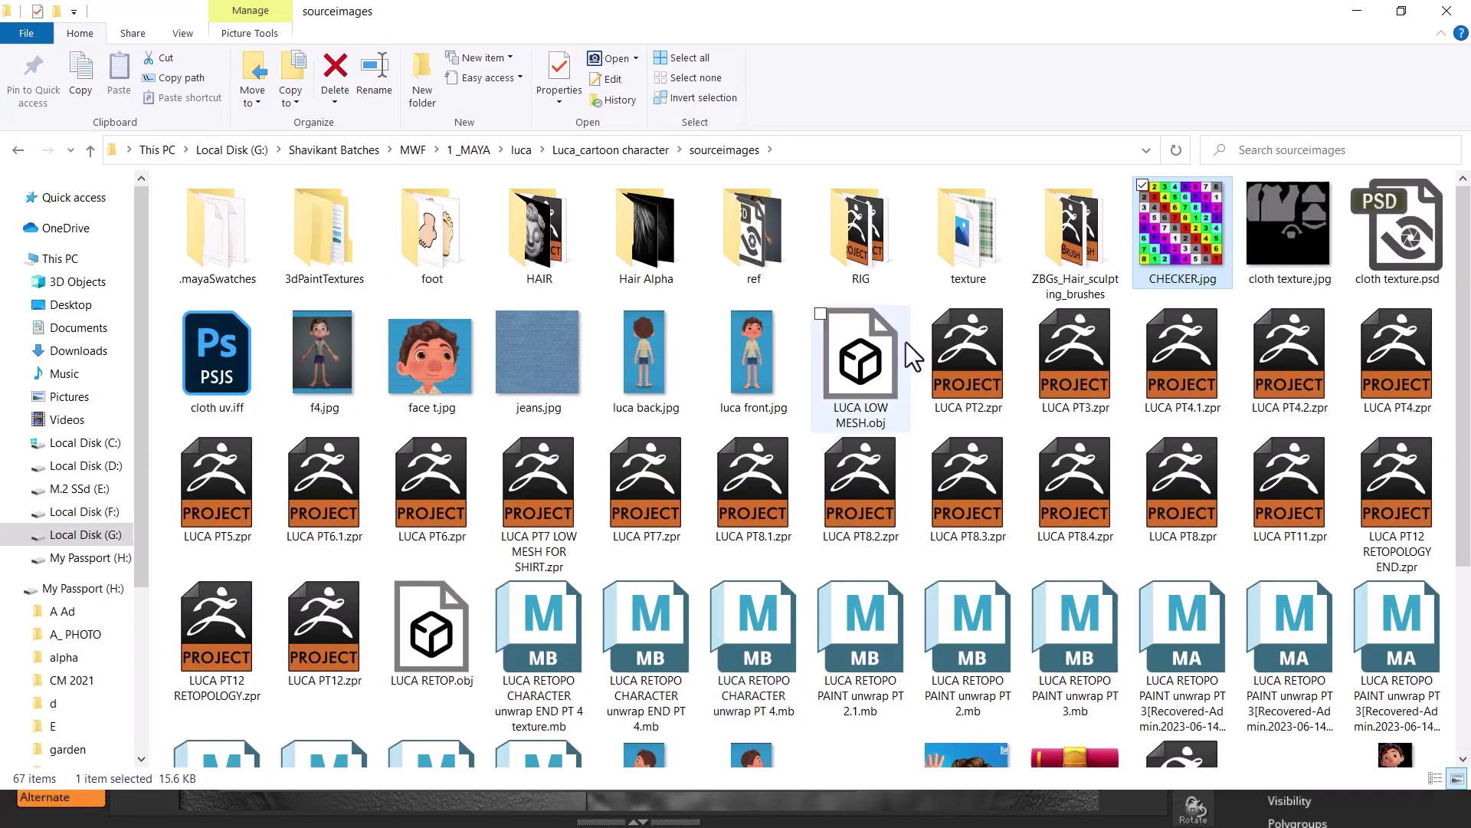
key("c")
key("c")
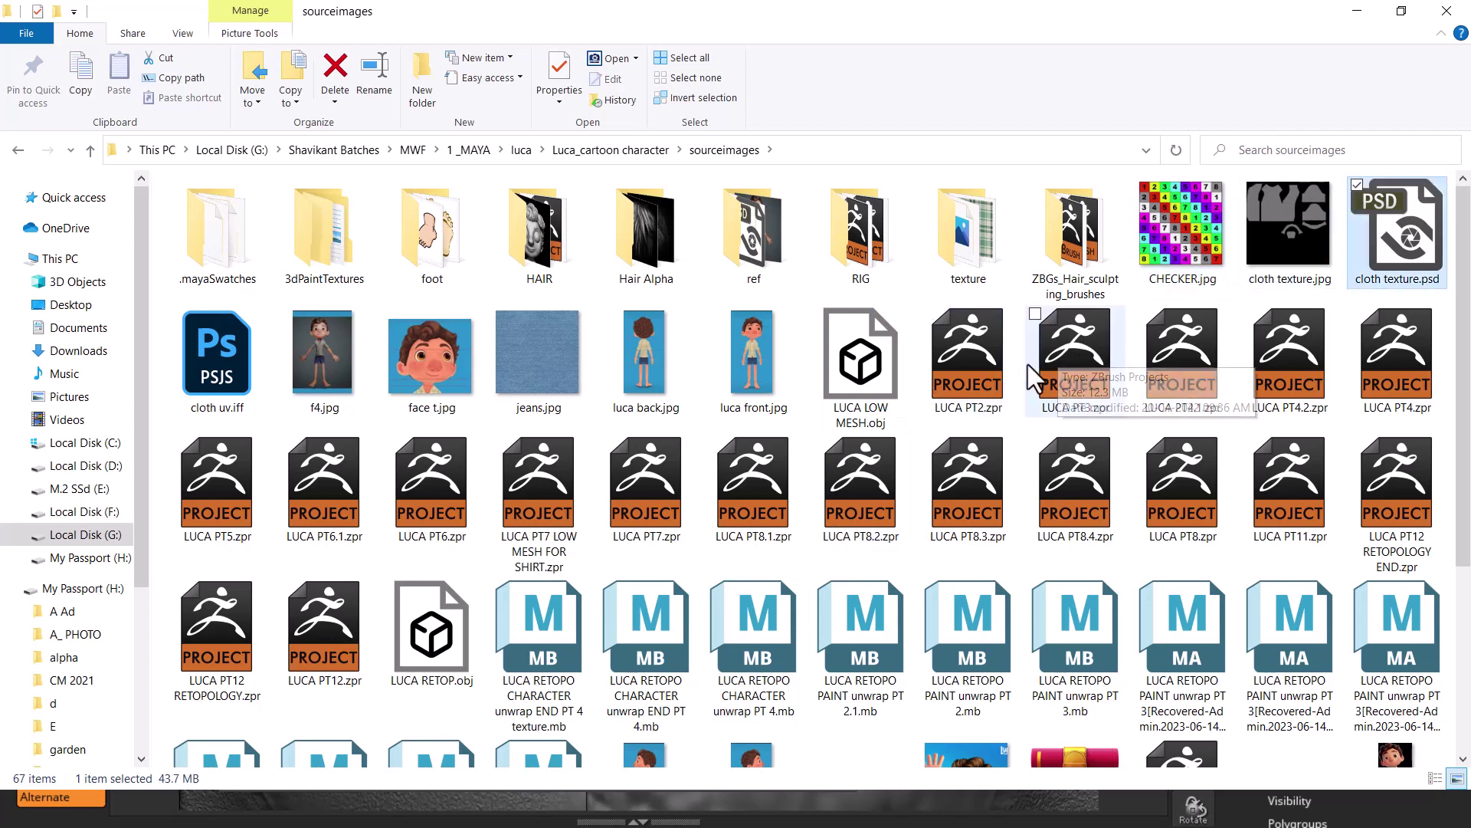
key("c")
key("c")
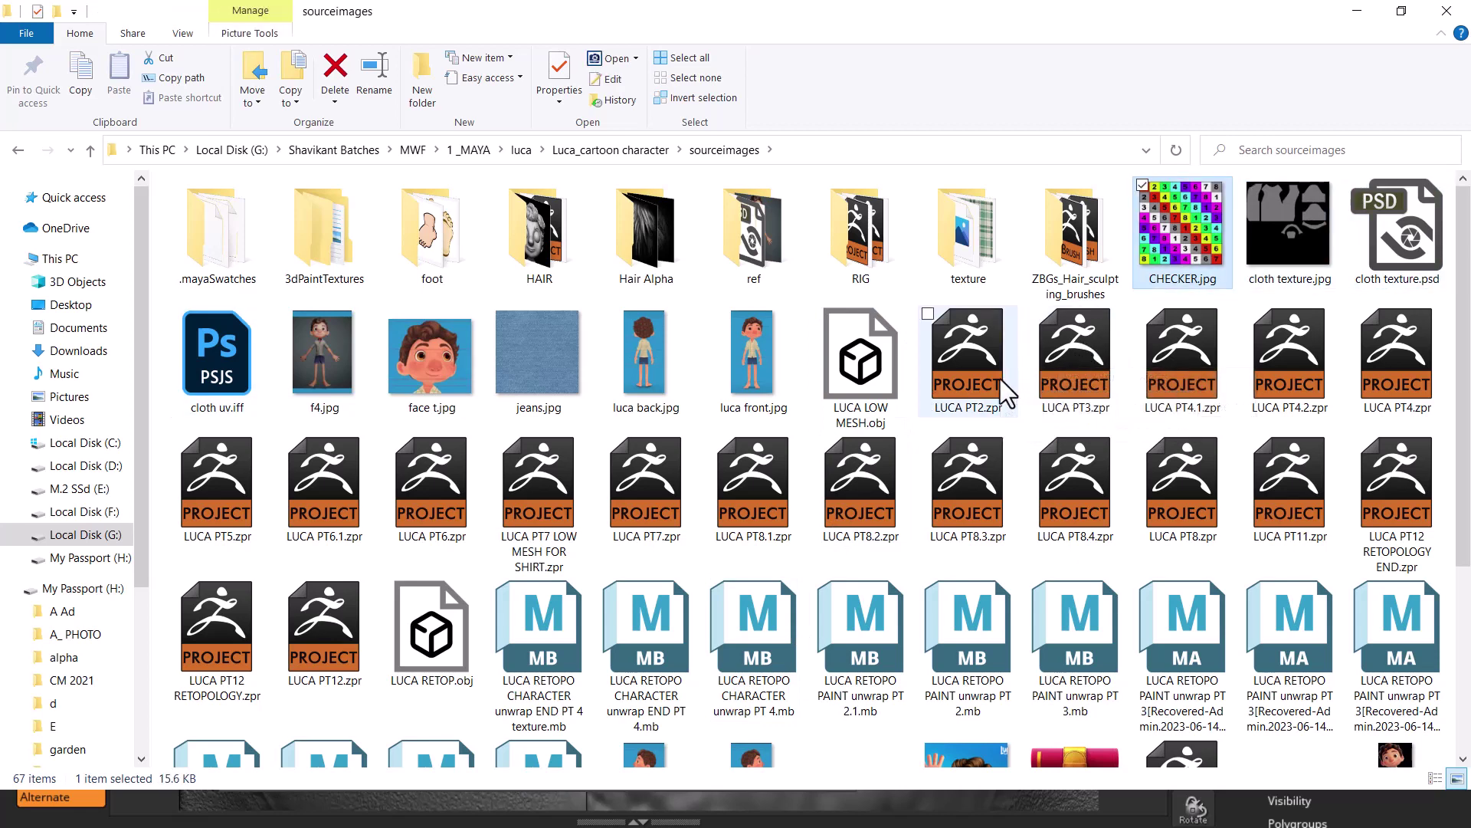
left_click(219, 351)
right_click(219, 351)
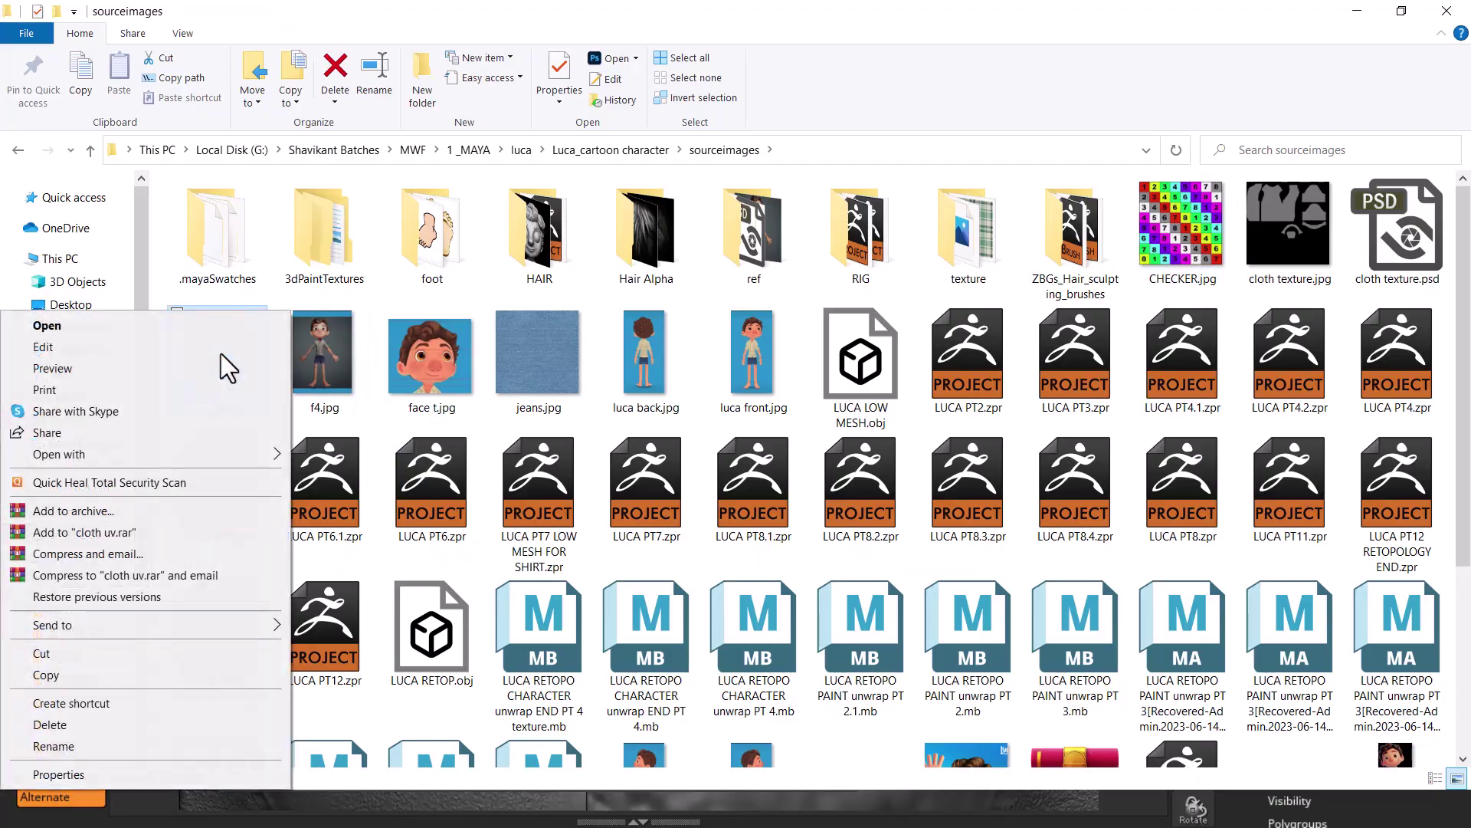
key("Escape")
key("alt+Tab")
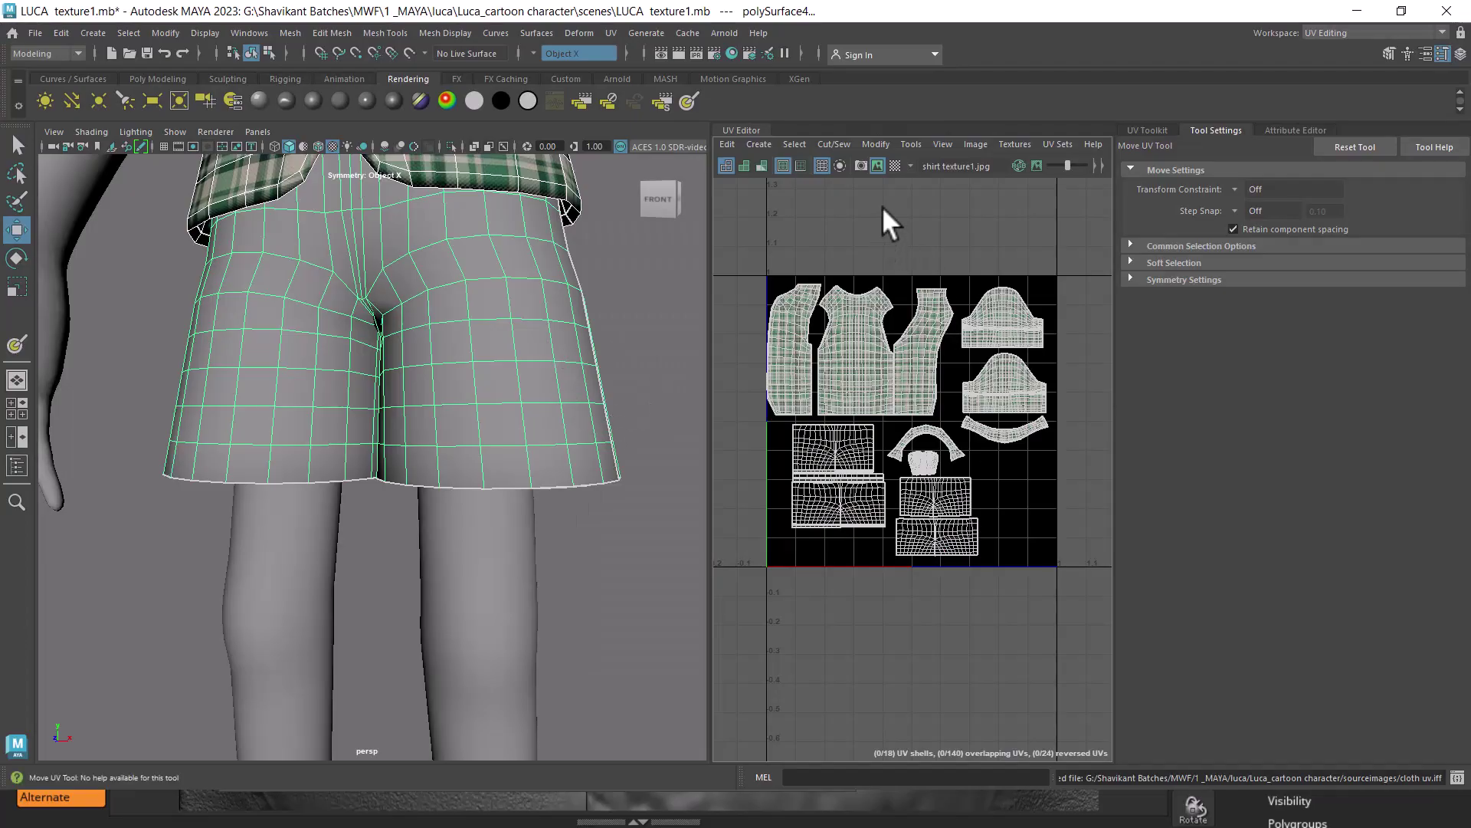
- Re-export the UV snapshot with JPEG as the image format
left_click(863, 164)
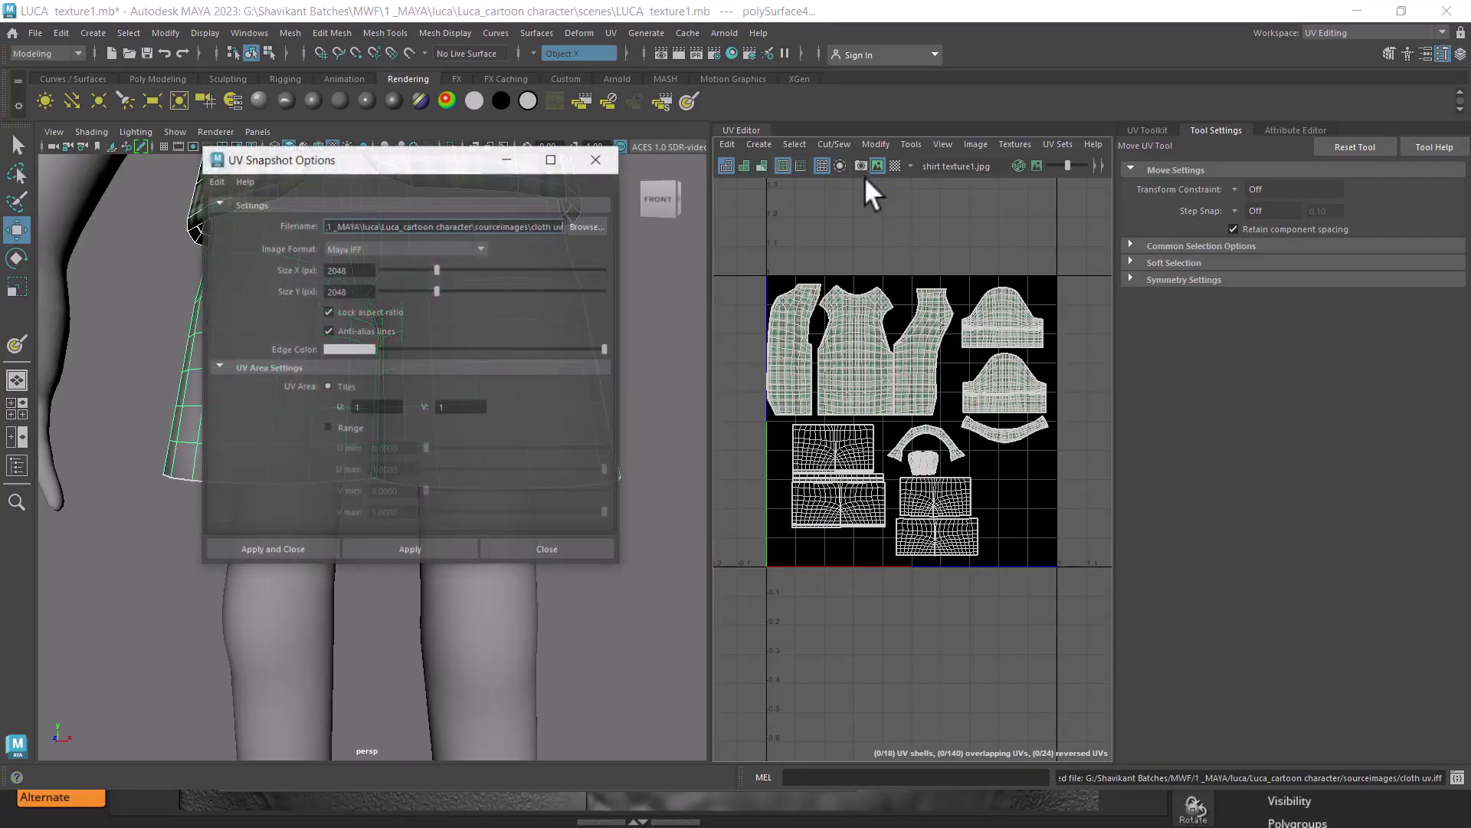
left_click(398, 247)
key("j")
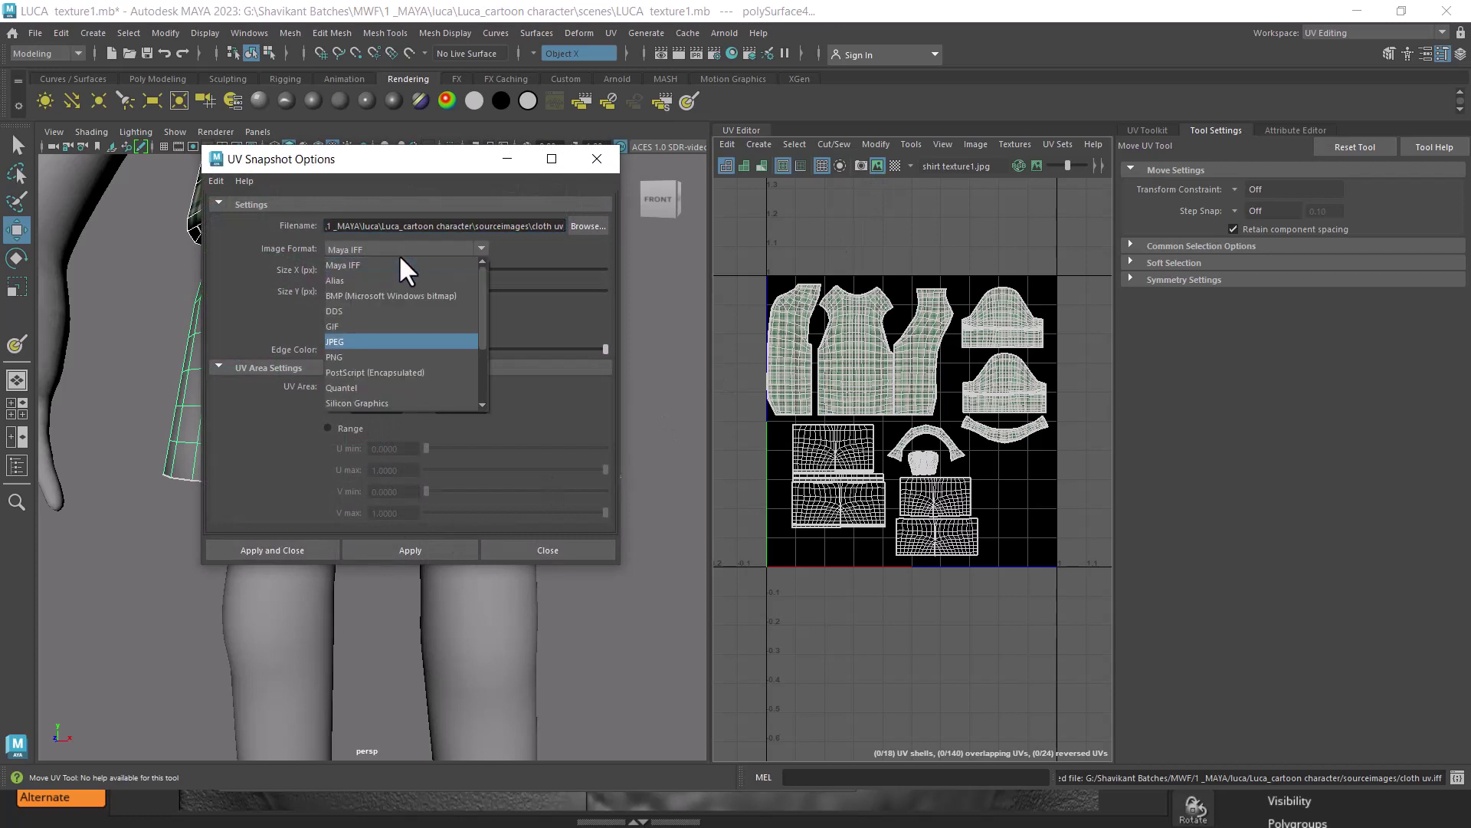
key("Return")
left_click(254, 550)
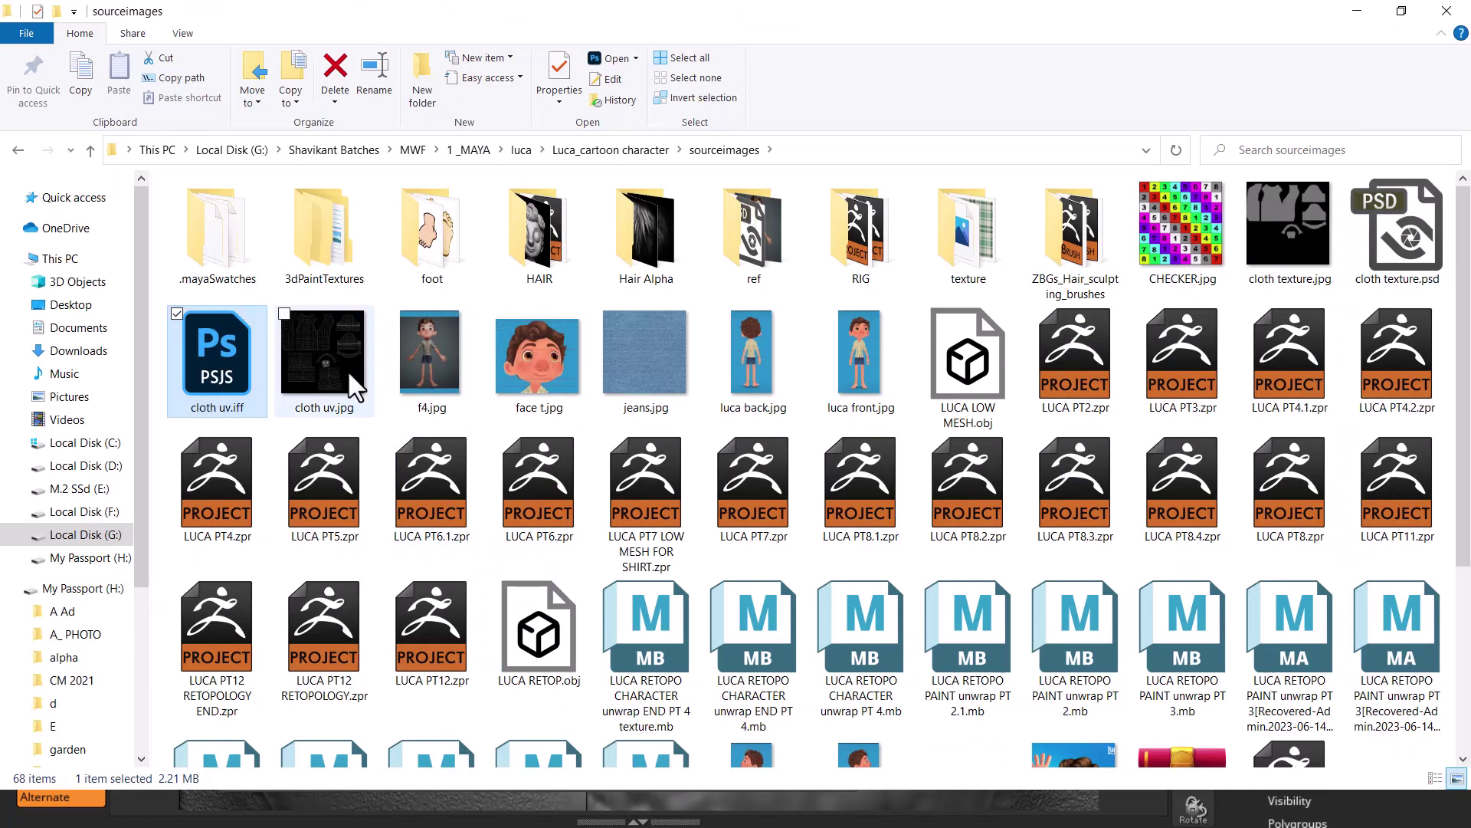
- Open cloth uv.jpg in Photoshop and float its image window
right_click(343, 364)
mouse_move(92, 285)
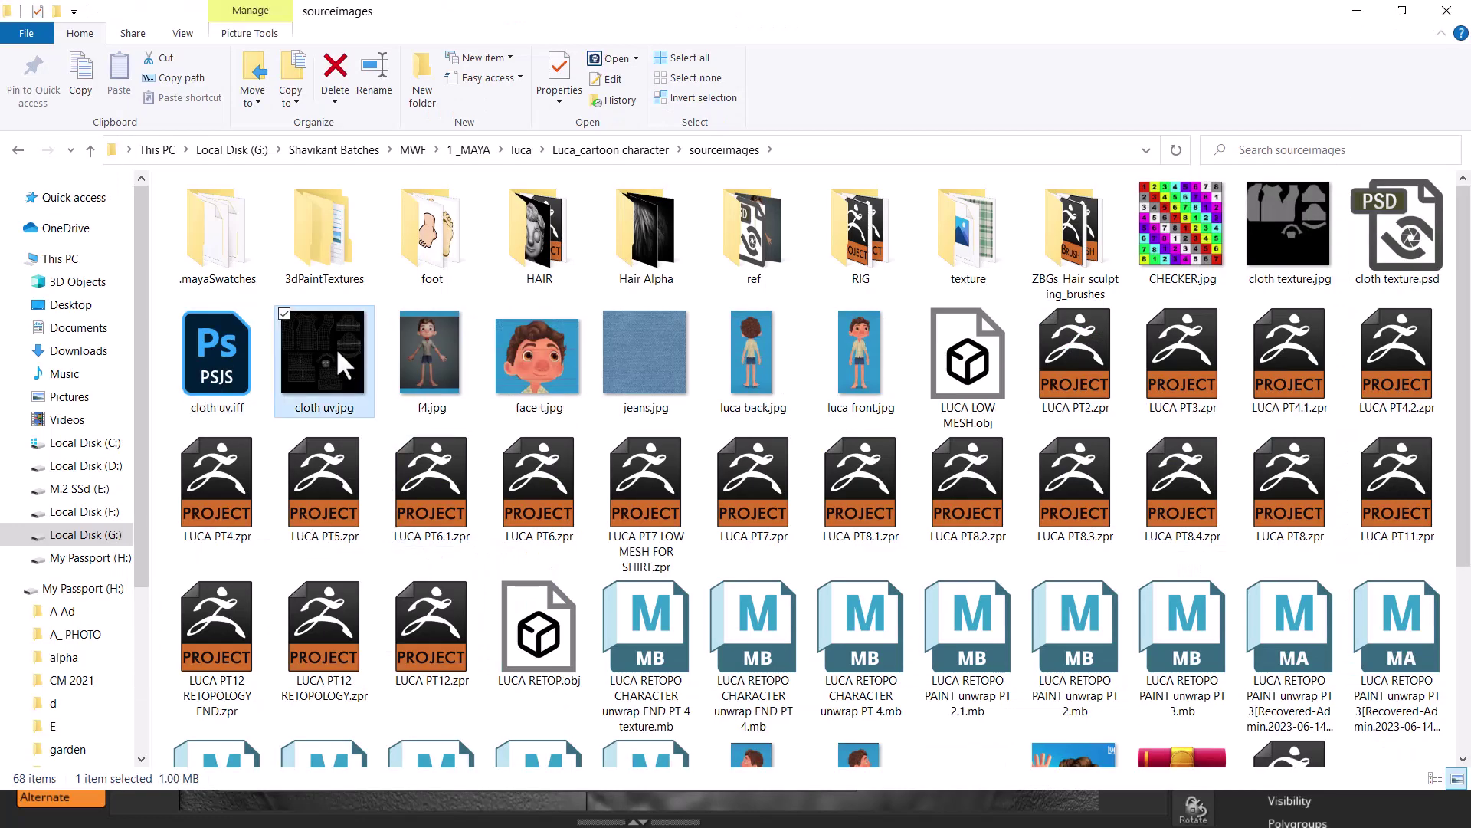
mouse_move(184, 286)
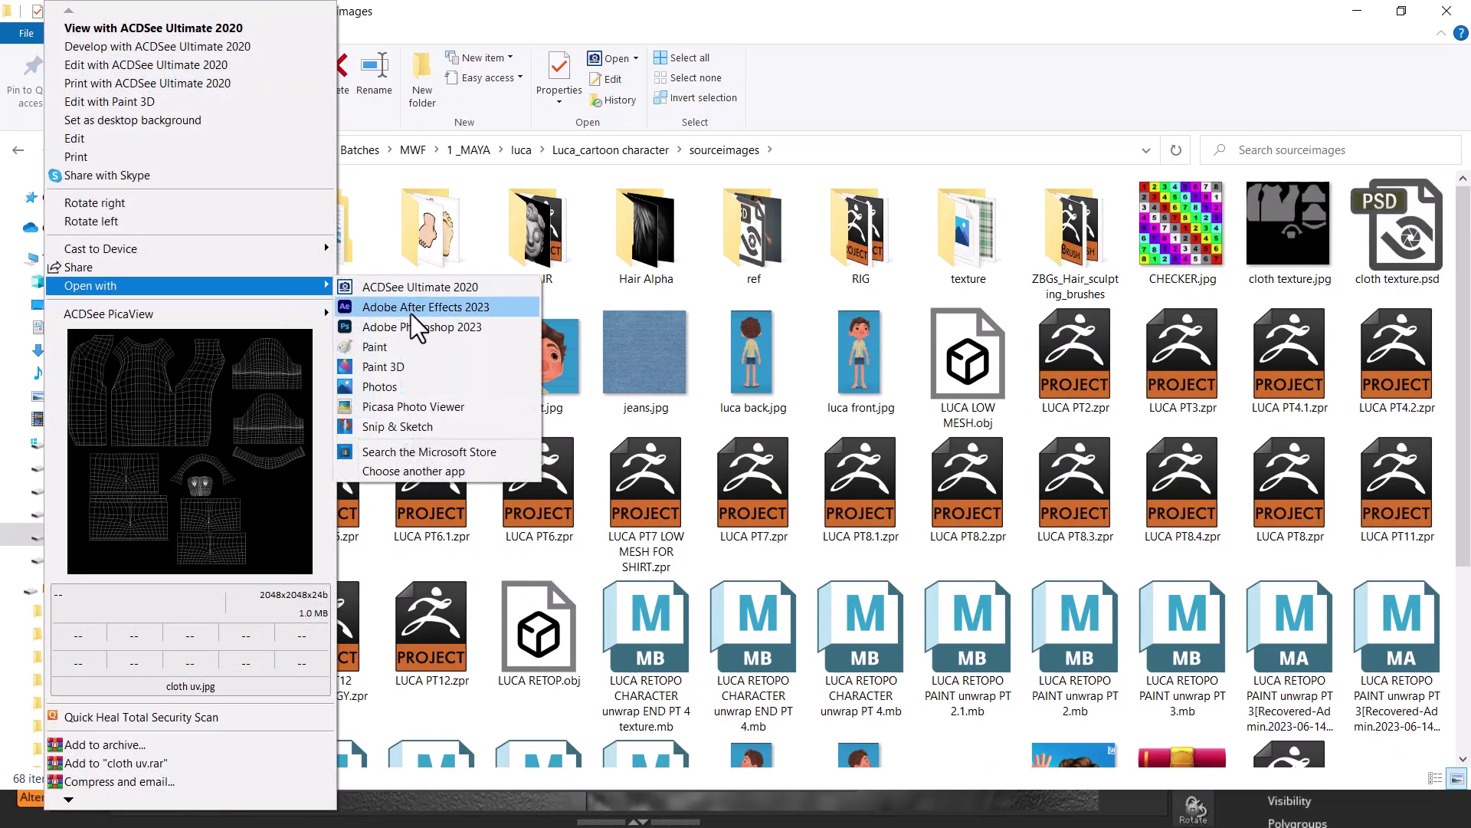
left_click(410, 328)
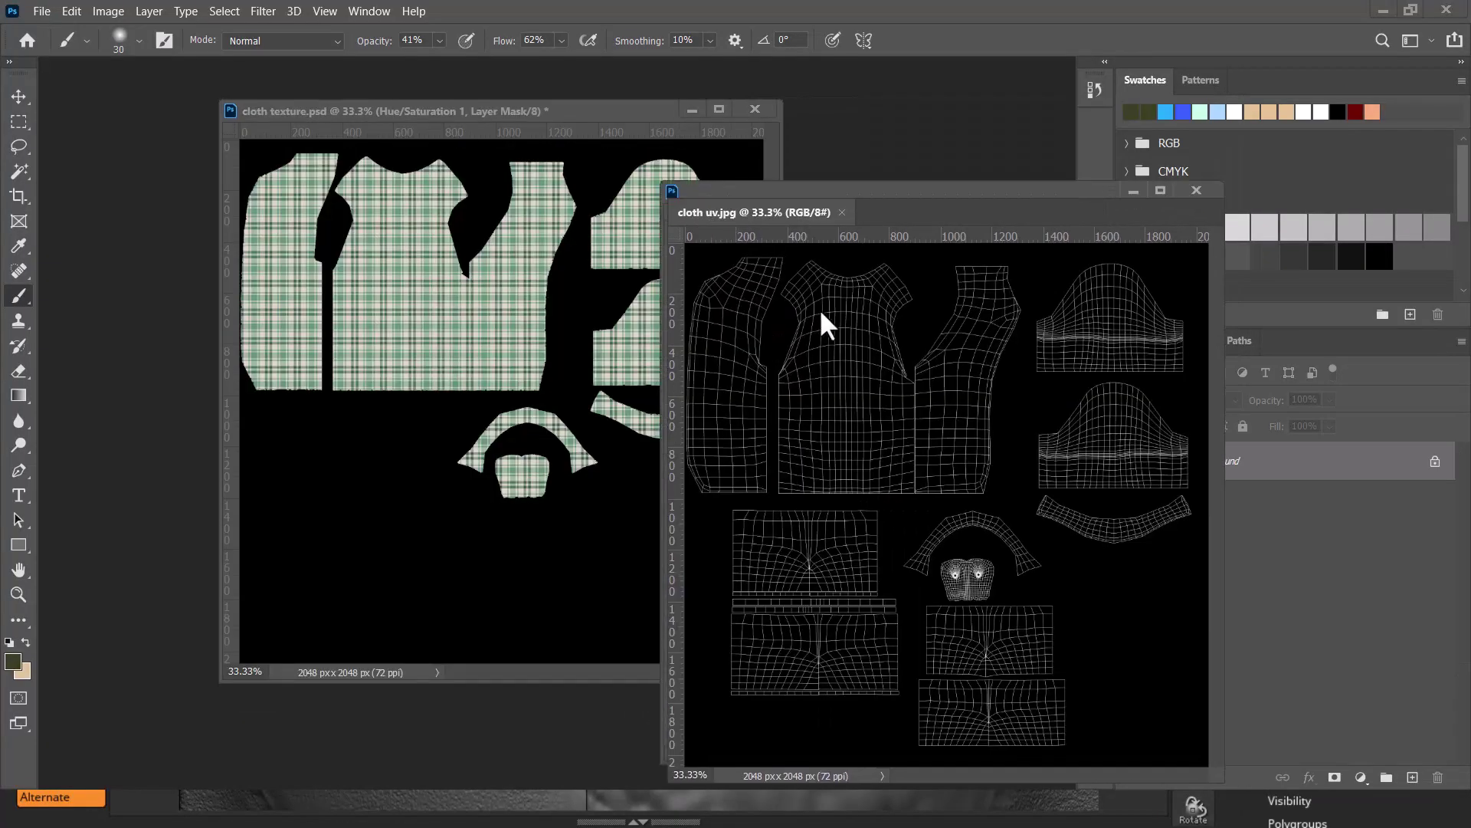
left_click_drag(593, 137, 793, 338)
- Drag the UV wireframe into cloth texture.psd as Layer 6 and enlarge the document window
key("v")
left_click_drag(871, 412, 471, 399)
left_click(1137, 193)
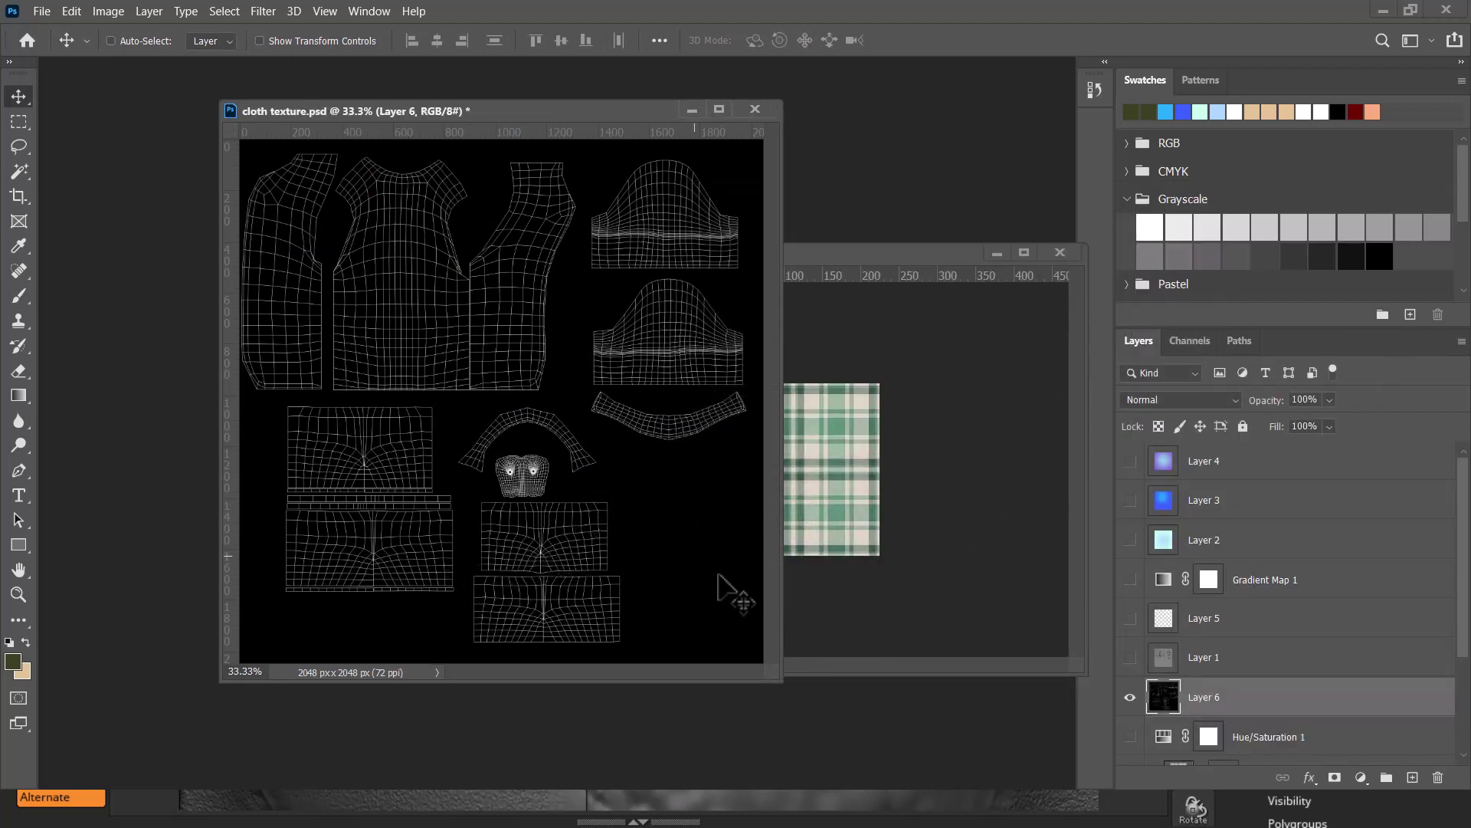
left_click_drag(778, 681, 874, 733)
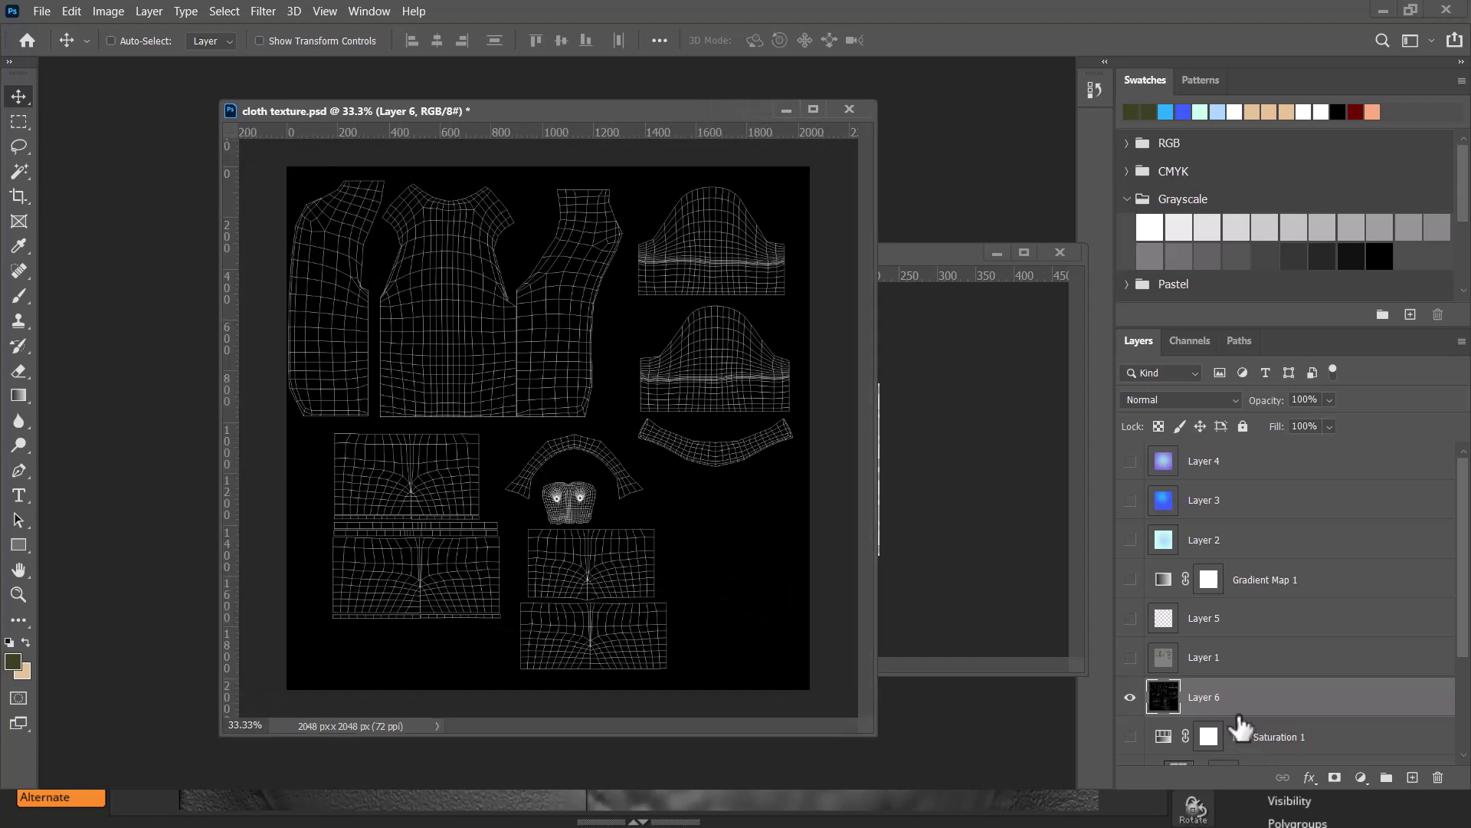
double_click(1210, 697)
type("uv")
- Name the wireframe layer 'uv', delete Layers 2–5 and Gradient Map 1, and reselect uv
key("Return")
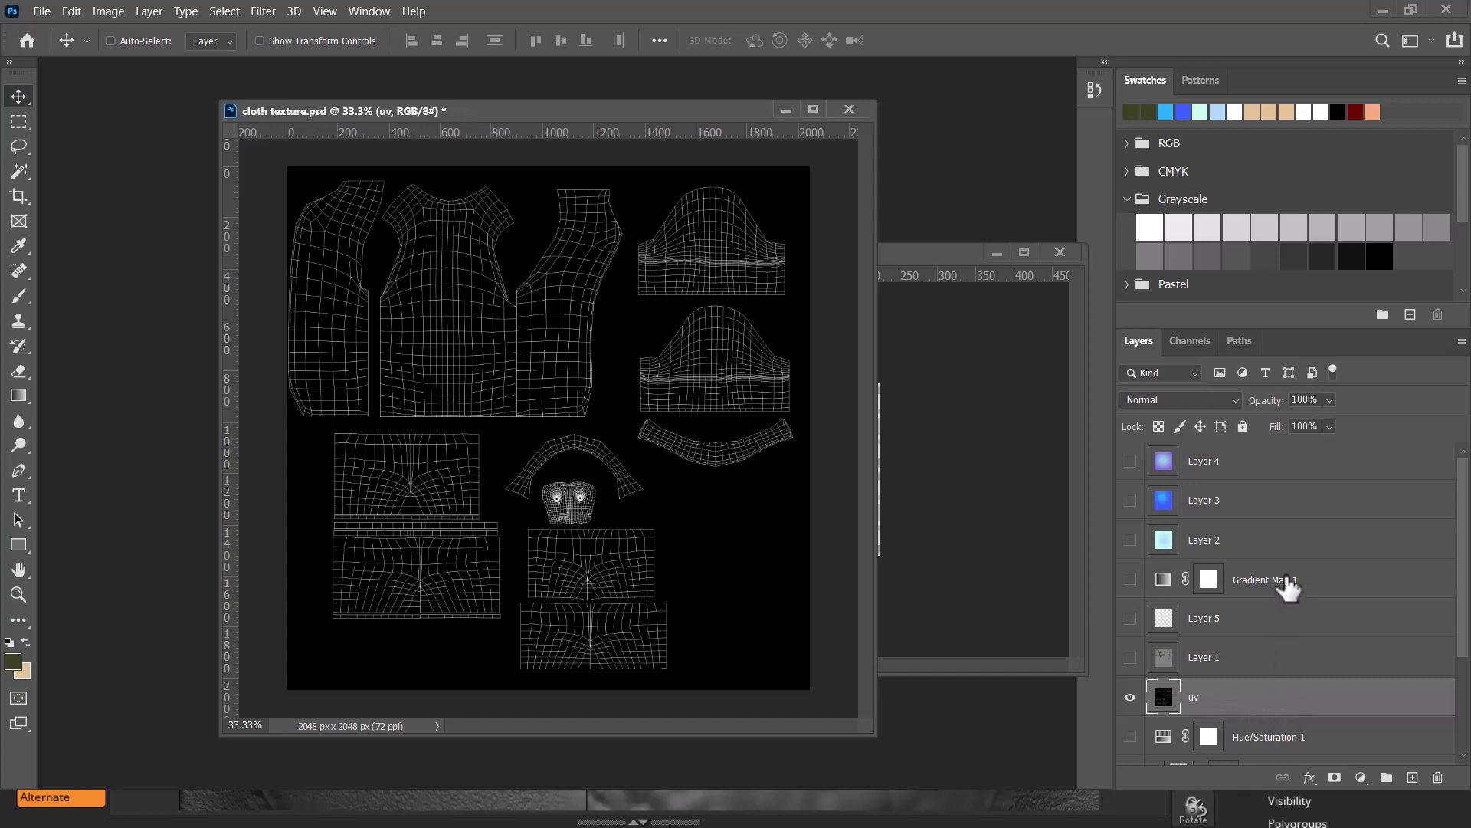
left_click(1314, 594)
left_click(1302, 619)
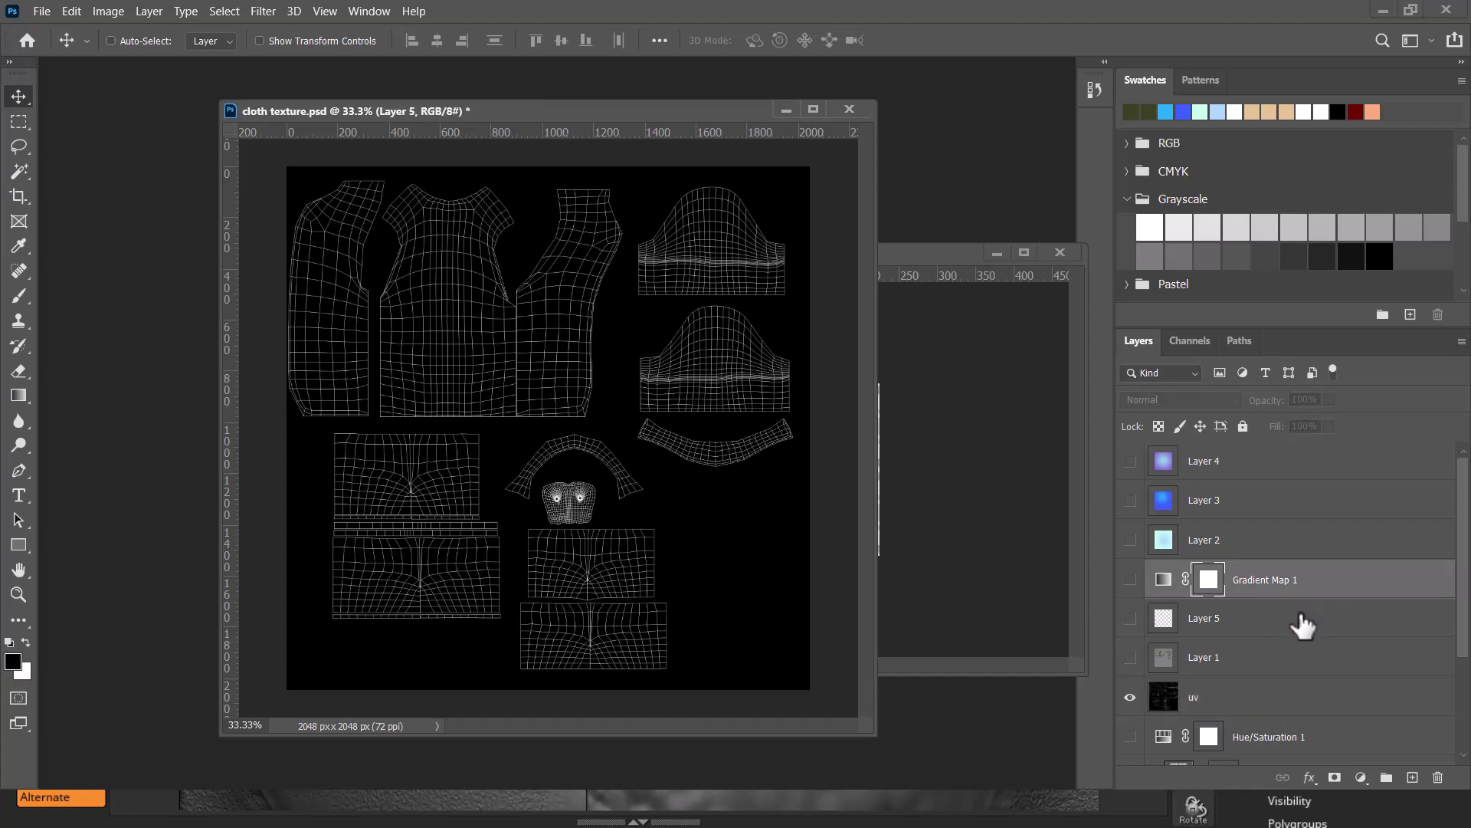
left_click(1259, 469, "shift")
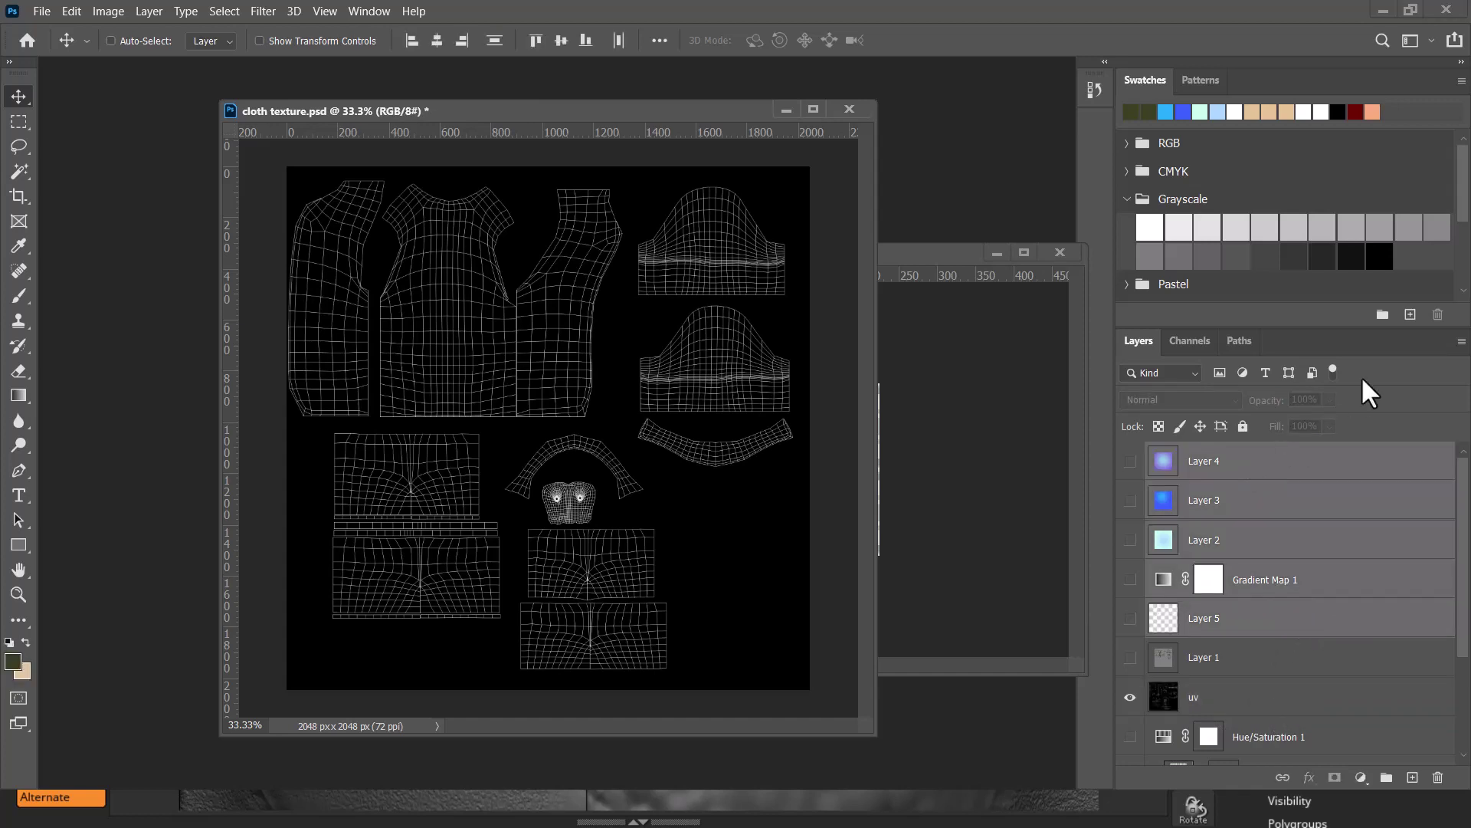
left_click(1438, 777)
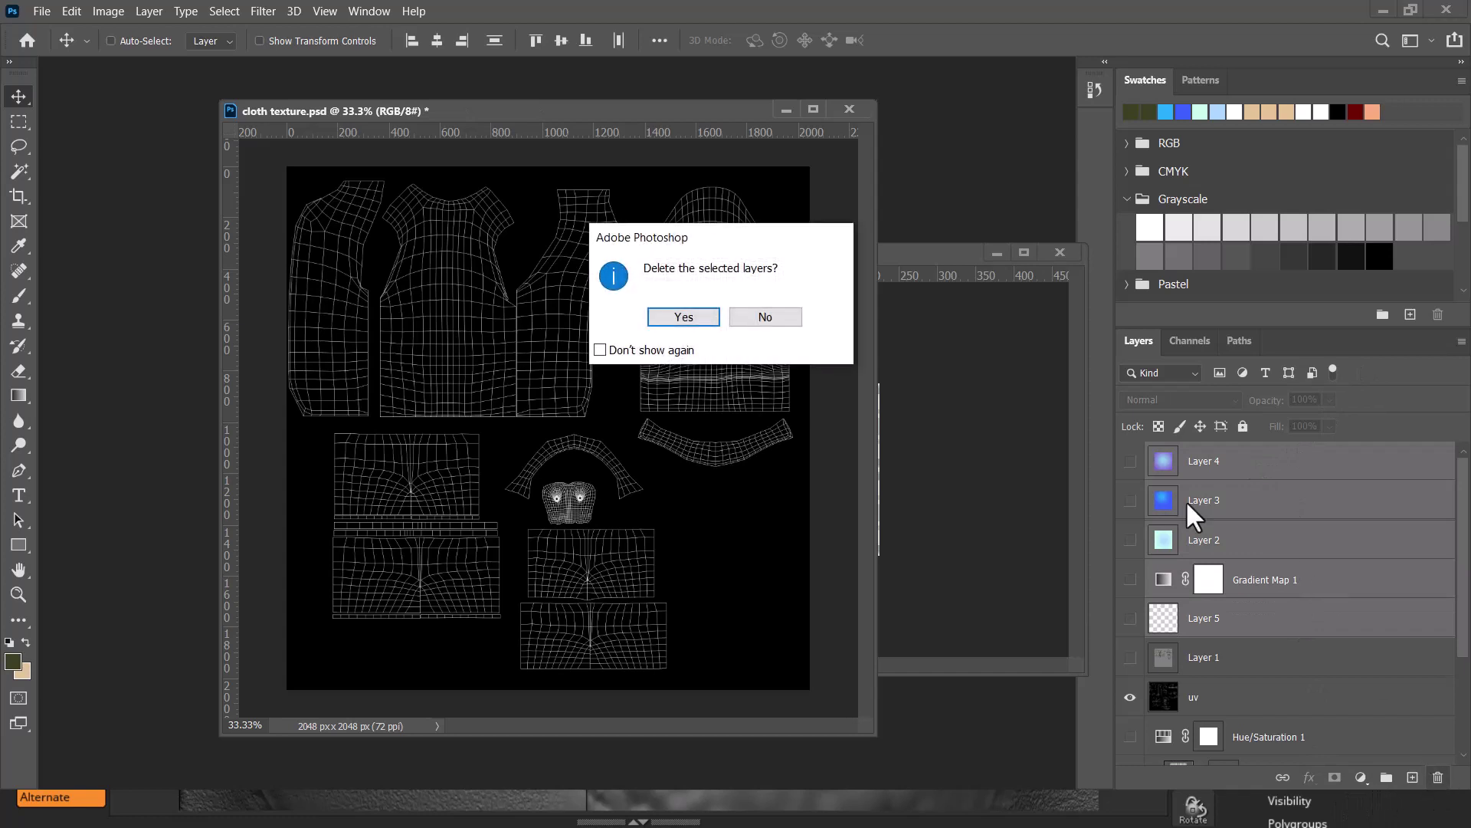
left_click(684, 317)
left_click(1287, 510)
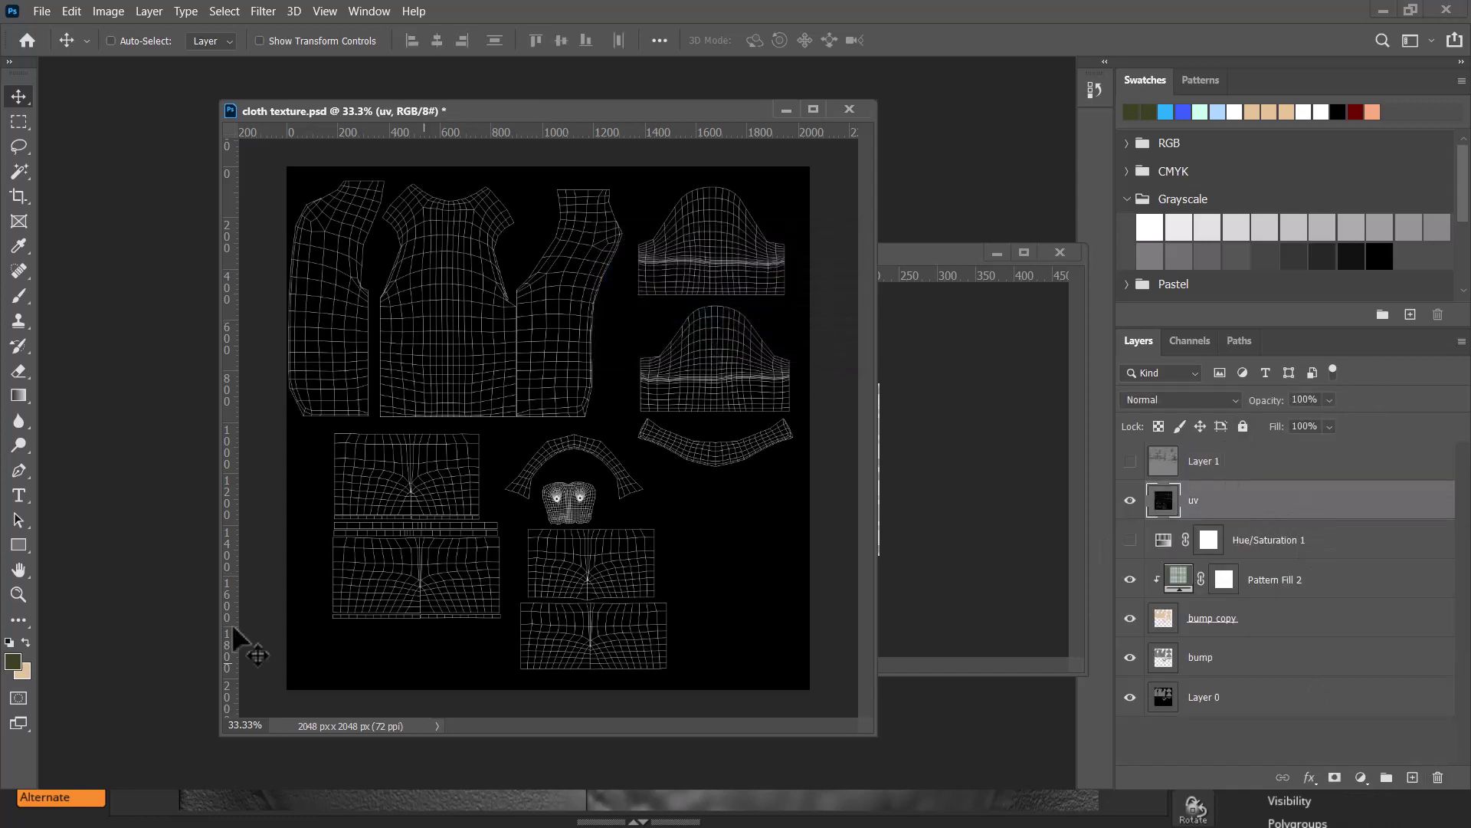
- Copy the Magic Wand–selected black background to a new Layer 2 and show it alone
left_click(20, 171)
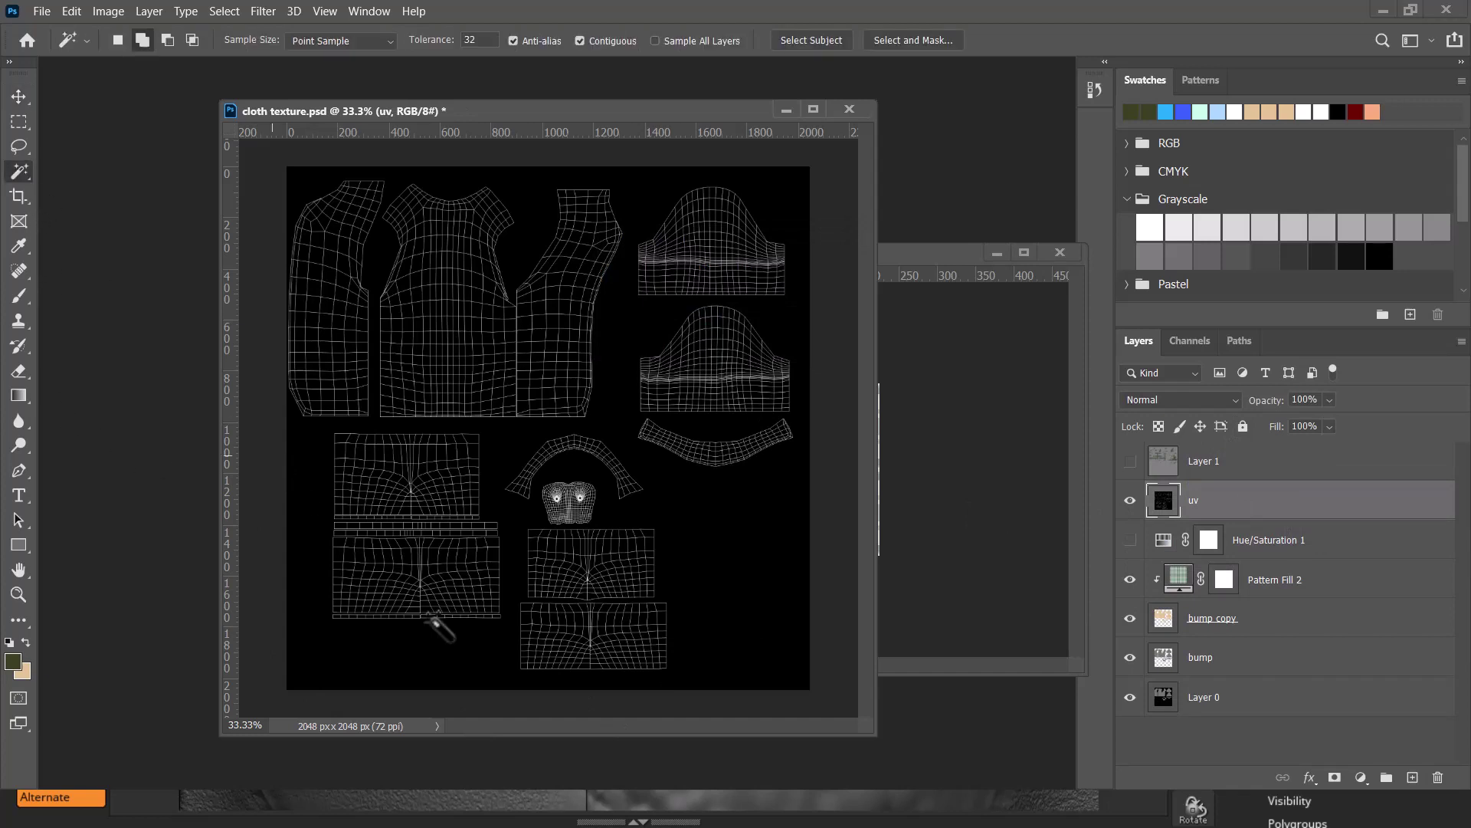
left_click(312, 480)
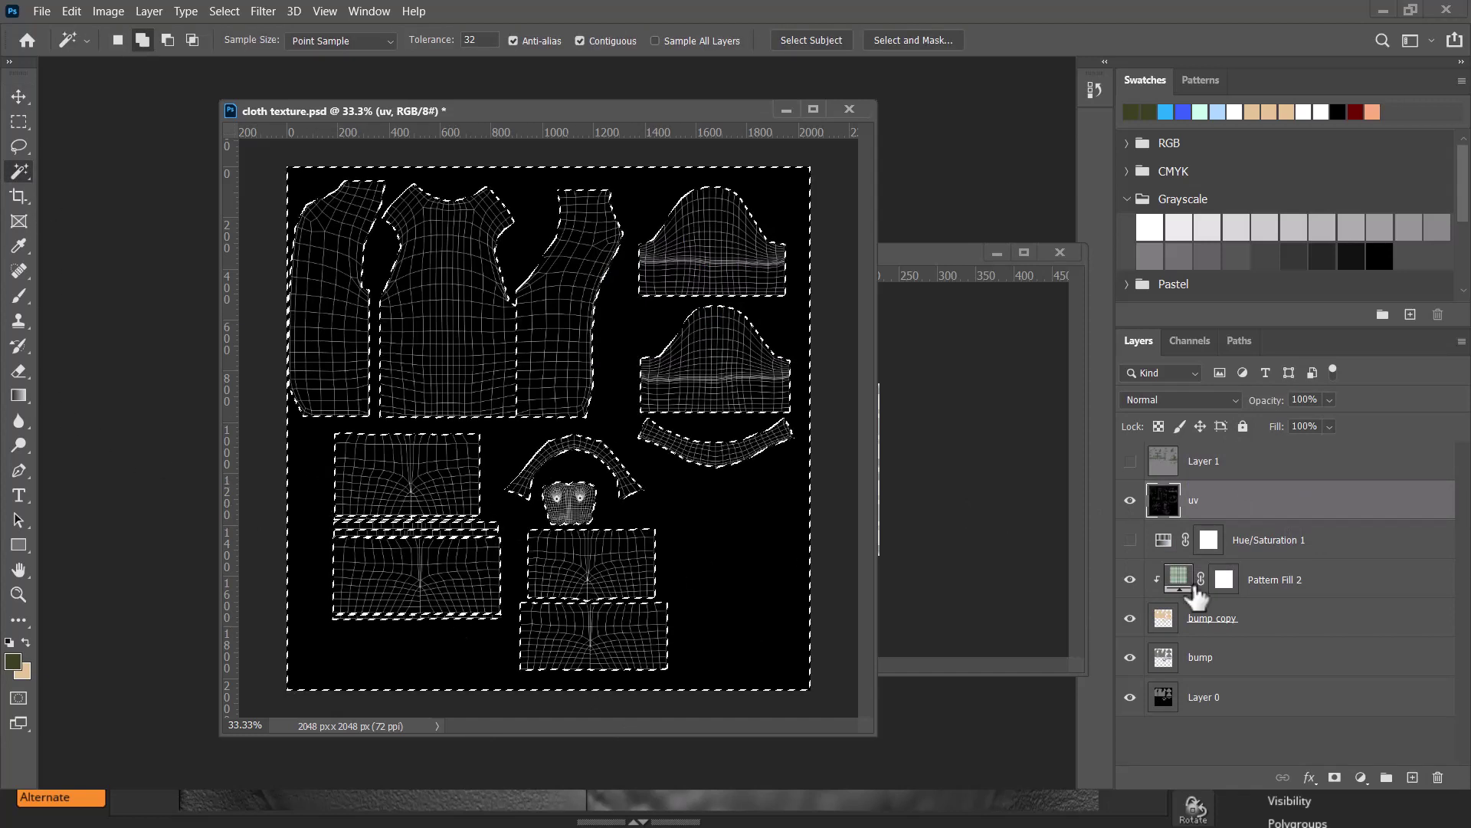
key("ctrl+j")
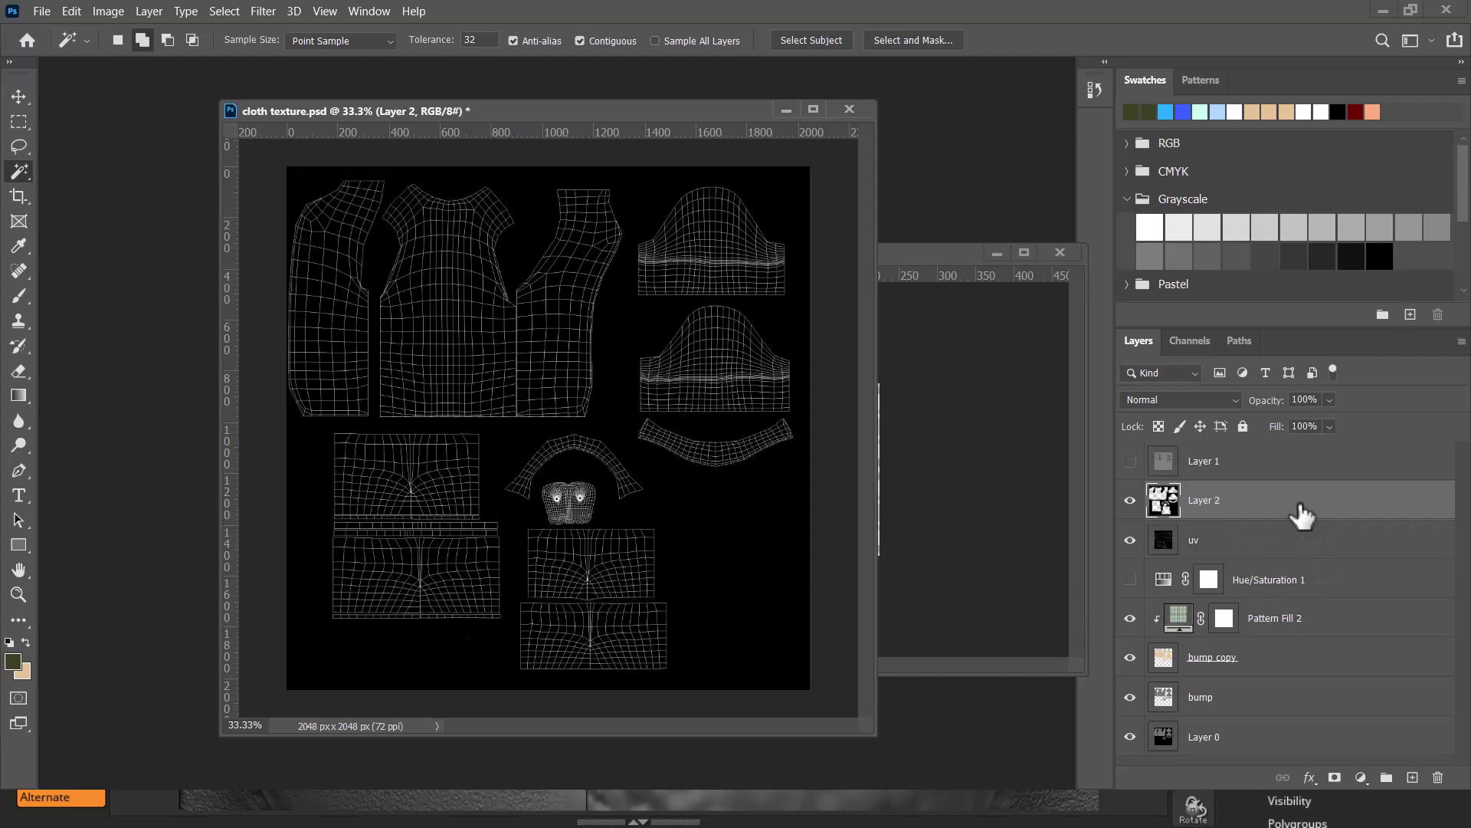
left_click(1130, 540)
left_click(1165, 502, "ctrl")
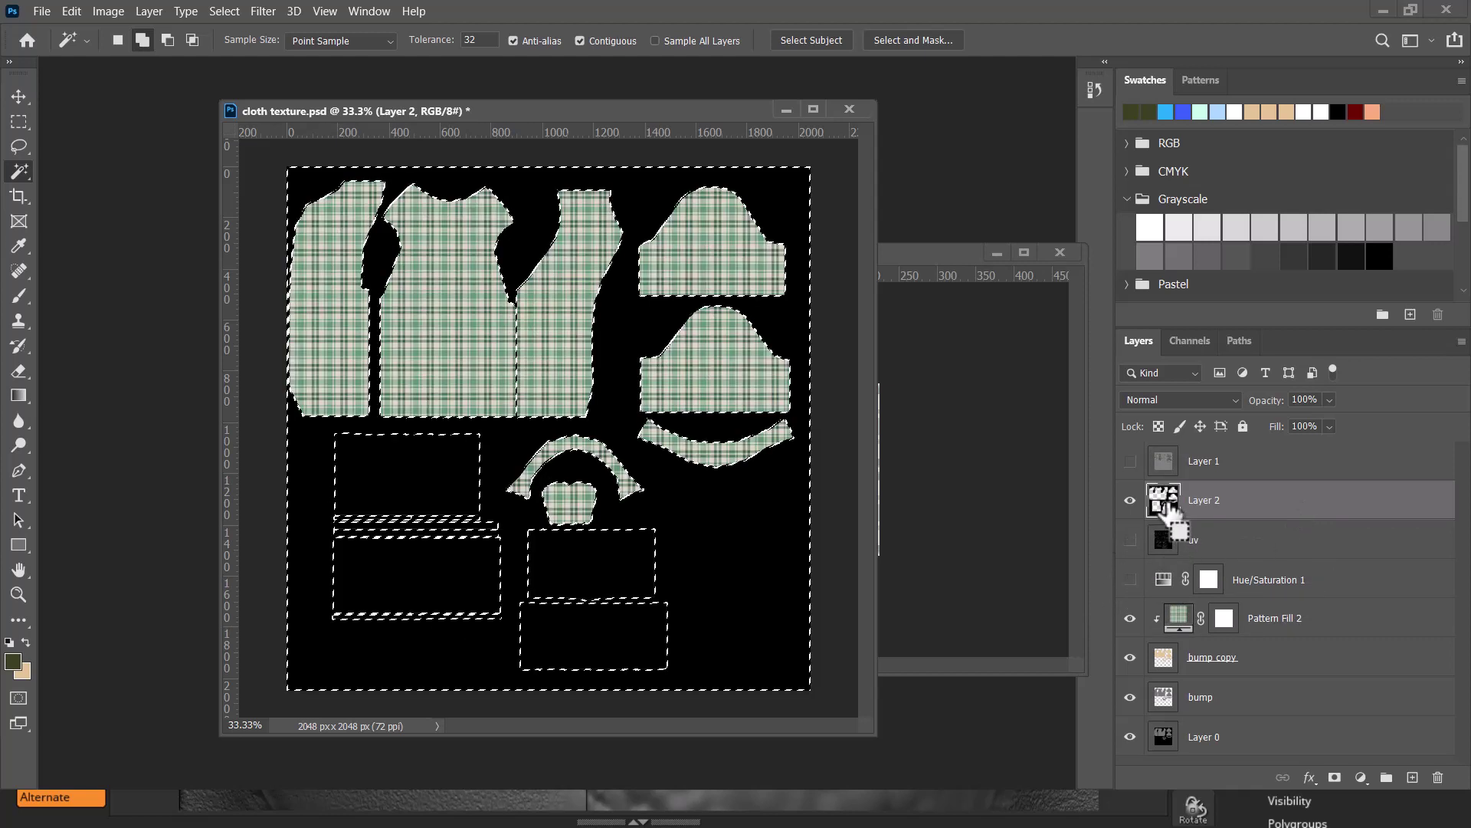
key("ctrl+d")
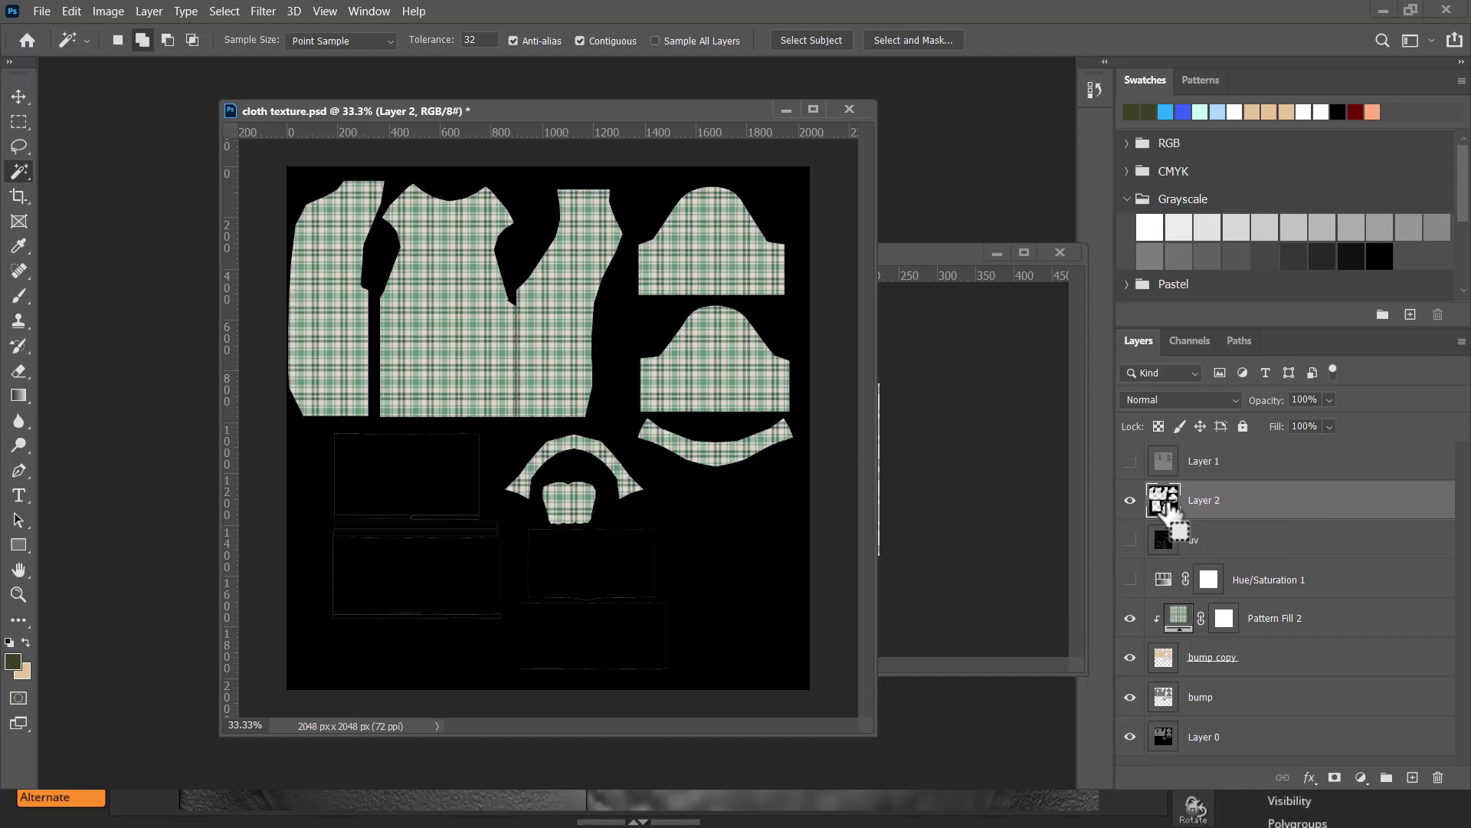
key("ctrl+0")
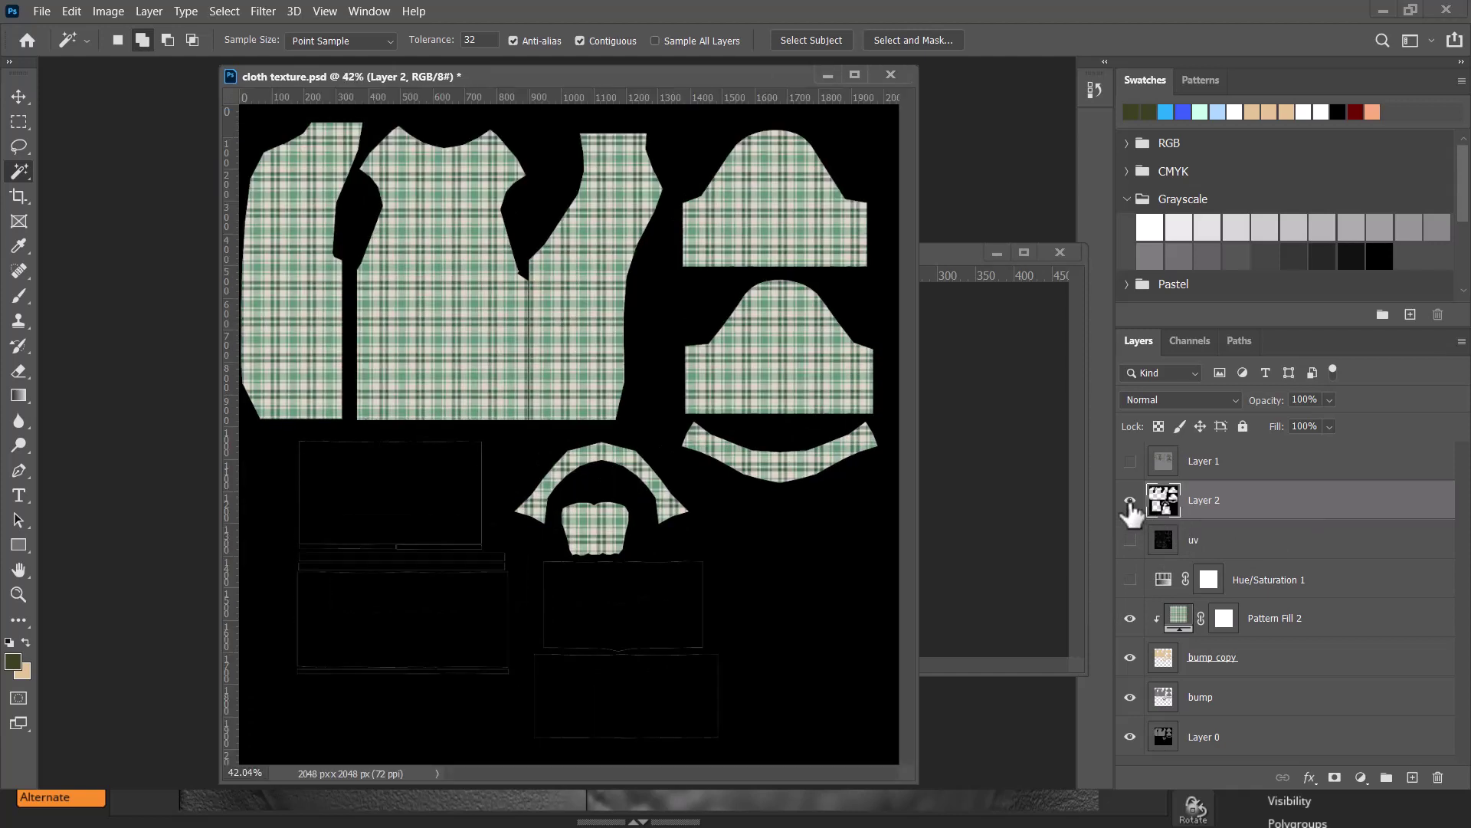
left_click(1129, 500)
left_click(1129, 500, "alt")
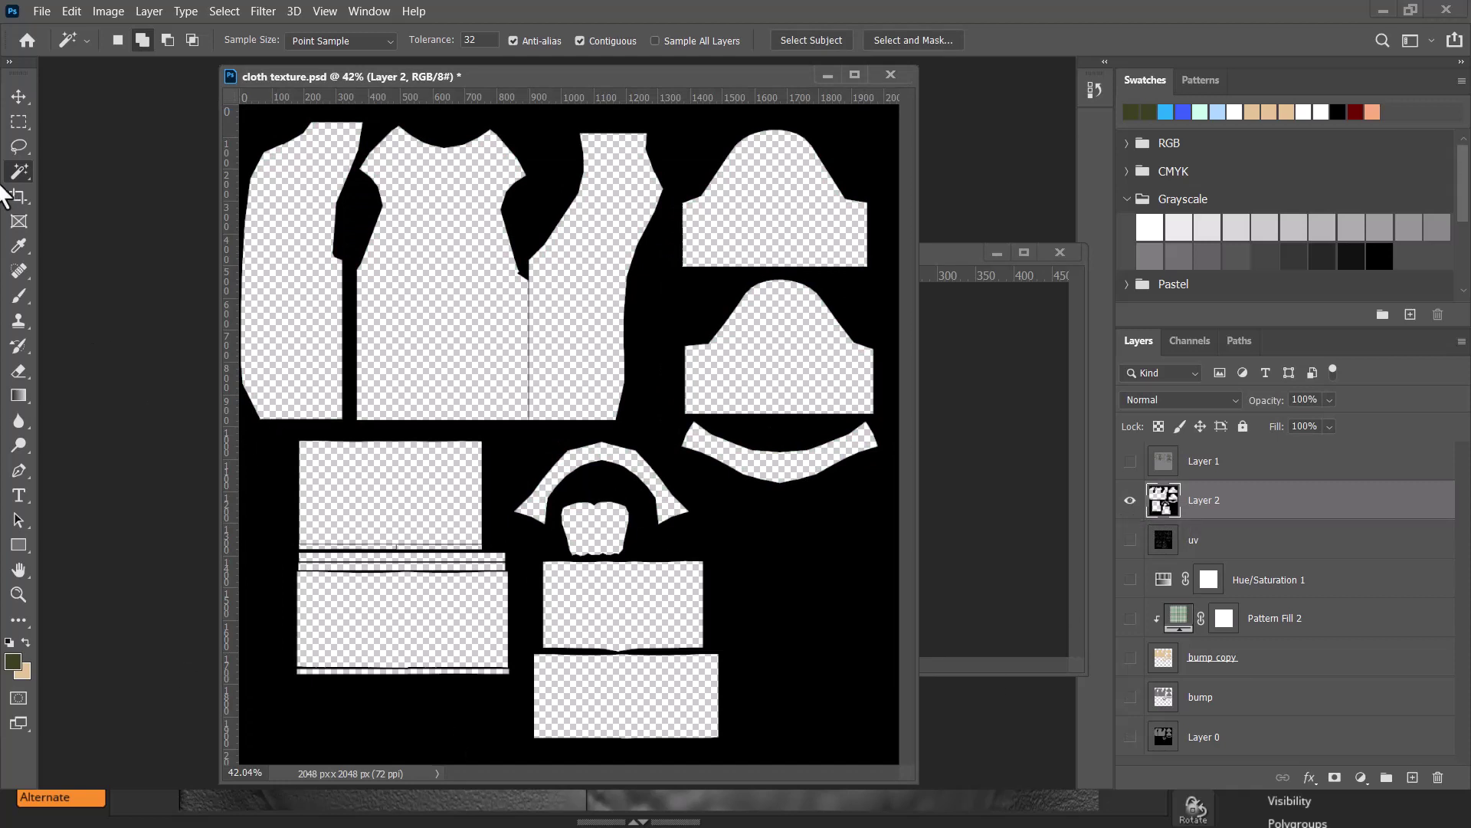
- Select the four rectangular shorts shells on the UV layout
left_click(355, 481)
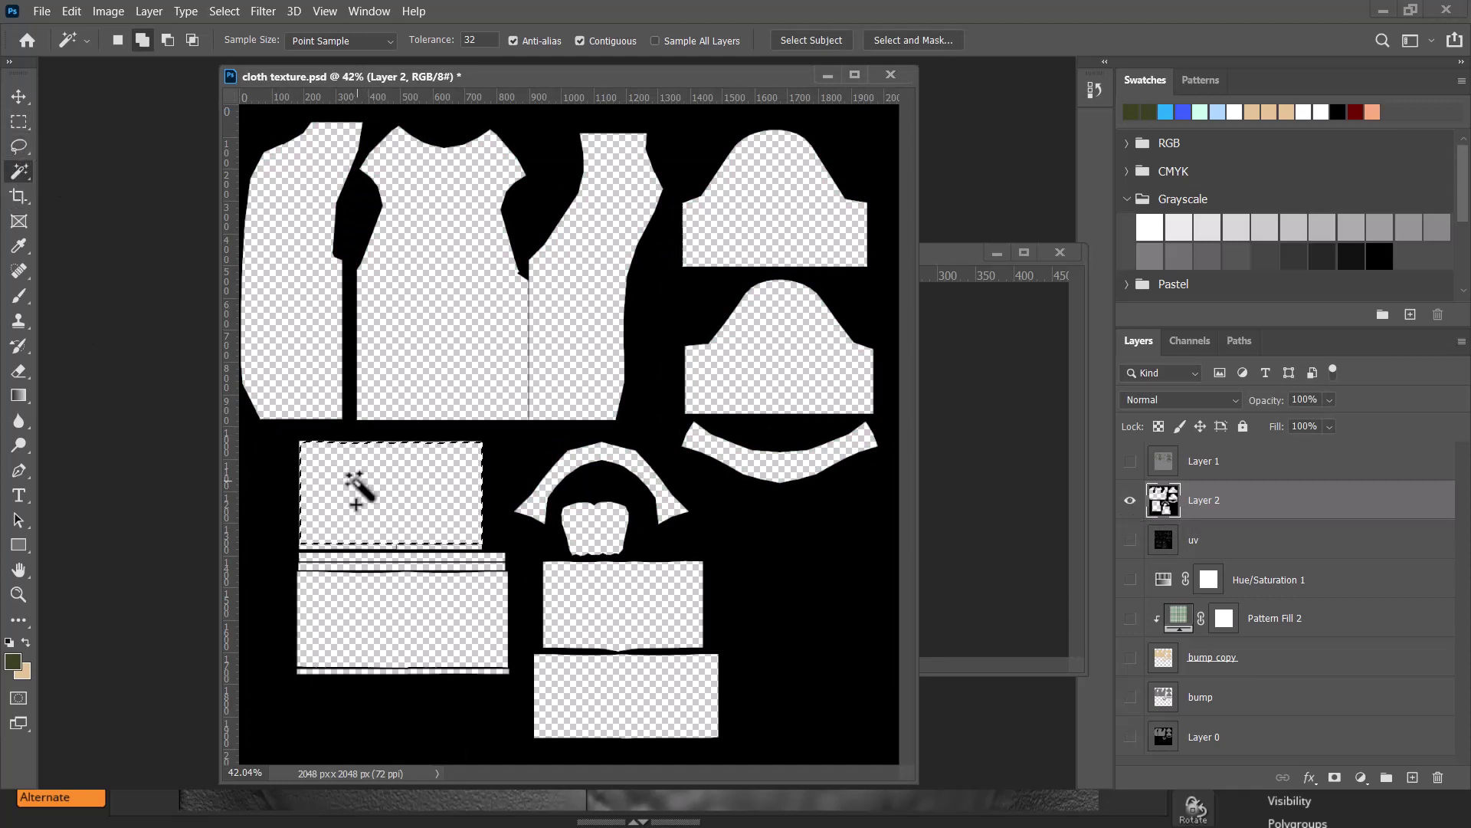
left_click(444, 605)
left_click(643, 613)
left_click(643, 709)
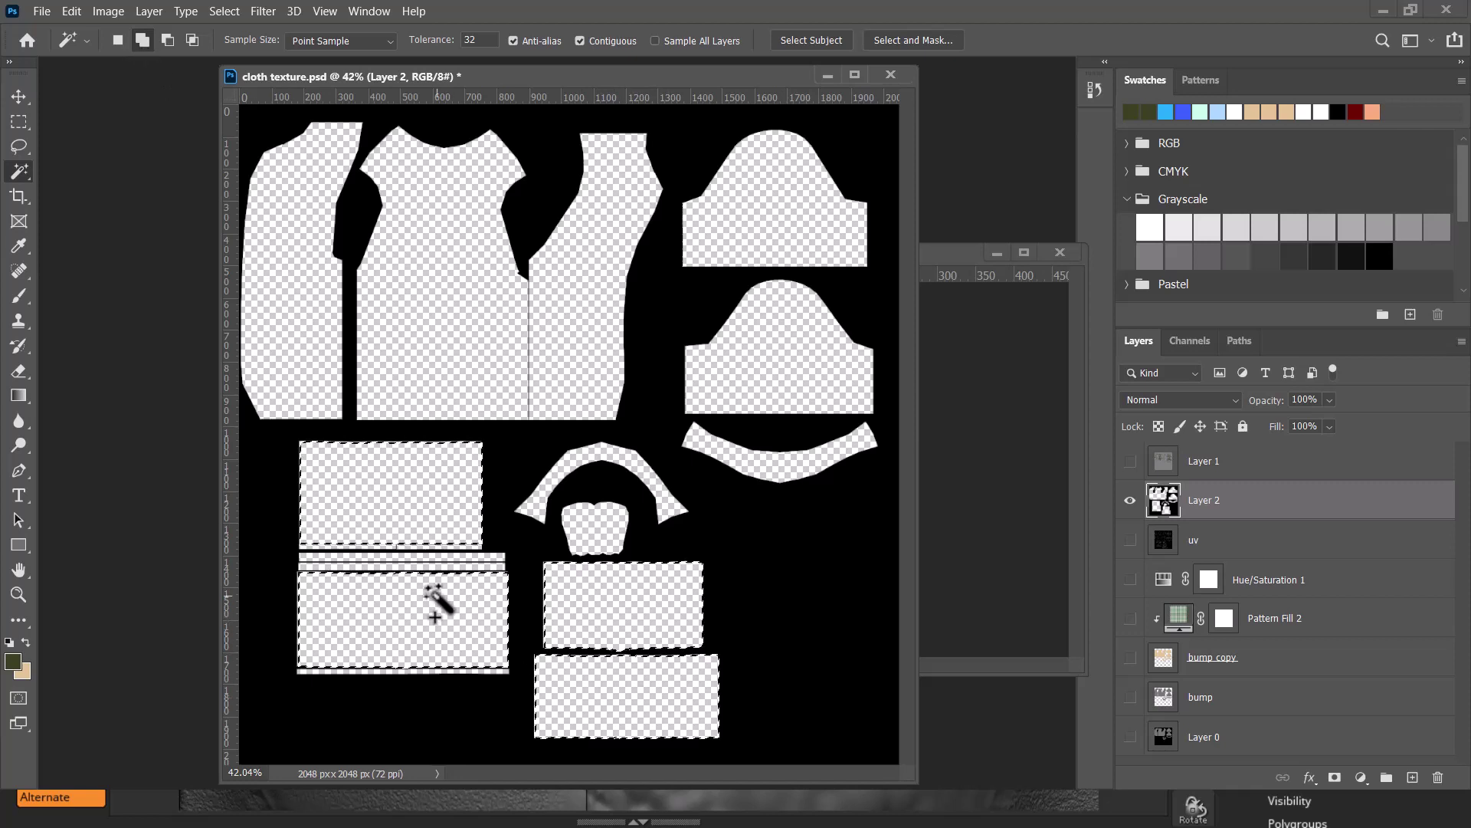
scroll(434, 590, "up", 1)
scroll(437, 597, "up", 1)
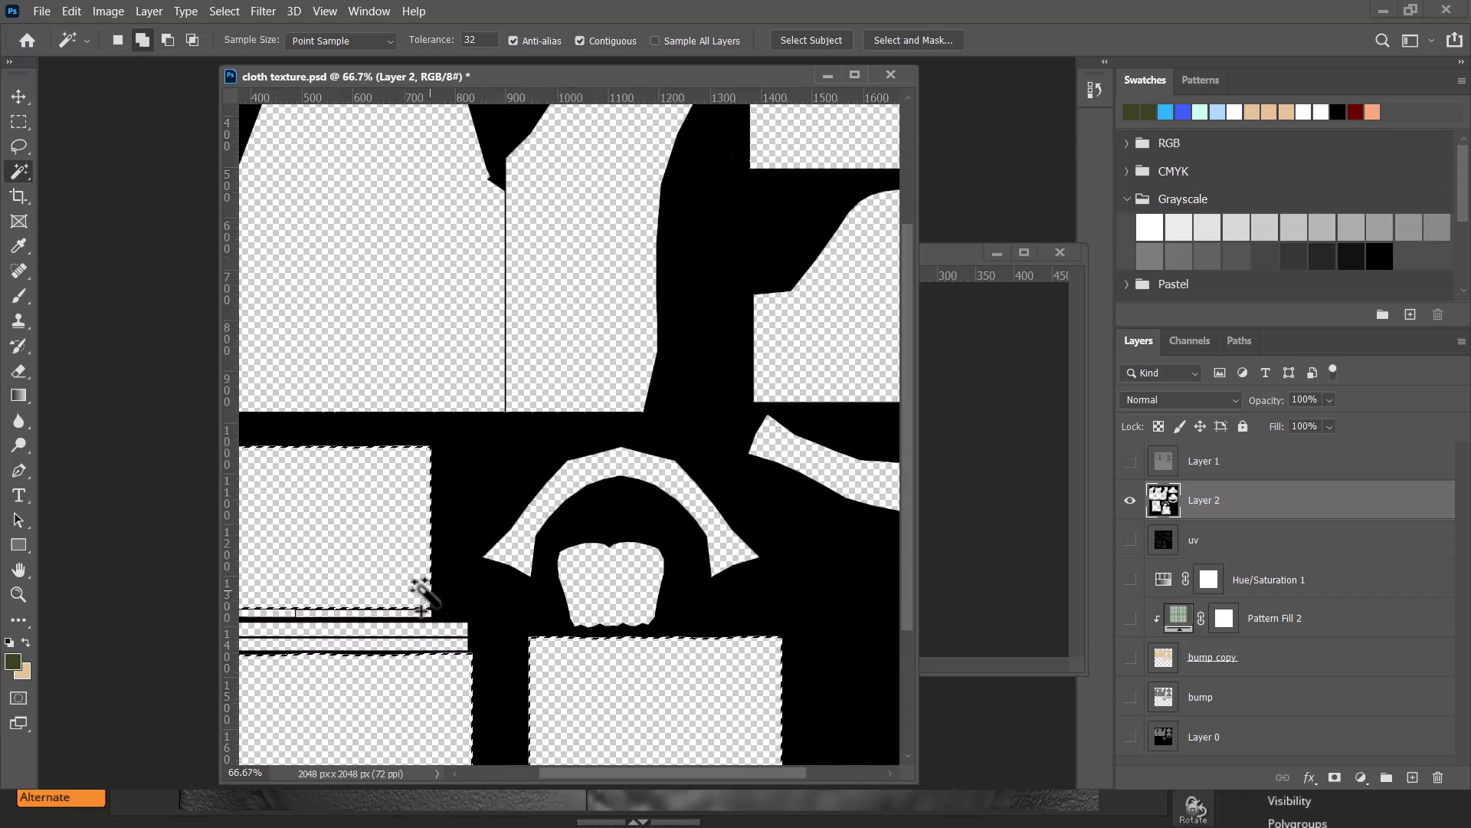
mouse_move(418, 592)
left_mouse_down()
mouse_move(526, 466)
mouse_move(575, 441)
left_mouse_up()
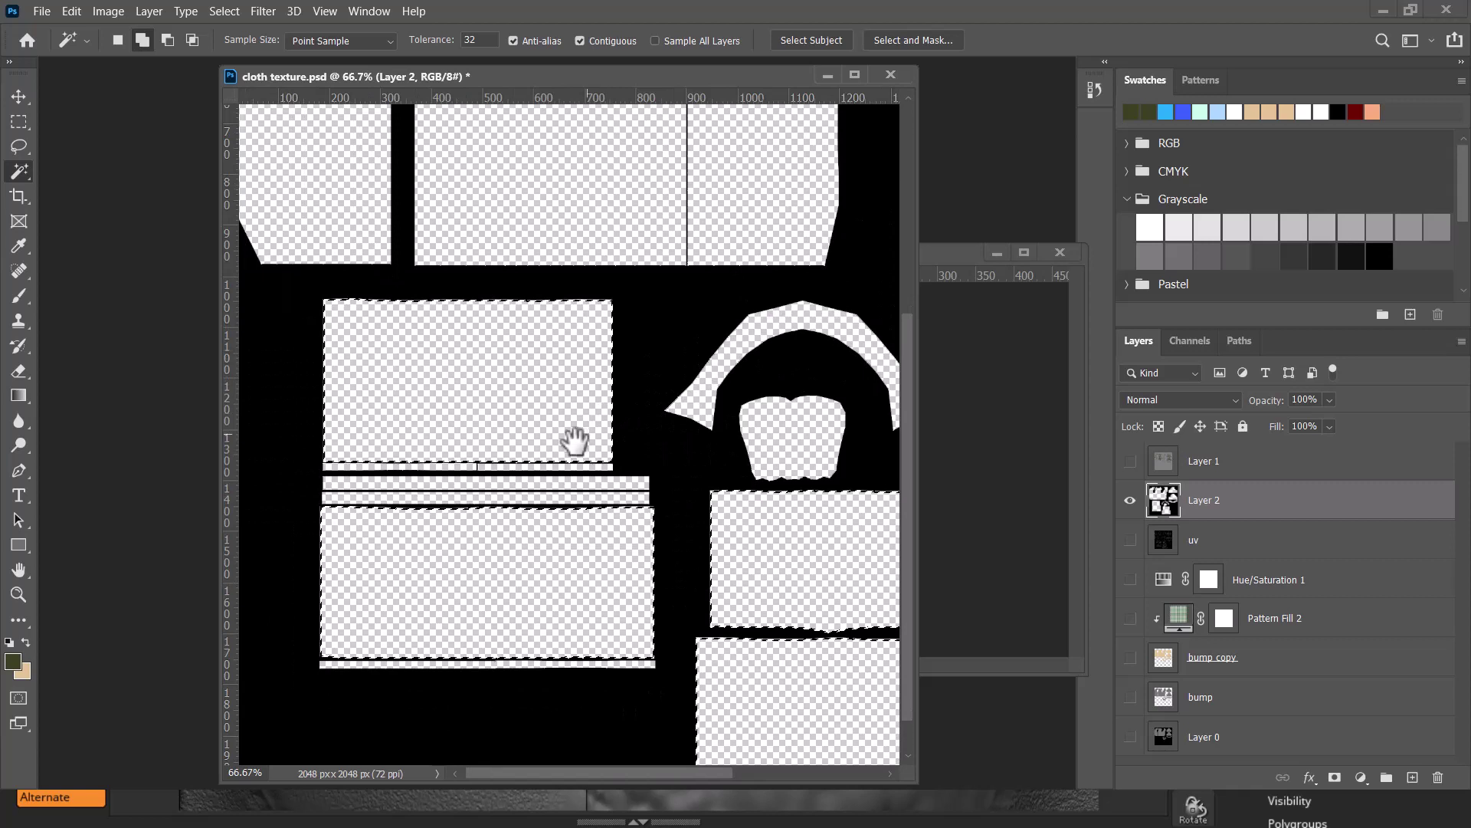
- Add the thin strips between the black lines to the shell selection
left_click(536, 466)
scroll(540, 491, "down", 1)
scroll(548, 492, "up", 3)
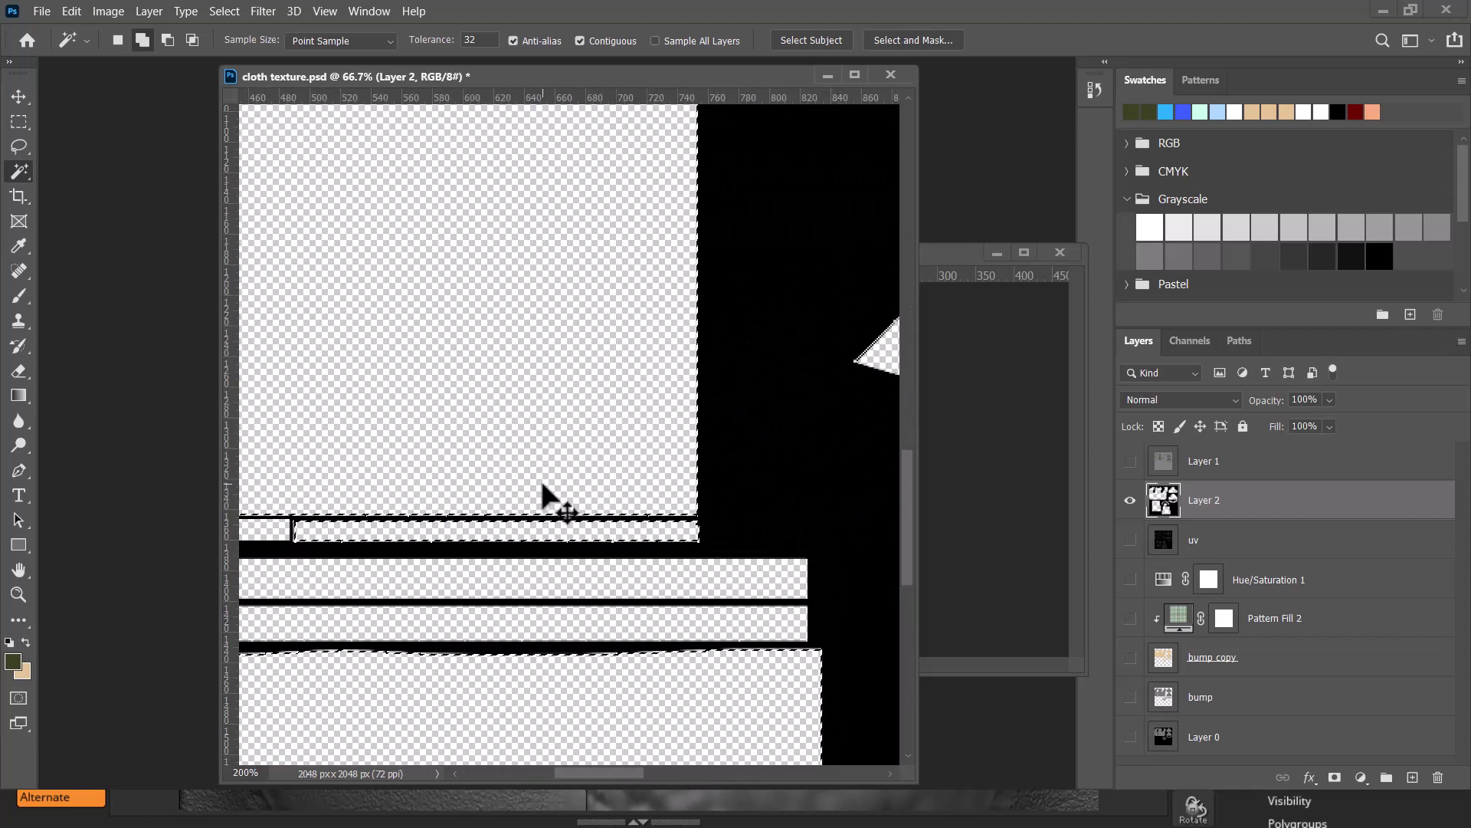
left_click_drag(541, 411, 598, 426)
left_click(536, 470)
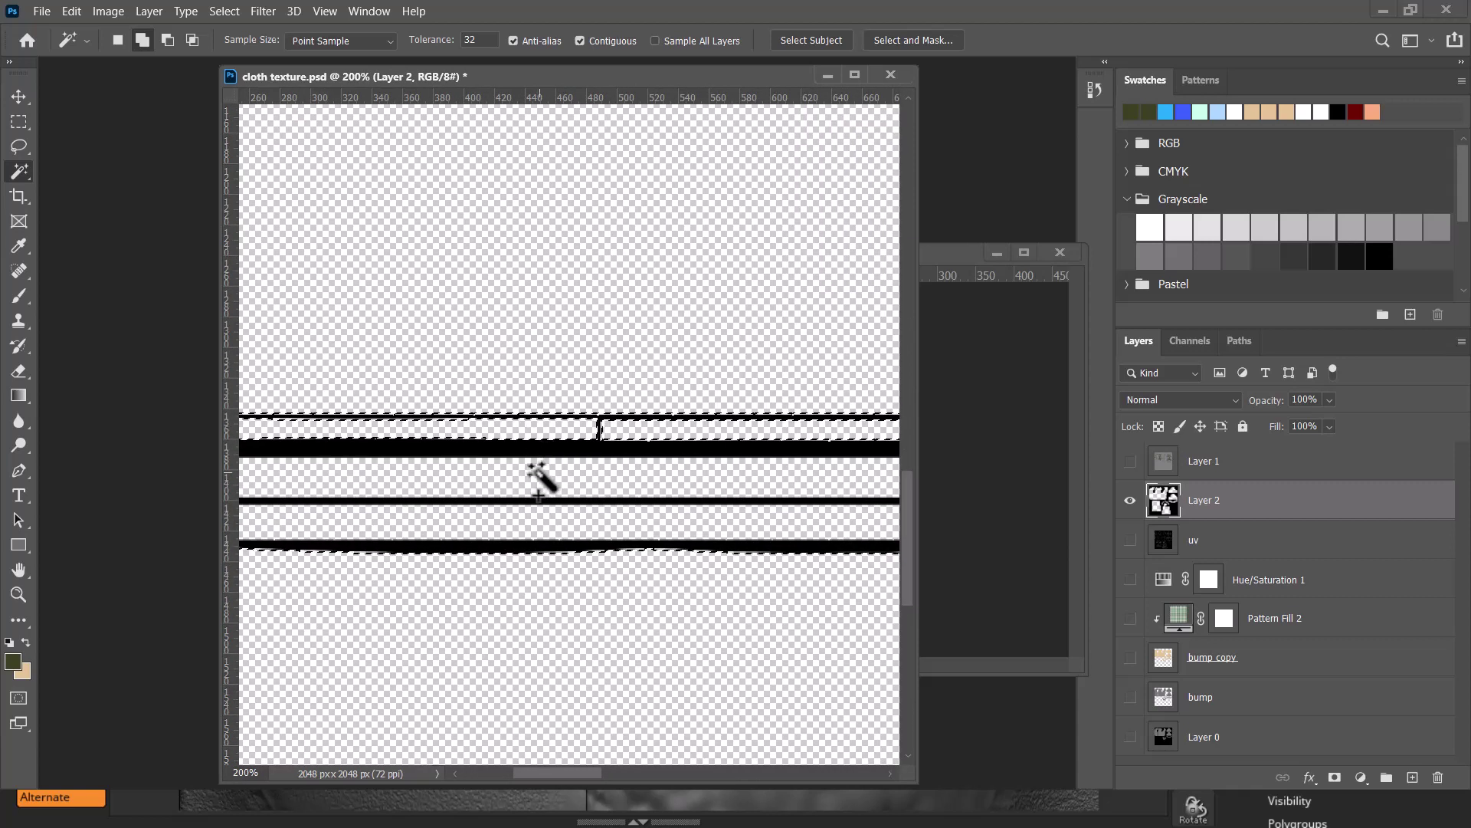
left_click(546, 531)
scroll(552, 521, "down", 3)
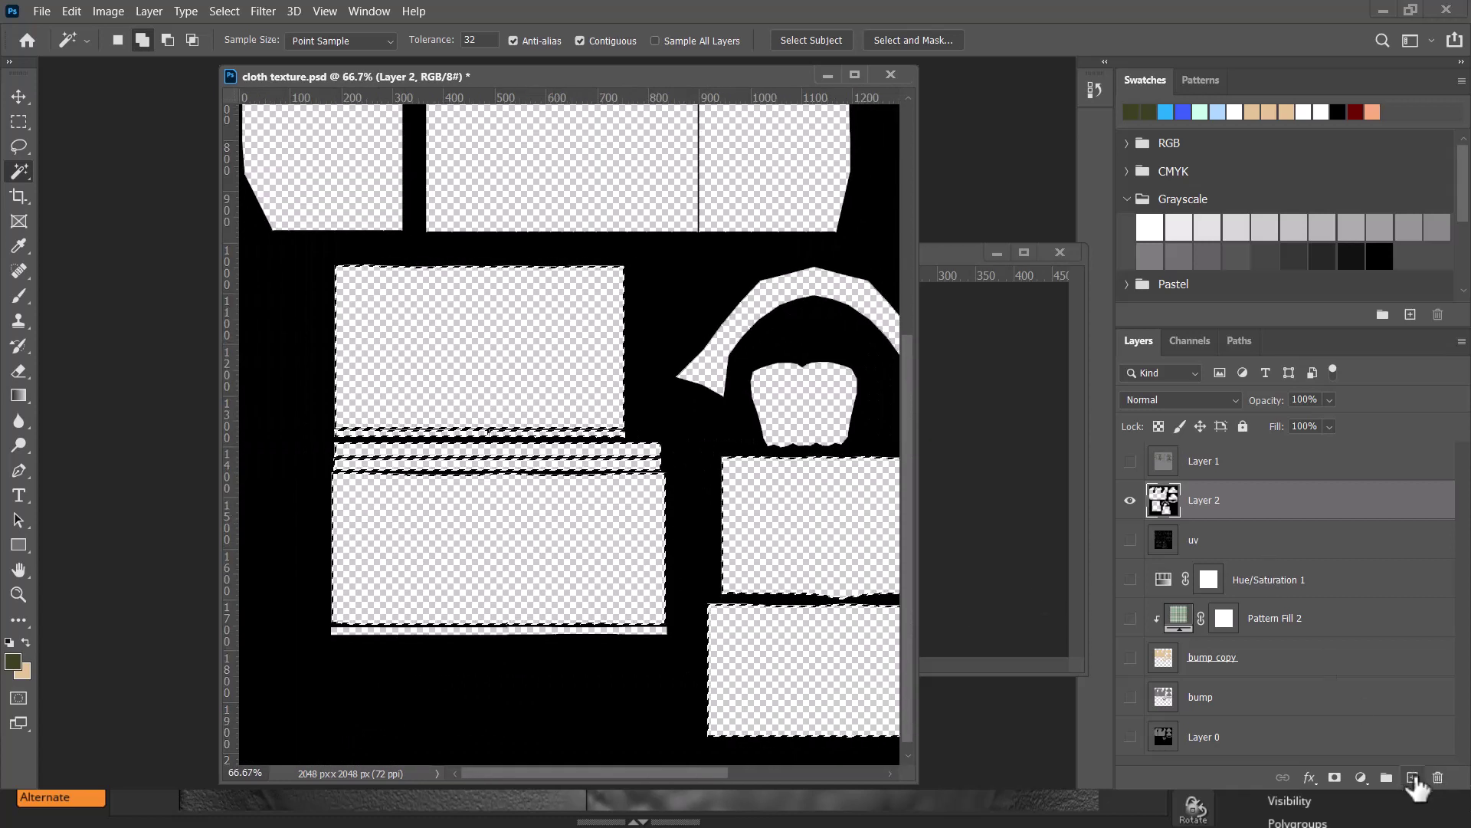
- Fill the shells with dark olive on new Layer 3, including the strip under the large block
left_click(1412, 777)
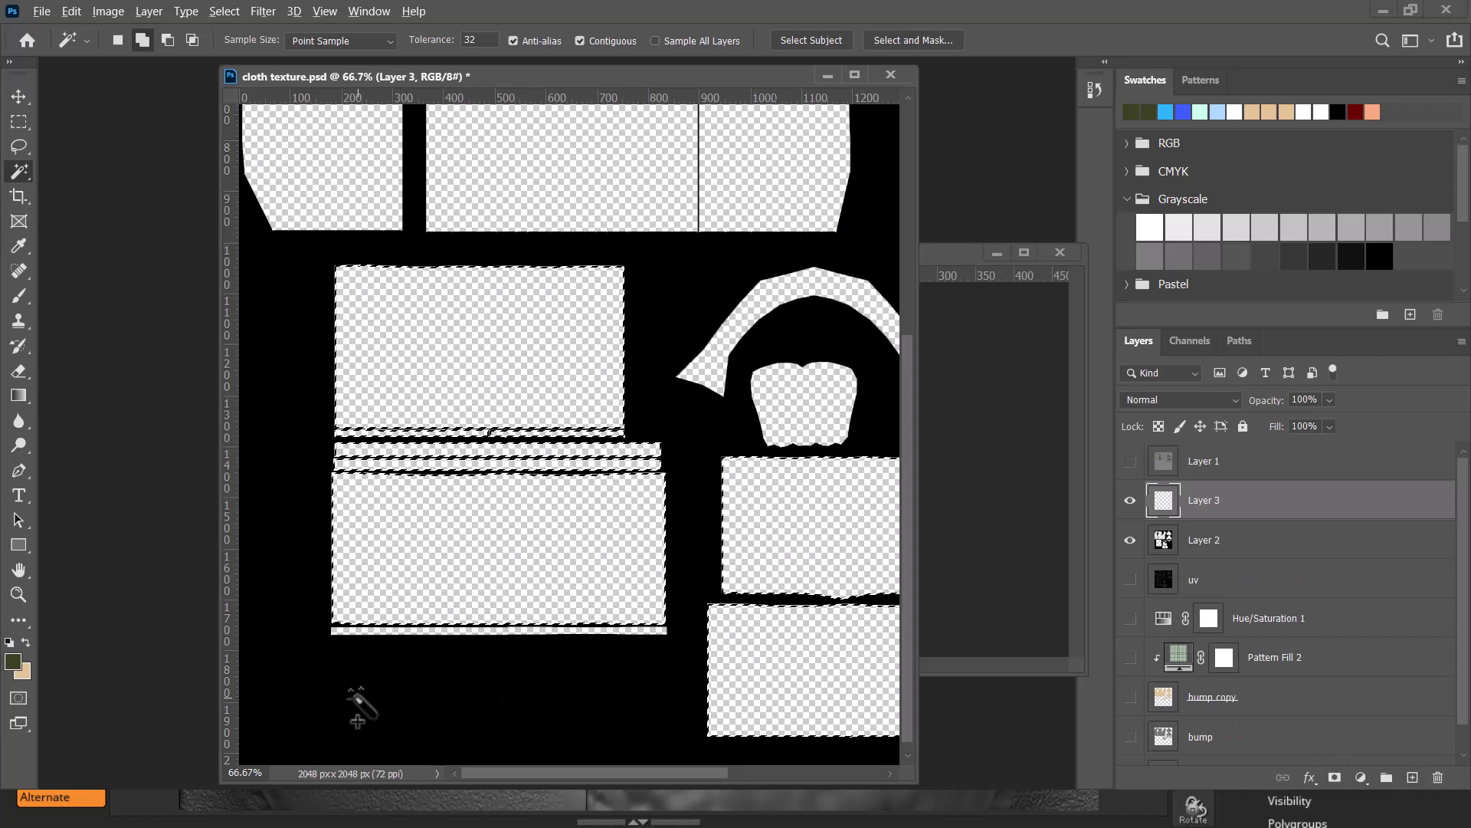
key("alt+BackSpace")
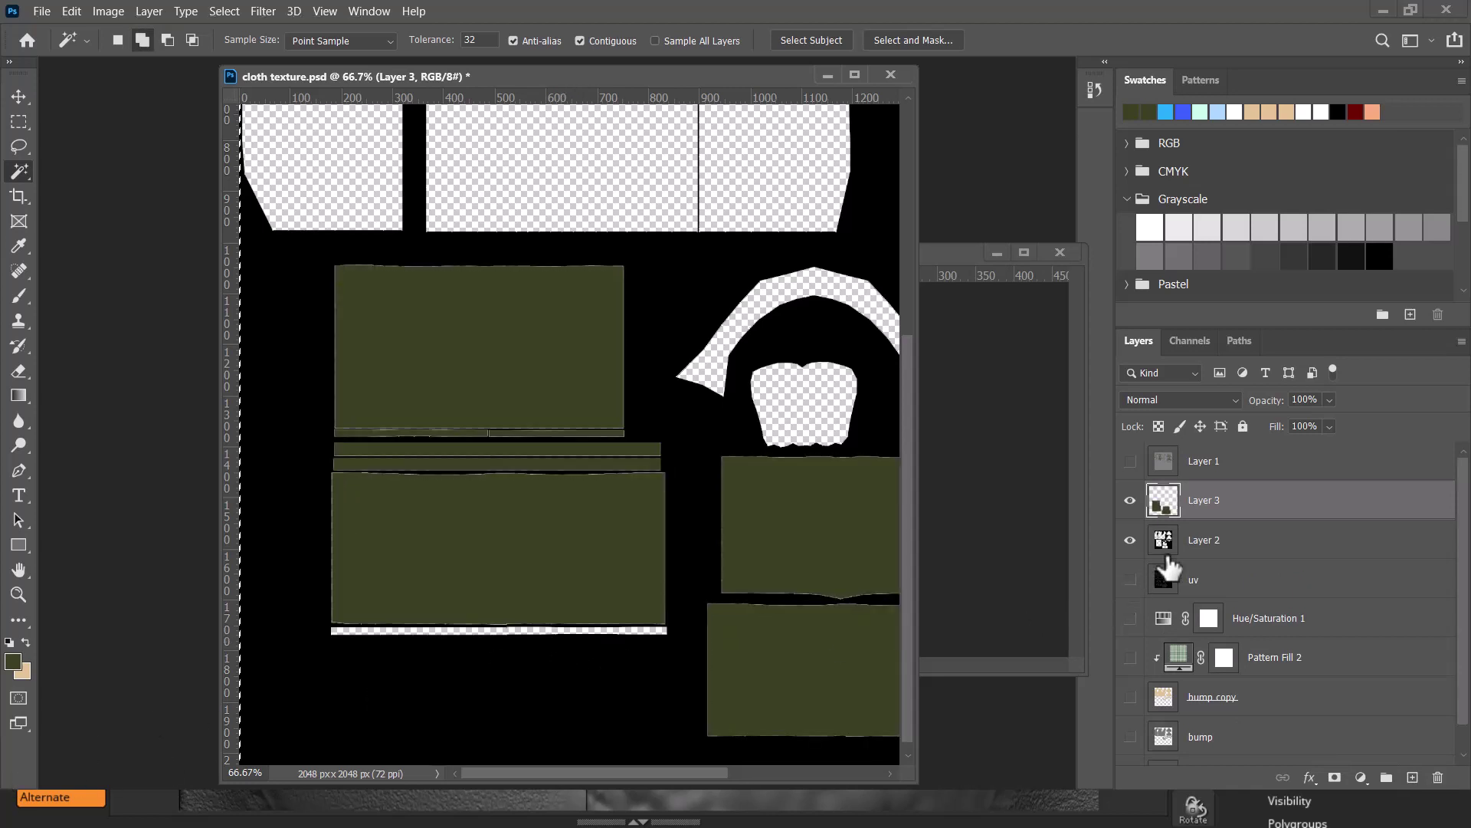
left_click(1196, 539)
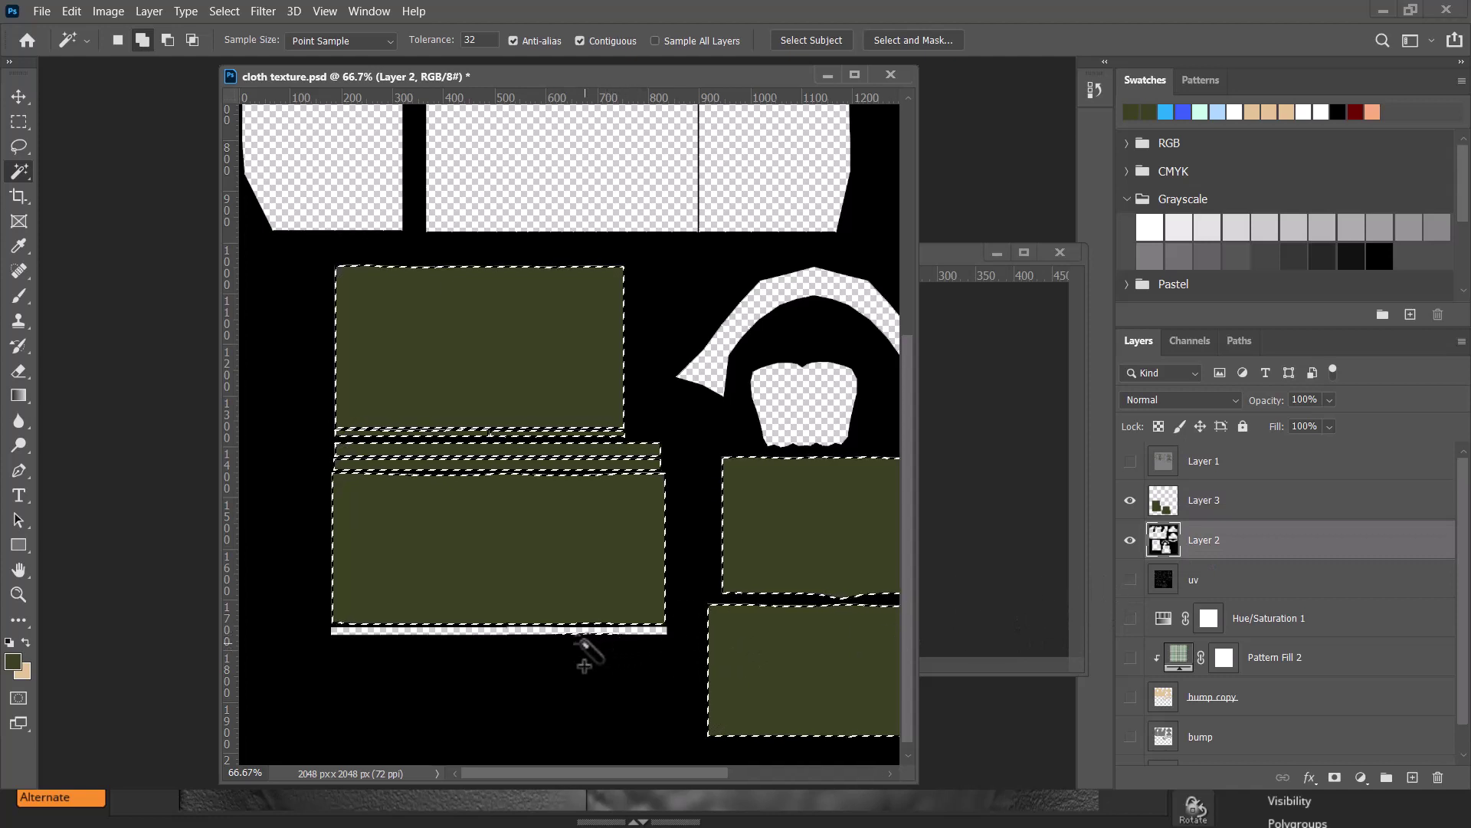
left_click(555, 629)
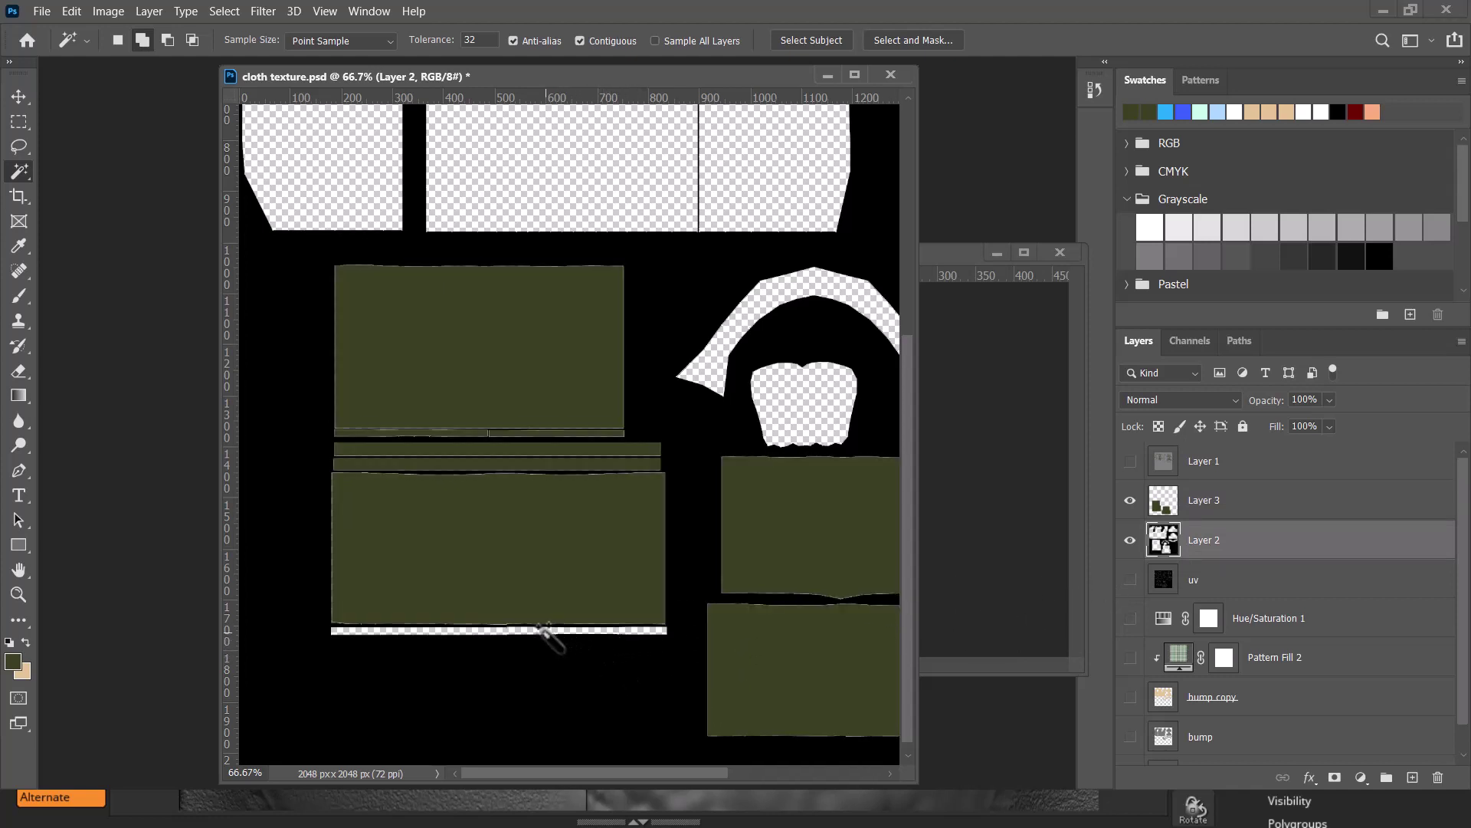
left_click(549, 629)
left_click(1230, 502)
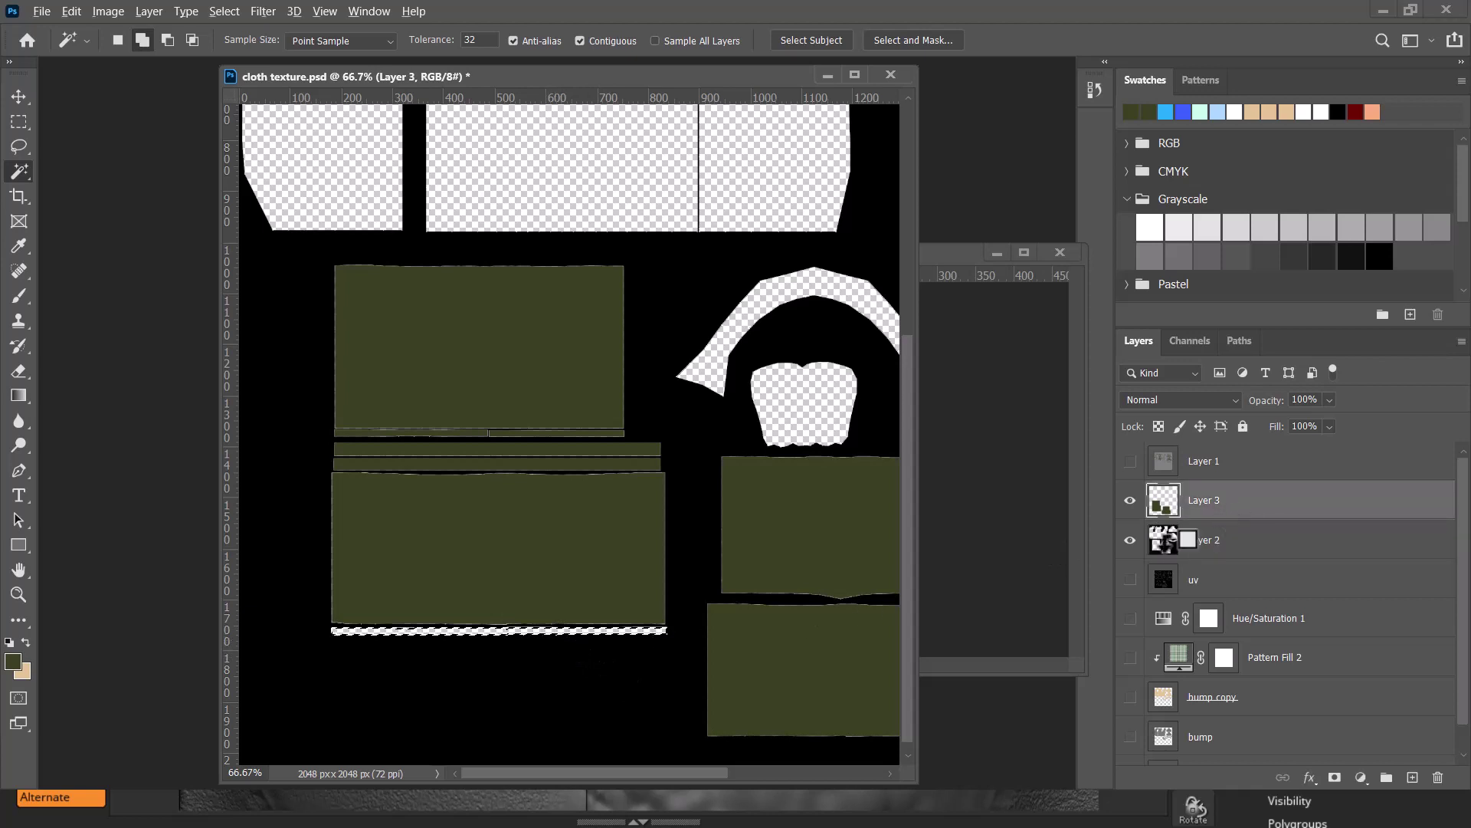
key("alt+BackSpace")
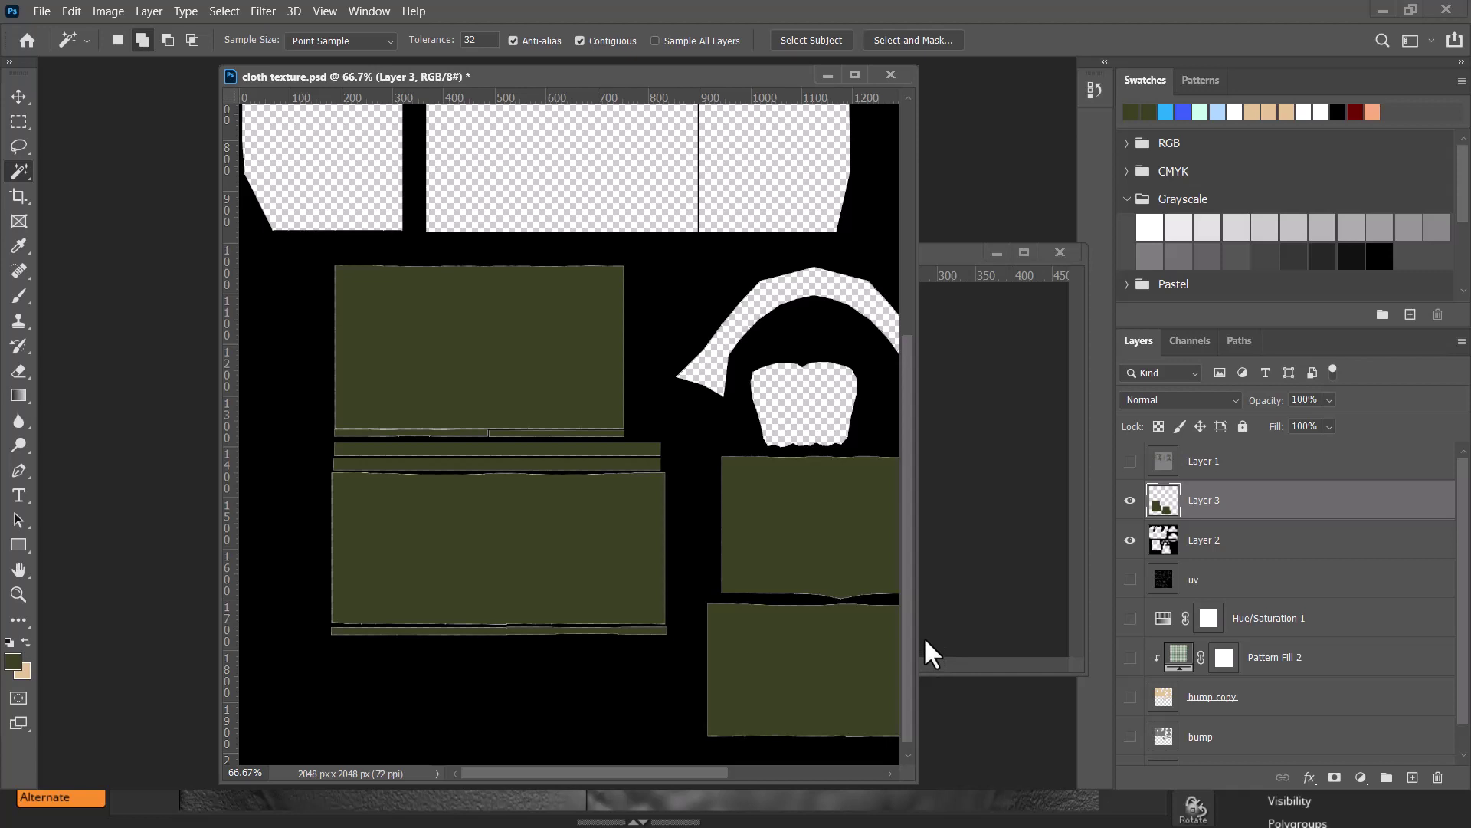
key("ctrl+minus")
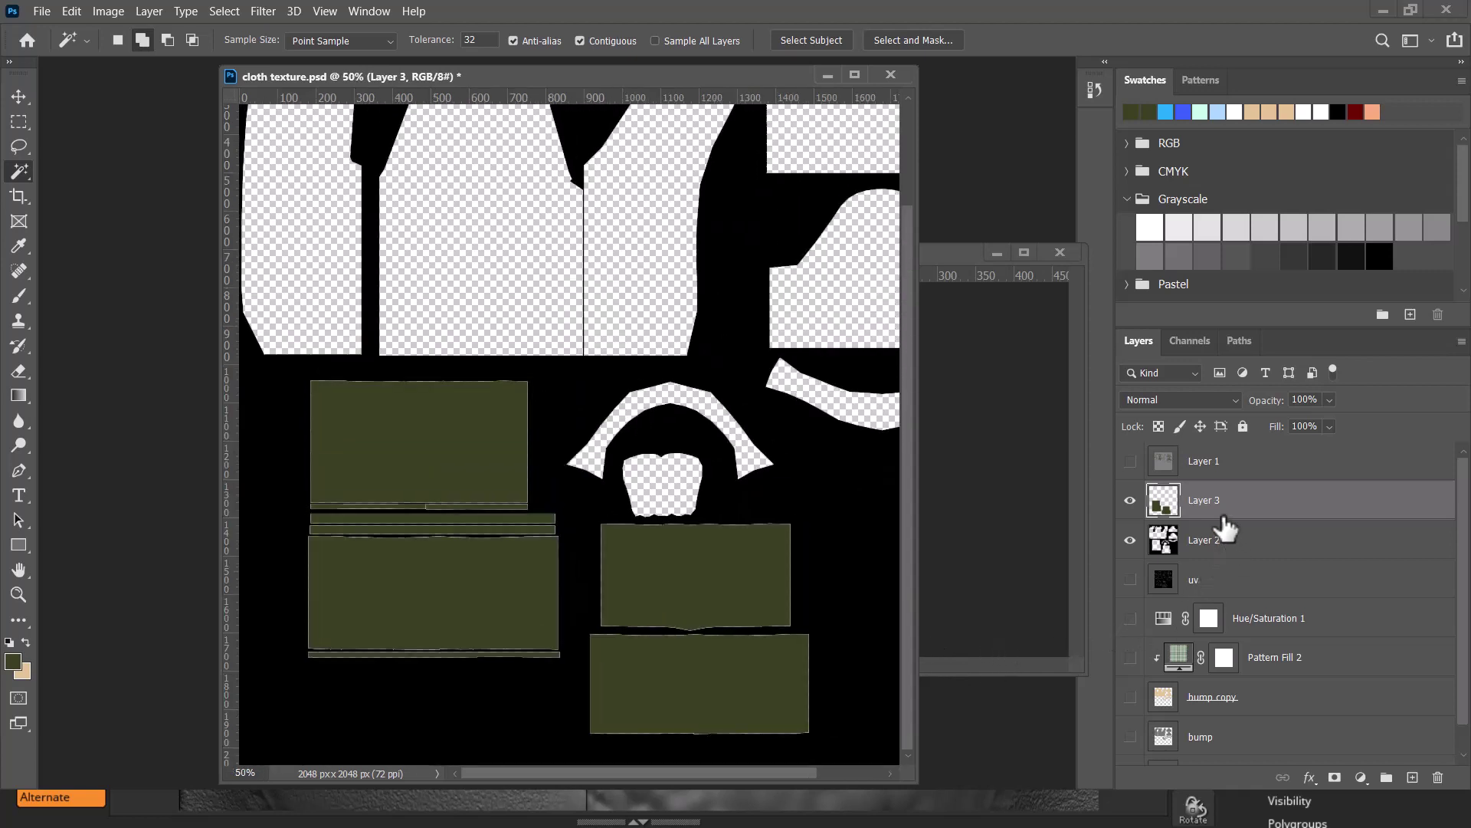
- Open the 2000×2000 denim jeans.jpg from sourceimages with Adobe Photoshop
key("alt+Tab")
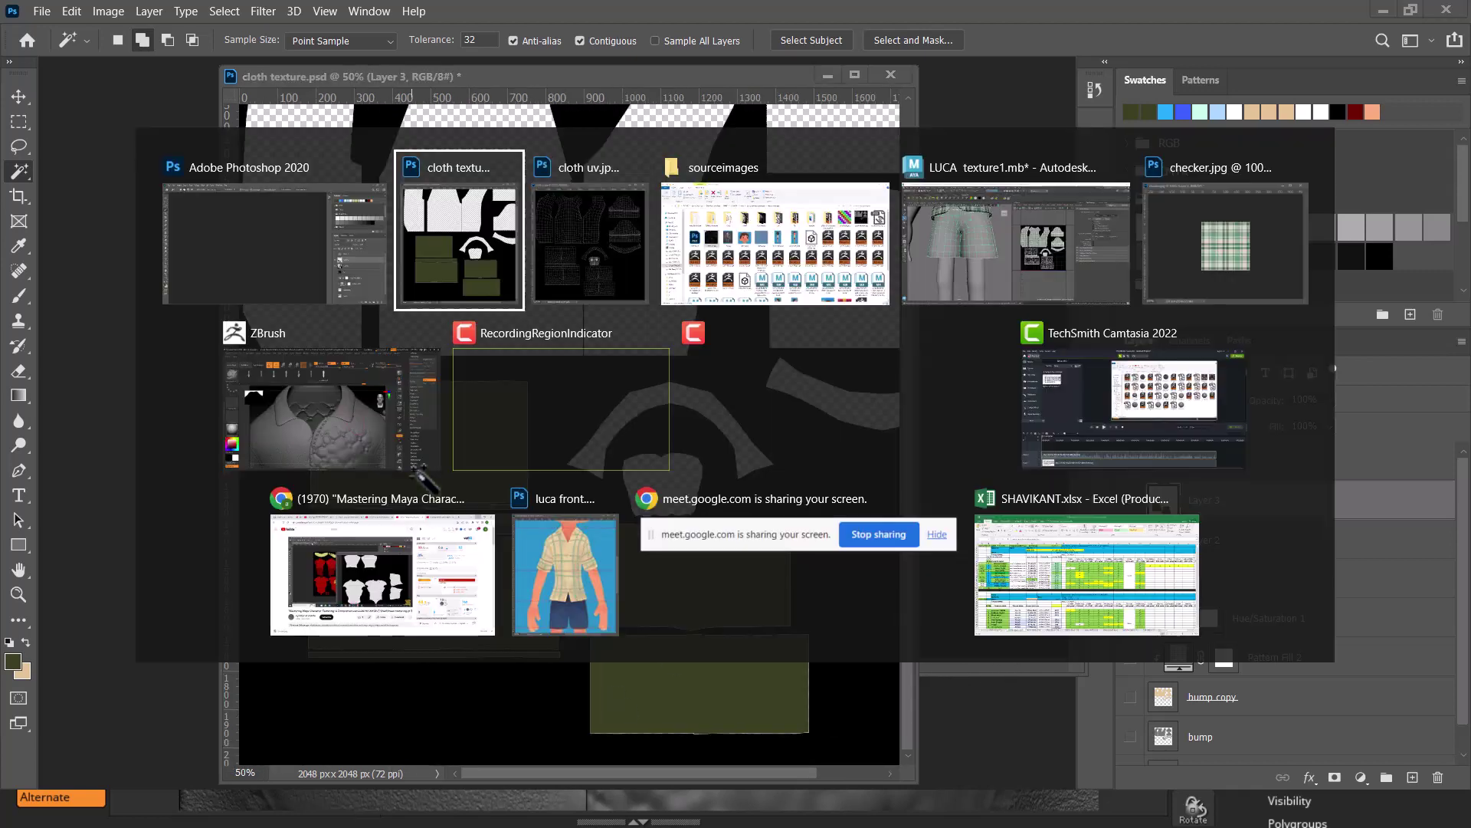
left_click(840, 235)
left_click(652, 341)
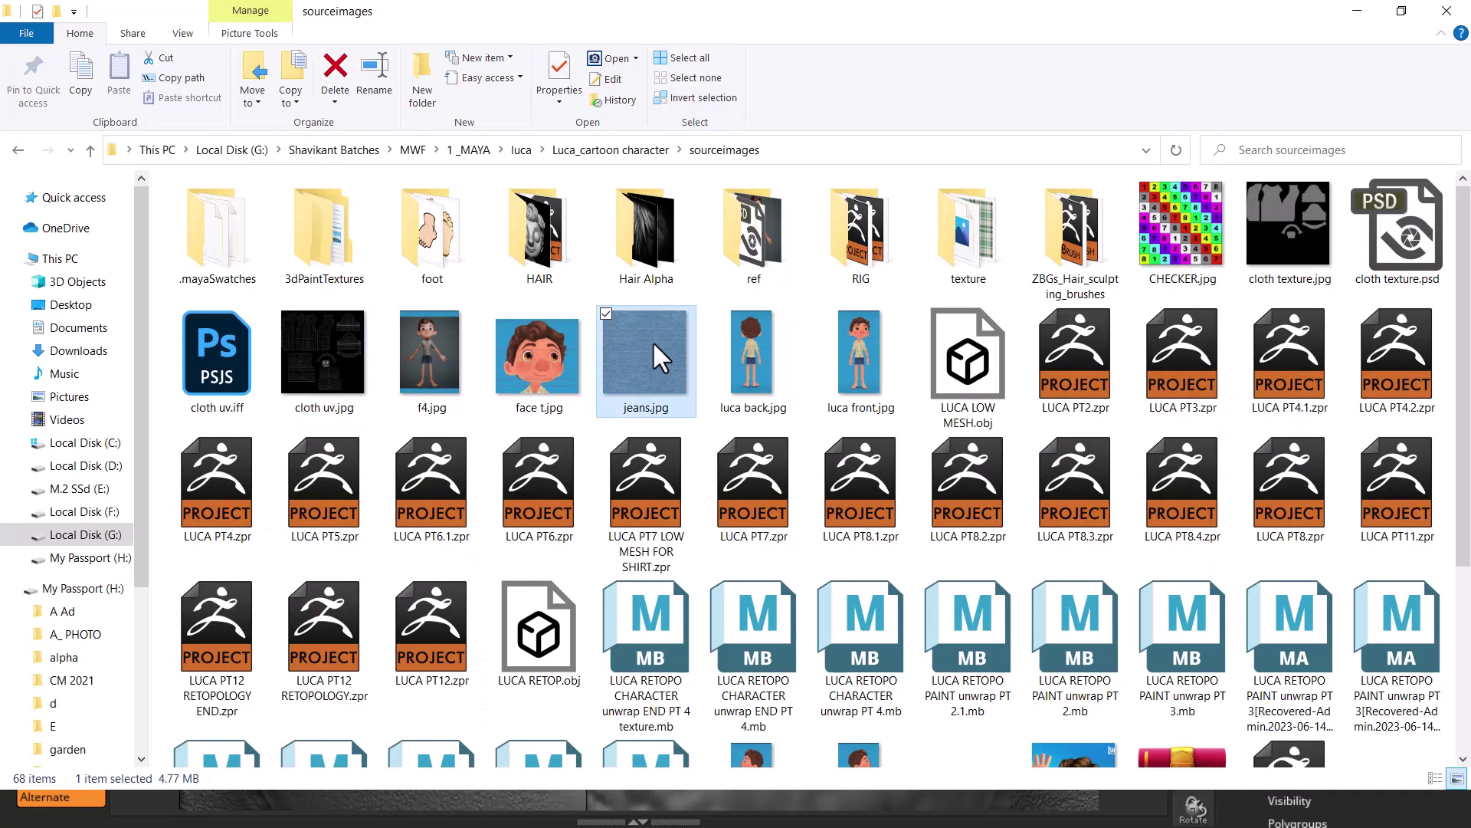
right_click(652, 341)
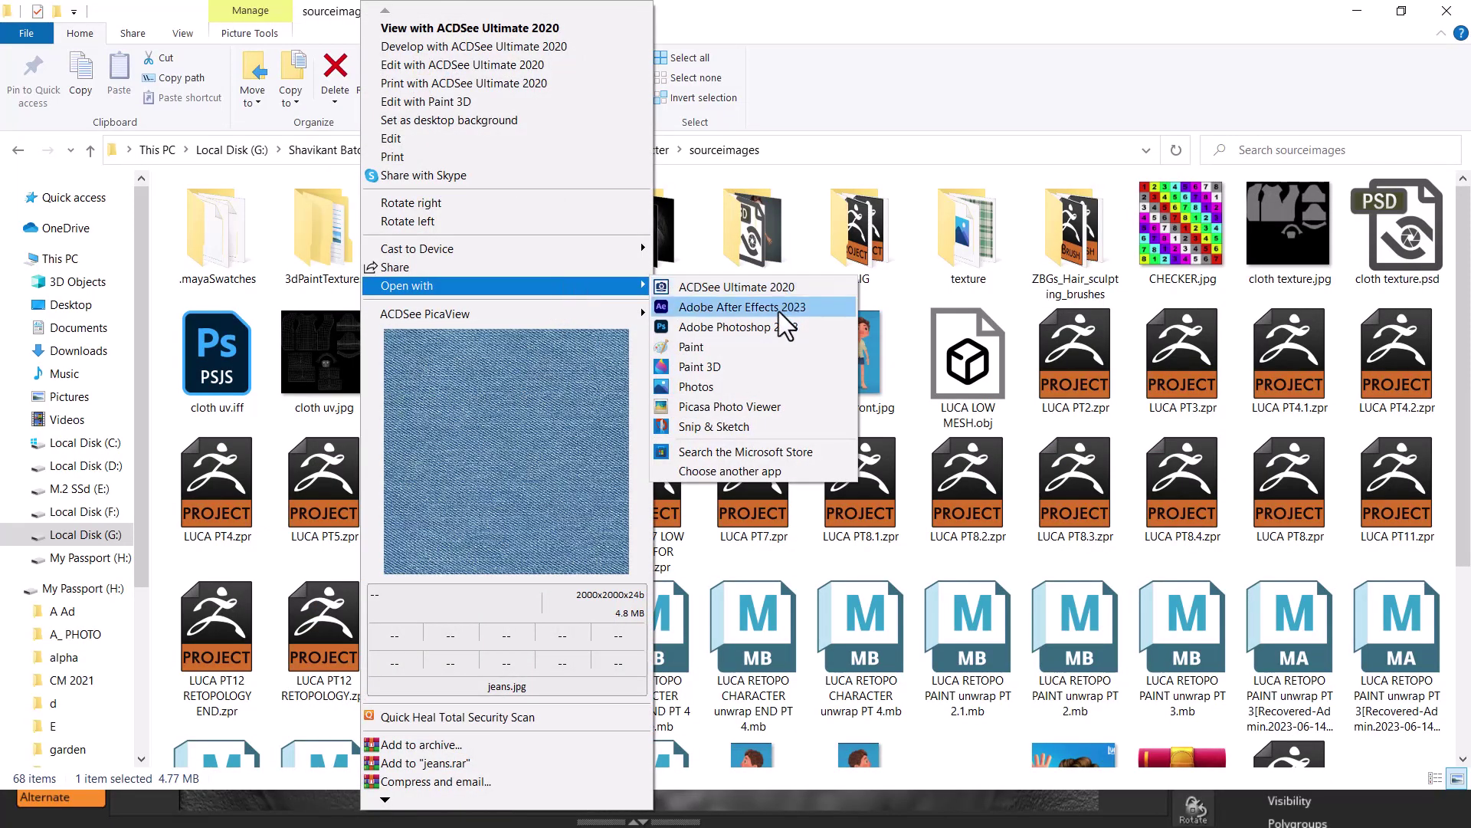
left_click(768, 323)
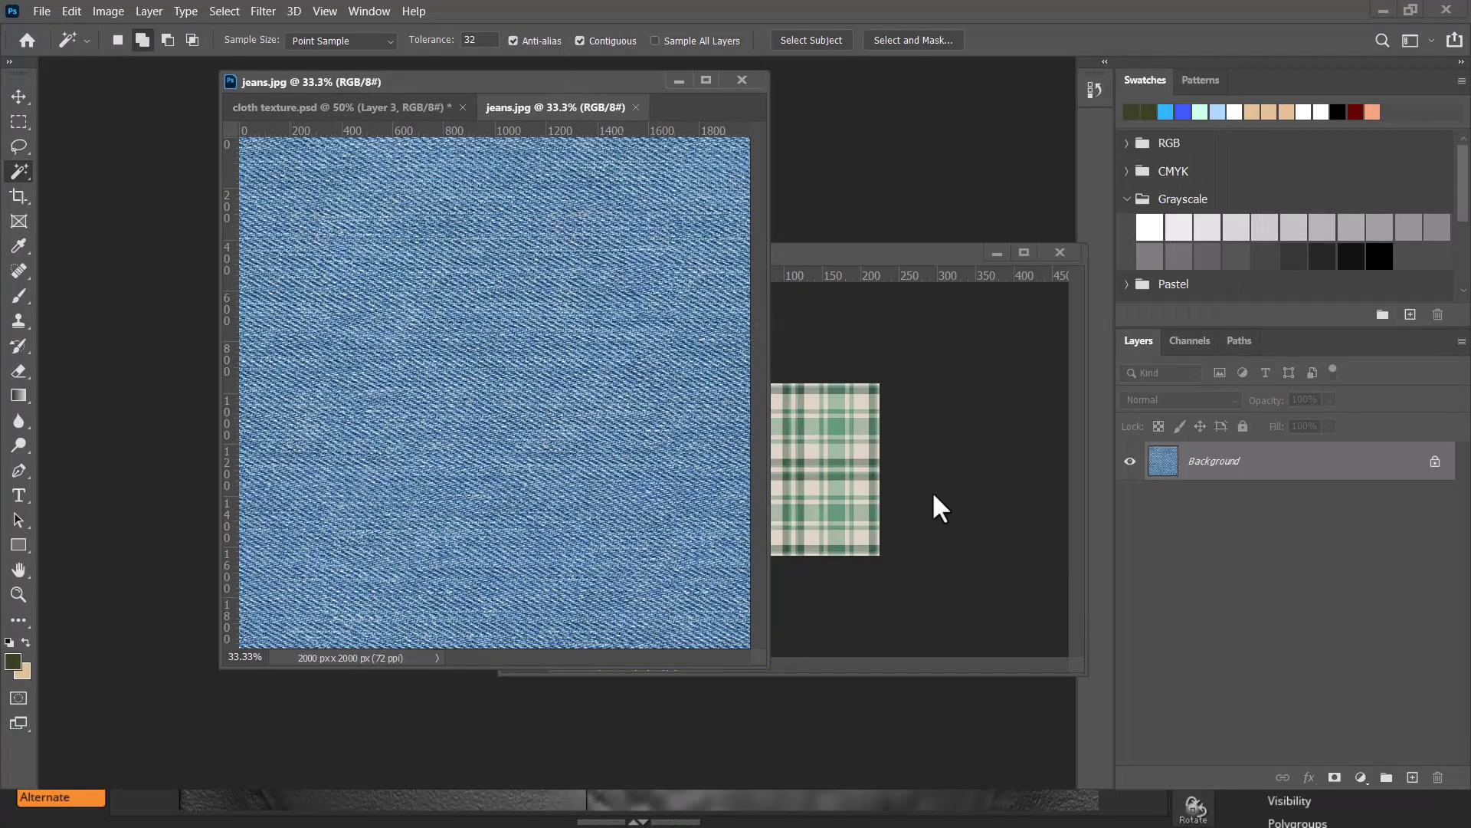
- Convert the jeans.jpg background to Layer 0, select it, and define it as a pattern
double_click(1377, 479)
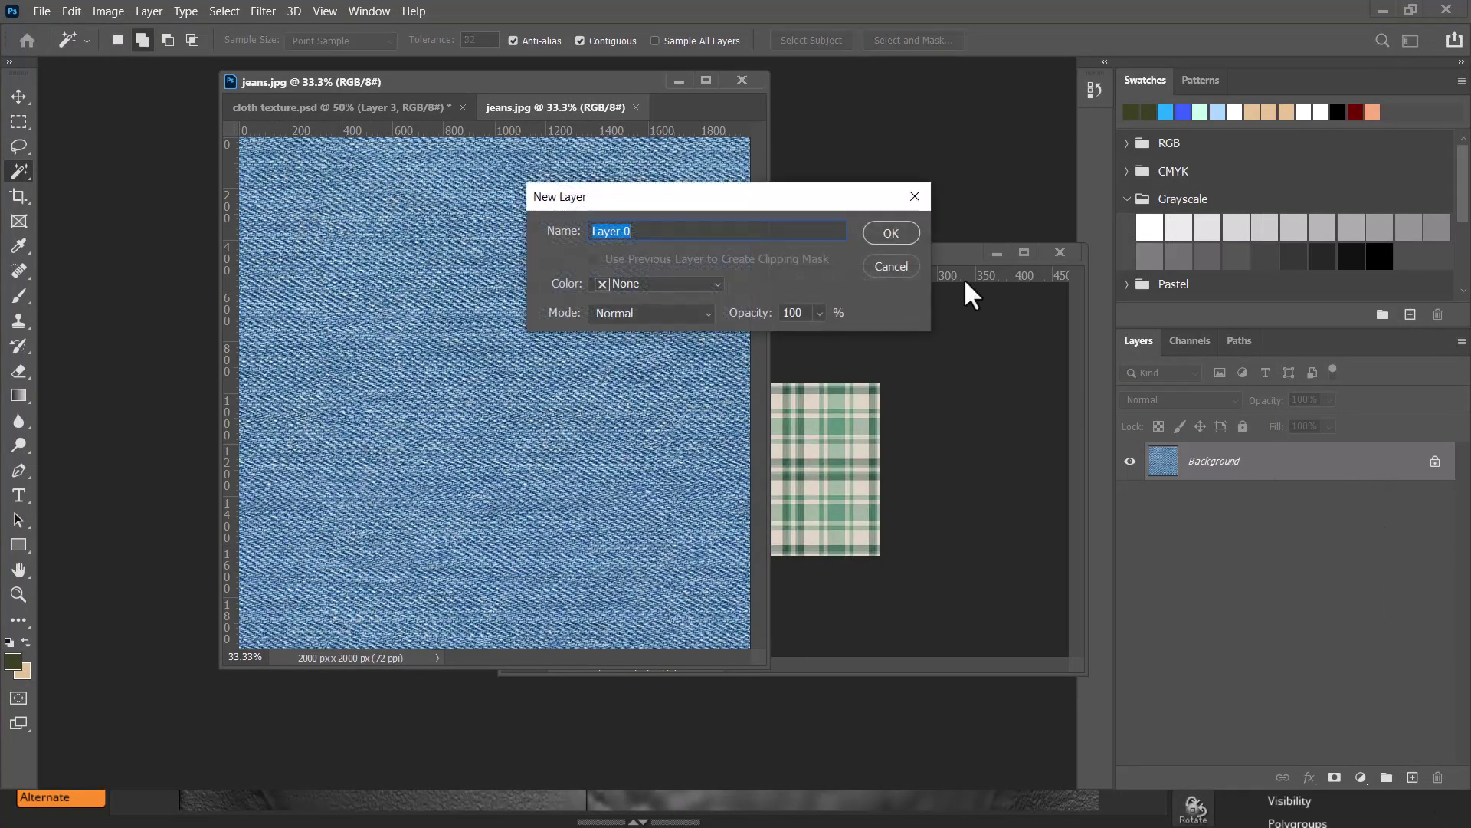
left_click(898, 233)
left_click(1162, 458, "ctrl")
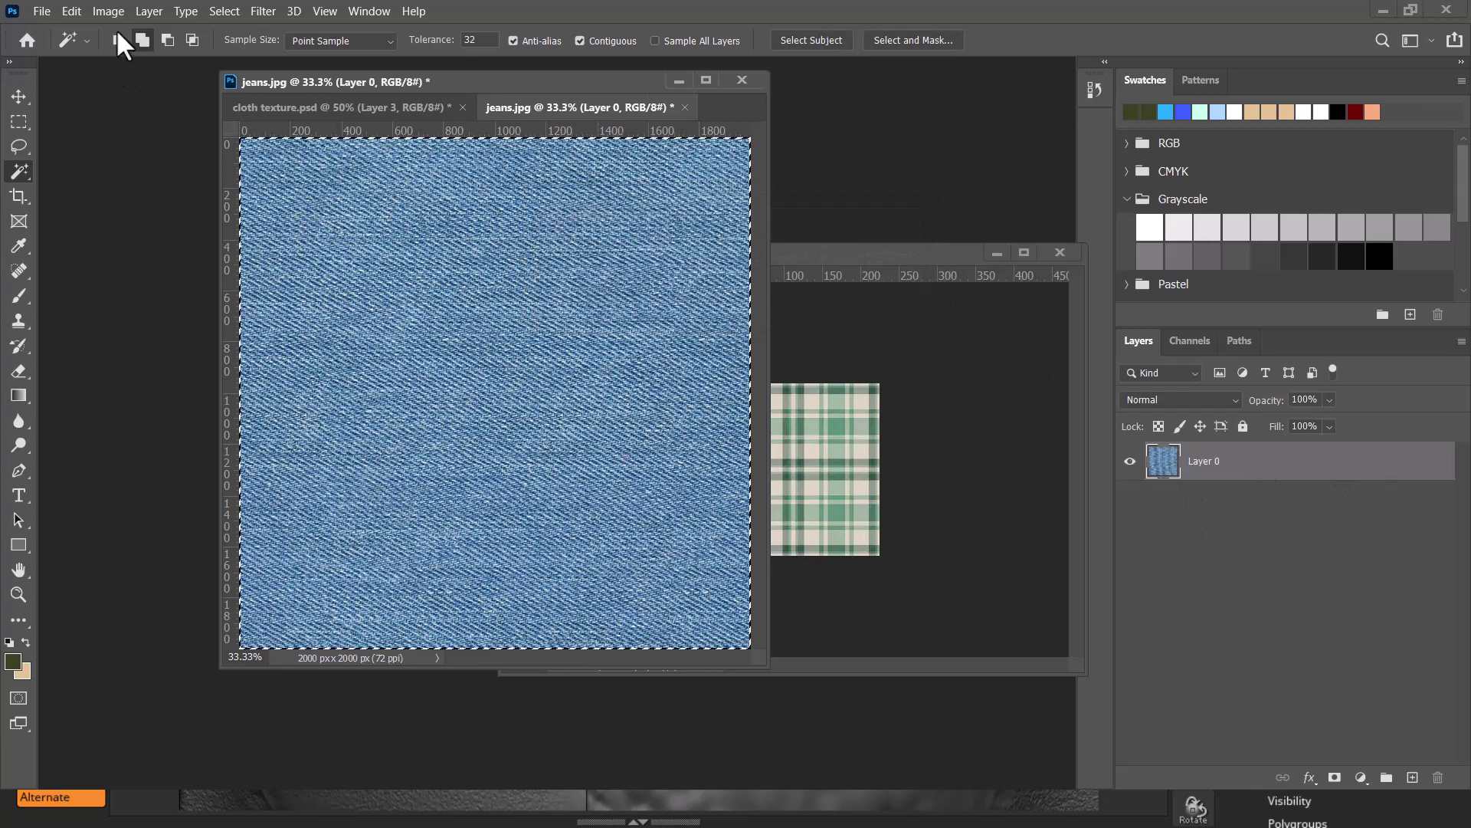
left_click(72, 11)
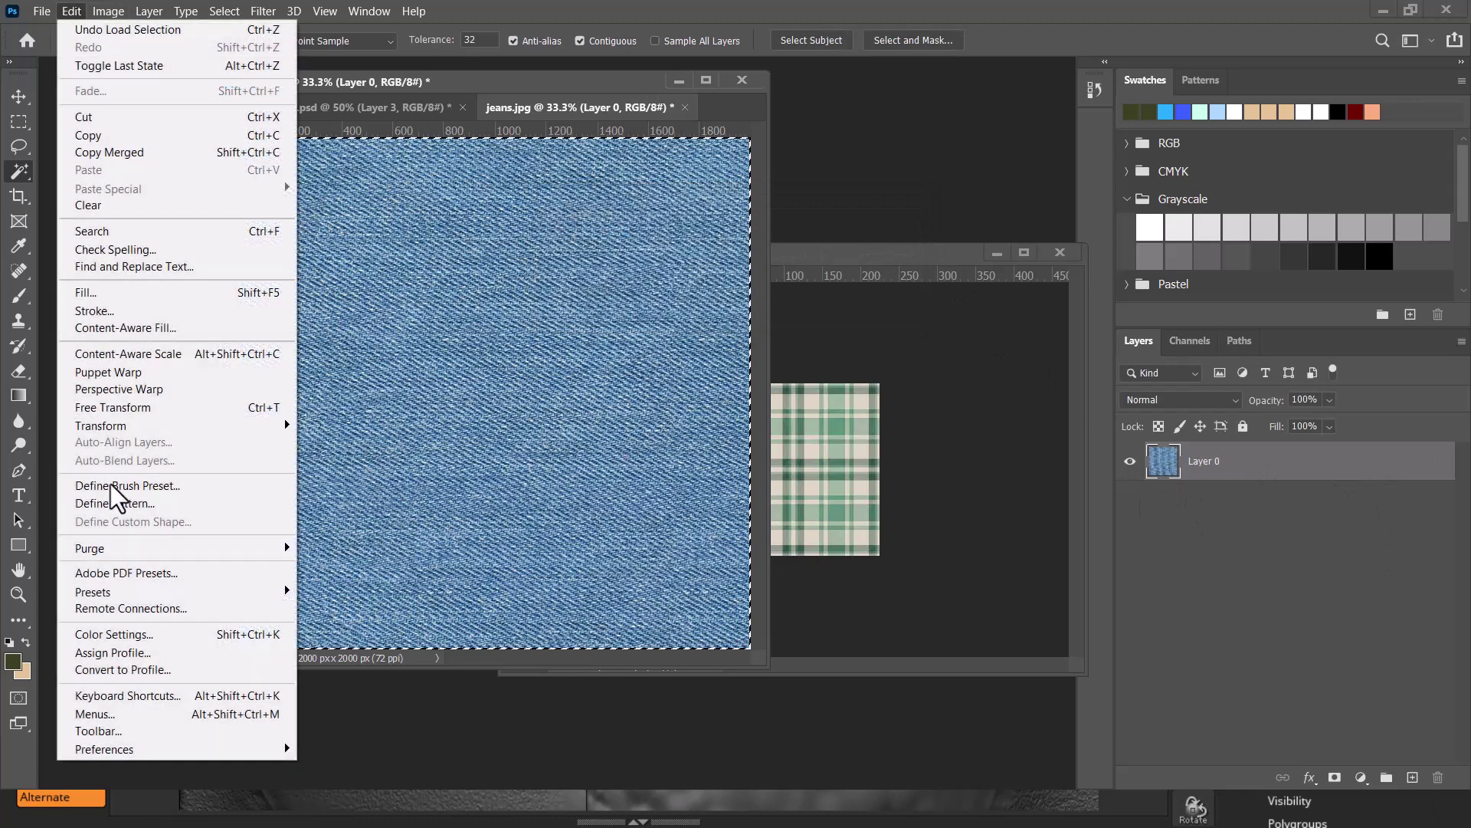
left_click(162, 504)
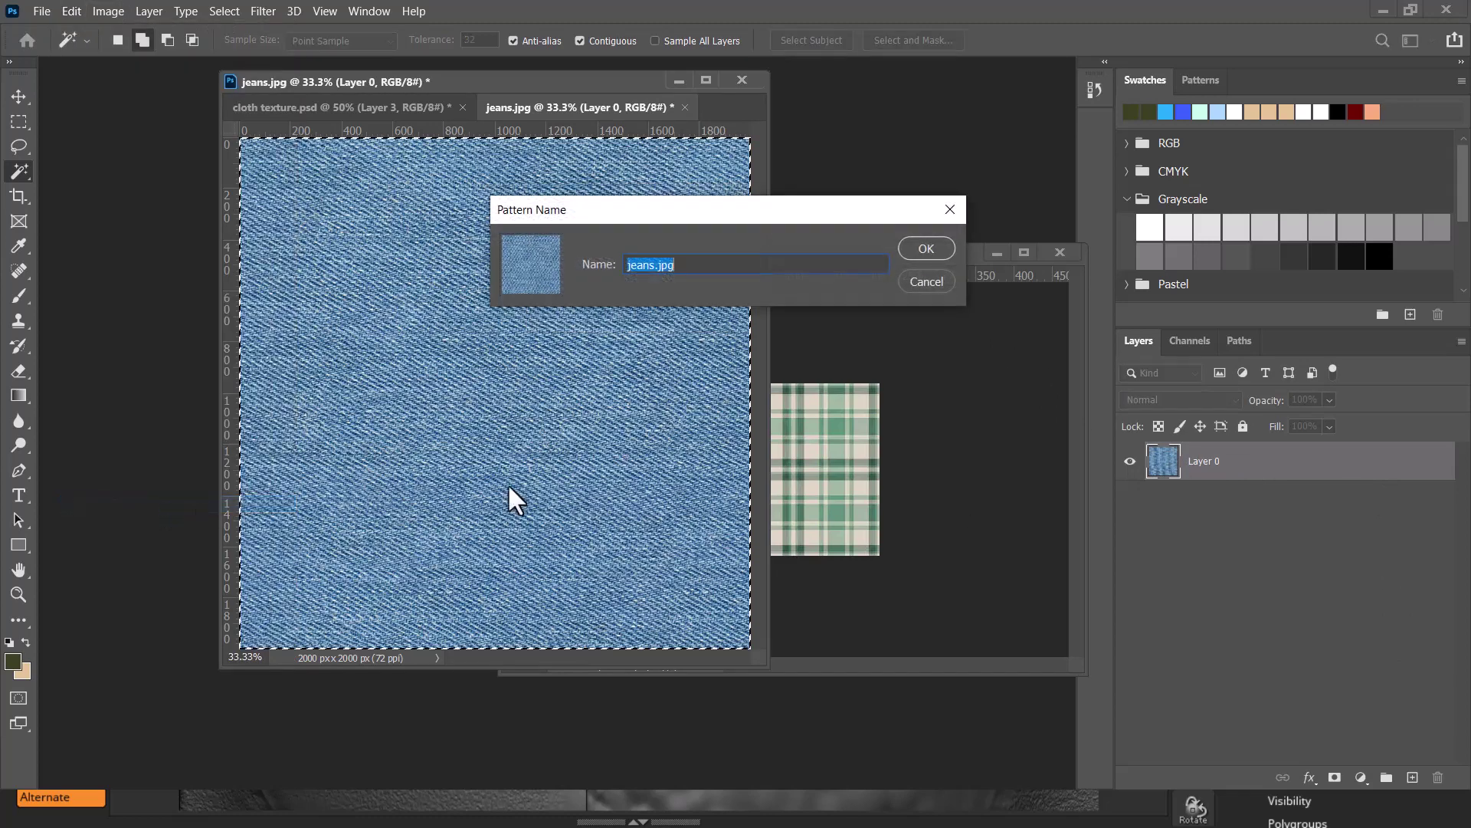
left_click(931, 249)
- Float and minimize jeans.jpg, then rename Layer 3 in cloth texture.psd to jeans
left_click_drag(513, 107, 766, 250)
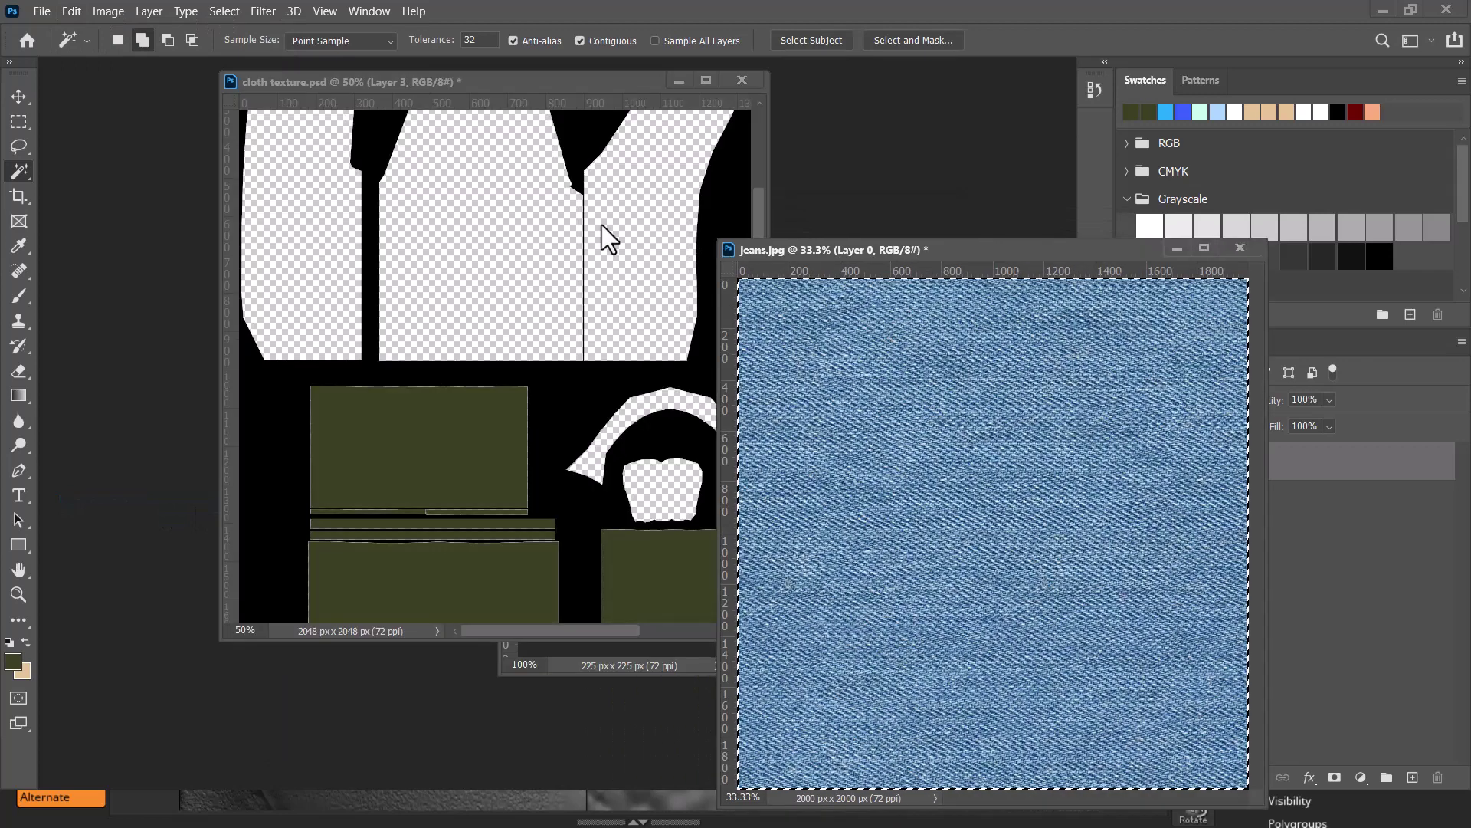
left_click(569, 288)
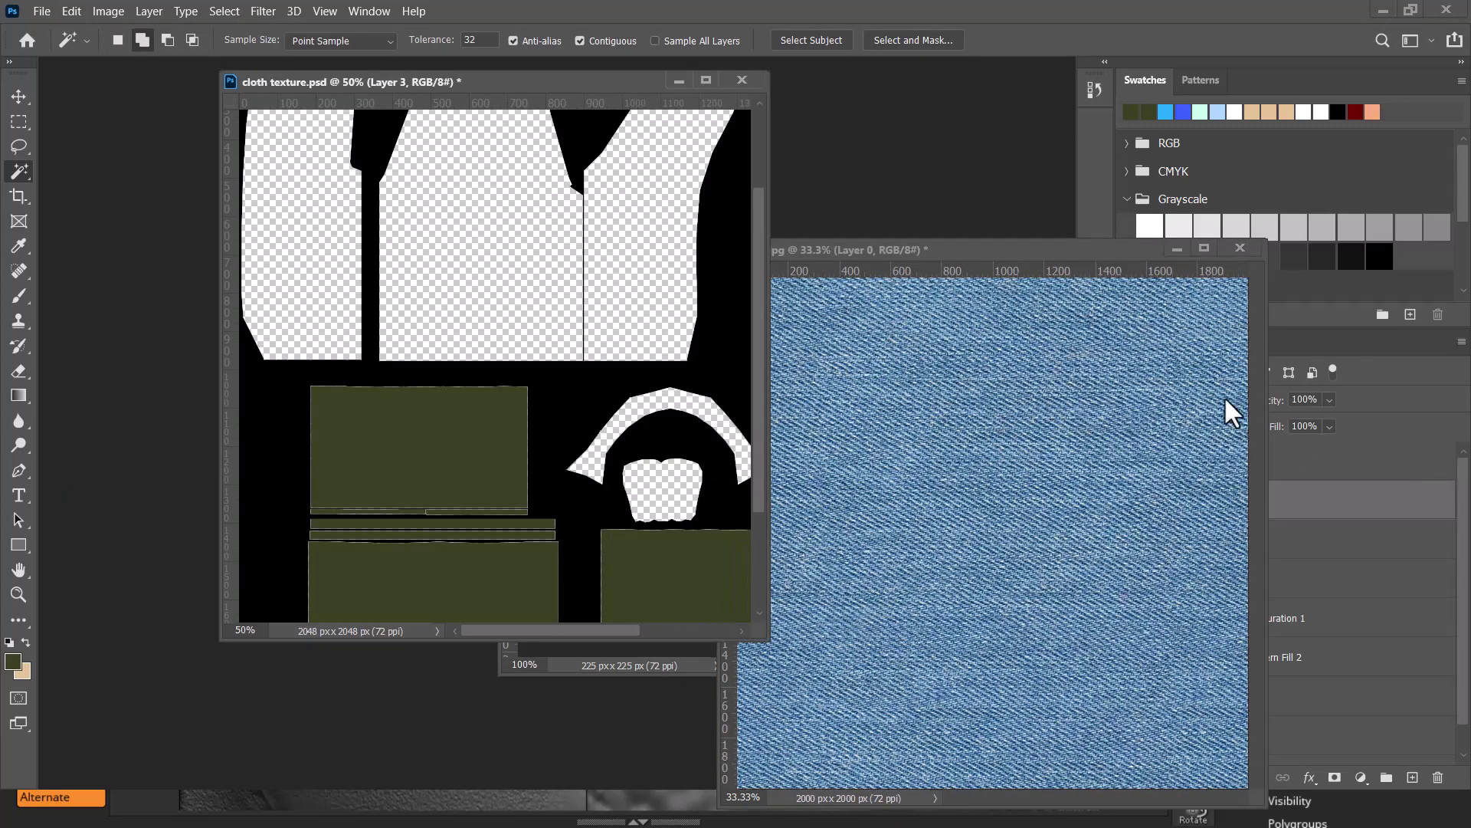
left_click(1178, 251)
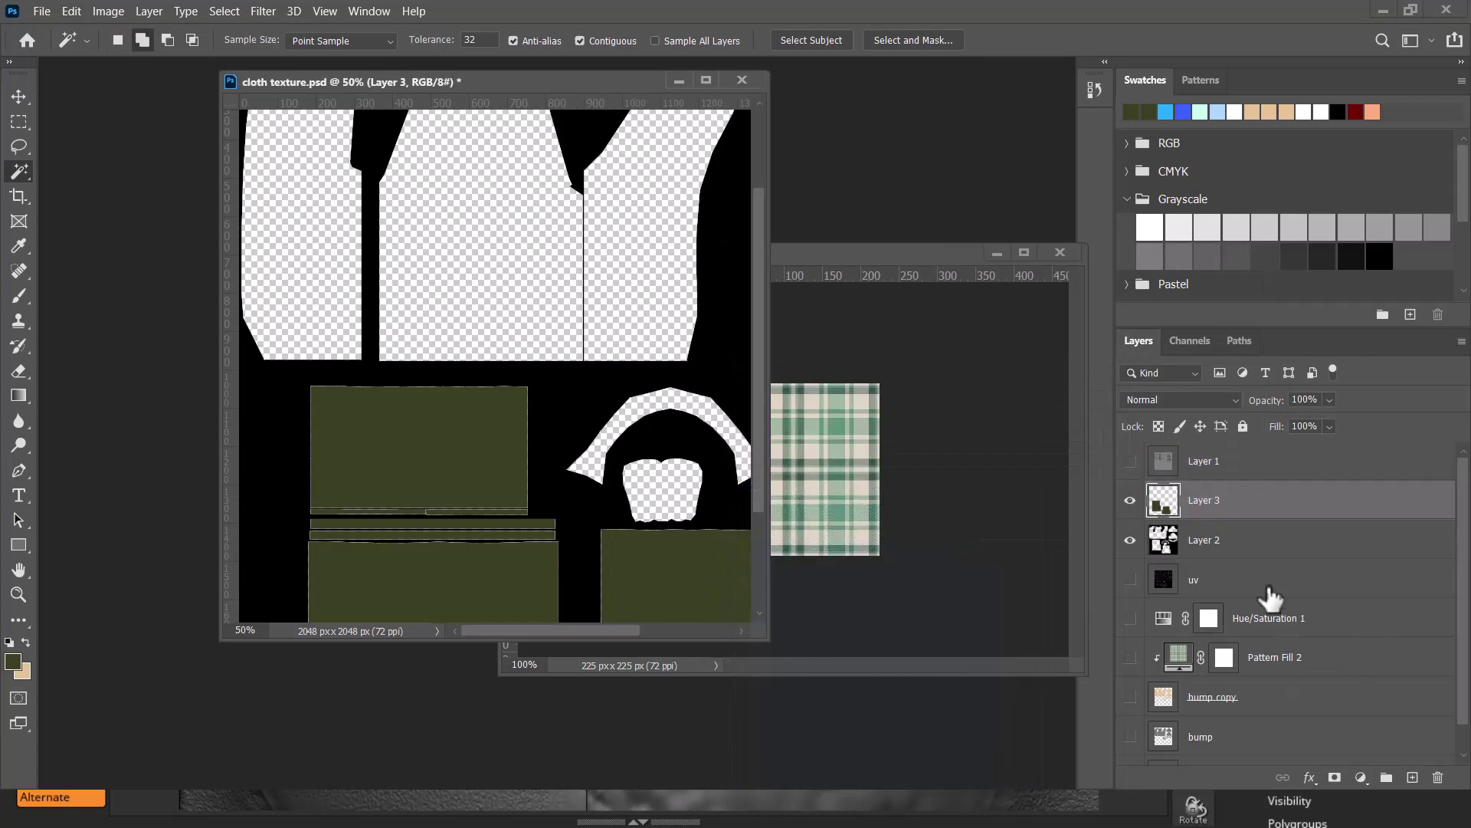
double_click(1206, 500)
type("jeans")
key("Return")
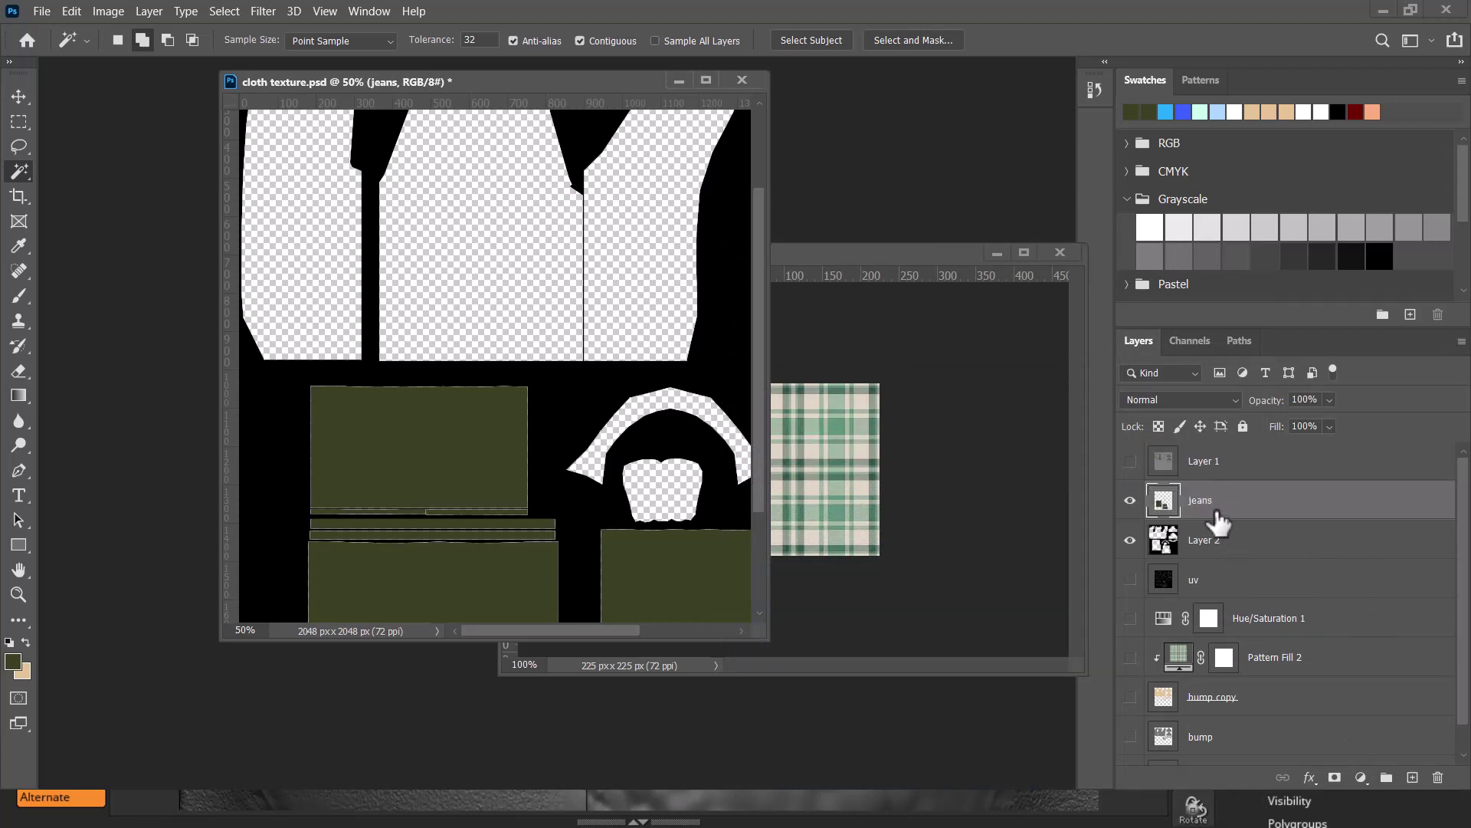
- Add a denim Pattern Fill 3 layer above jeans, then hide it to reveal the UV layout
left_click(1361, 777)
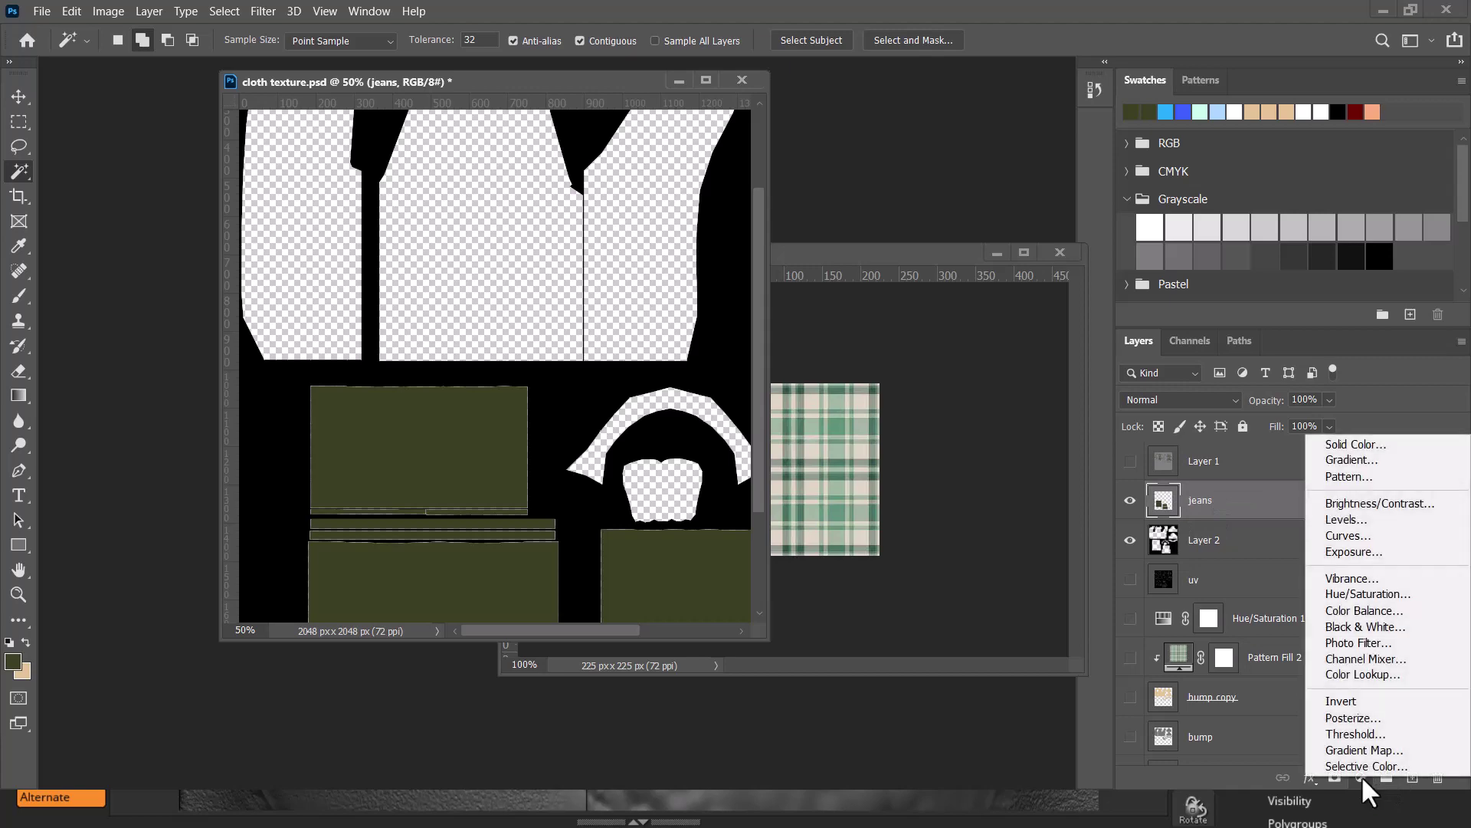
left_click(1414, 480)
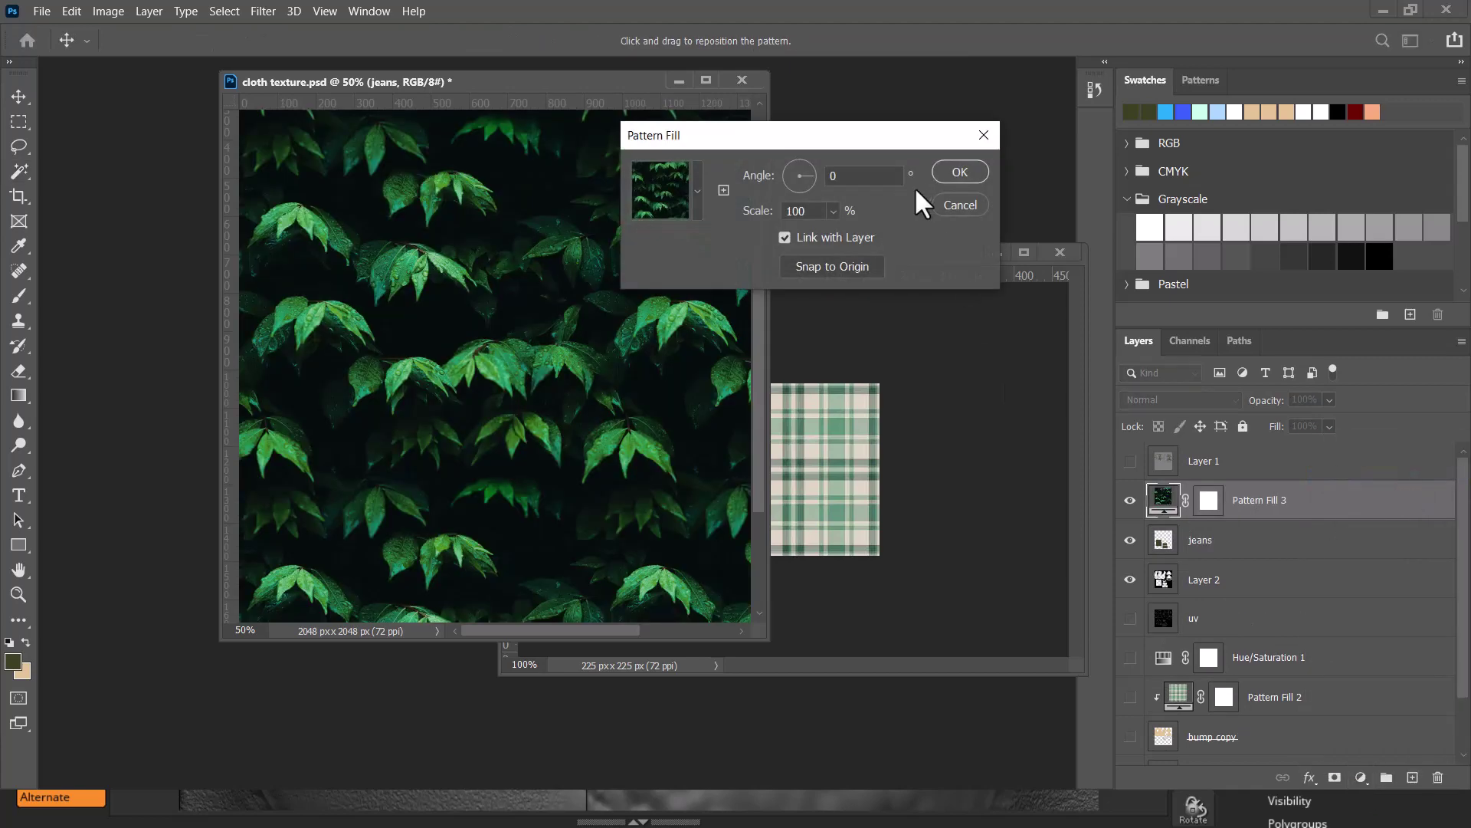
left_click(687, 197)
left_click(628, 340)
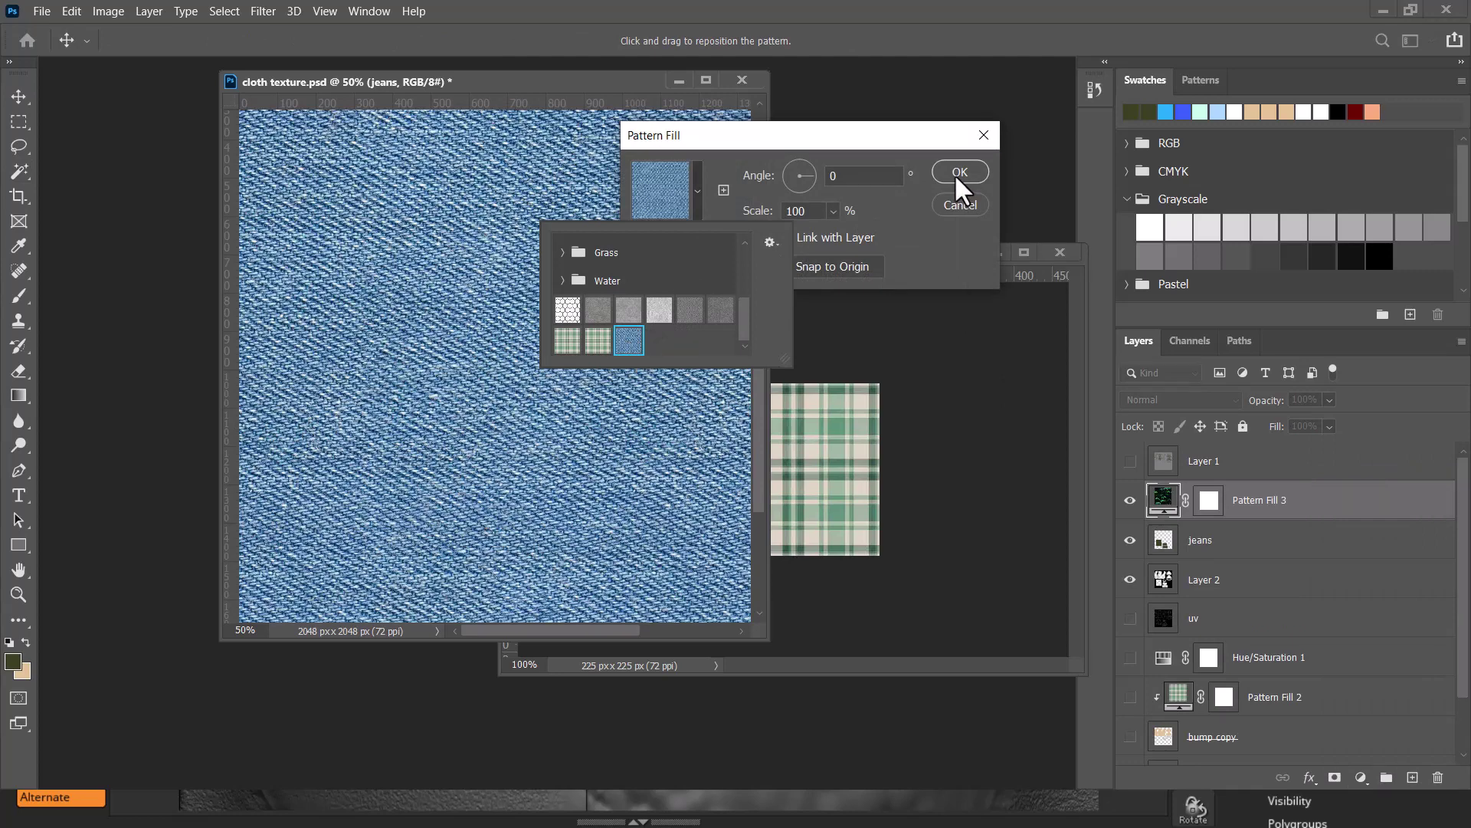
left_click(954, 173)
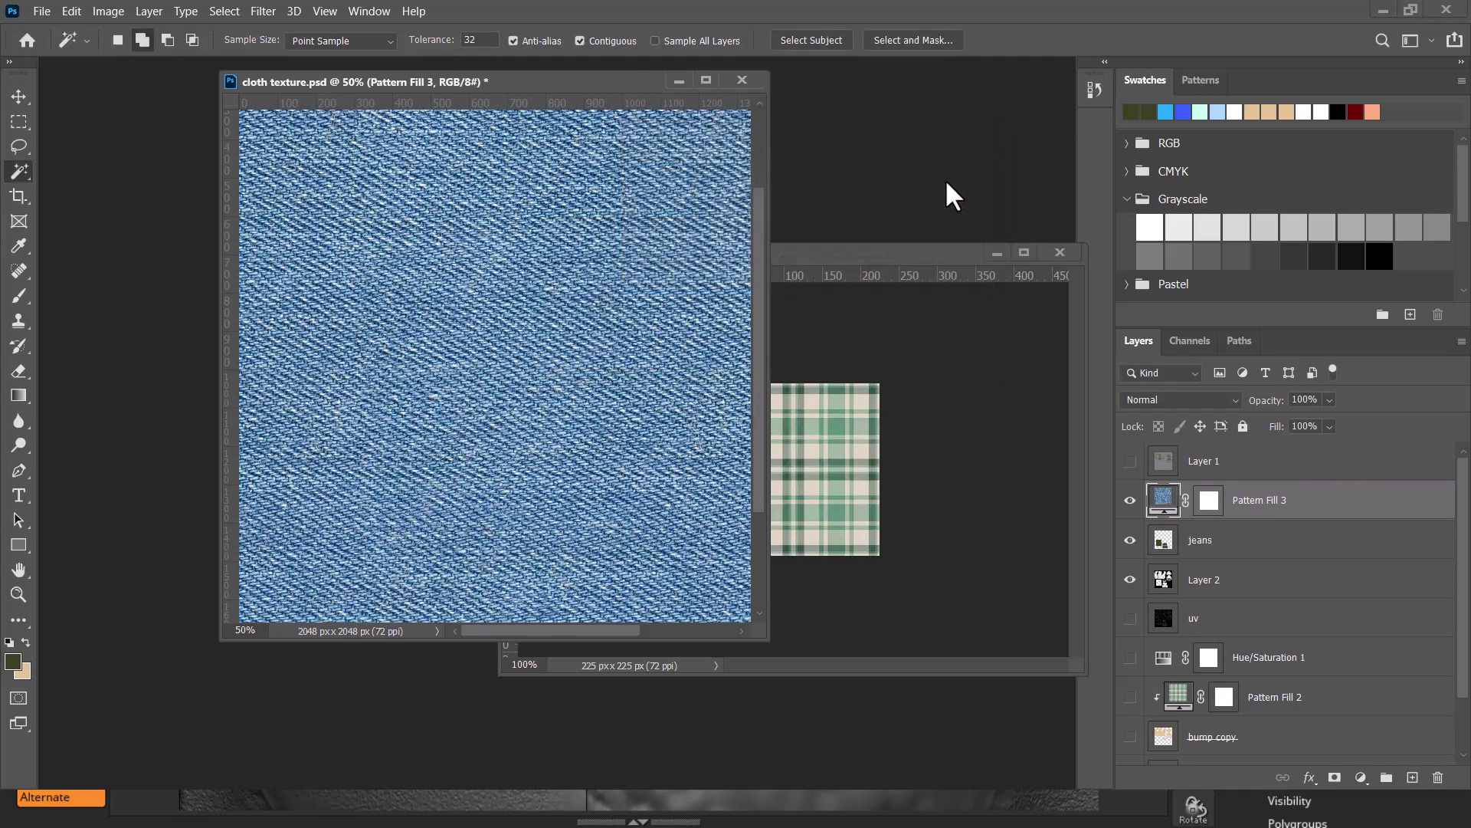
left_click_drag(768, 640, 895, 806)
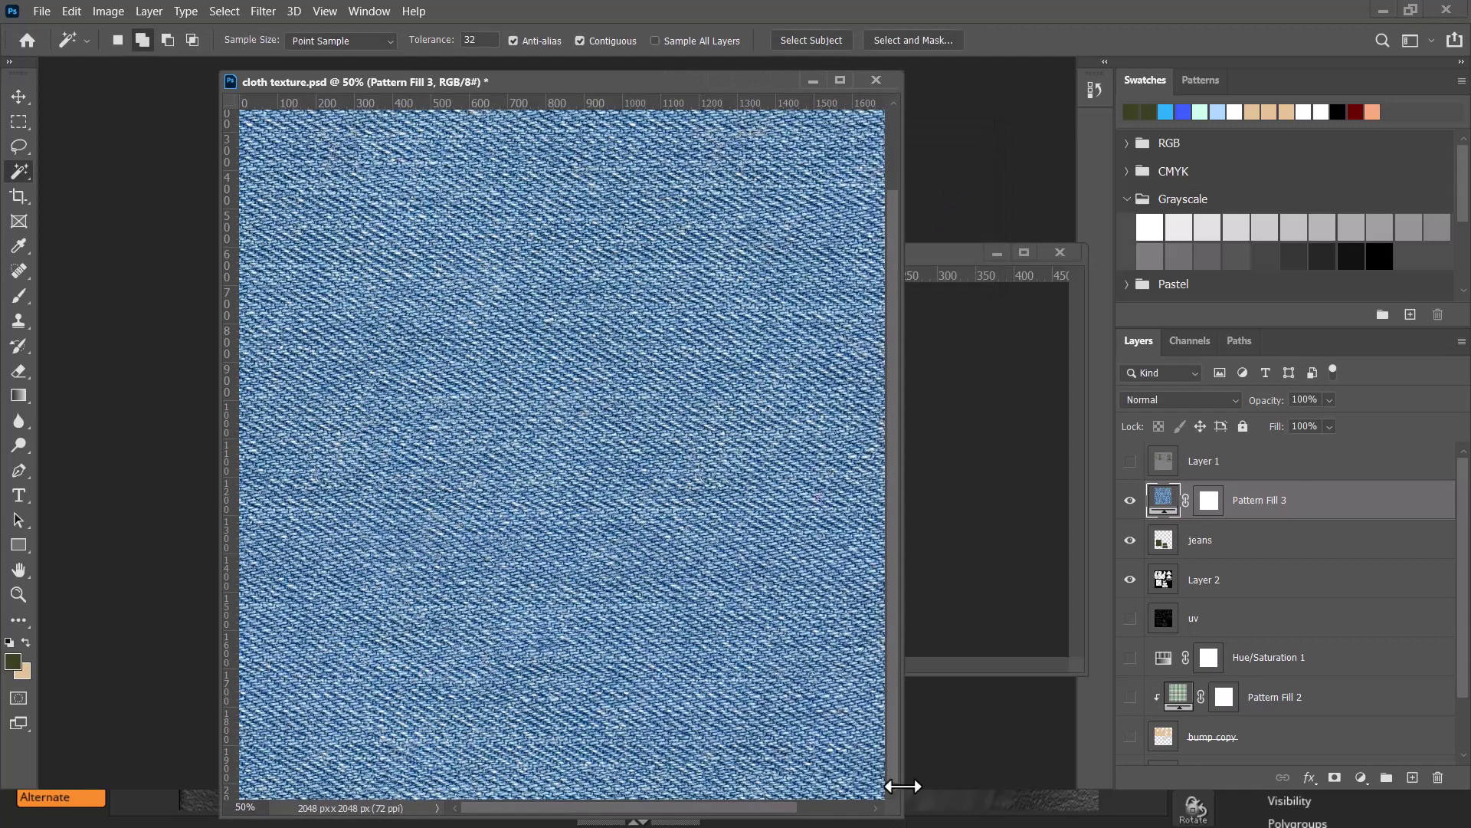
key("ctrl+minus")
key("ctrl+minus")
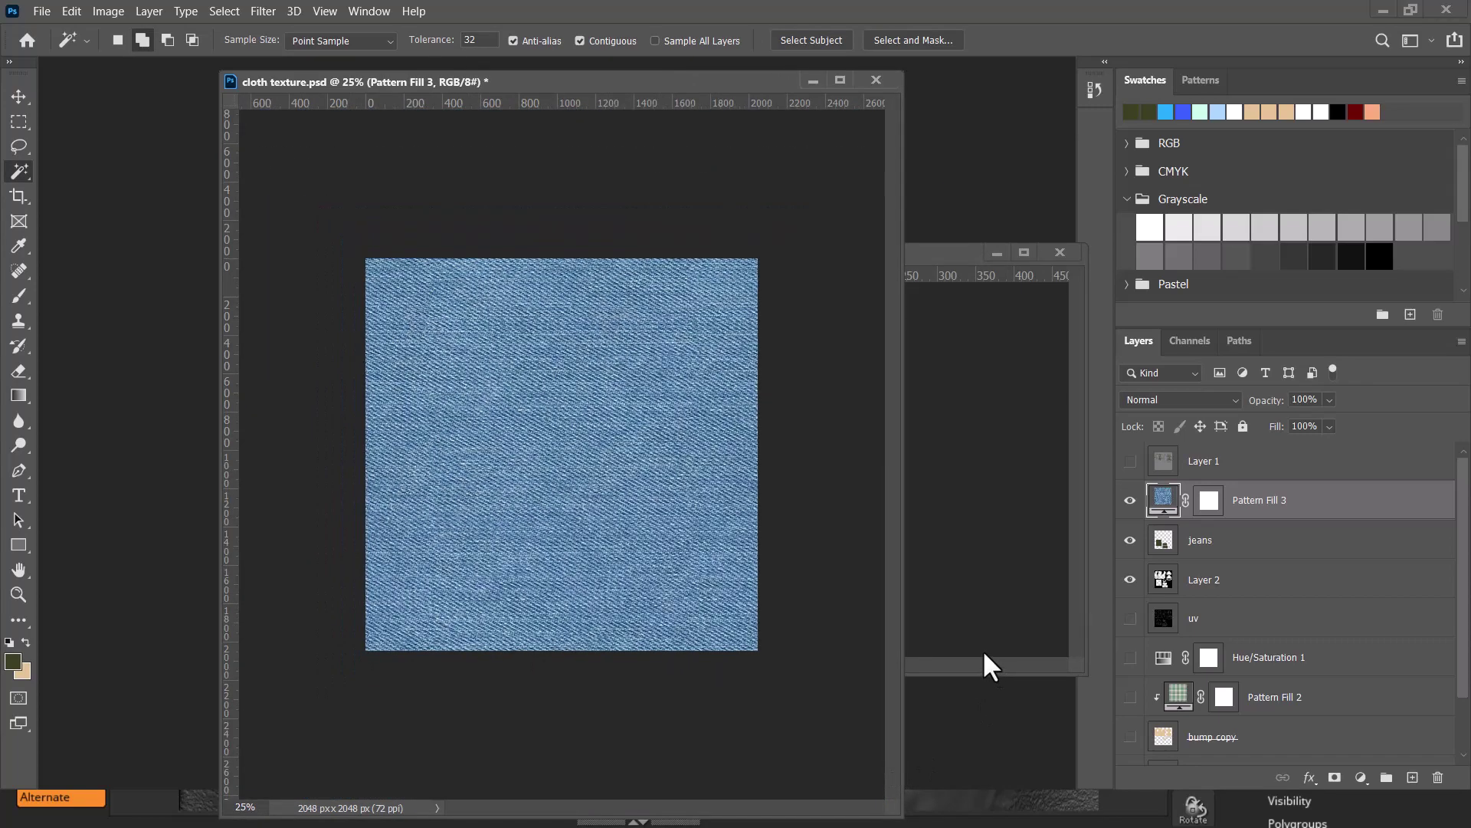
left_click(1129, 500)
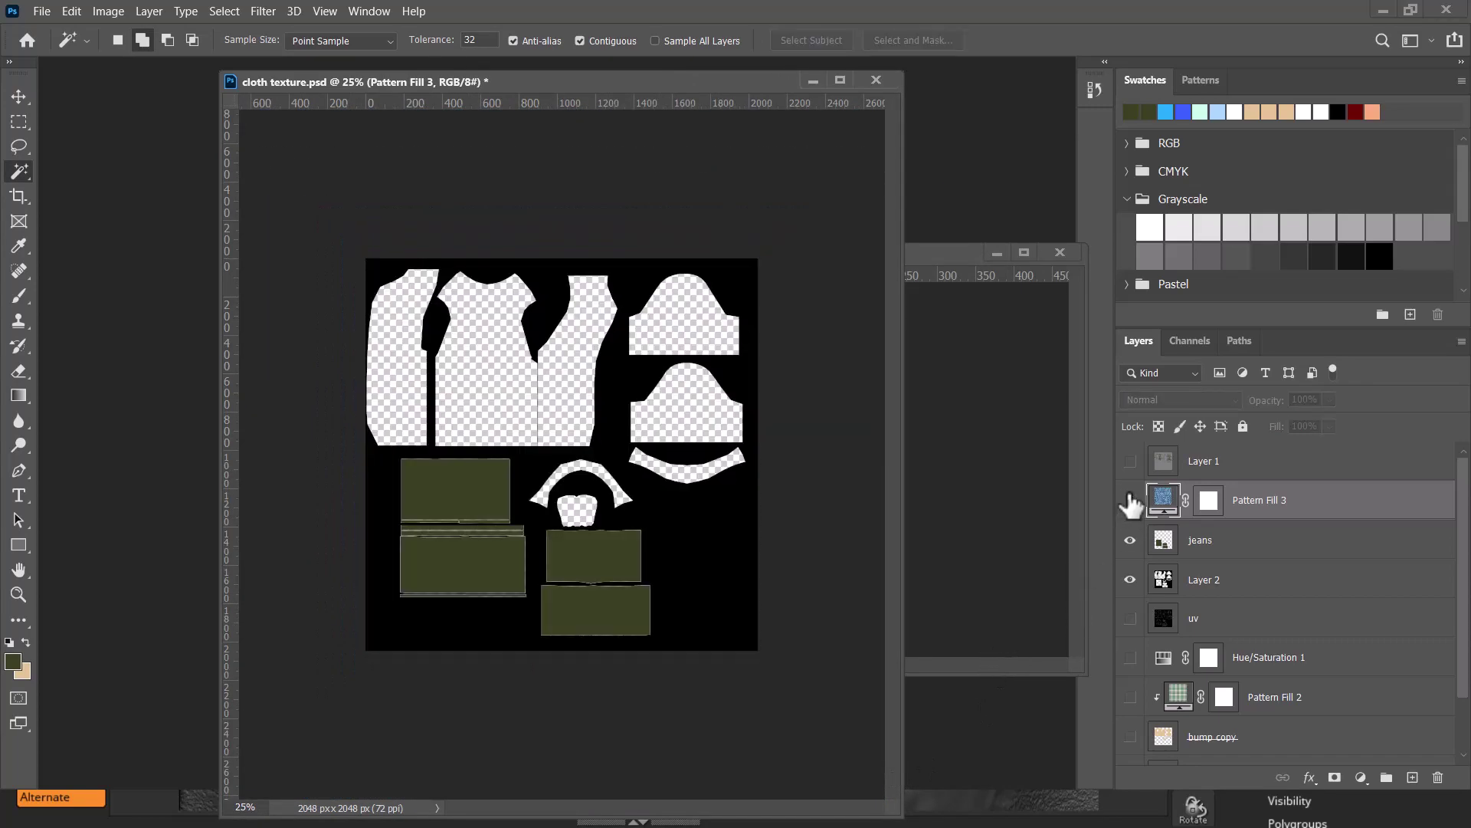
- Bring checker.jpg forward and check its 225 px Image Size in millimetres, closing without changes
left_click(913, 254)
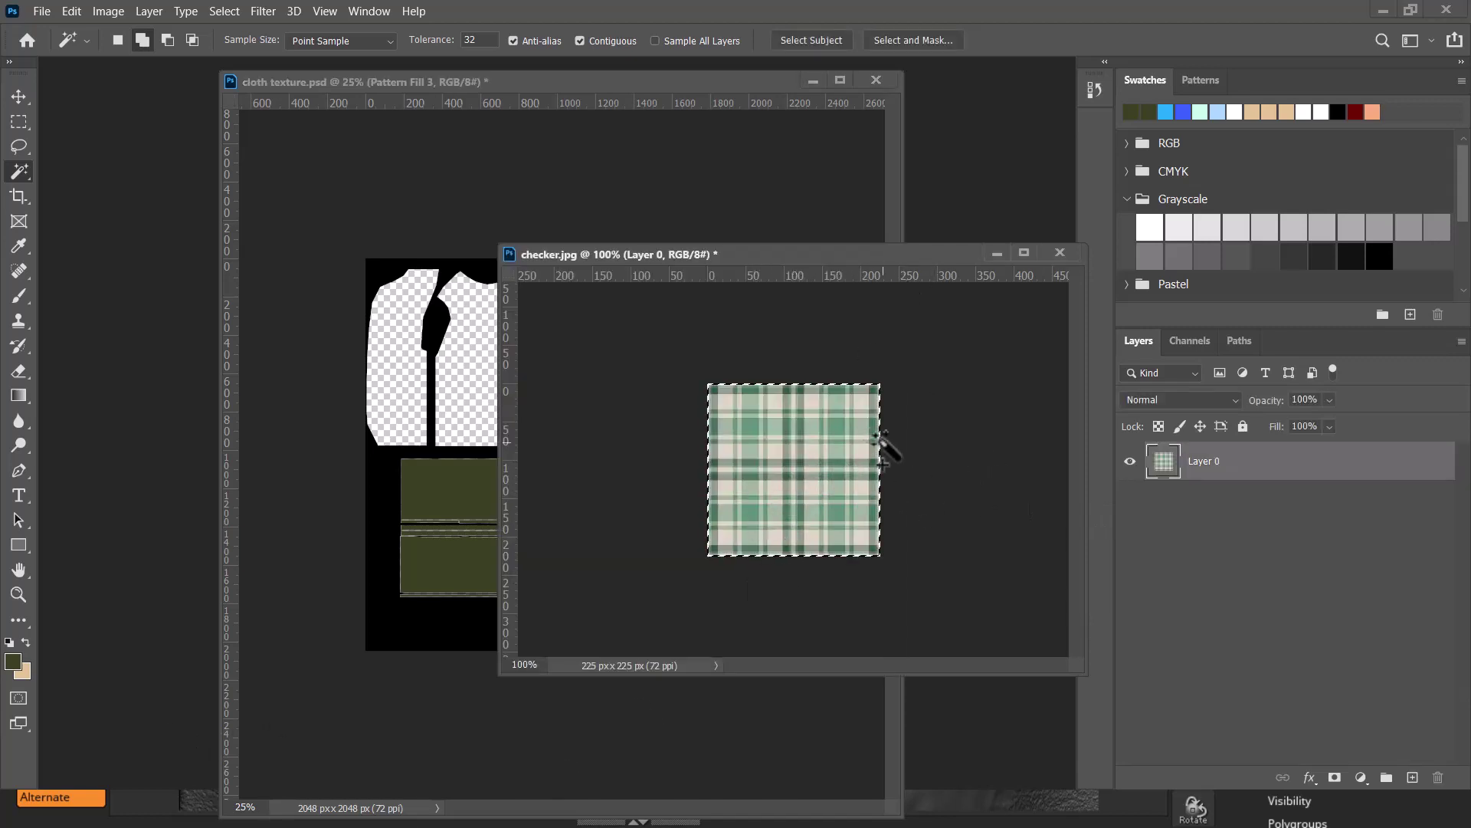
right_click(844, 256)
left_click(863, 279)
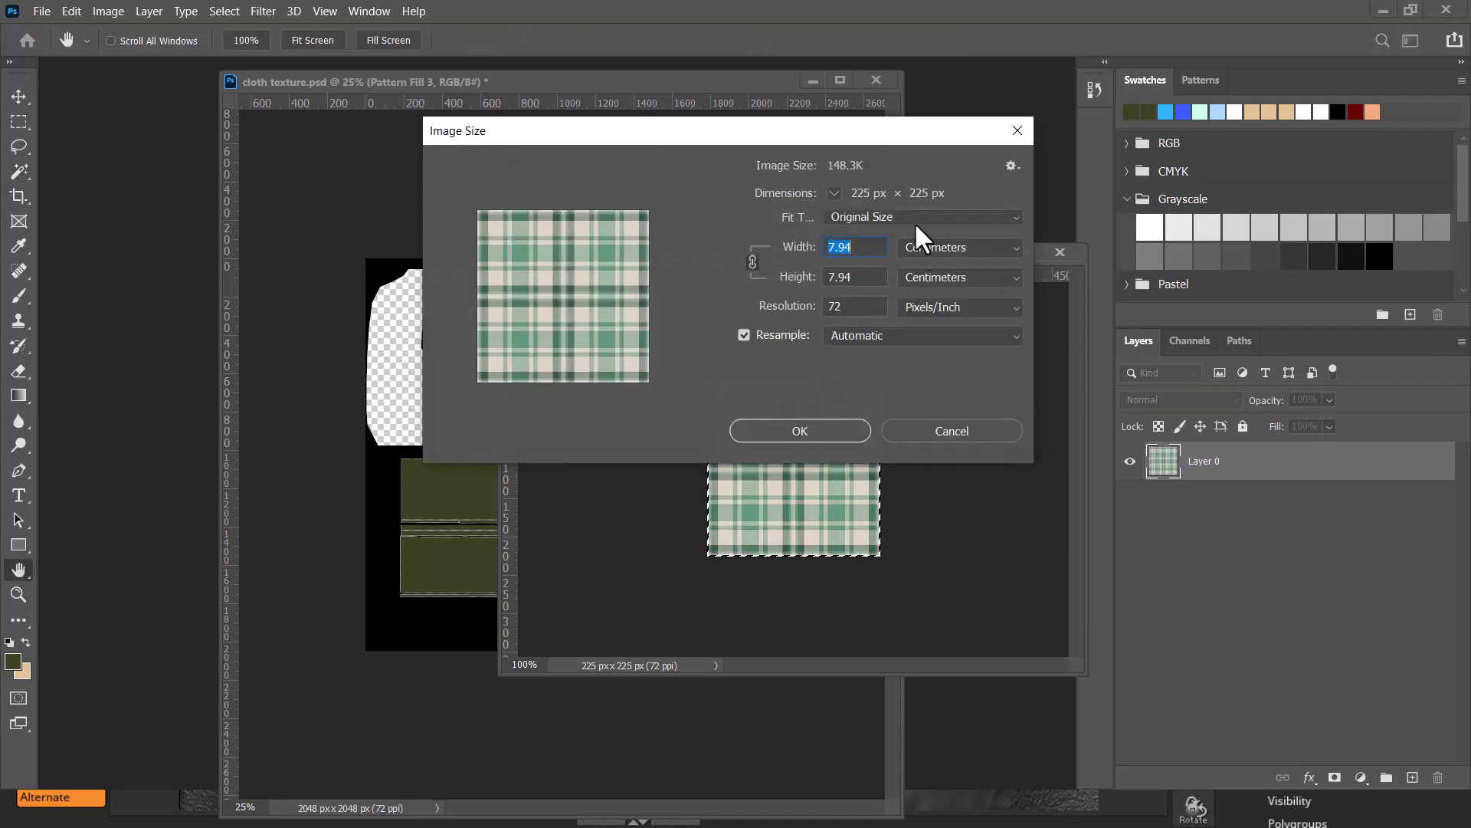
left_click(989, 249)
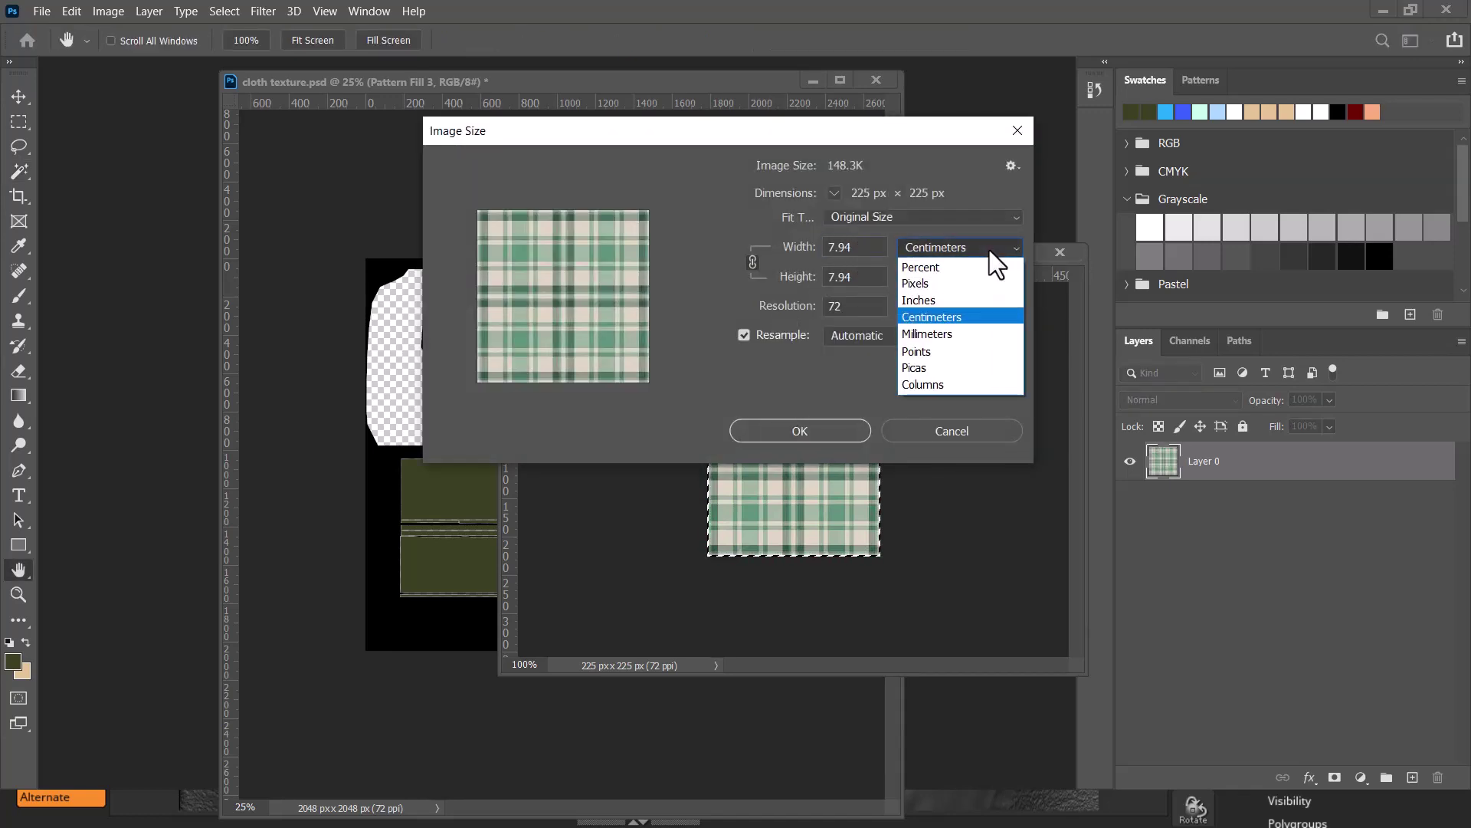
left_click(988, 248)
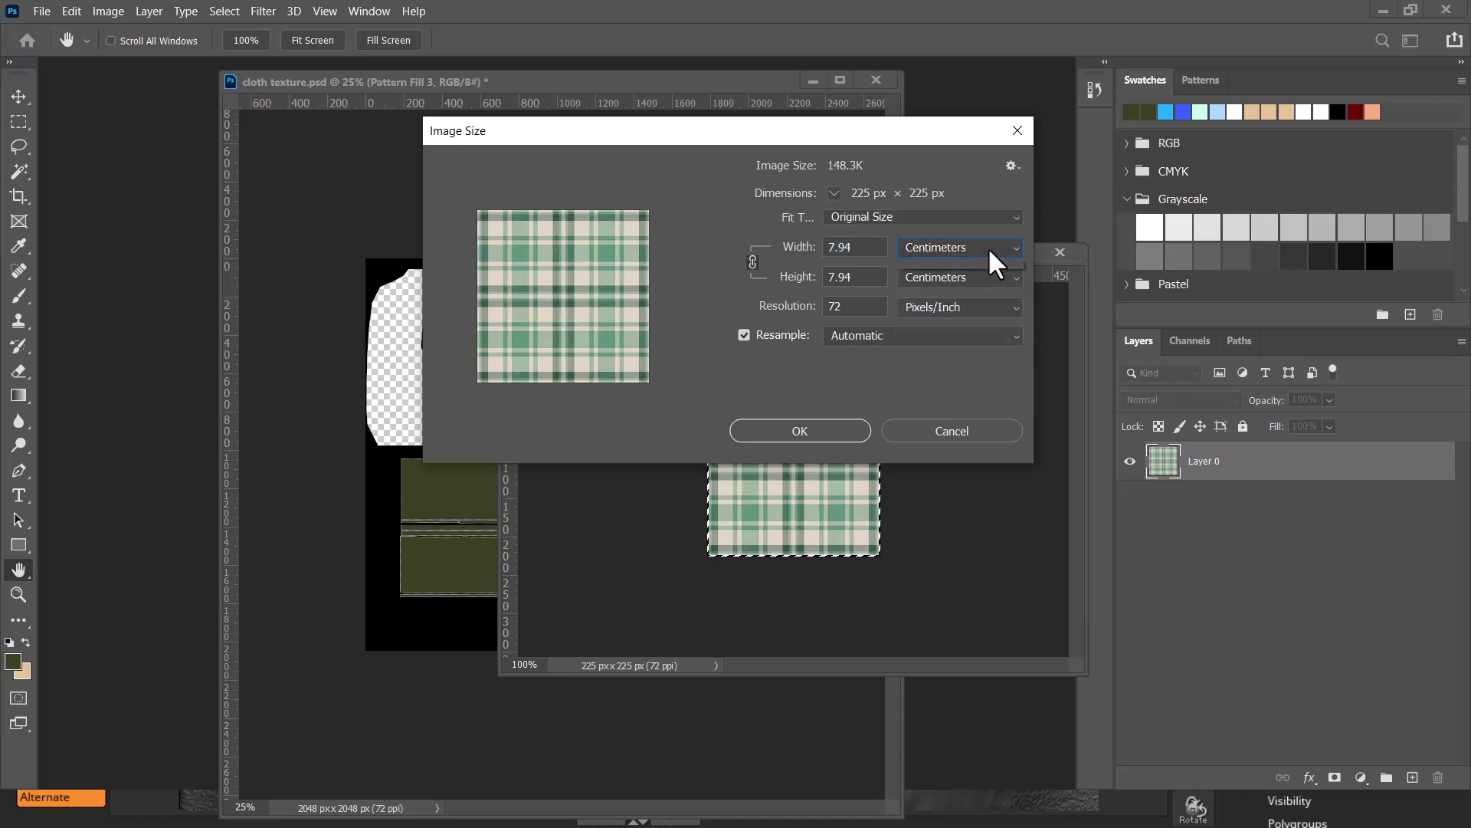
left_click(987, 247)
left_click(964, 331)
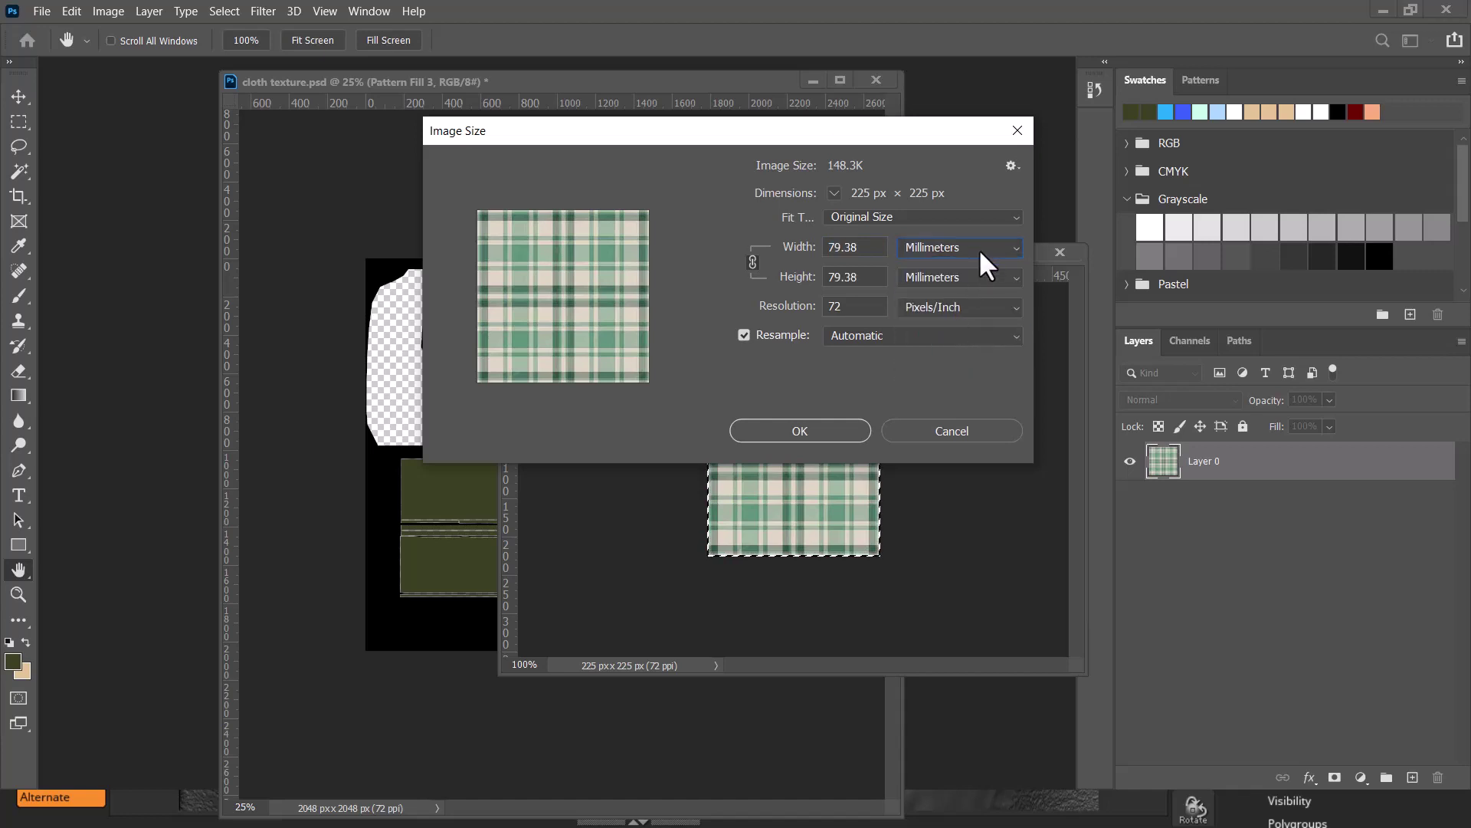
left_click(971, 426)
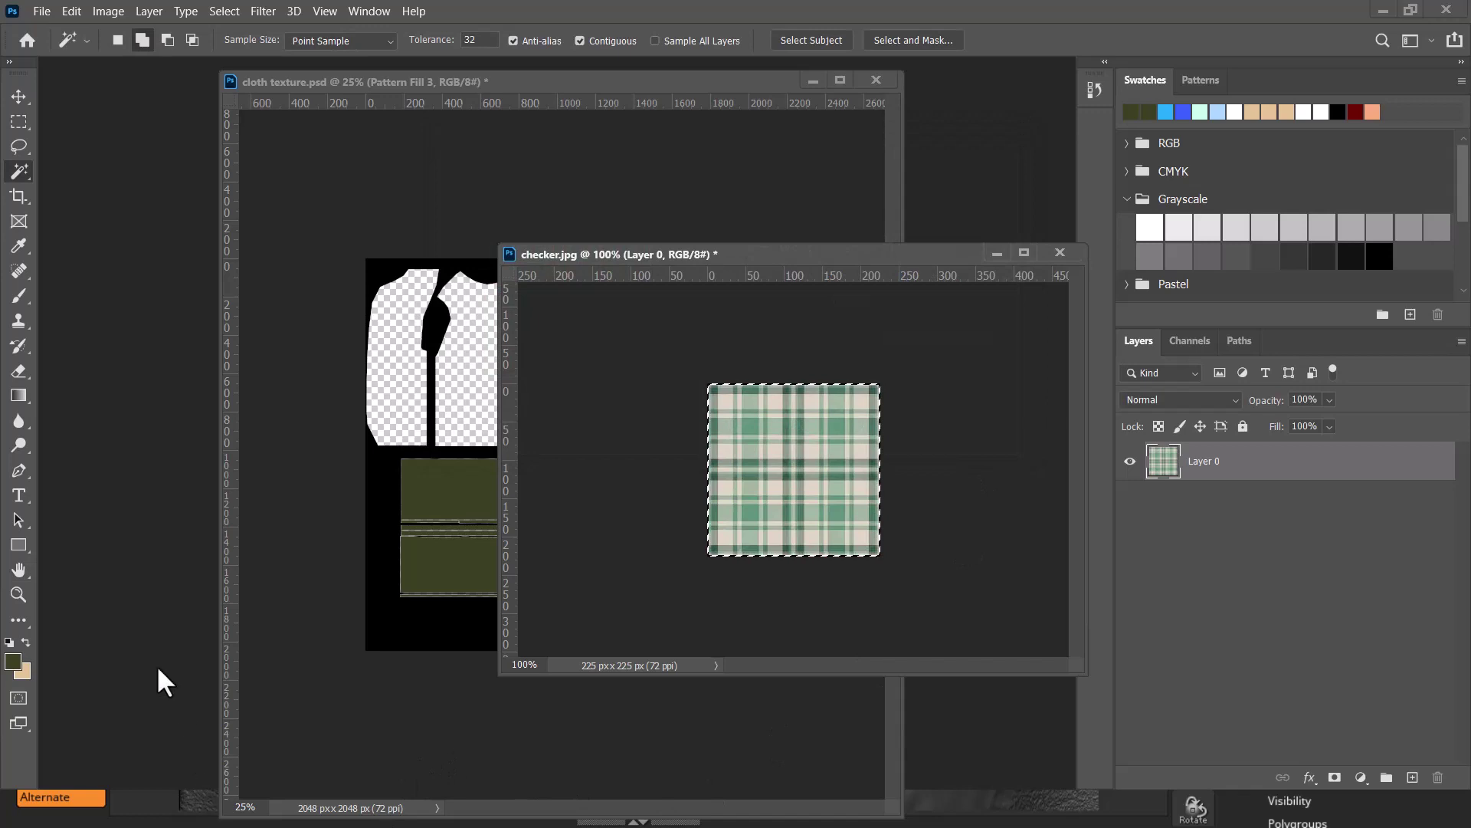
- Drag the jeans.jpg denim into checker.jpg as Layer 1, minimize jeans.jpg, and zoom out
key("alt+Tab")
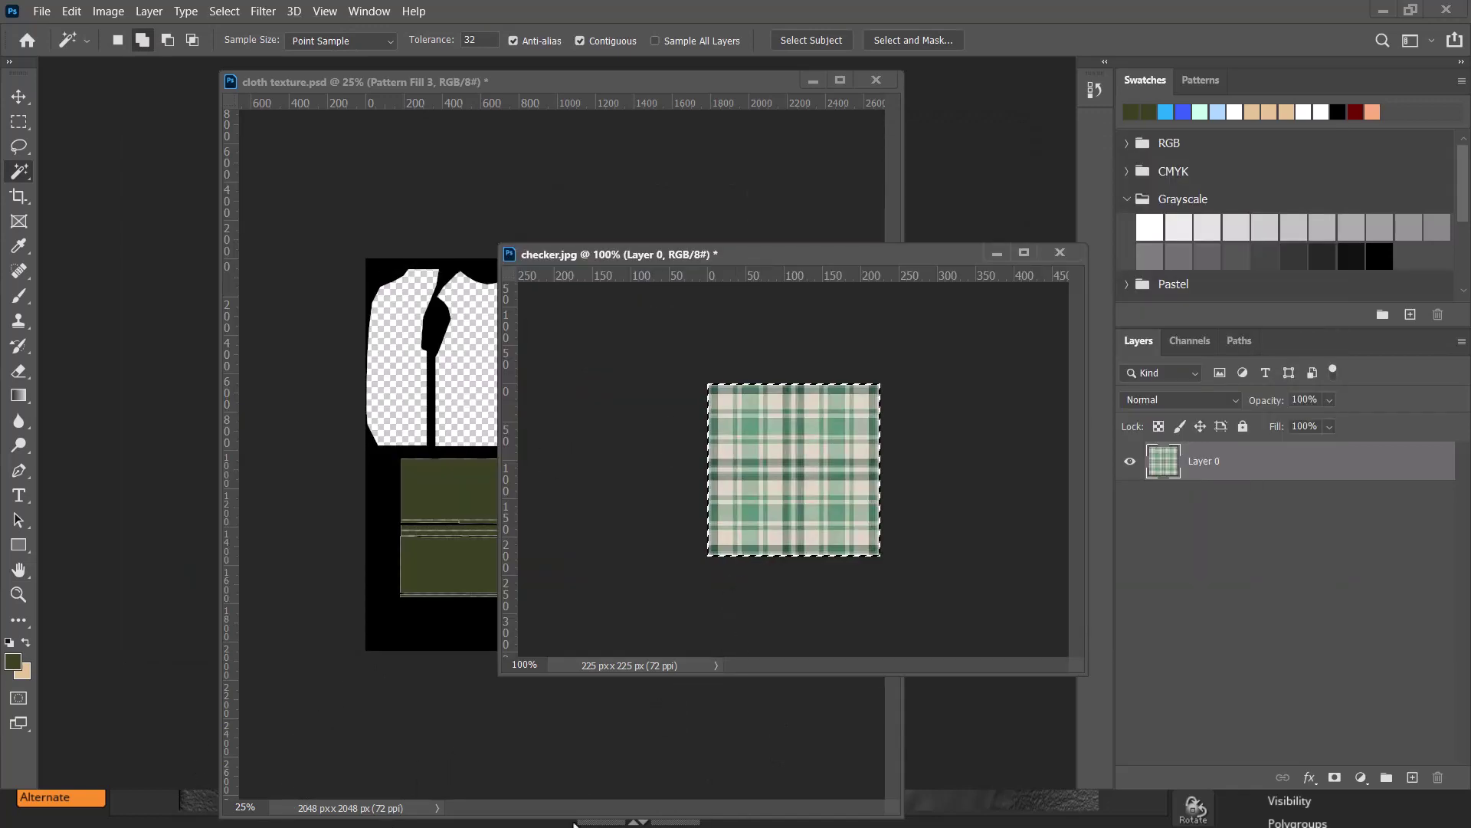
left_click_drag(917, 260, 684, 176)
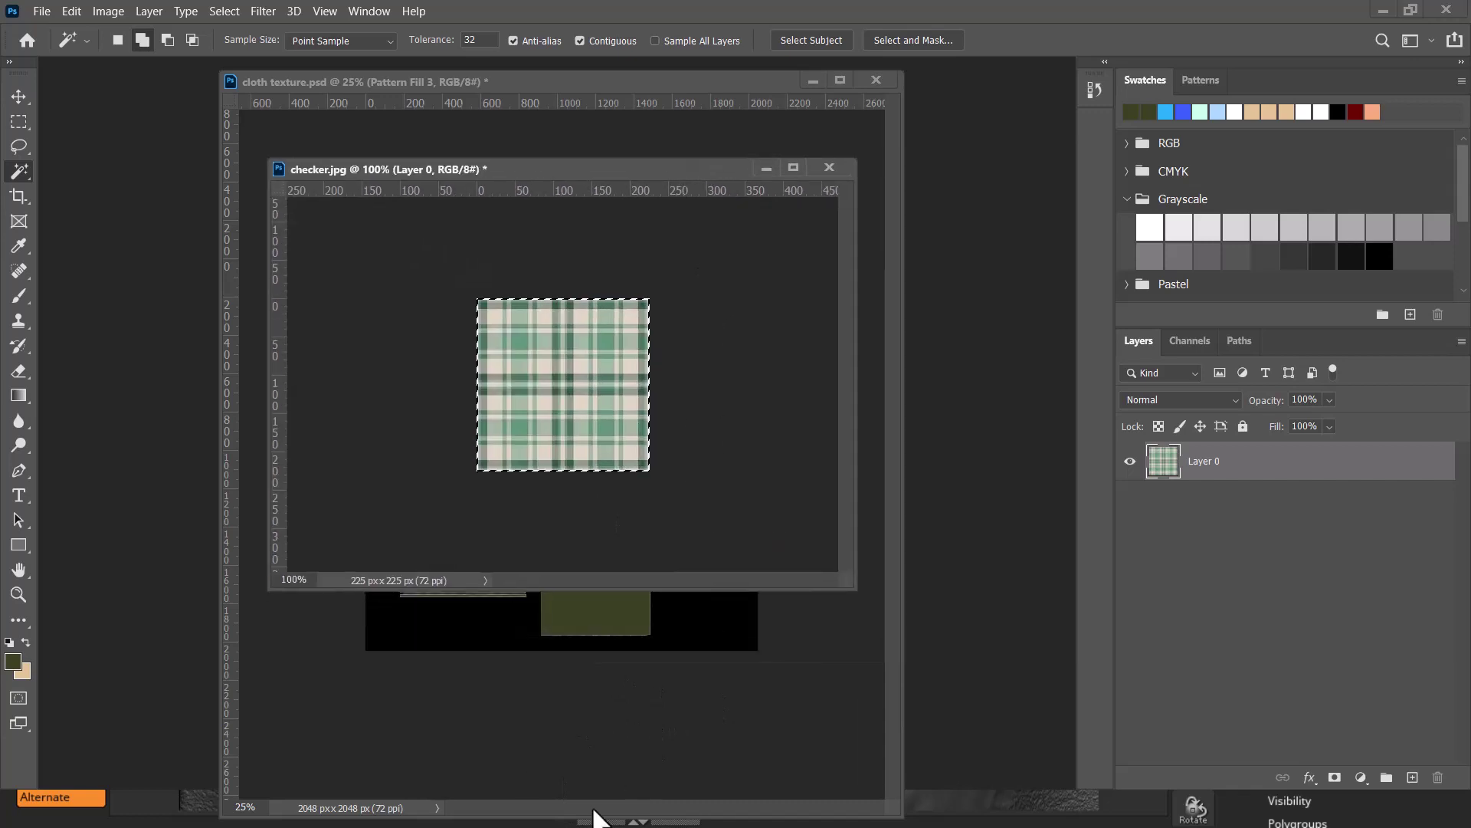
key("alt+Tab")
left_click_drag(832, 280, 828, 253)
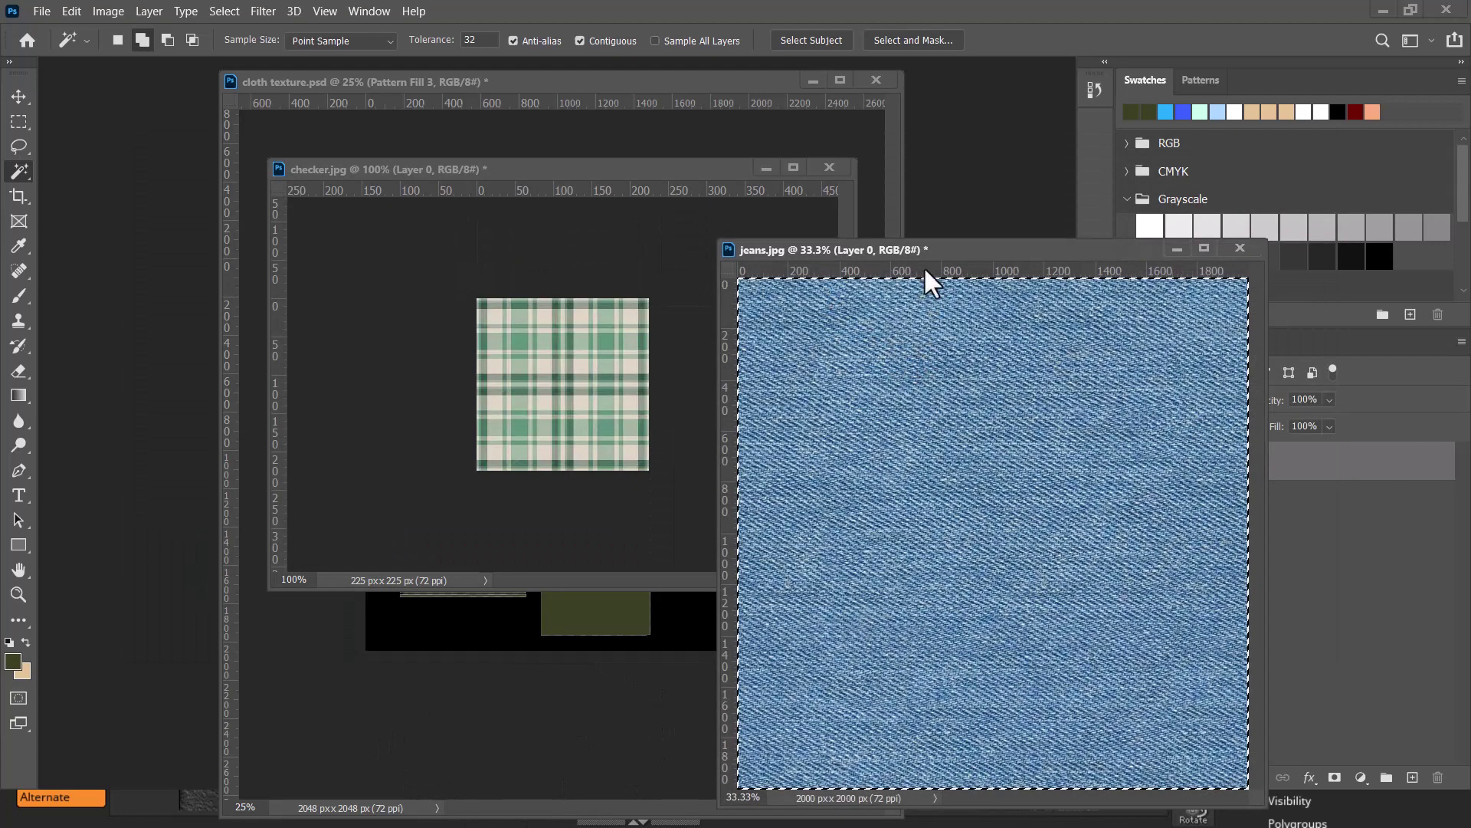
key("ctrl+d")
key("v")
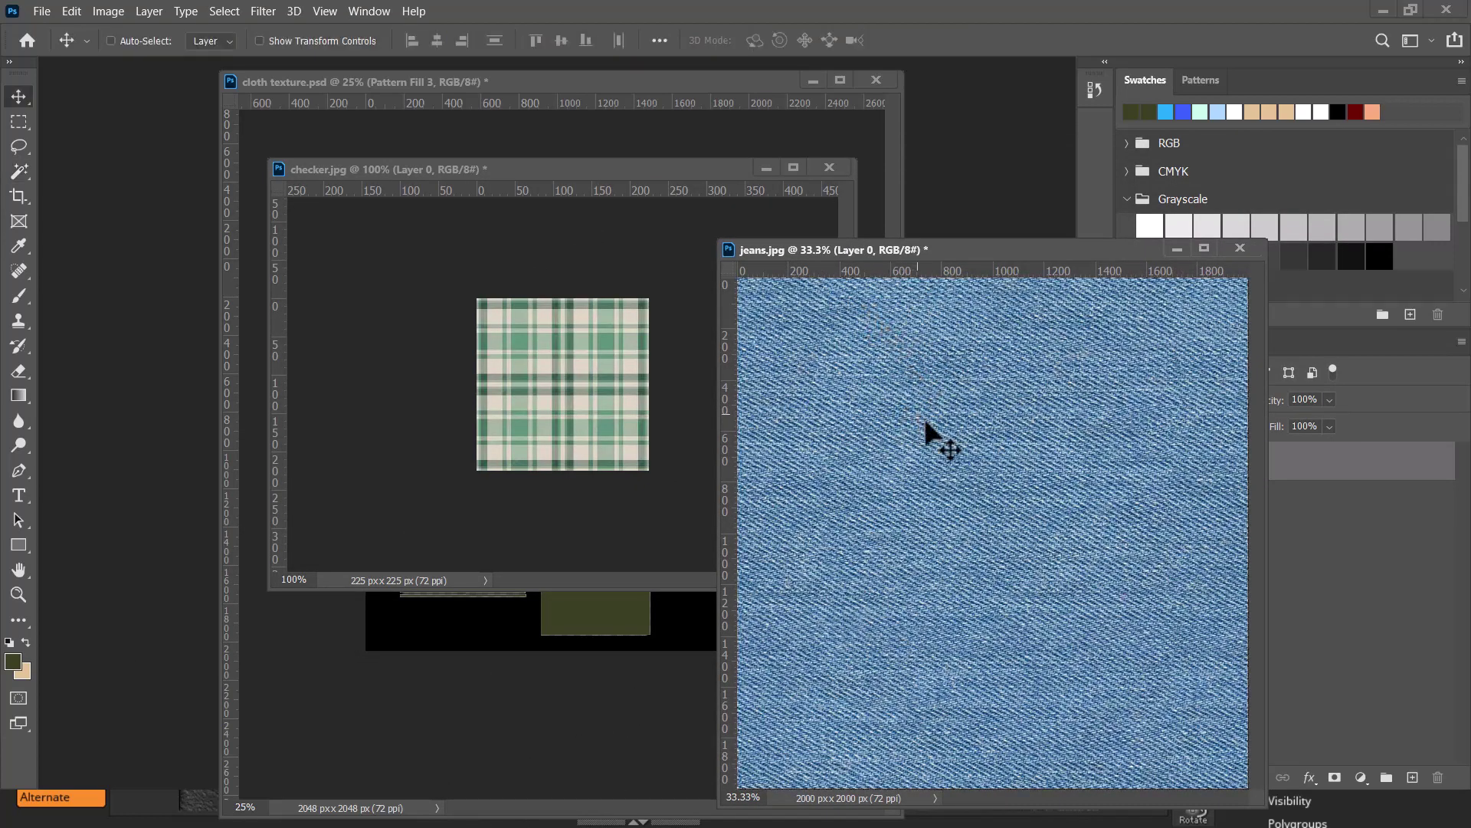
left_click_drag(1040, 556, 593, 423)
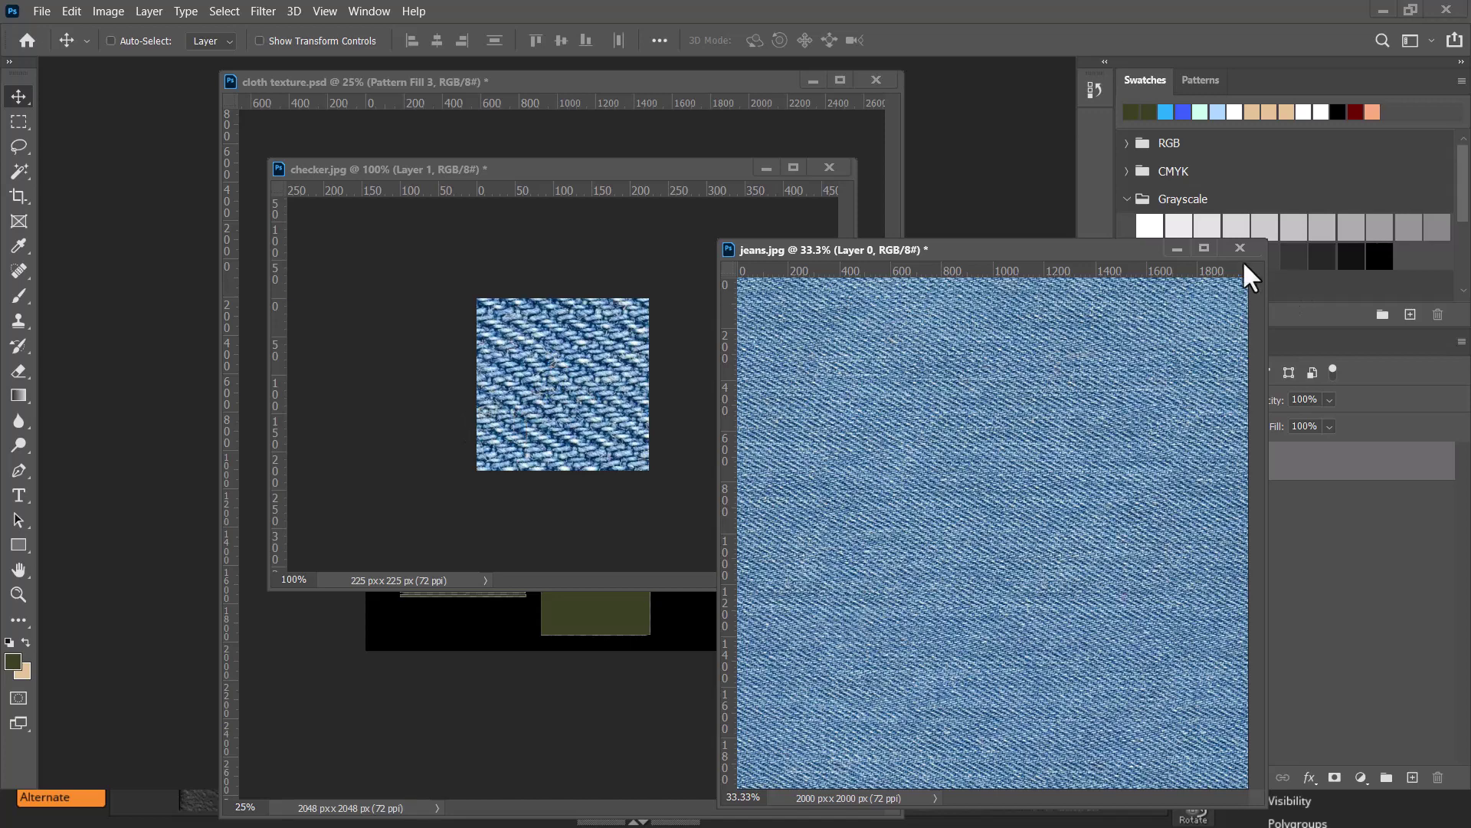
left_click(1176, 248)
key("ctrl+minus")
key("ctrl+minus")
key("ctrl+minus")
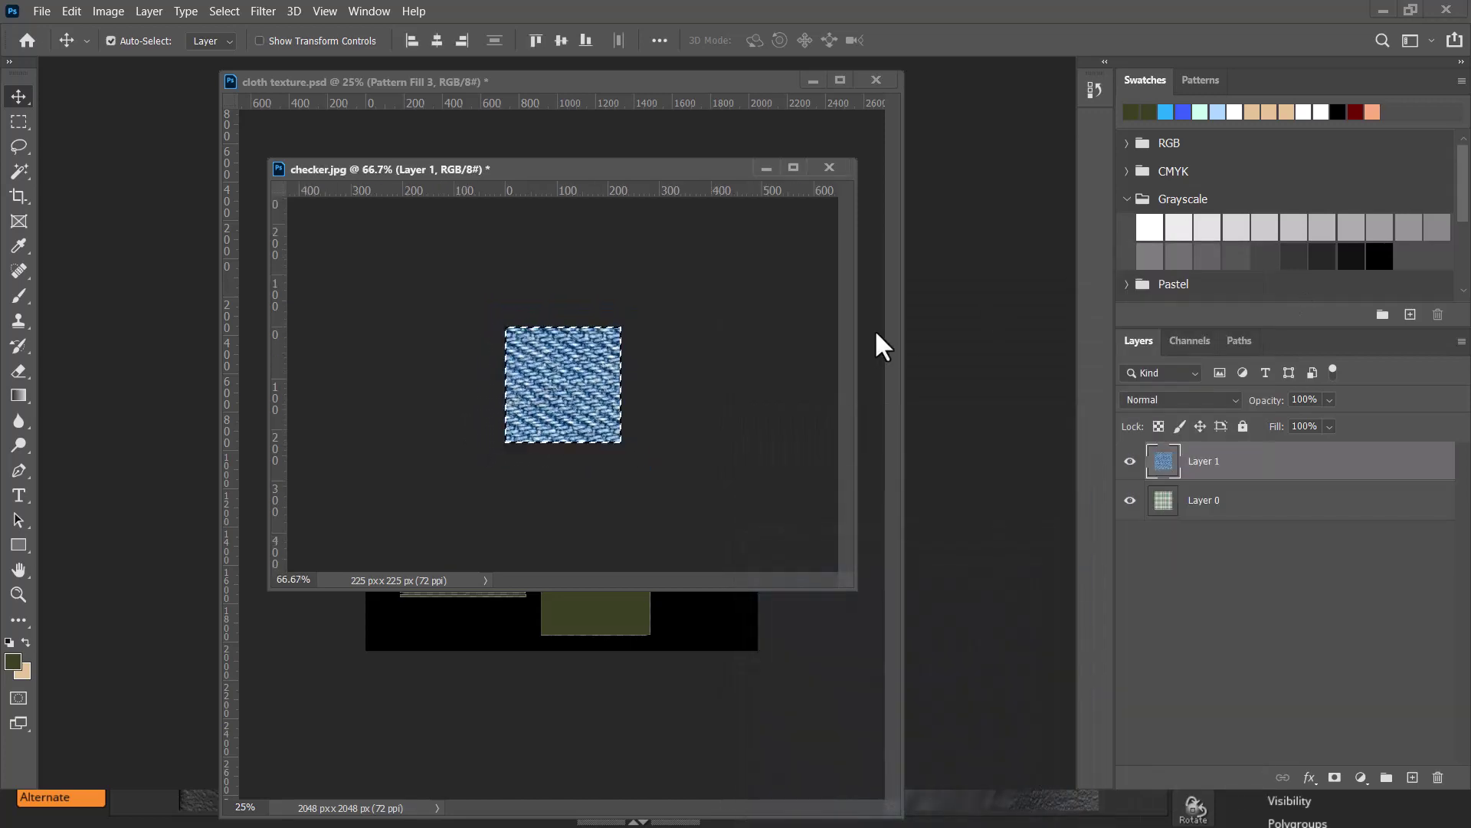
key("ctrl+minus")
key("ctrl+minus")
key("ctrl+minus")
key("ctrl+minus")
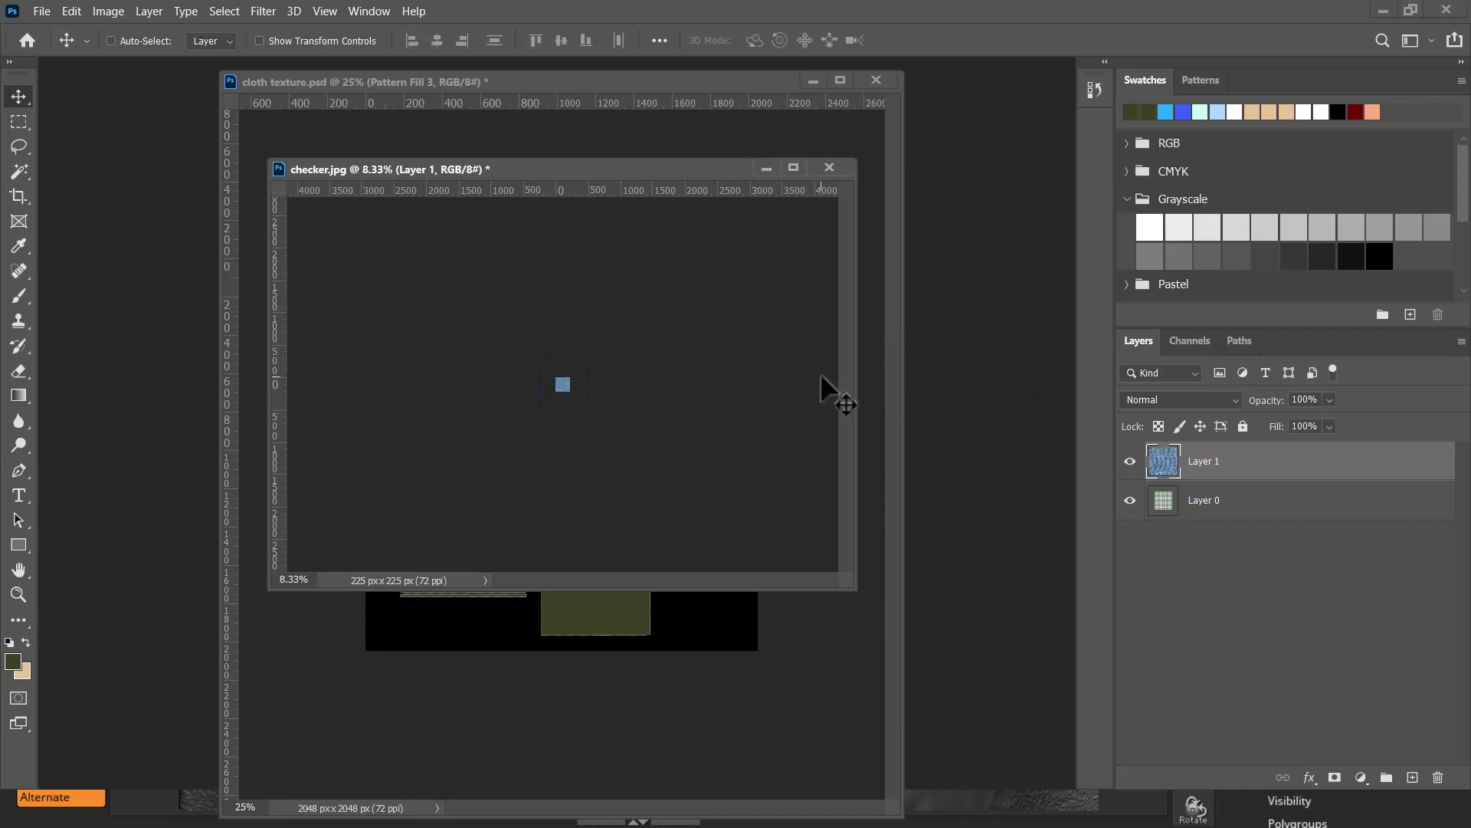
- Free-transform the denim Layer 1 in checker.jpg down to 12% scale and commit it
key("ctrl+t")
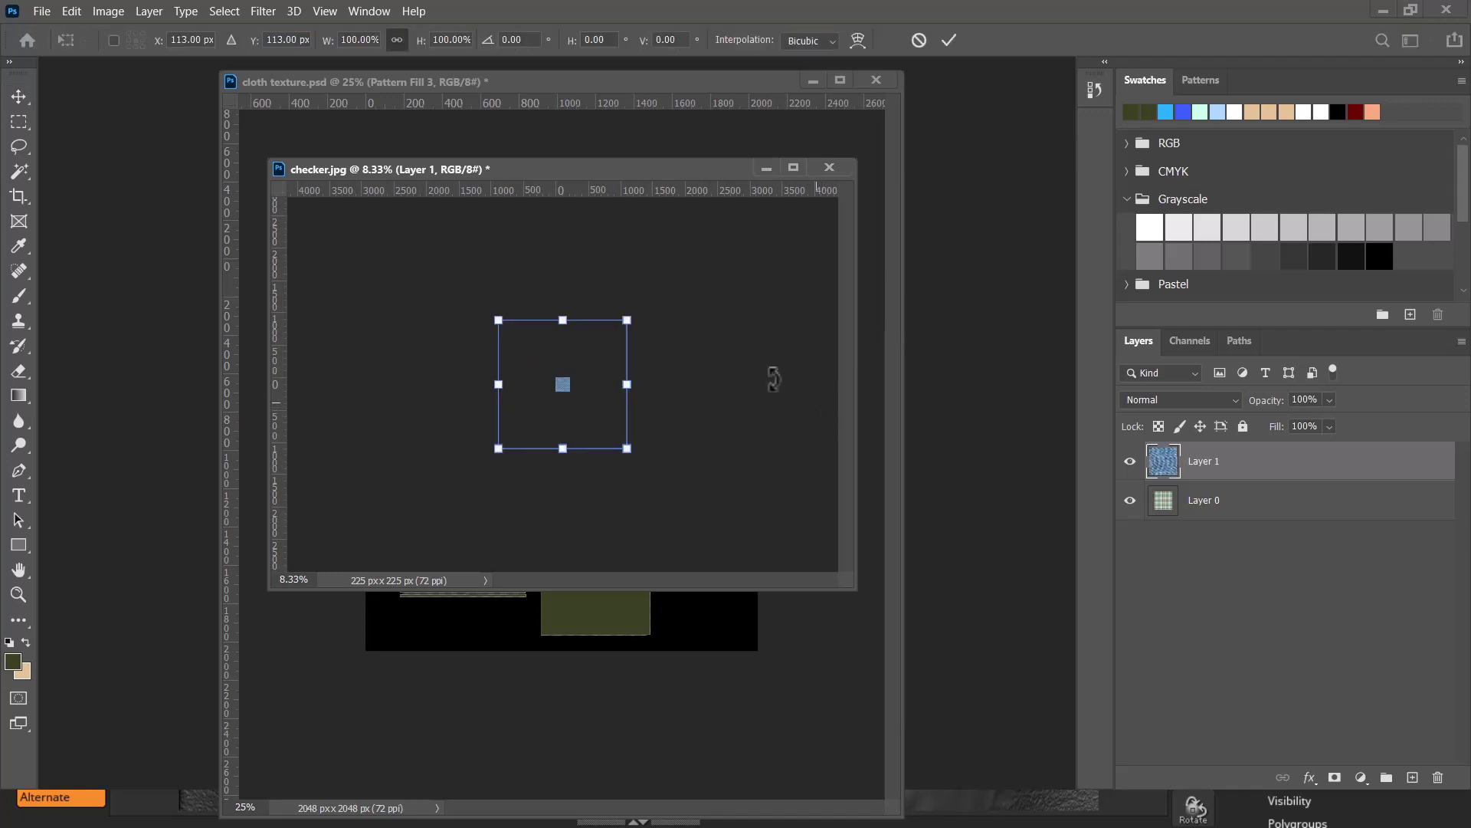
left_click_drag(421, 46, 359, 80)
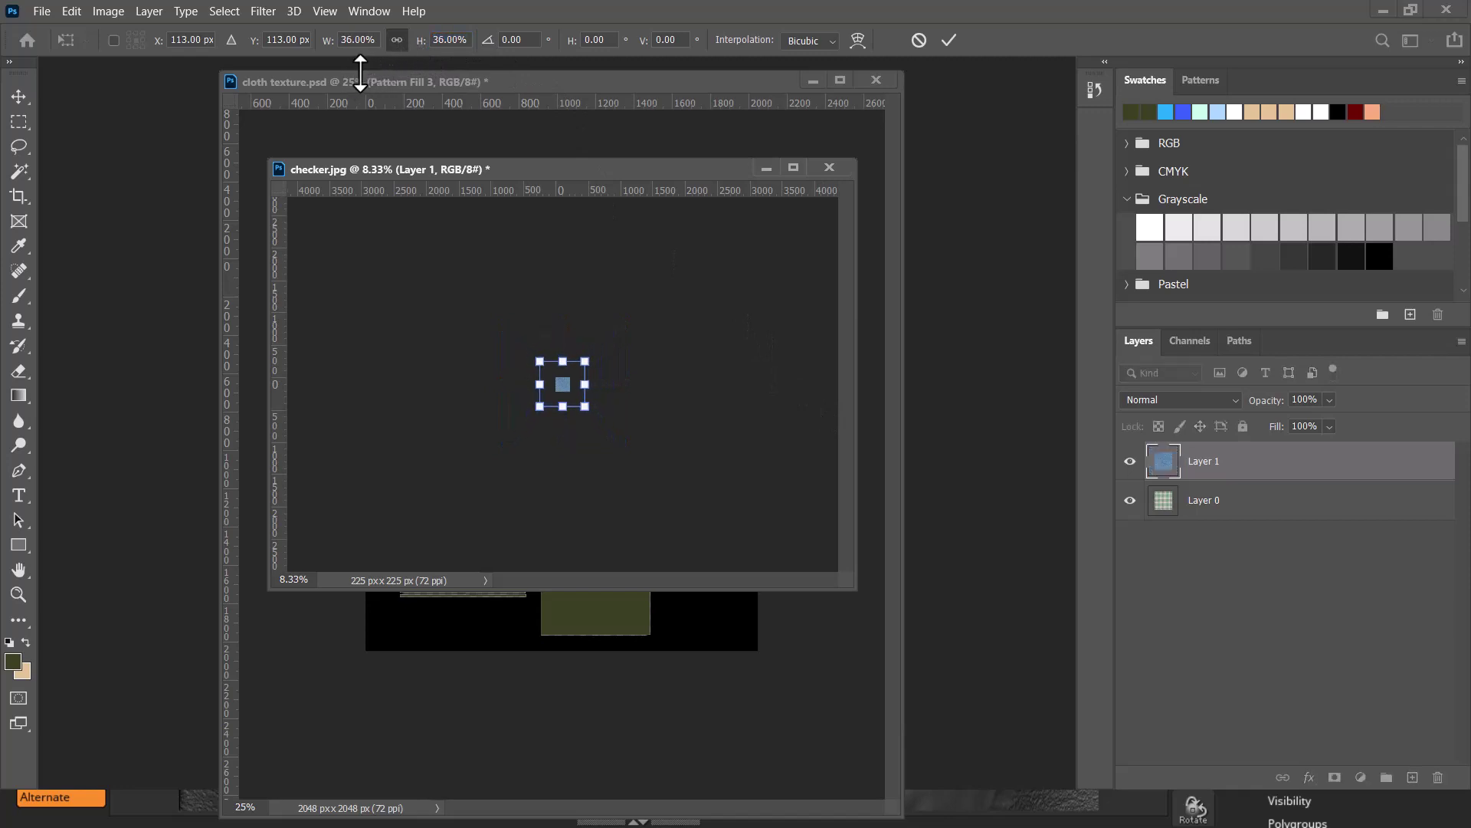
key("ctrl+plus")
key("ctrl+plus")
key("ctrl+plus")
key("ctrl+plus")
key("ctrl+plus")
key("ctrl+plus")
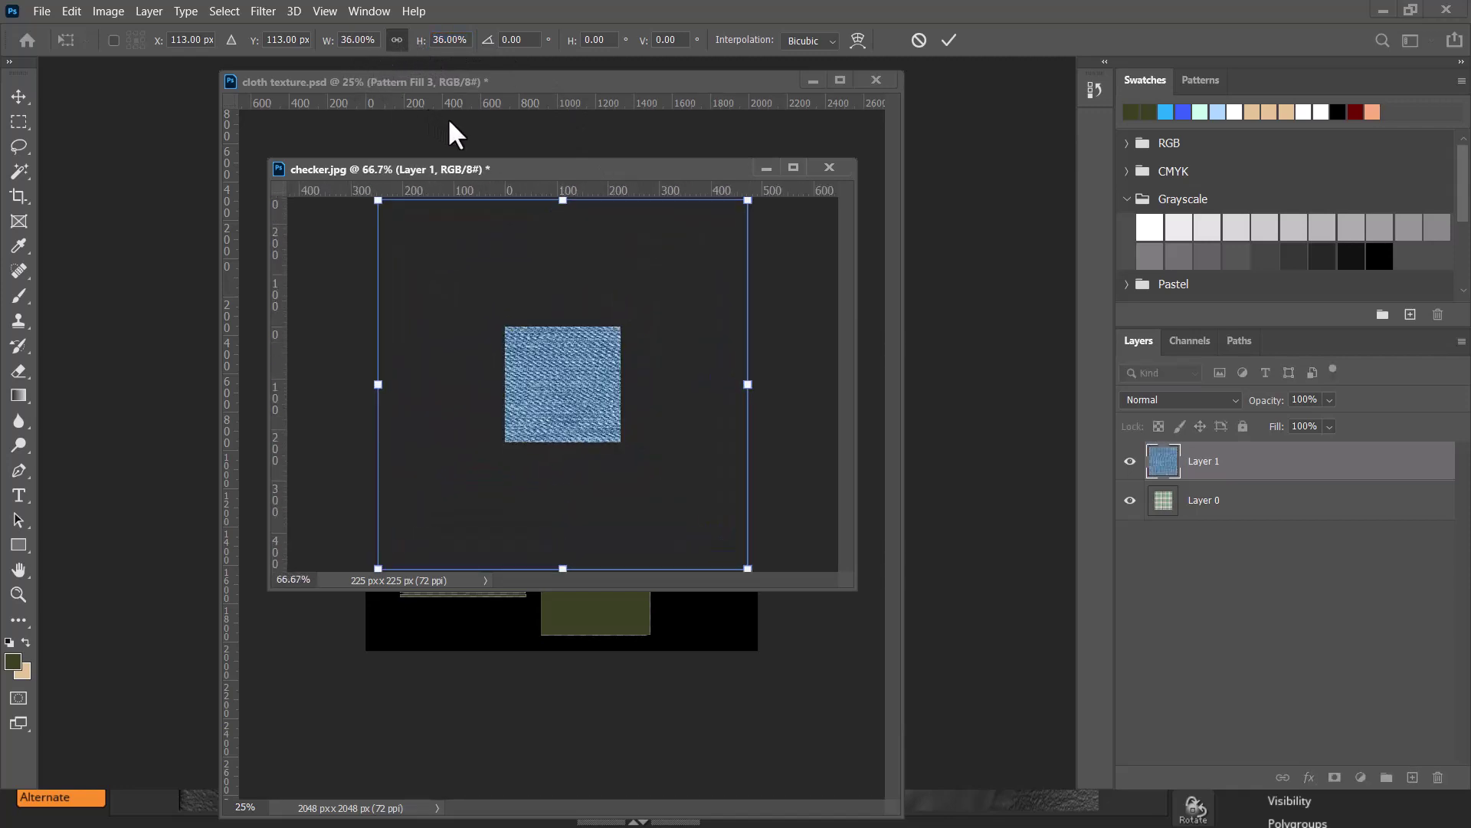
left_click_drag(420, 53, 398, 62)
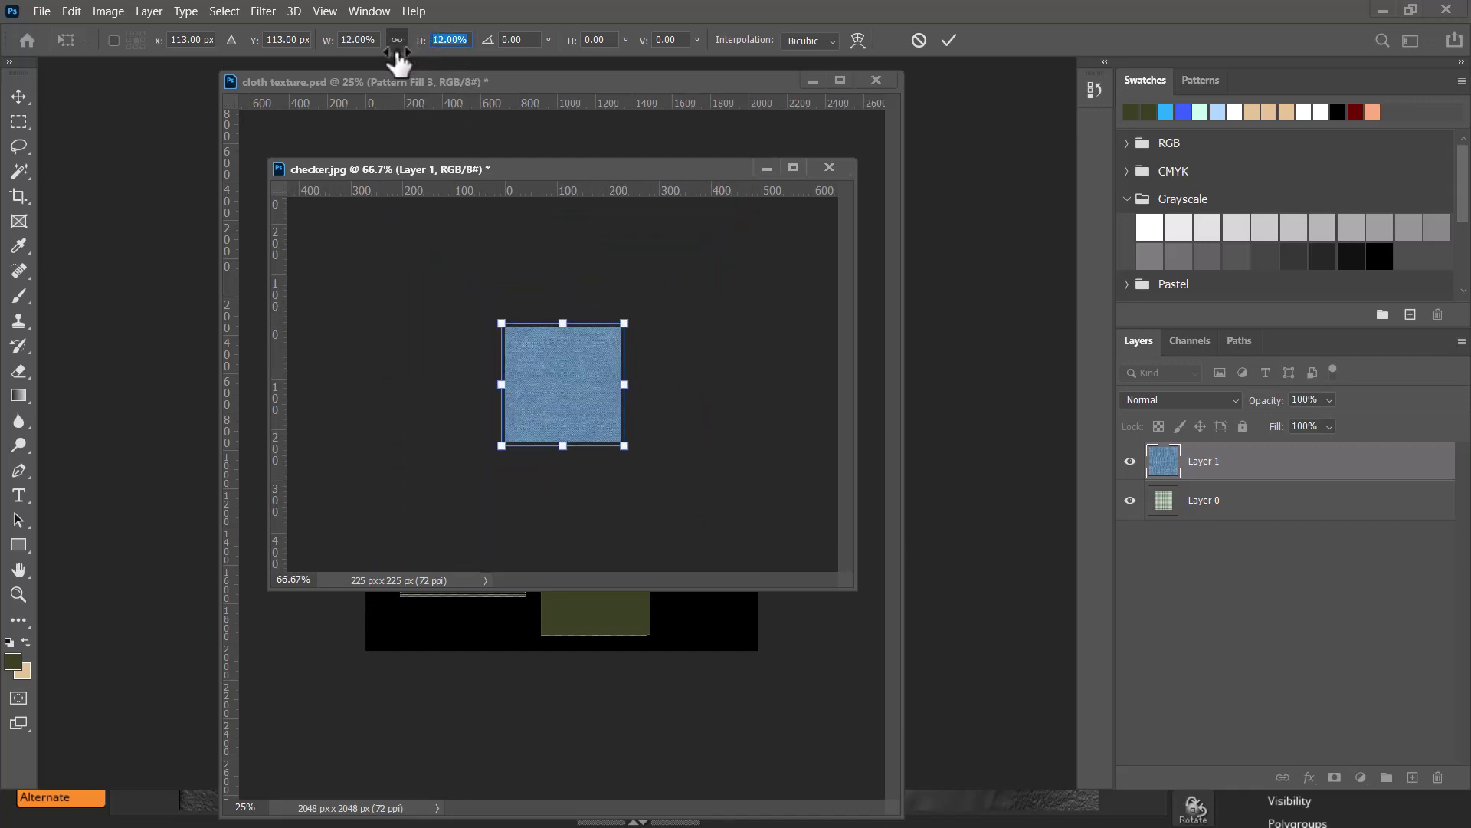
key("Down")
key("ctrl+plus")
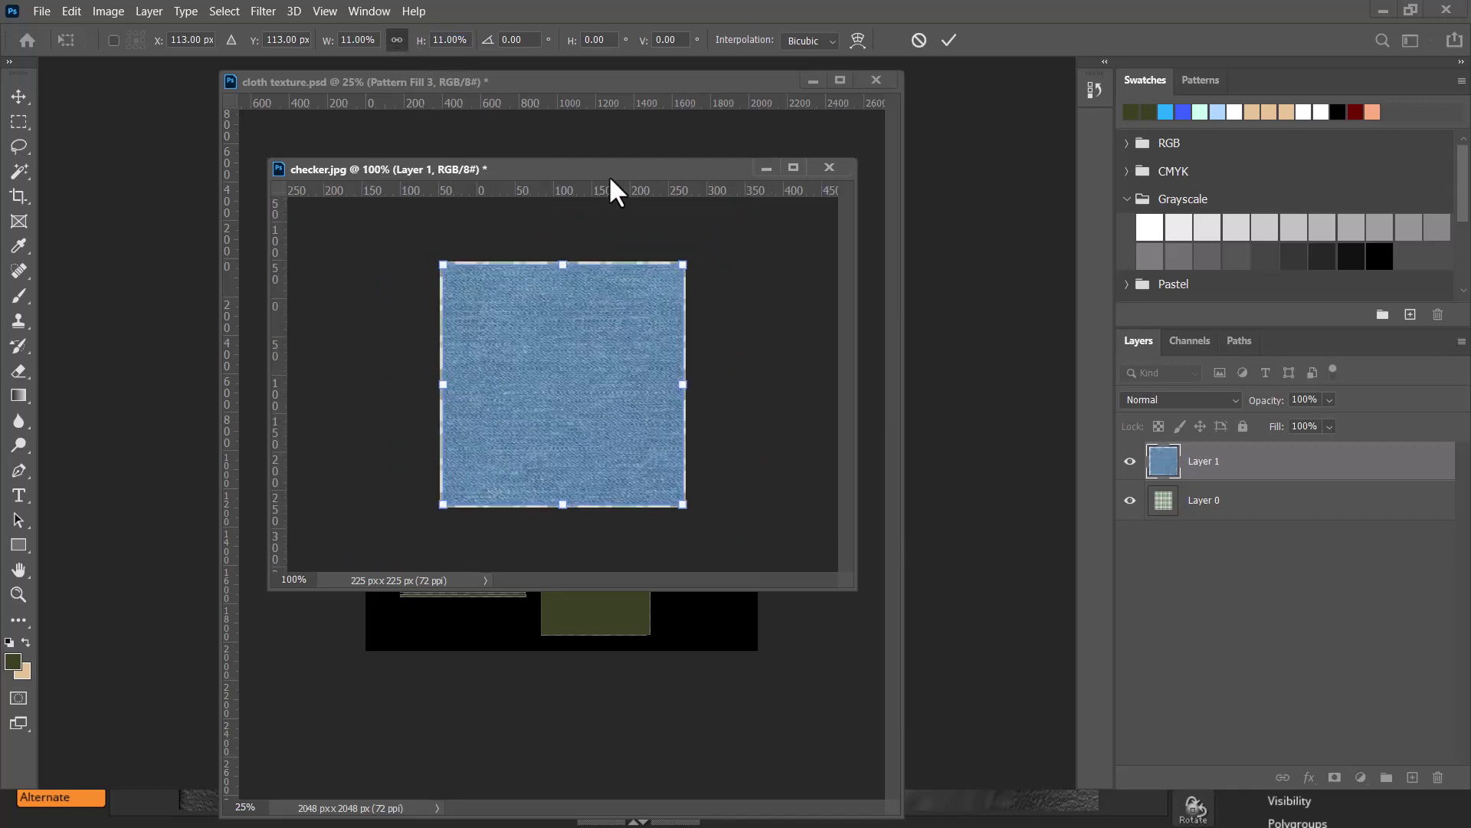
key("ctrl+plus")
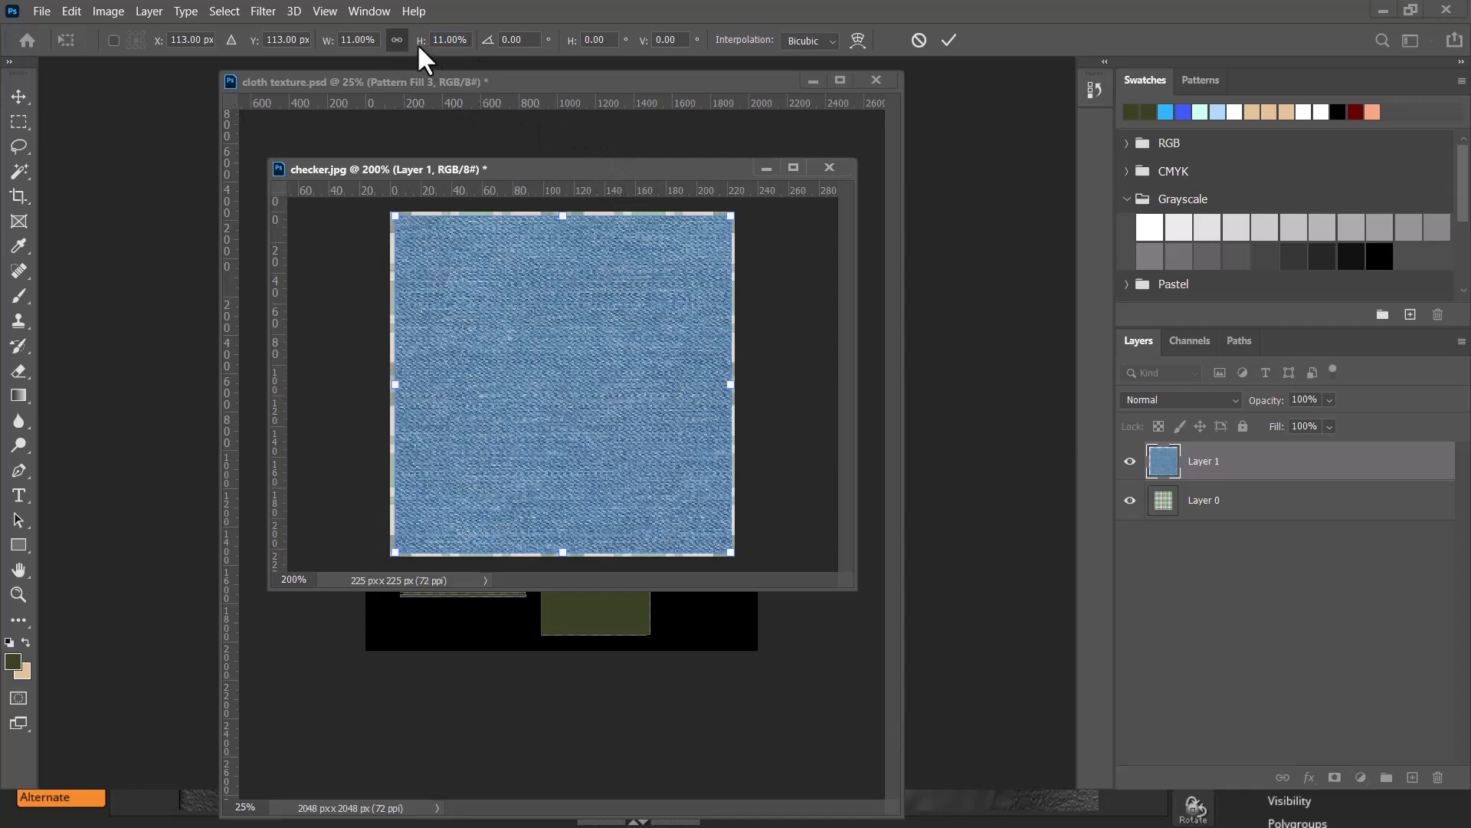
key("Up")
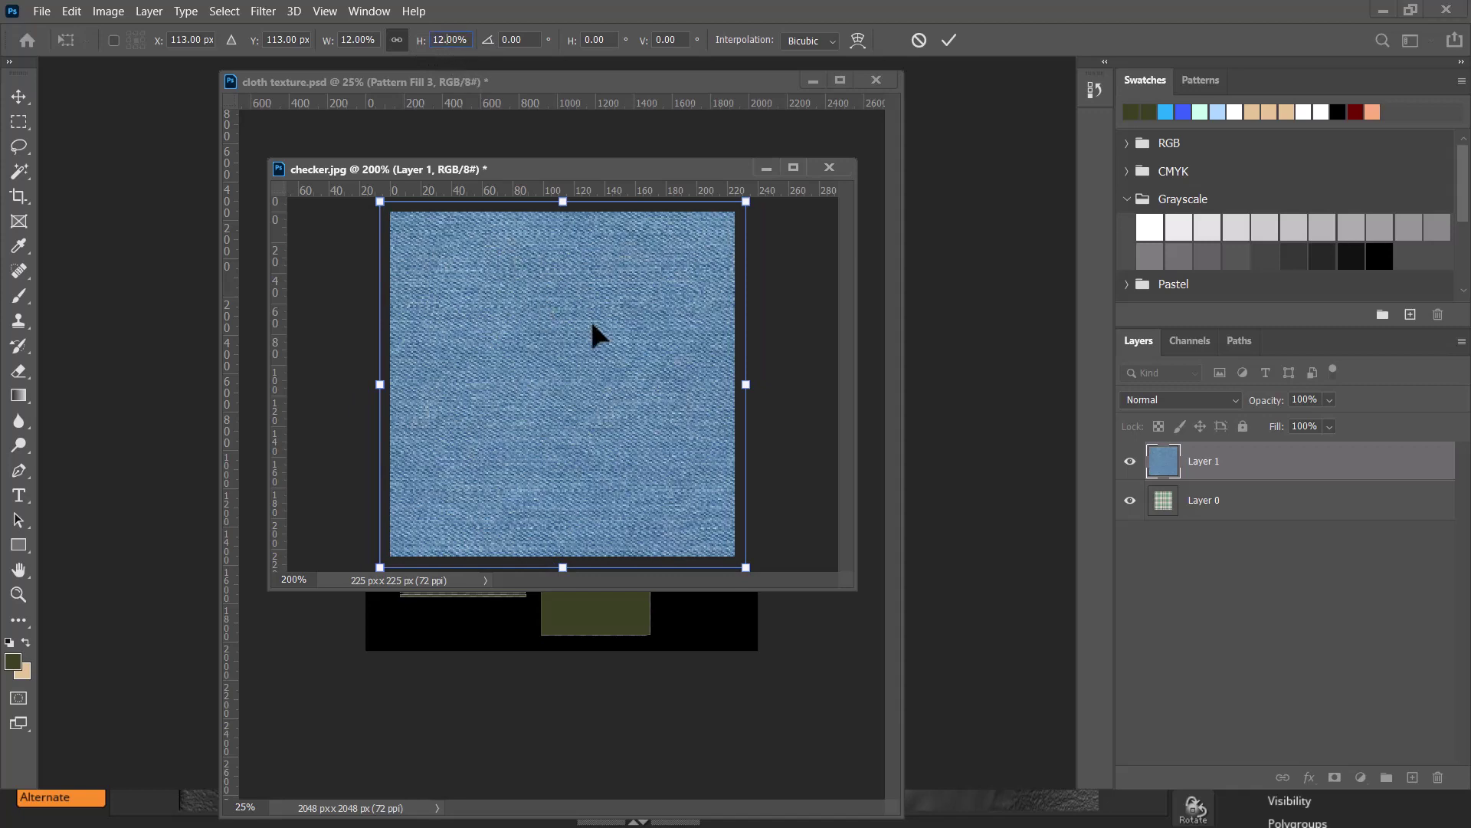
key("Return")
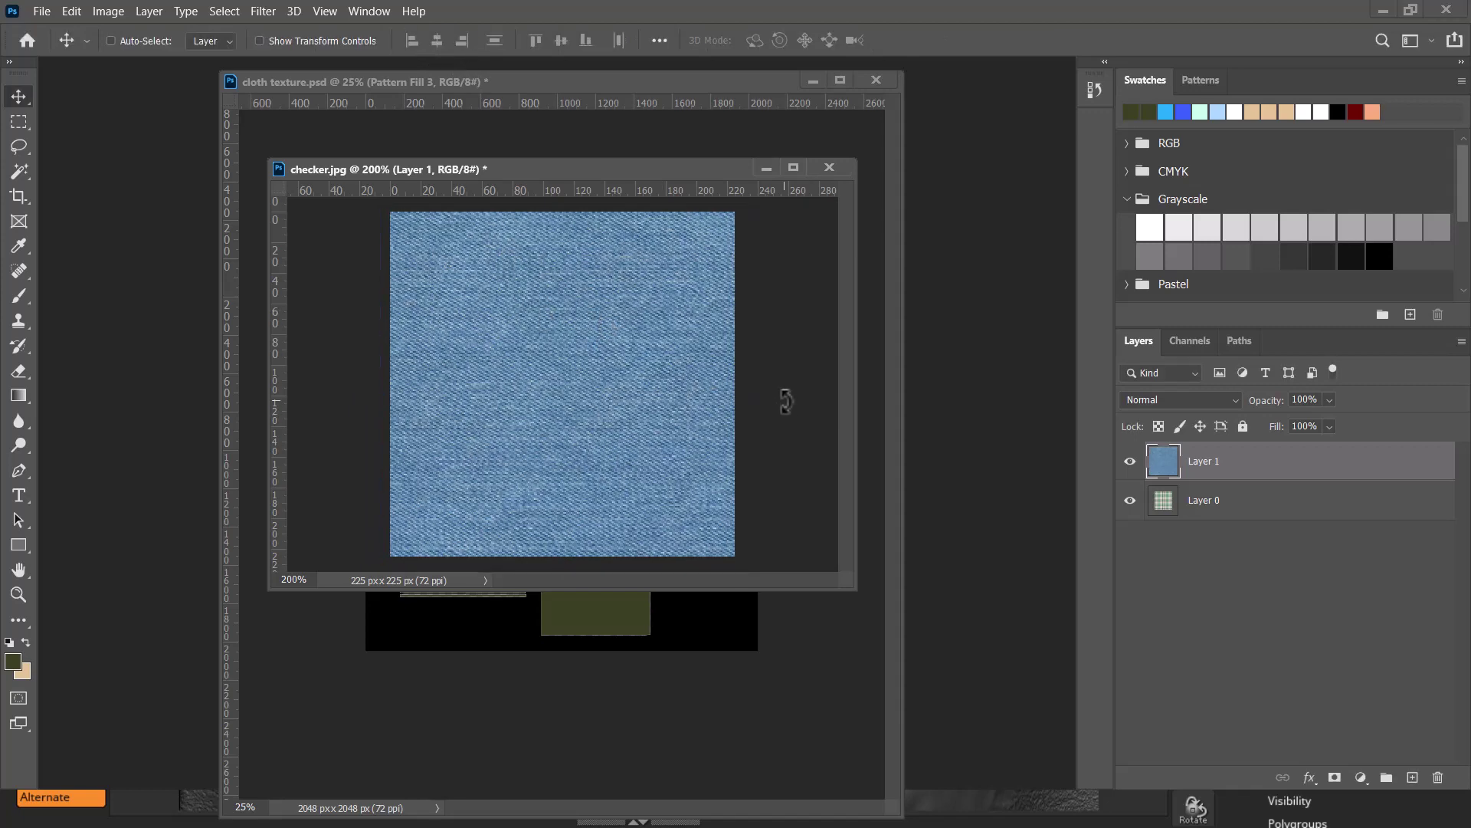
- Free-transform the jeans.jpg image down to a small centred square of about 22%
key("alt+Tab")
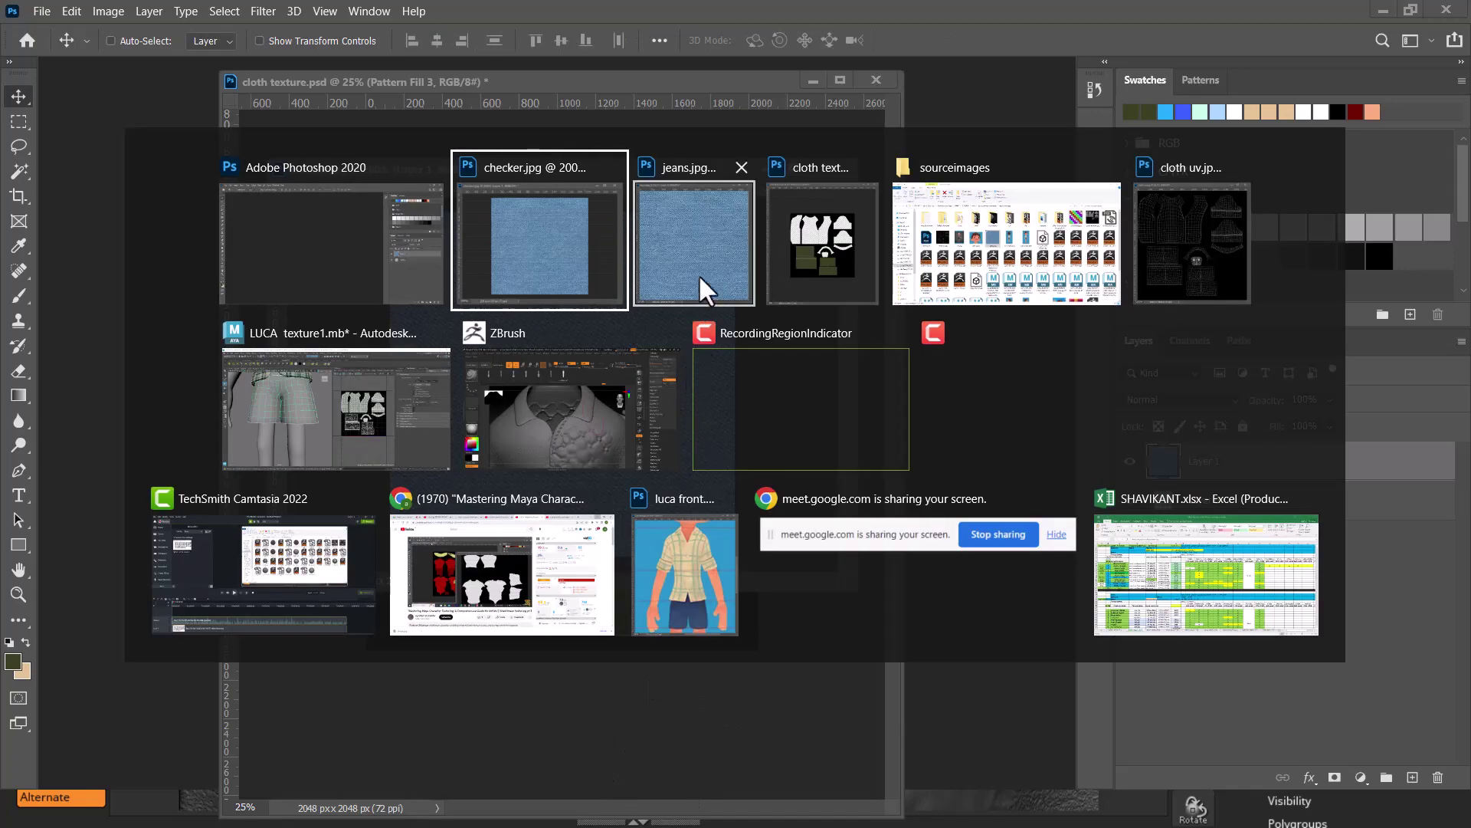
left_click(706, 289)
key("ctrl+t")
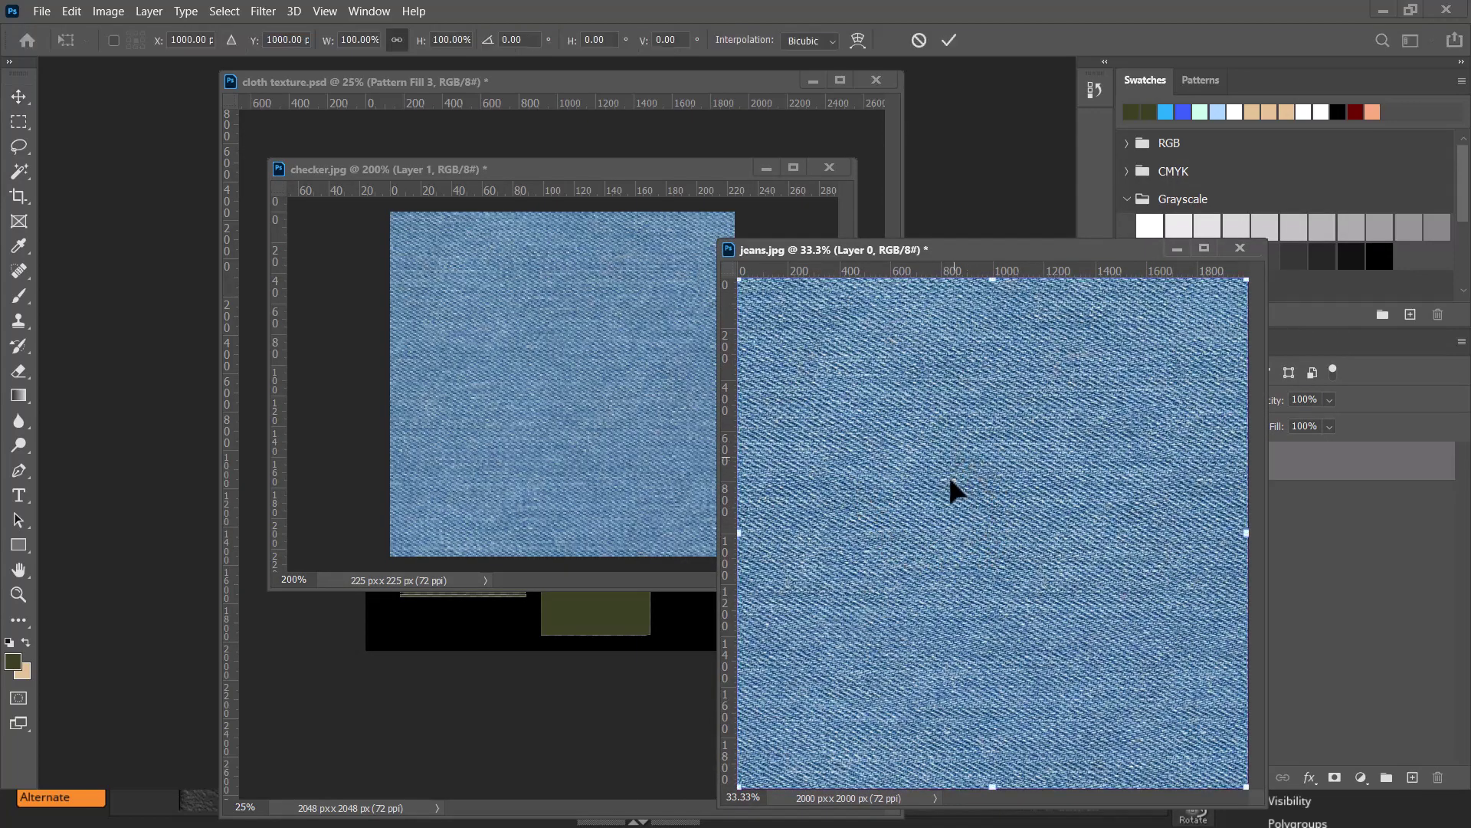
left_click_drag(417, 49, 343, 90)
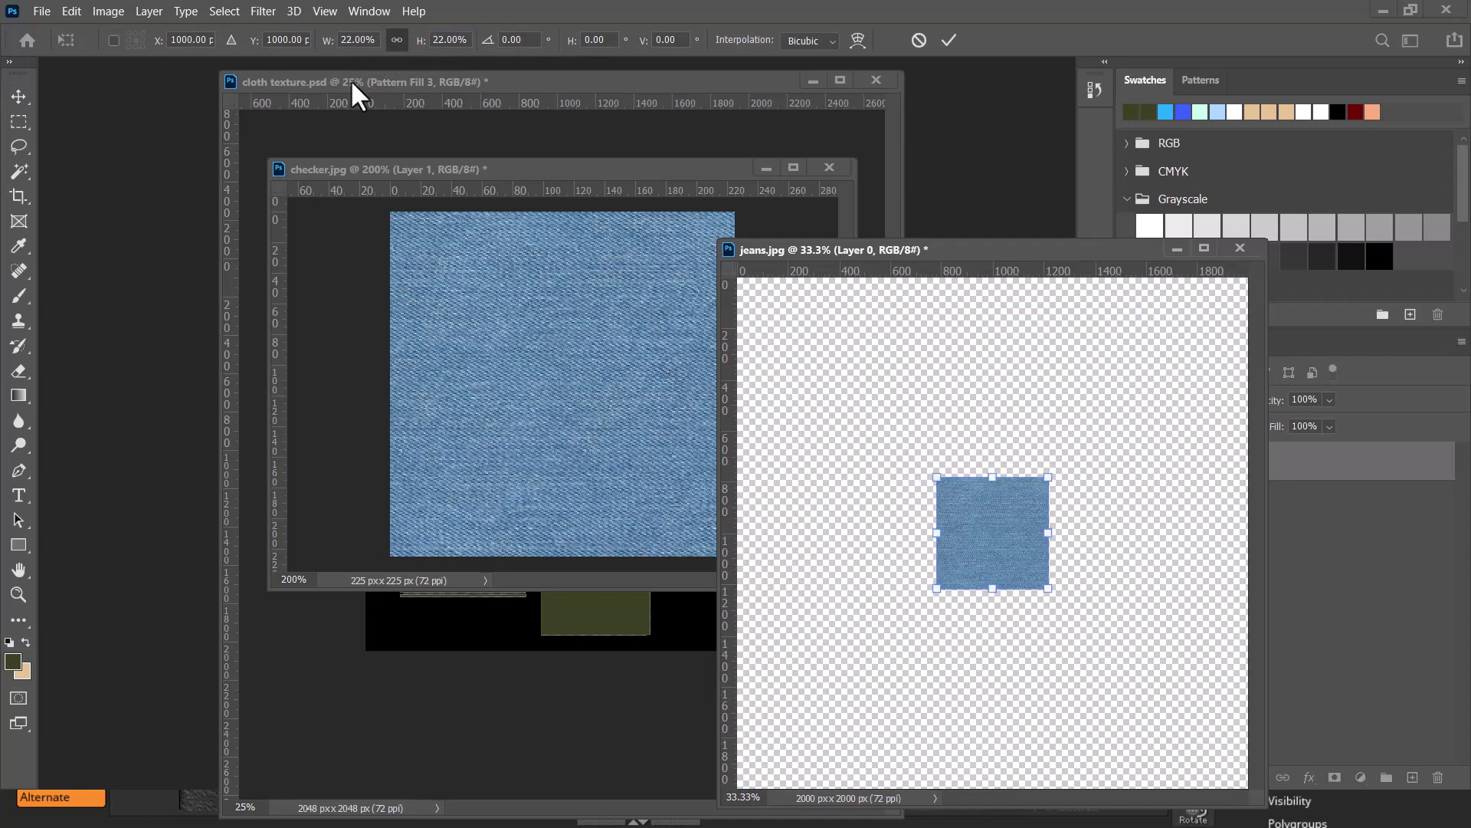
key("Return")
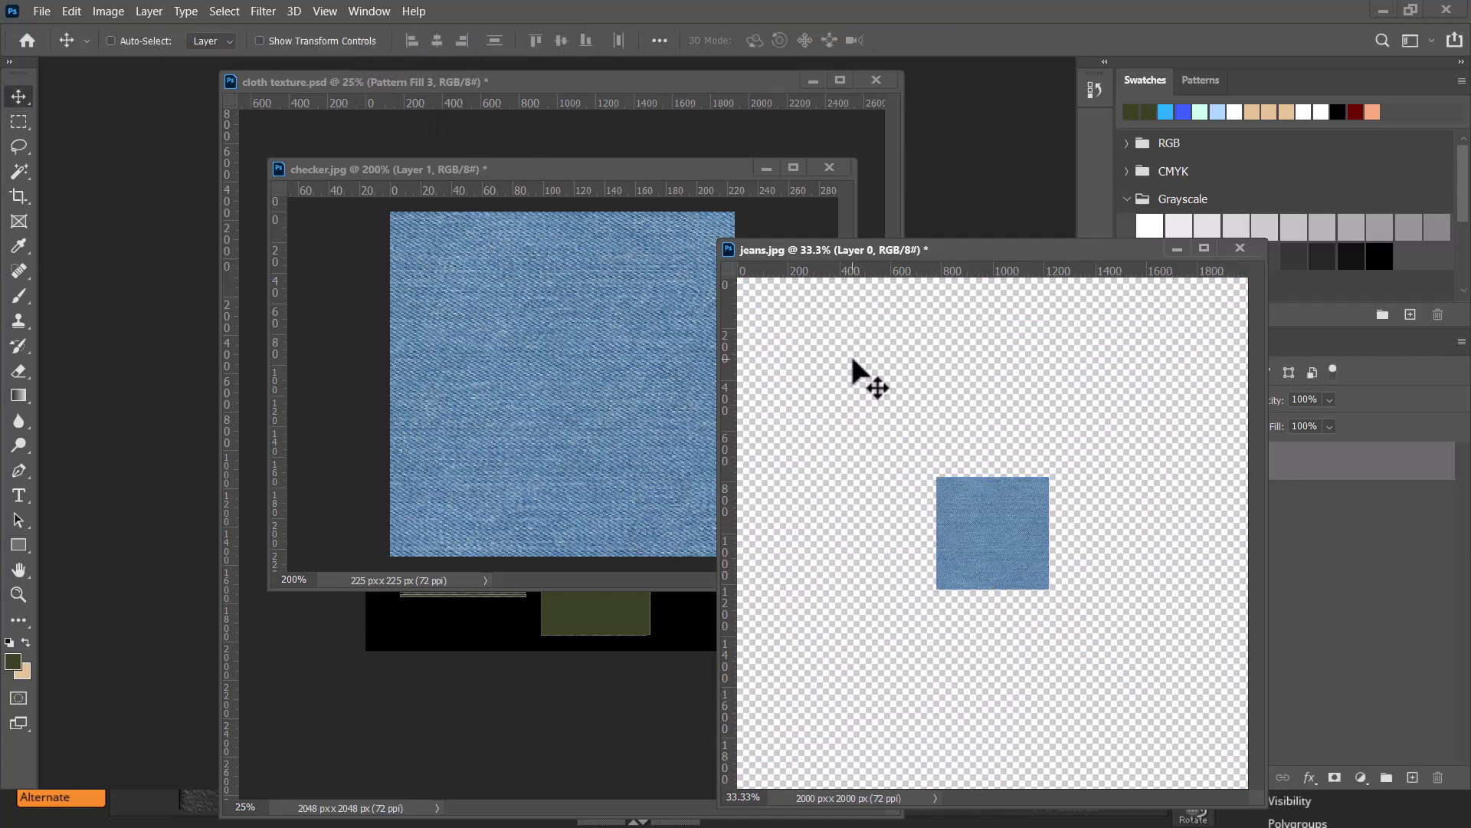
- Copy the jeans square and paste it into a new 440×440 Clipboard-preset document
key("c")
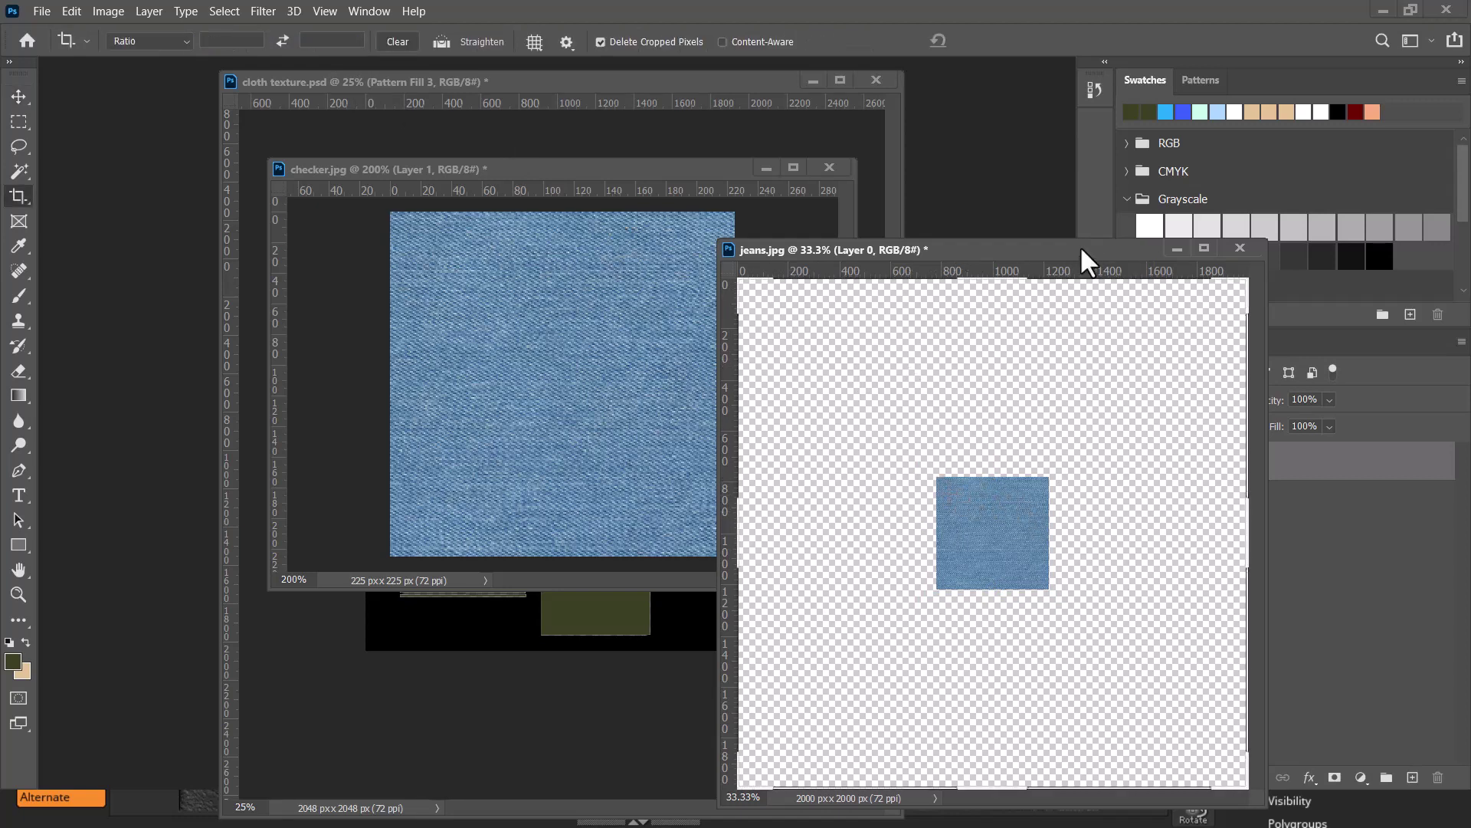
left_click_drag(1083, 249, 896, 241)
left_click_drag(1164, 475, 1162, 464)
left_click(1164, 460, "ctrl")
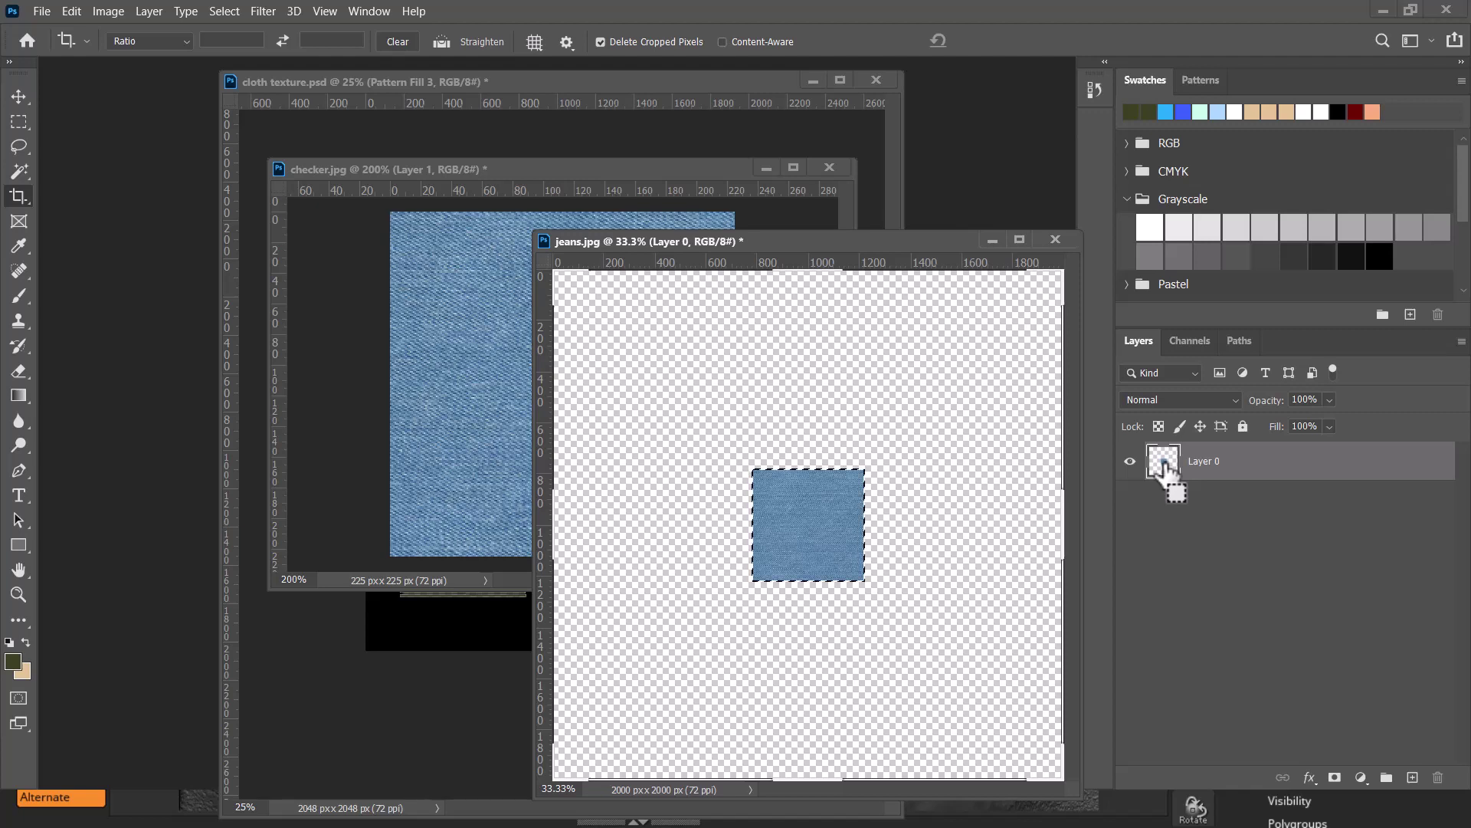
key("ctrl+c")
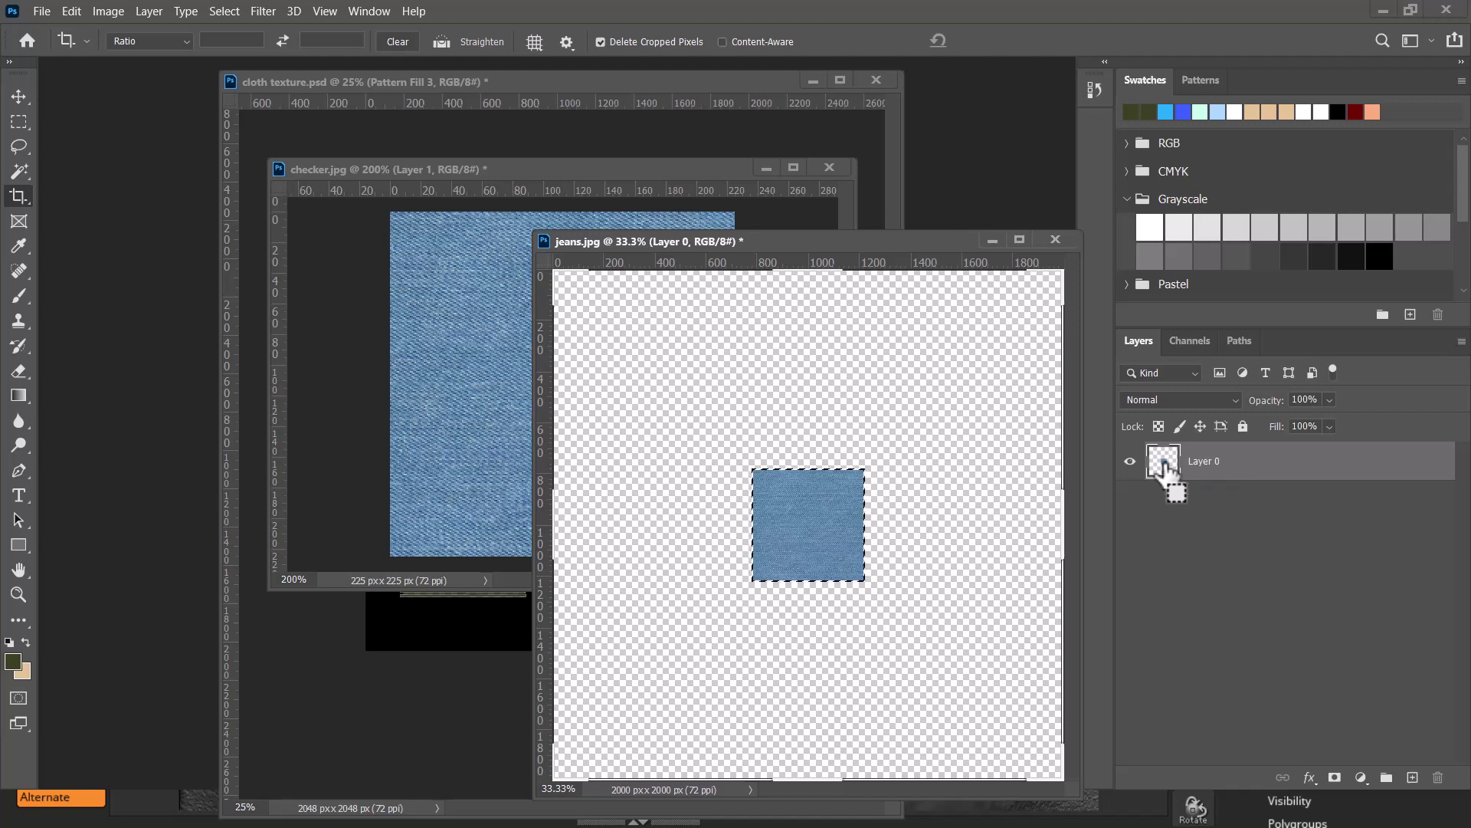
key("ctrl+n")
left_click(1068, 695)
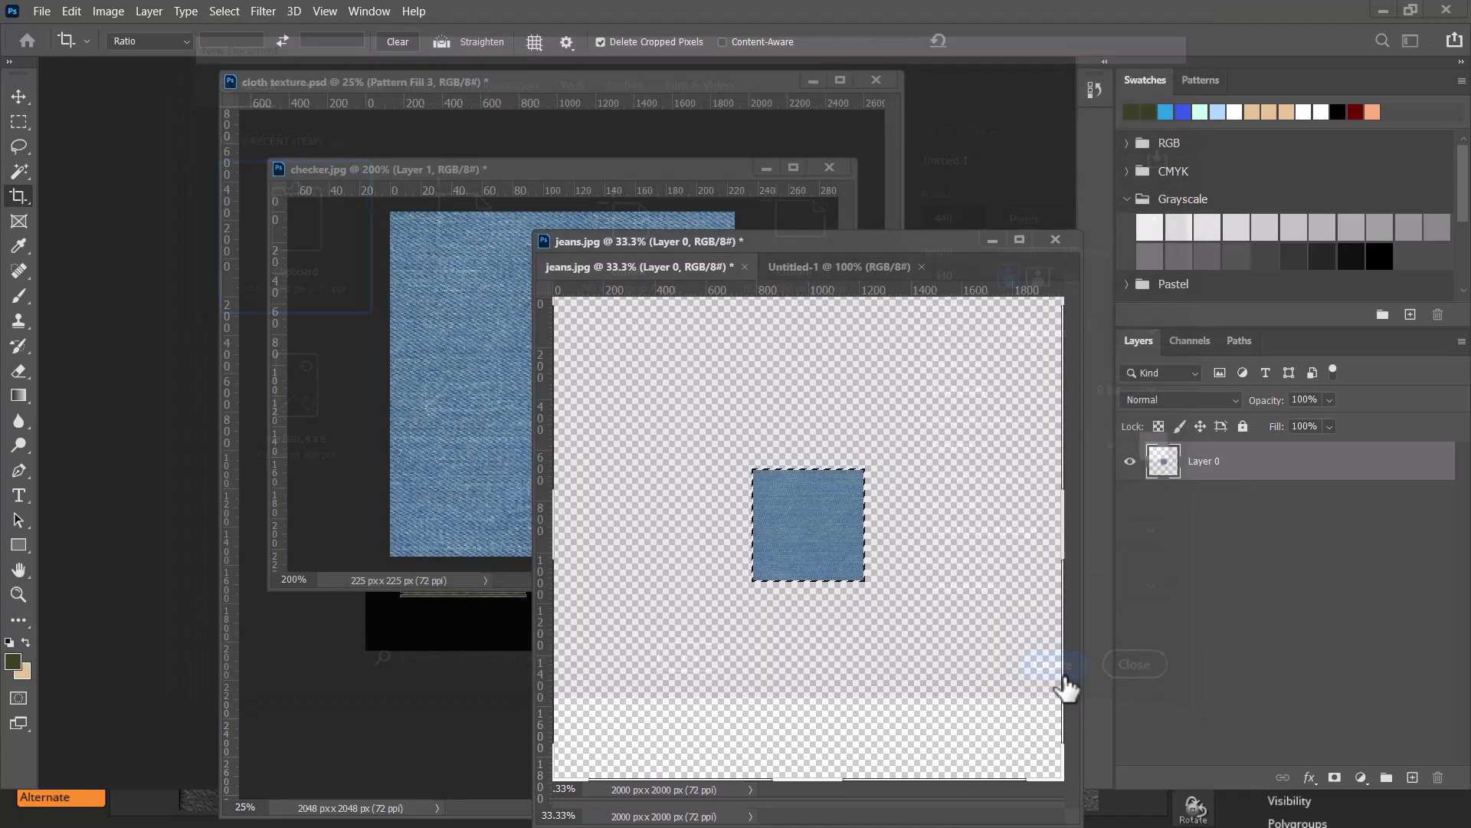
key("ctrl+v")
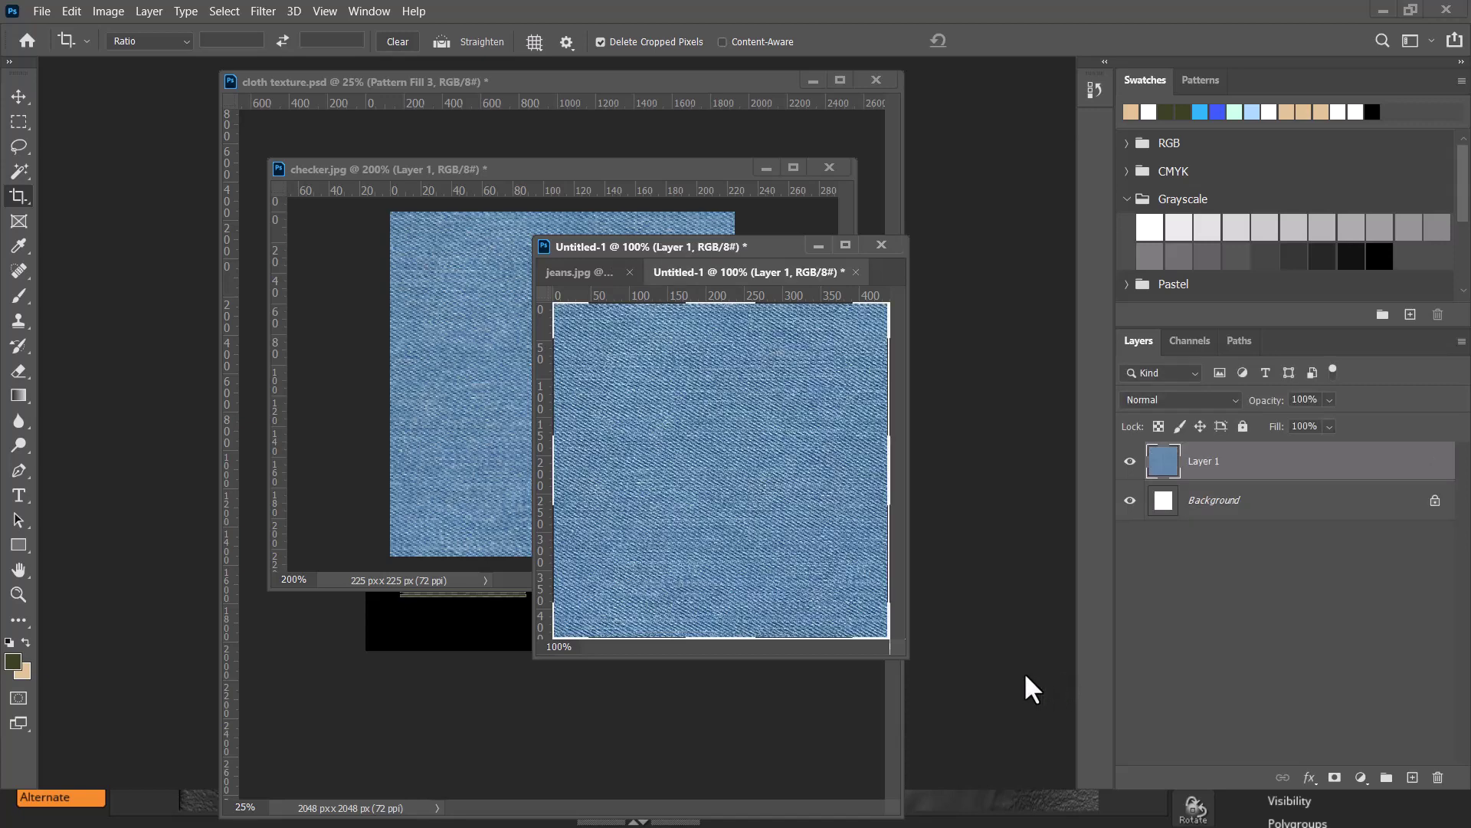
- Float the new Untitled-1 window, rearrange it beside checker.jpg, and cancel the crop
left_click_drag(757, 288, 918, 364)
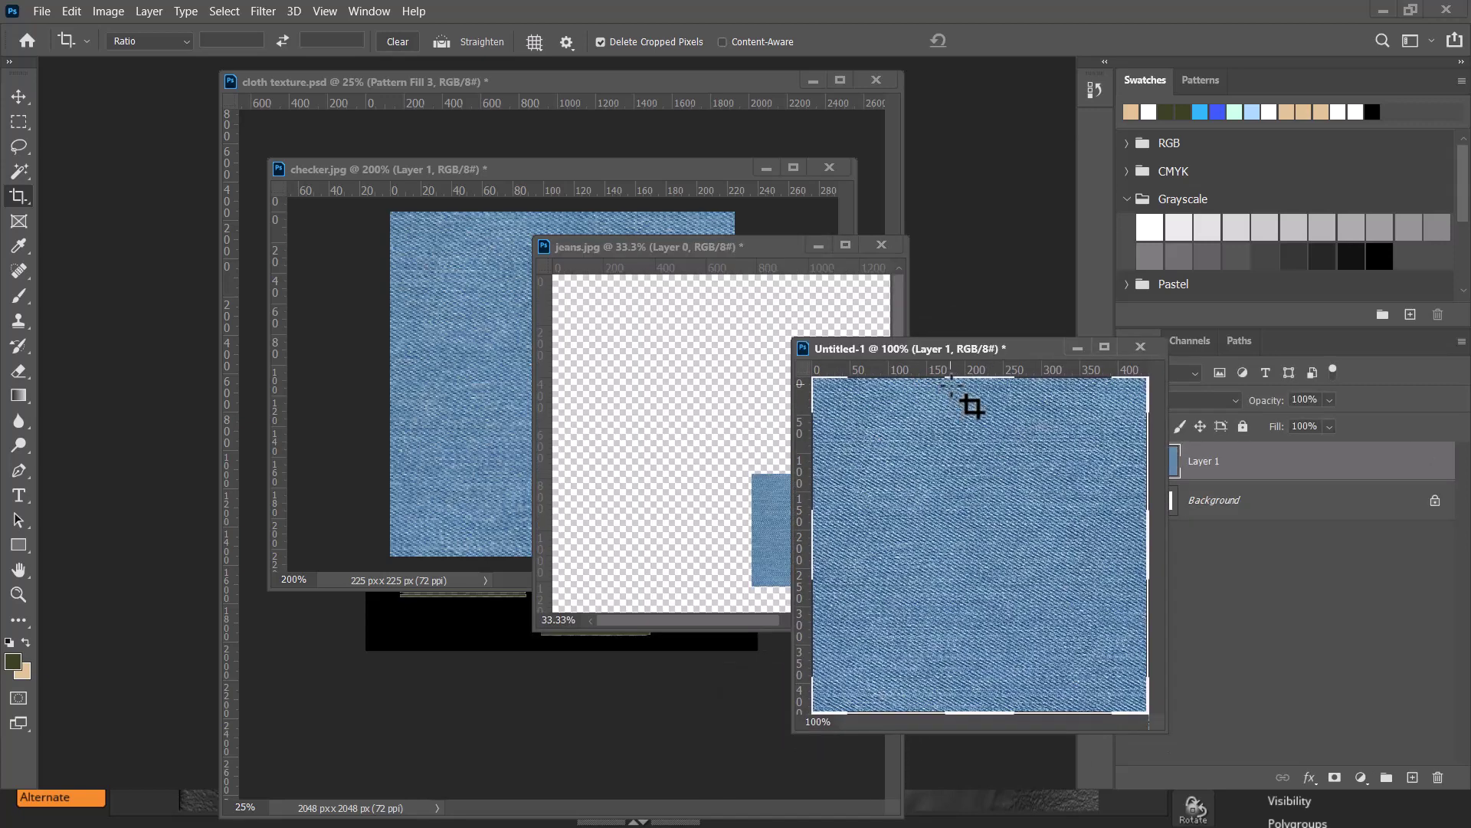
left_click_drag(698, 169, 550, 457)
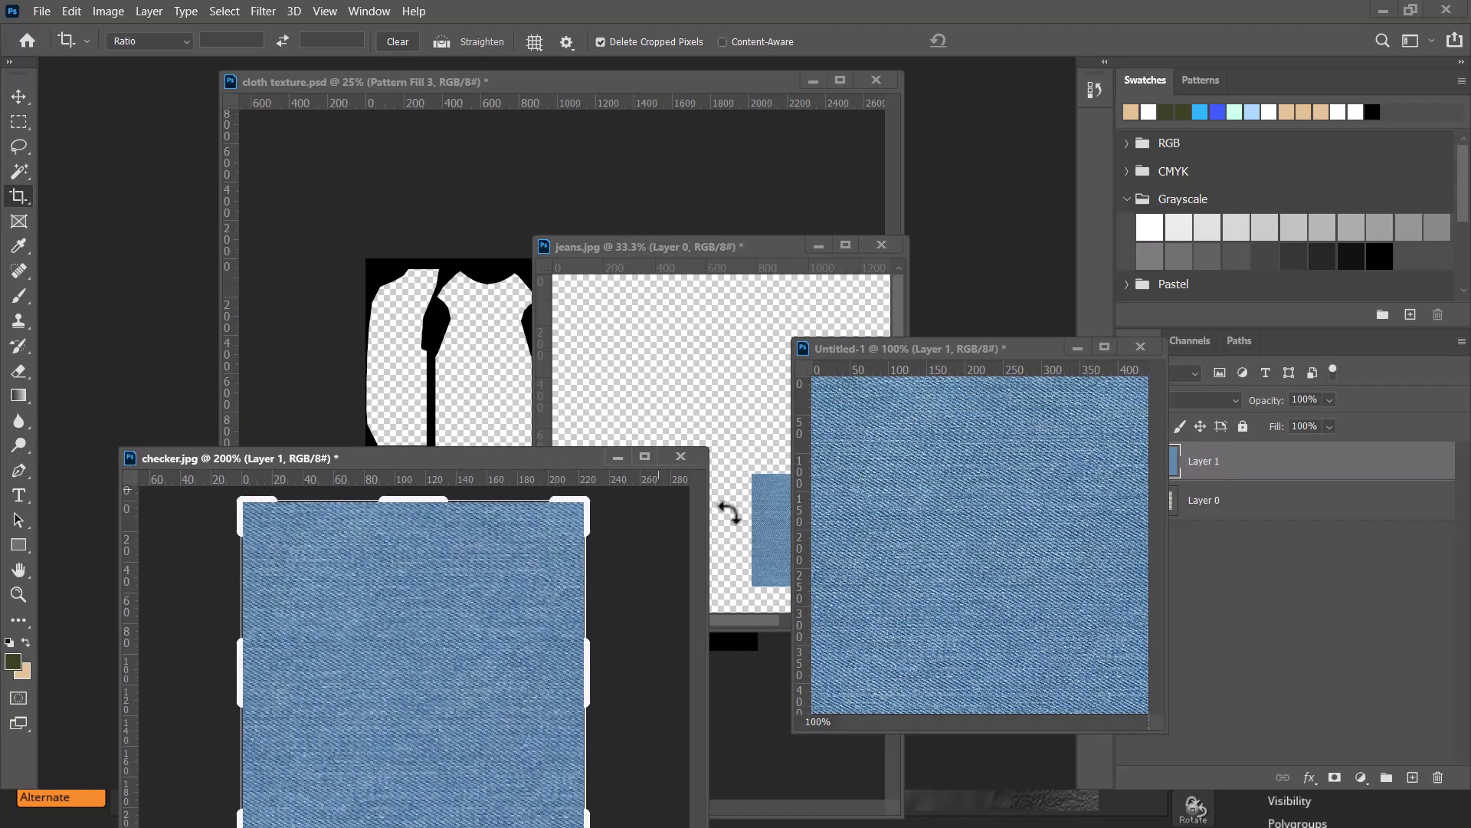
left_click_drag(1050, 364, 1003, 351)
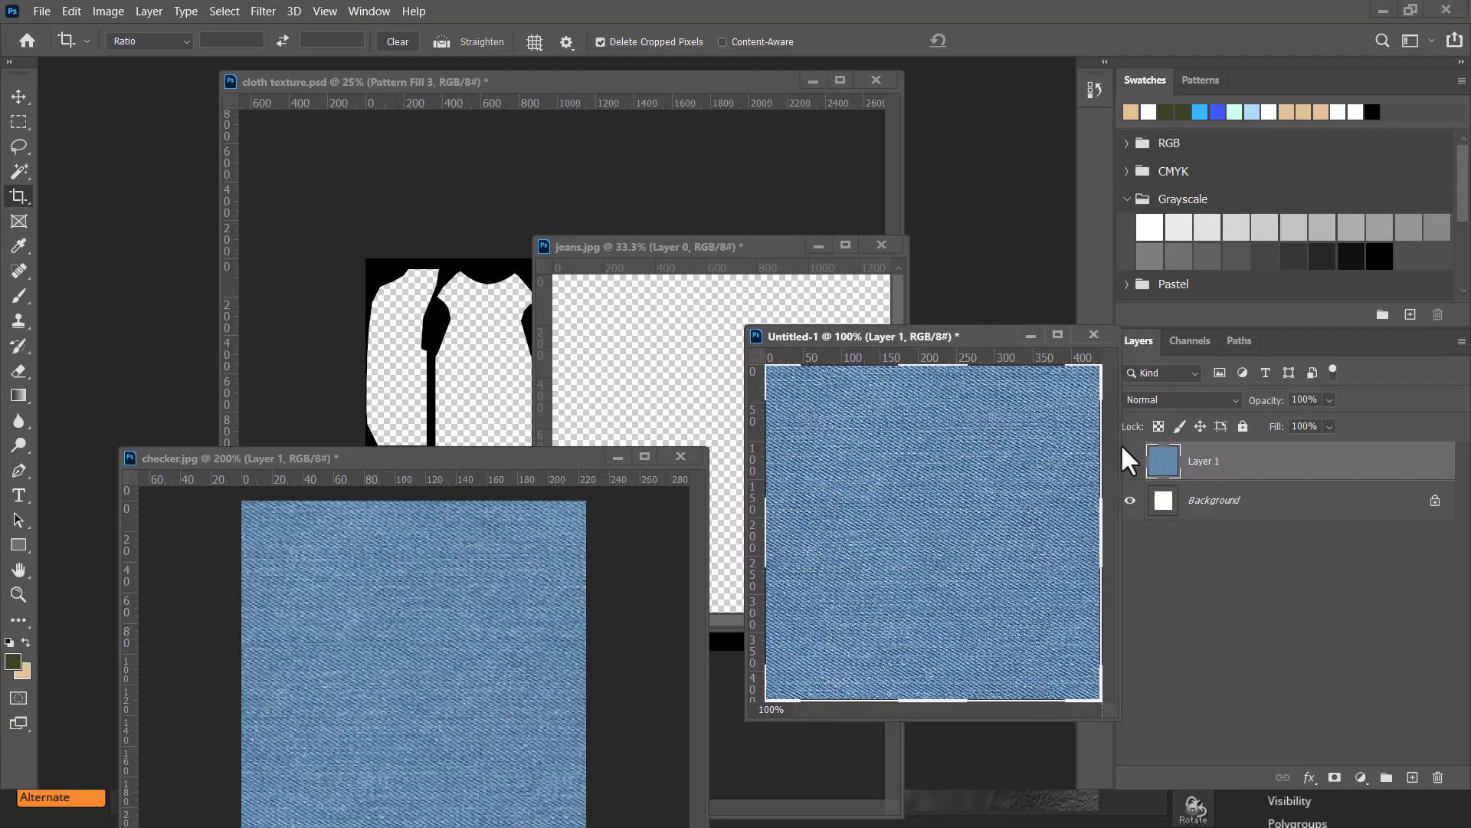
left_click_drag(1163, 461, 1161, 487)
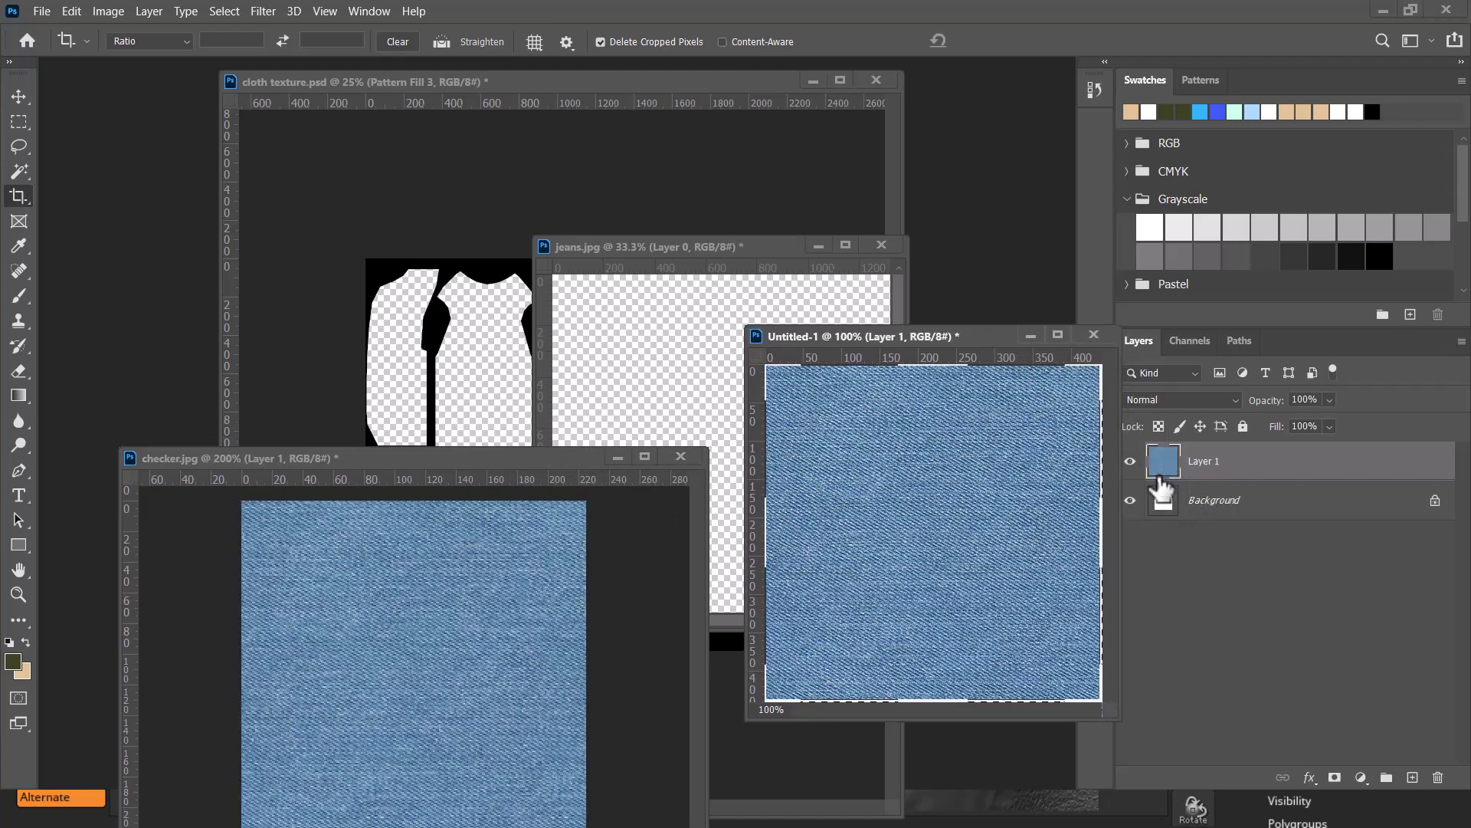
key("ctrl+minus")
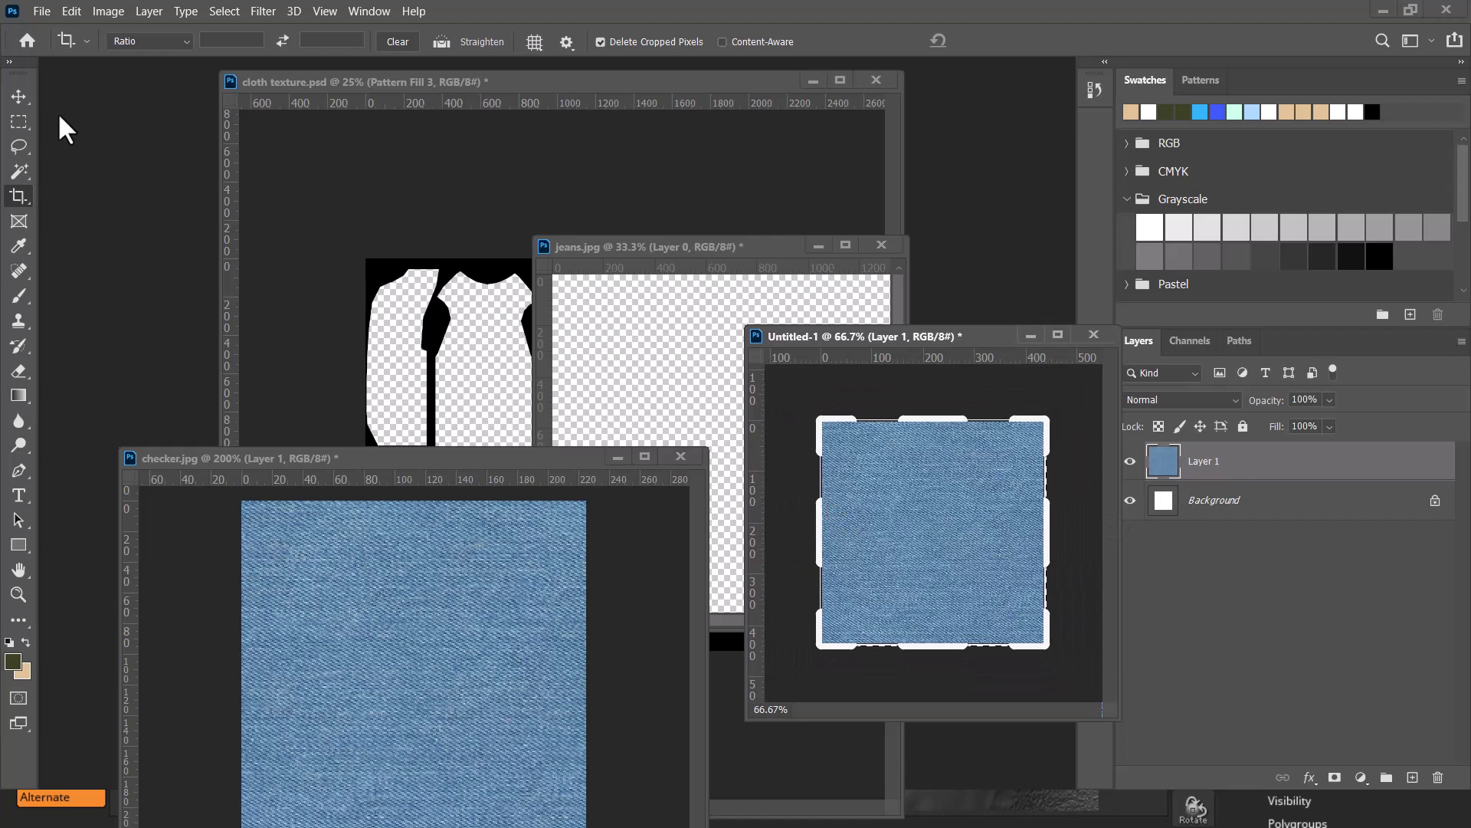
left_click(19, 96)
left_click(71, 11)
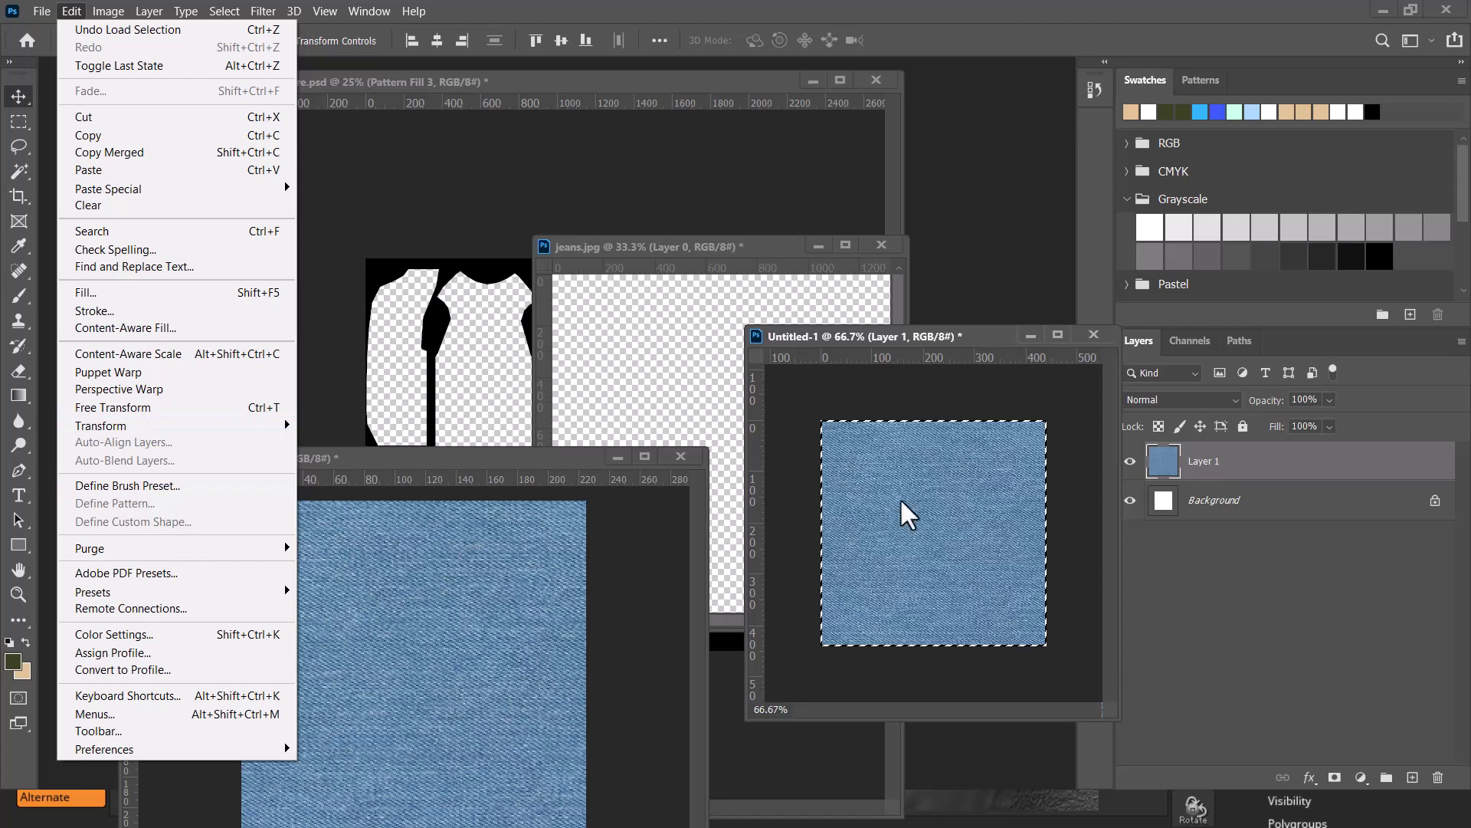
- Minimize checker.jpg and delete the white Background layer from the denim sample document
left_click(1231, 463)
left_click(71, 10)
left_click(1307, 545)
left_click(618, 457)
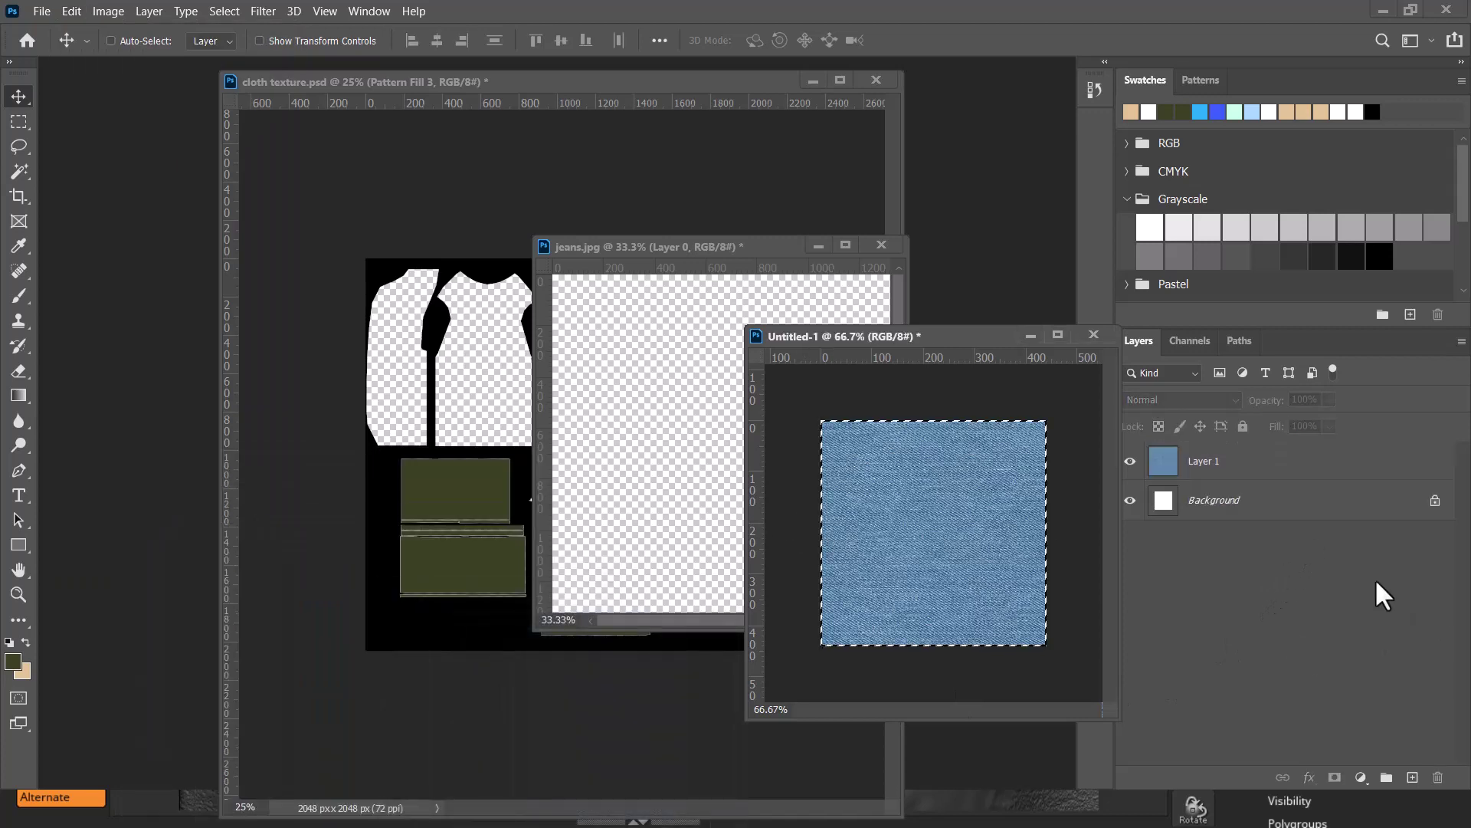
double_click(1323, 506)
key("Return")
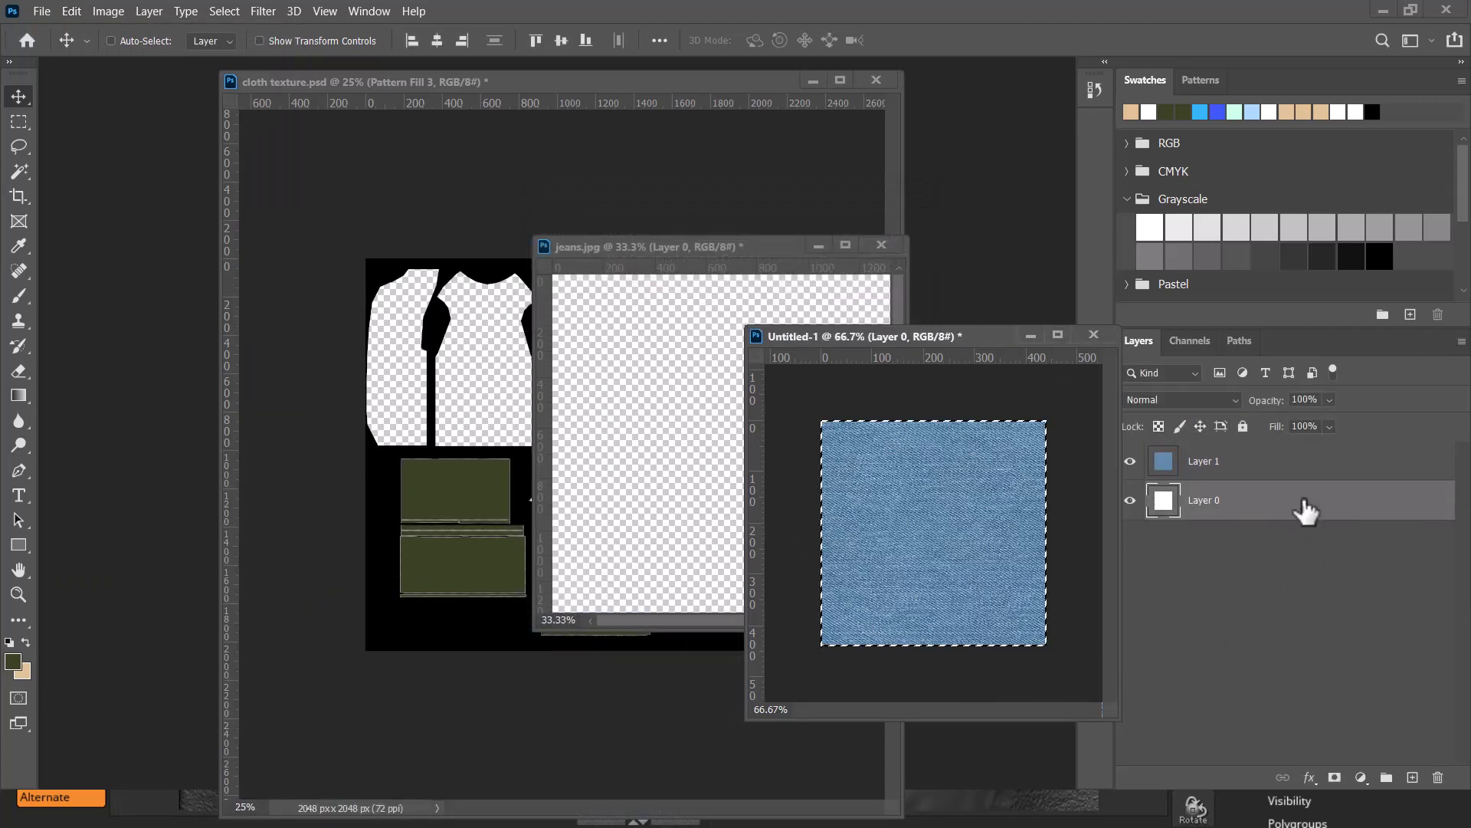
key("Delete")
left_click(1259, 638)
left_click(1235, 521)
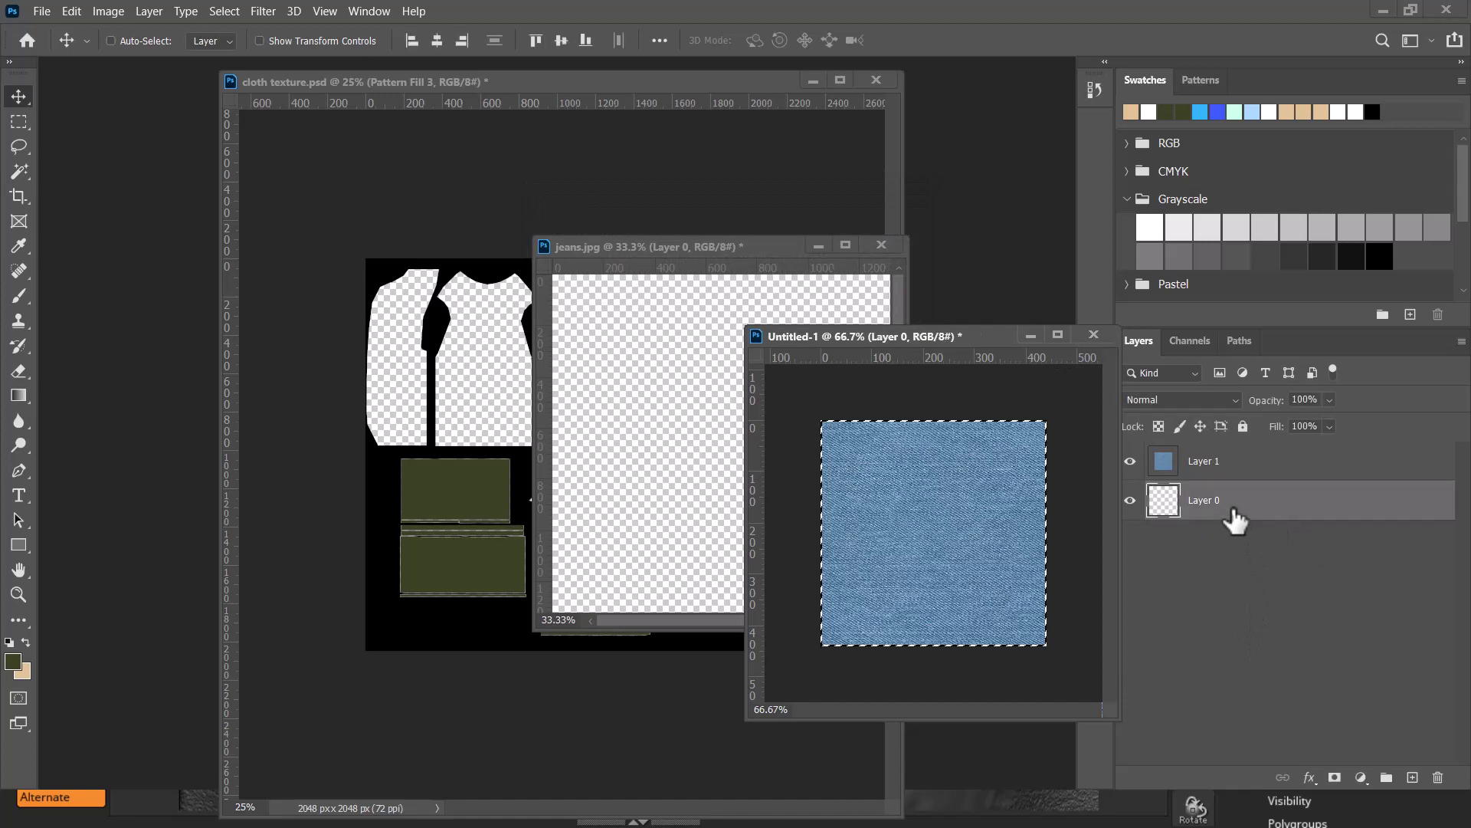
left_click_drag(1243, 527, 1437, 777)
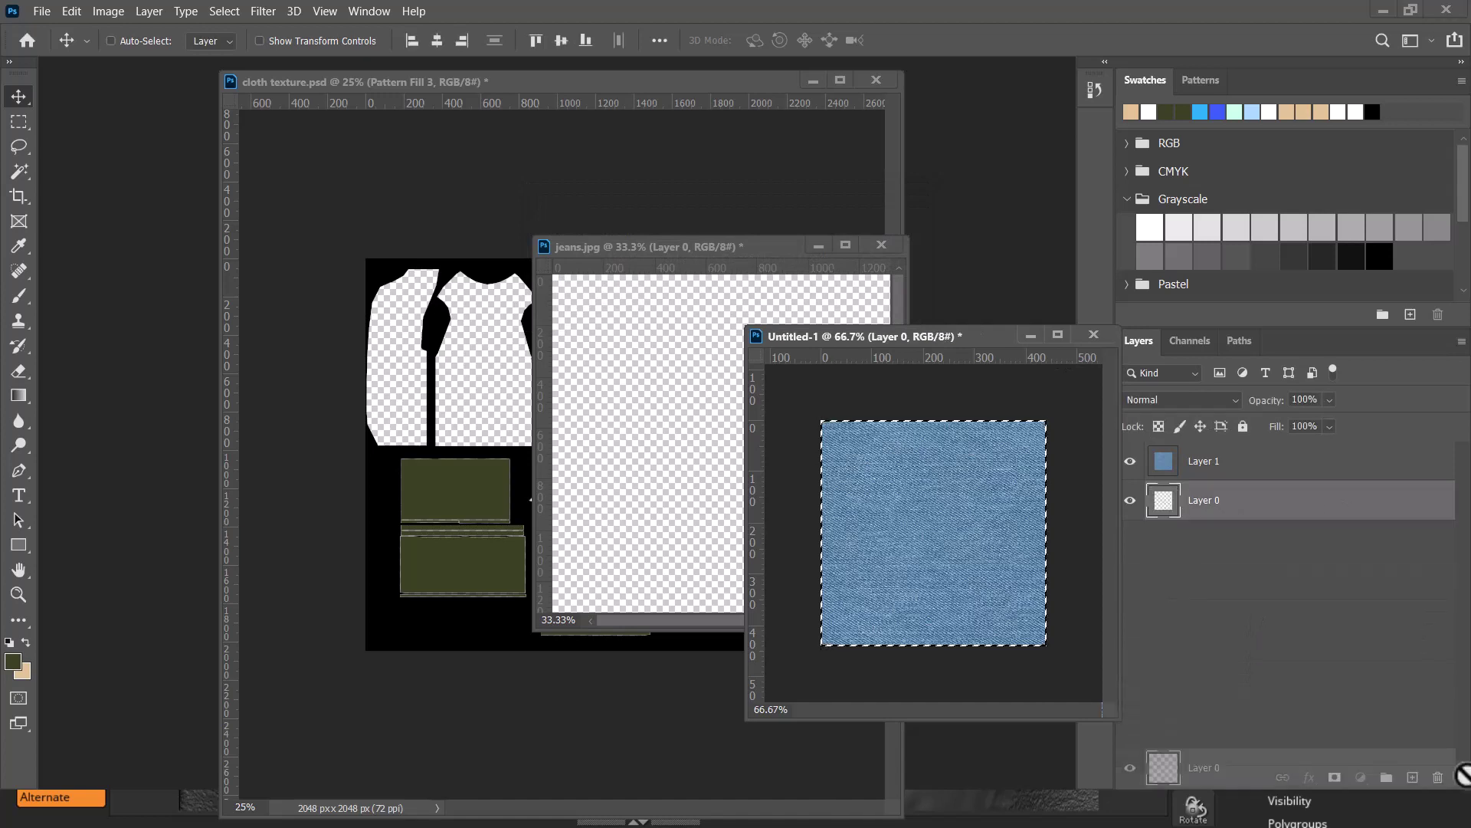
- Load the denim layer's pixels and start a preset definition, cancelling the Brush Name dialog
key("ctrl")
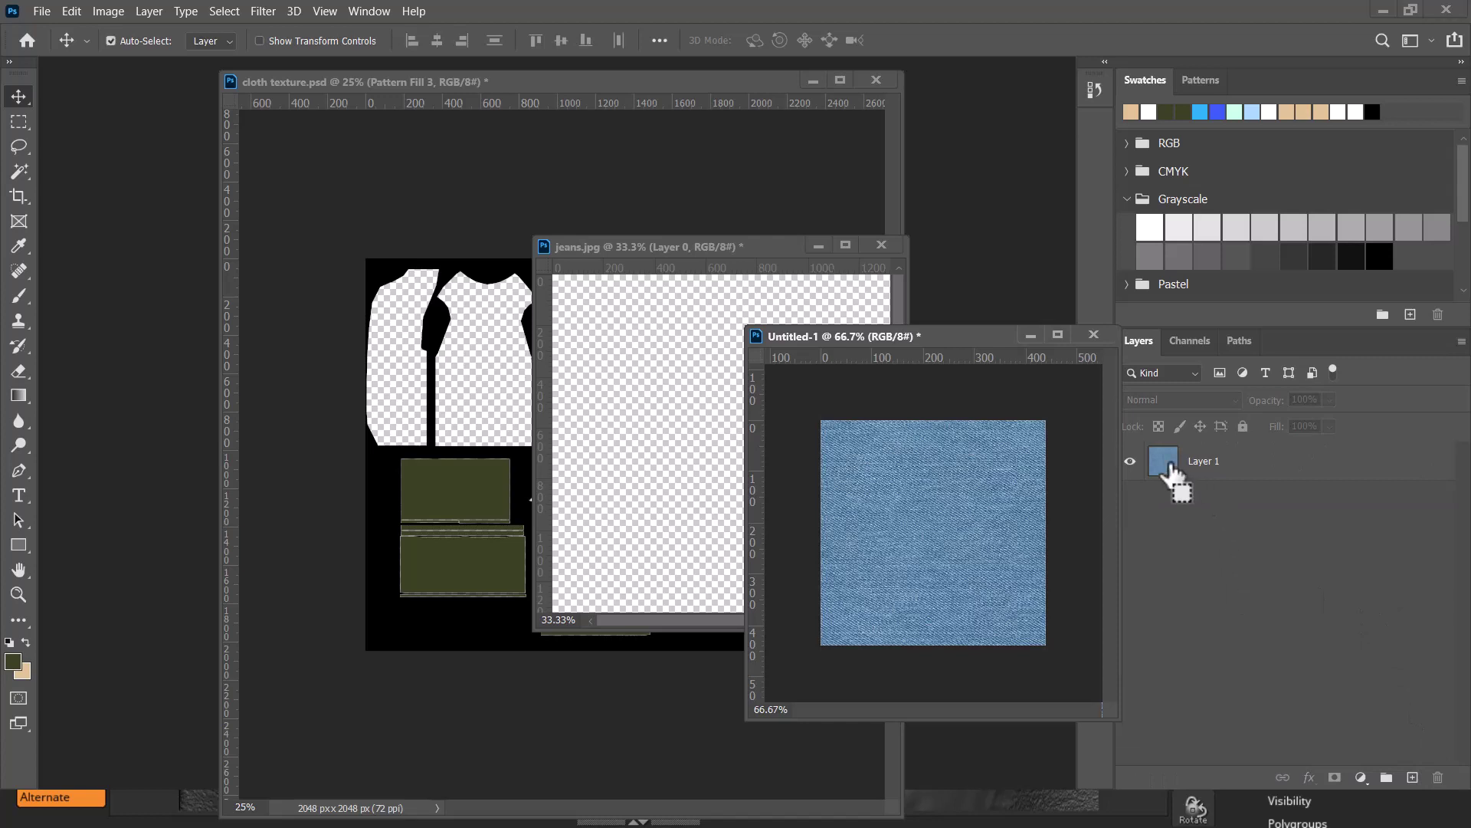
left_click(1184, 473, "ctrl")
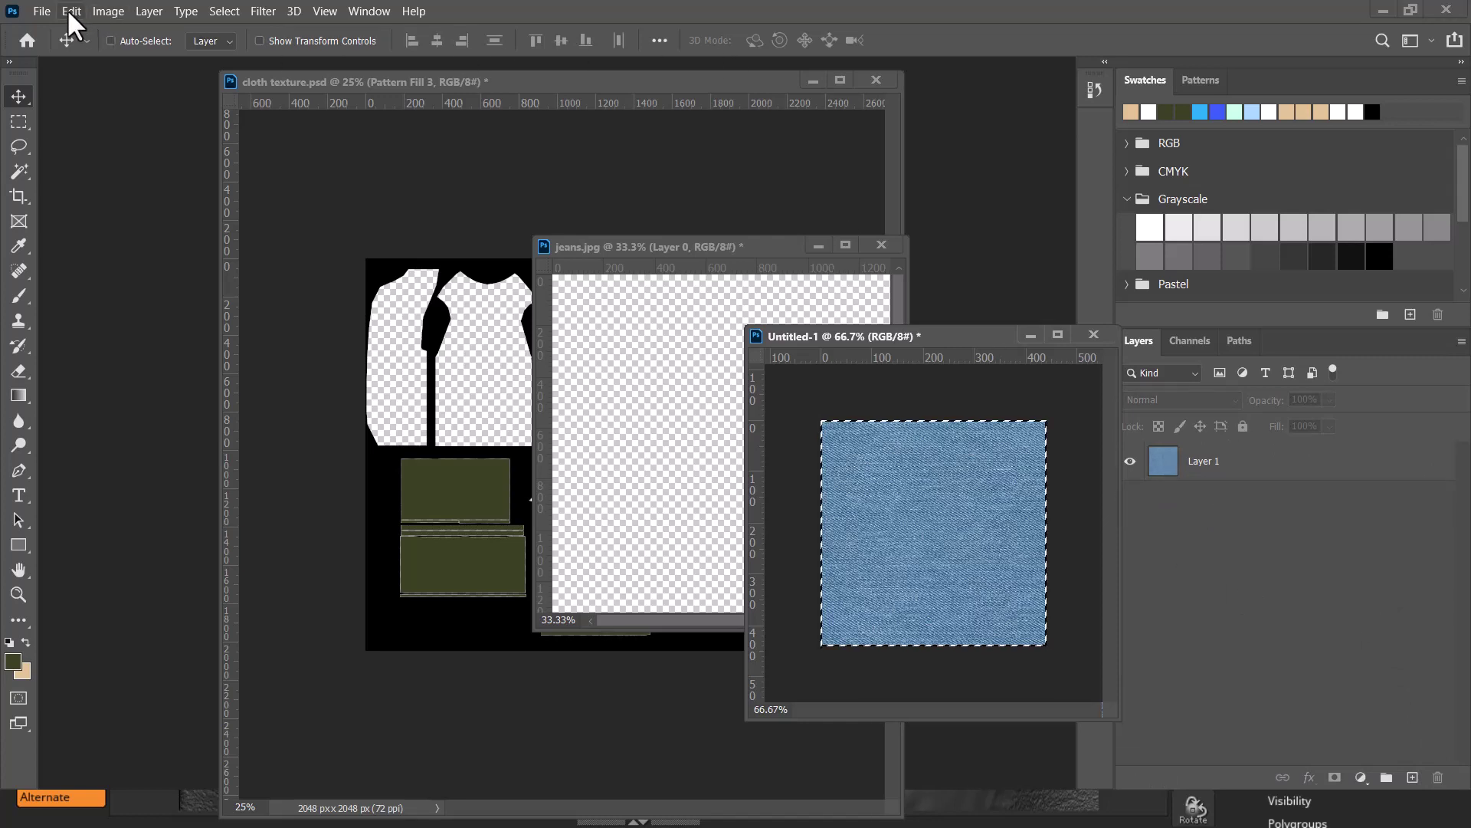
left_click(72, 11)
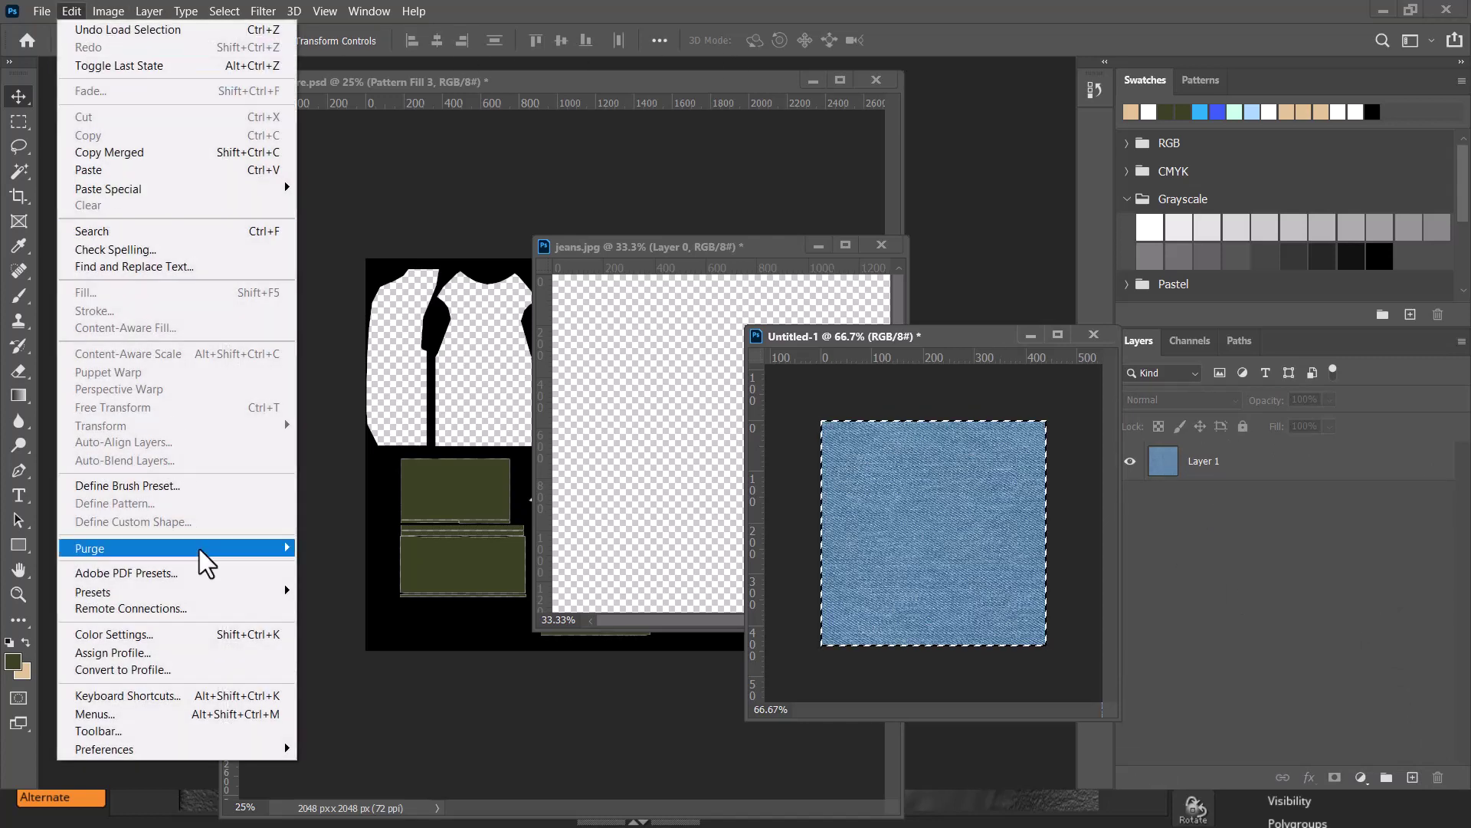
left_click(165, 487)
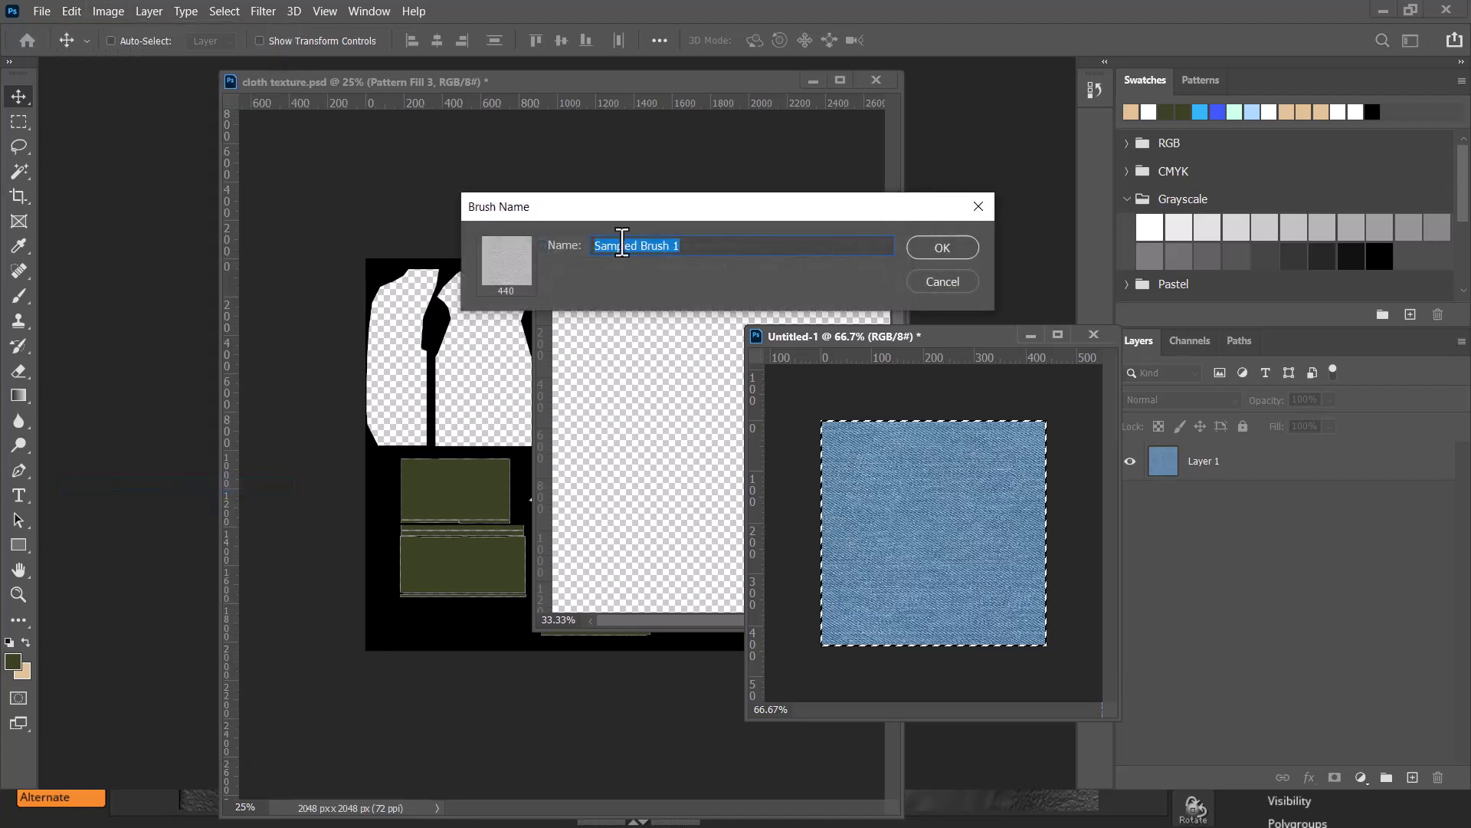
left_click(959, 282)
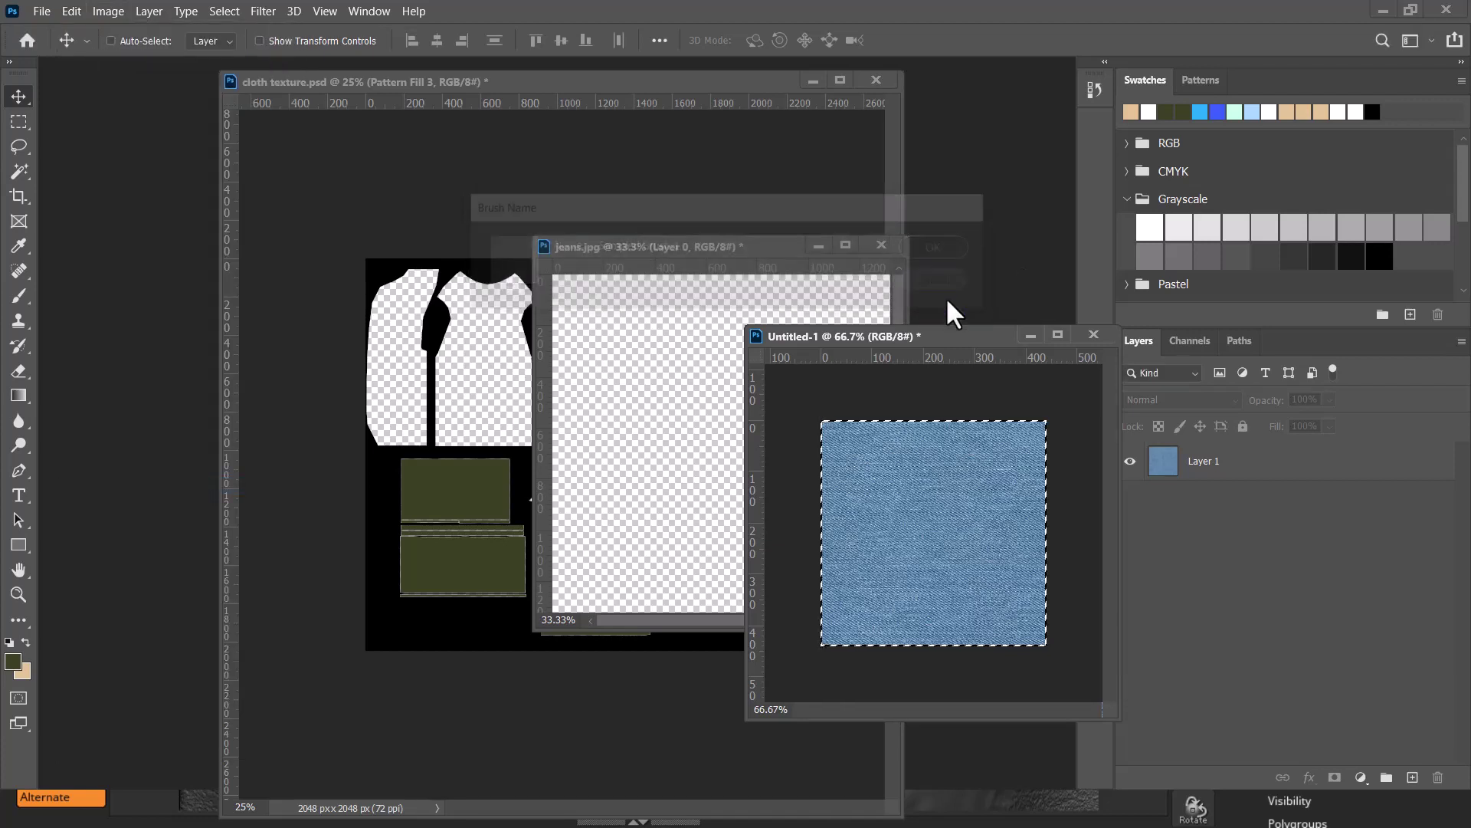
- Move the denim sample window aside and minimize it, returning to cloth texture.psd
left_click_drag(919, 337, 310, 297)
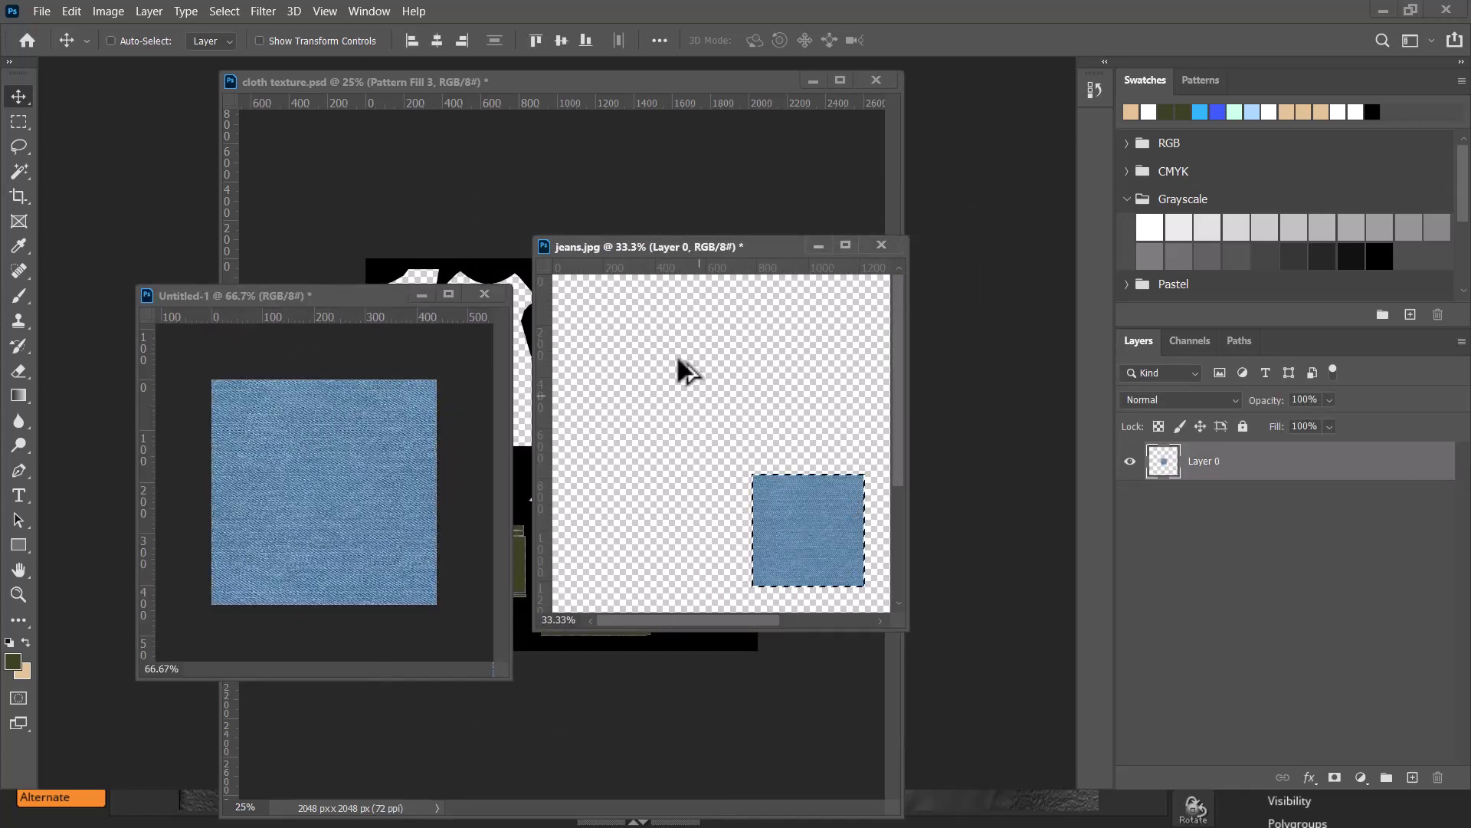
key("alt+Tab")
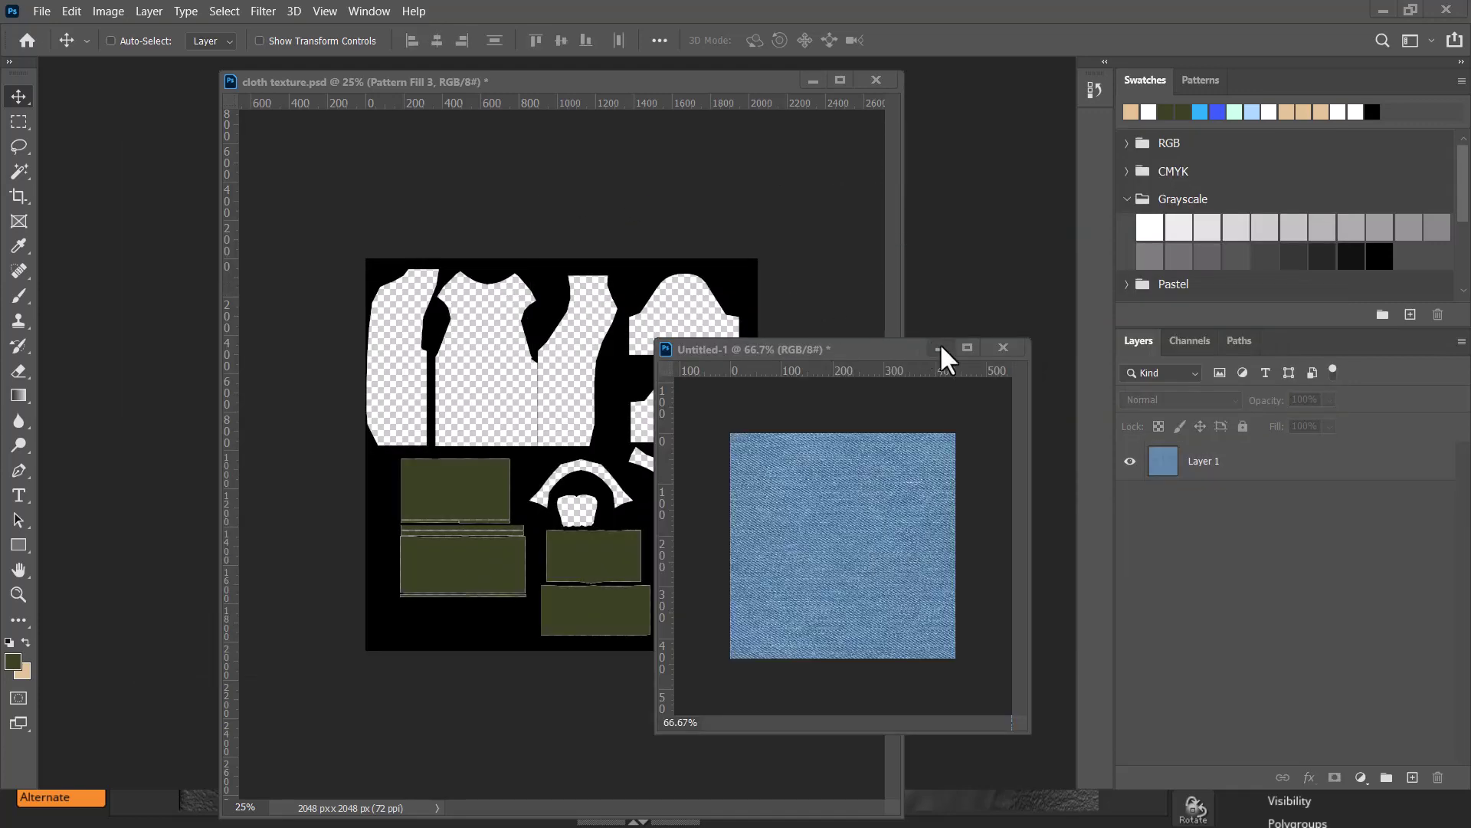
left_click(940, 349)
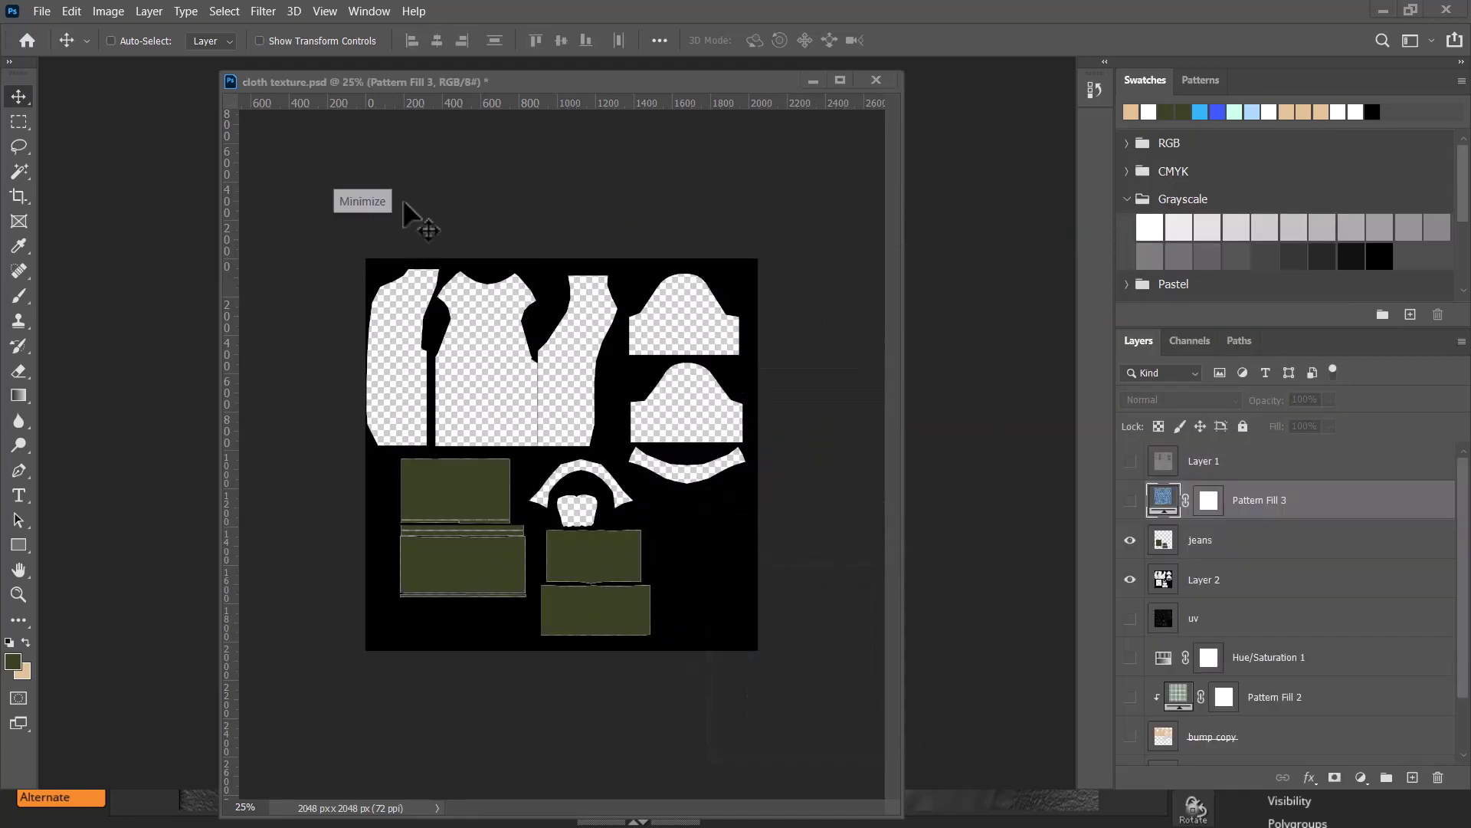
- Show Pattern Fill 3 and set its denim pattern scale to 10%
left_click(1129, 500)
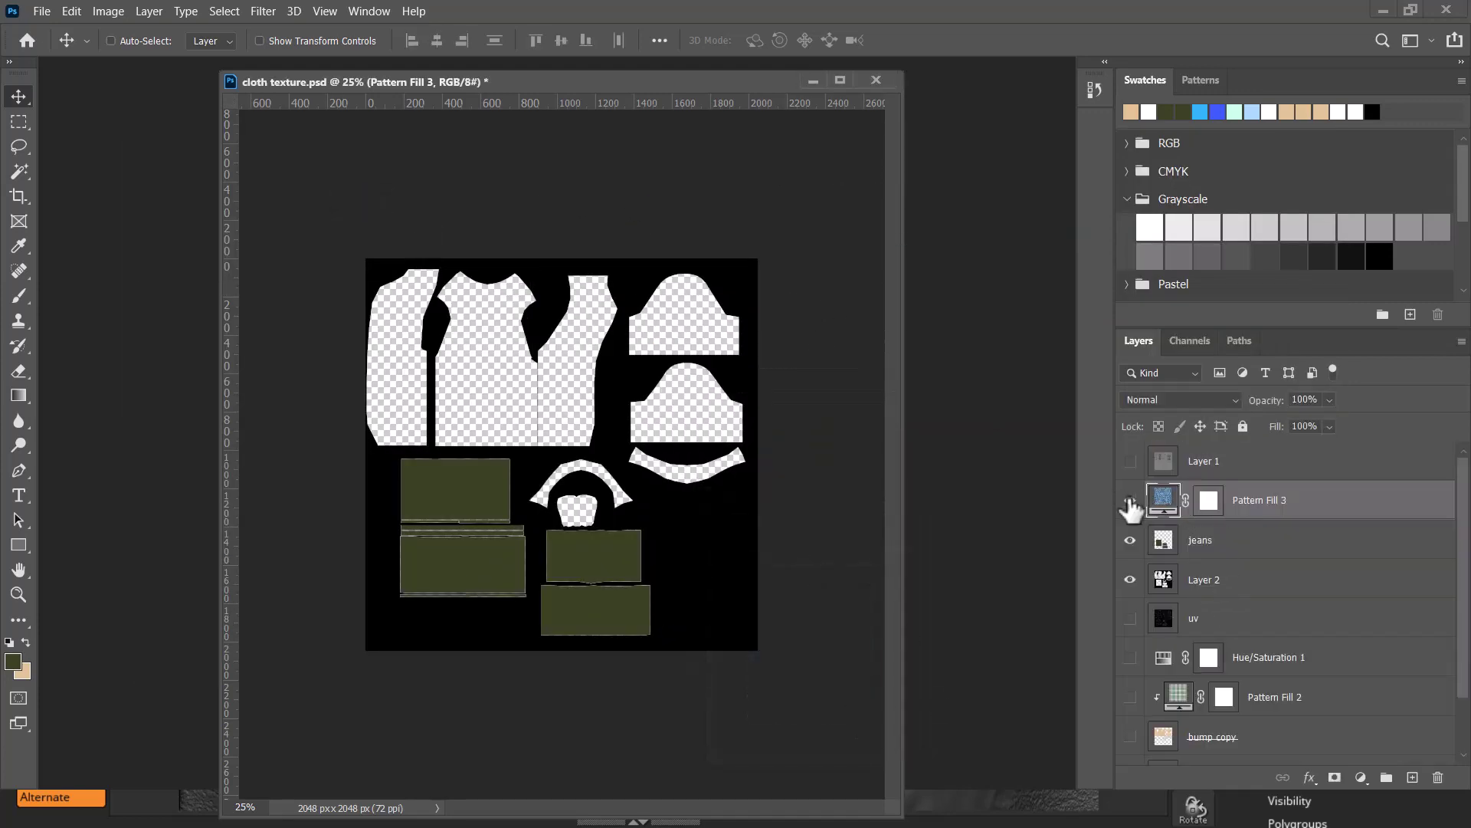
double_click(1163, 499)
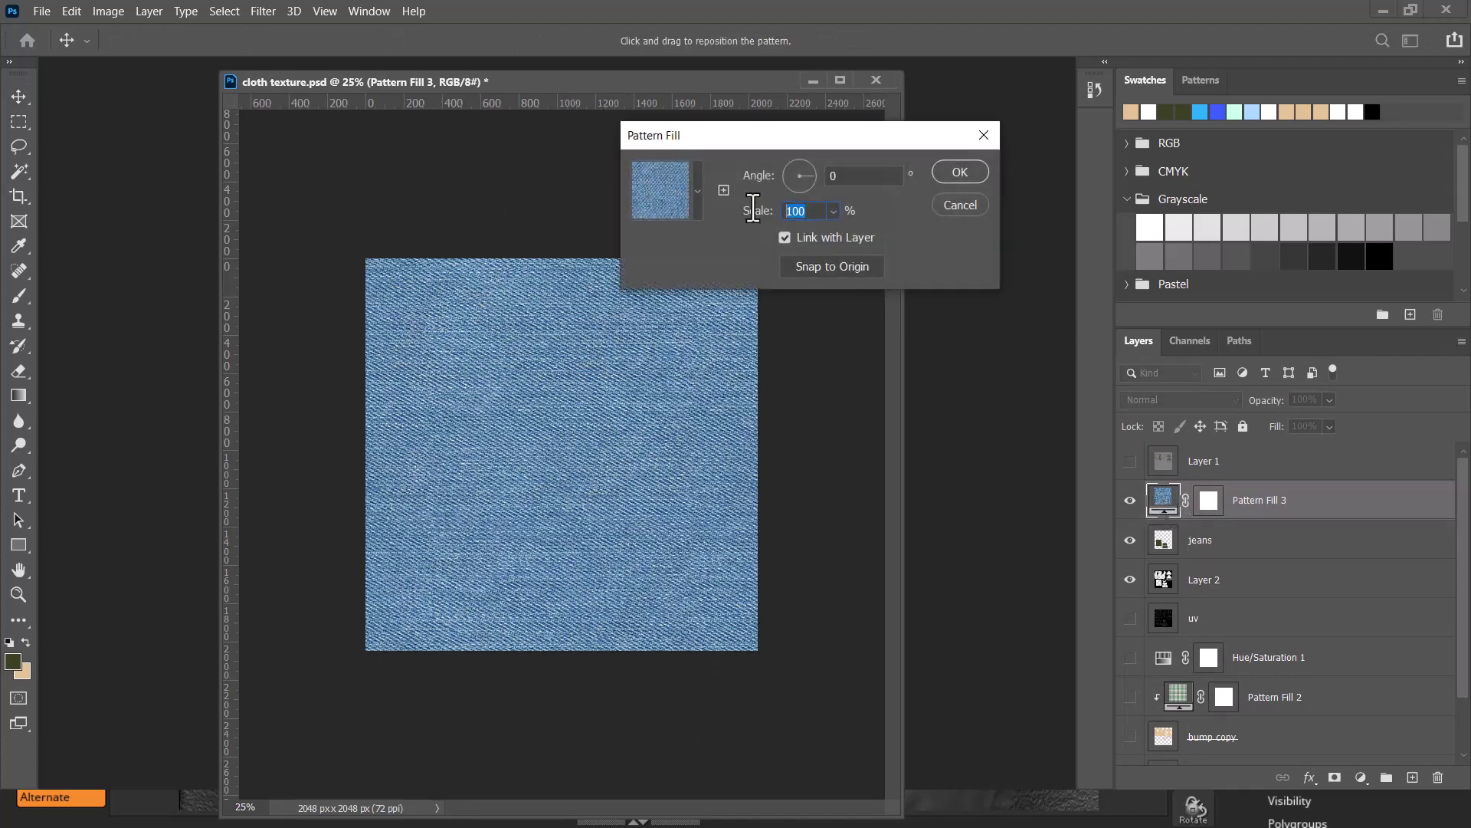
type("10")
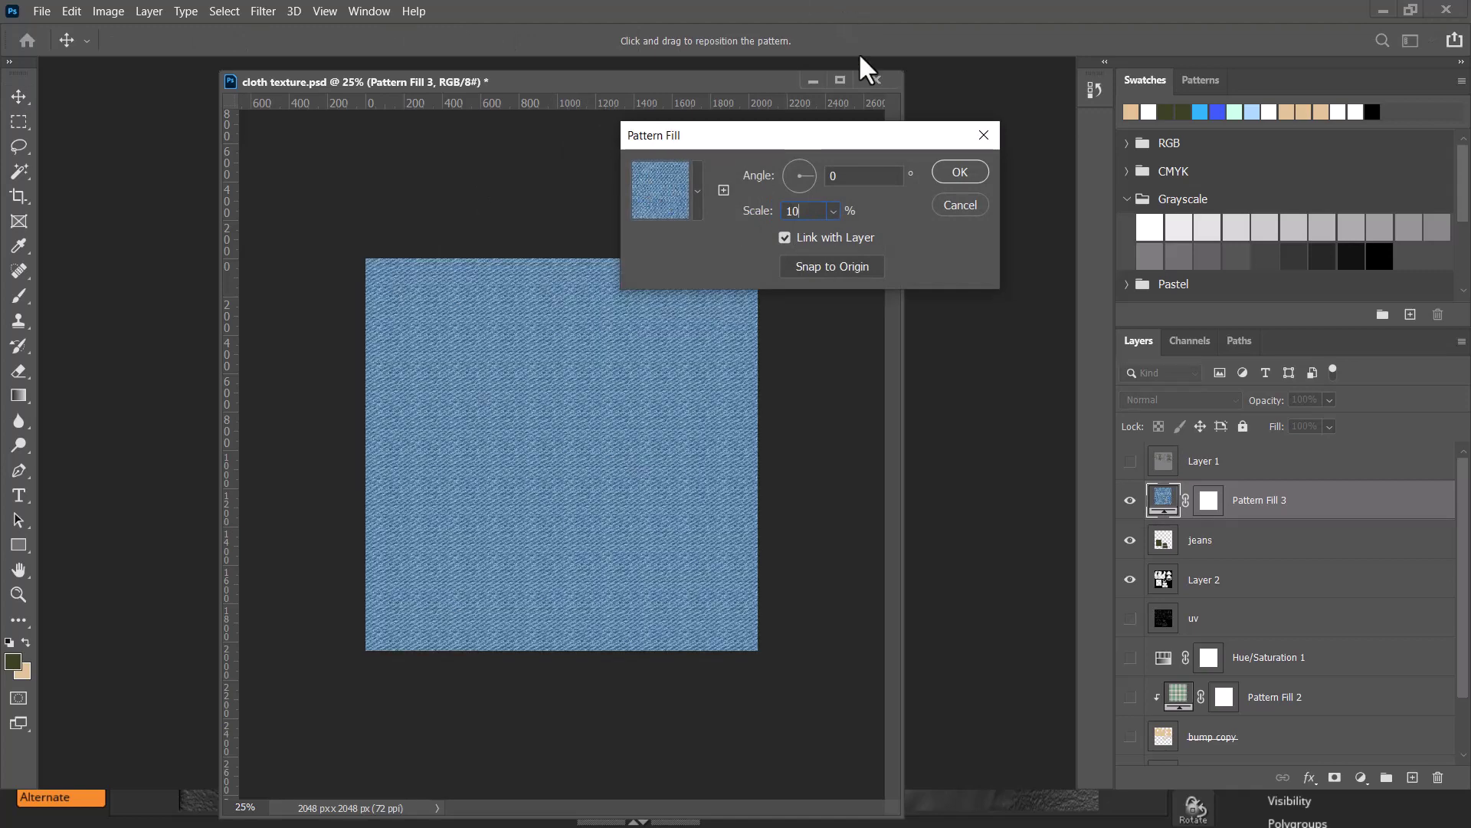
left_click(961, 173)
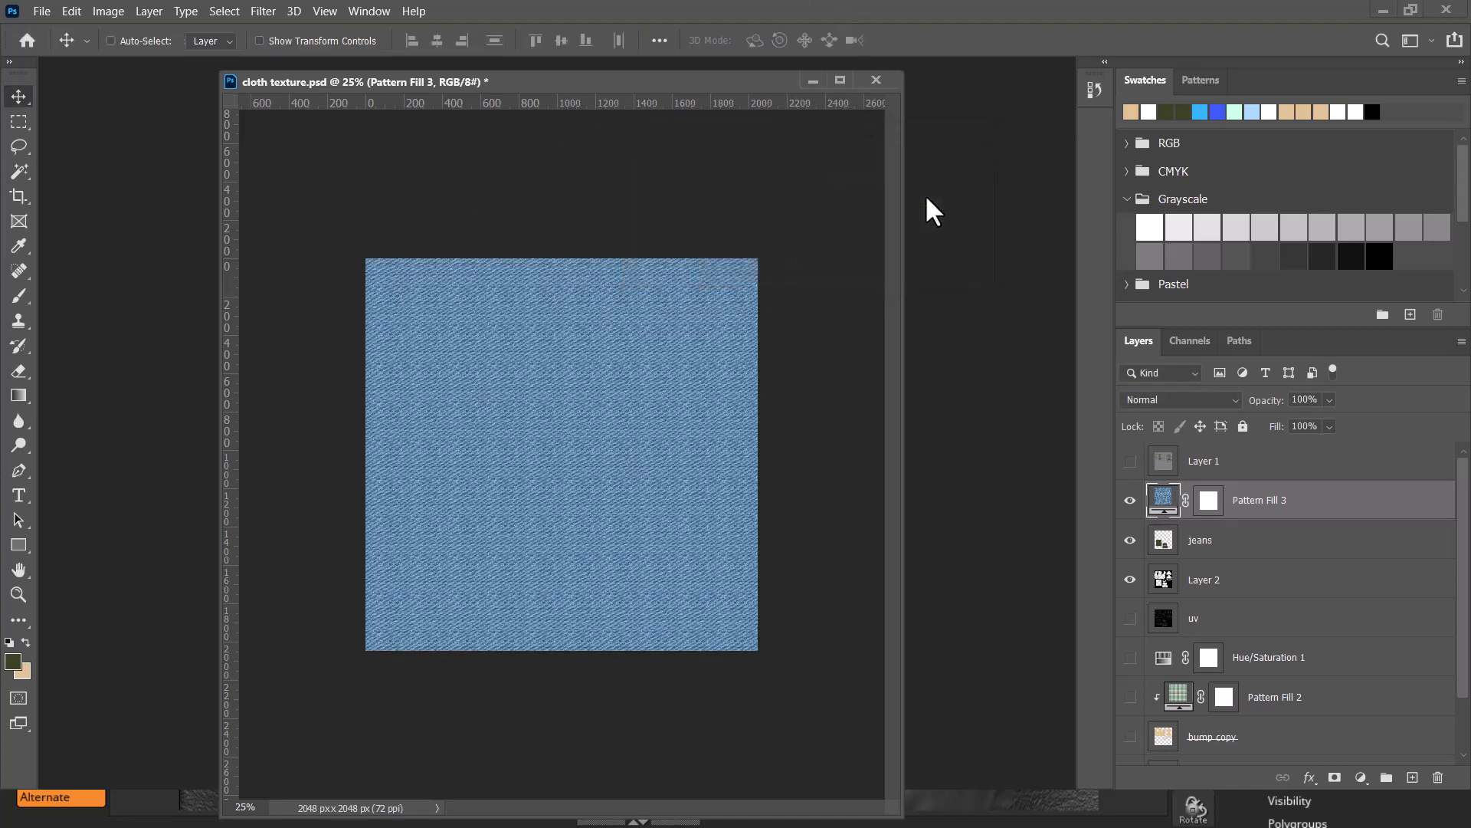
- Clip Pattern Fill 3 to the jeans layer and zoom in to inspect the denim pieces
right_click(1341, 515)
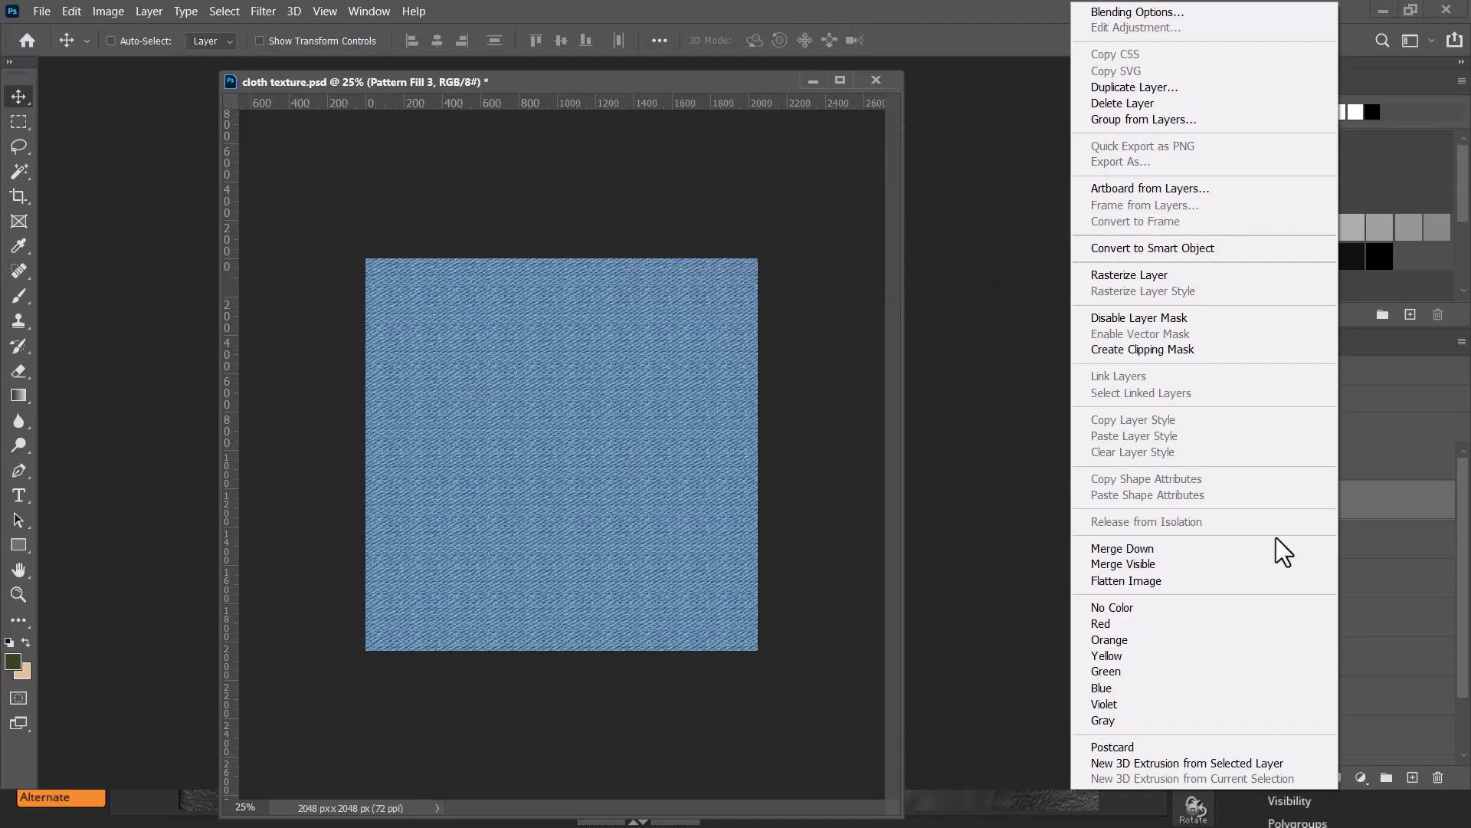
left_click(1188, 349)
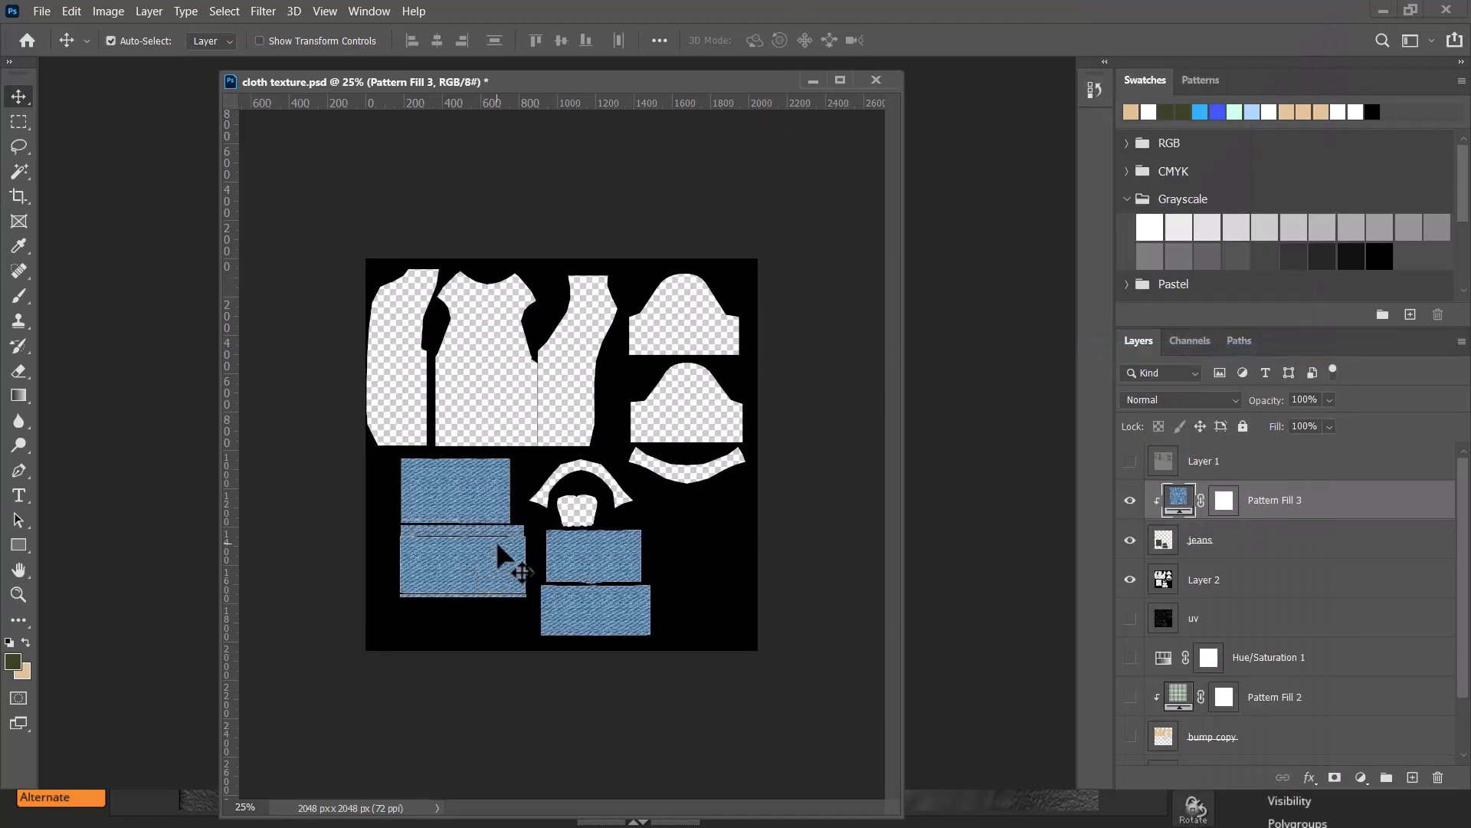
key("ctrl+plus")
key("ctrl+plus")
key("ctrl+plus")
key("ctrl+plus")
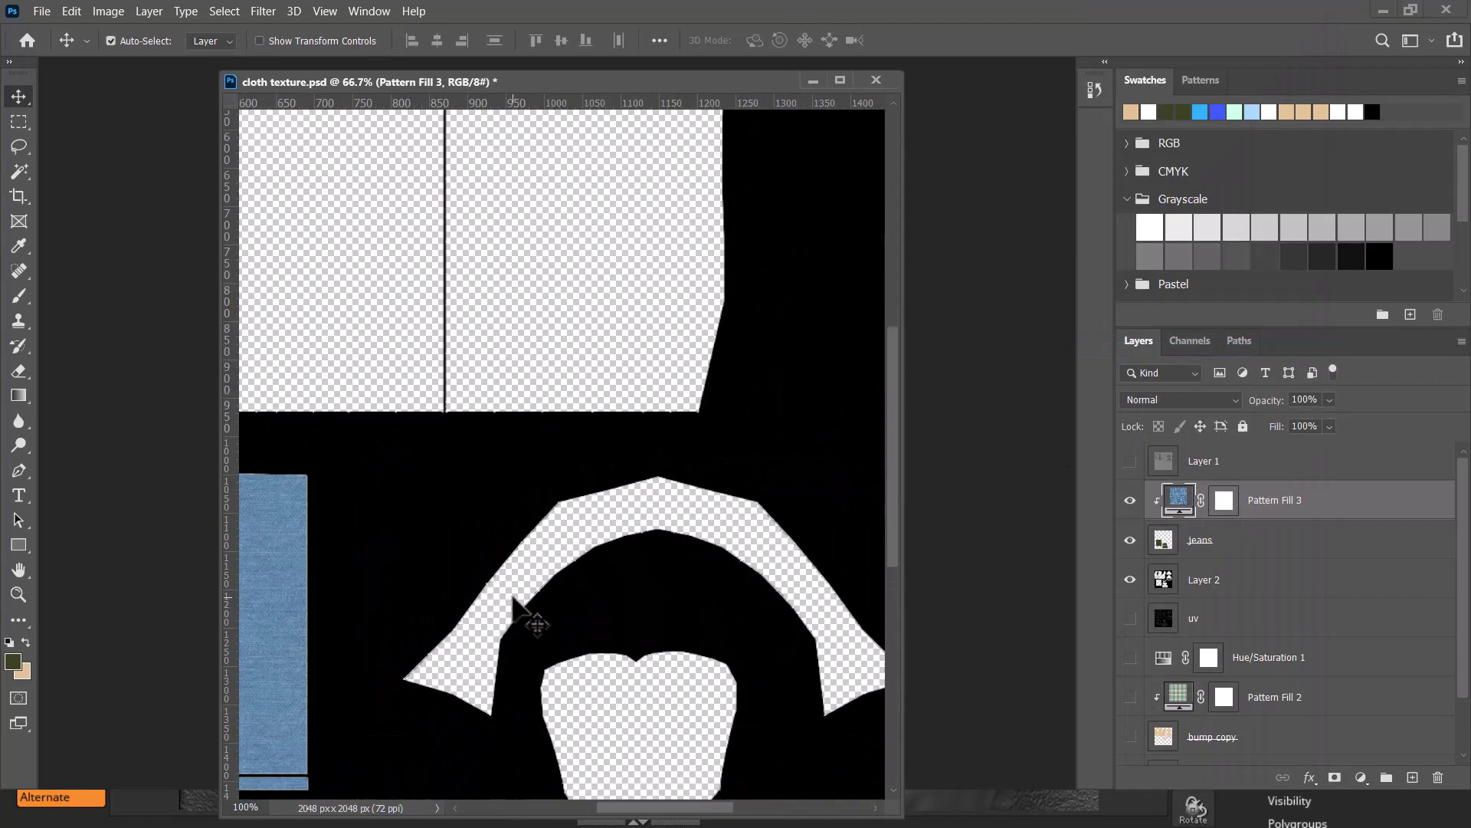
key("ctrl+plus")
mouse_move(401, 578)
left_mouse_down()
mouse_move(749, 371)
mouse_move(837, 415)
left_mouse_up()
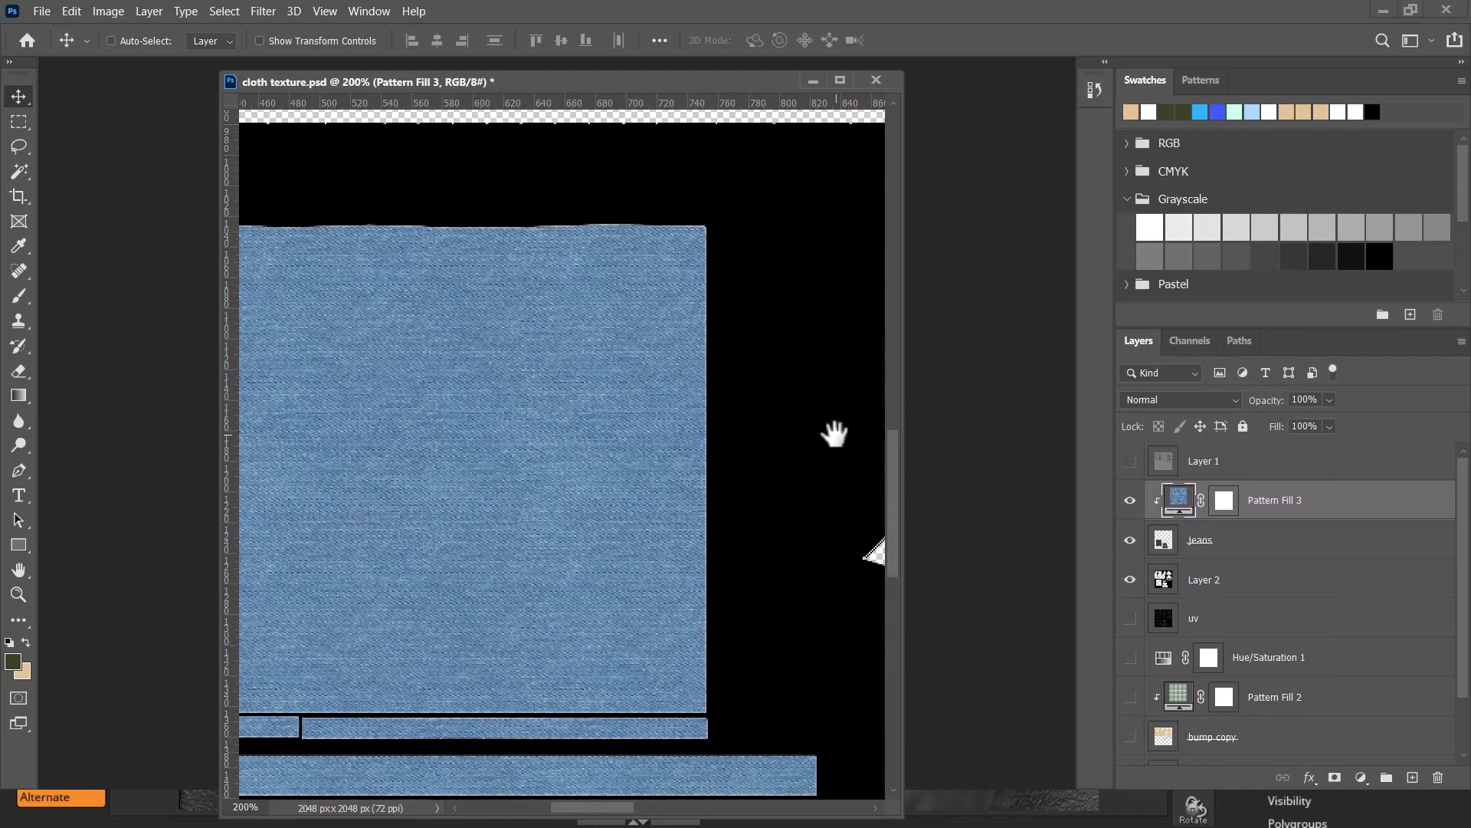
key("ctrl+minus")
key("ctrl+minus")
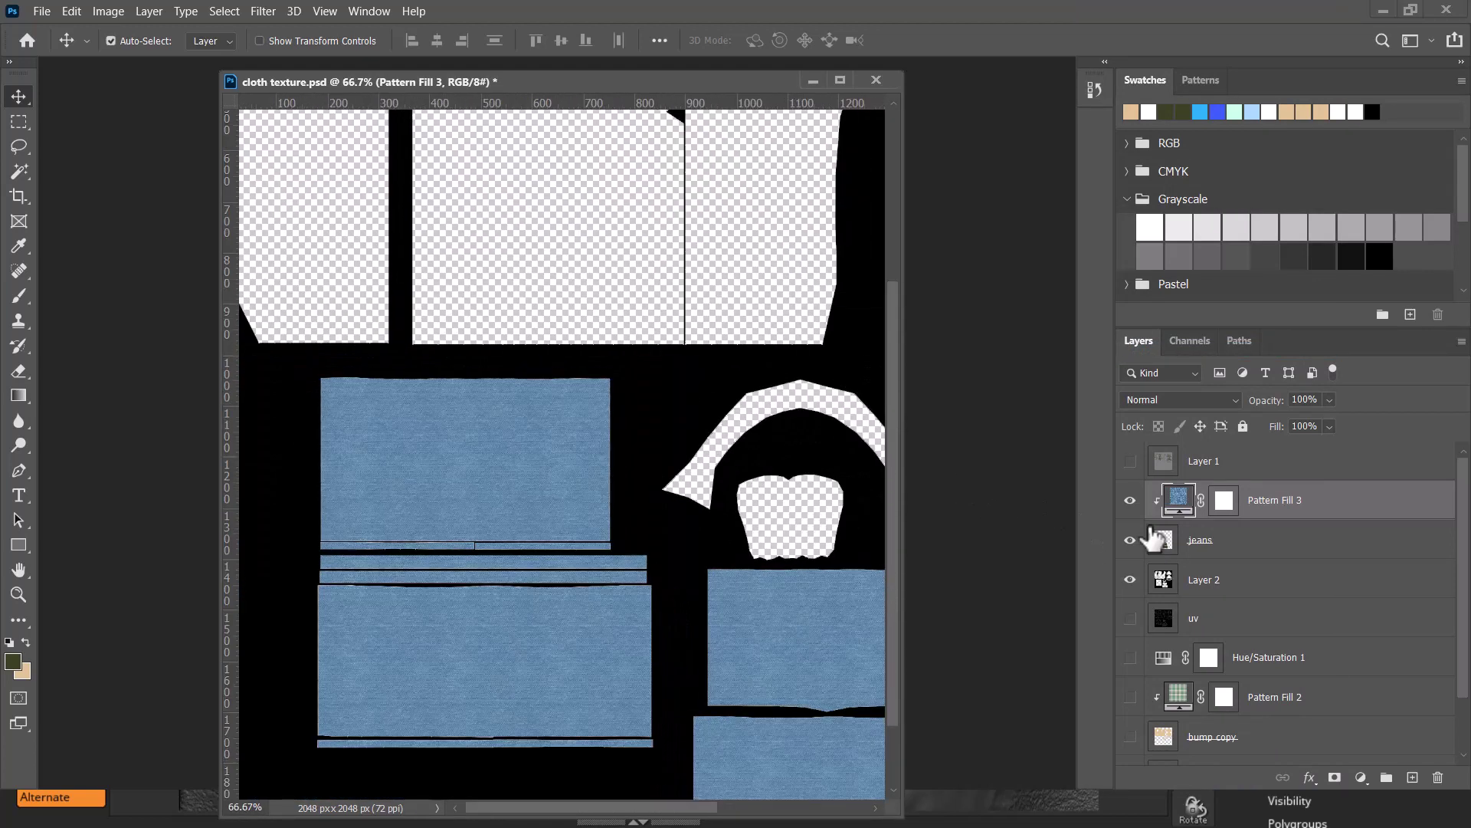
- Hide Layer 2 and the uv layer, and show the plaid Pattern Fill 2
left_click(1131, 583)
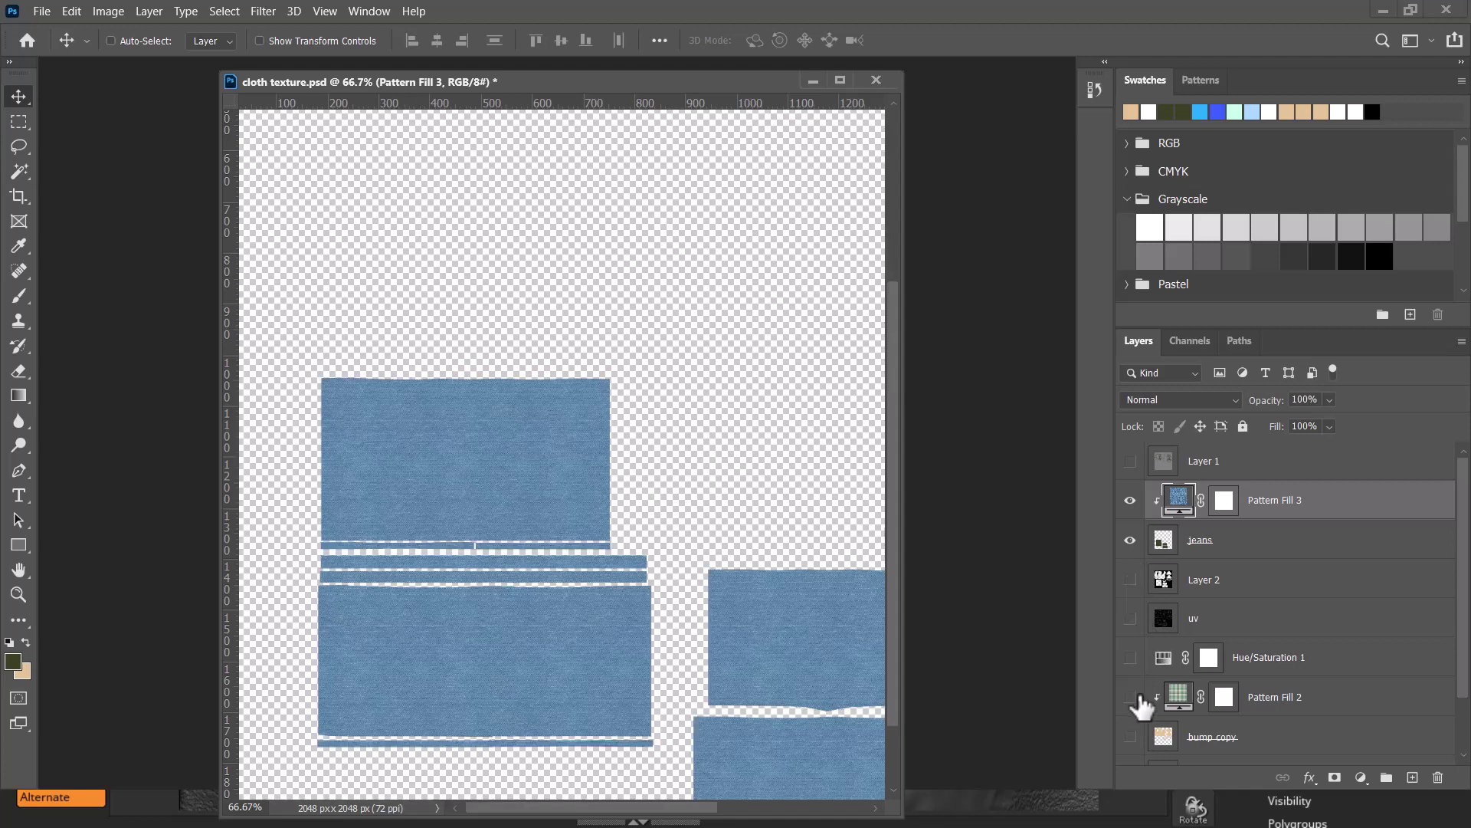
left_click(1130, 699)
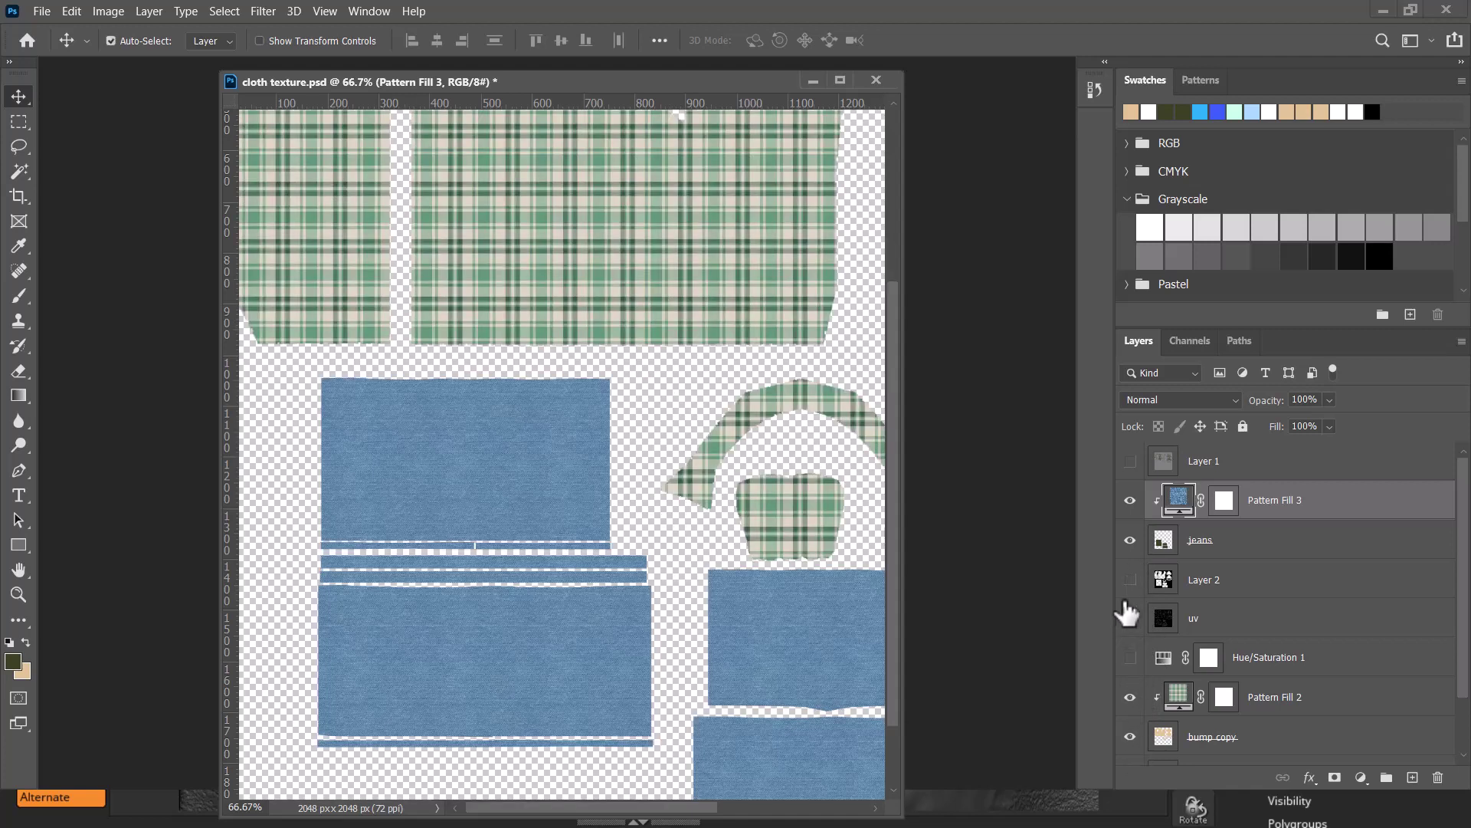
left_click(1130, 617)
key("ctrl+minus")
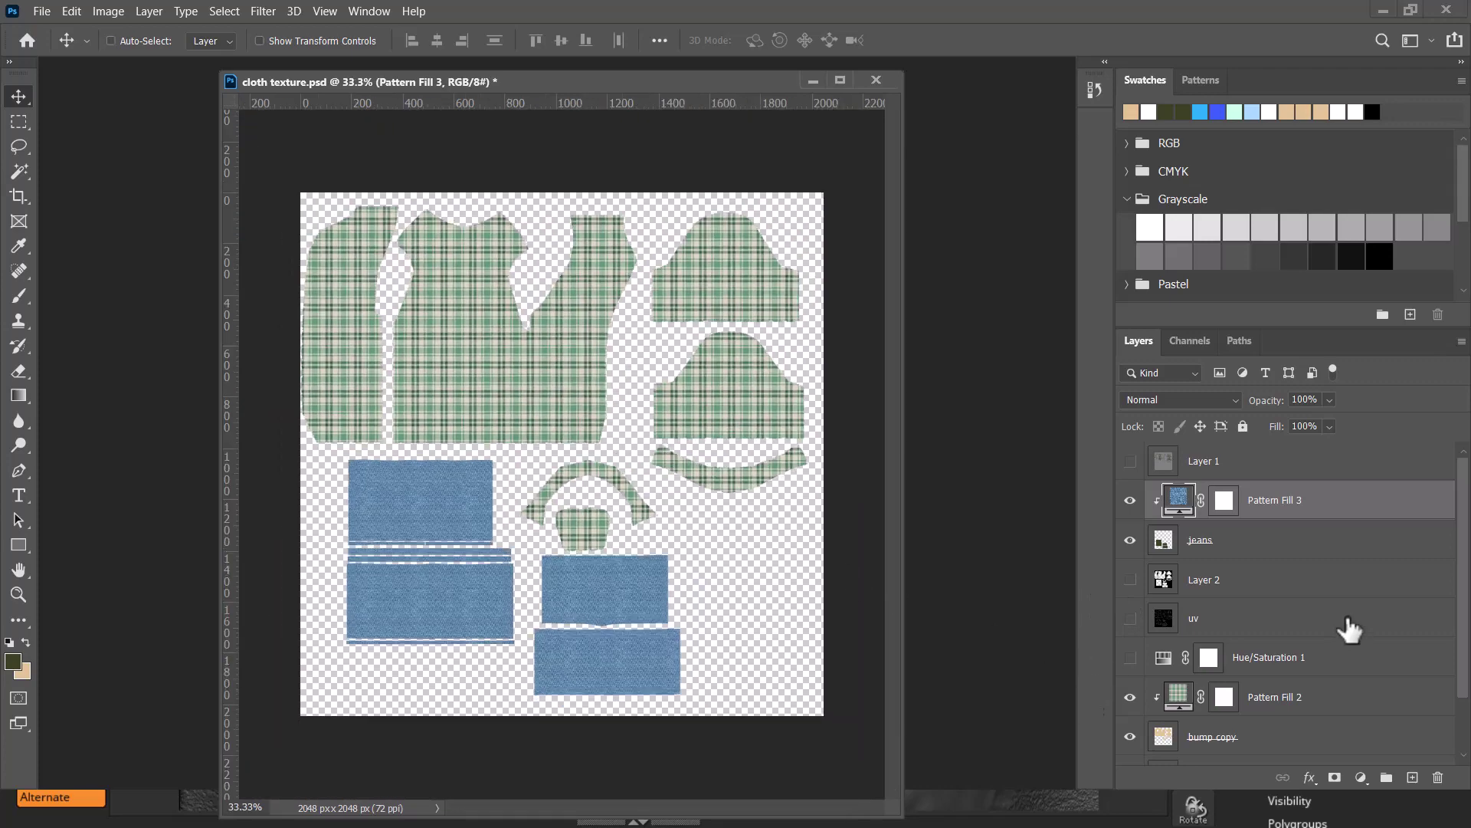
scroll(1350, 628, "down", 2)
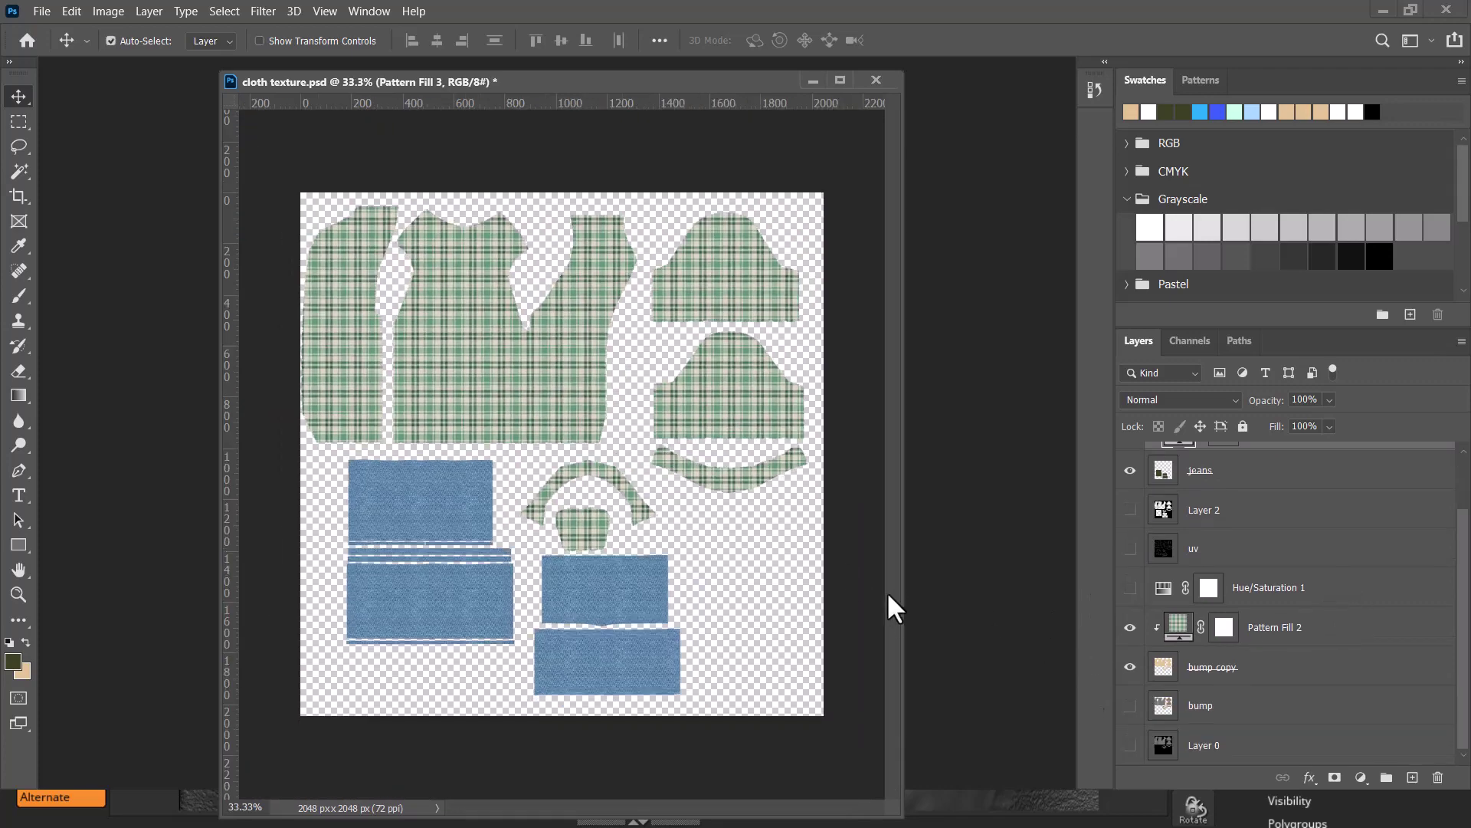
- Save the texture as a JPEG named cloth texture.jpg in sourceimages
key("ctrl+shift+s")
left_click(781, 545)
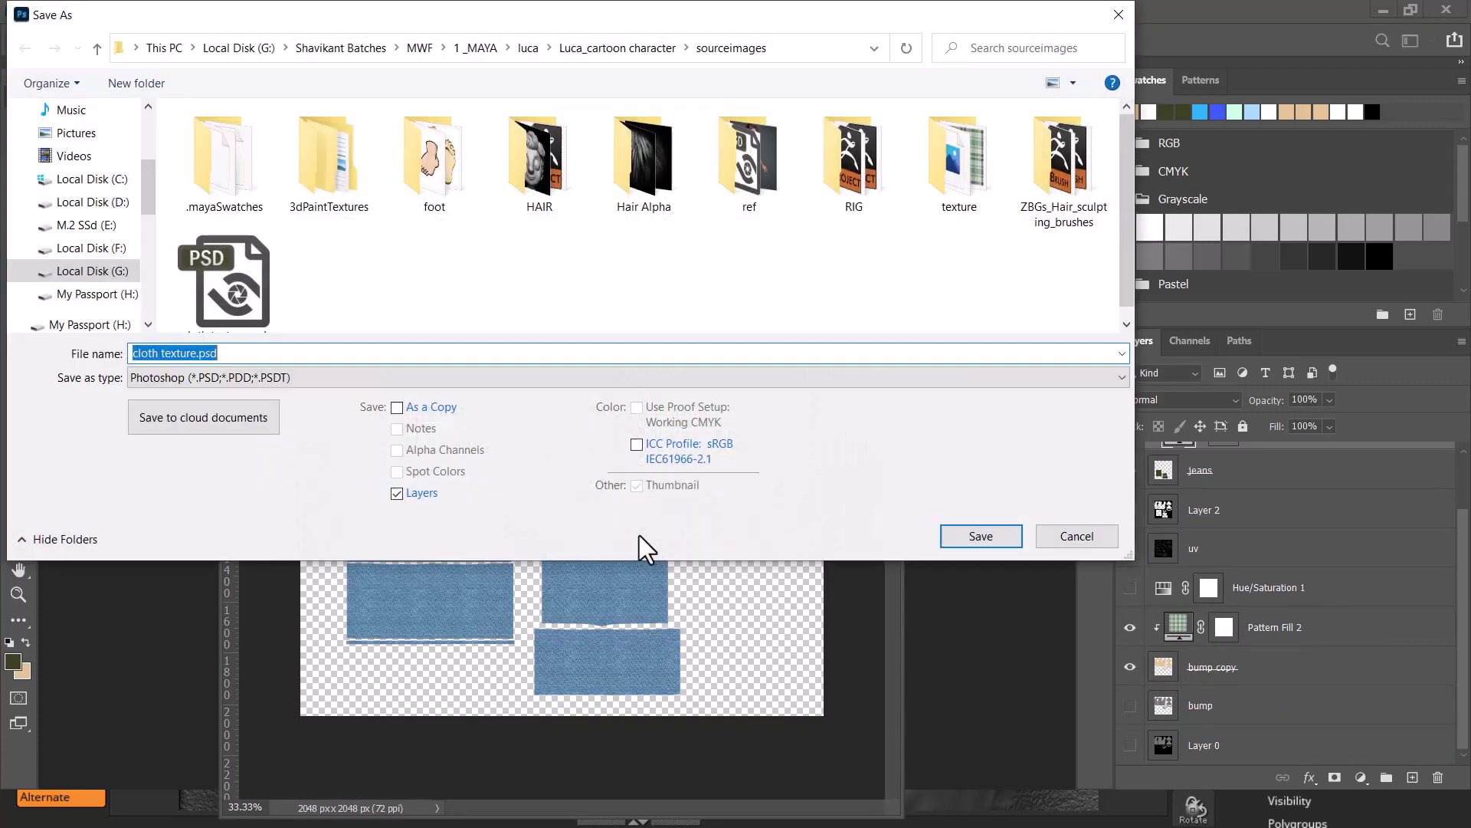
left_click(409, 381)
key("j")
key("Return")
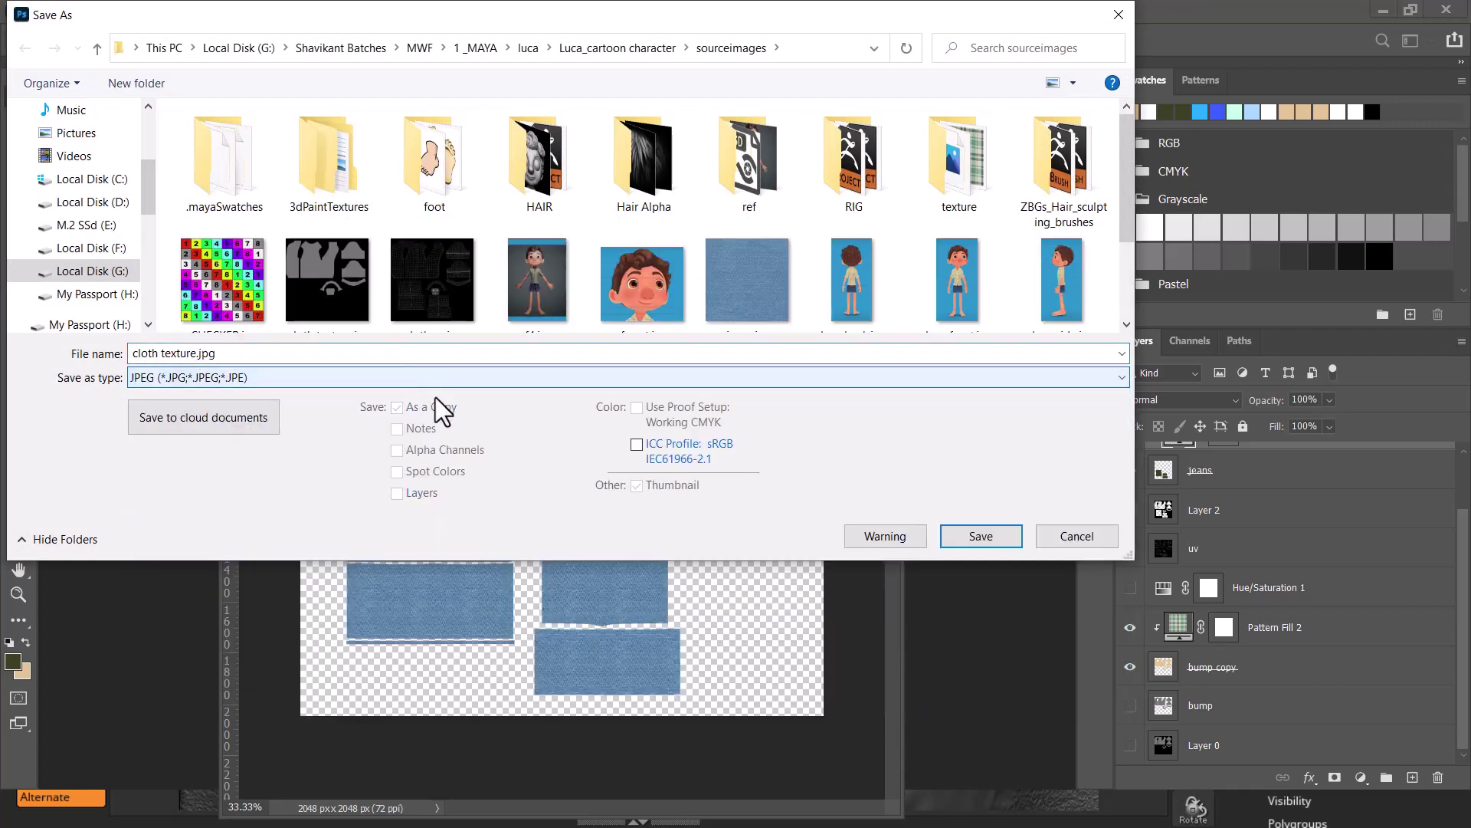
left_click(356, 351)
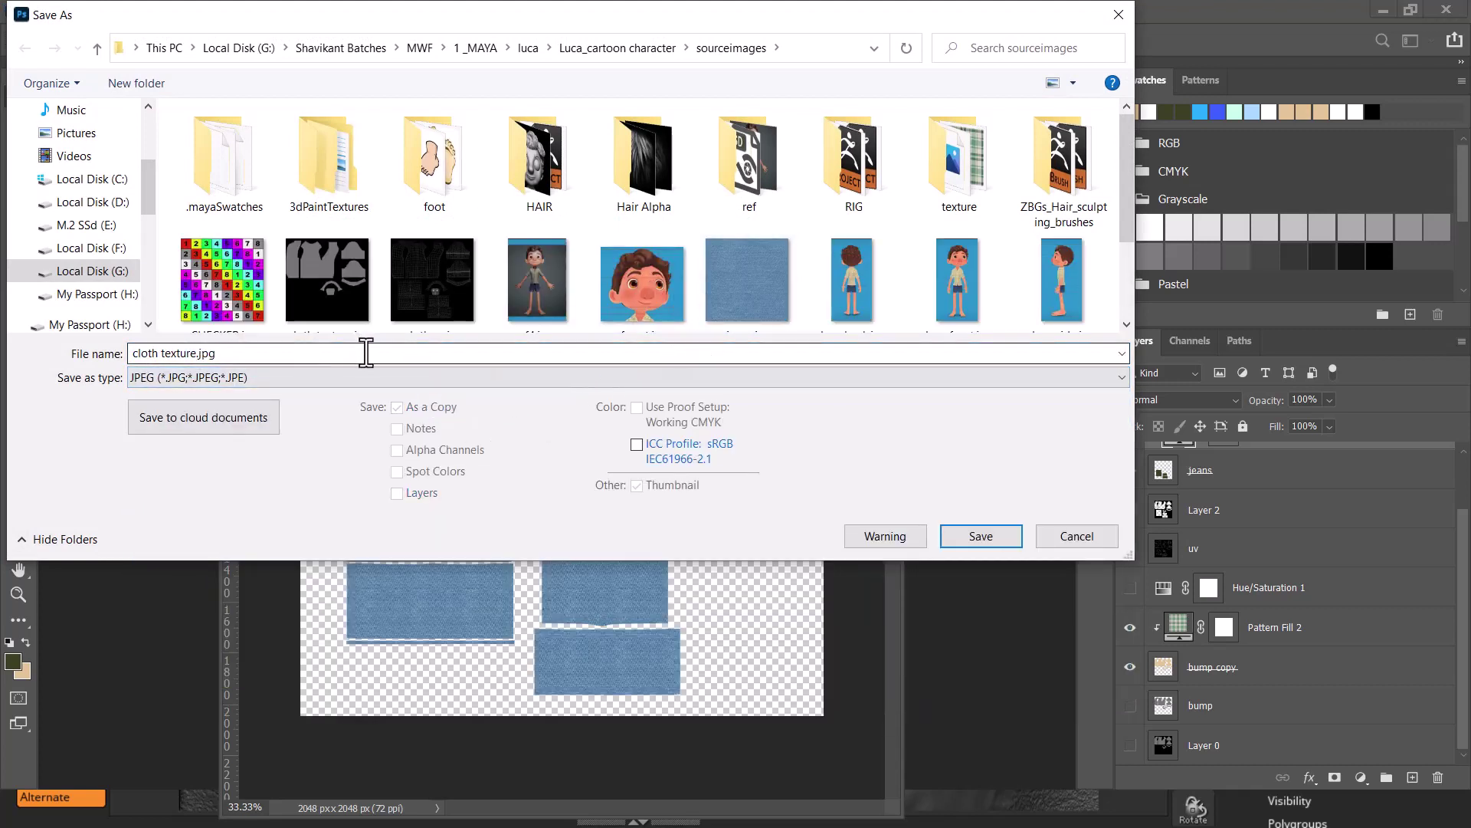
left_click(998, 549)
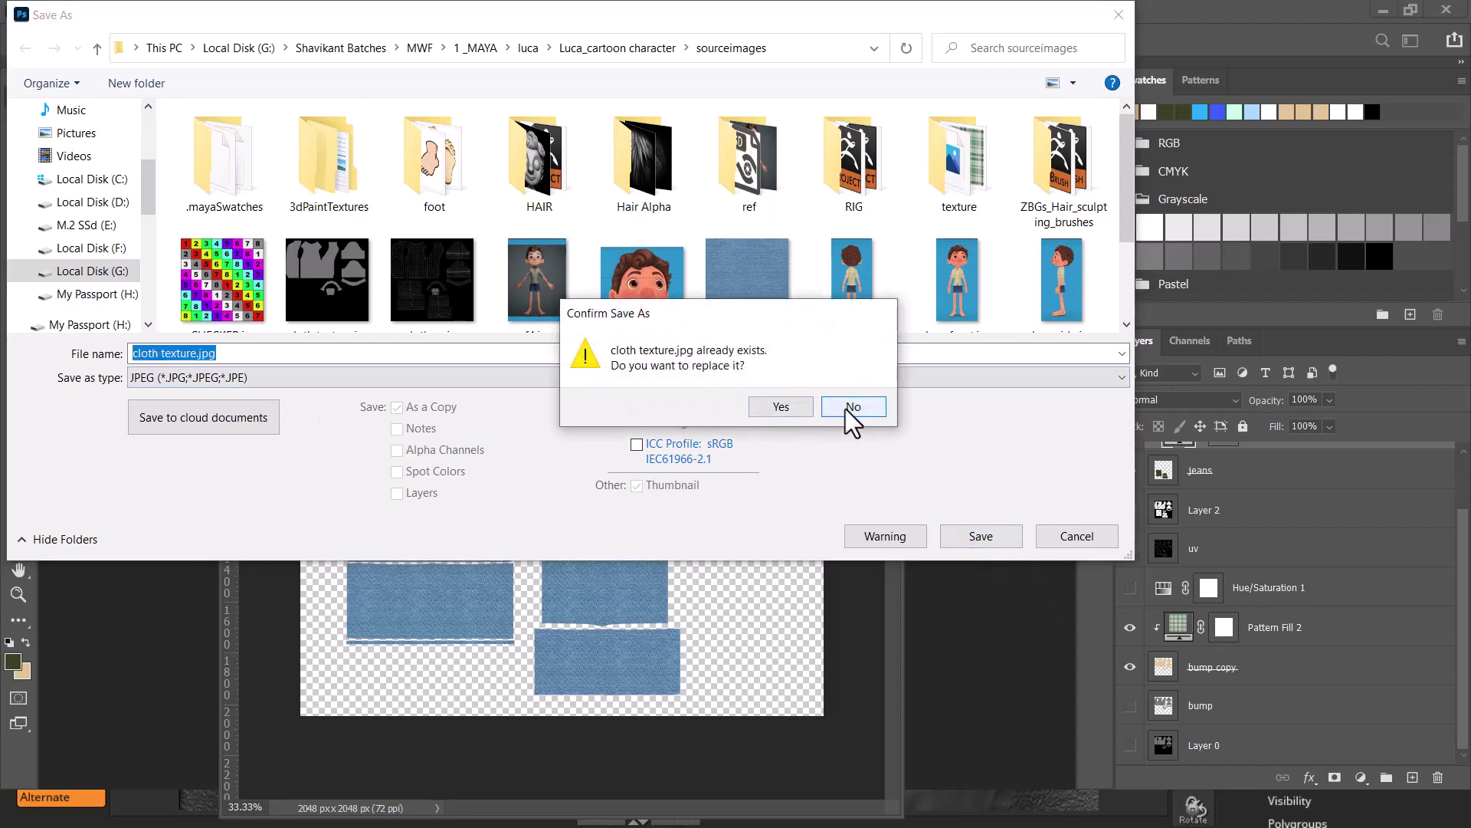
- Decline replacing cloth texture.jpg and begin typing the new name 'shirt and'
left_click(848, 406)
scroll(608, 276, "down", 3)
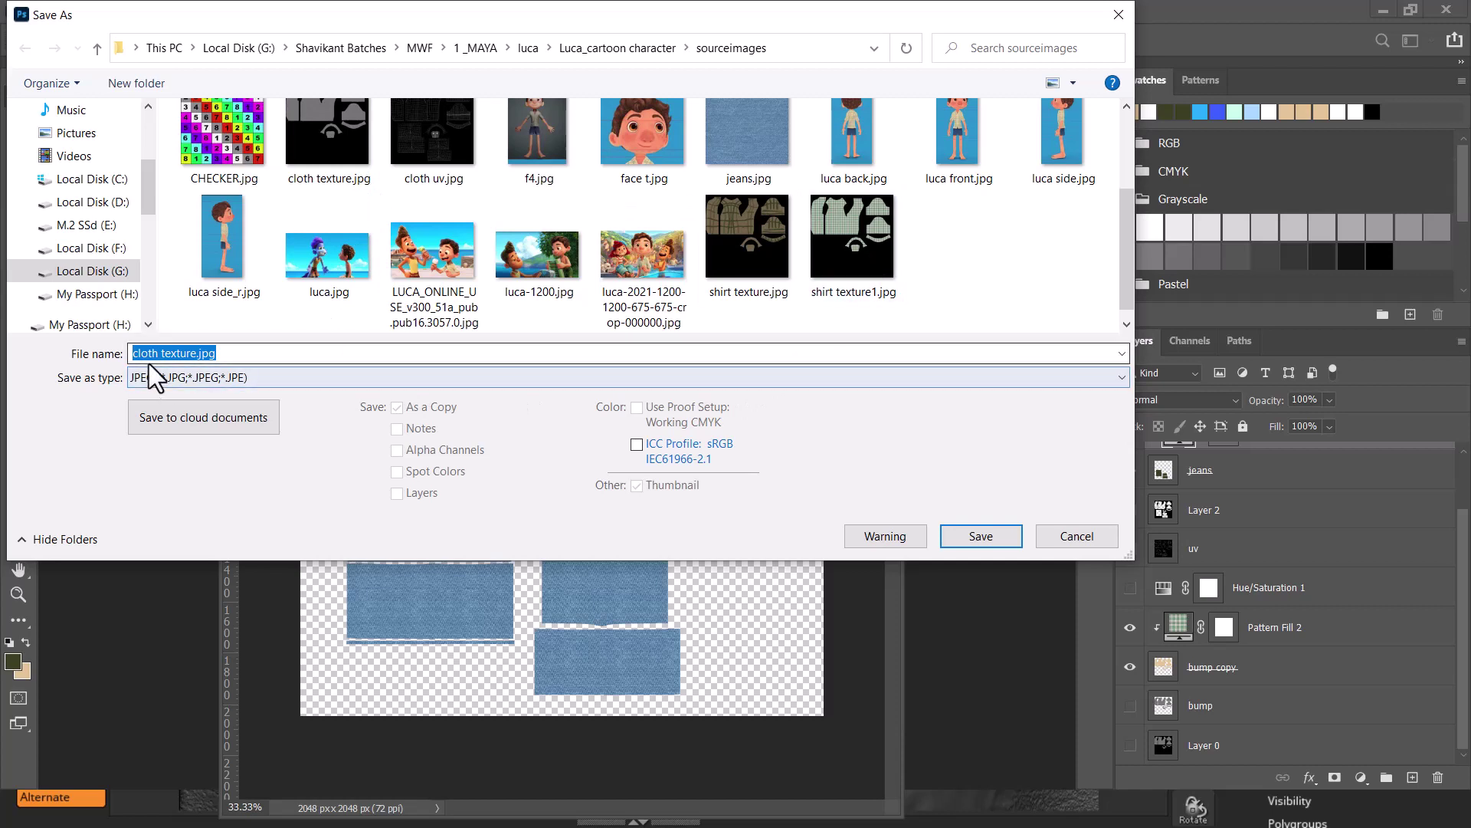
key("Return")
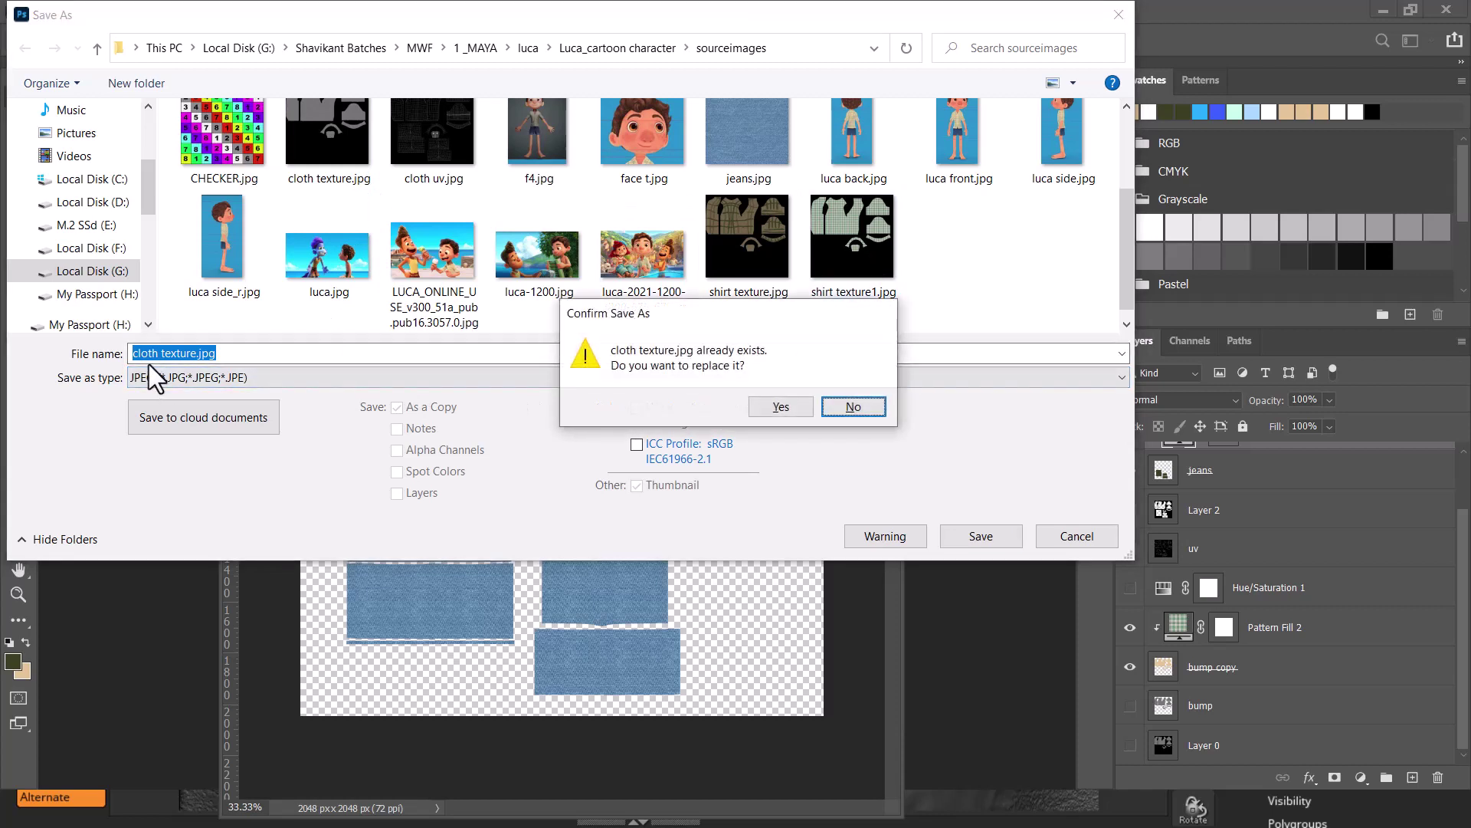
left_click(856, 406)
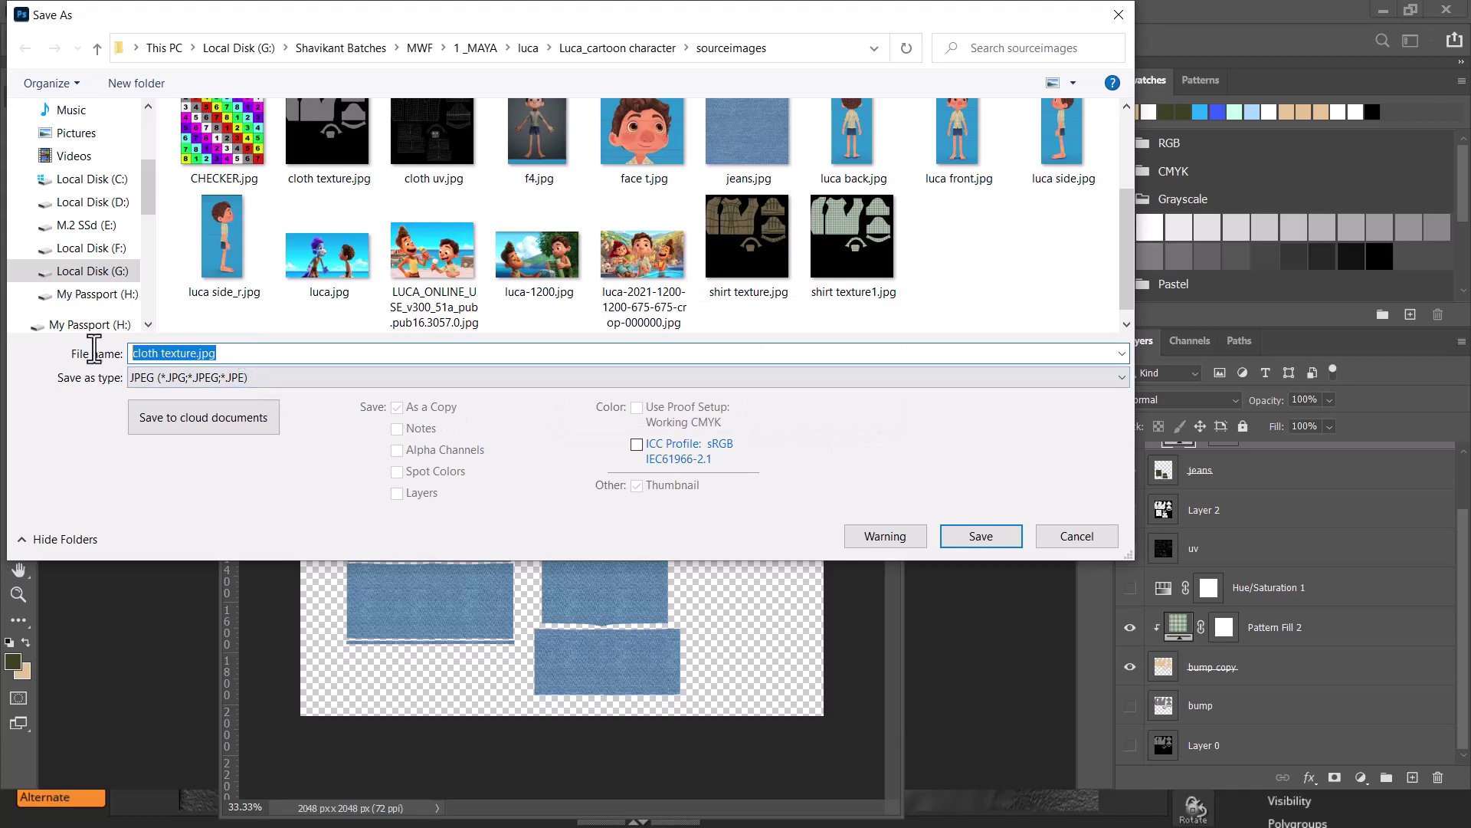
type("shirt and paint")
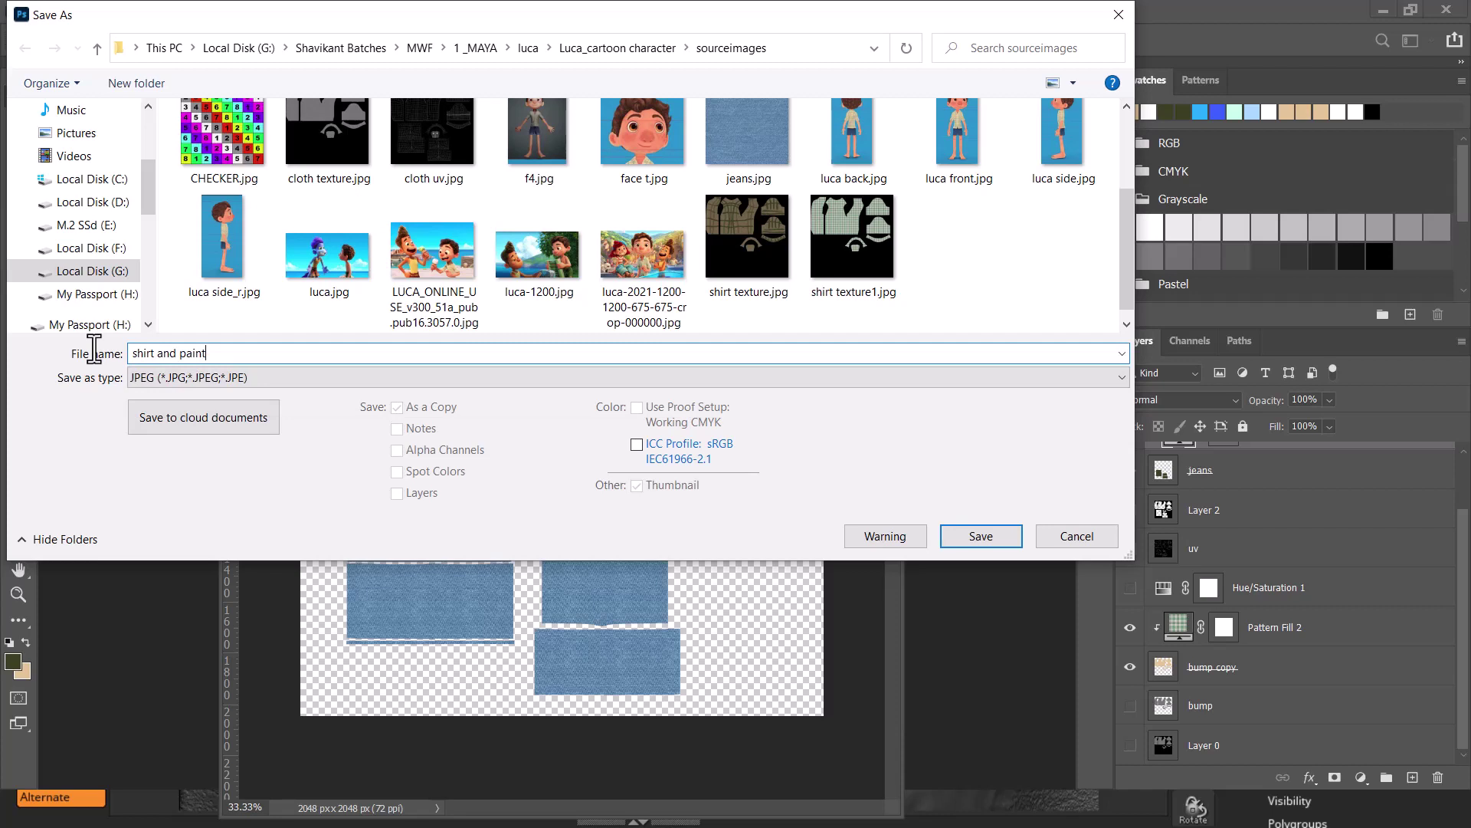
- Save the cloth texture as the JPEG 'shirt and paint' at Quality 12 Maximum
key("Return")
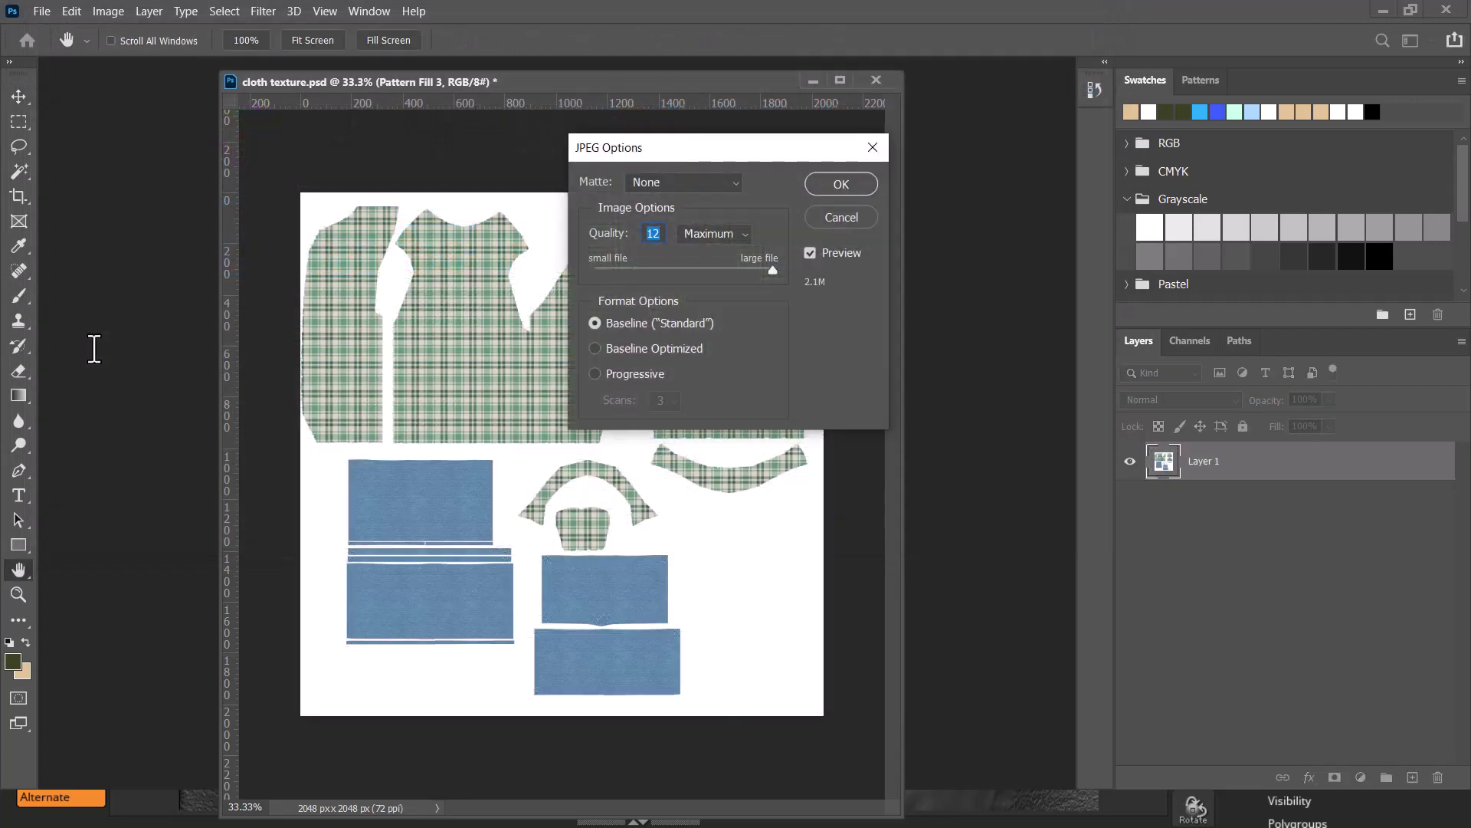
key("Return")
- Return to the Maya scene and bring up the shorts' attributes, then deselect them
key("alt+Tab")
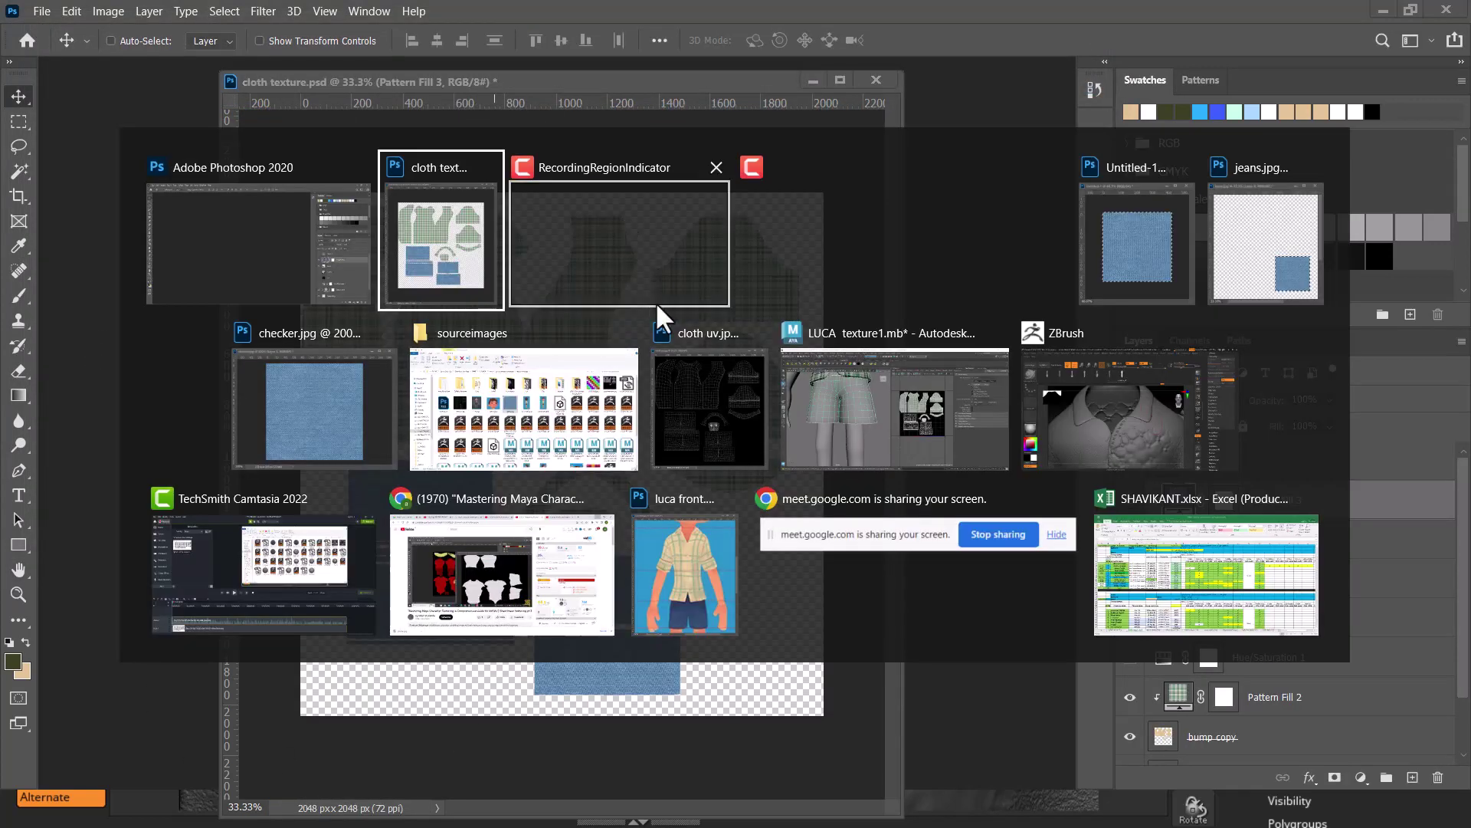
left_click(921, 374)
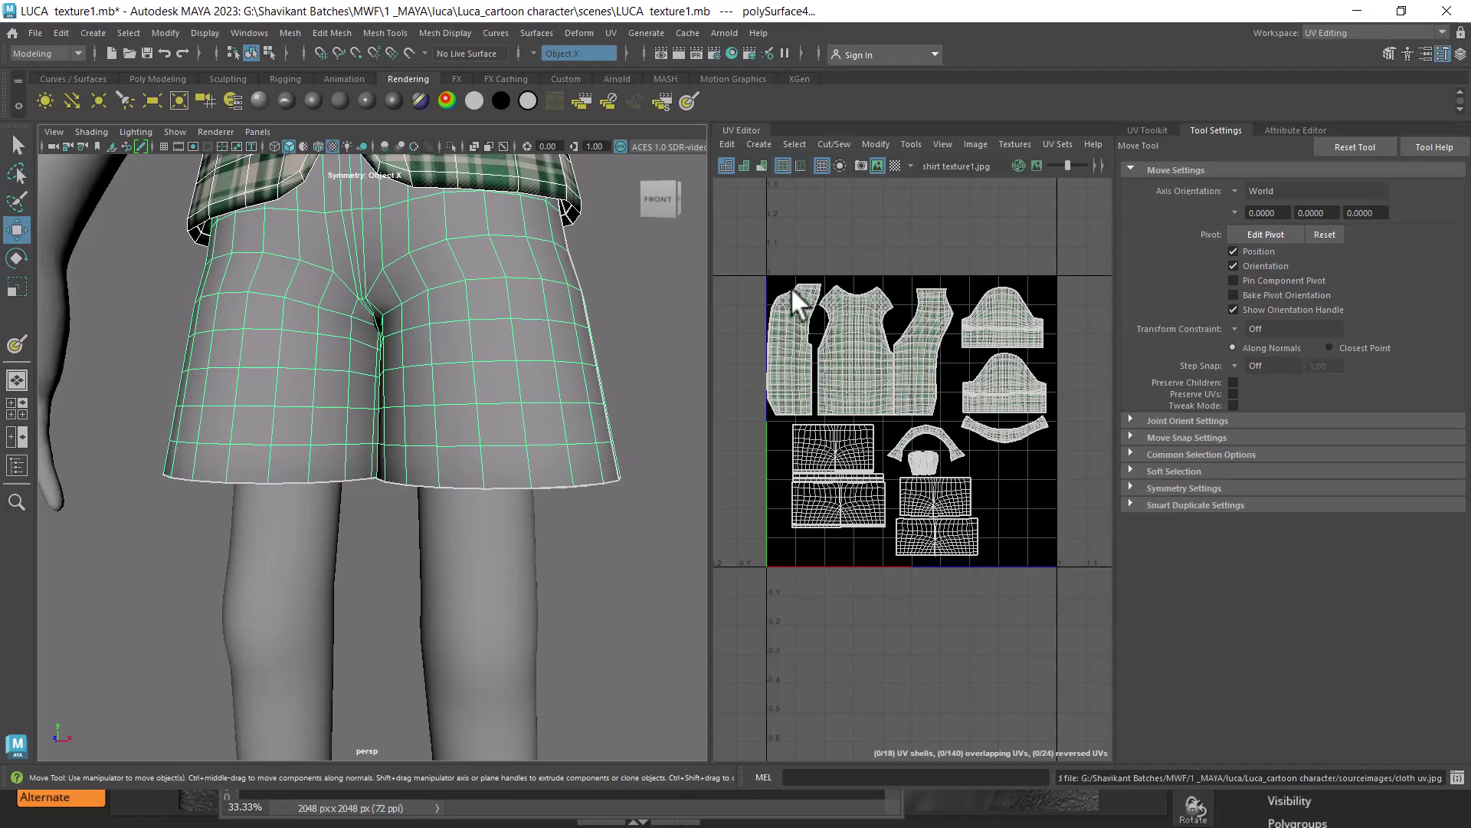
right_click(465, 302)
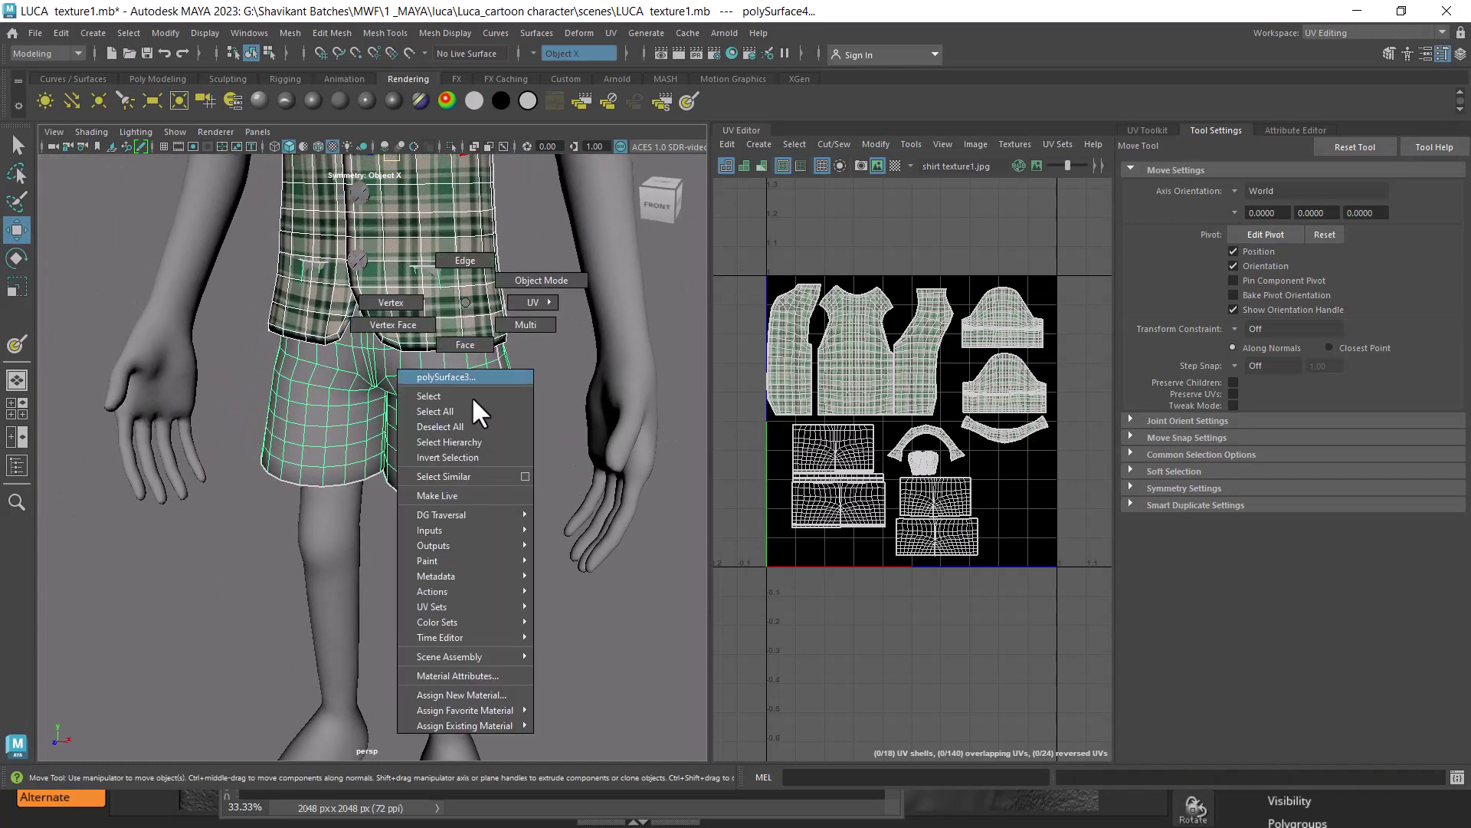
left_click(480, 676)
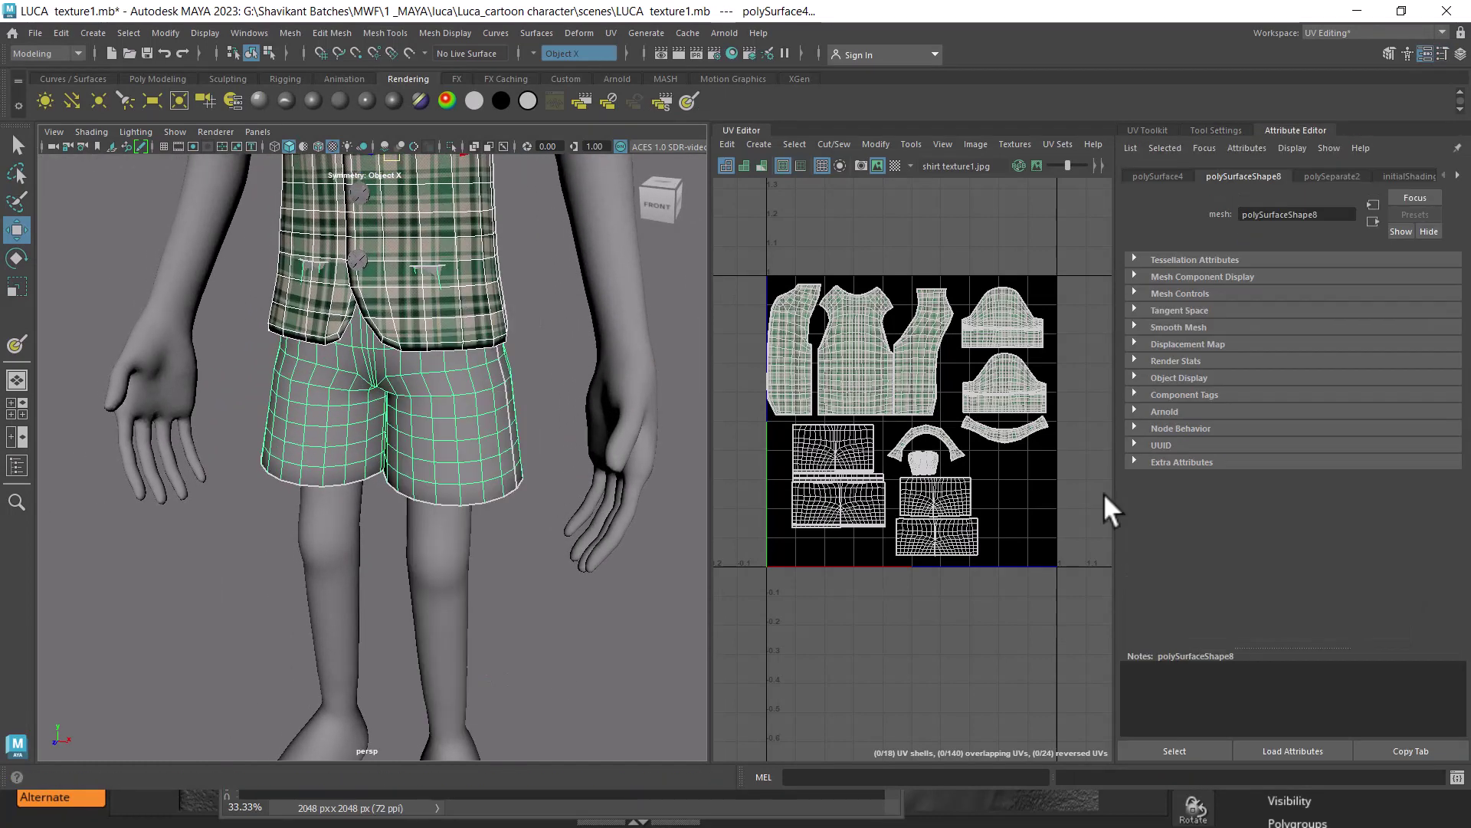
right_click(490, 449)
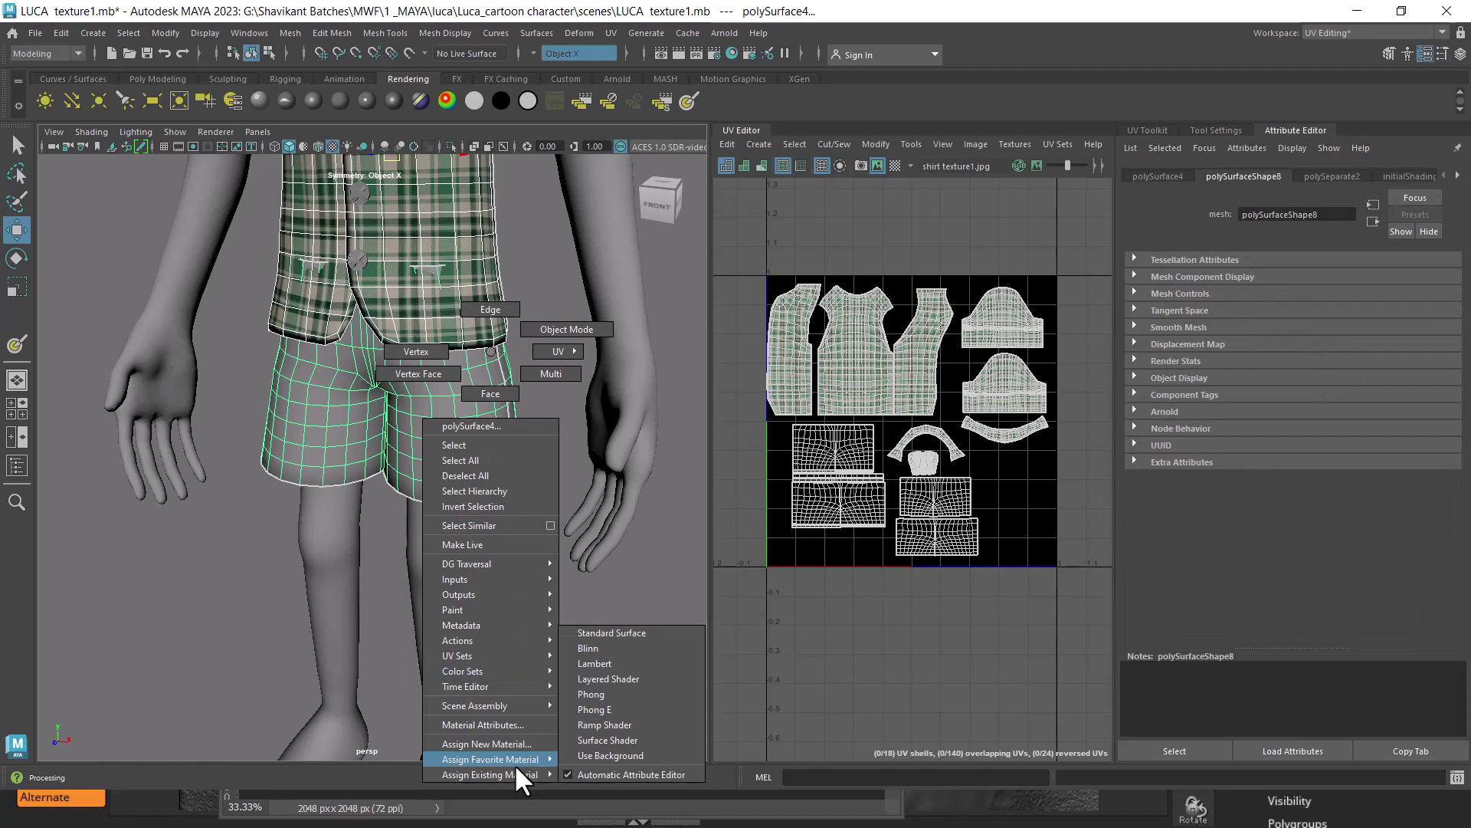
left_click(506, 709)
left_click(561, 573)
- Point the shirt material's Color file texture to shirt and paint.jpg
left_click(461, 316)
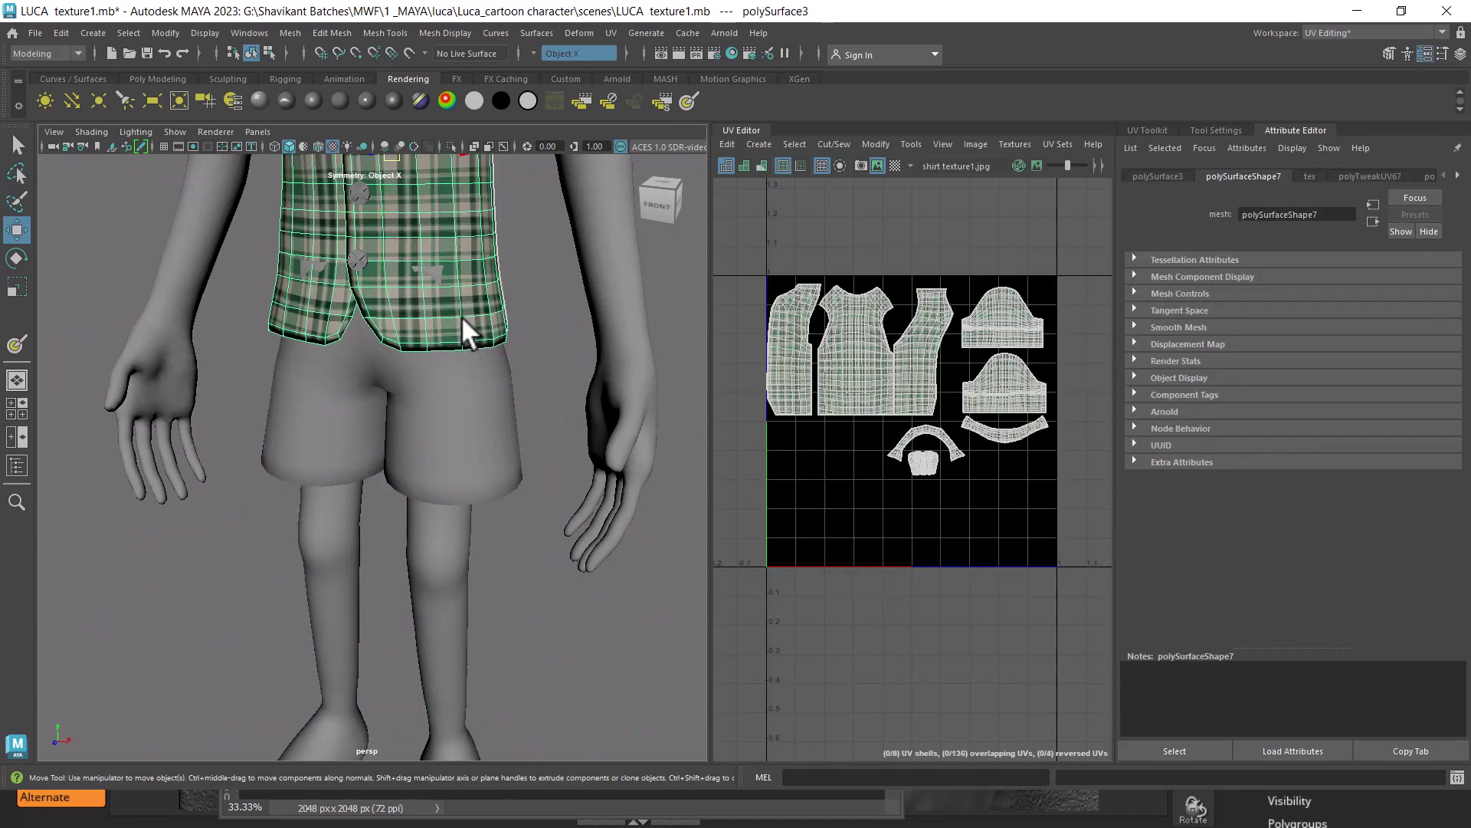
right_click(461, 314)
left_click(469, 689)
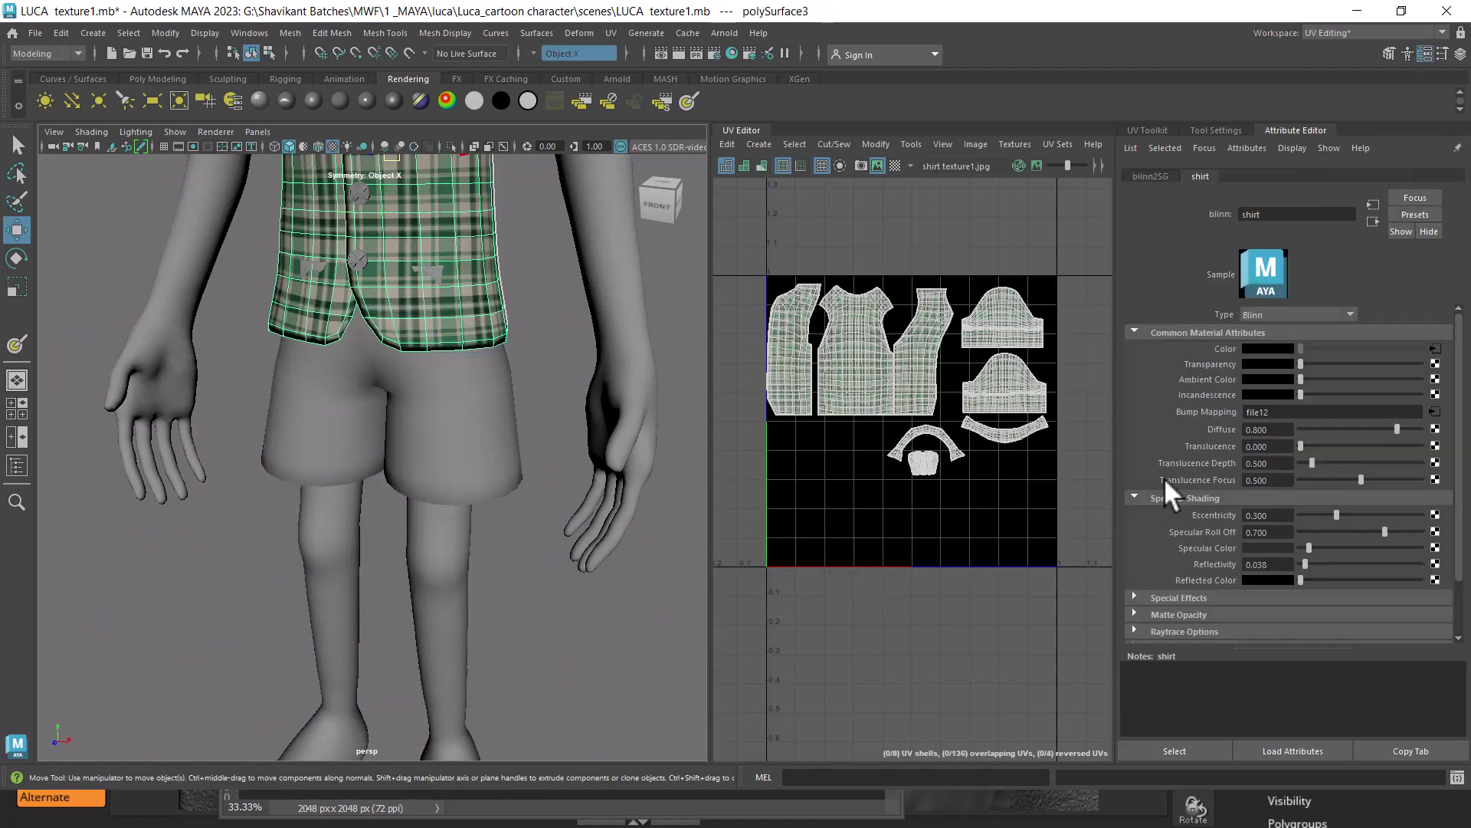
left_click(1436, 348)
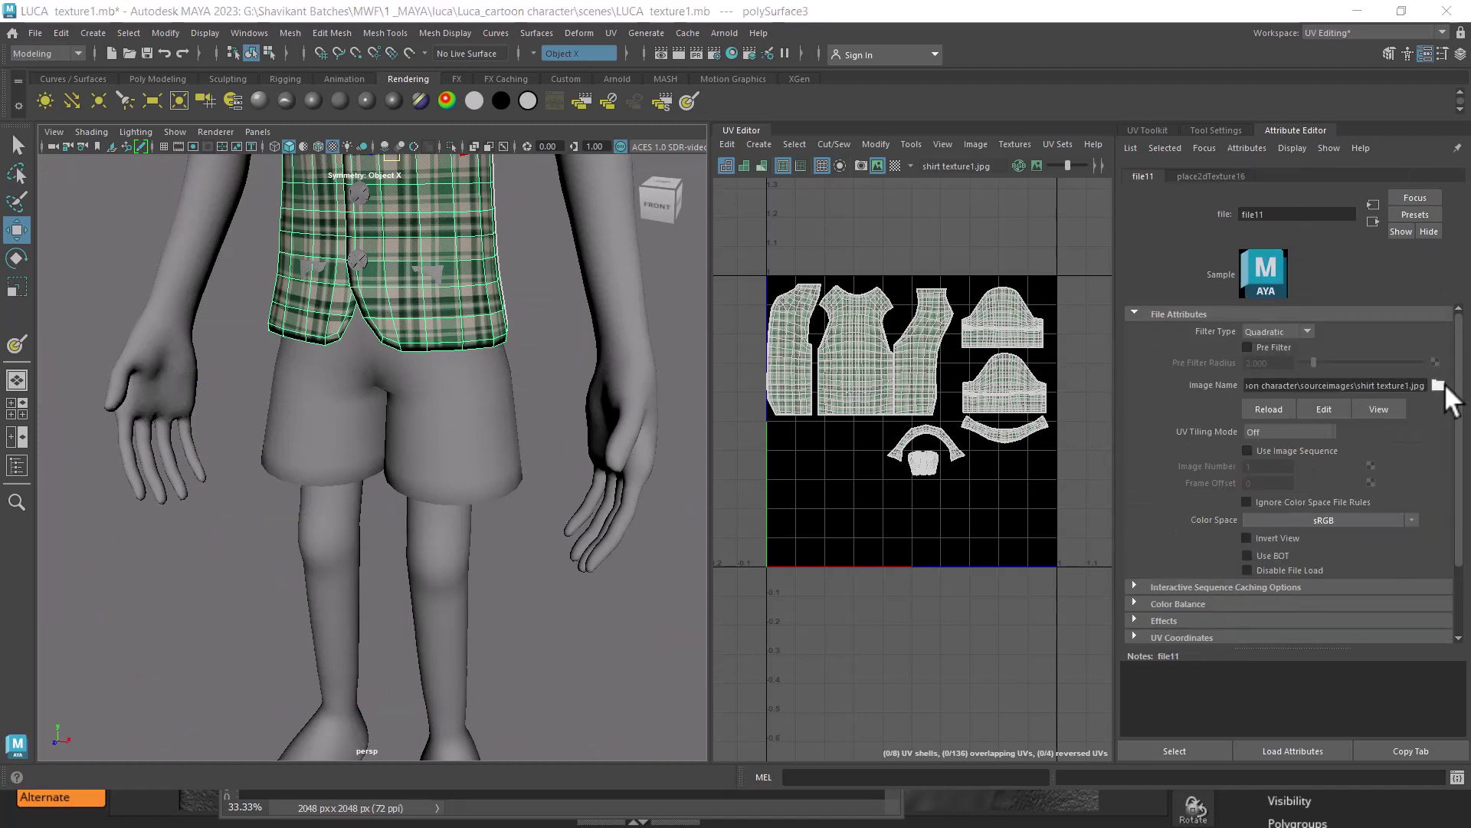
left_click(1439, 384)
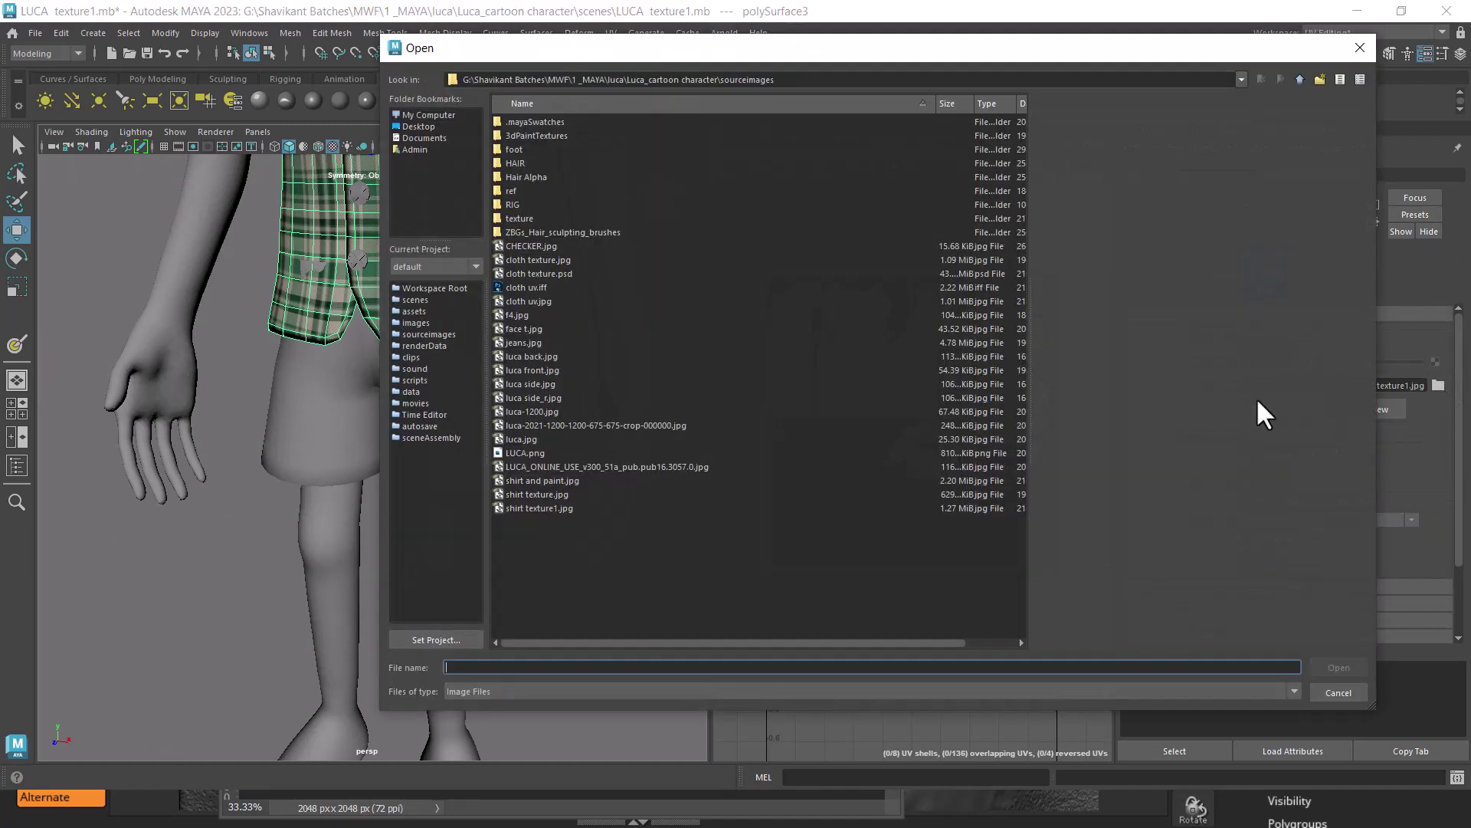
double_click(523, 481)
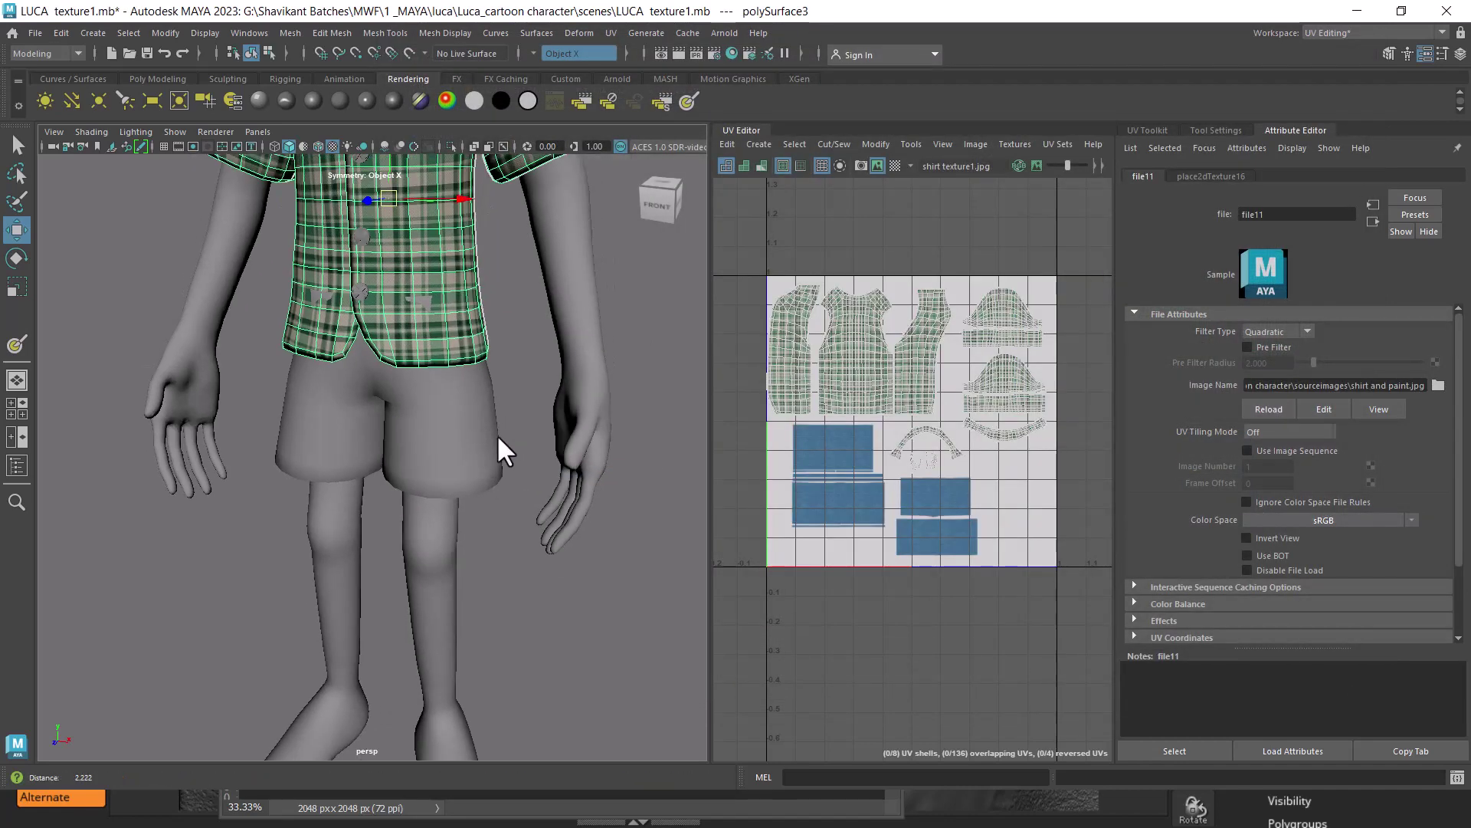
- Assign the existing shirt material to the shorts
left_click(452, 429)
right_click(435, 351)
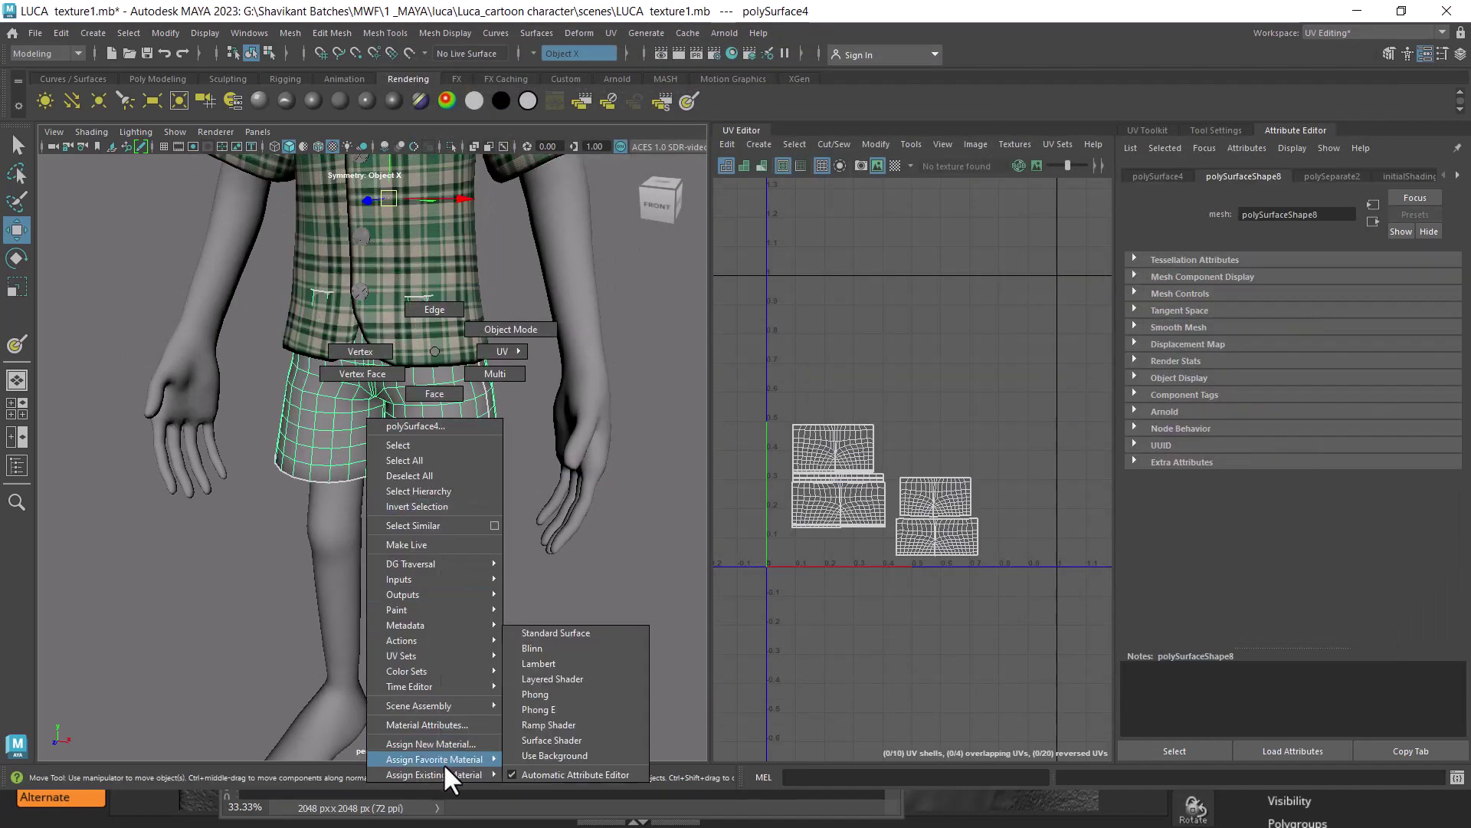
mouse_move(434, 774)
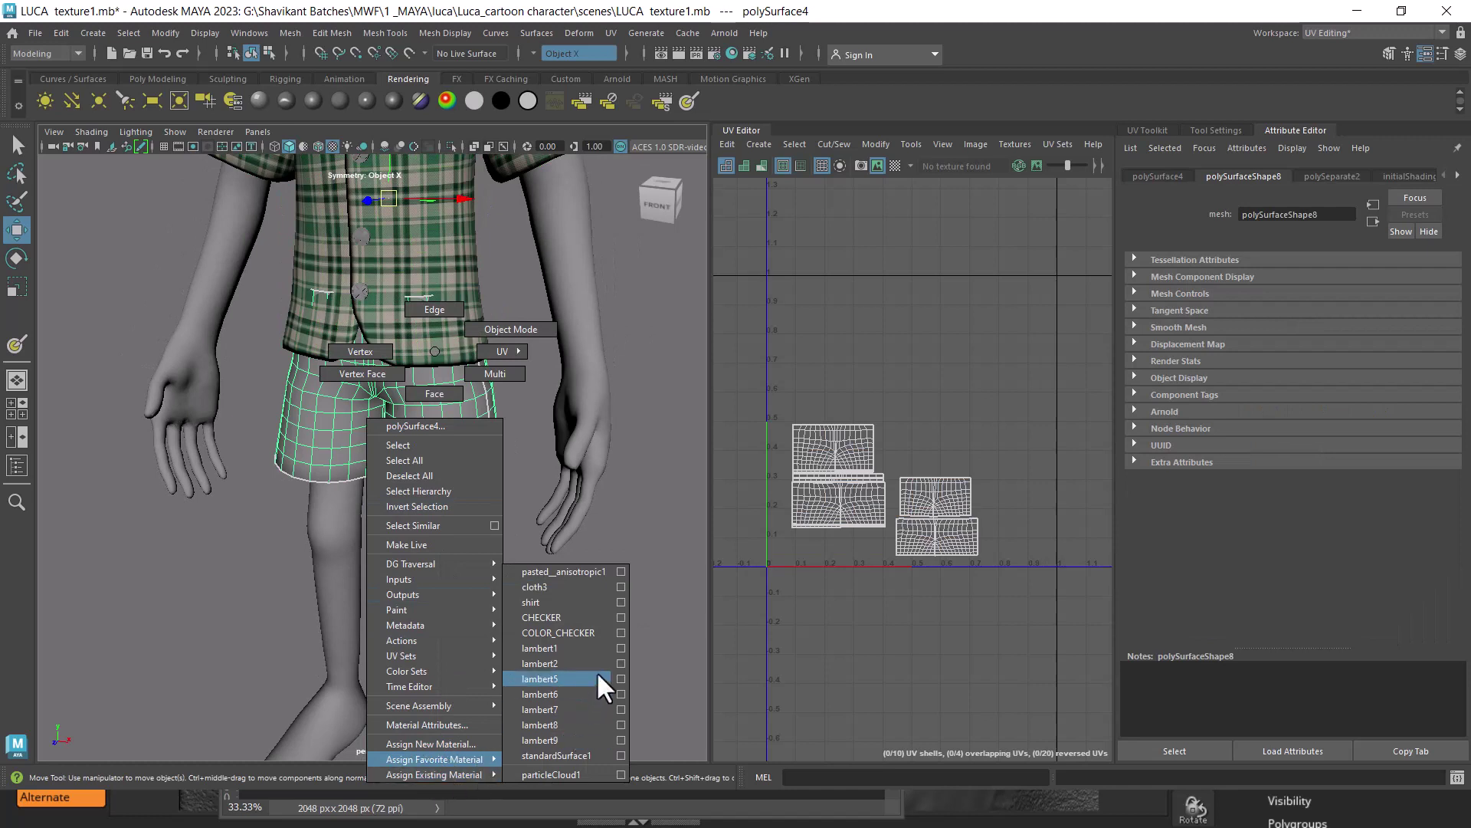
left_click(553, 602)
- Rename the shared shorts-and-shirt material to shirt_paint
right_click(459, 351)
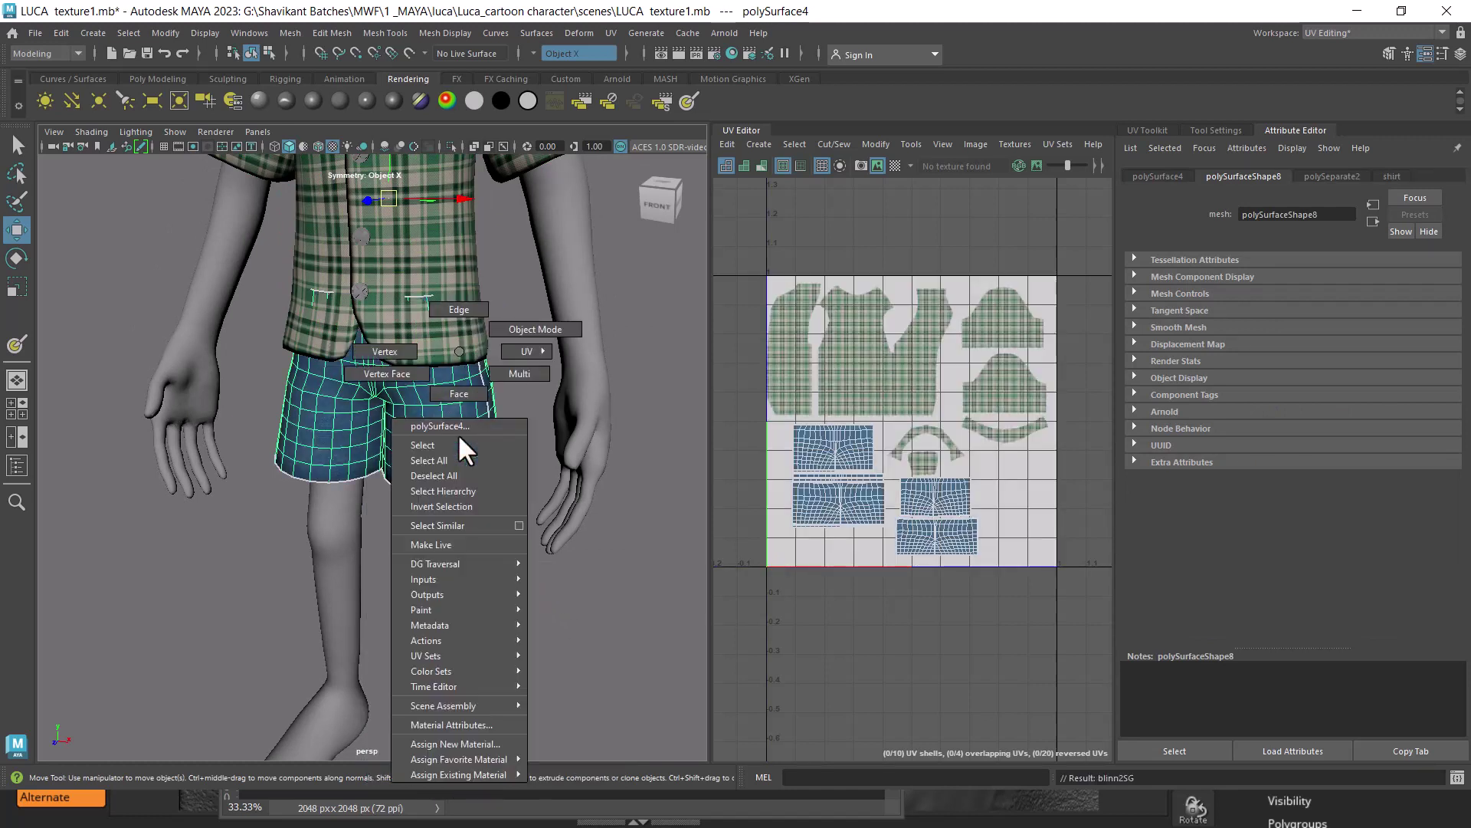
left_click(486, 725)
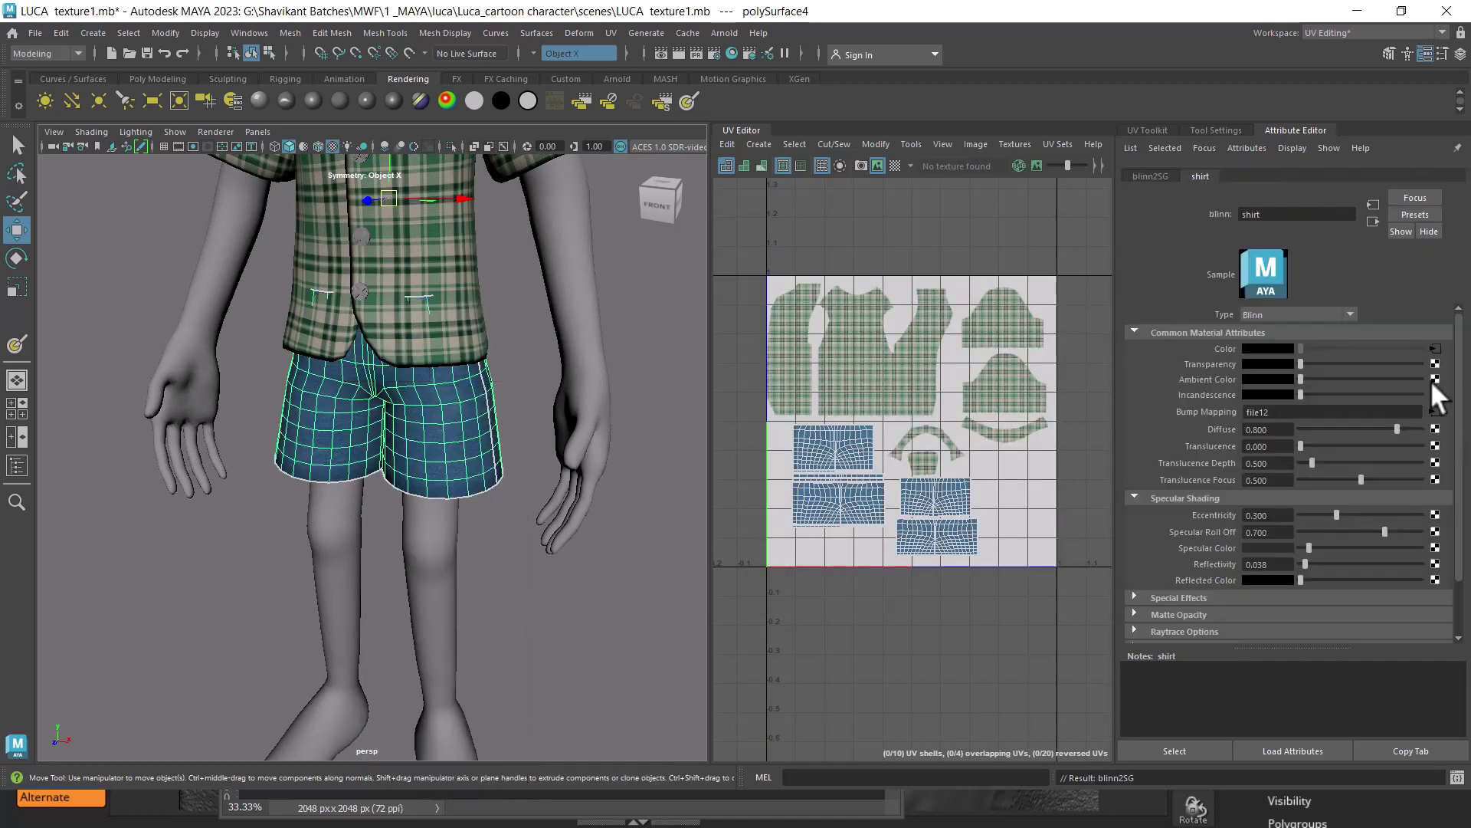
left_click(1287, 215)
type("_paint")
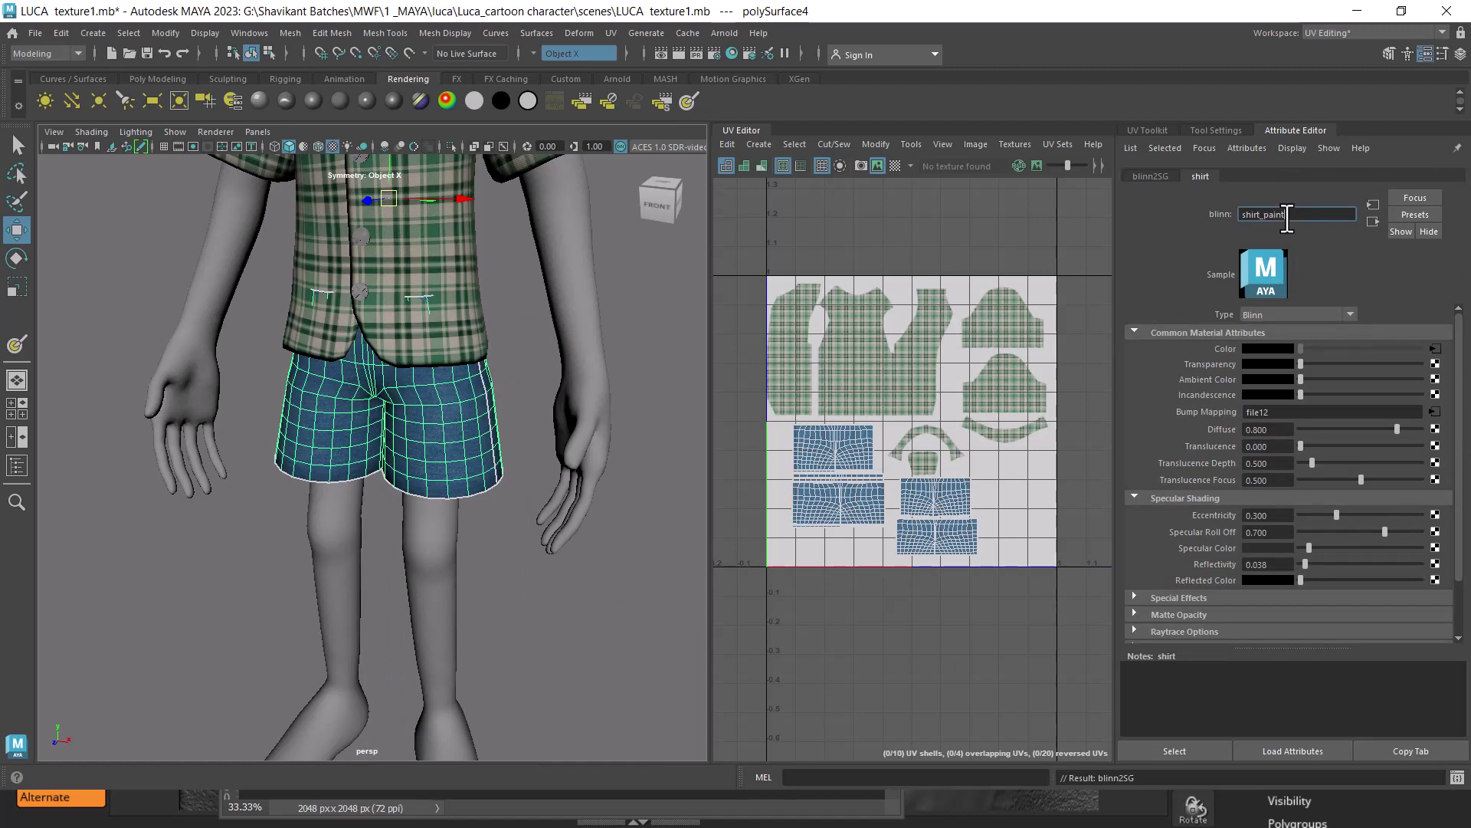
key("Return")
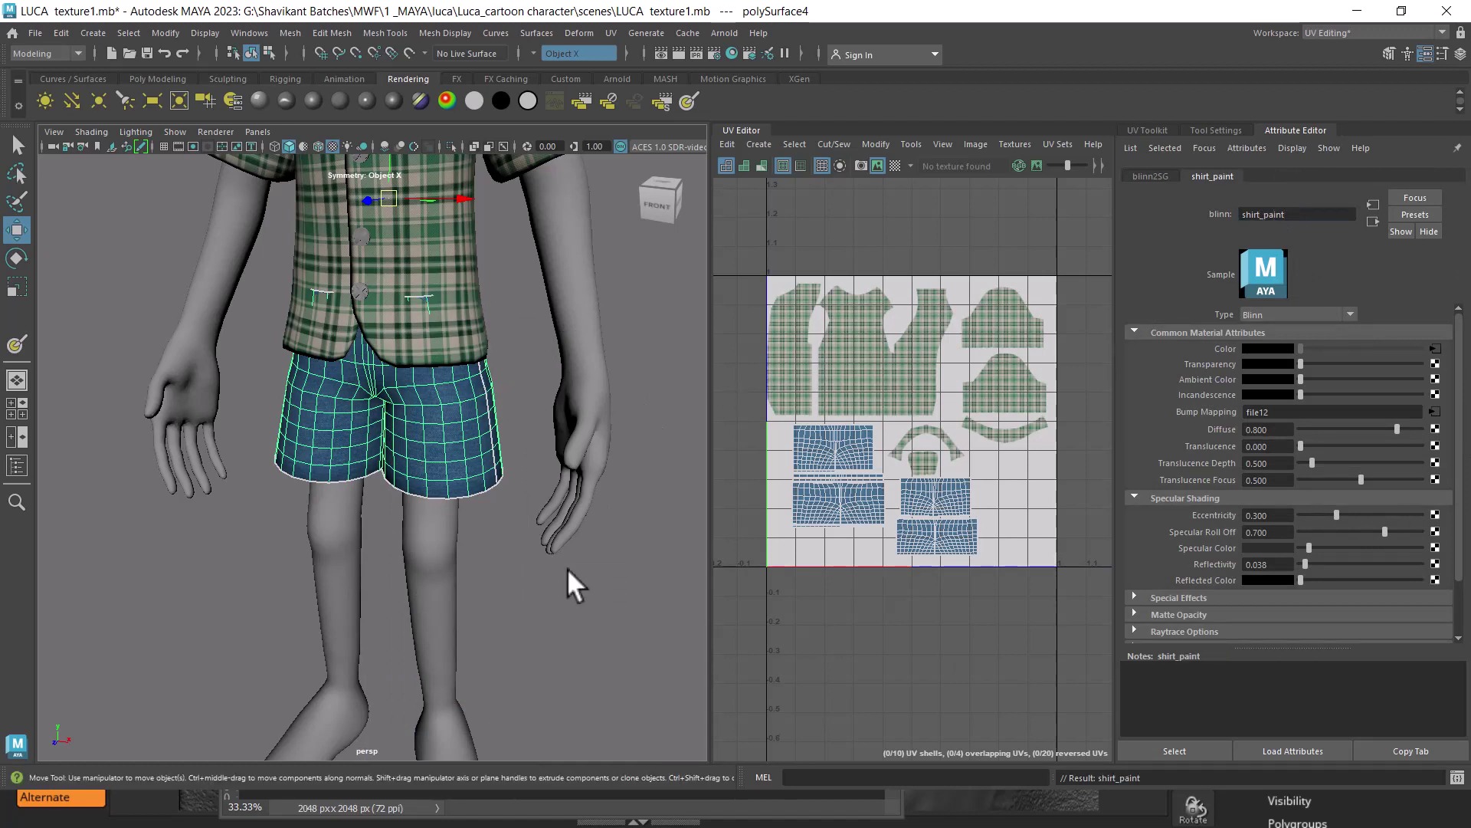
left_click(567, 568)
- Zoom and orbit around the character to inspect the denim shorts
left_click_drag(600, 559, 512, 475)
scroll(512, 476, "up", 3)
scroll(552, 506, "up", 3)
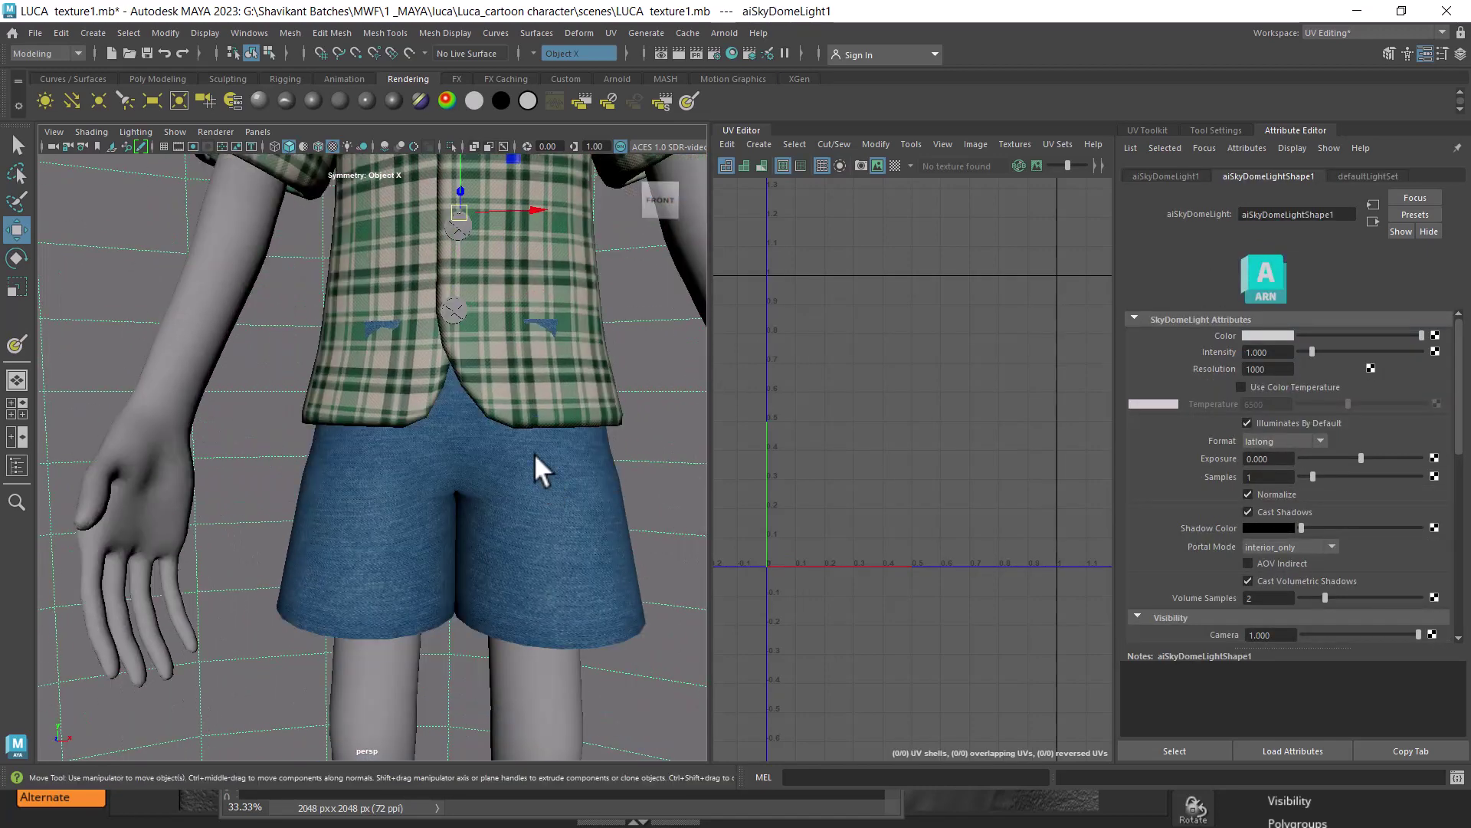
scroll(583, 506, "up", 3)
scroll(574, 498, "up", 3)
scroll(529, 475, "up", 2)
scroll(511, 460, "down", 3)
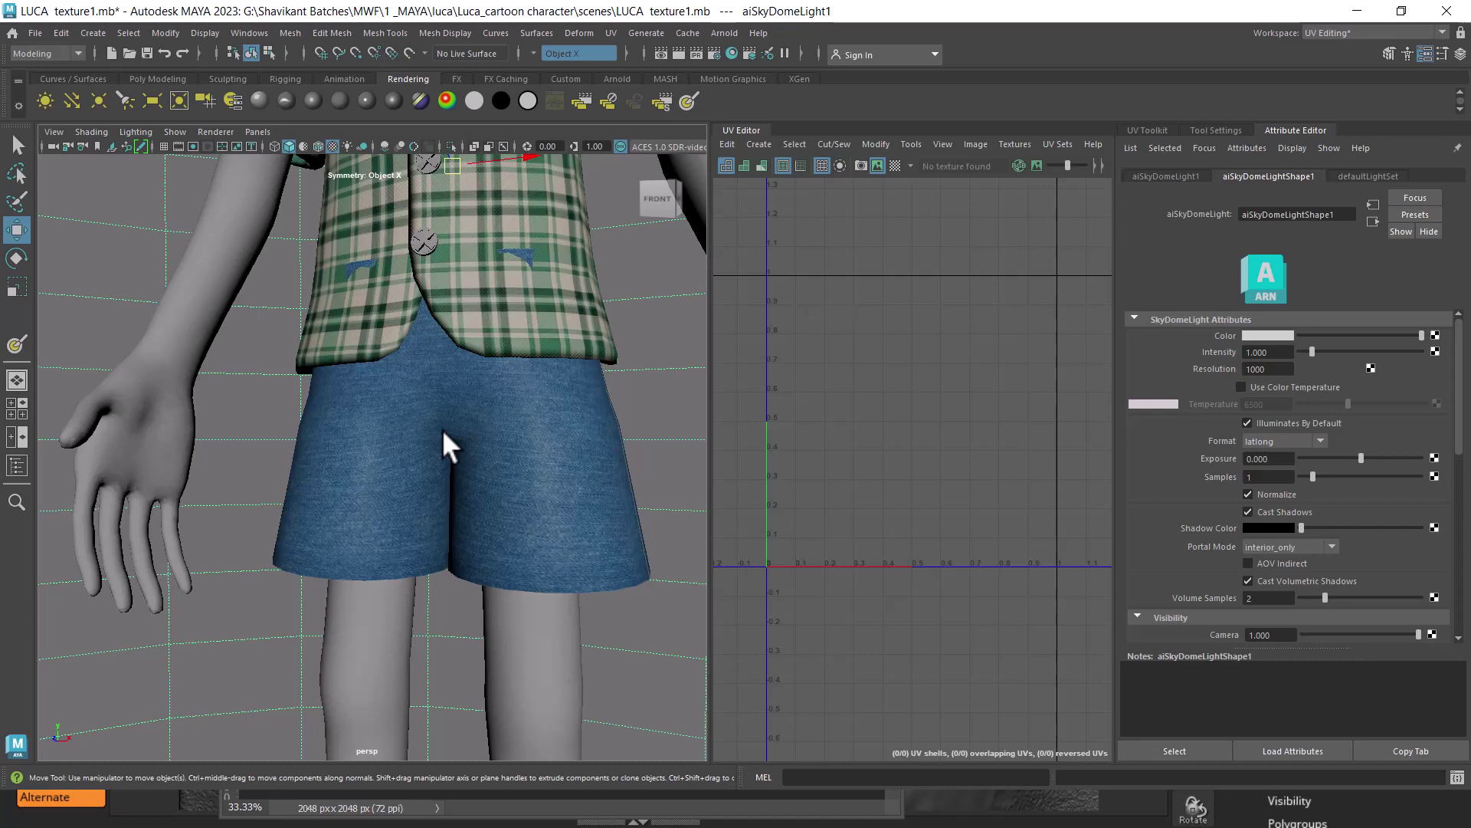
mouse_move(440, 421)
left_mouse_down("alt")
mouse_move(413, 450)
mouse_move(378, 430)
mouse_move(450, 496)
mouse_move(351, 331)
left_mouse_up("alt")
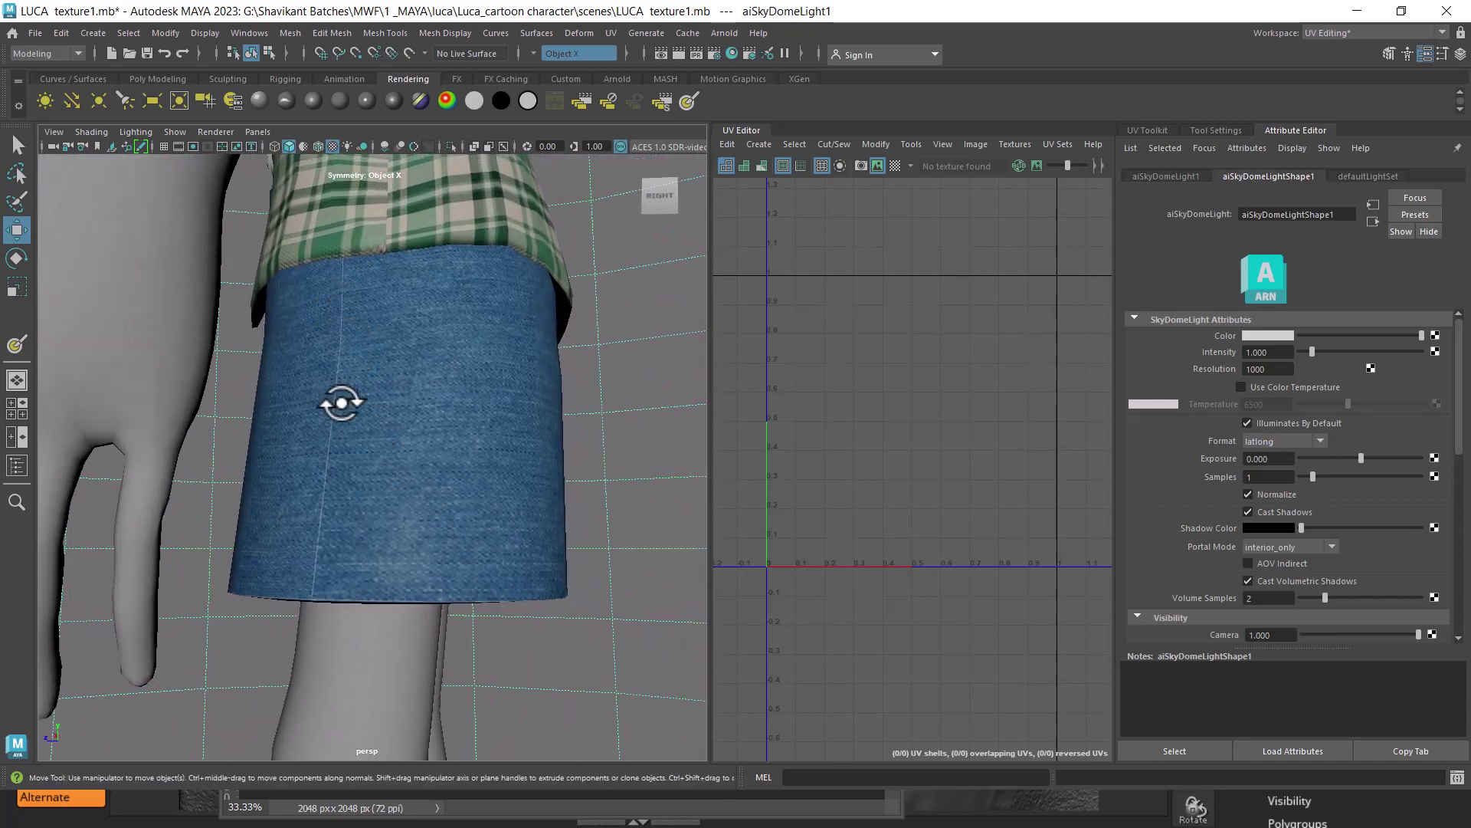
mouse_move(342, 496)
left_mouse_down("alt")
mouse_move(587, 519)
mouse_move(476, 503)
mouse_move(570, 498)
mouse_move(467, 519)
left_mouse_up("alt")
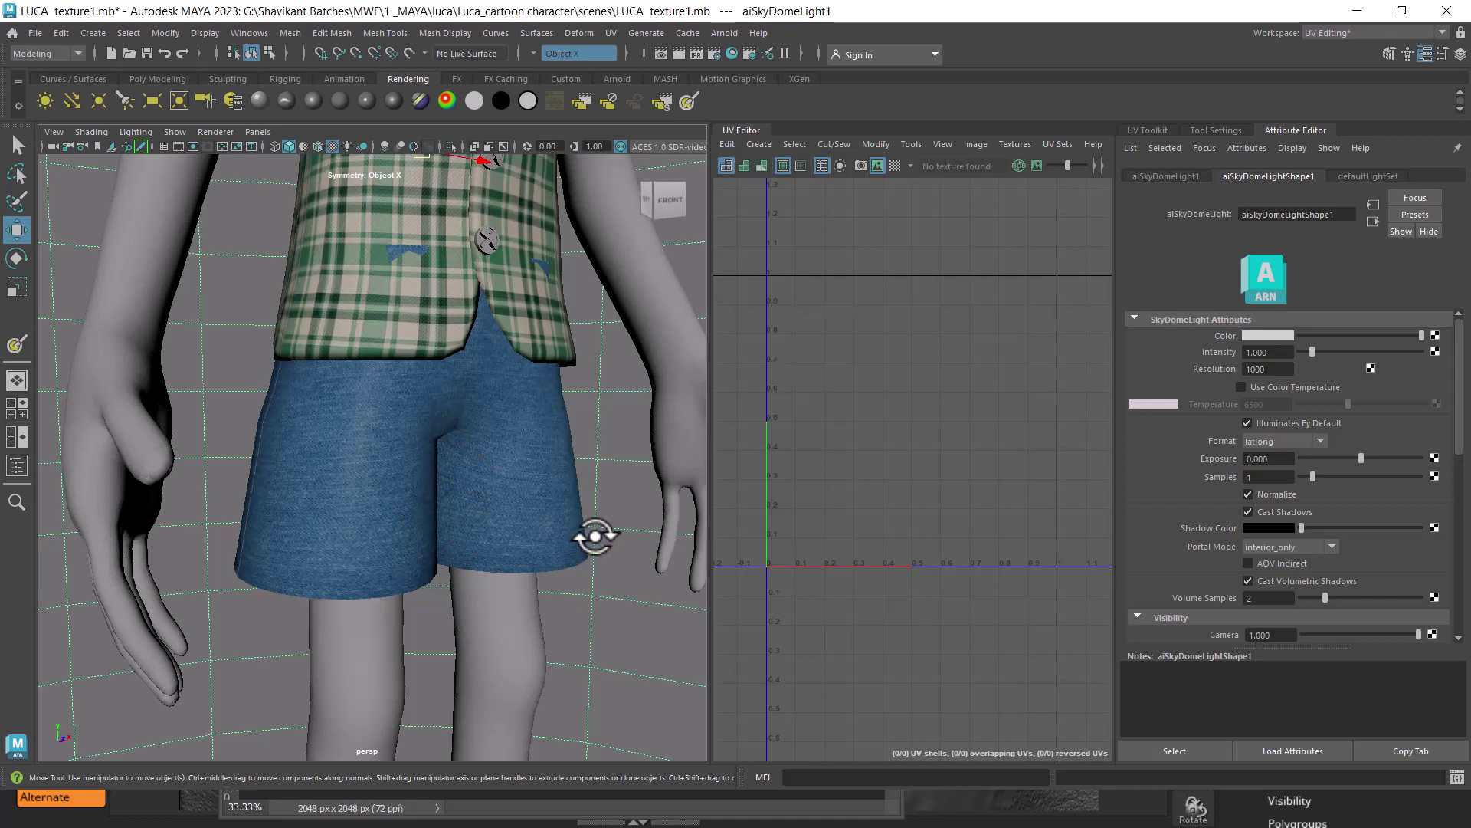
left_click_drag(532, 437, 453, 390, "alt")
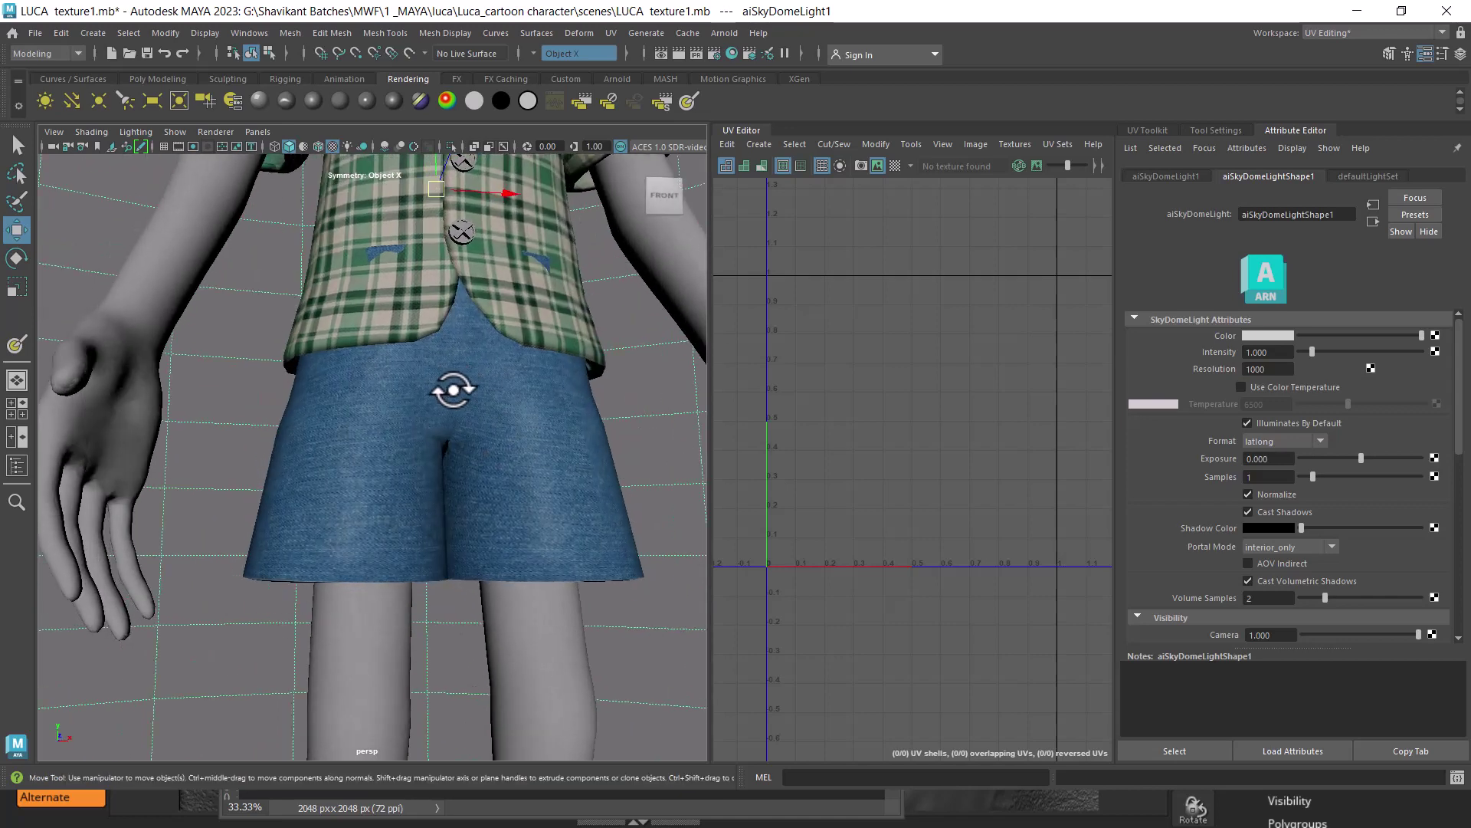
- Apply Smooth to the shorts mesh
left_click(455, 392)
right_click(505, 367, "shift")
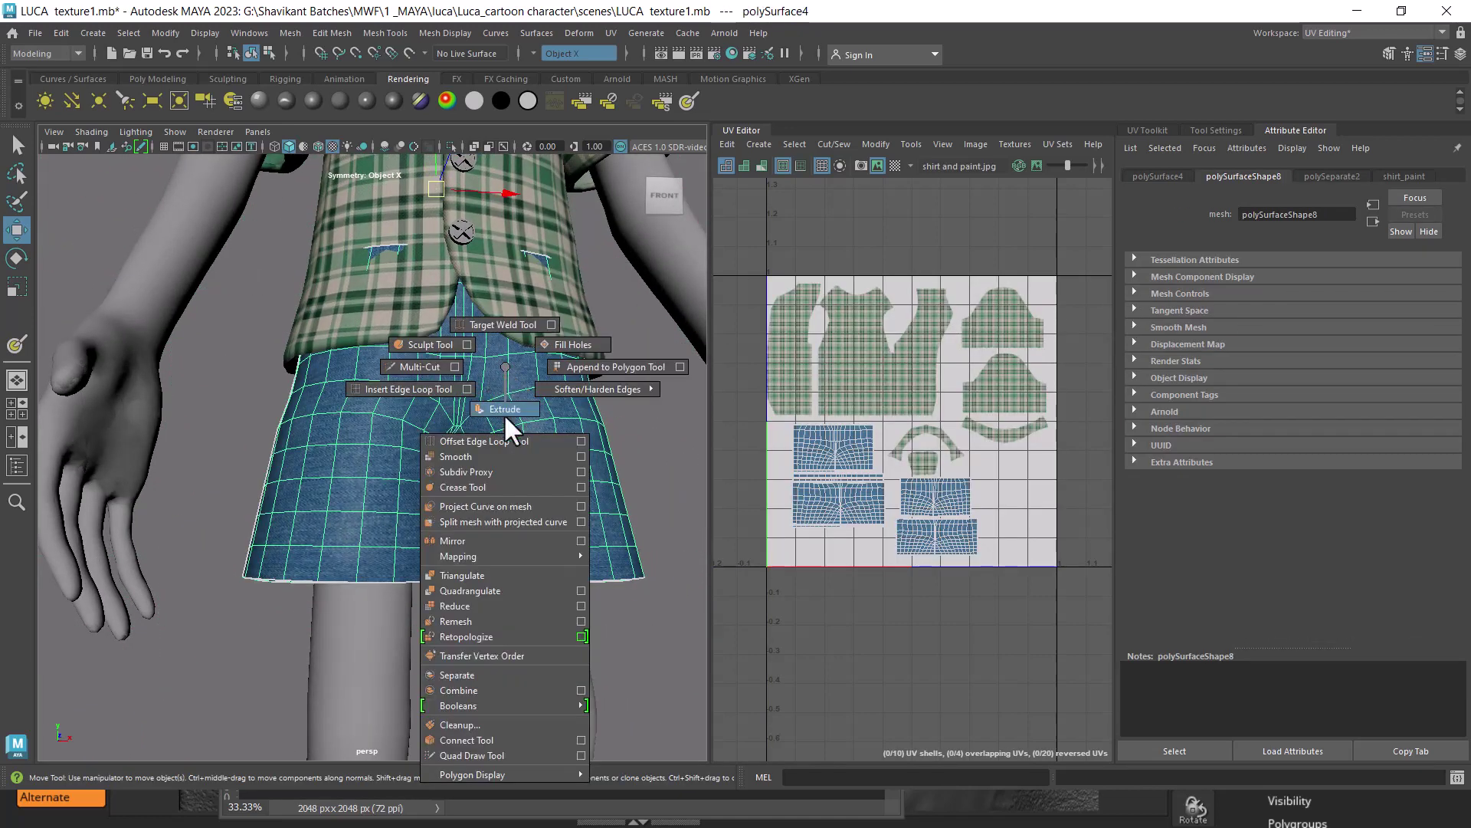
left_click(495, 456)
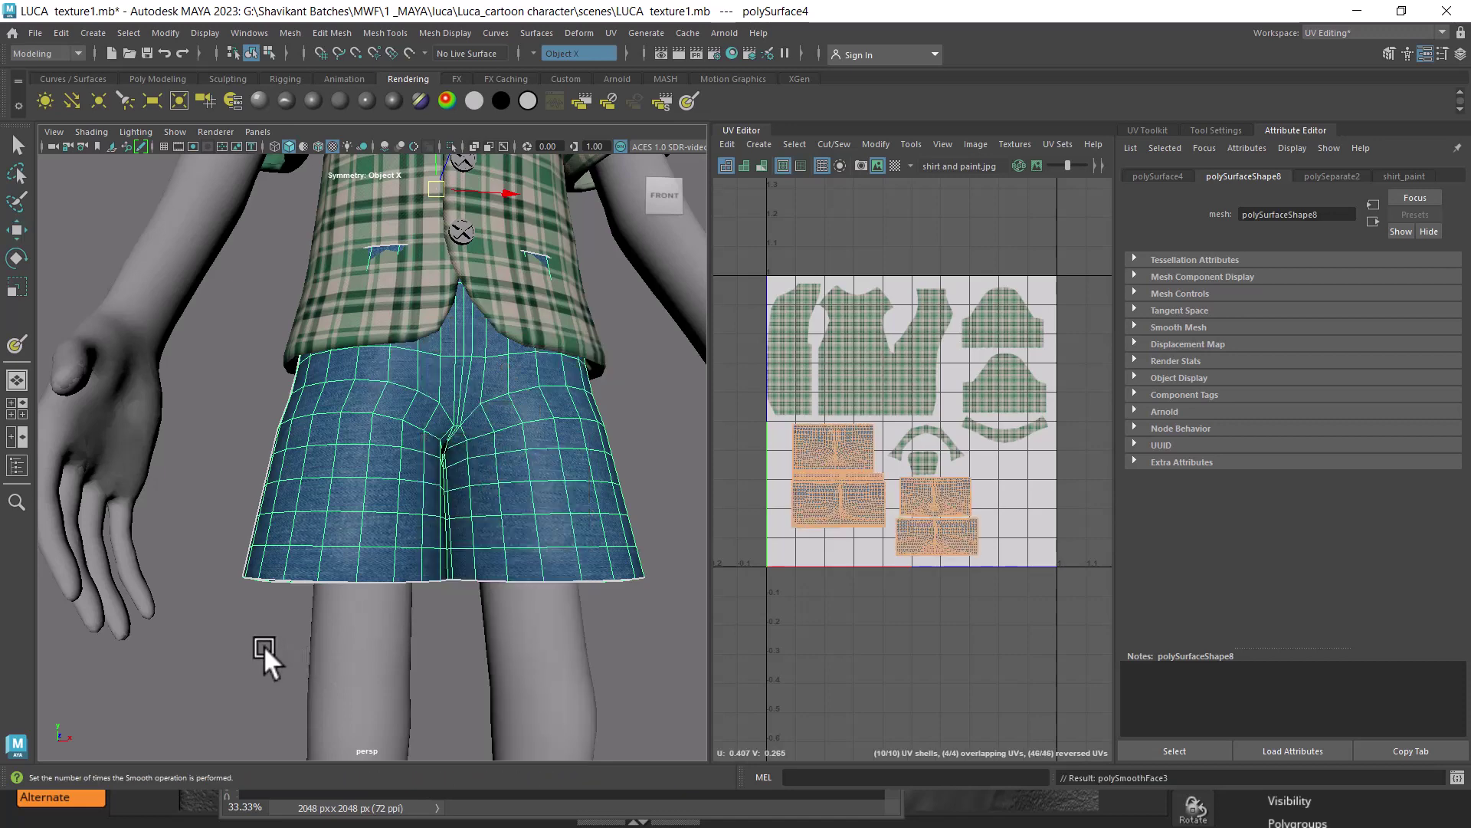
left_click(641, 615)
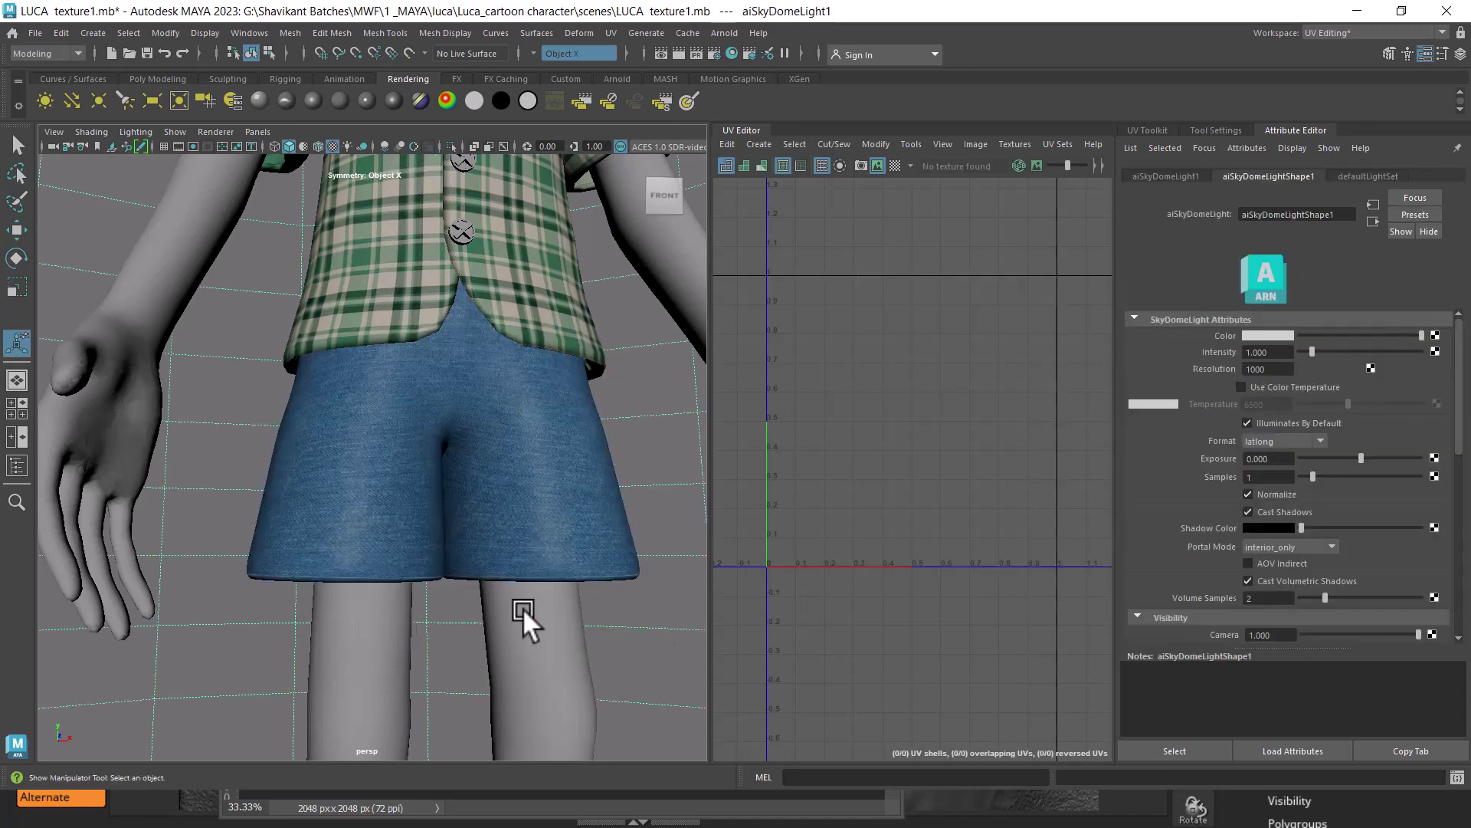
- Orbit around the whole textured character to check the smoothed shorts
scroll(522, 608, "down", 3)
scroll(558, 628, "down", 3)
scroll(407, 526, "down", 3)
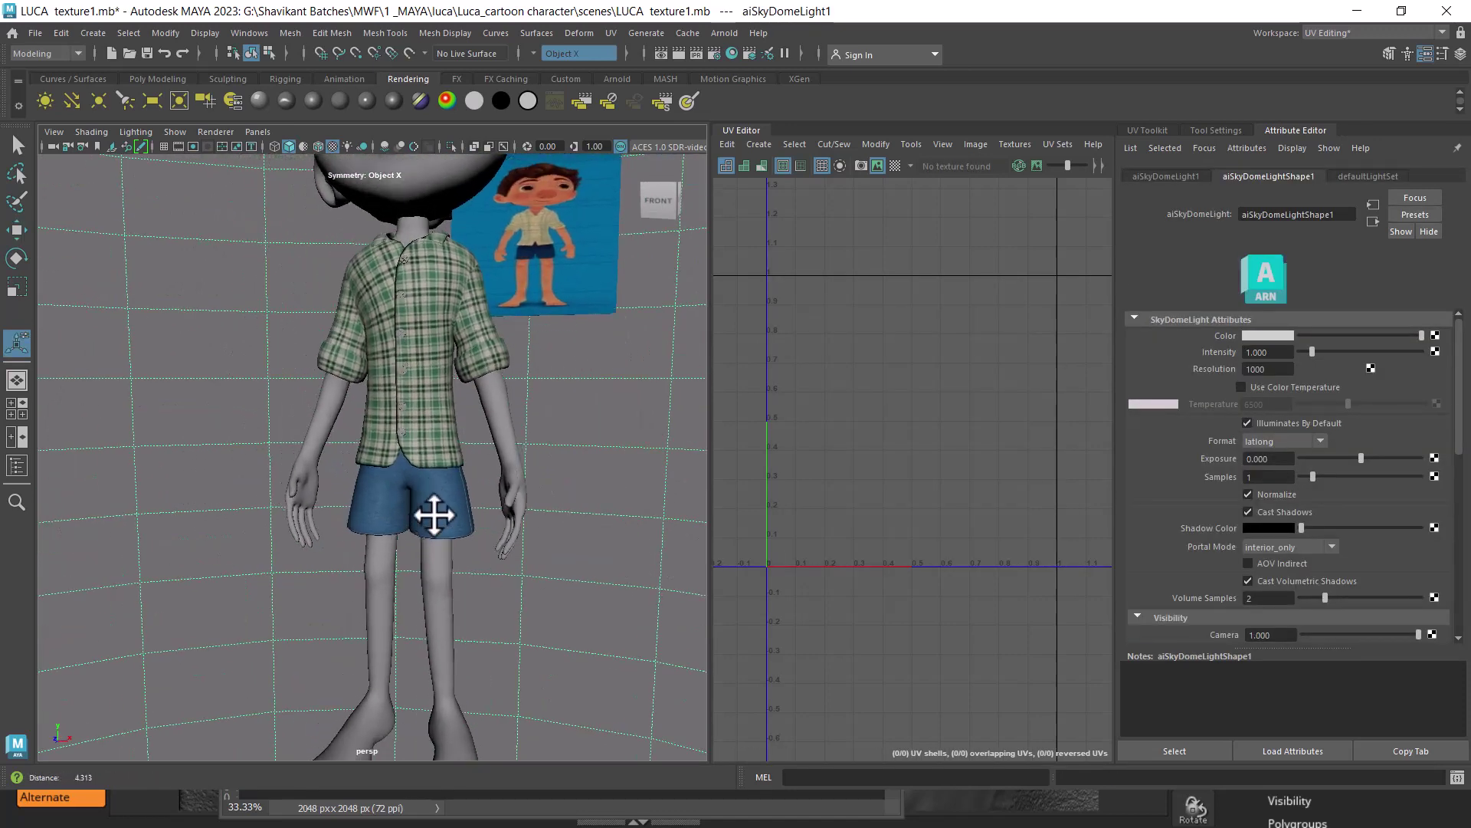
left_click_drag(434, 515, 460, 542)
scroll(567, 591, "down", 3)
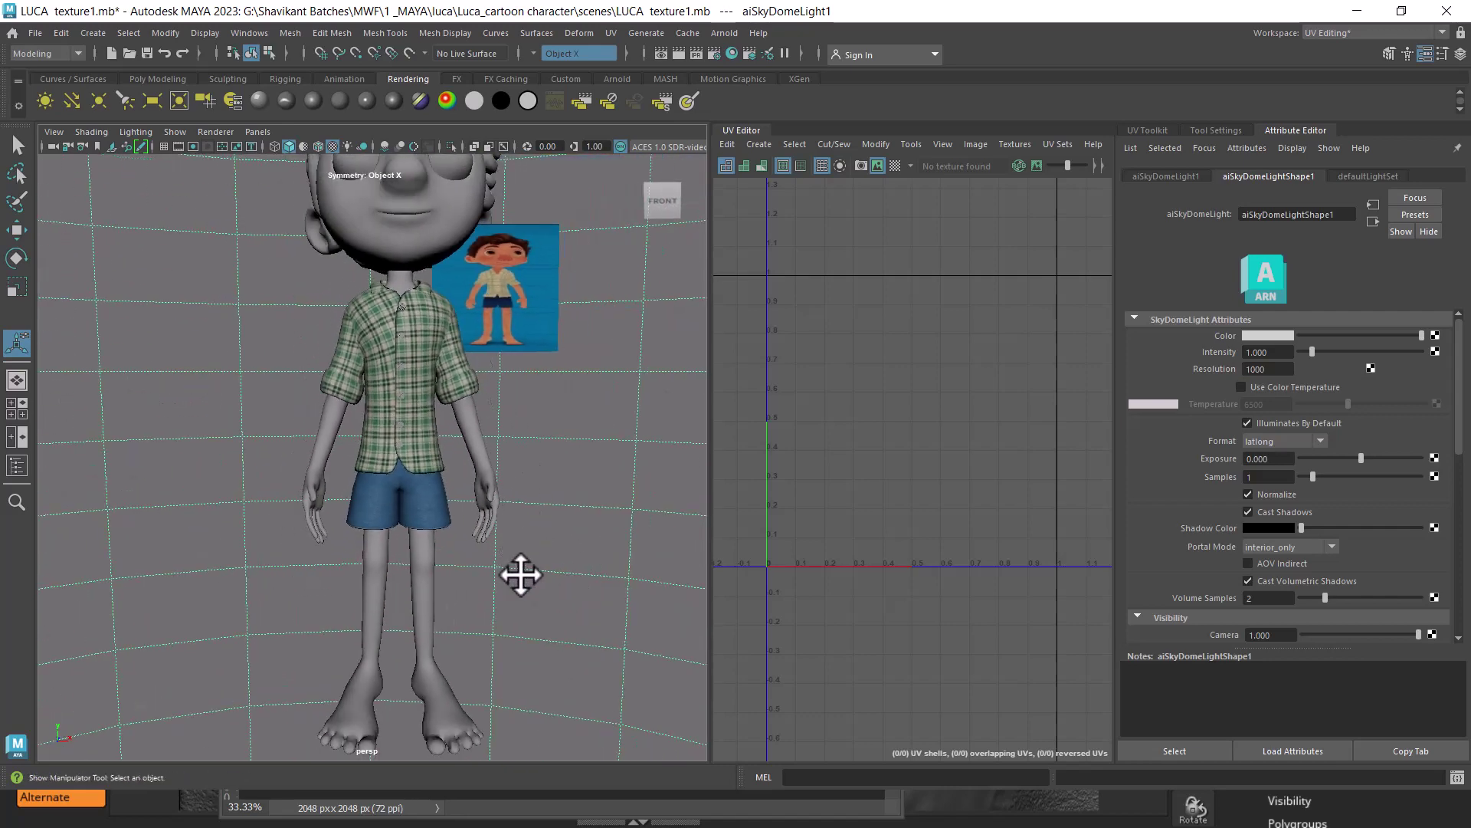
left_click_drag(520, 575, 515, 624)
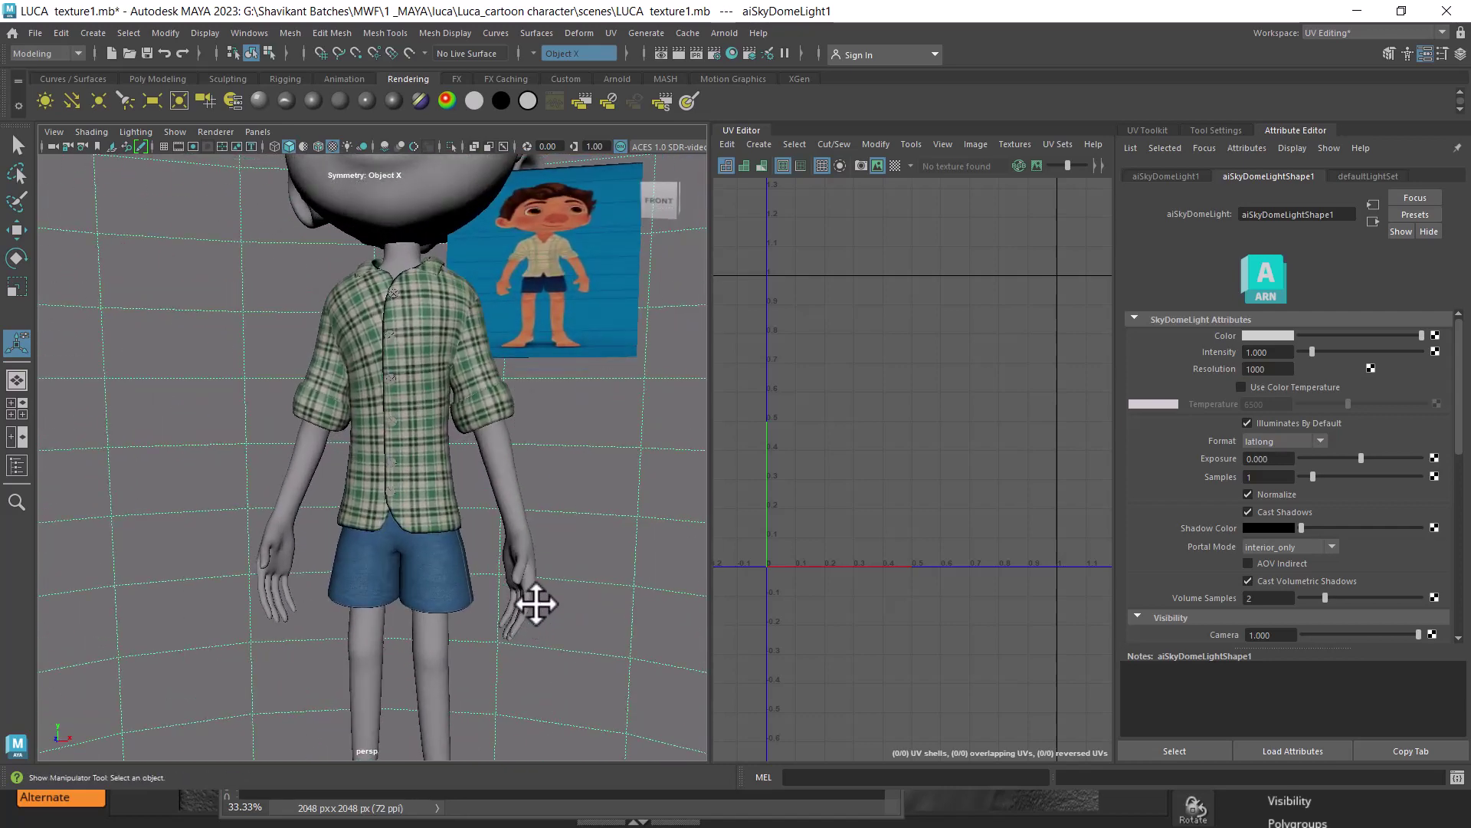
key("alt+Tab")
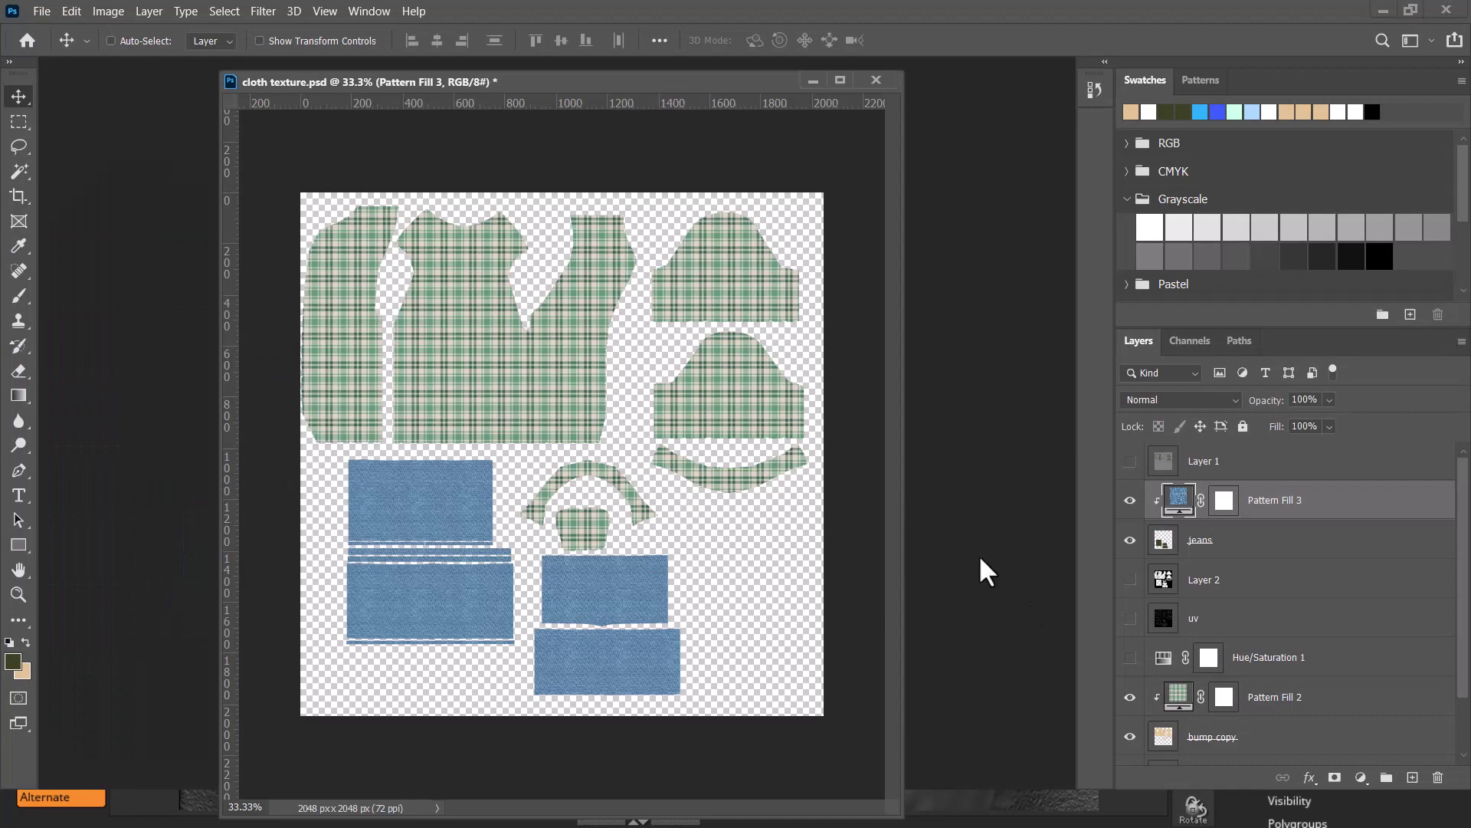
key("alt+Tab")
- Hide the UV Editor background image and load the button and shorts UV shells
left_click(631, 270)
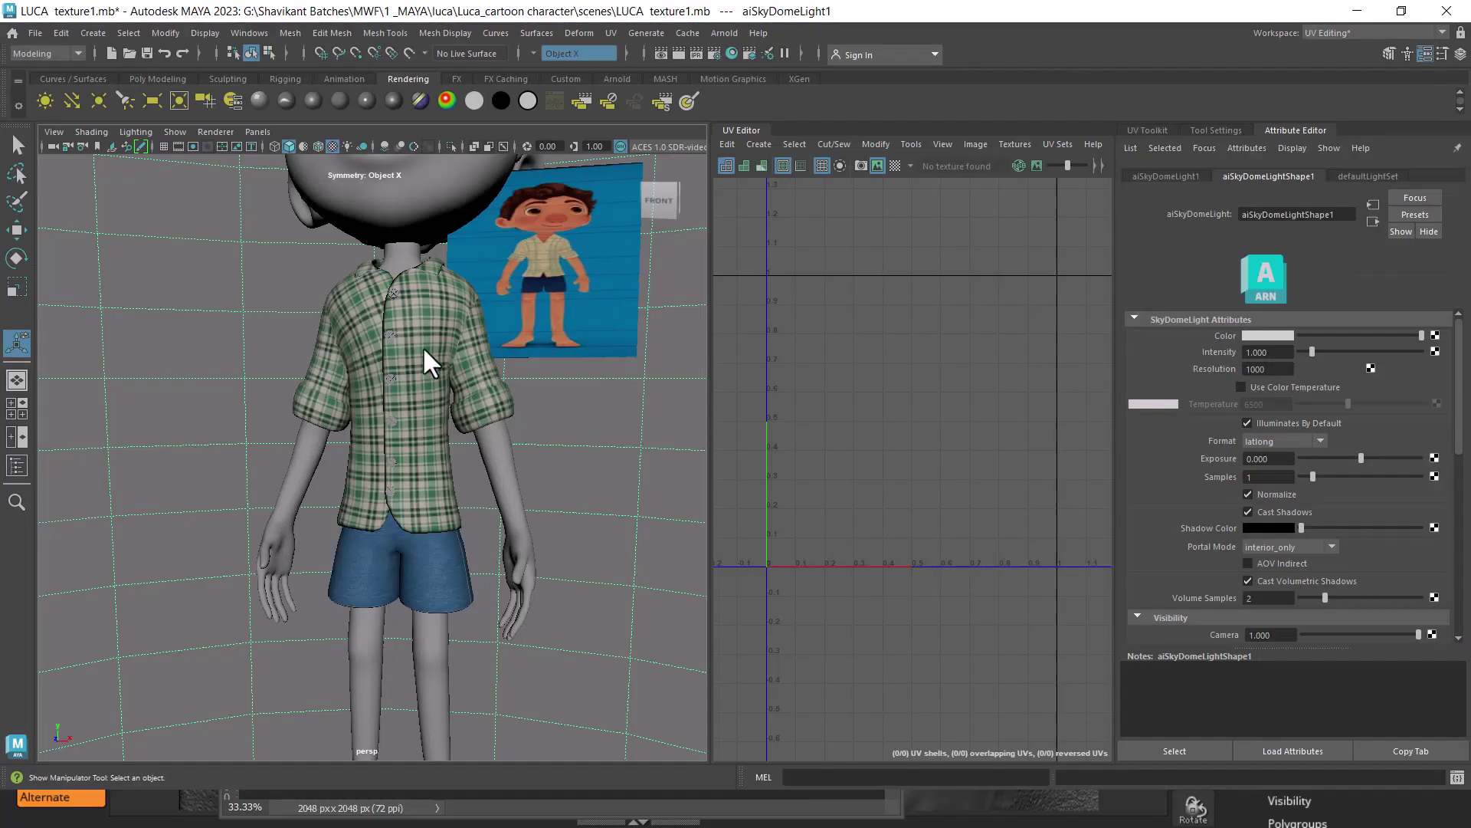
scroll(435, 352, "up", 3)
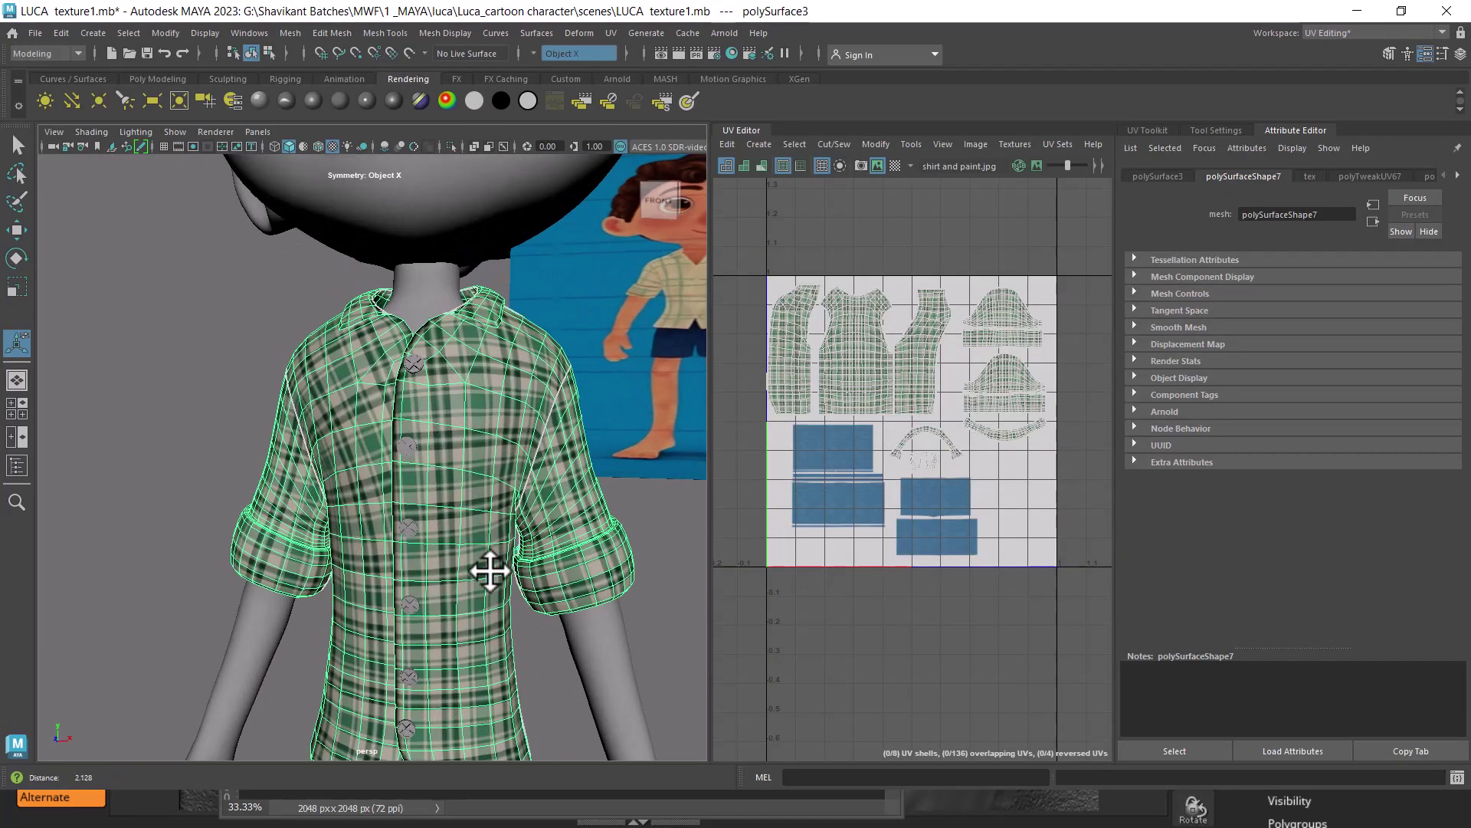
left_click(877, 165)
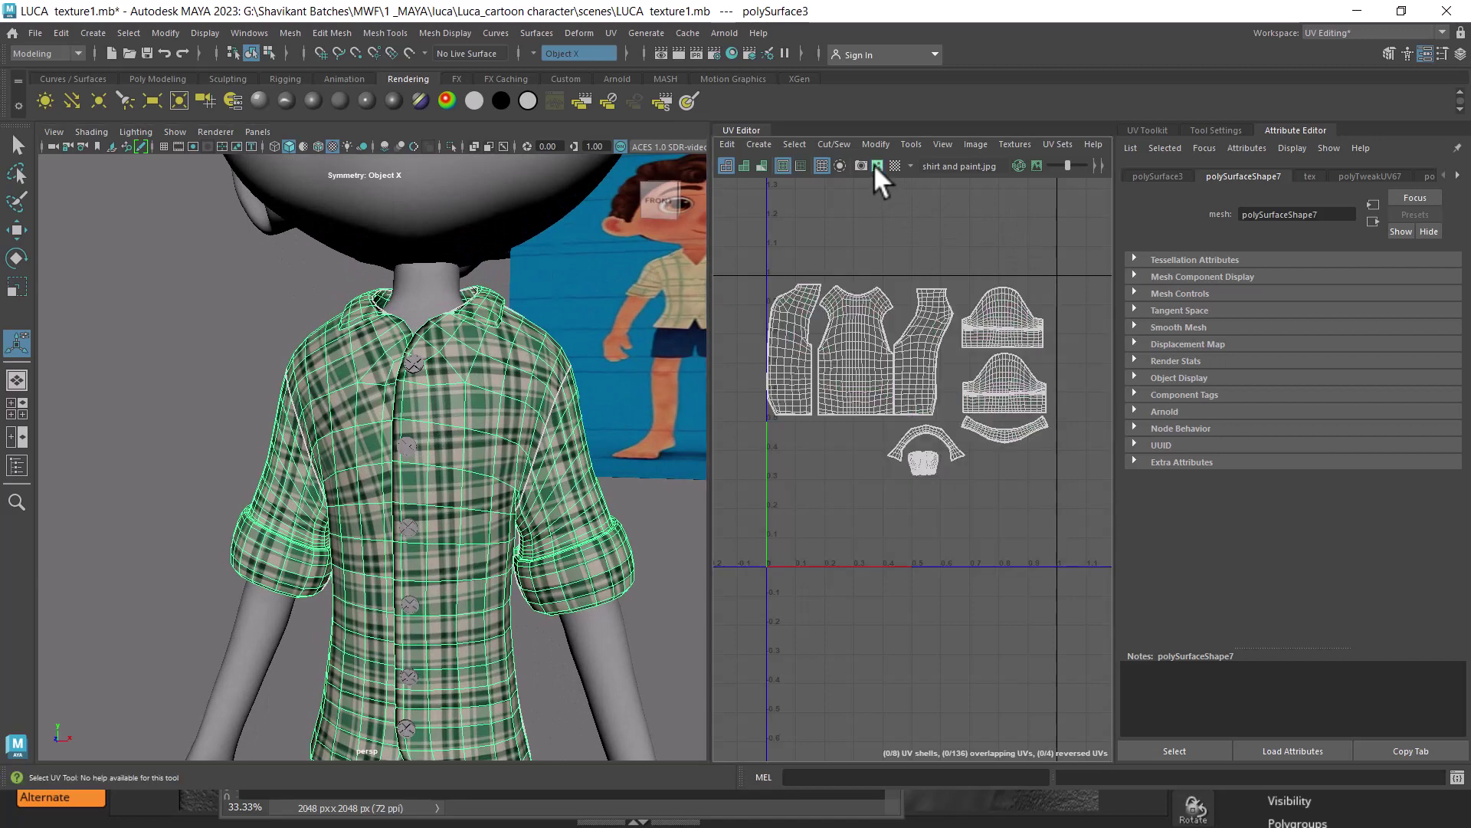
left_click(420, 361)
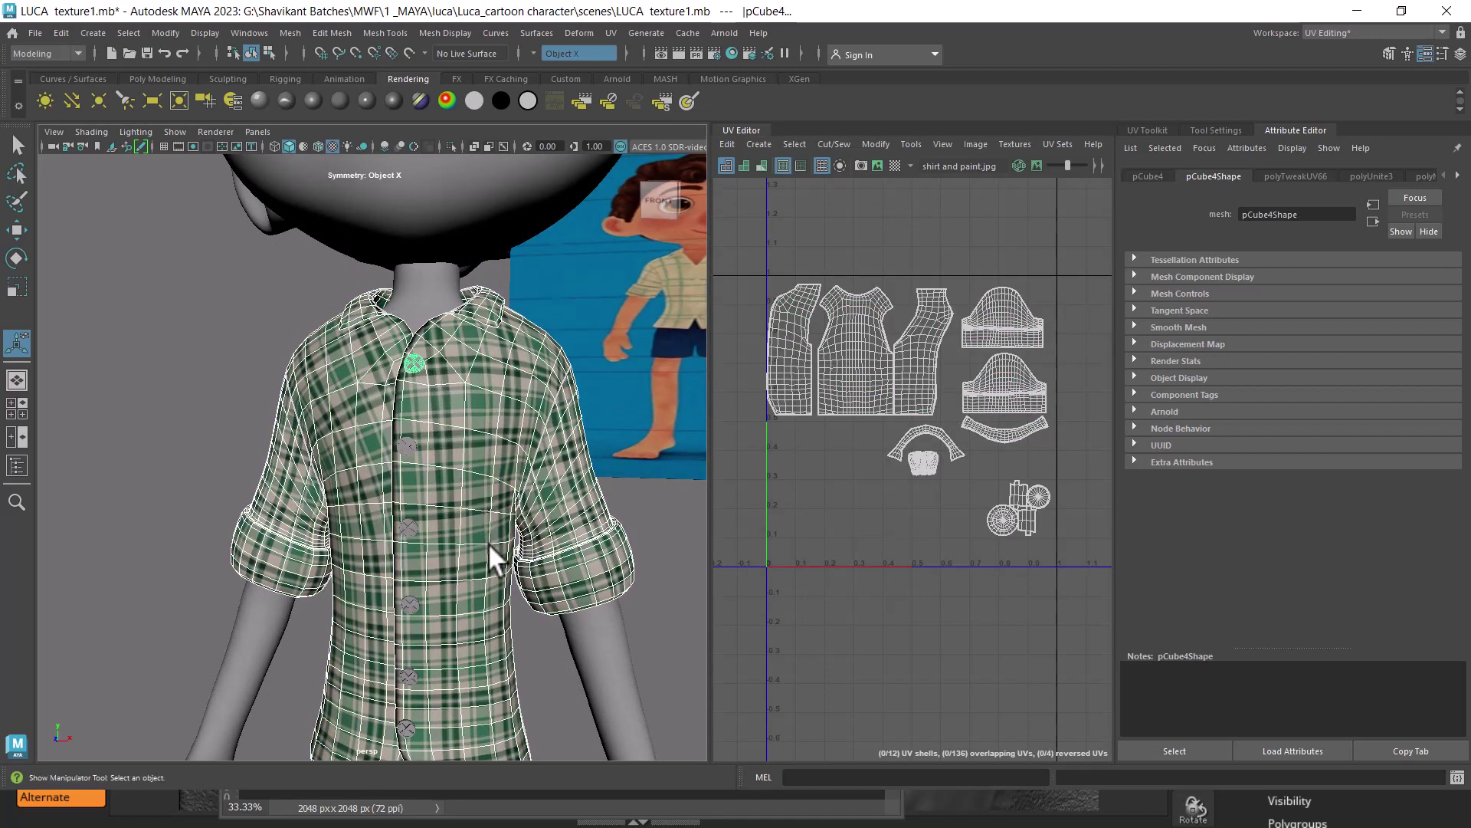
left_click_drag(489, 542, 499, 292)
left_click(542, 576)
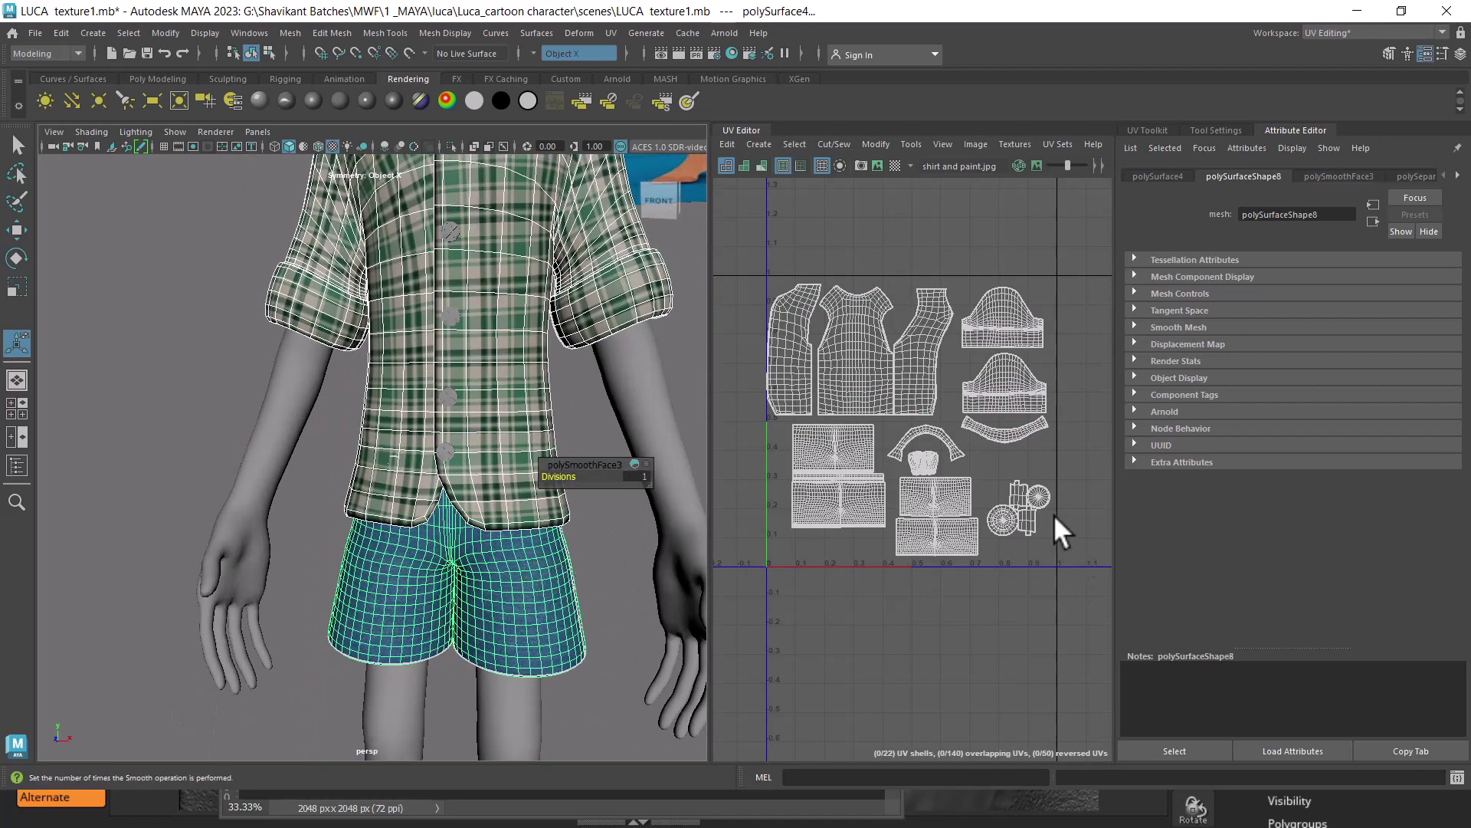
scroll(1054, 514, "up", 1)
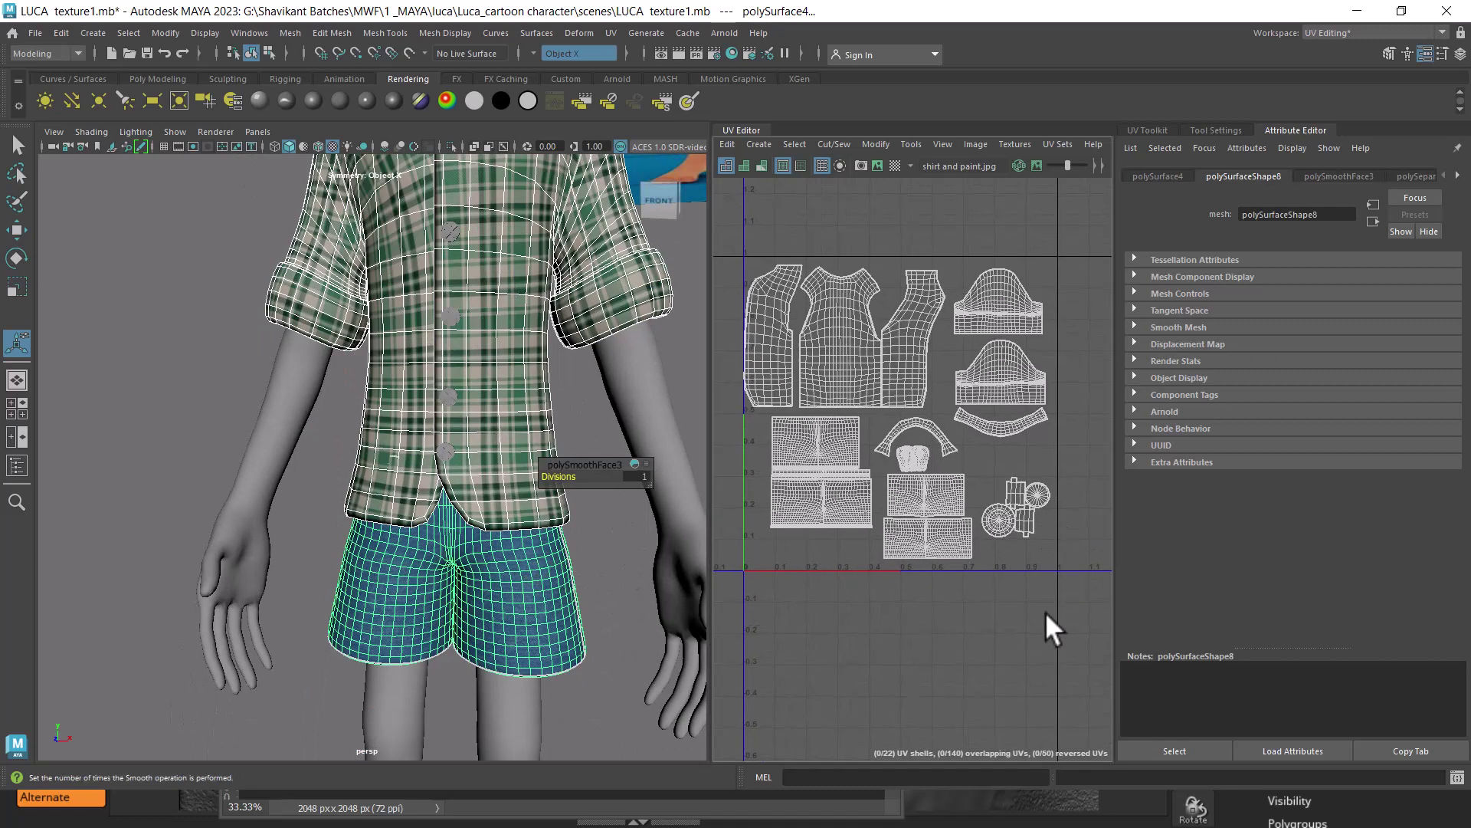
- Open the UV Snapshot Options window, move it aside, and reselect the shorts
left_click(861, 163)
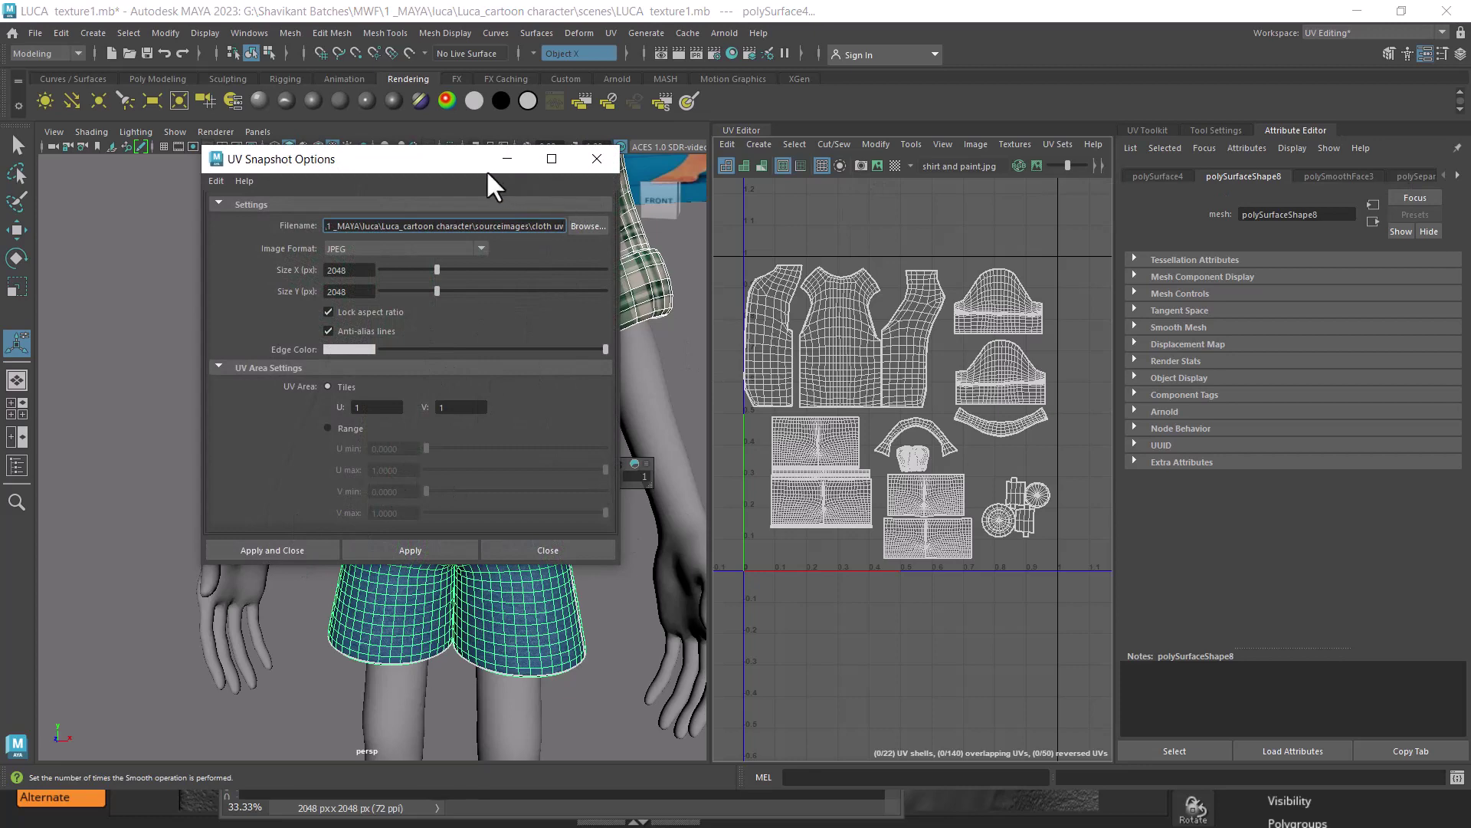
left_click_drag(487, 171, 1056, 245)
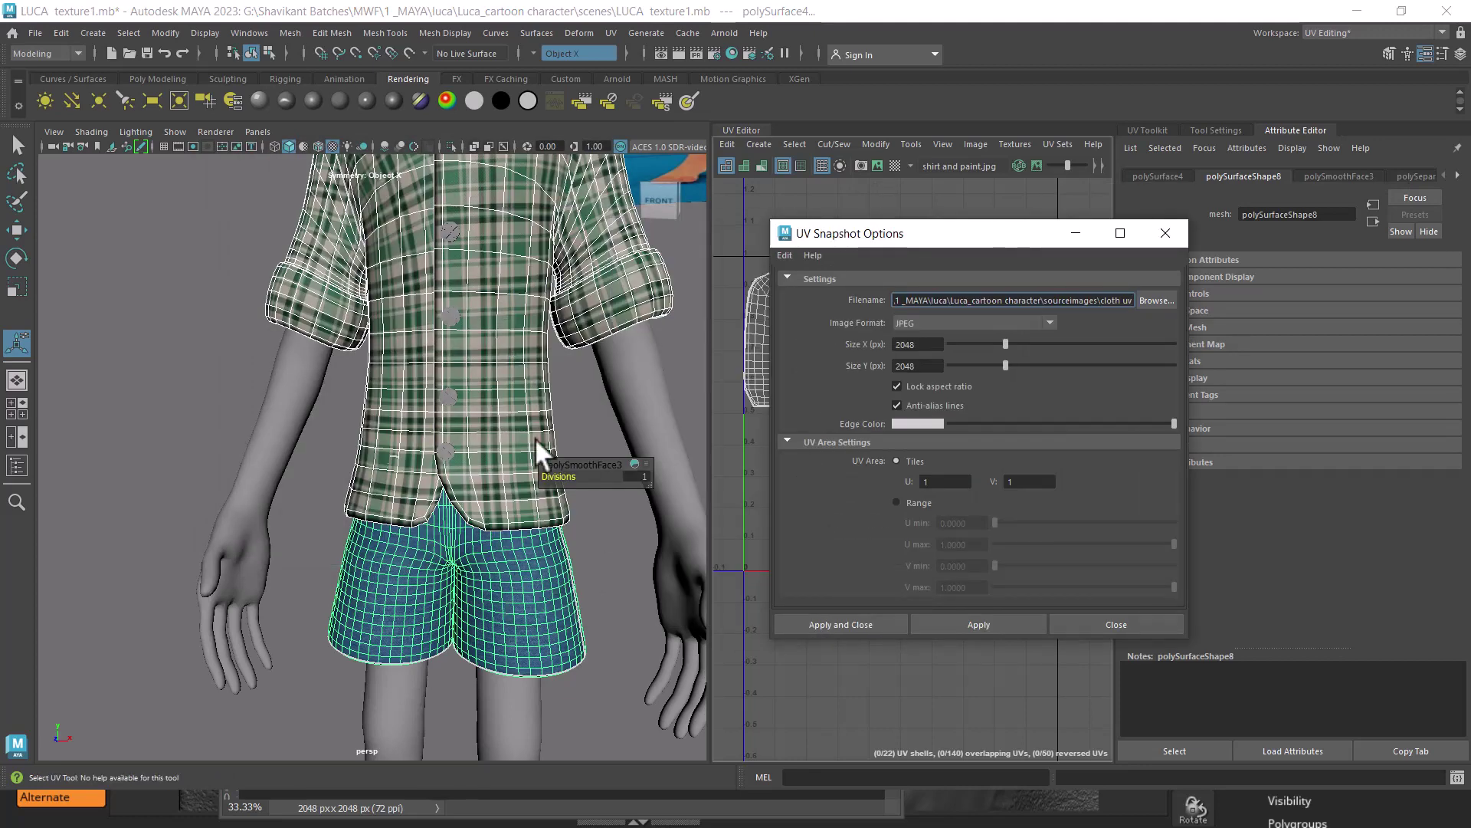
left_click_drag(518, 586, 639, 605)
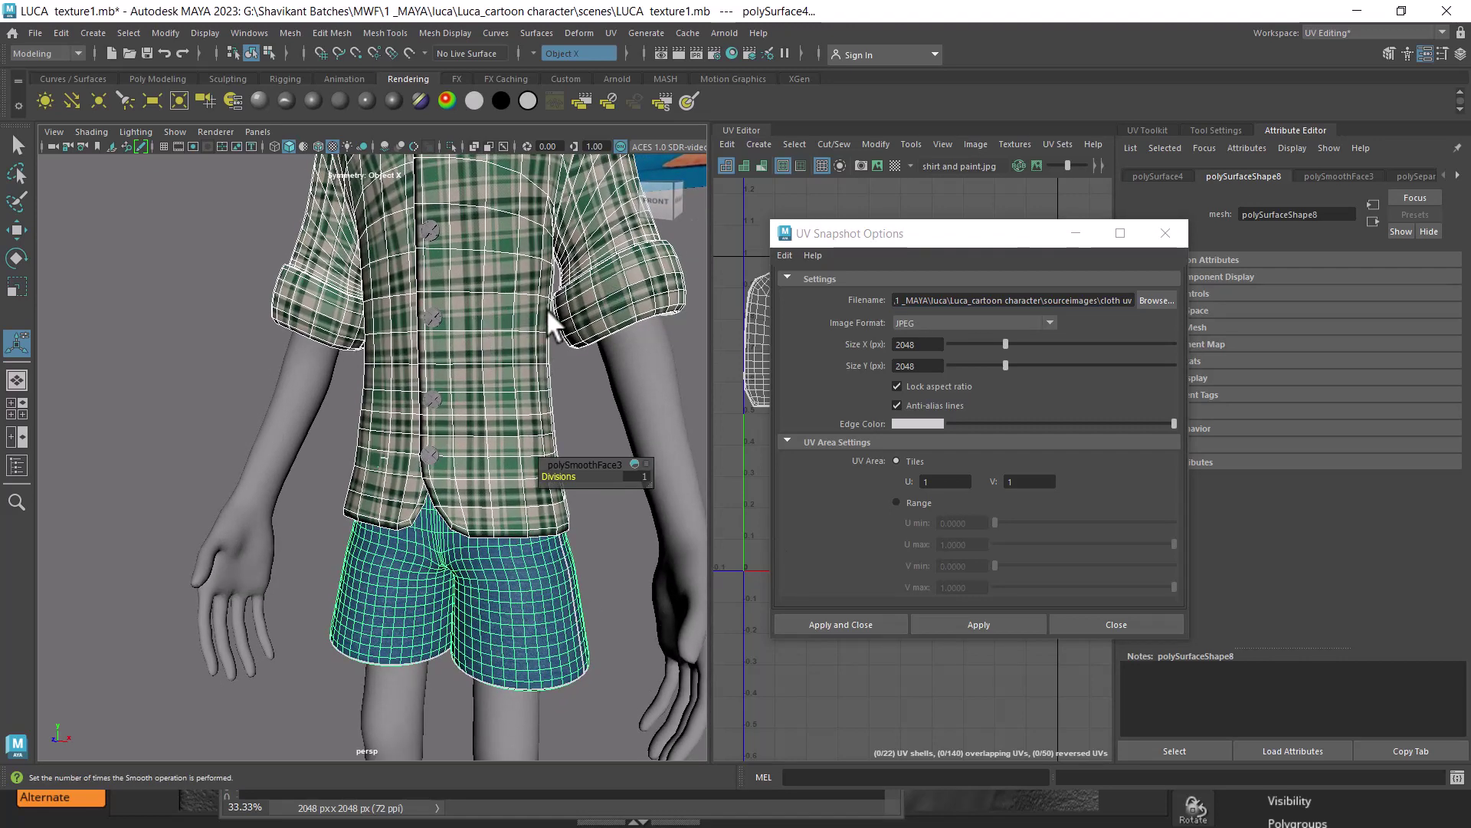
left_click(579, 408)
left_click(537, 582)
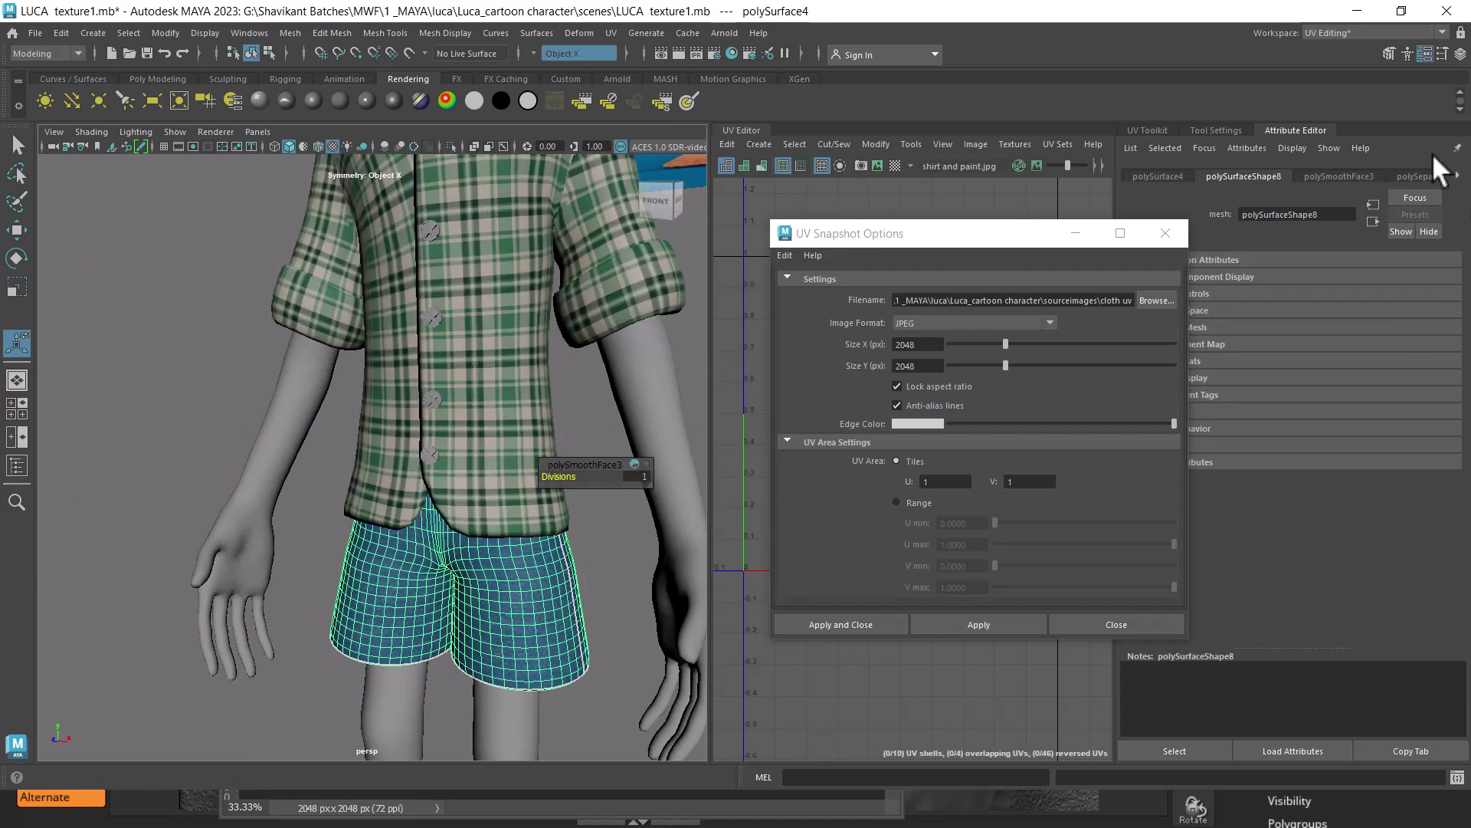
- Set smoothing Divisions to 0 on polySmoothFace3 (shorts) and polySmoothFace2 (shirt)
left_click(1460, 54)
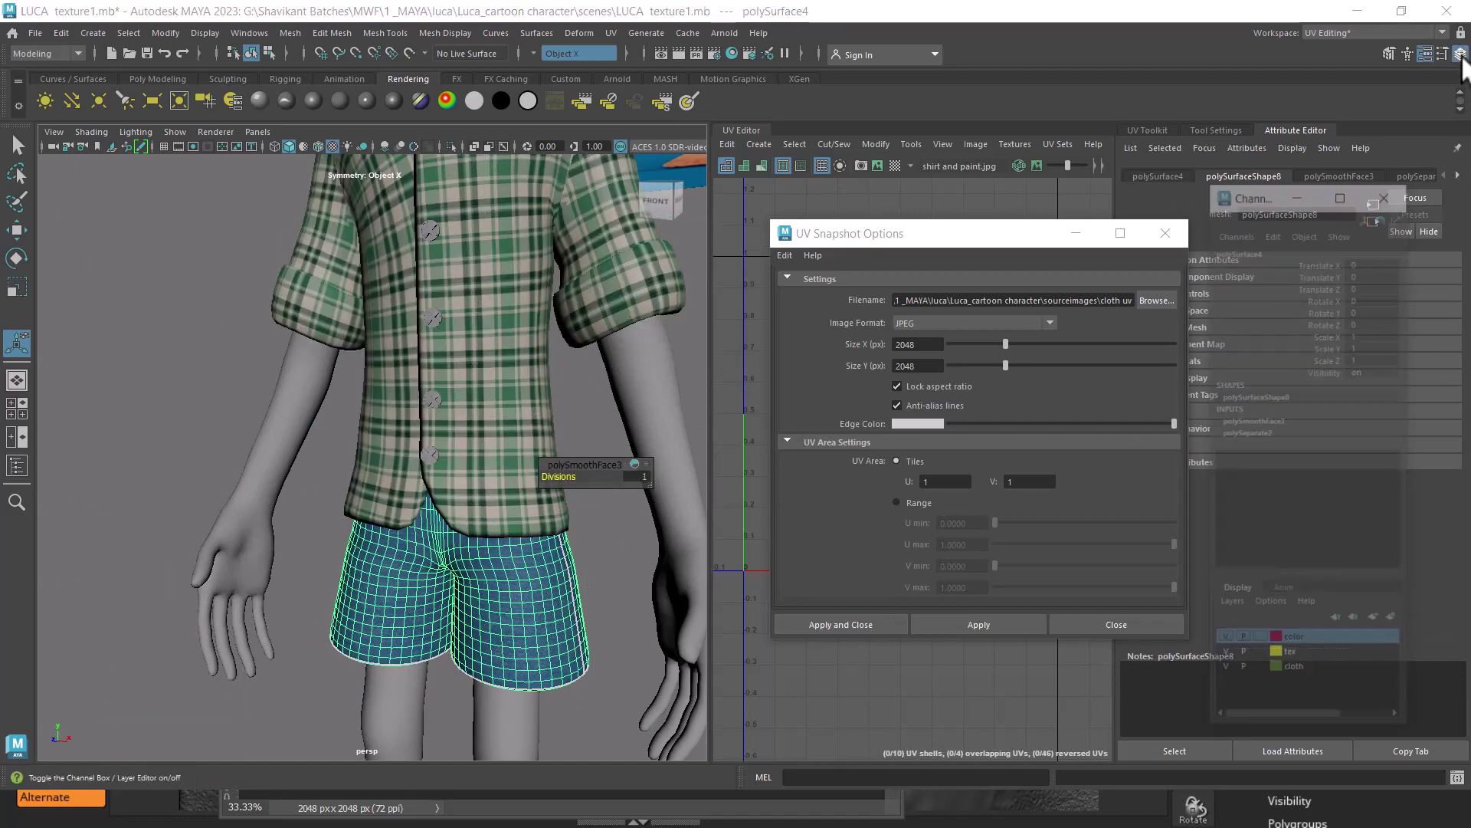
left_click(1257, 420)
left_click(1372, 457)
type("0")
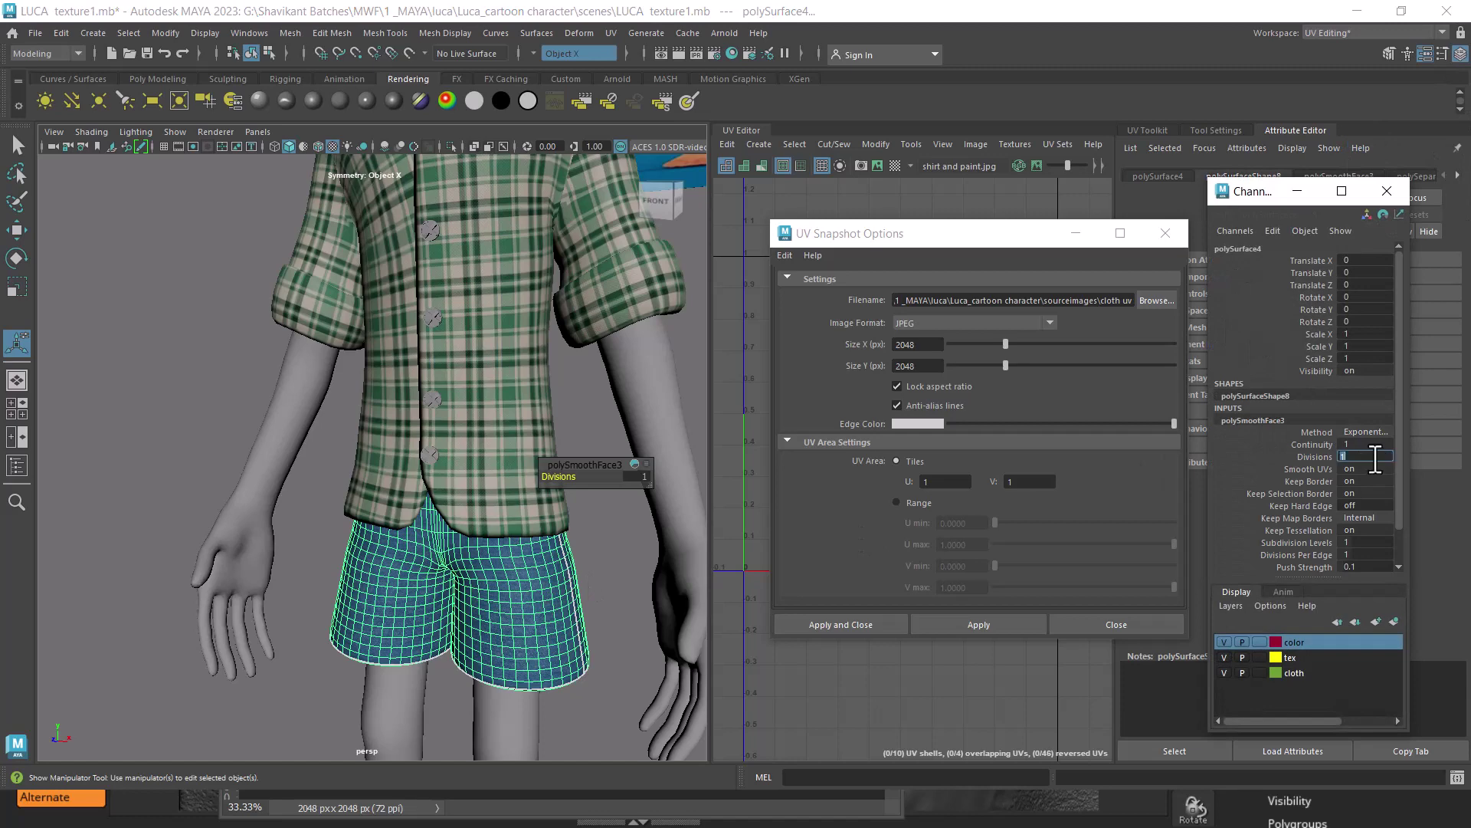
key("Return")
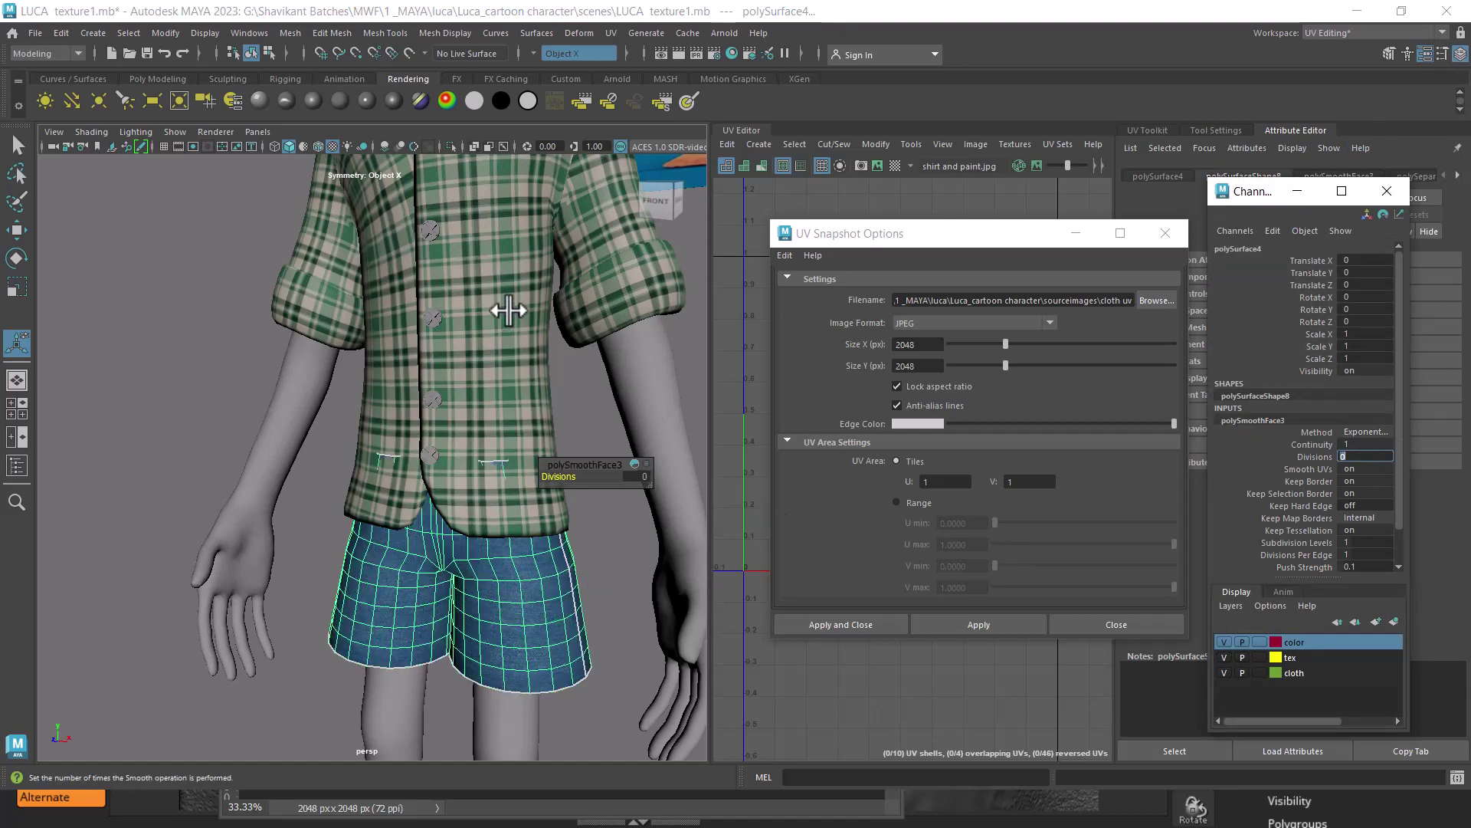
left_click(510, 306)
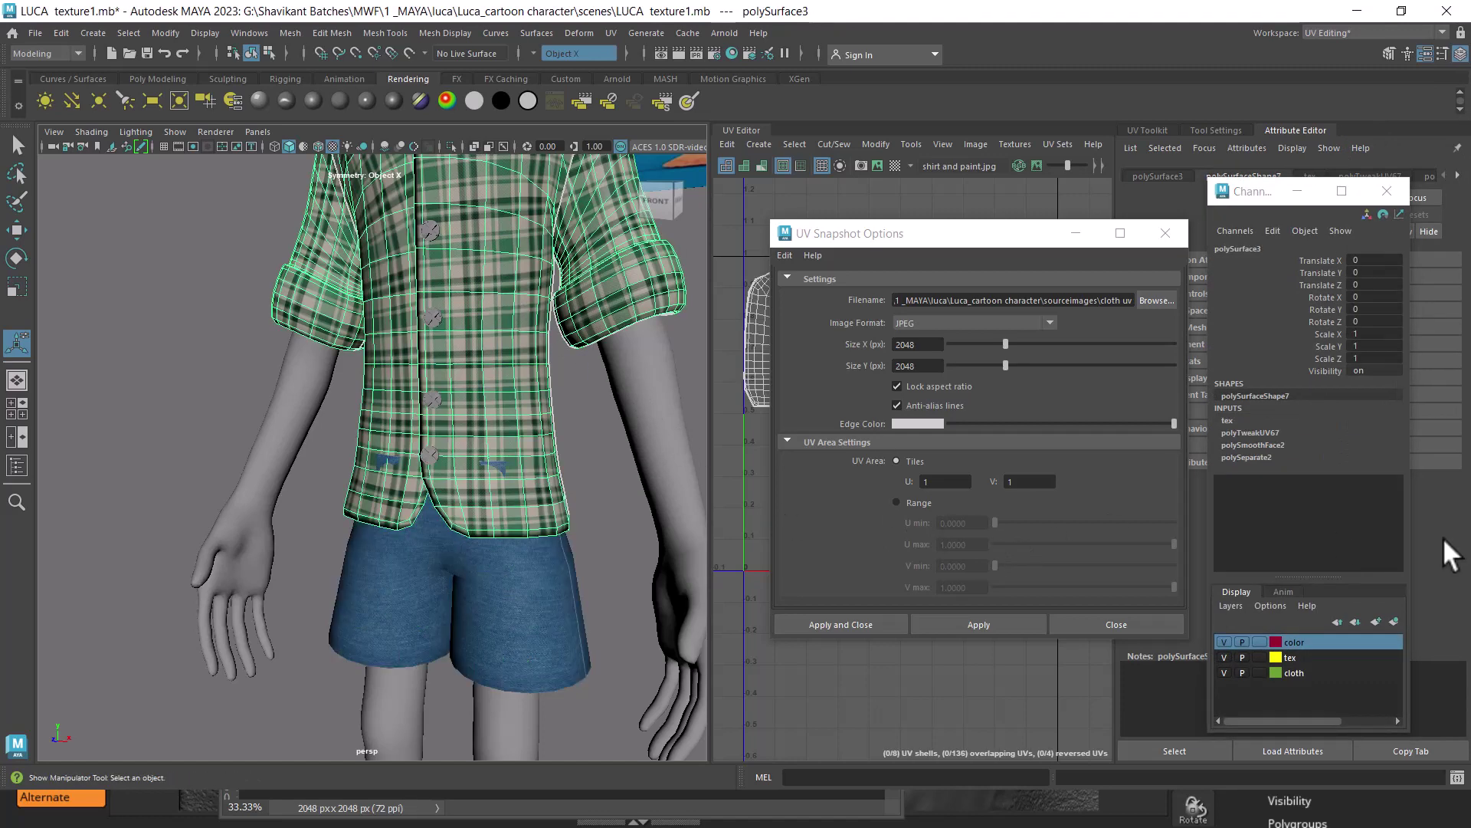
left_click(1269, 447)
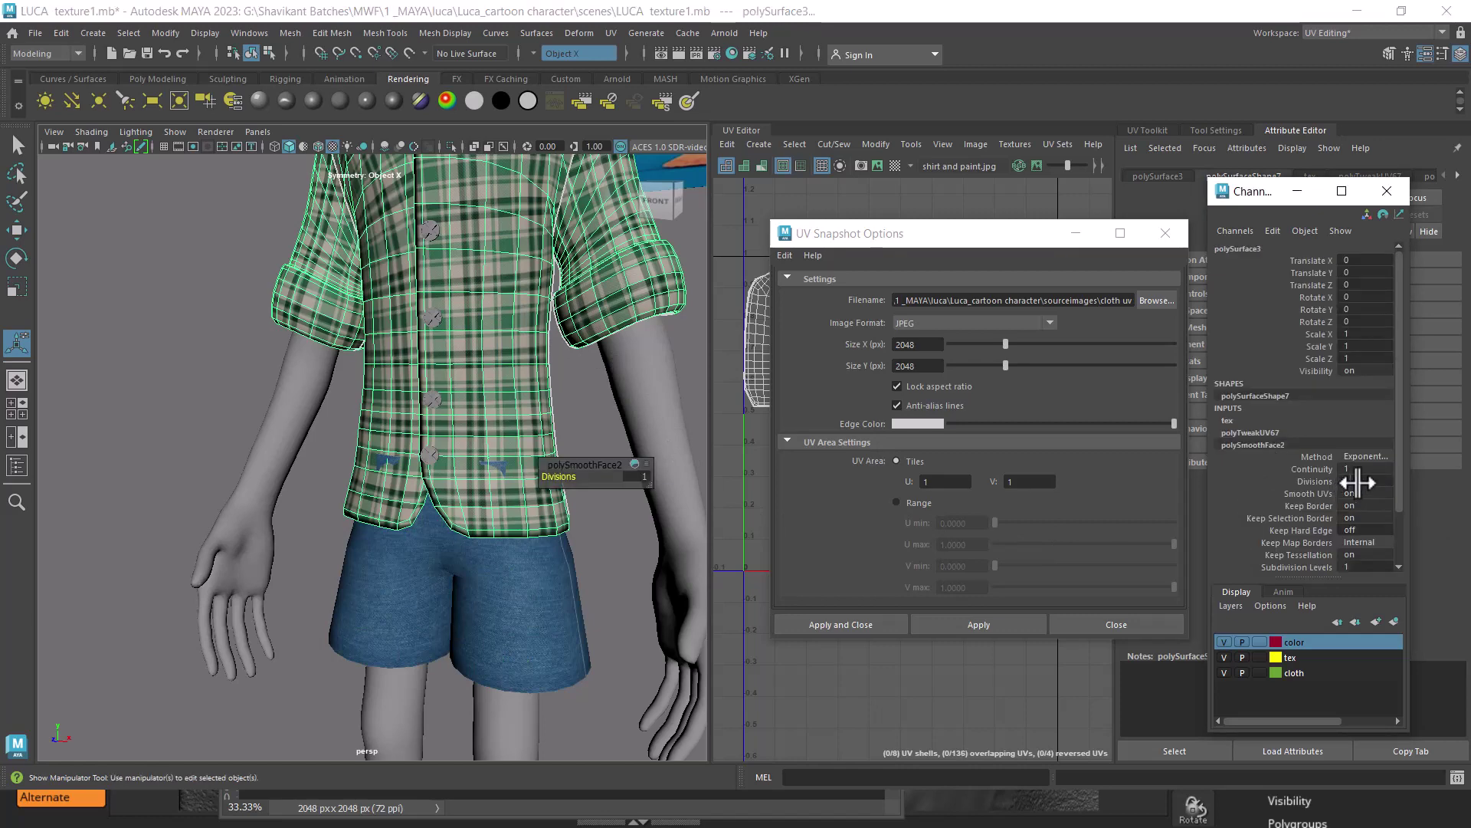
type("0")
key("Return")
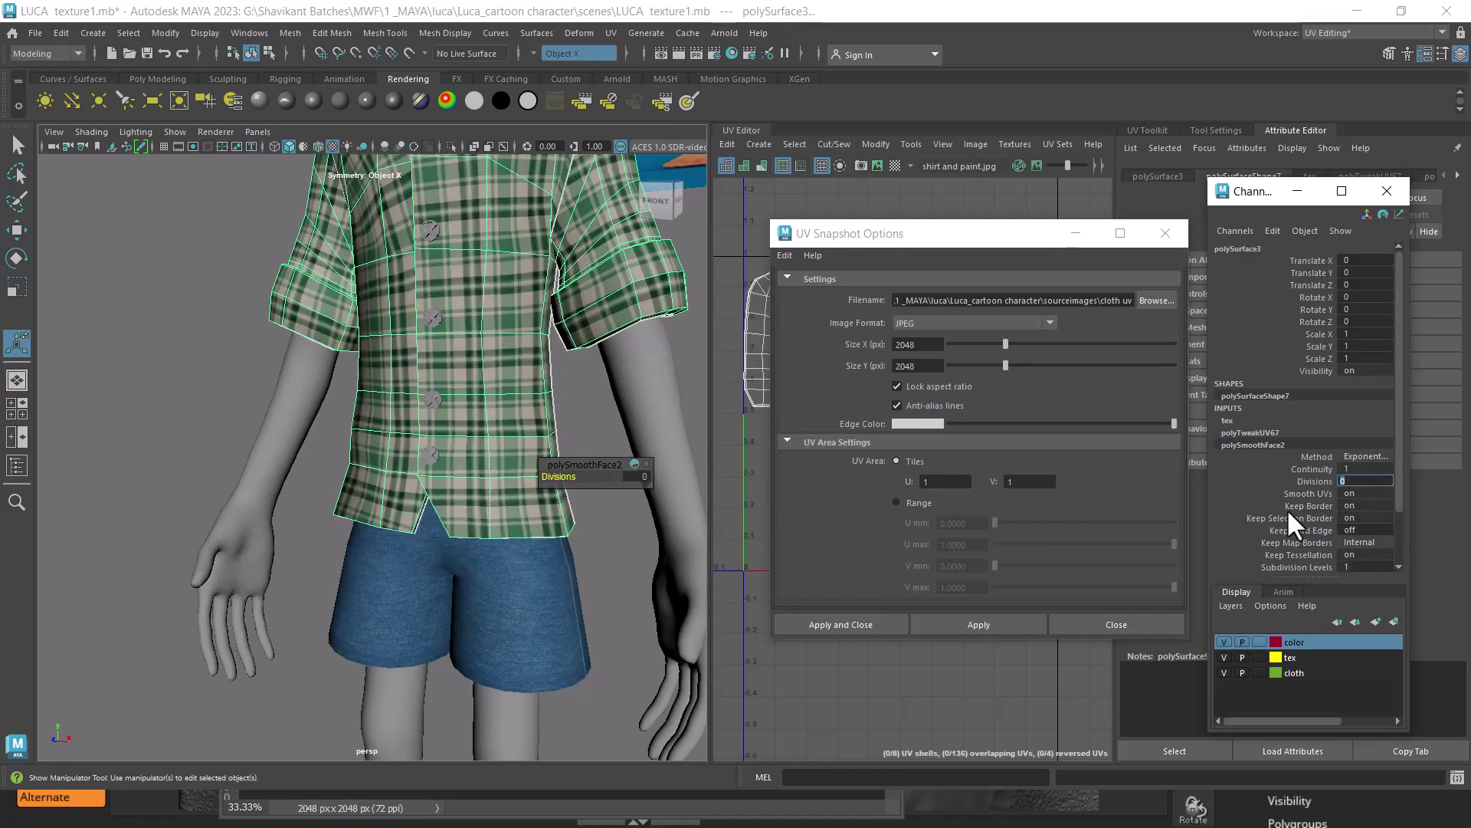
- Select the shirt together with its top, middle and bottom buttons
left_click(584, 654)
left_click(519, 326)
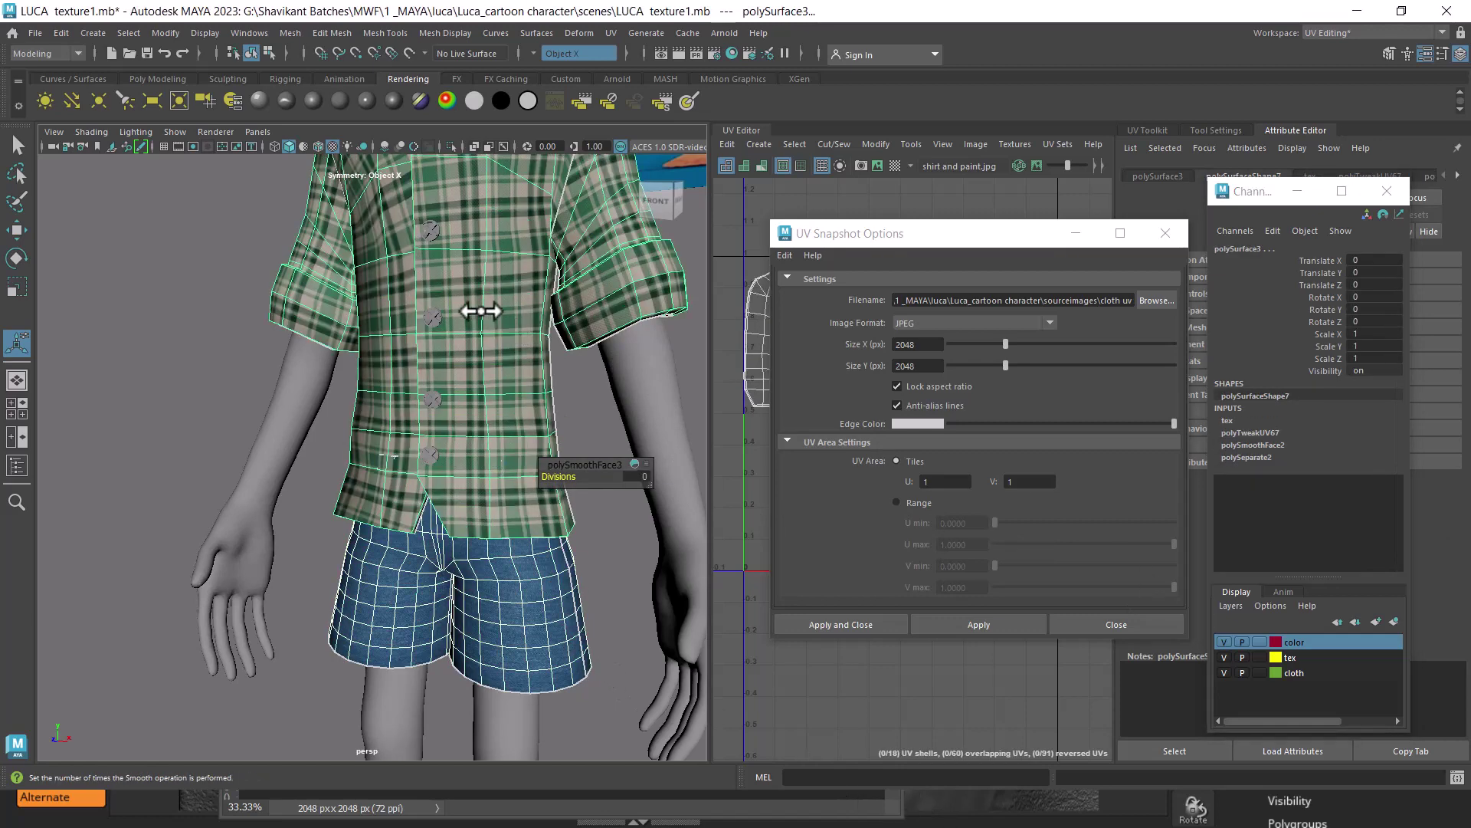
scroll(472, 368, "up", 3)
scroll(460, 398, "up", 3)
scroll(468, 392, "up", 2)
scroll(475, 397, "up", 2)
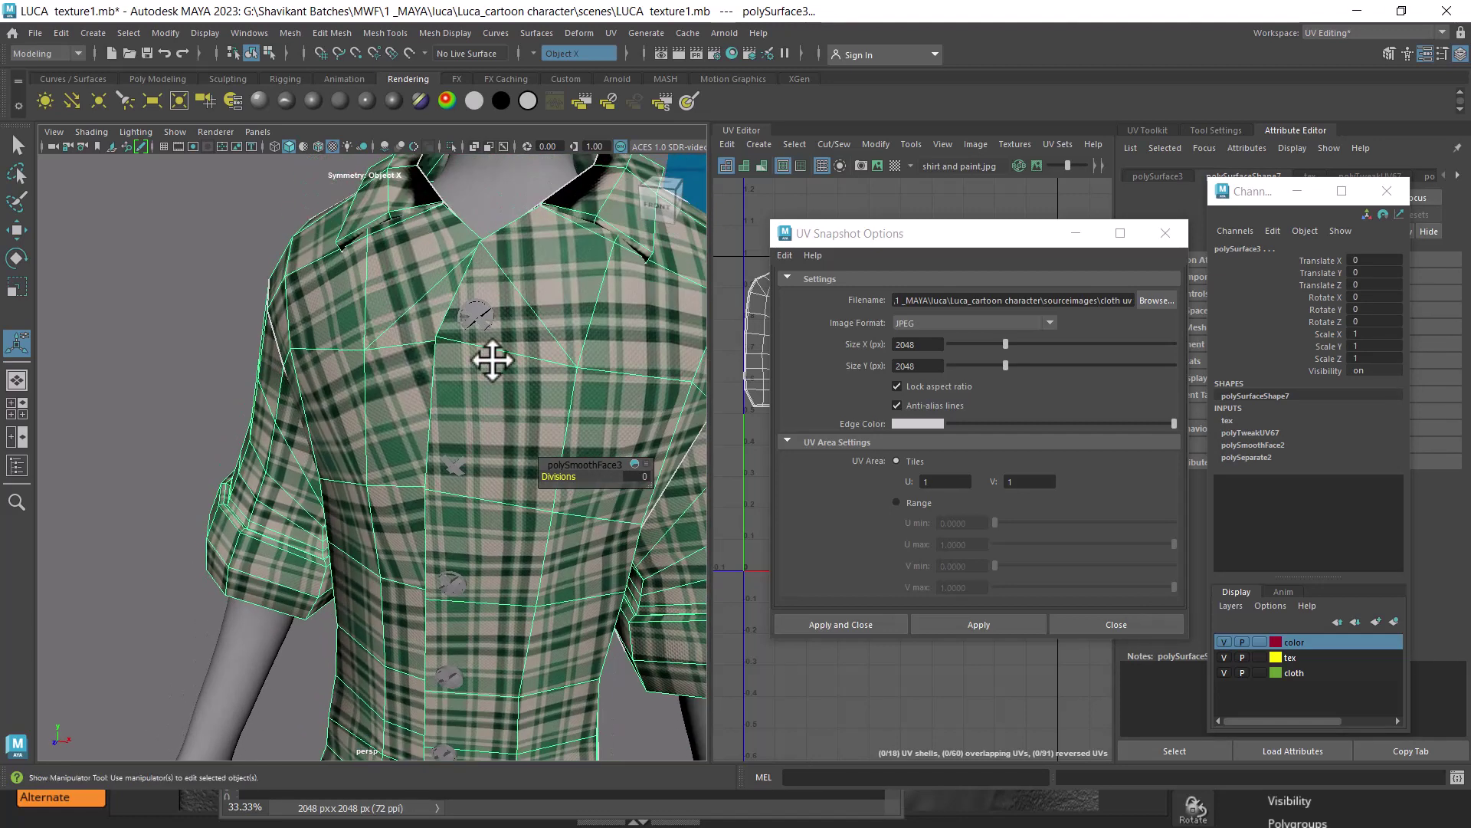
scroll(498, 353, "up", 3)
left_click(551, 250)
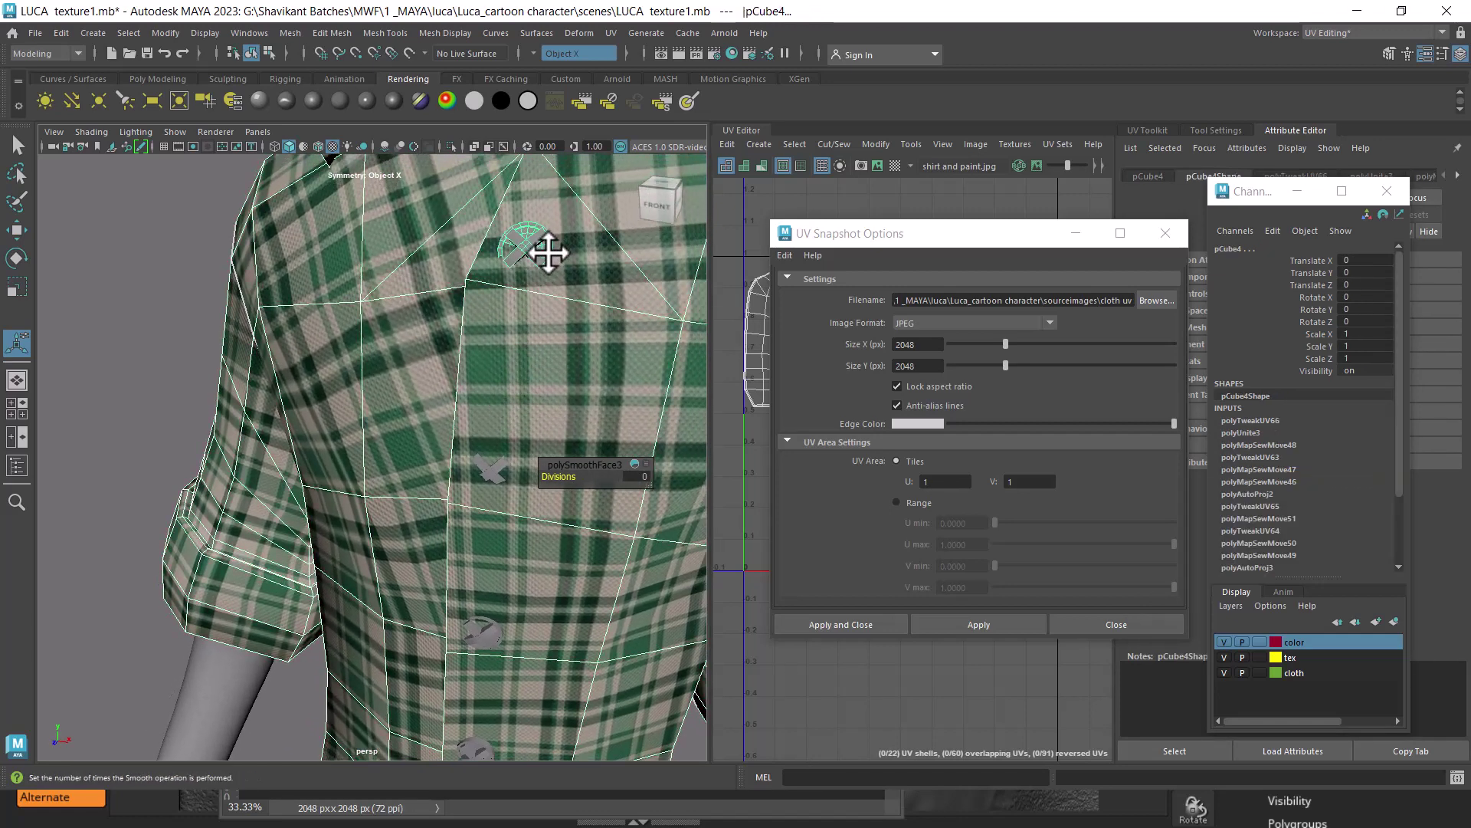
left_click_drag(483, 534, 435, 364)
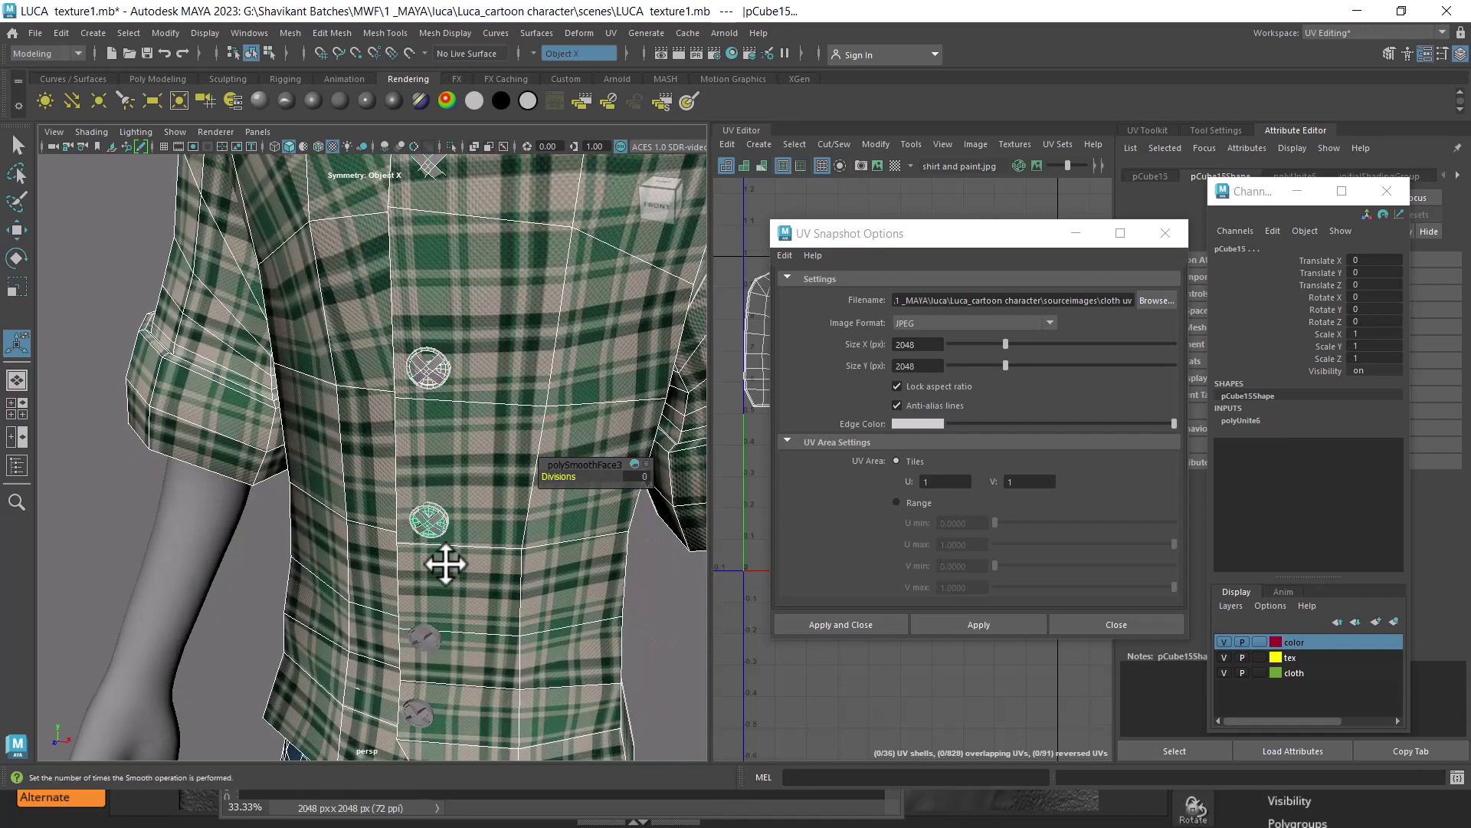
left_click(429, 529)
left_click_drag(444, 565, 412, 414)
left_click(395, 435)
left_click(391, 525)
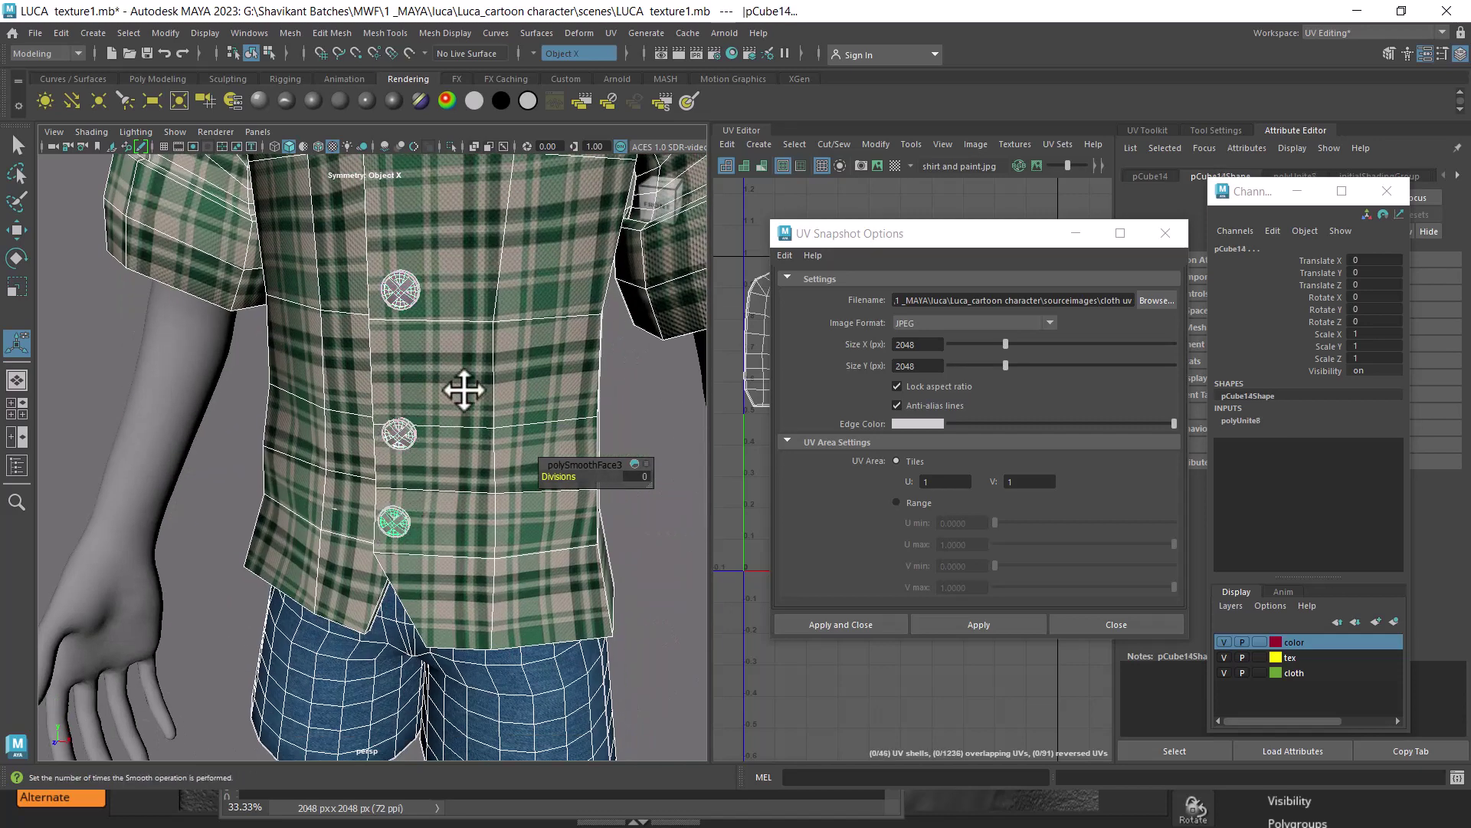
- Combine the buttons and shirt into one mesh and delete its history
right_click(494, 306)
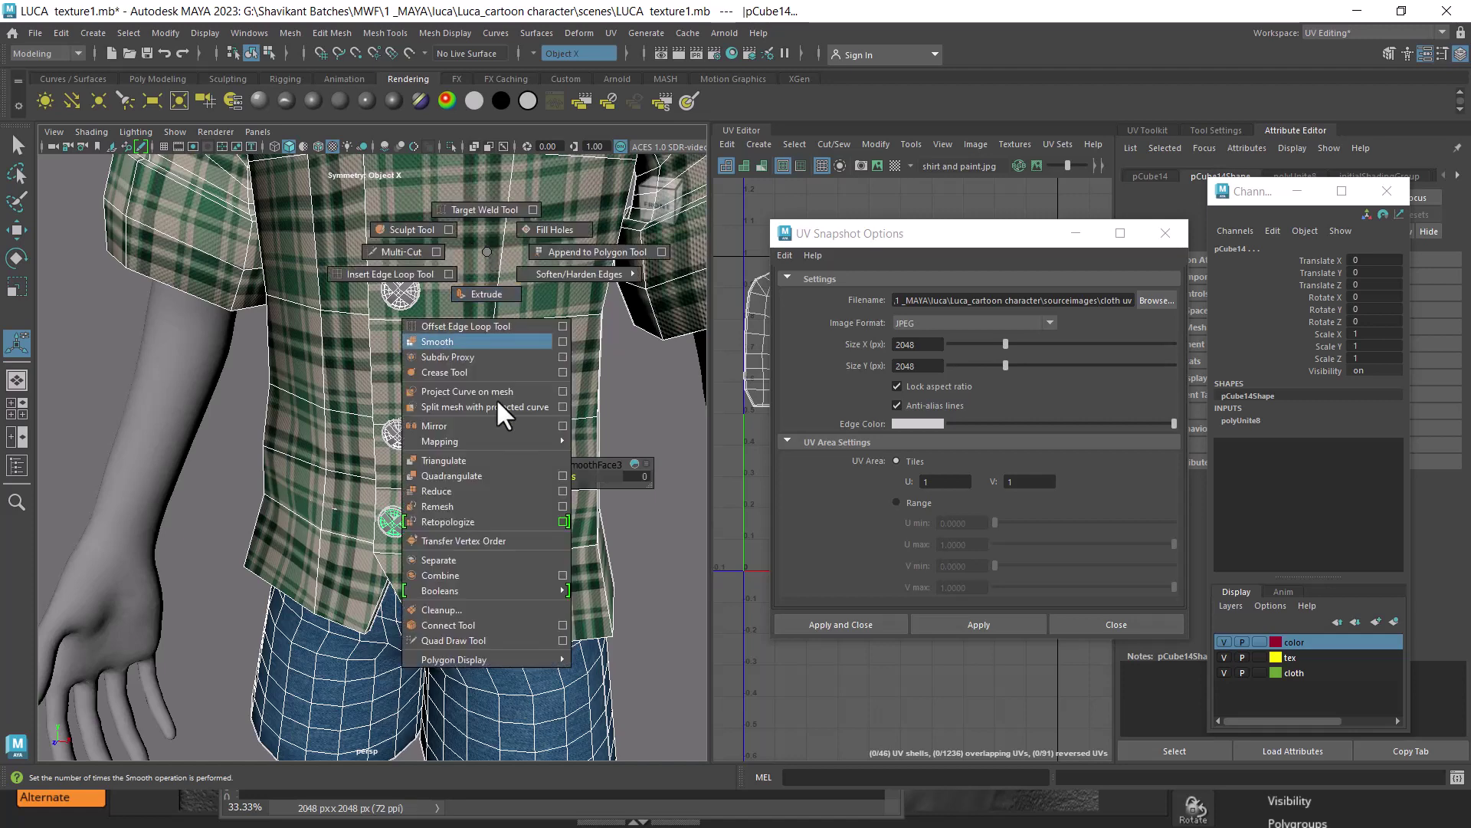
left_click(472, 580)
left_click(60, 33)
mouse_move(106, 217)
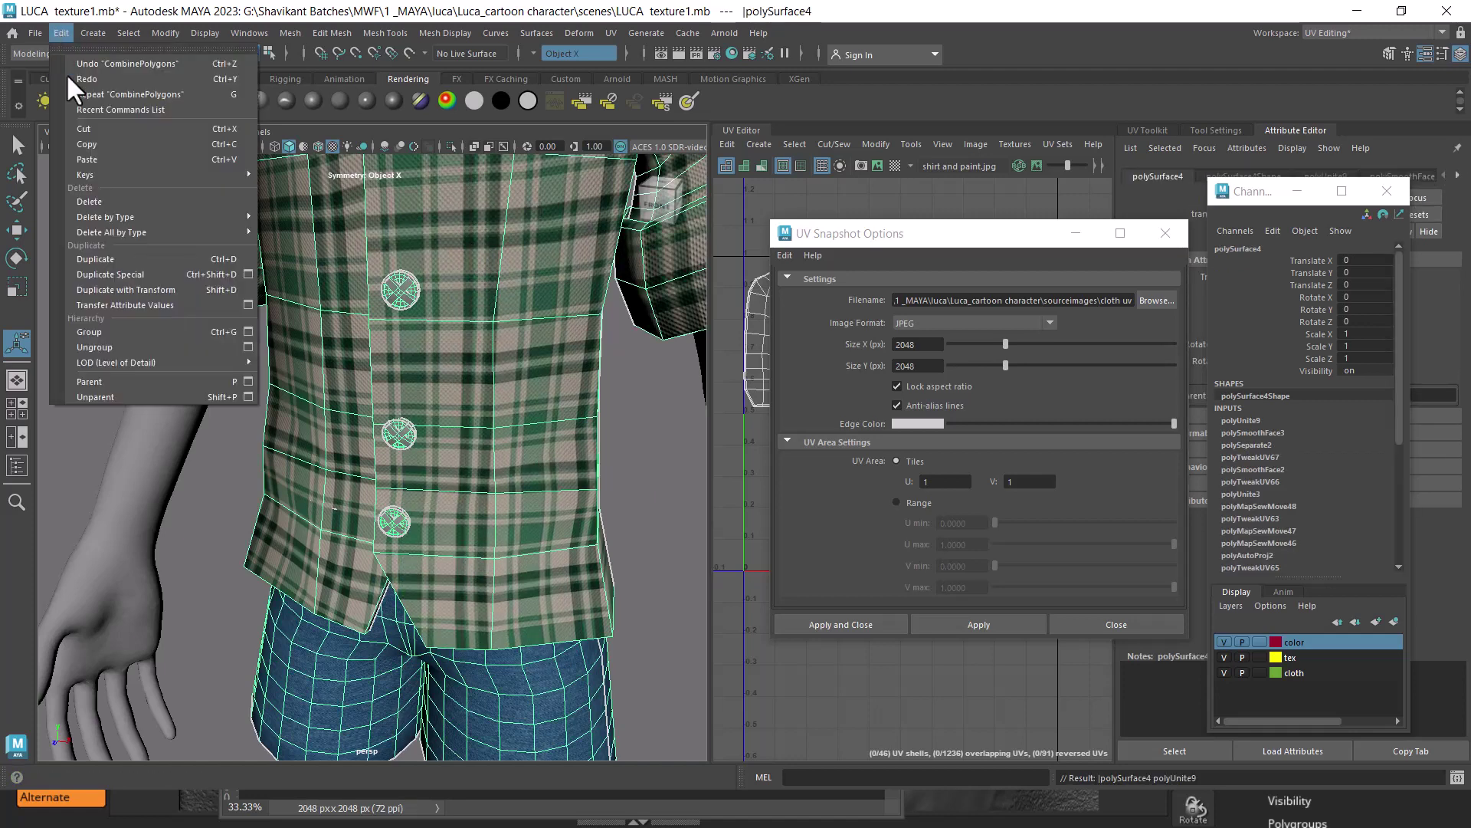
left_click(294, 215)
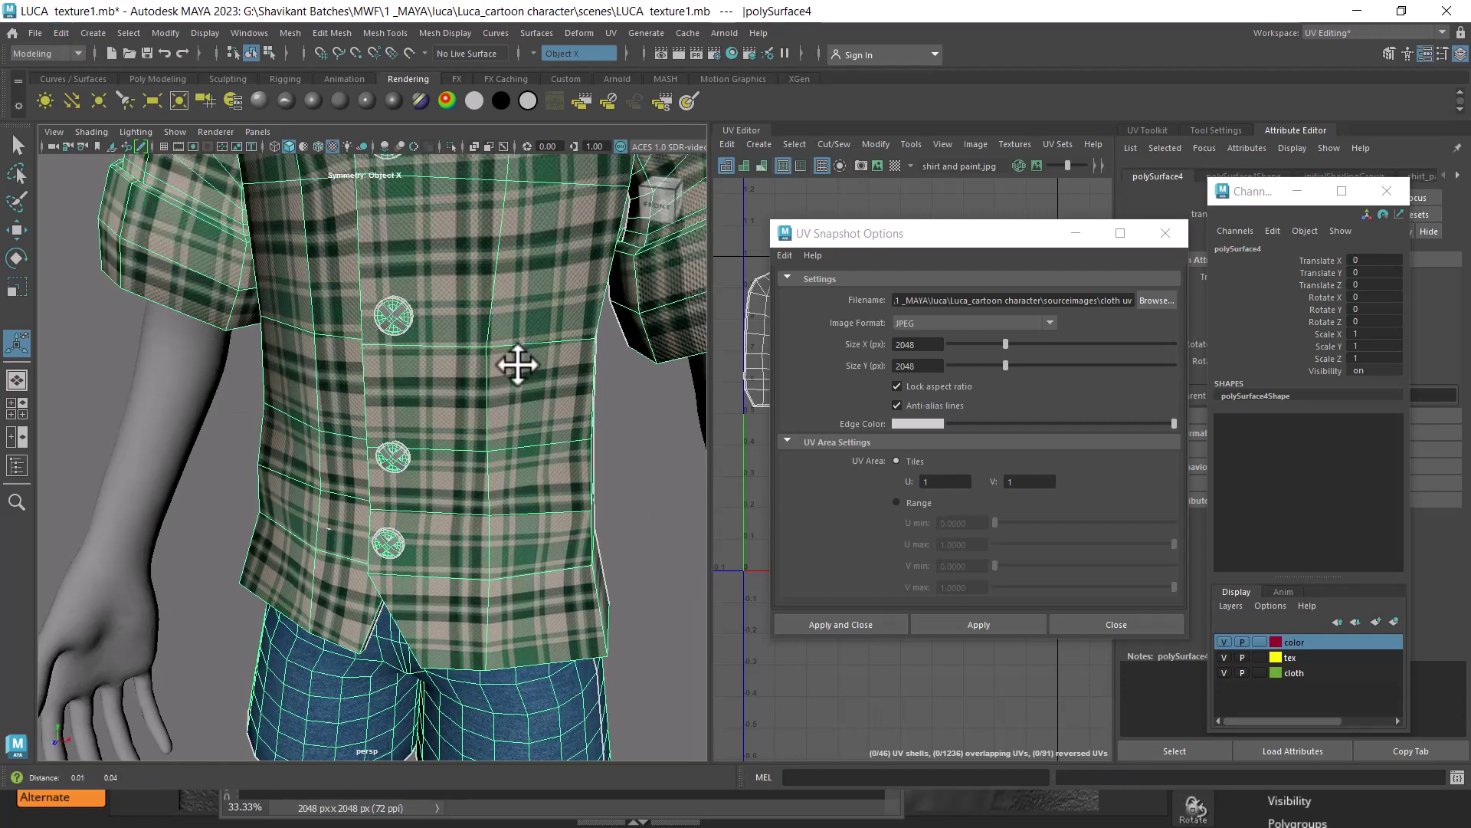
- Smooth the combined shirt mesh and close the UV Snapshot Options
scroll(475, 399, "up", 5)
scroll(442, 441, "up", 1)
right_click(480, 283, "shift")
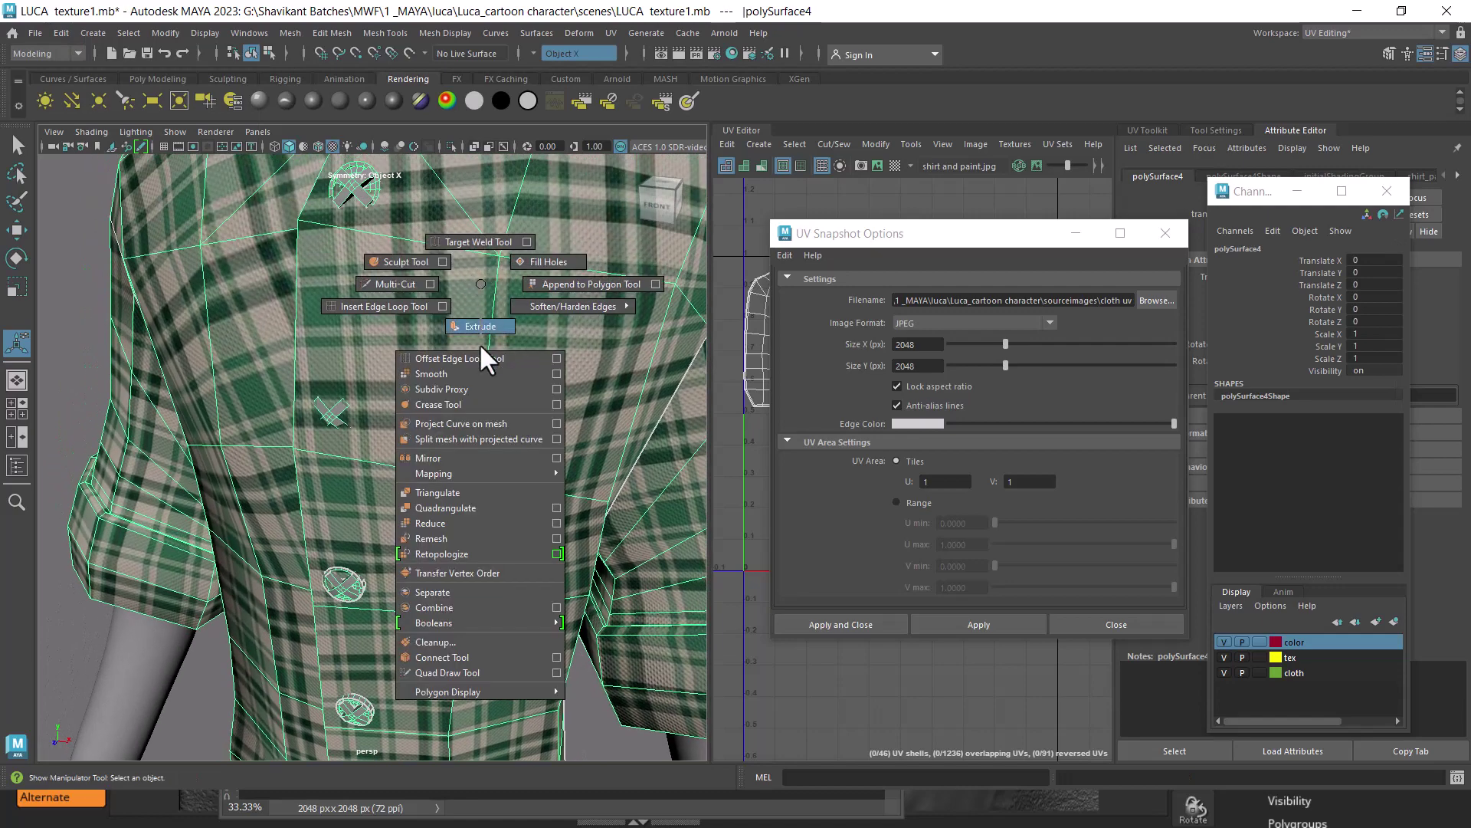
left_click(478, 371)
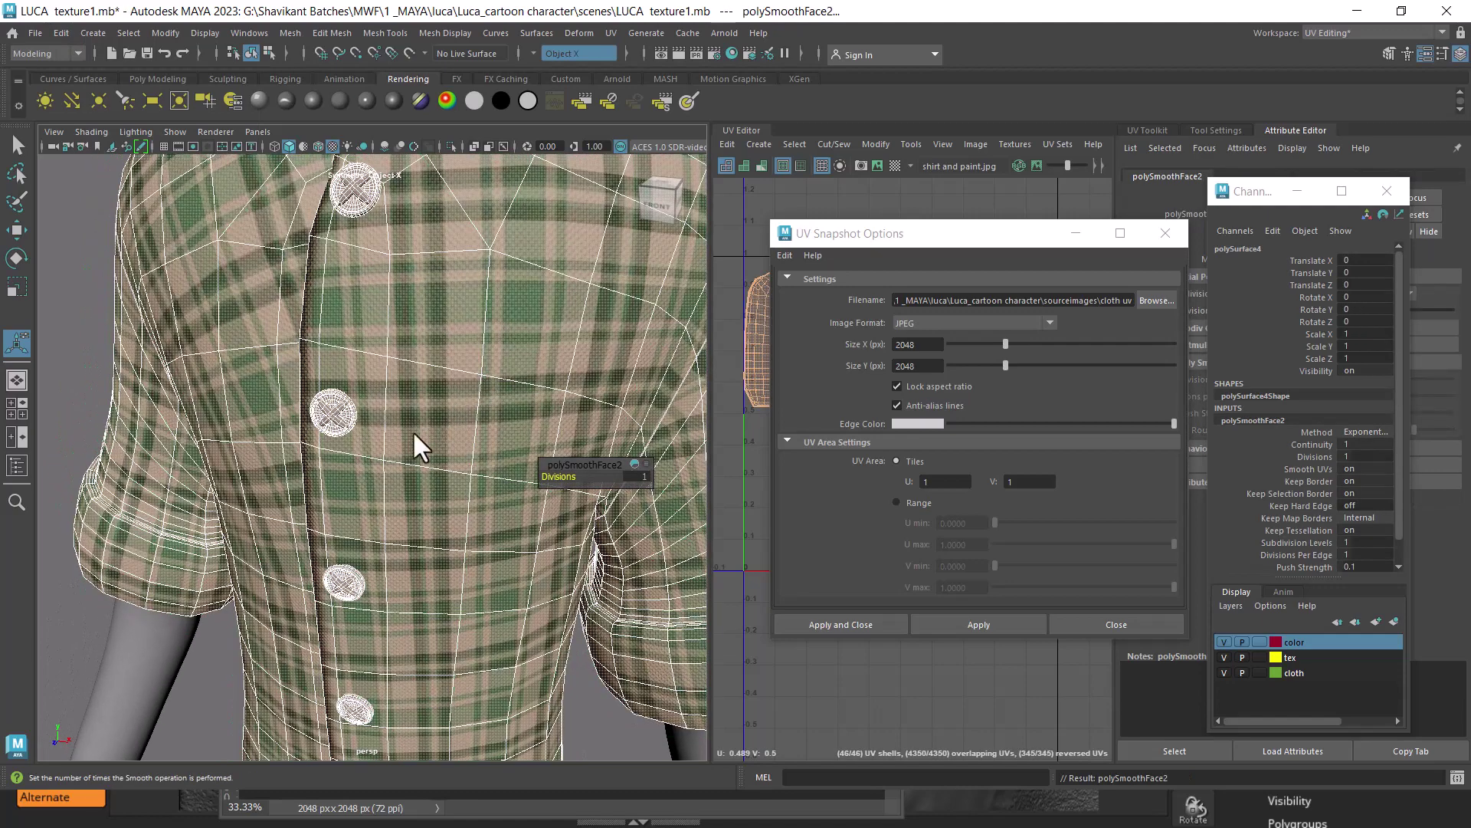
left_click(184, 296)
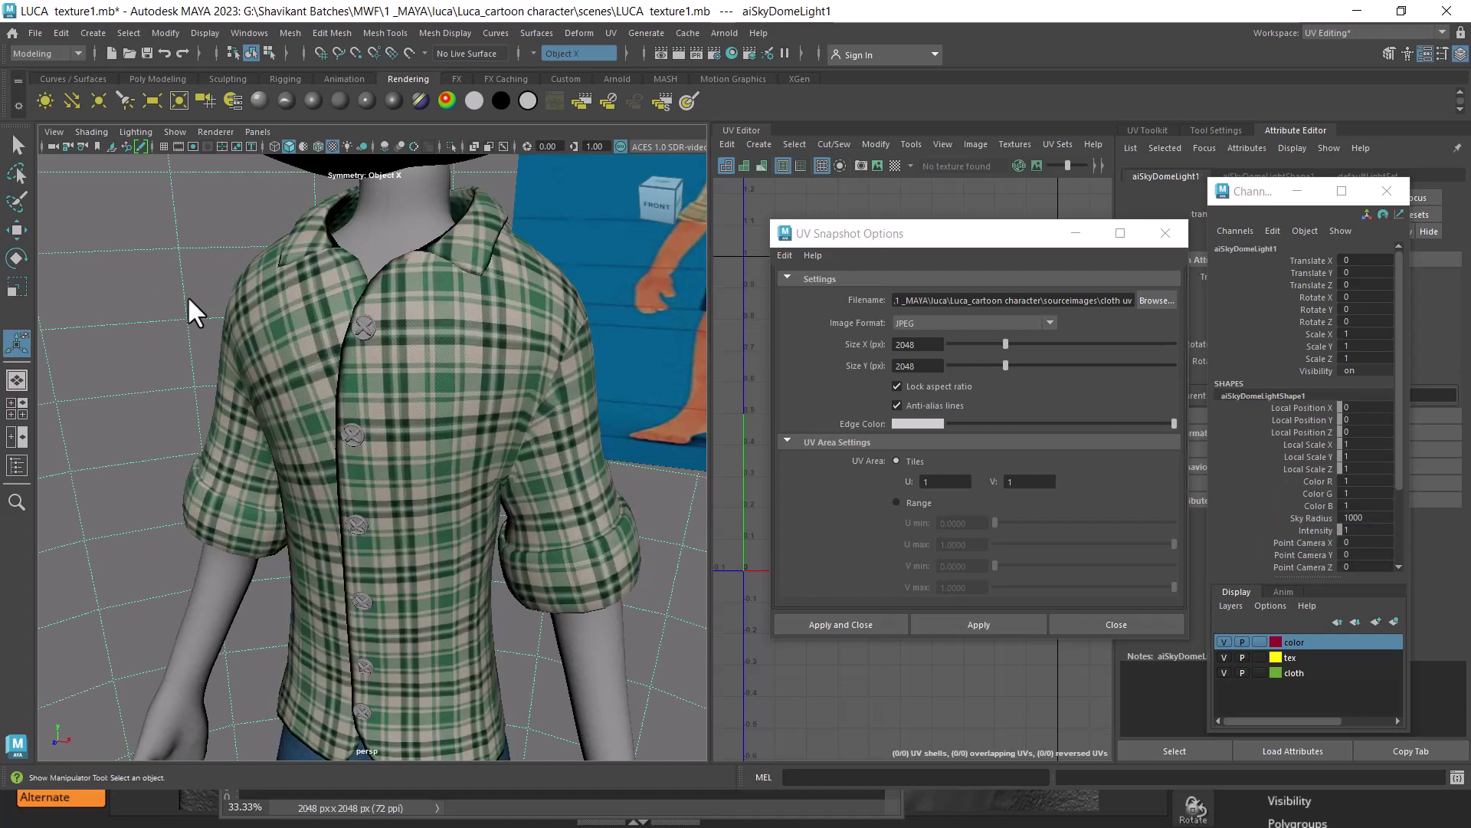
left_click(1138, 623)
- Select the shirt's smoothing step and undo the extra smooth
left_click(581, 394)
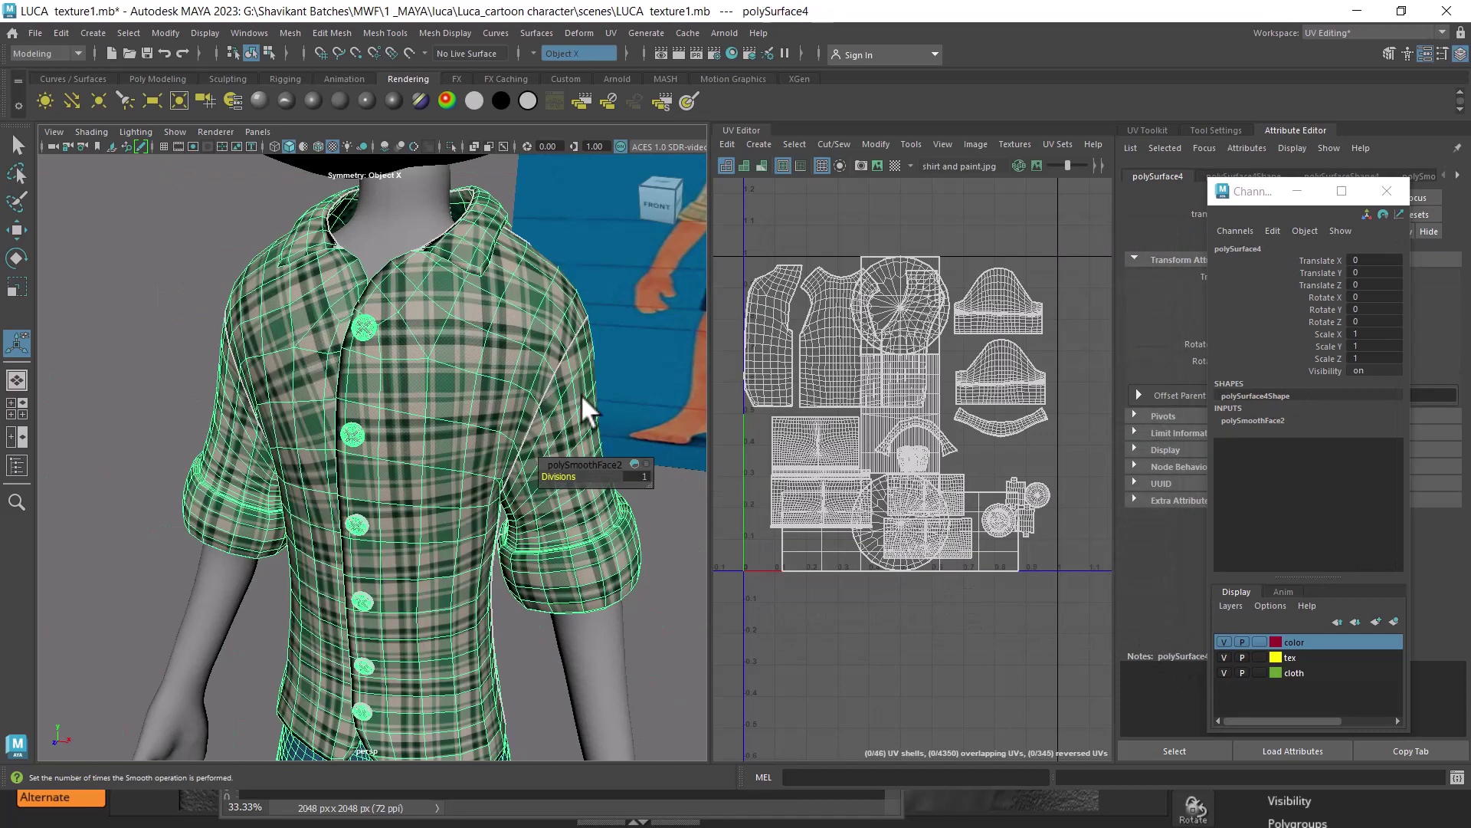
scroll(503, 397, "up", 1)
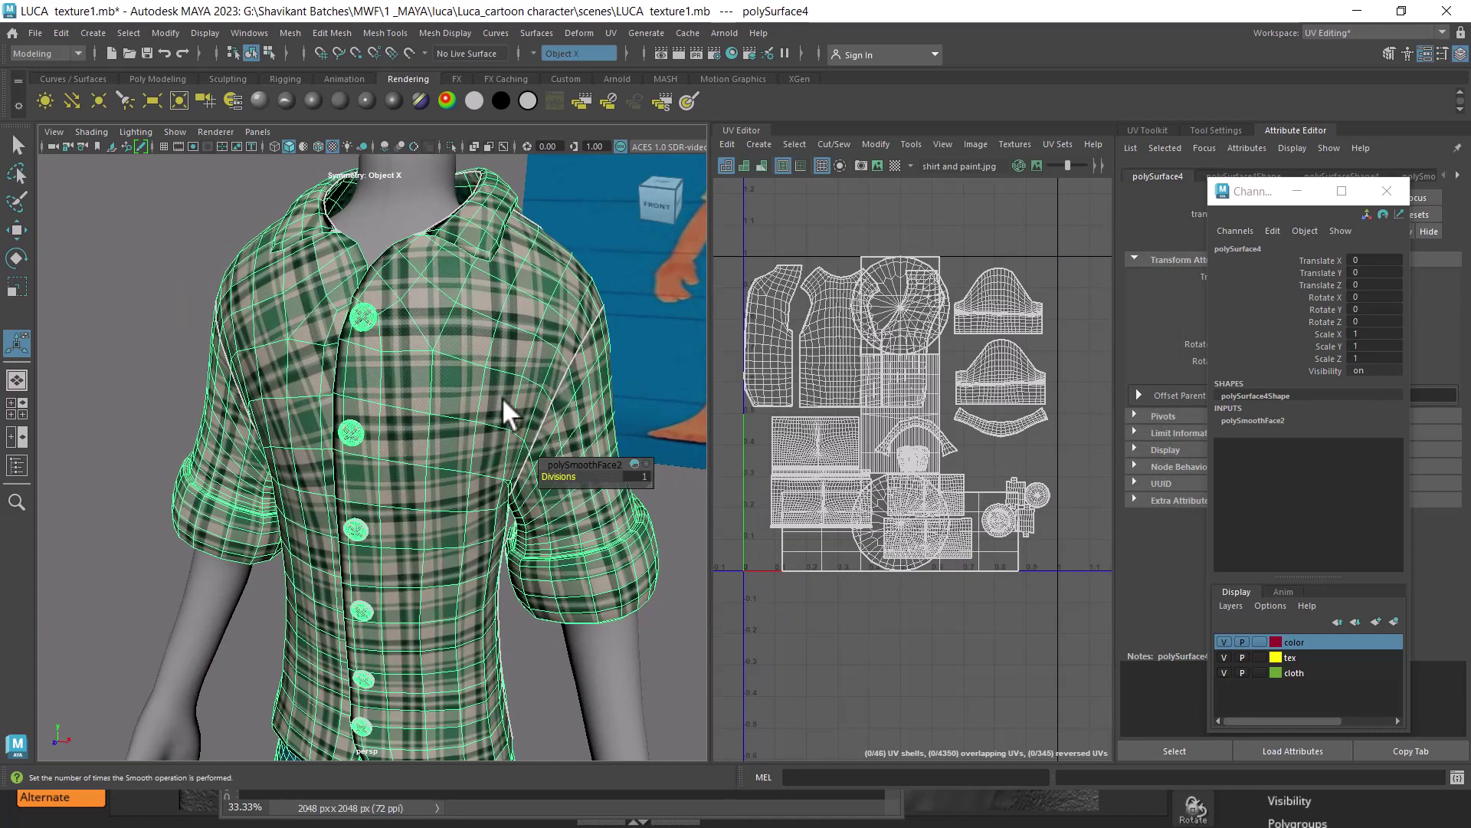
left_click(516, 411)
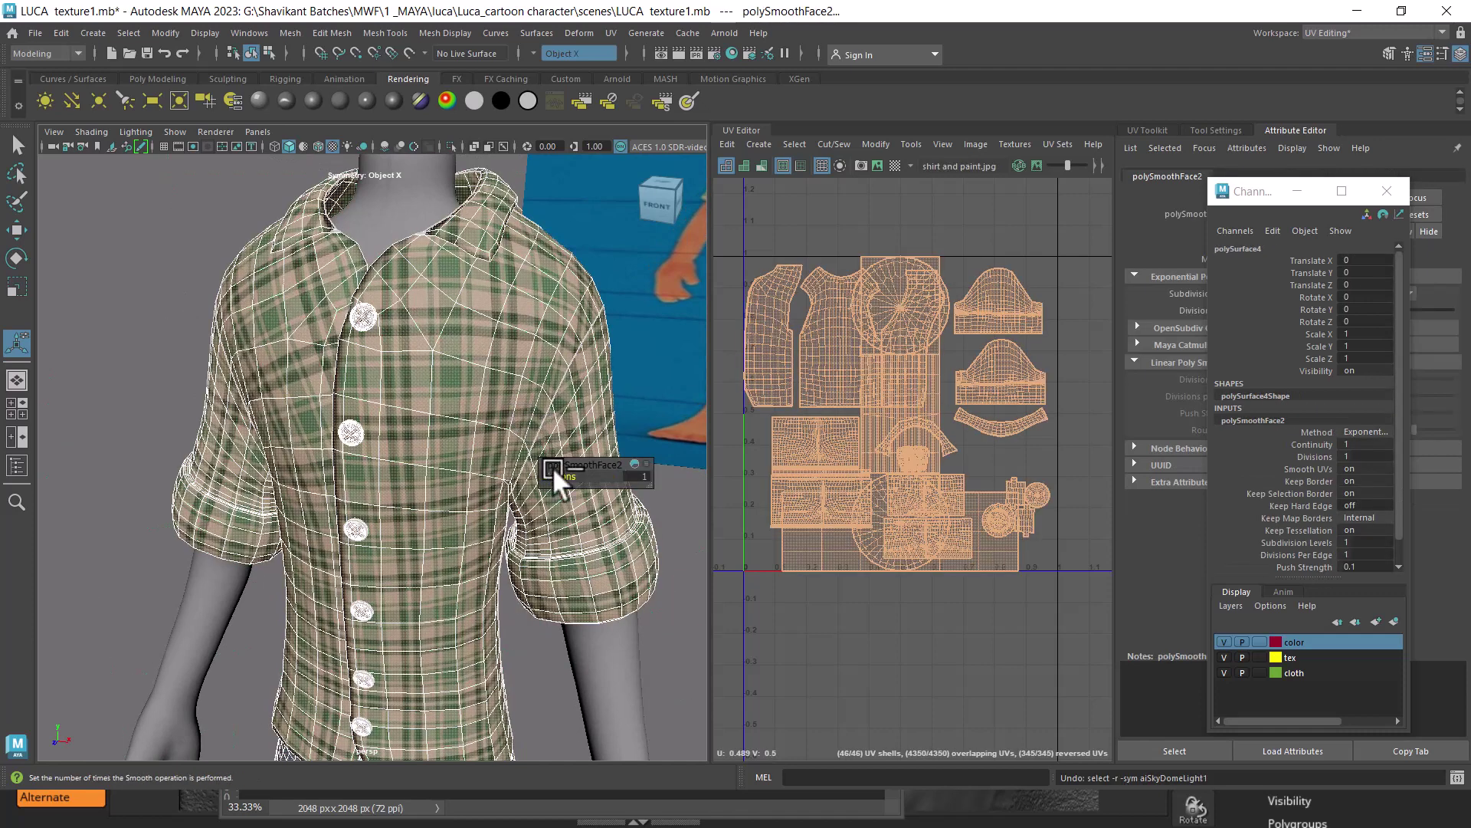
key("ctrl+z")
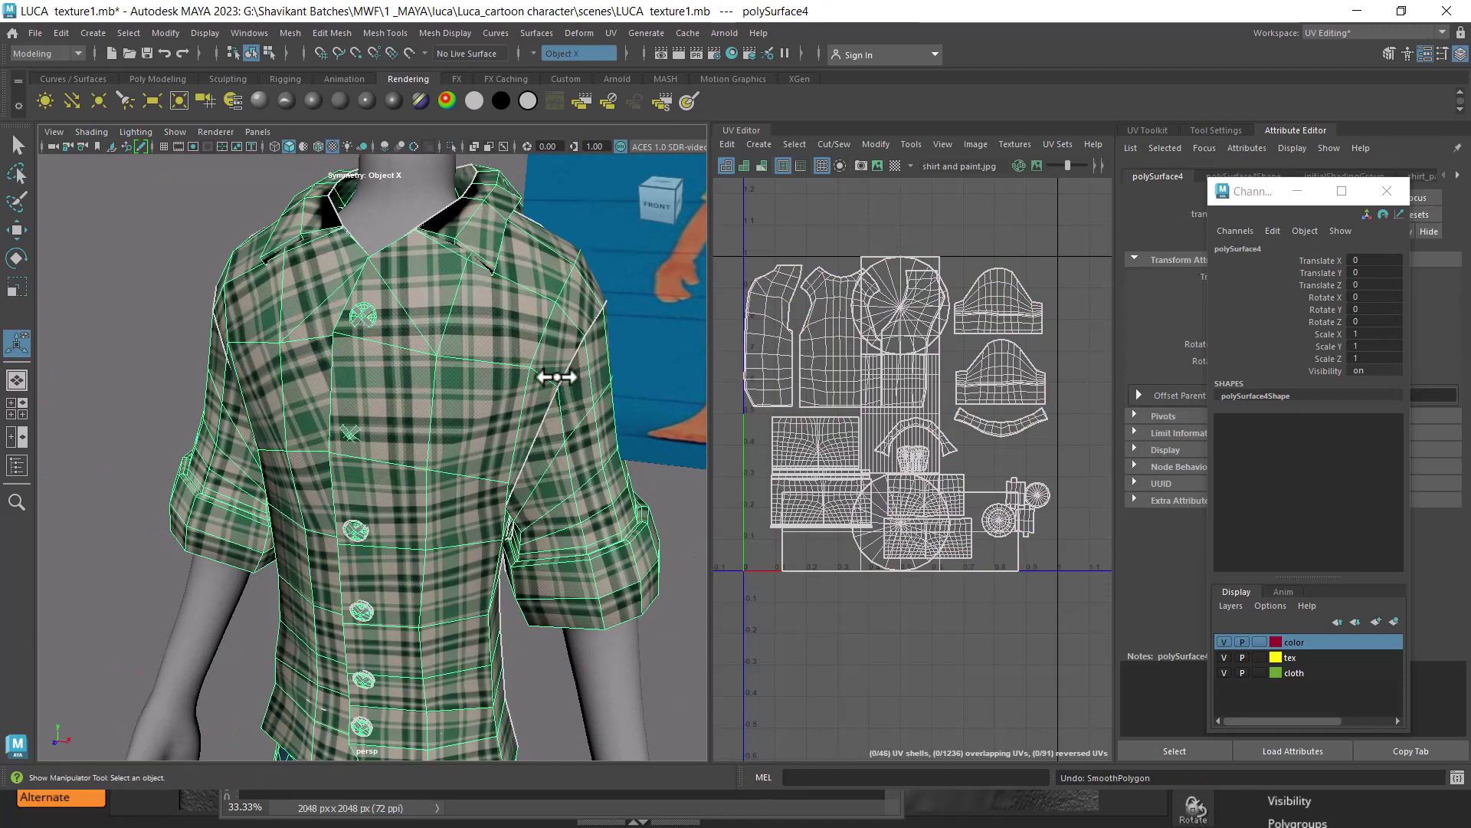
- Switch the shirt to UV selection and set the viewport to wireframe
scroll(895, 555, "up", 3)
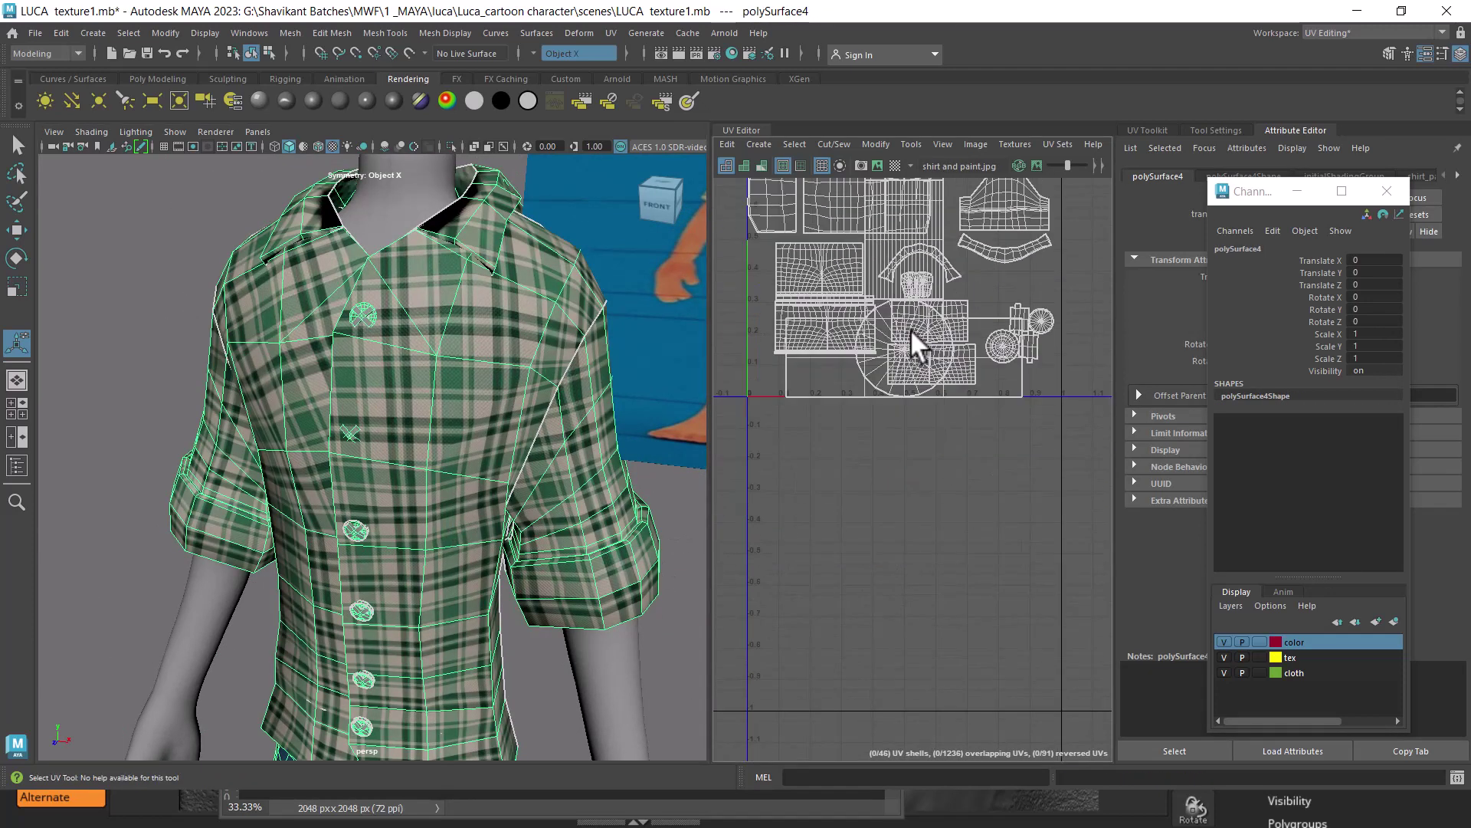
left_click_drag(513, 571, 514, 306)
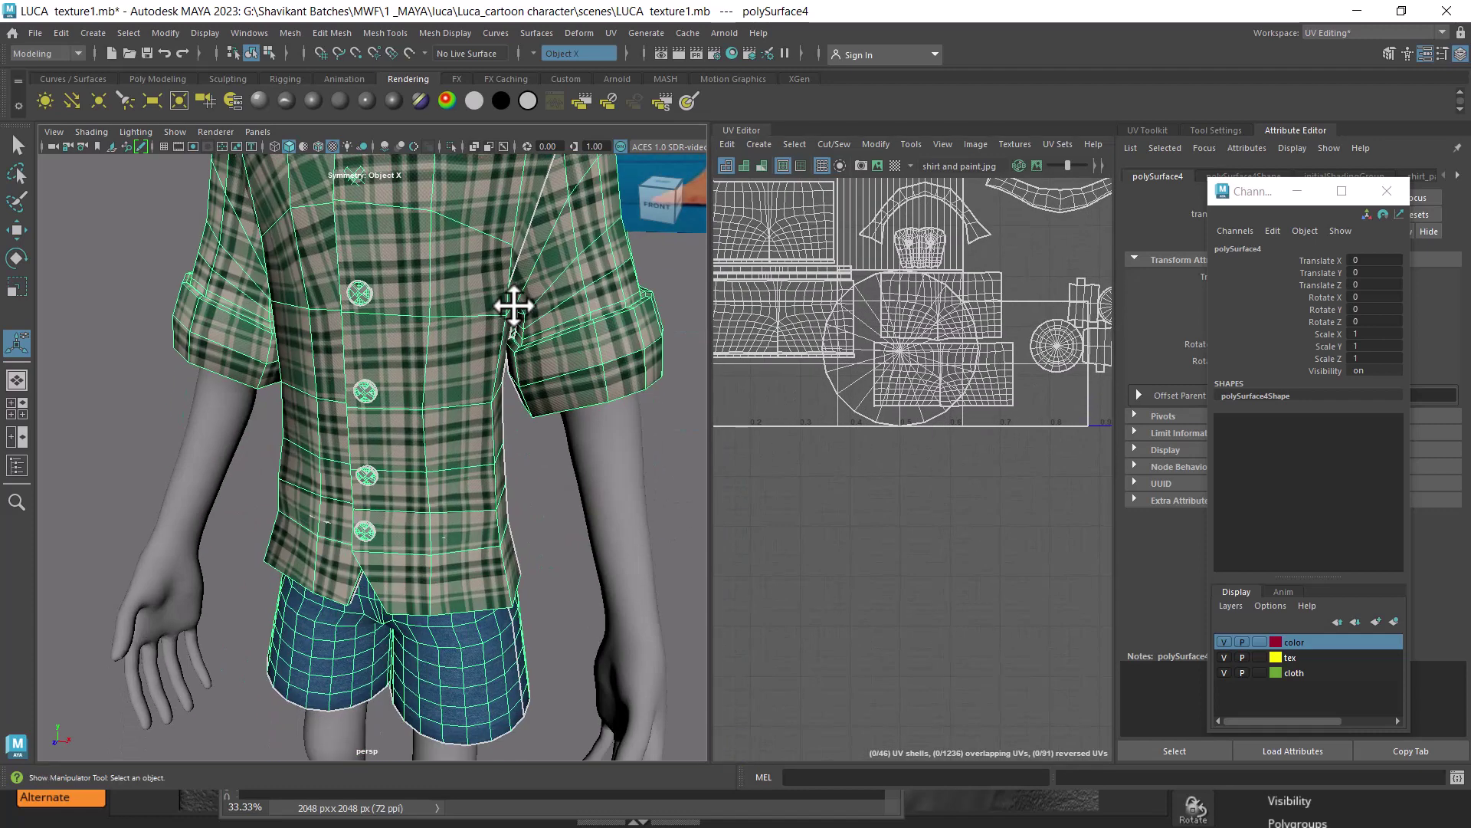
right_click(987, 435)
right_click(986, 402, "ctrl")
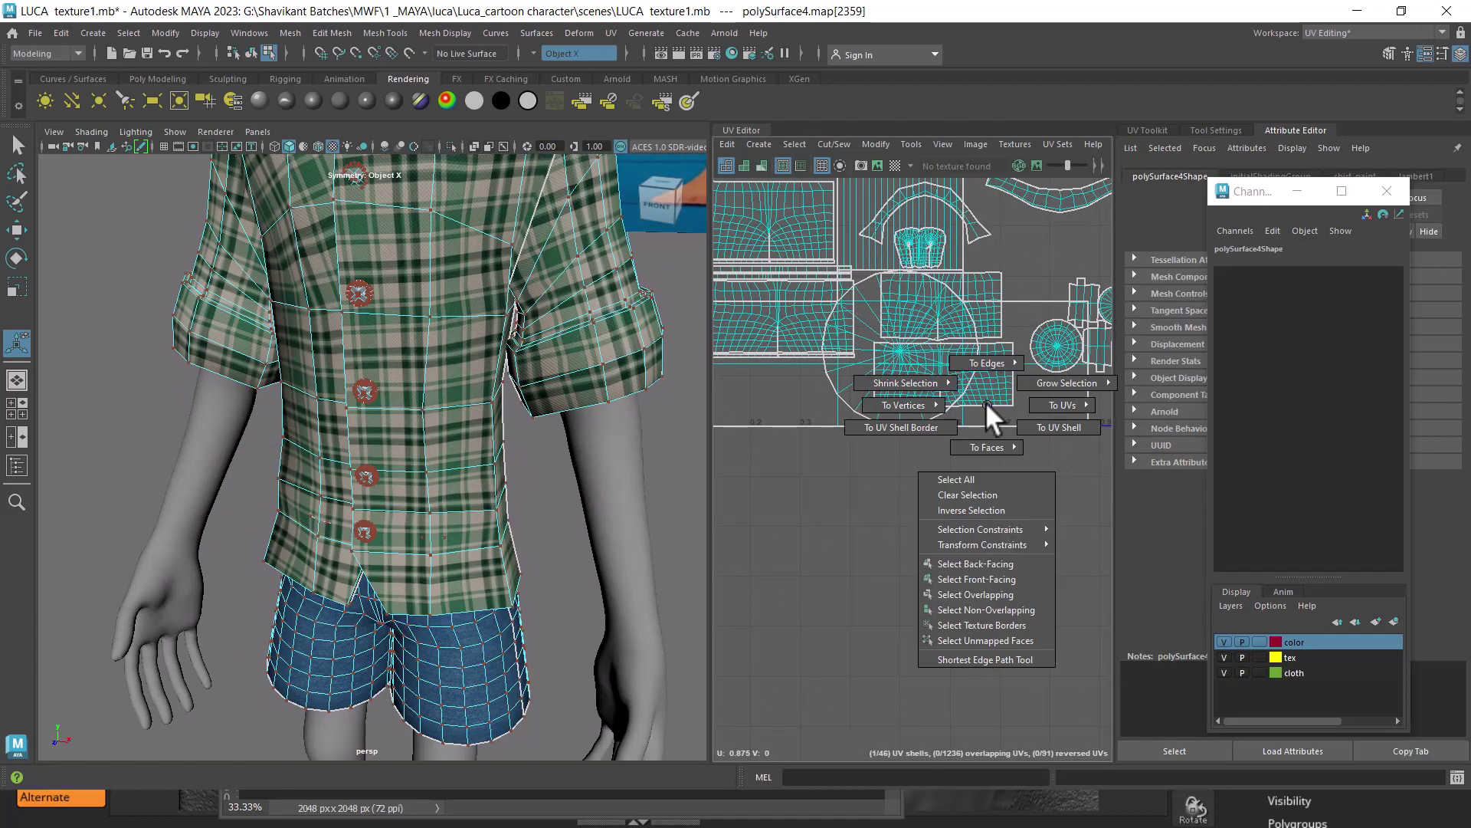
scroll(338, 444, "down", 3)
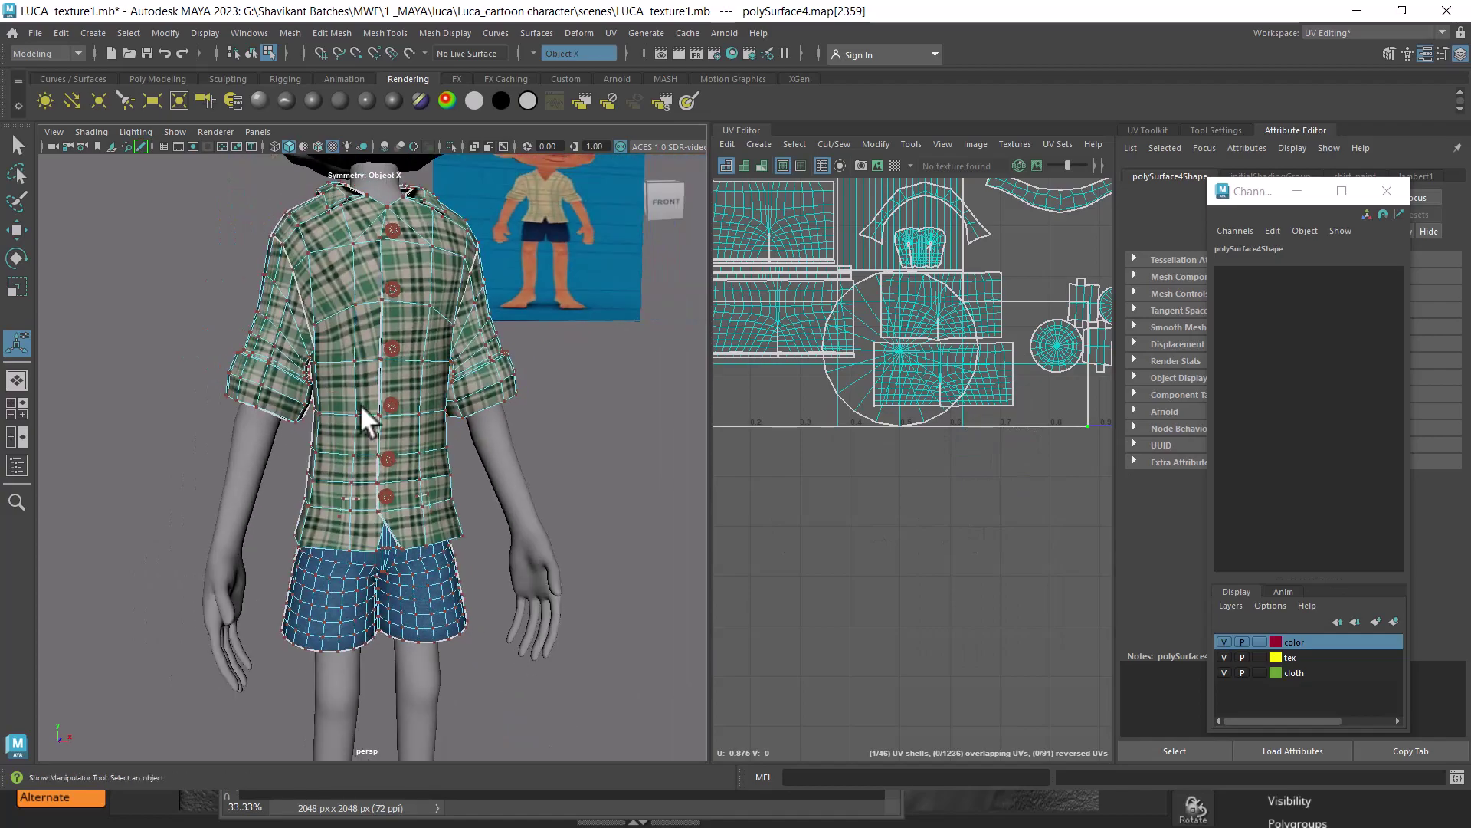
key("4")
left_click_drag(407, 390, 953, 414)
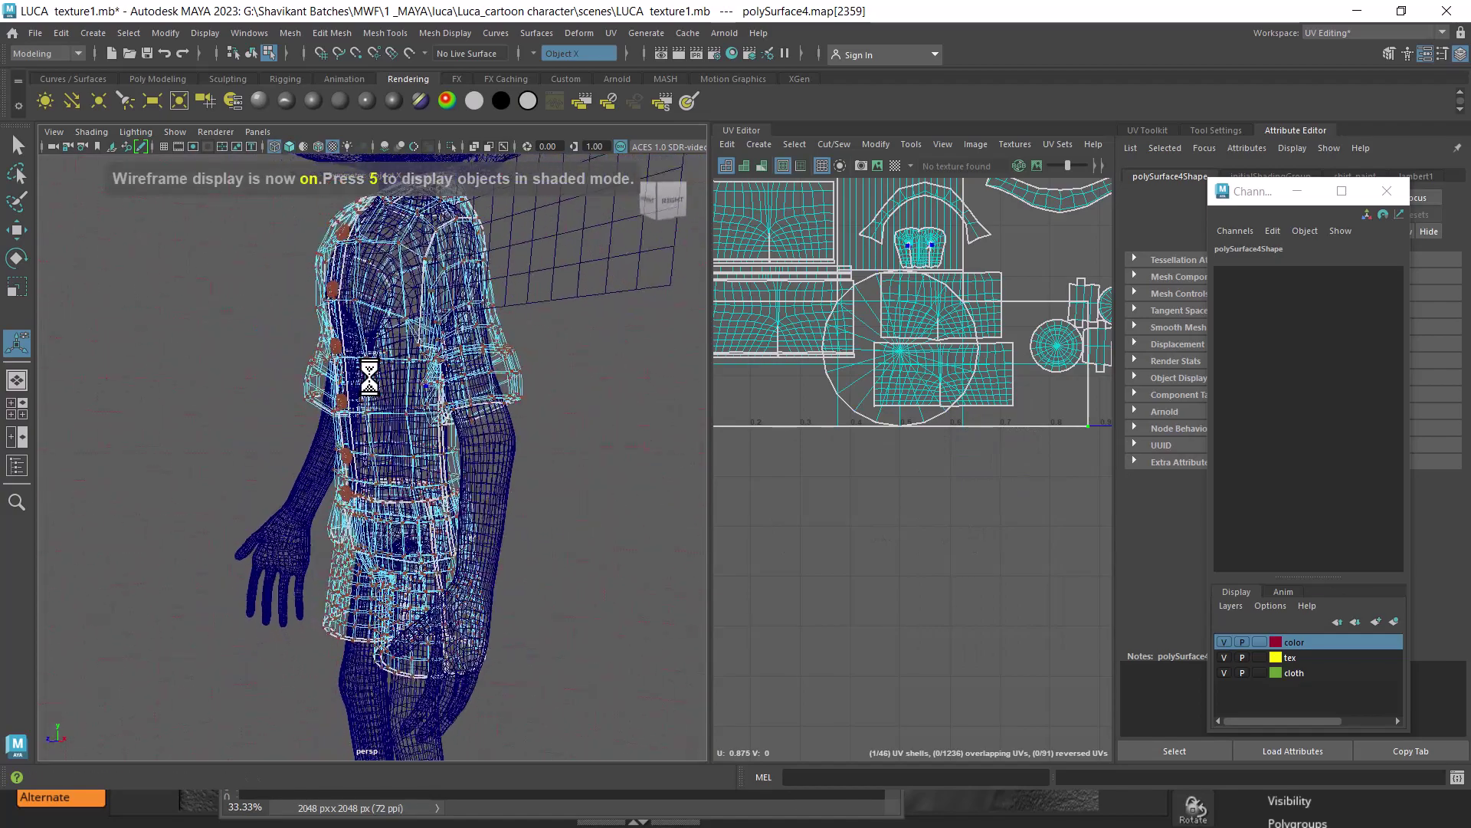
- Select the circular button shell's border and return the viewport to solid shading
double_click(924, 420)
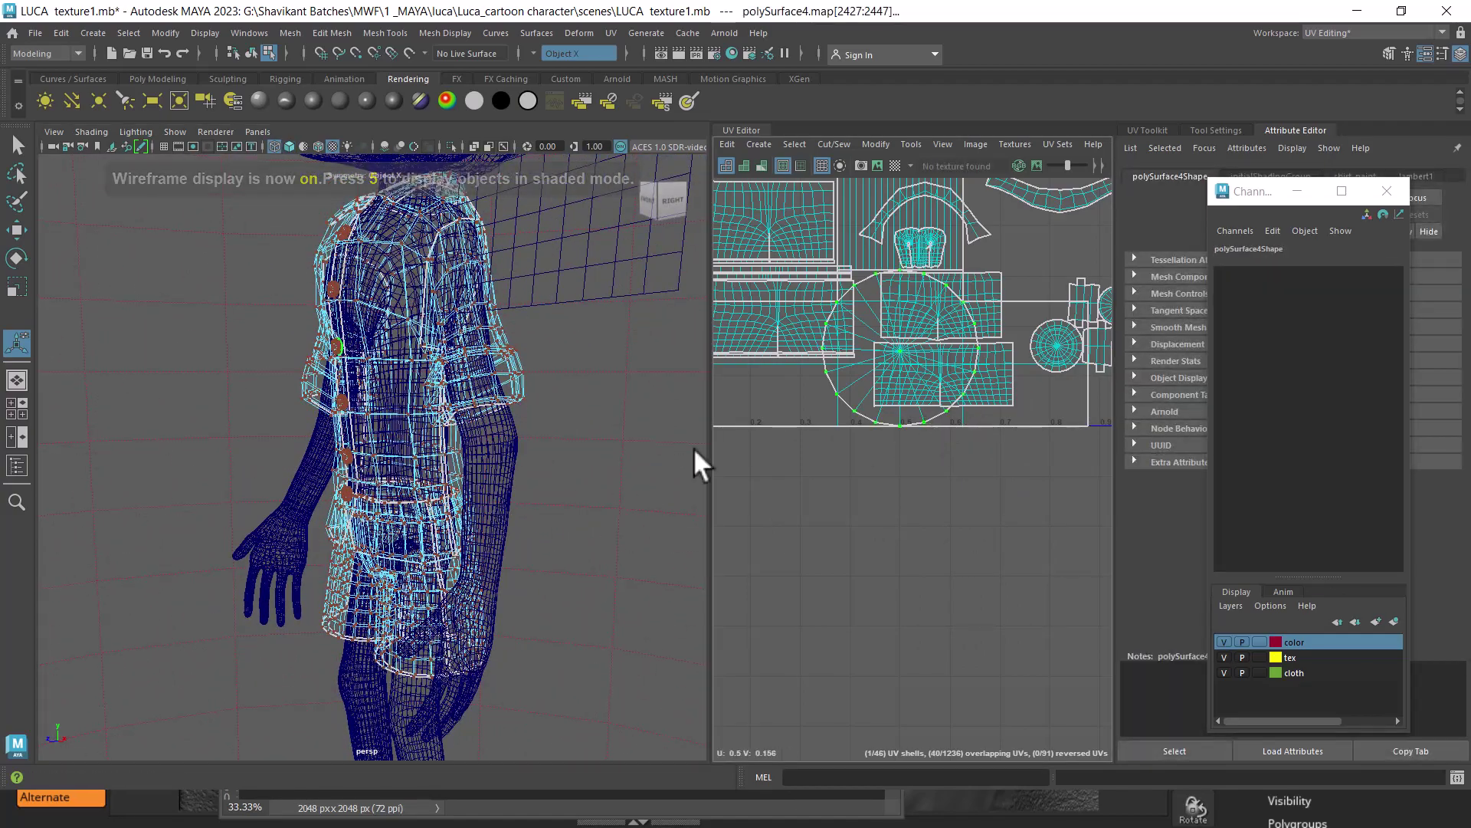
scroll(357, 425, "up", 3)
left_click_drag(357, 425, 493, 525)
scroll(559, 454, "up", 3)
scroll(542, 533, "up", 3)
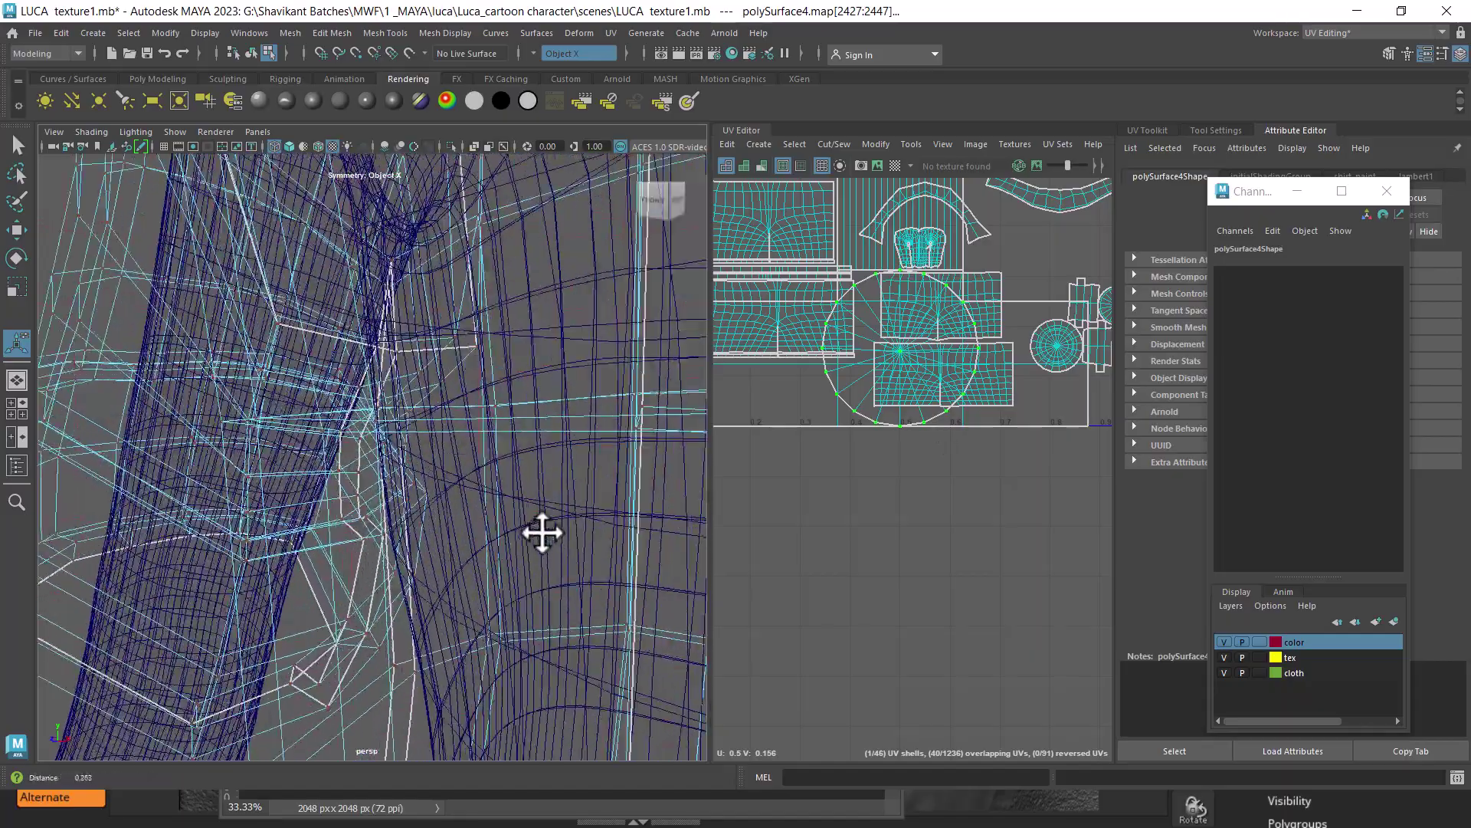
scroll(499, 506, "up", 3)
scroll(499, 502, "up", 3)
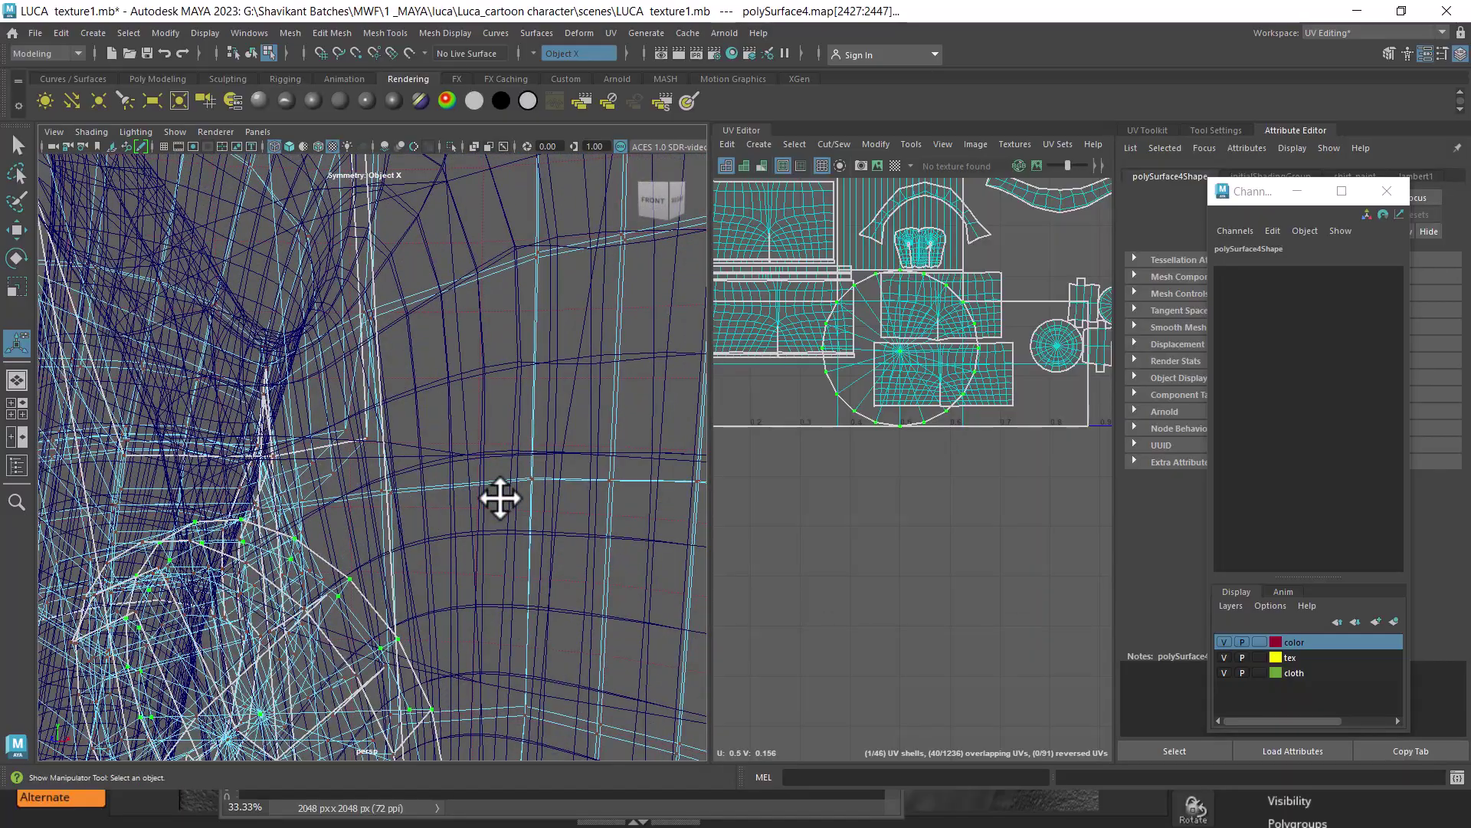
key("3")
key("4")
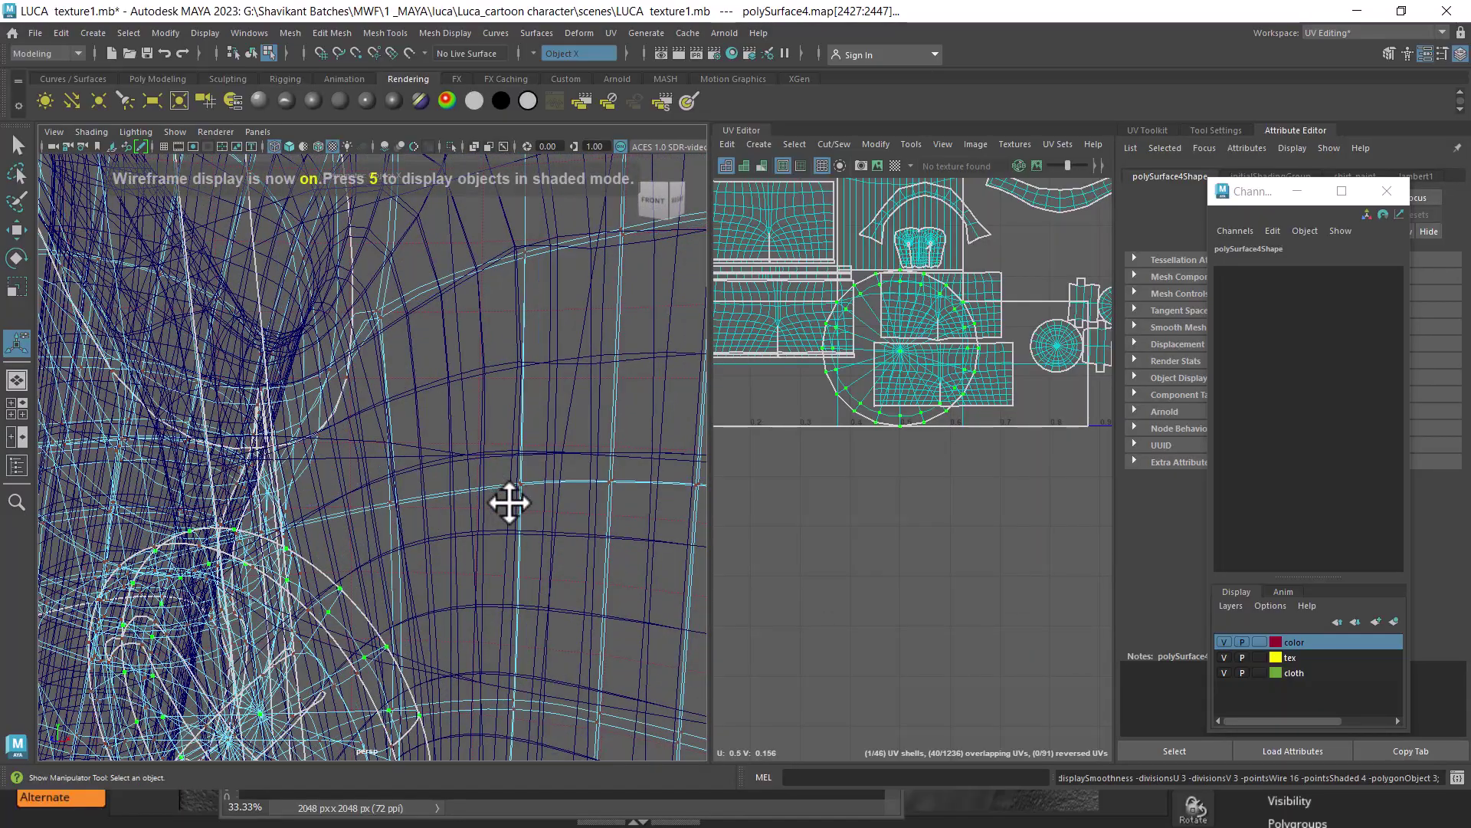
key("5")
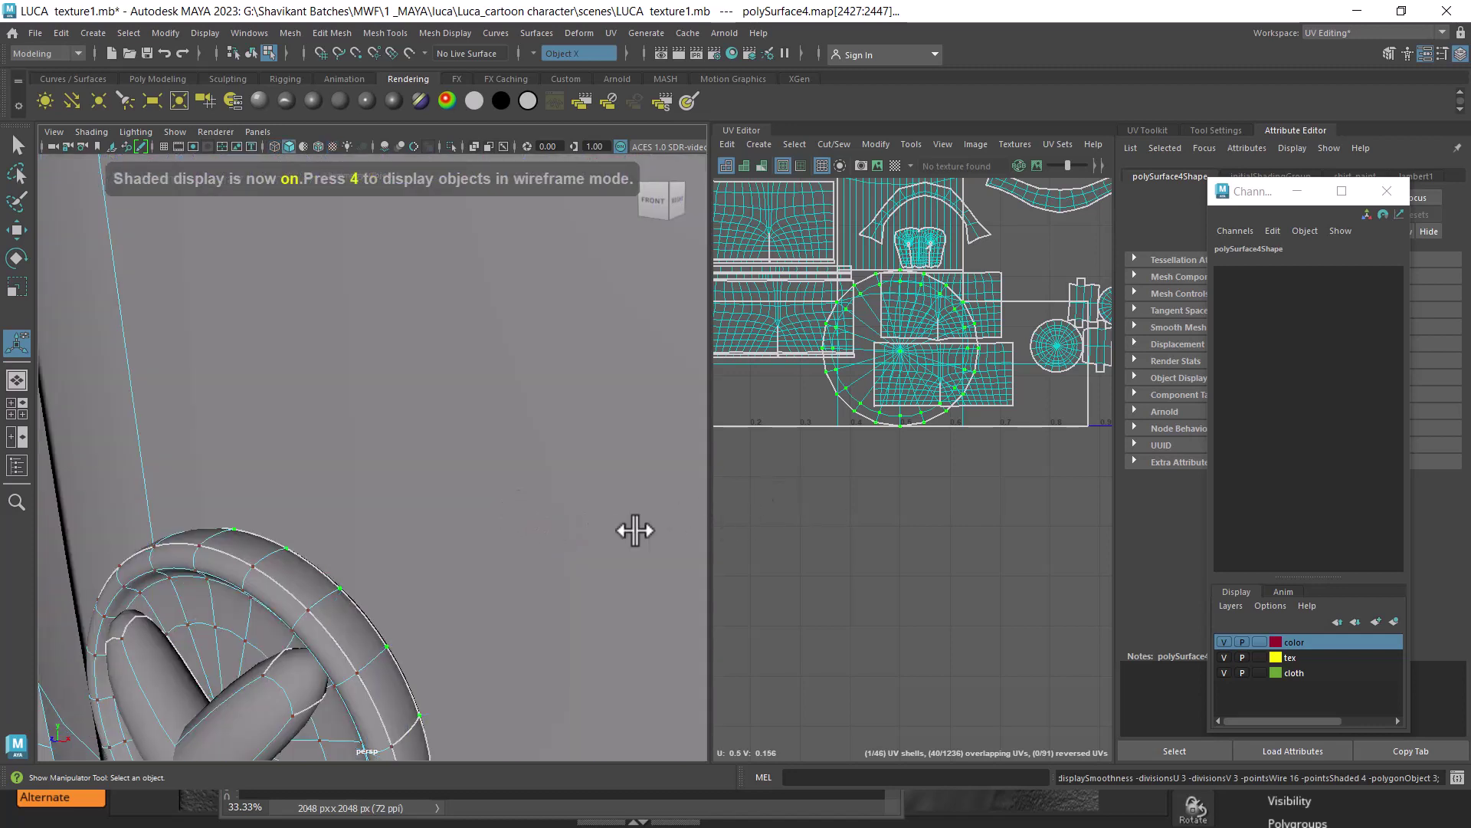
- Move the button UV shell downward, then undo the move
key("w")
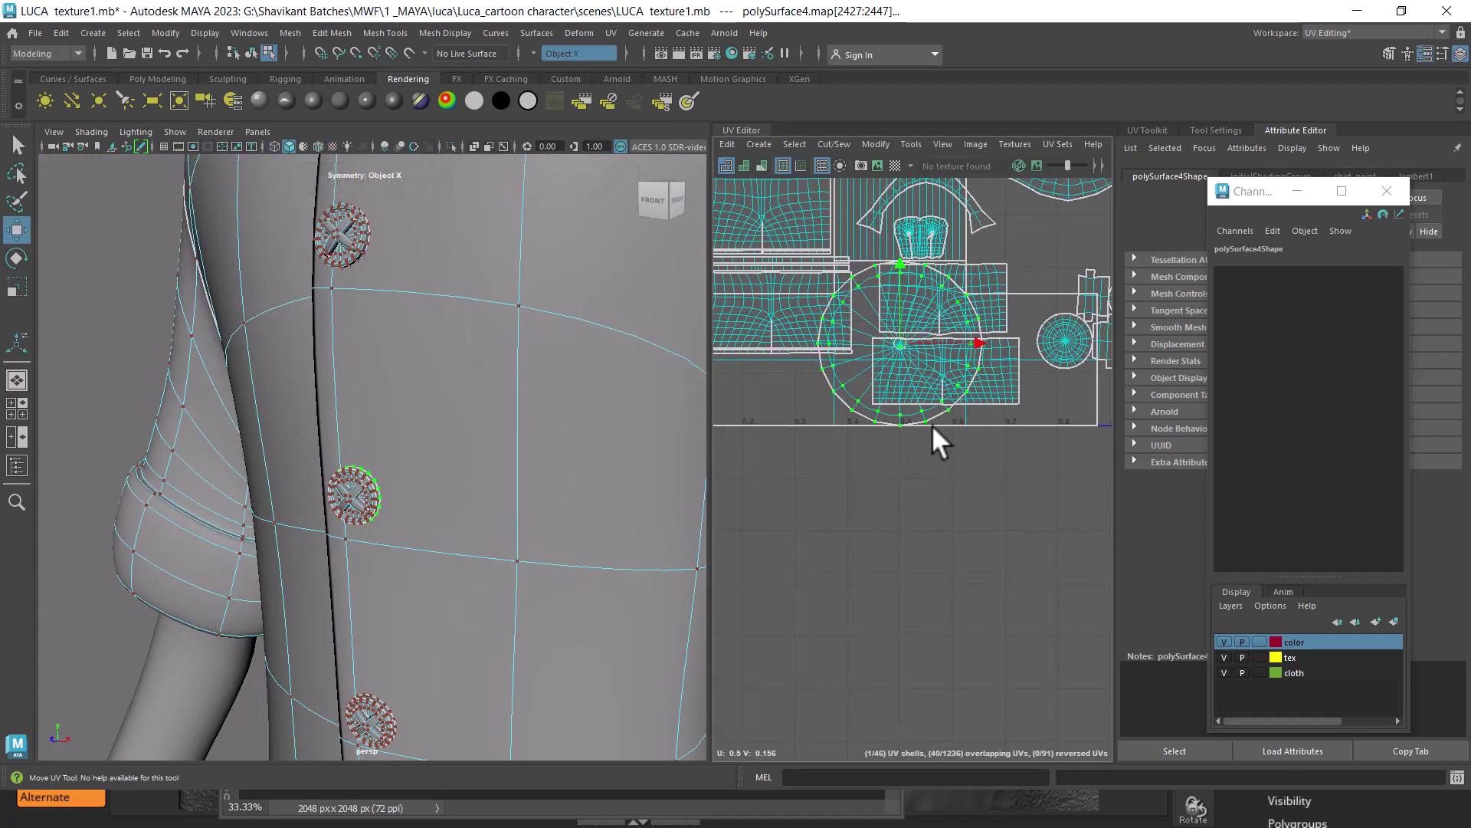
left_click_drag(904, 355, 924, 471)
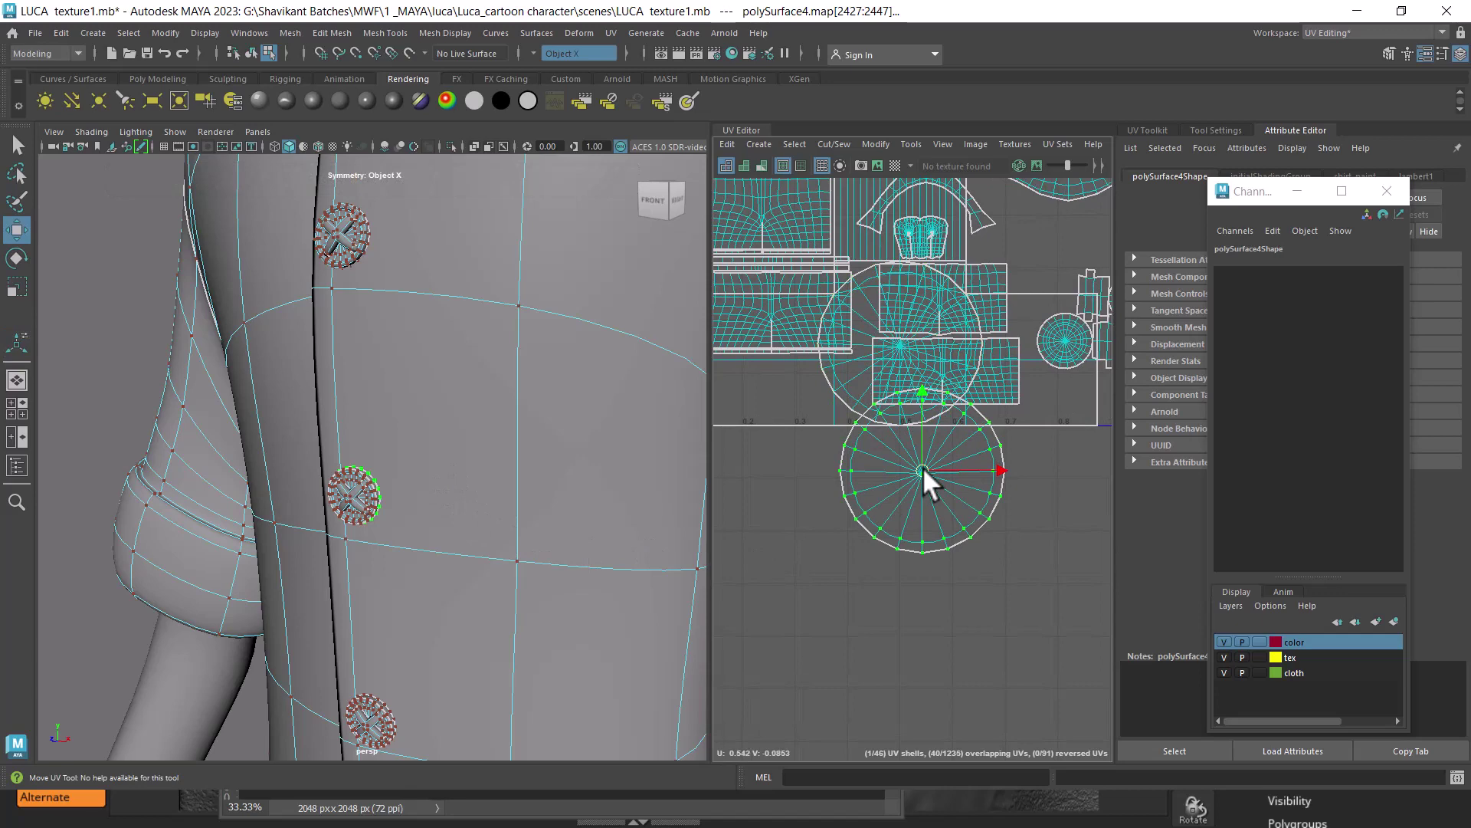
key("ctrl+z")
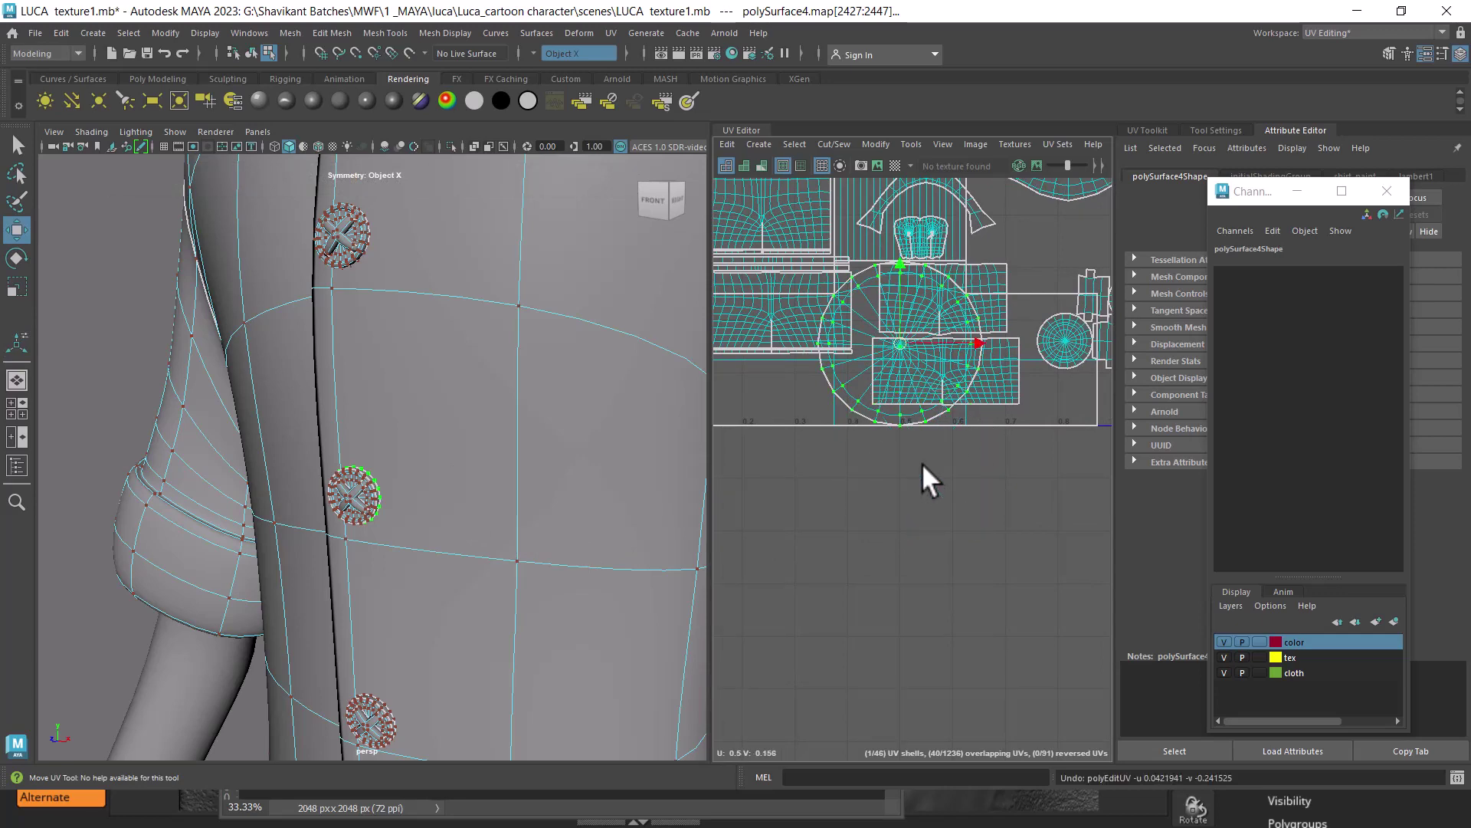
left_click_drag(374, 380, 427, 526)
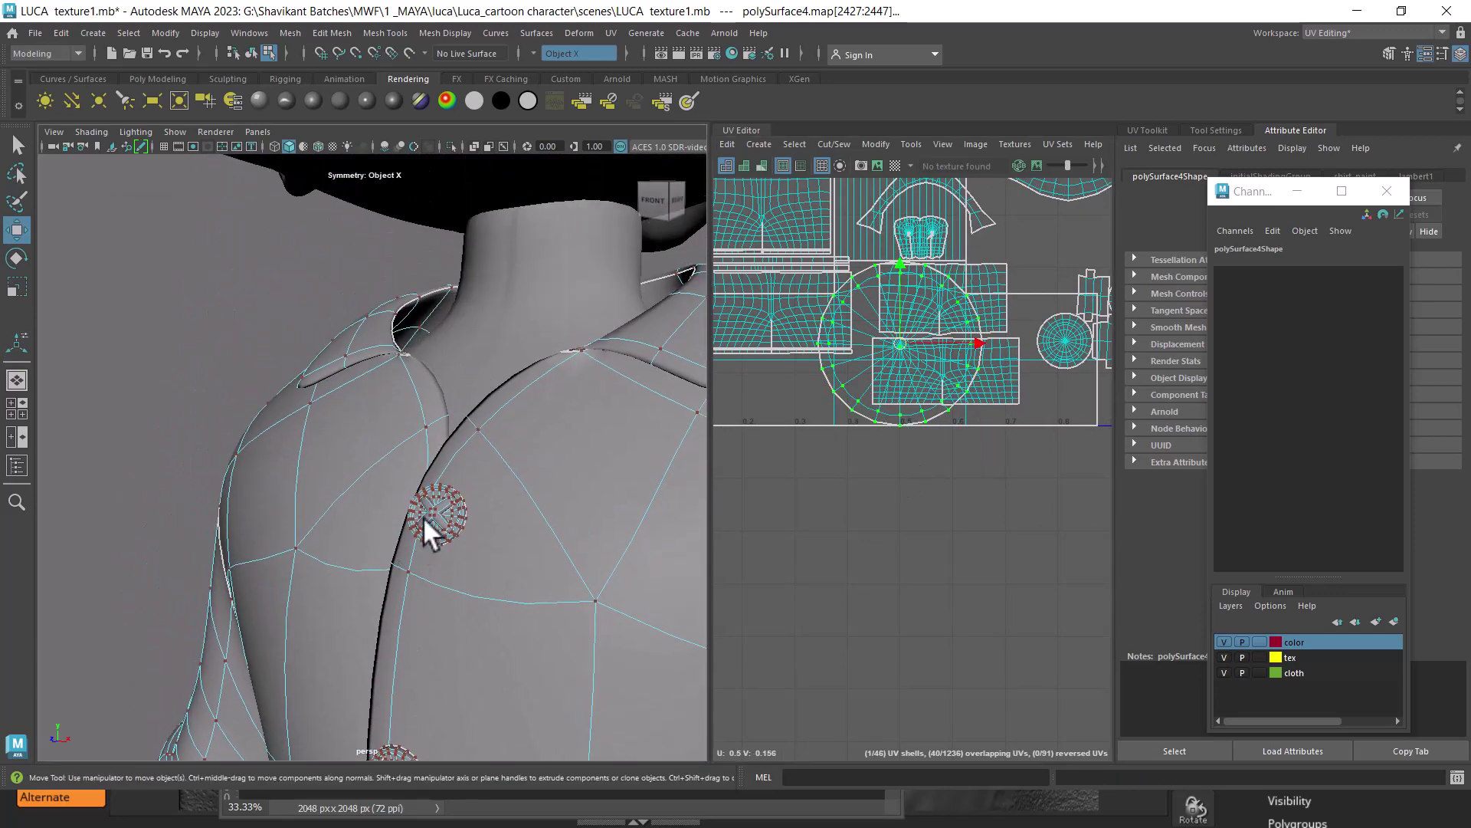
- Return to object mode, frame the shirt and separate it into individual pieces
right_click(443, 469)
key("F8")
key("f")
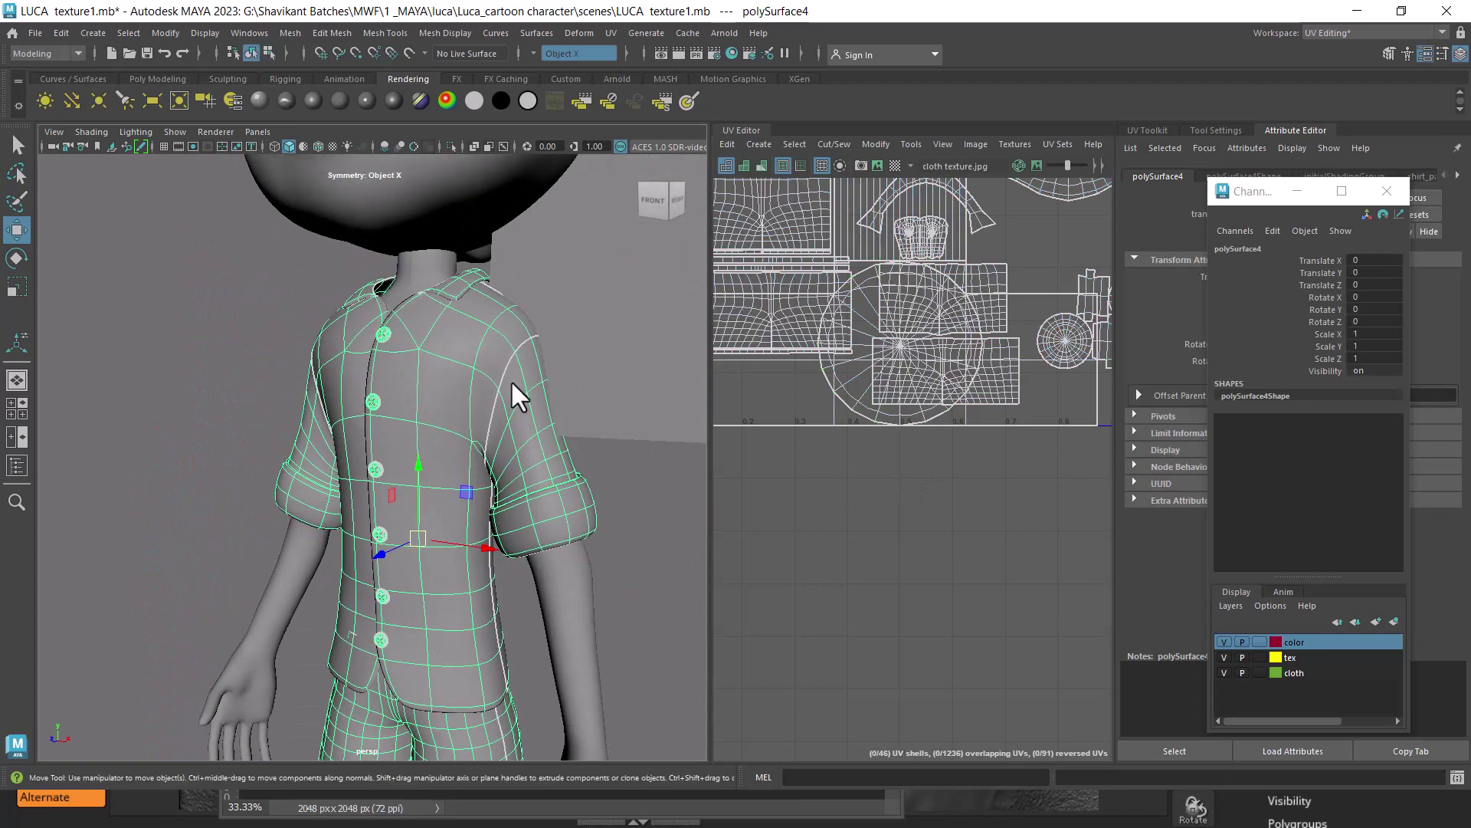
right_click(509, 365, "shift")
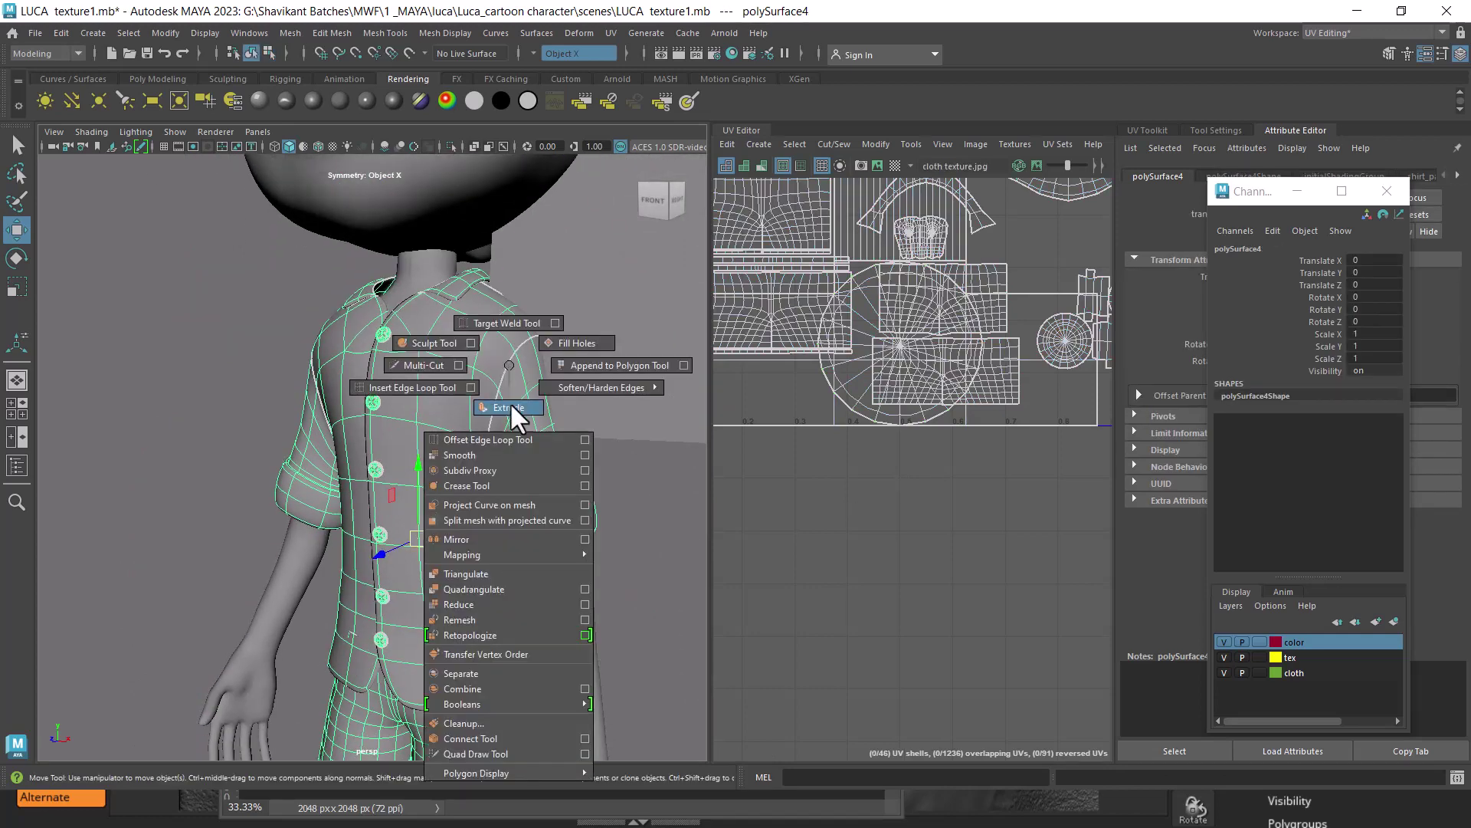
left_click(512, 671)
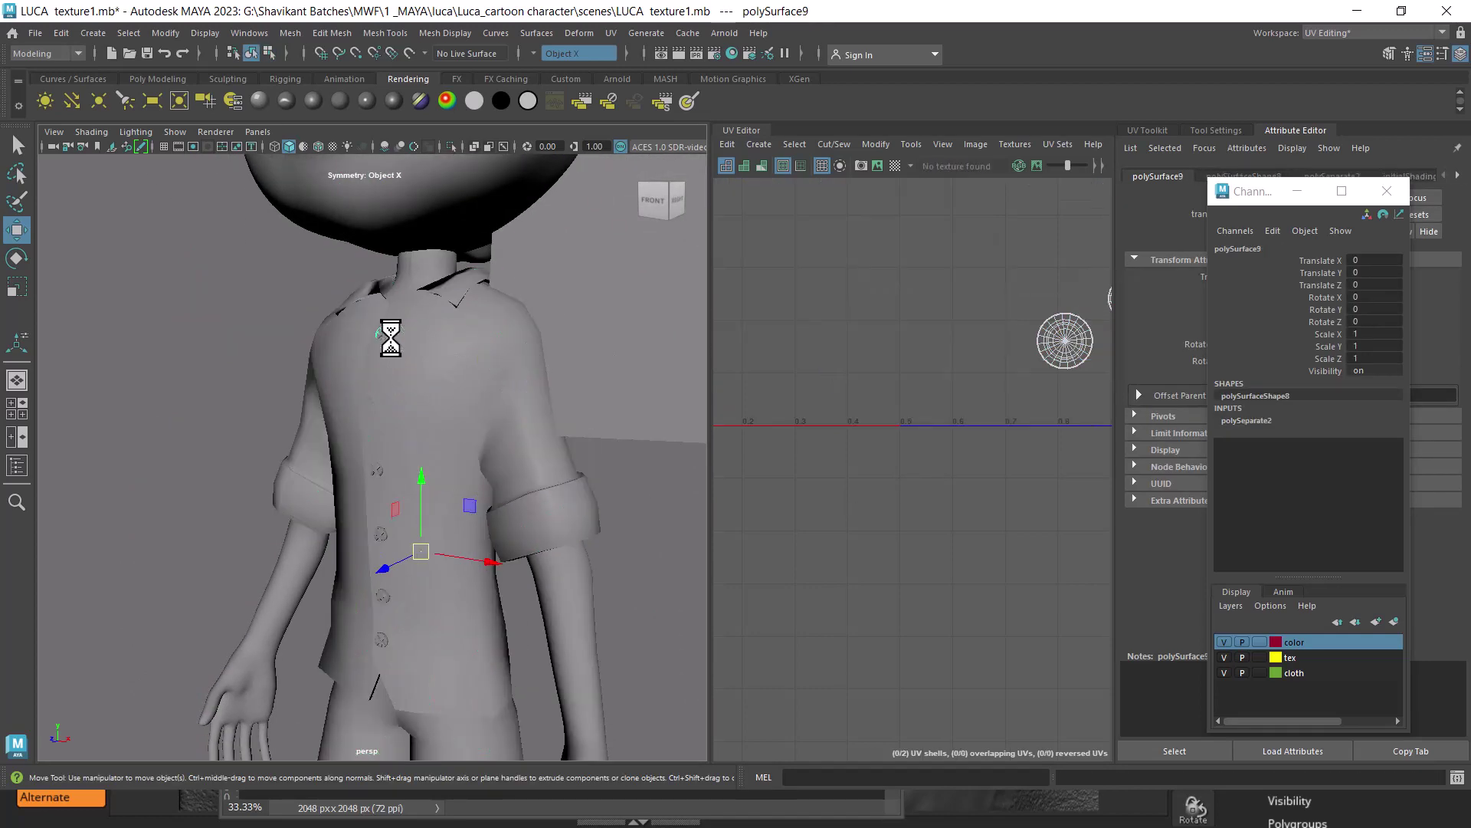
- Hide the plaid shirt body and frame the view on the shoulder buttons
left_click(483, 368)
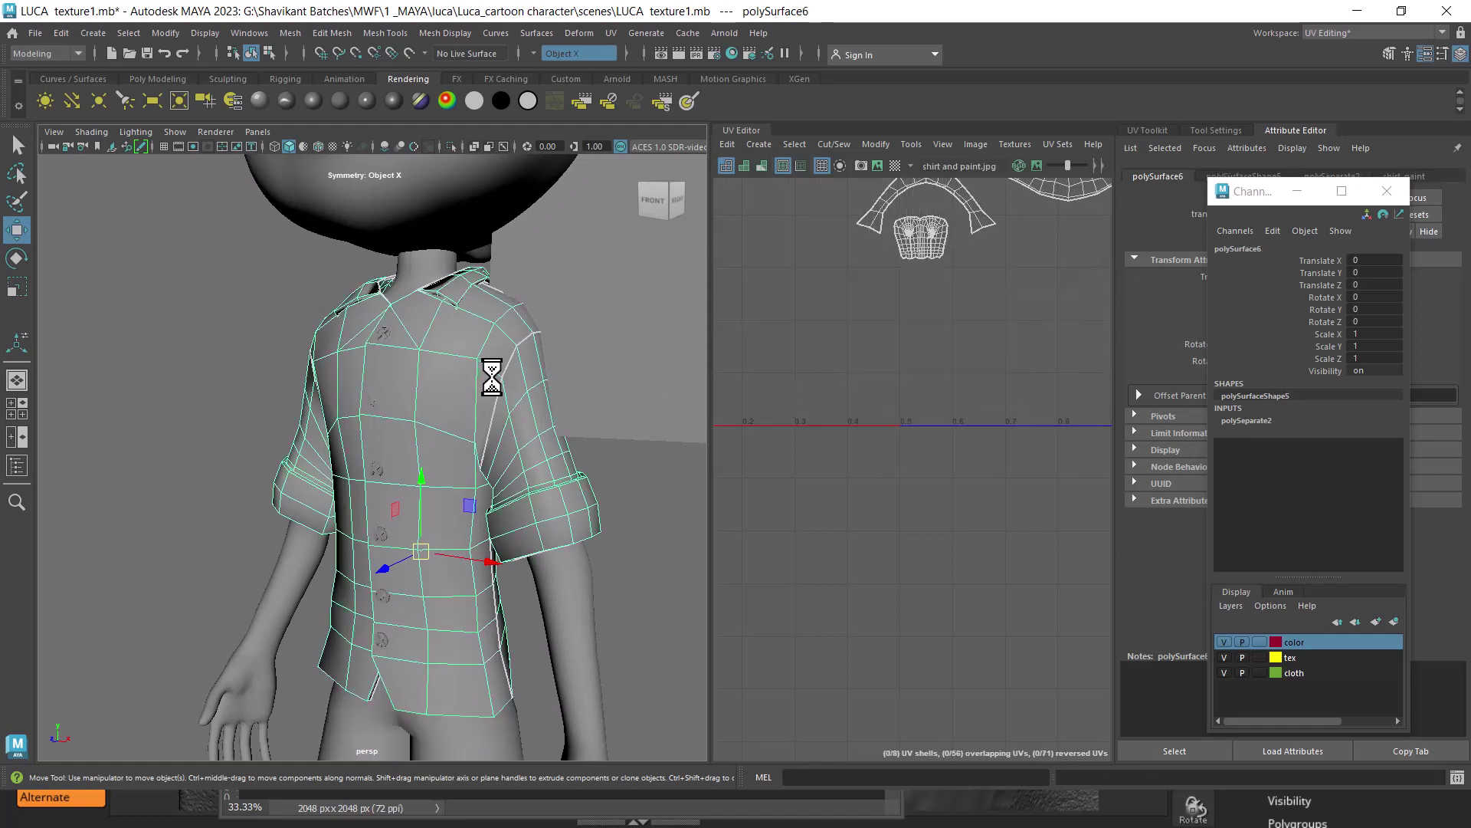
key("ctrl+h")
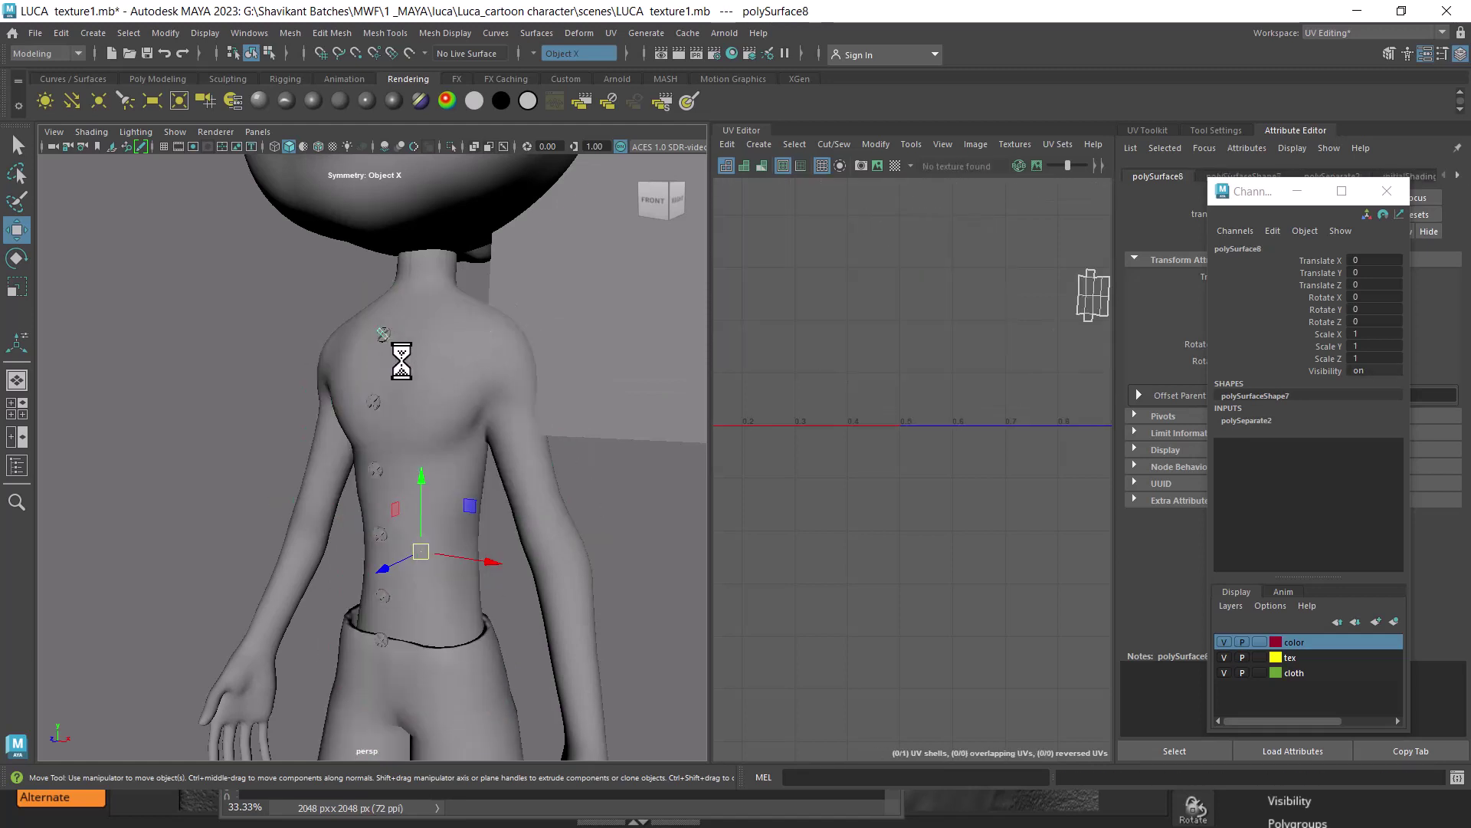
left_click(384, 338)
key("f")
left_click(379, 265)
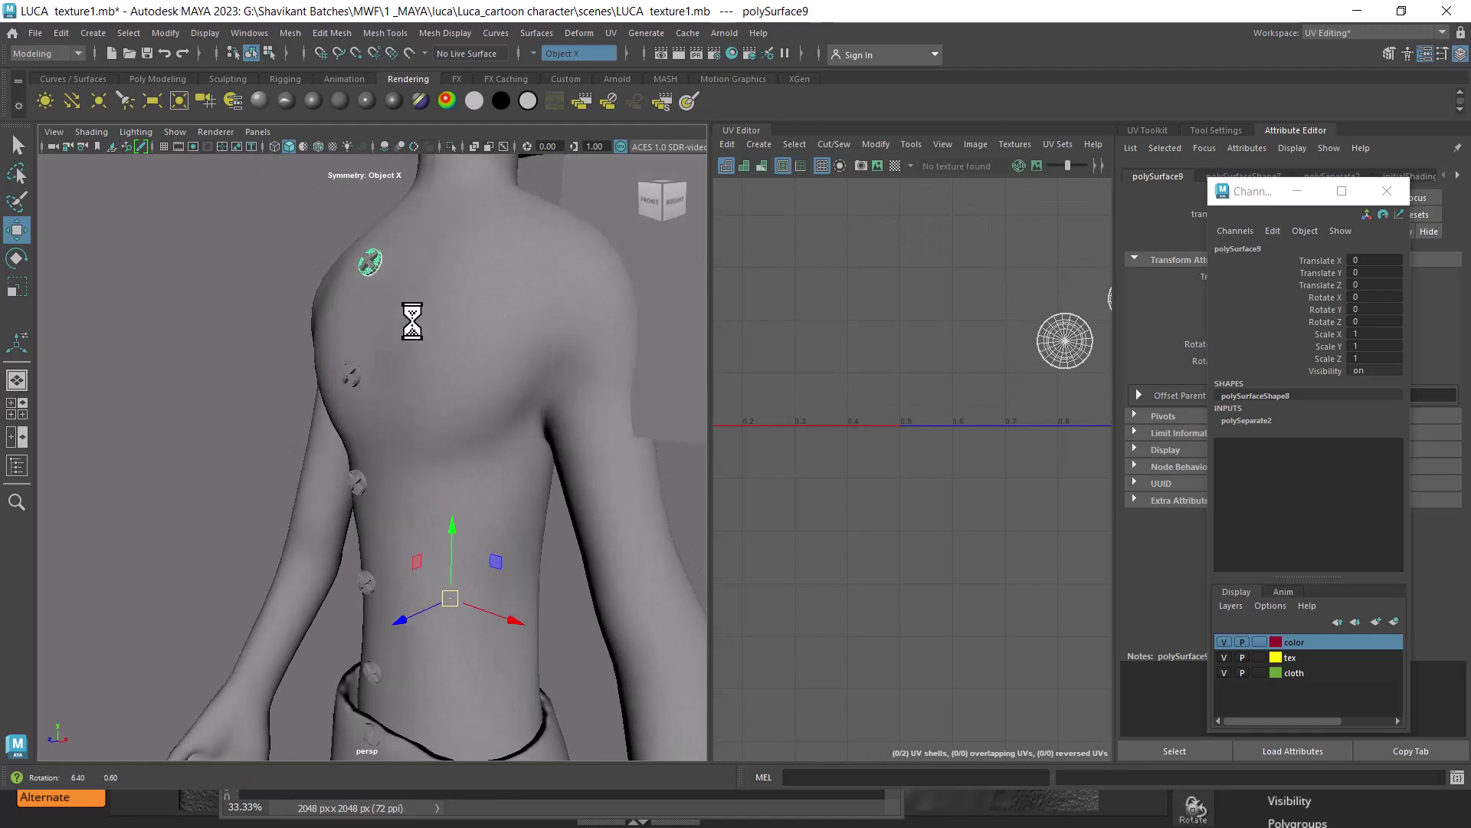
left_click_drag(410, 322, 660, 450)
key("f")
scroll(414, 337, "up", 3)
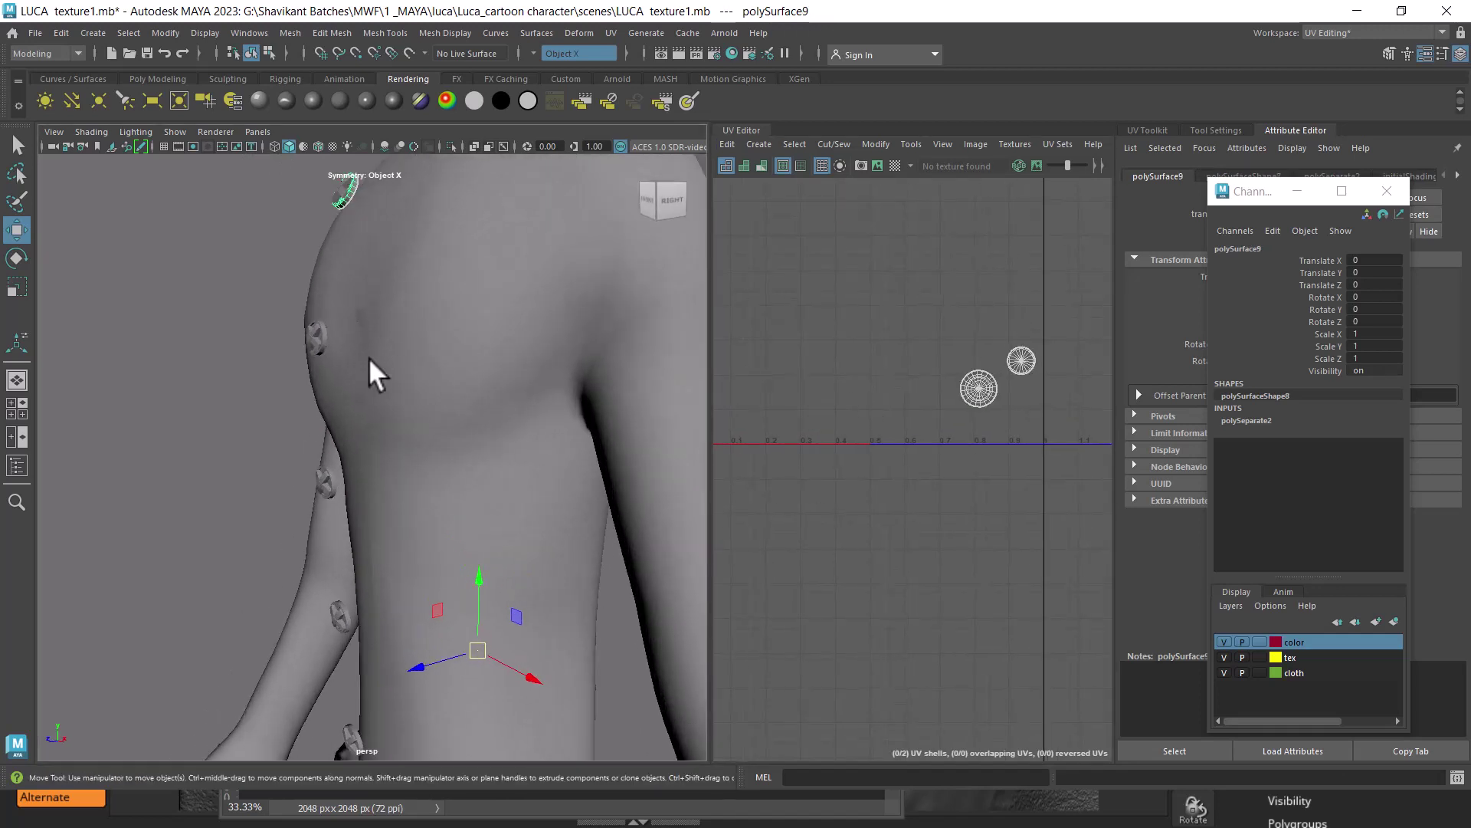
- Hide the torso body group and the LUCA_RETOP body group to isolate the buttons
left_click(327, 374, "shift")
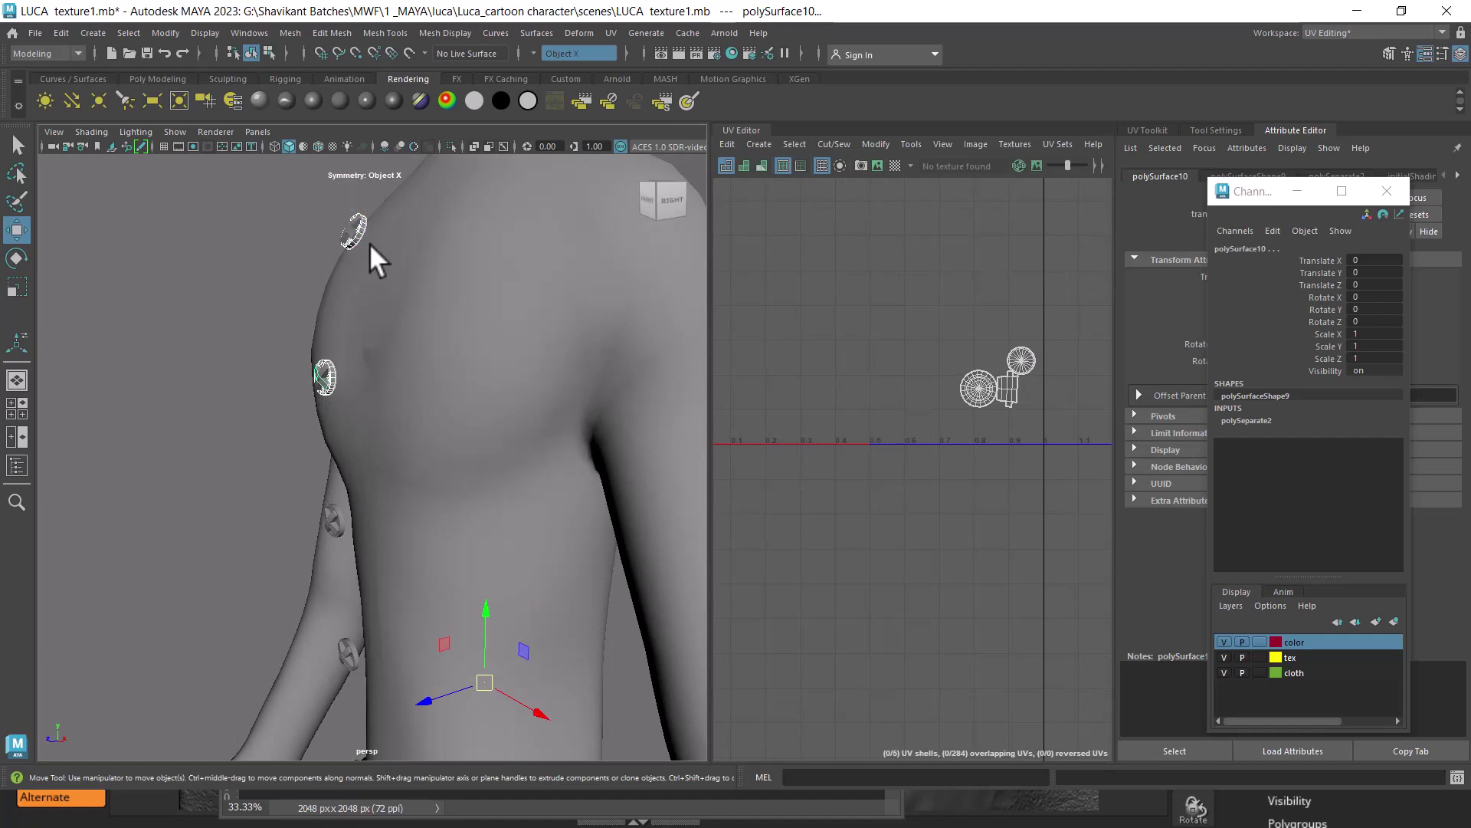
left_click(424, 339)
left_click(470, 345)
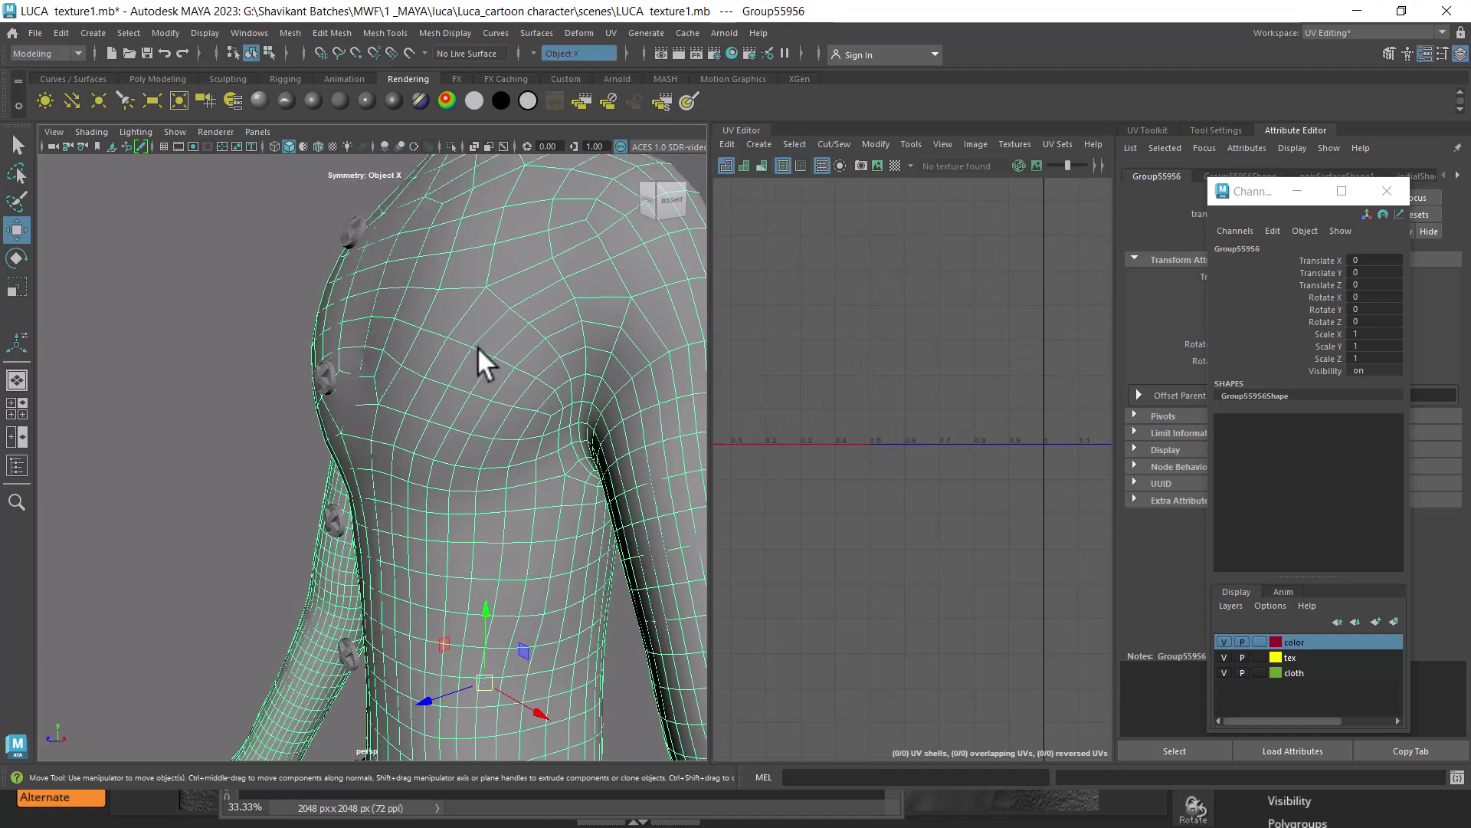
key("h")
left_click(437, 295)
key("h")
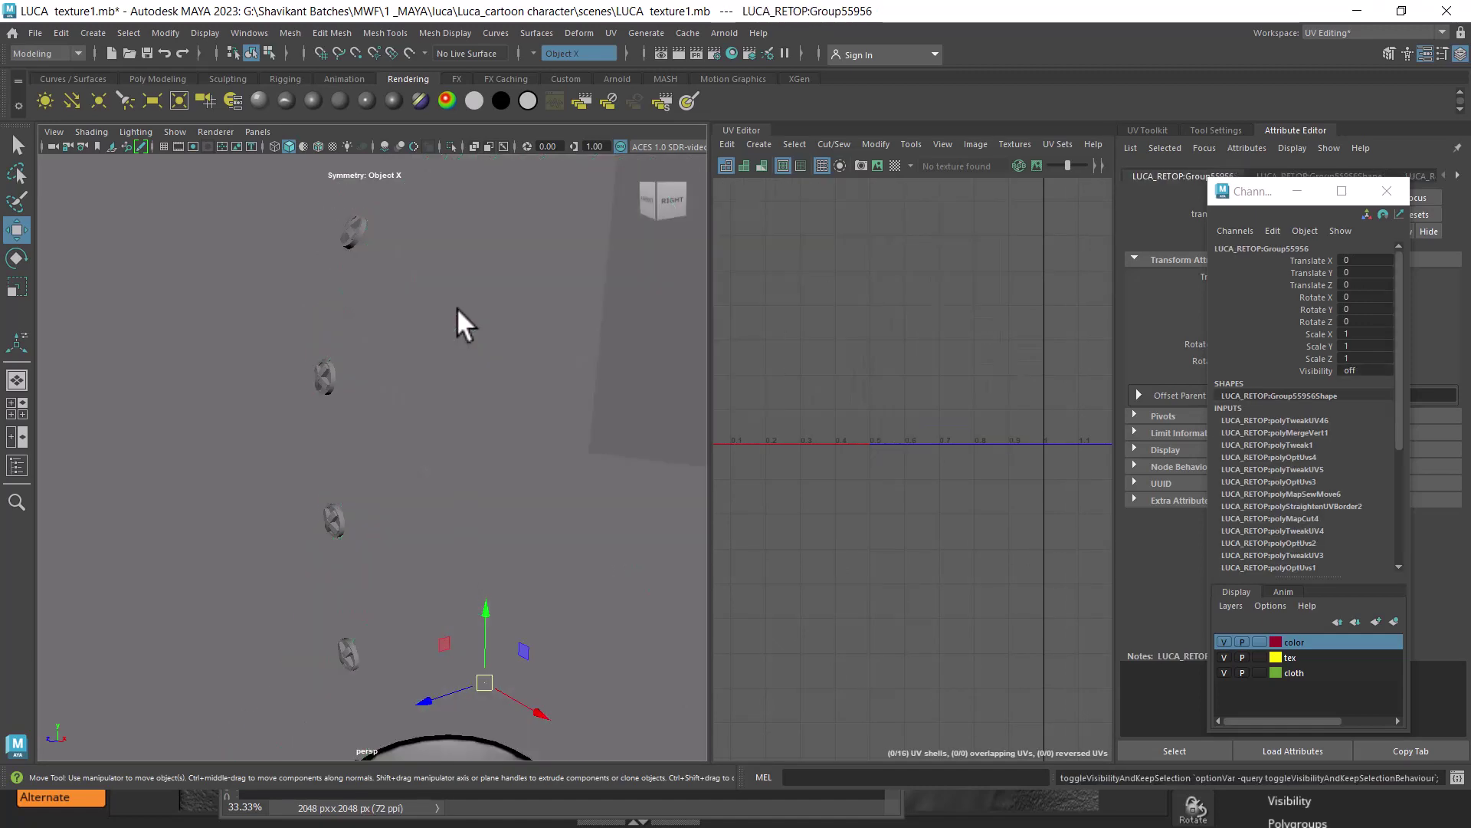
- Select the ring pieces of the first button, including the middle ring
left_click(351, 230)
left_click(325, 377, "shift")
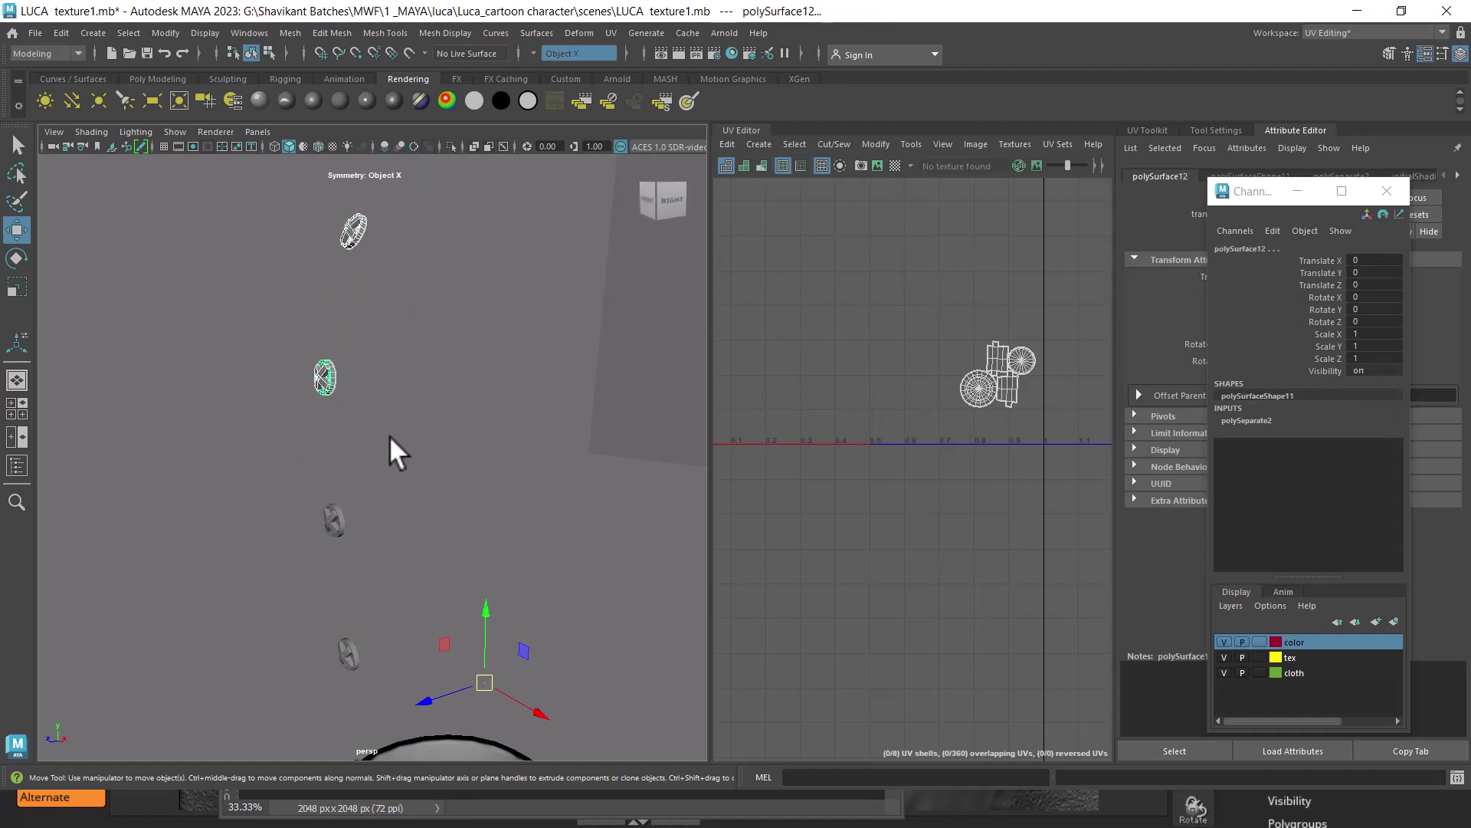
left_click_drag(390, 451, 434, 366)
left_click(403, 471)
left_click(380, 401)
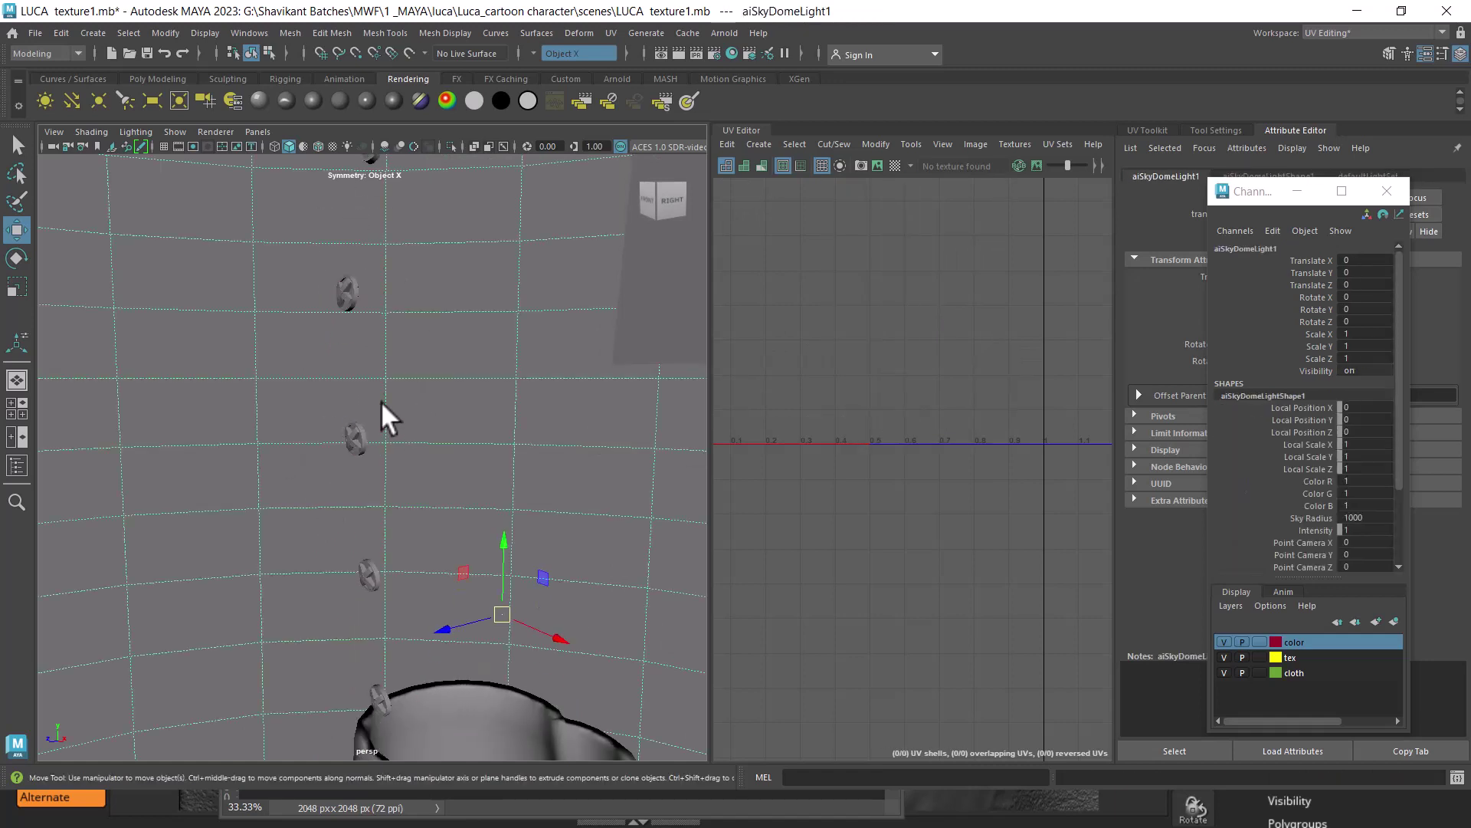
left_click(354, 440)
scroll(361, 468, "up", 2)
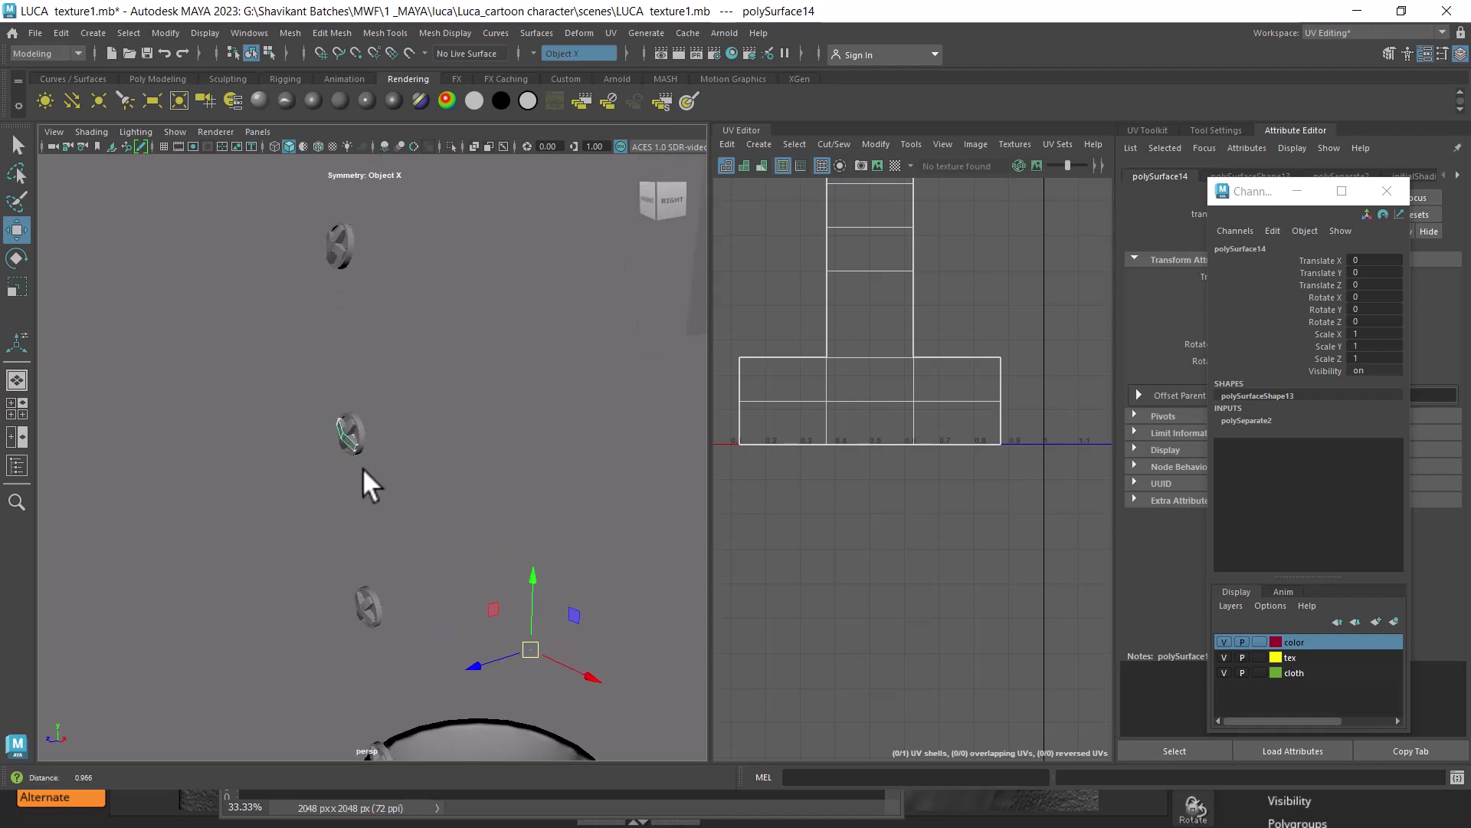
scroll(356, 433, "up", 1)
left_click(357, 431)
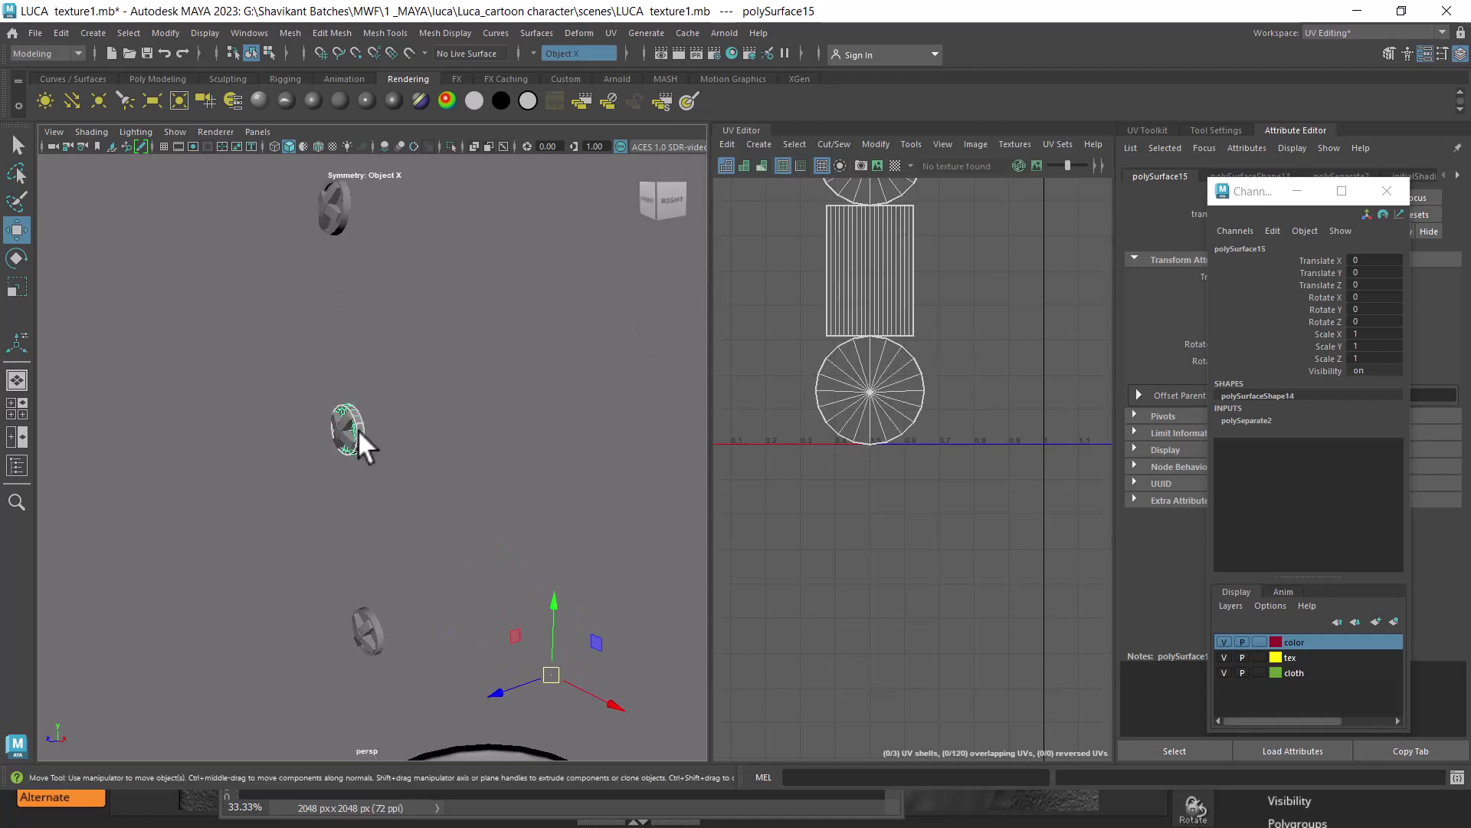
scroll(377, 476, "up", 1)
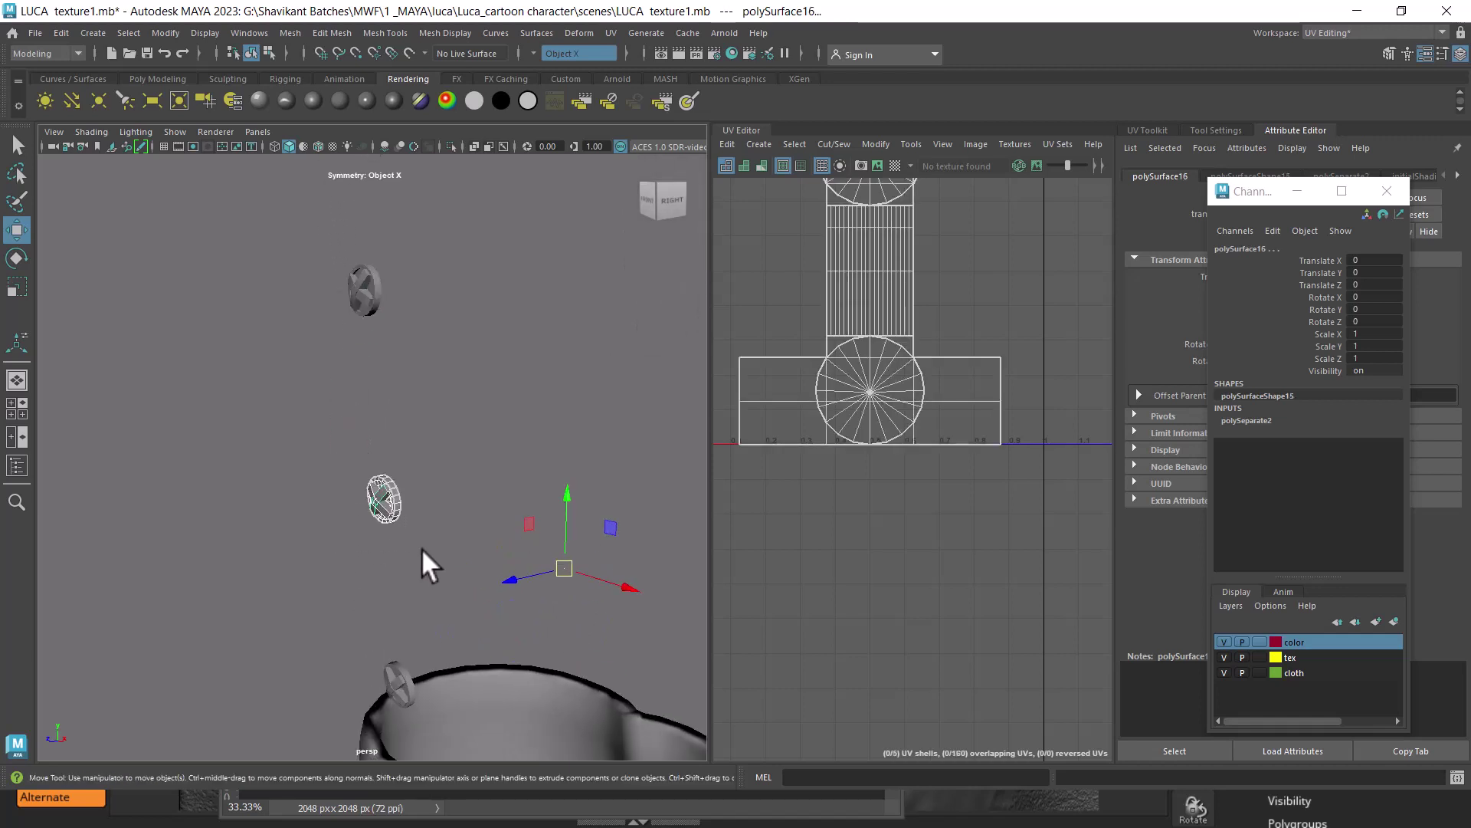
- Add the lower ring and small ring pieces, then Combine them into one button mesh
left_click_drag(421, 545, 365, 412)
left_click(395, 438)
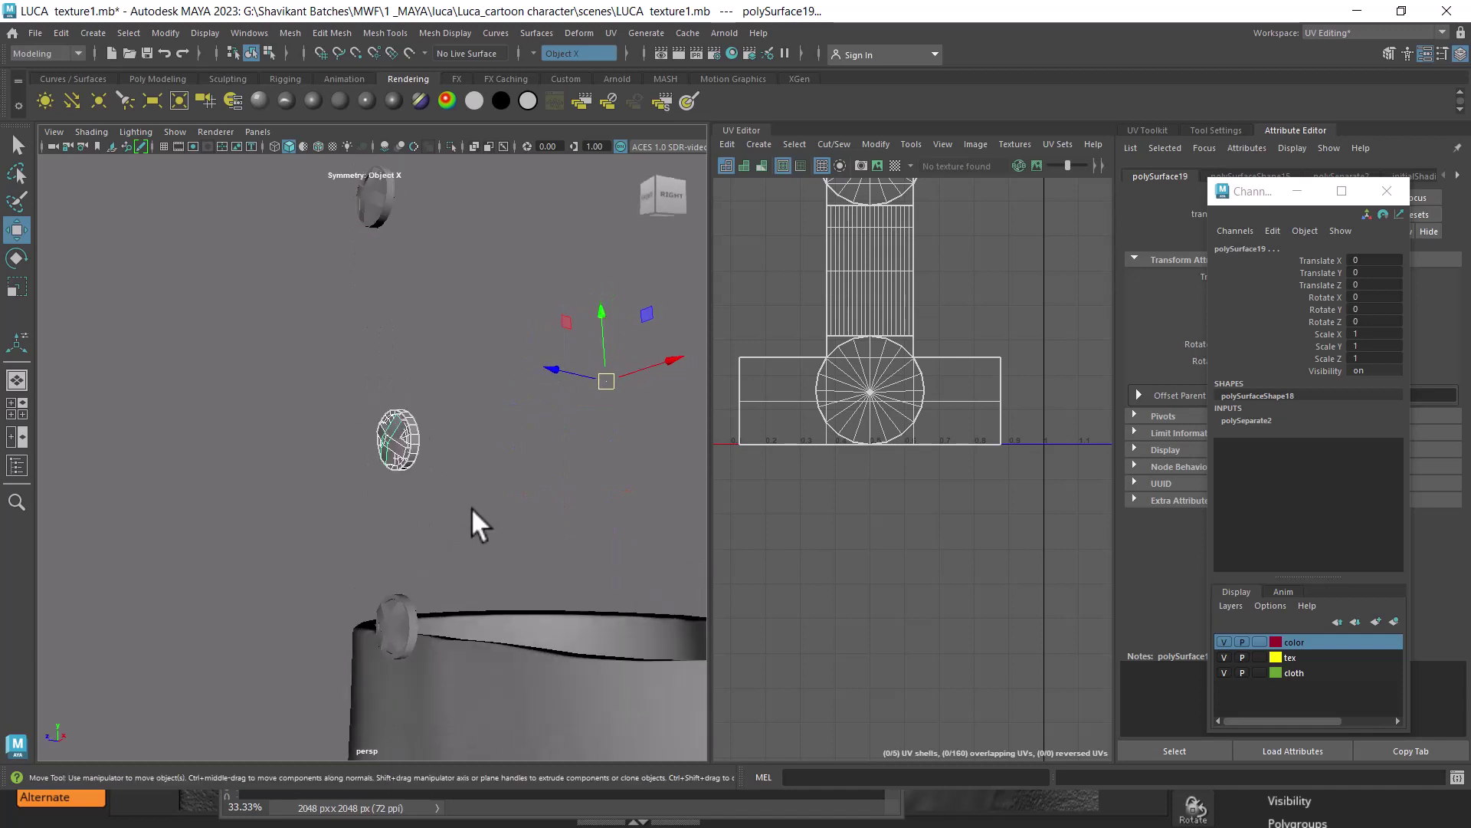
mouse_move(450, 503)
left_mouse_down()
mouse_move(411, 484)
mouse_move(348, 503)
left_mouse_up()
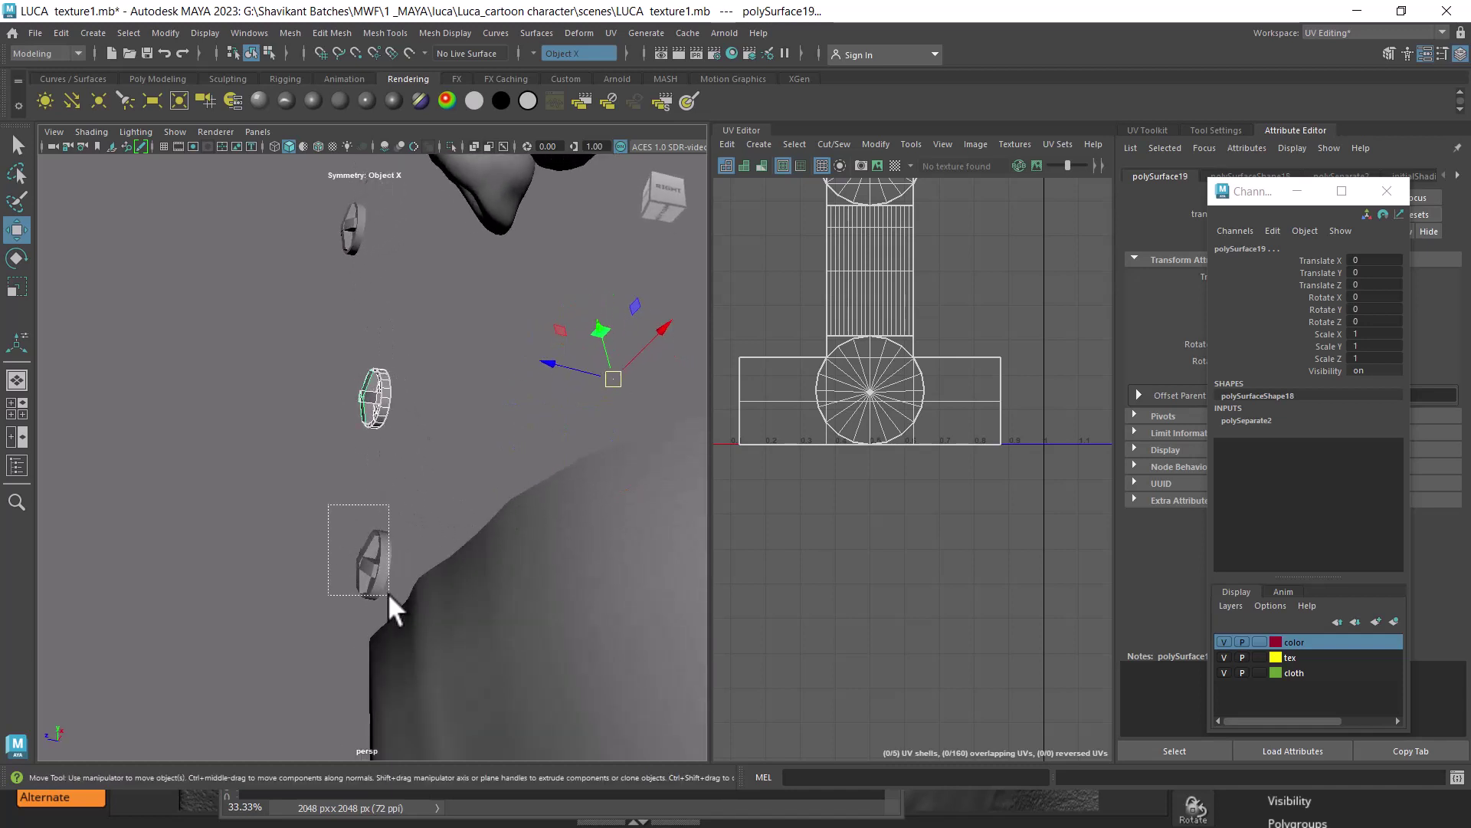
mouse_move(389, 594)
left_mouse_down()
mouse_move(402, 596)
mouse_move(357, 498)
mouse_move(415, 481)
mouse_move(392, 512)
left_mouse_up()
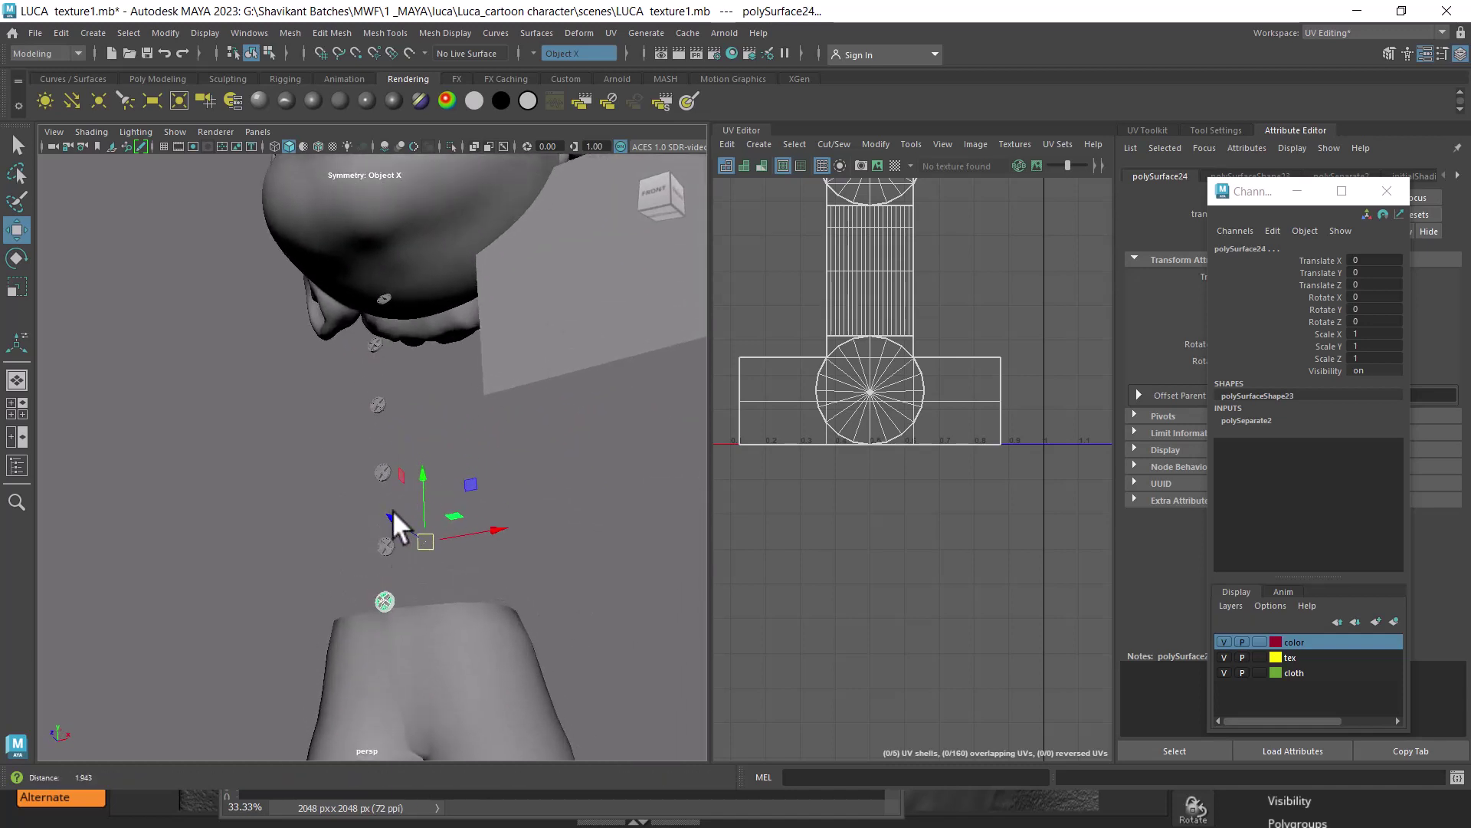
left_click(380, 404)
mouse_move(431, 398)
left_mouse_down()
mouse_move(440, 442)
mouse_move(403, 476)
mouse_move(360, 319)
left_mouse_up()
left_click(377, 392)
left_click(371, 316)
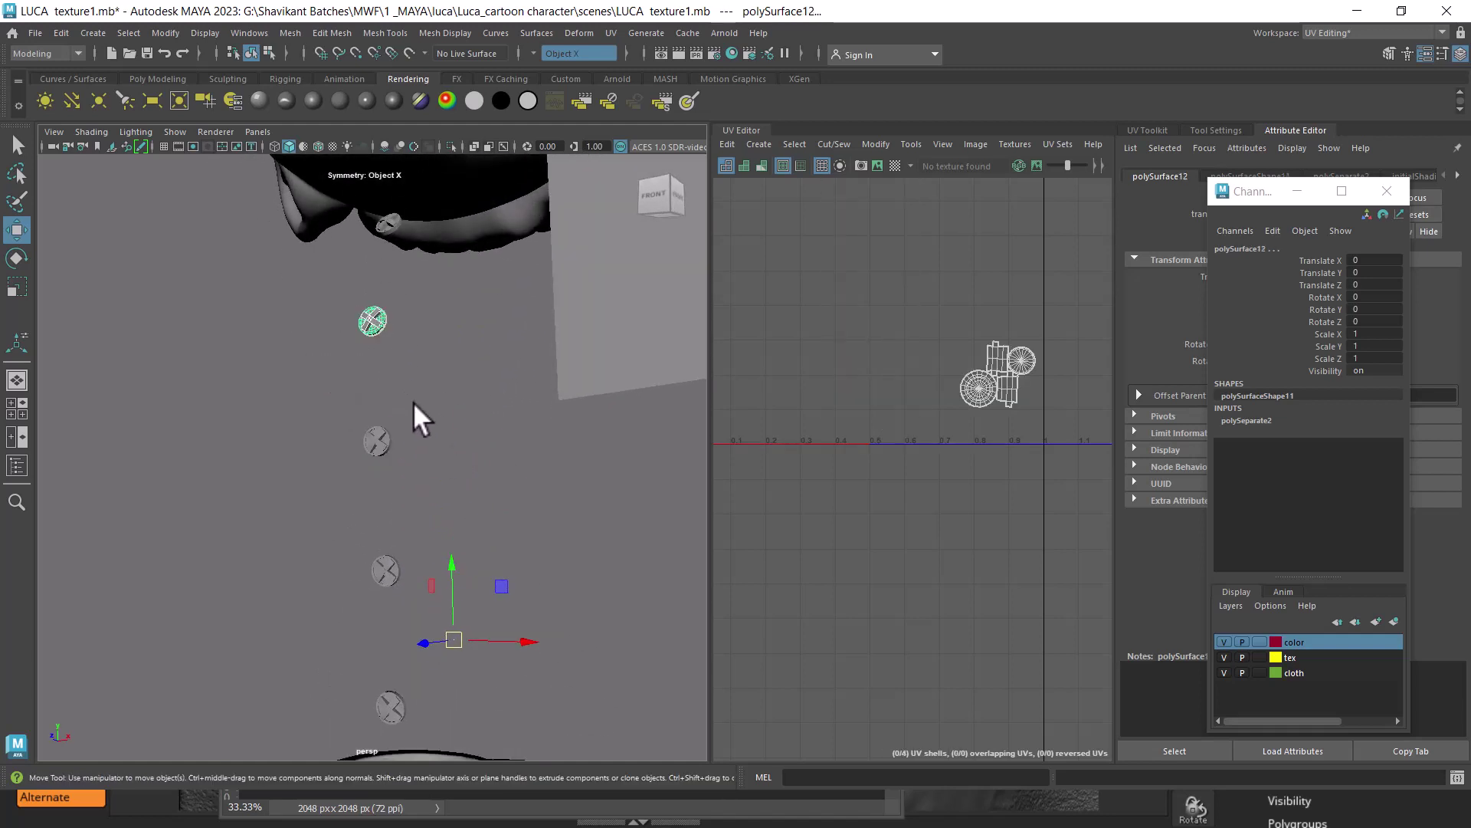
right_click(411, 300, "shift")
left_click(392, 624)
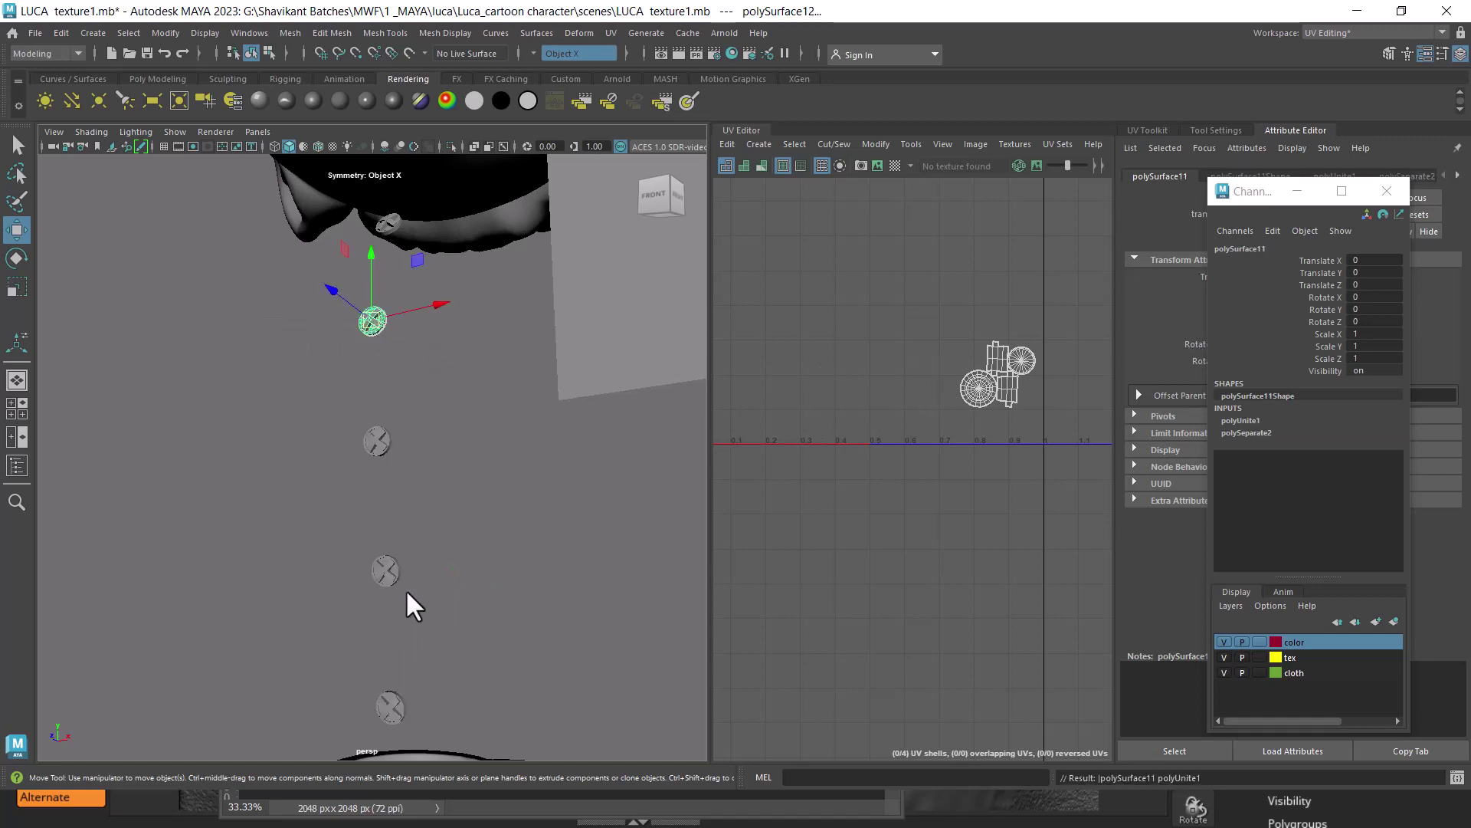
- Select the upper and lower disc-shaped buttons, ending on the UV source button
left_click(375, 440)
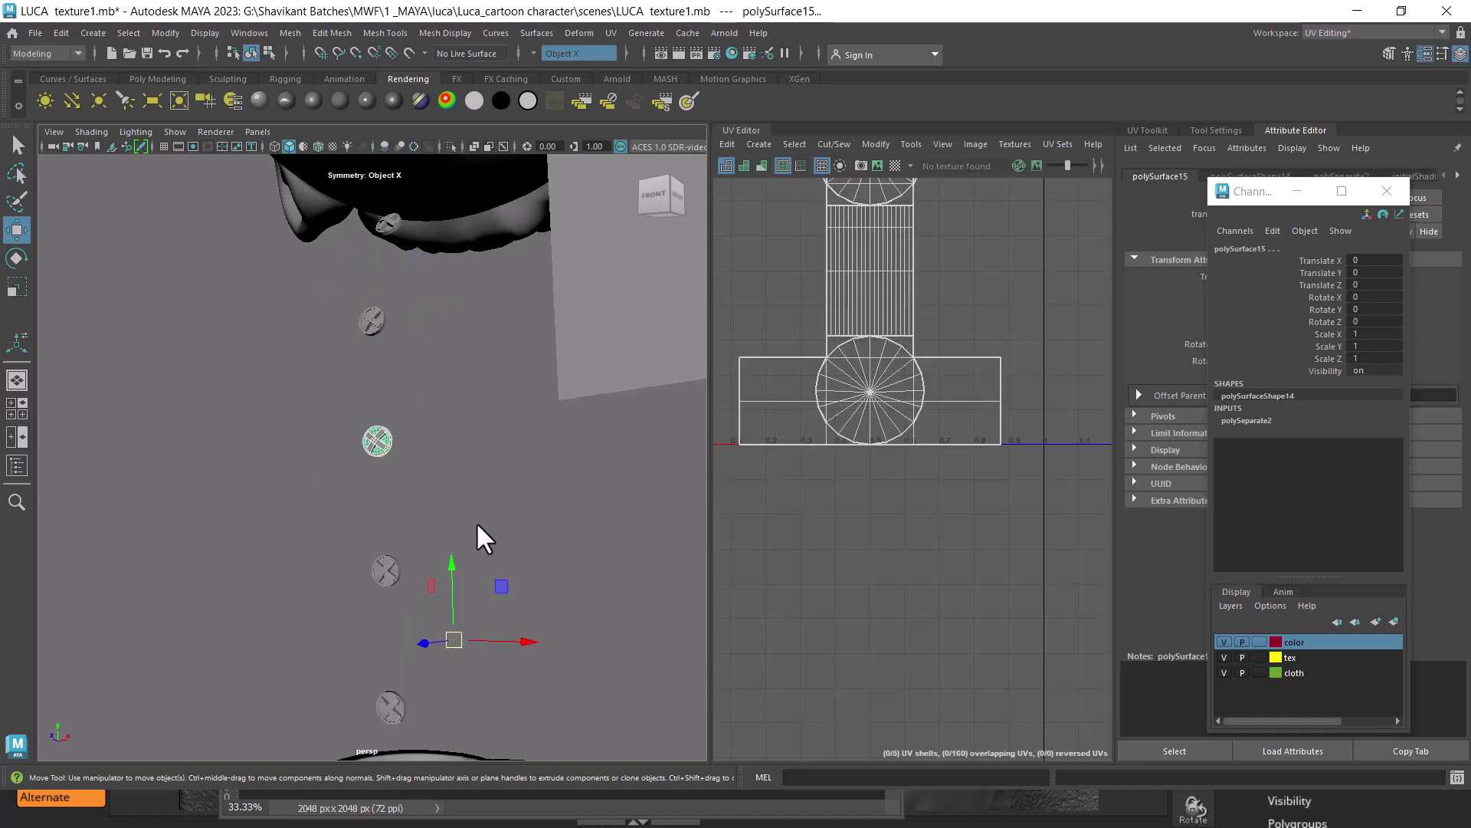
left_click_drag(394, 608, 430, 447, "alt")
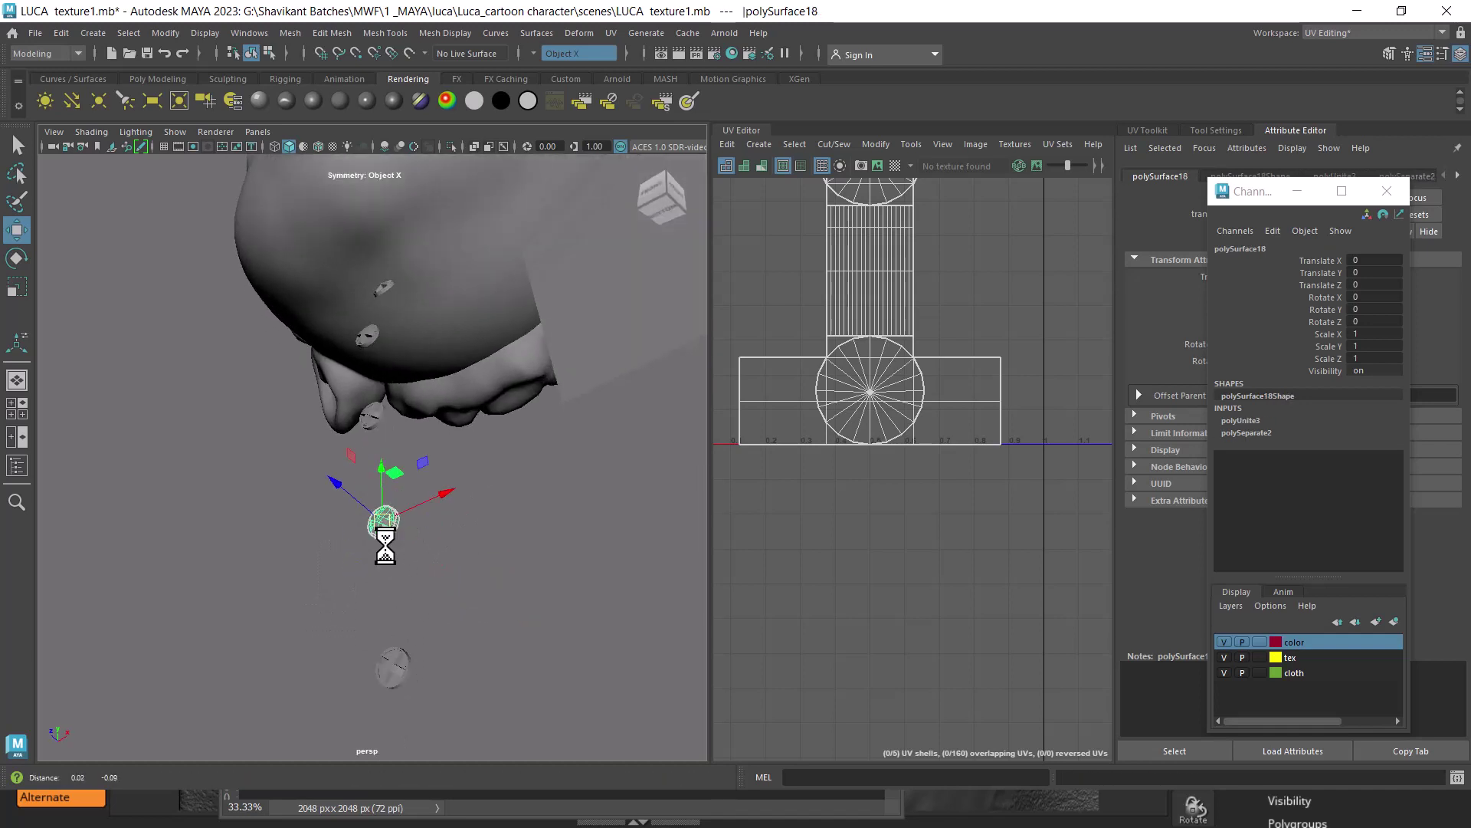
left_click(360, 499)
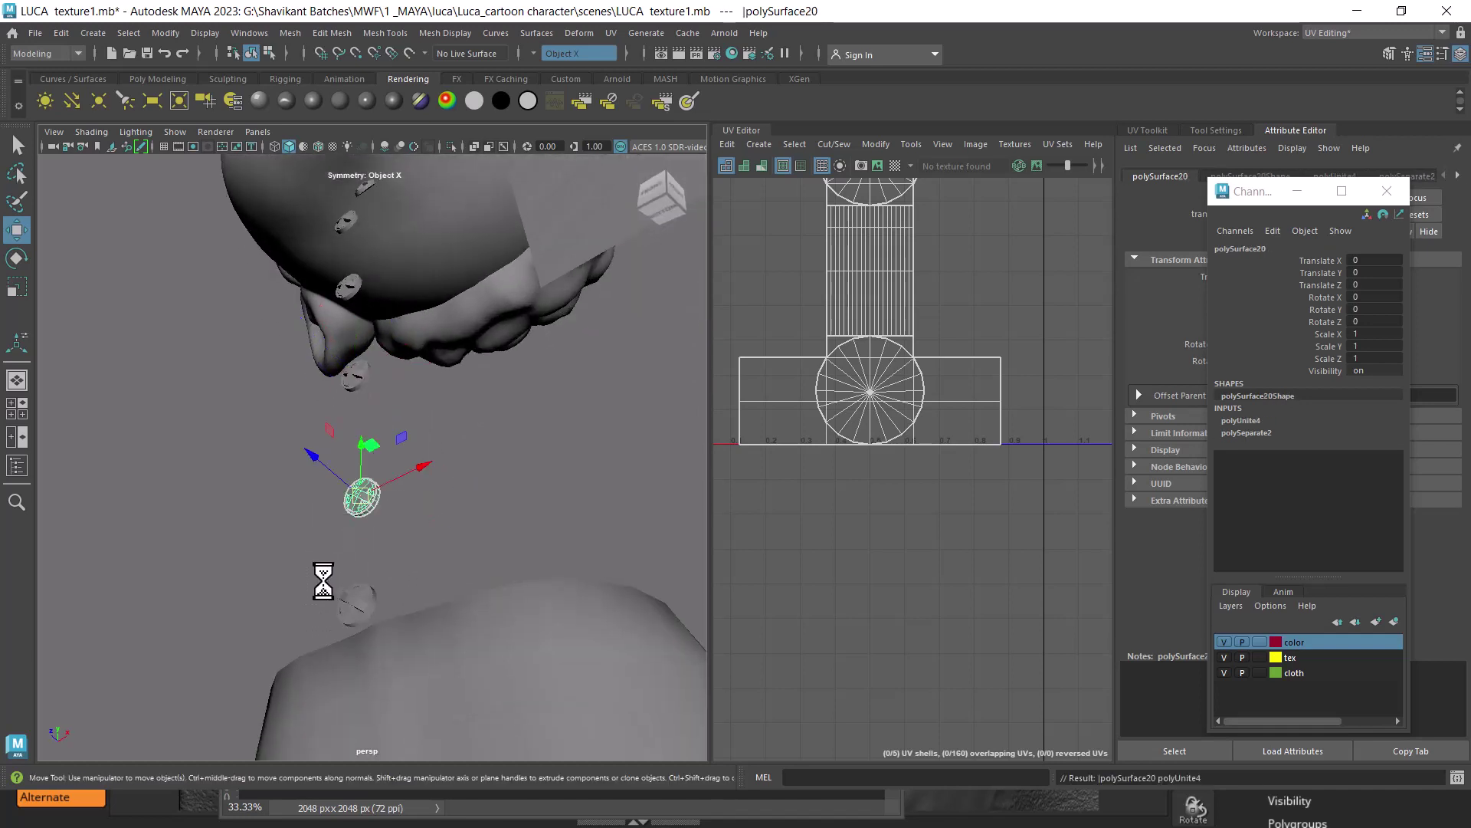
mouse_move(313, 565)
left_mouse_down()
mouse_move(376, 600)
mouse_move(375, 427)
mouse_move(381, 525)
mouse_move(357, 456)
mouse_move(388, 421)
left_mouse_up()
left_click(346, 394, "shift")
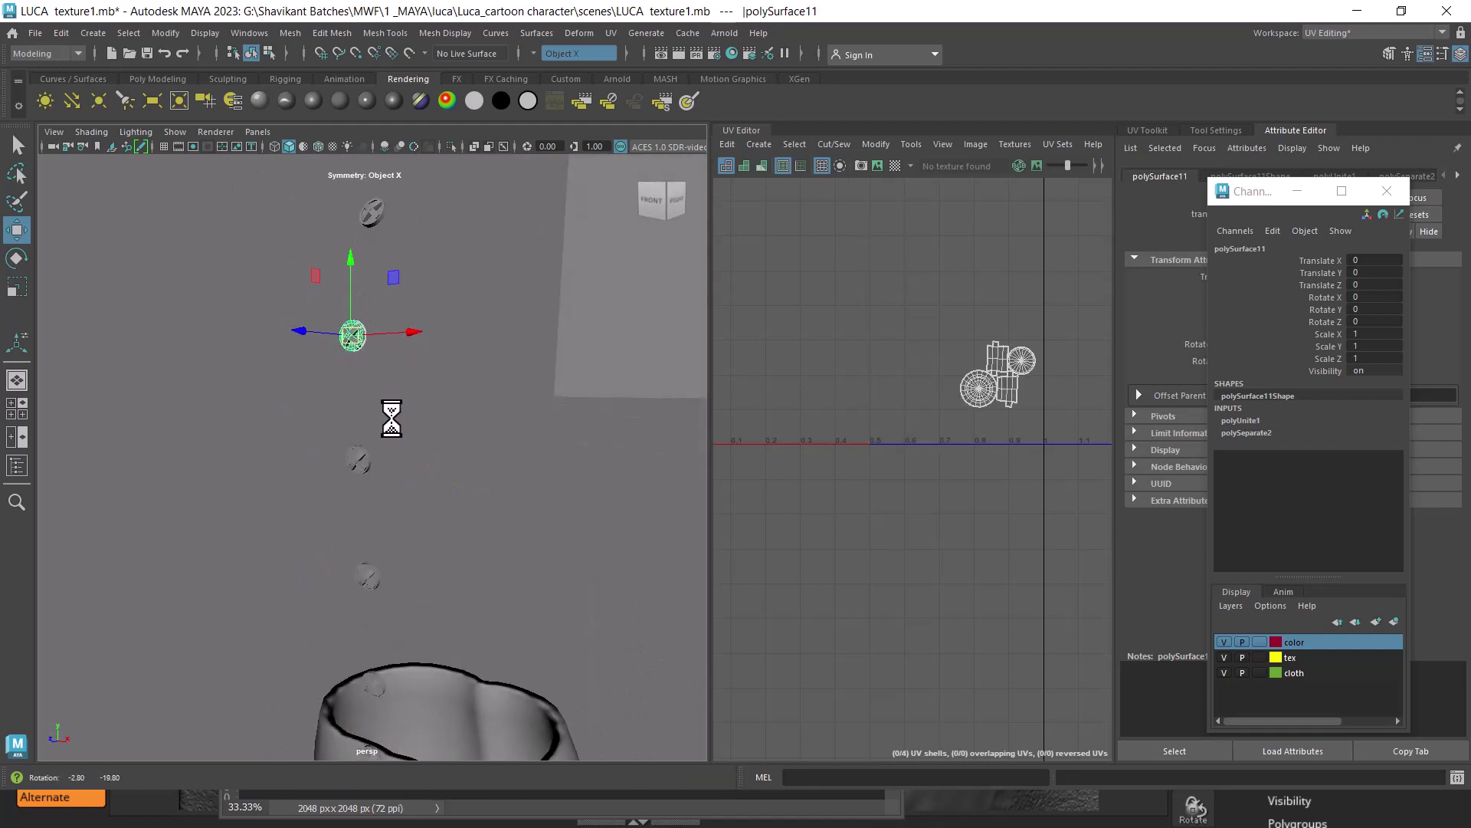
- Open Mesh > Transfer Attributes options and apply a UV transfer to the selected buttons
left_click(299, 32)
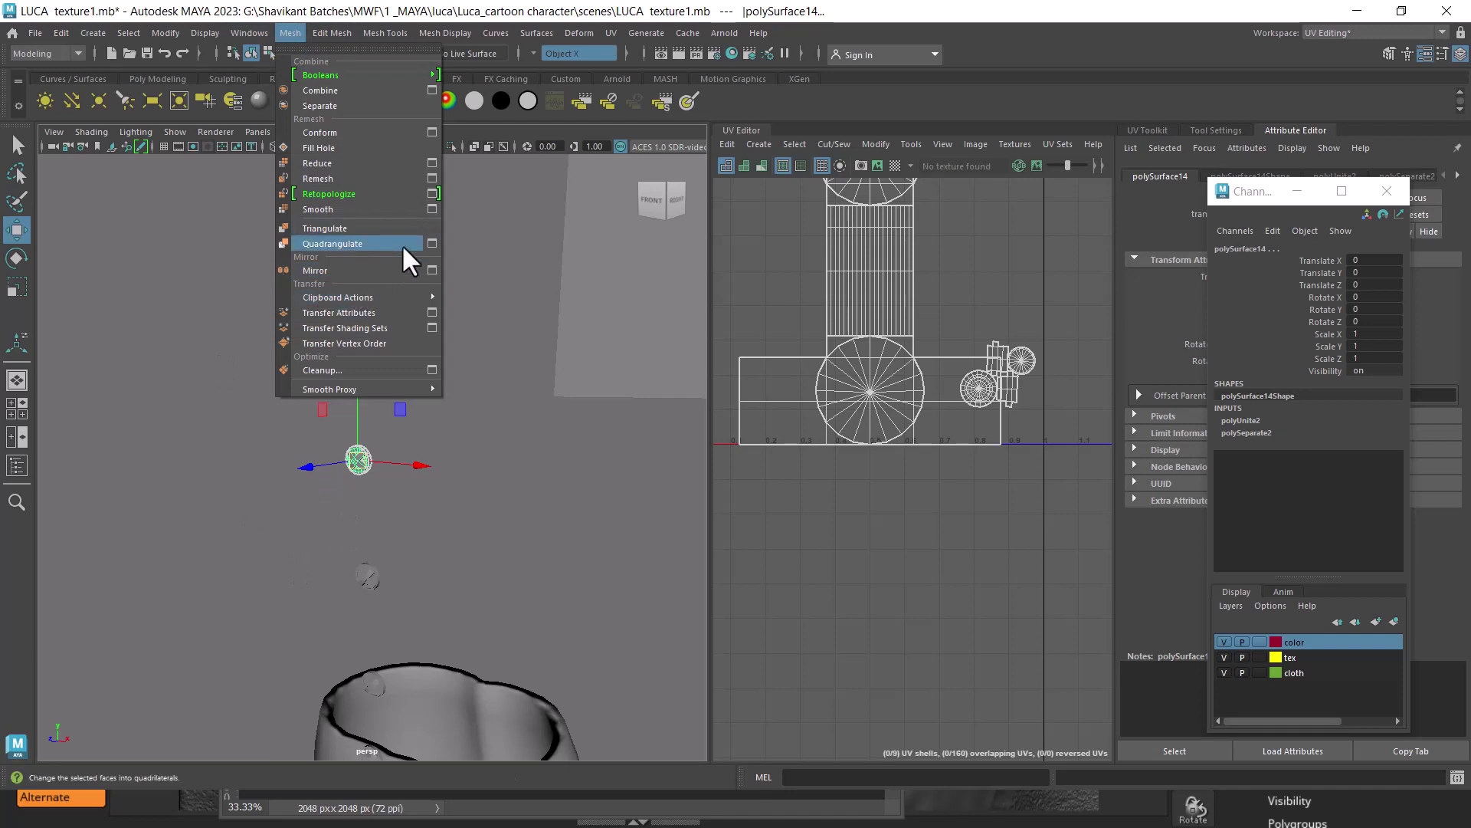
left_click(431, 312)
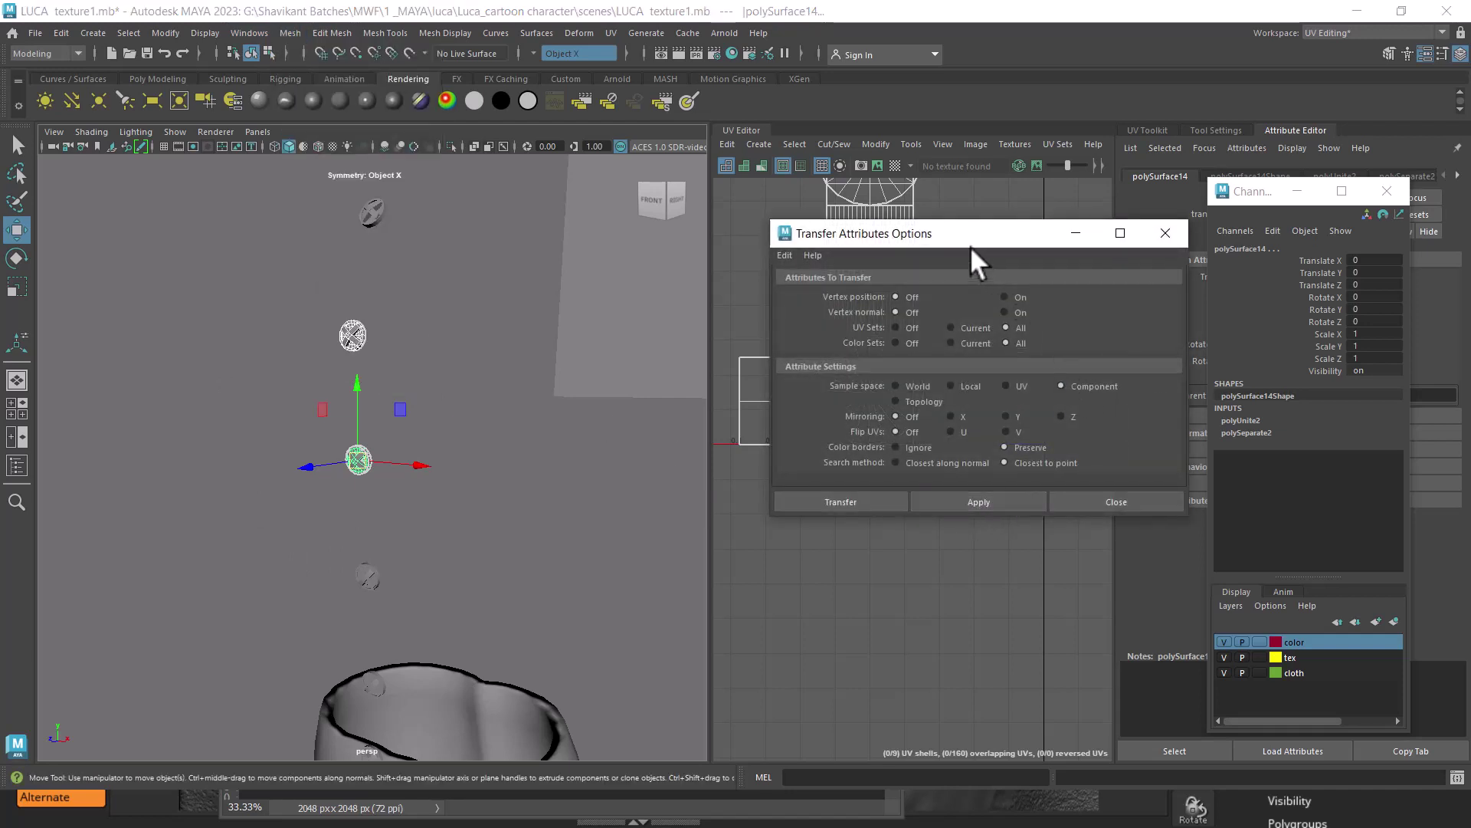
left_click_drag(970, 246, 636, 119)
left_click(629, 374)
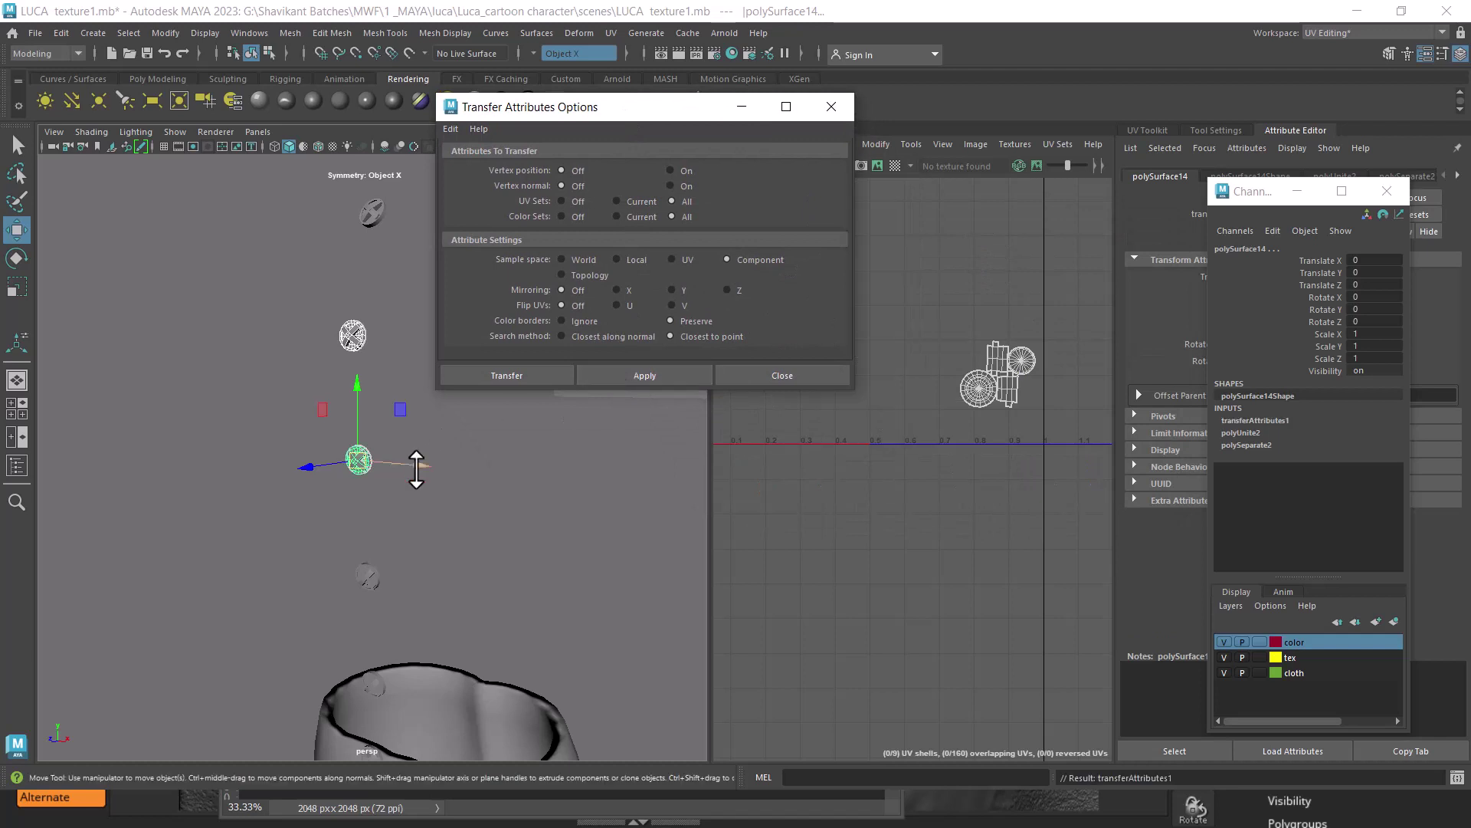
- Transfer UVs between the lower source button and the small upper button
left_click(375, 310)
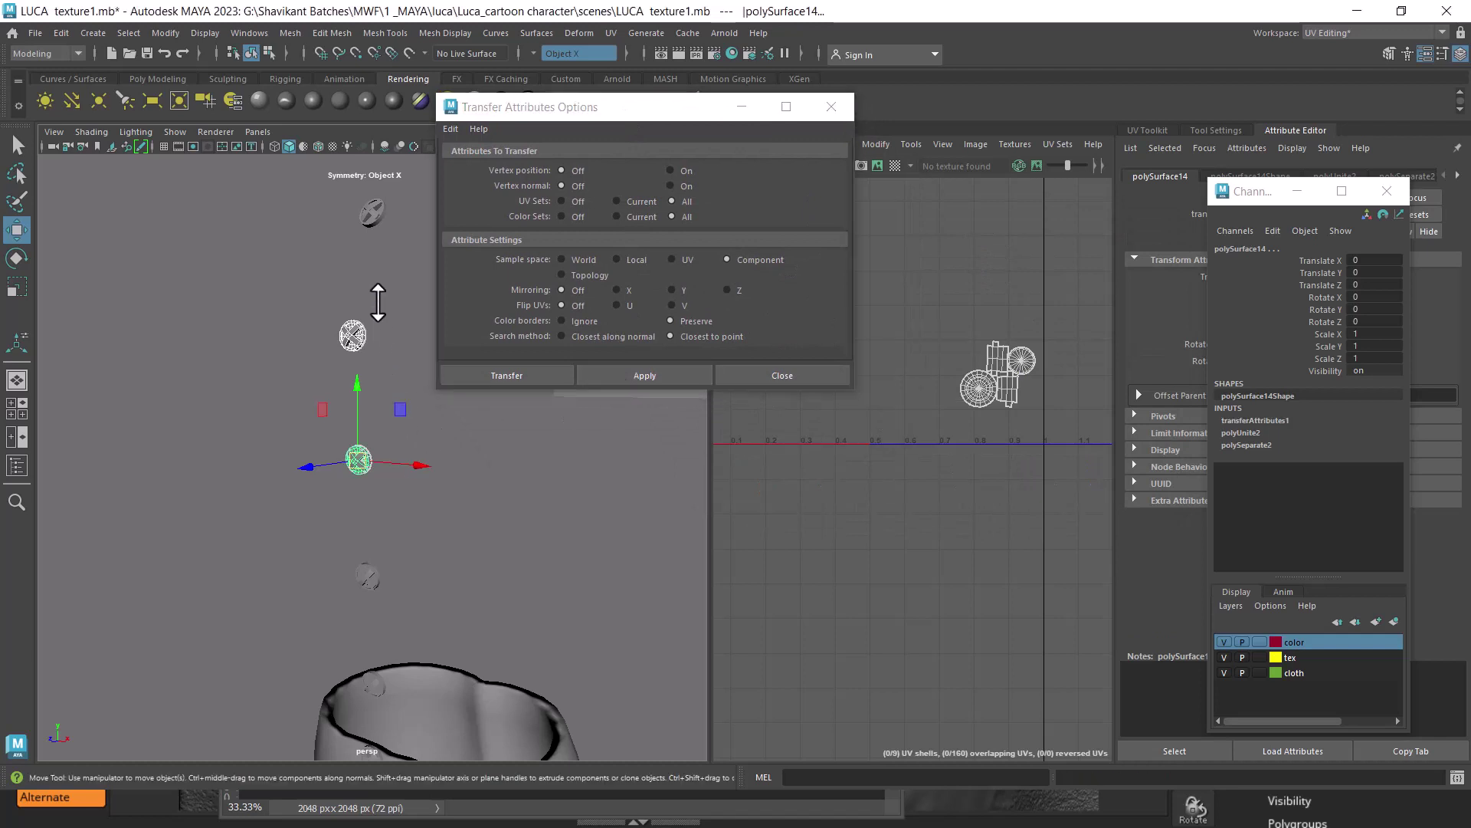
left_click(346, 344)
left_click(353, 591)
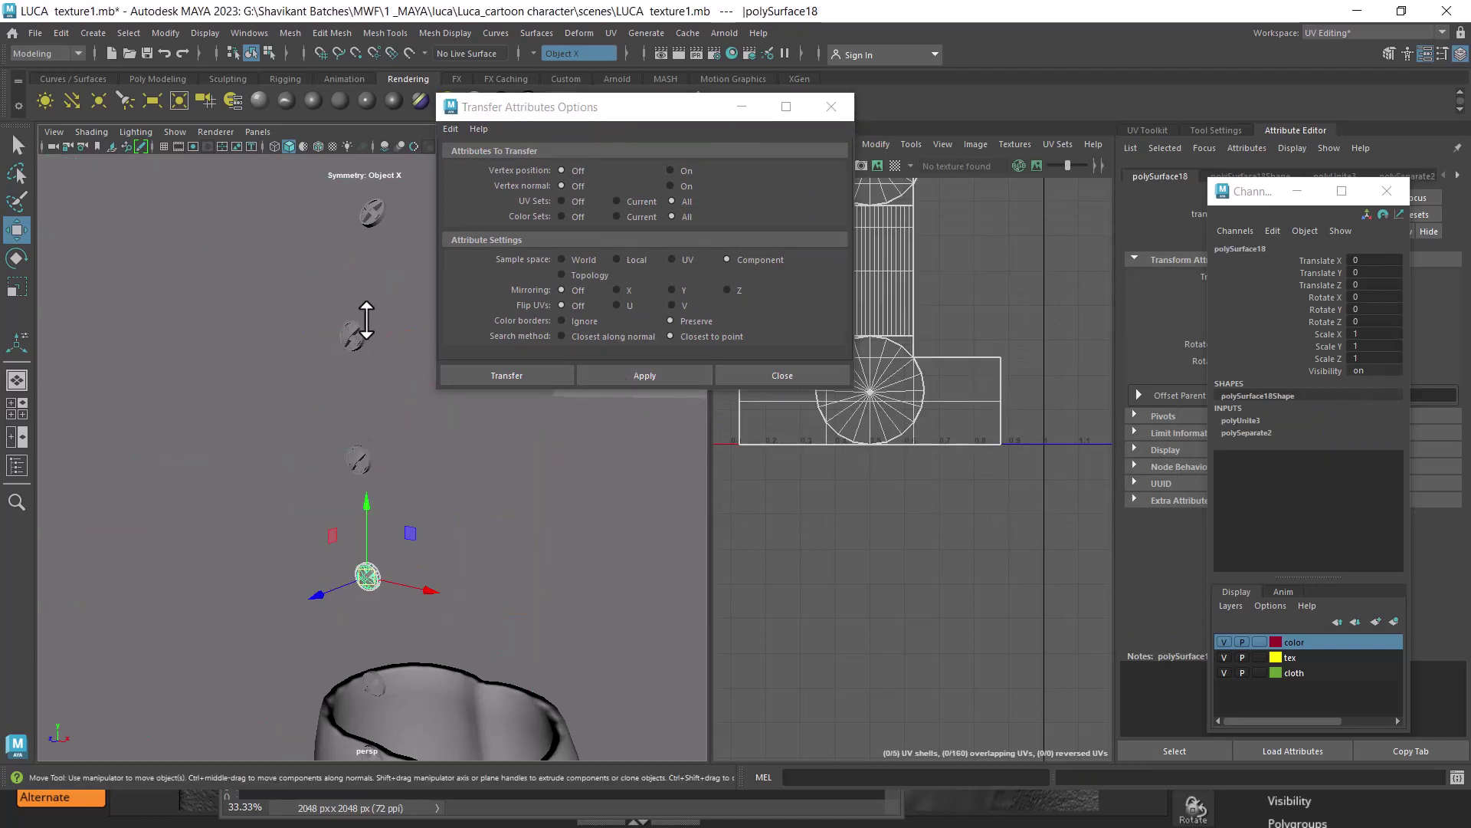
left_click(360, 329, "shift")
left_click(645, 375)
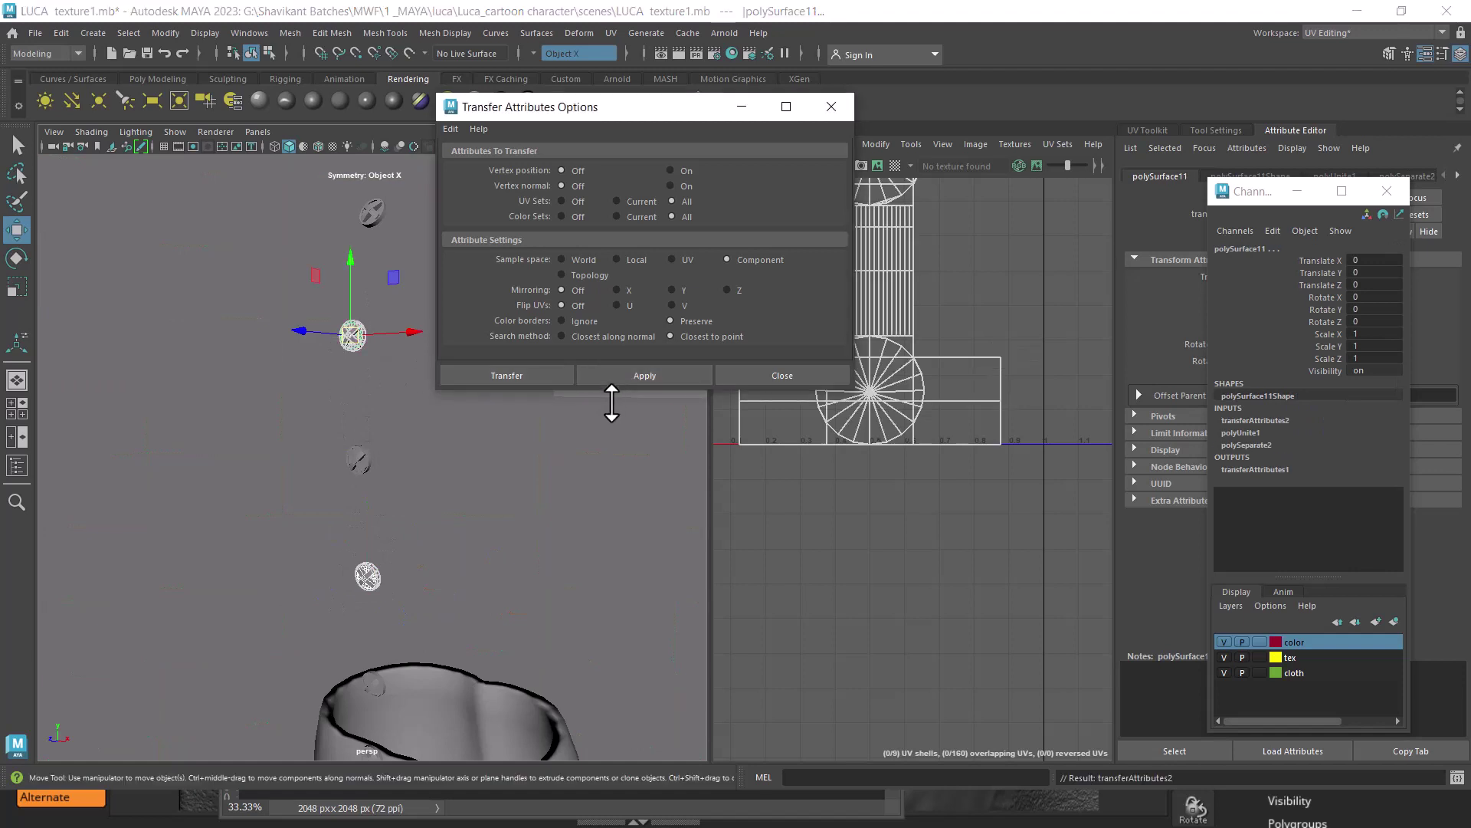
scroll(452, 543, "up", 1)
left_click(447, 537)
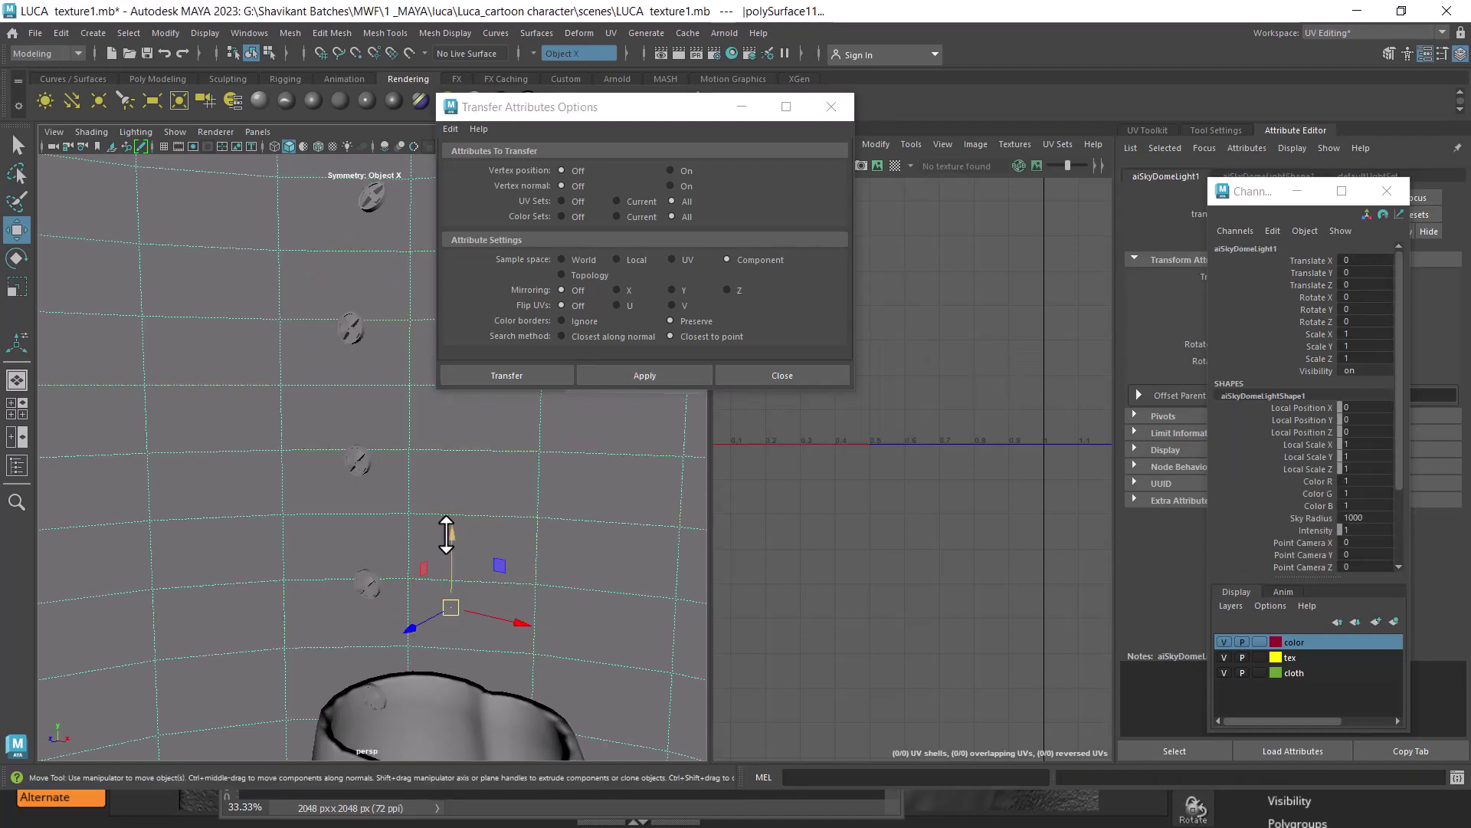
left_click(346, 325)
left_click_drag(381, 597, 381, 599)
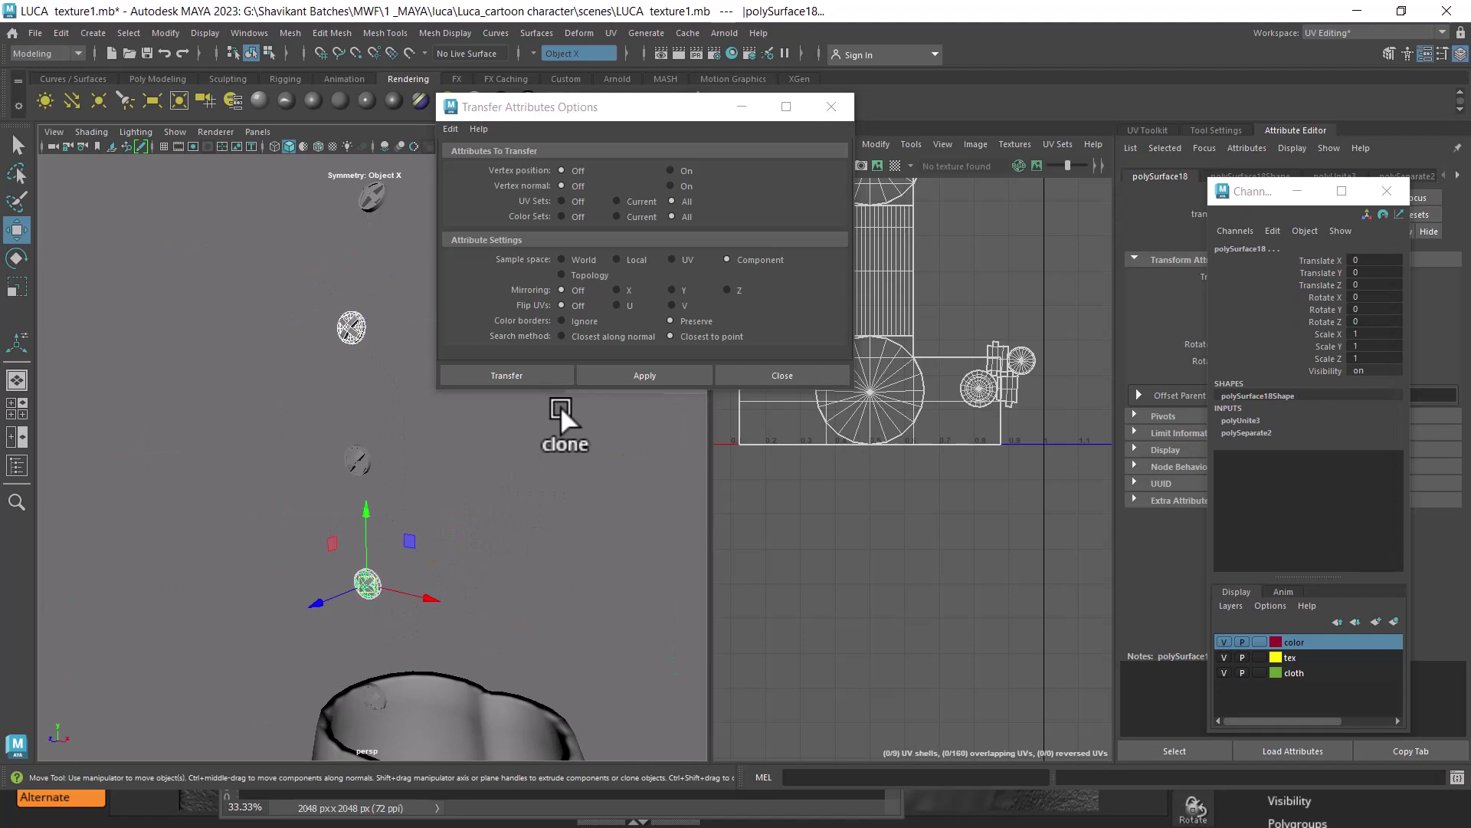
left_click(621, 374)
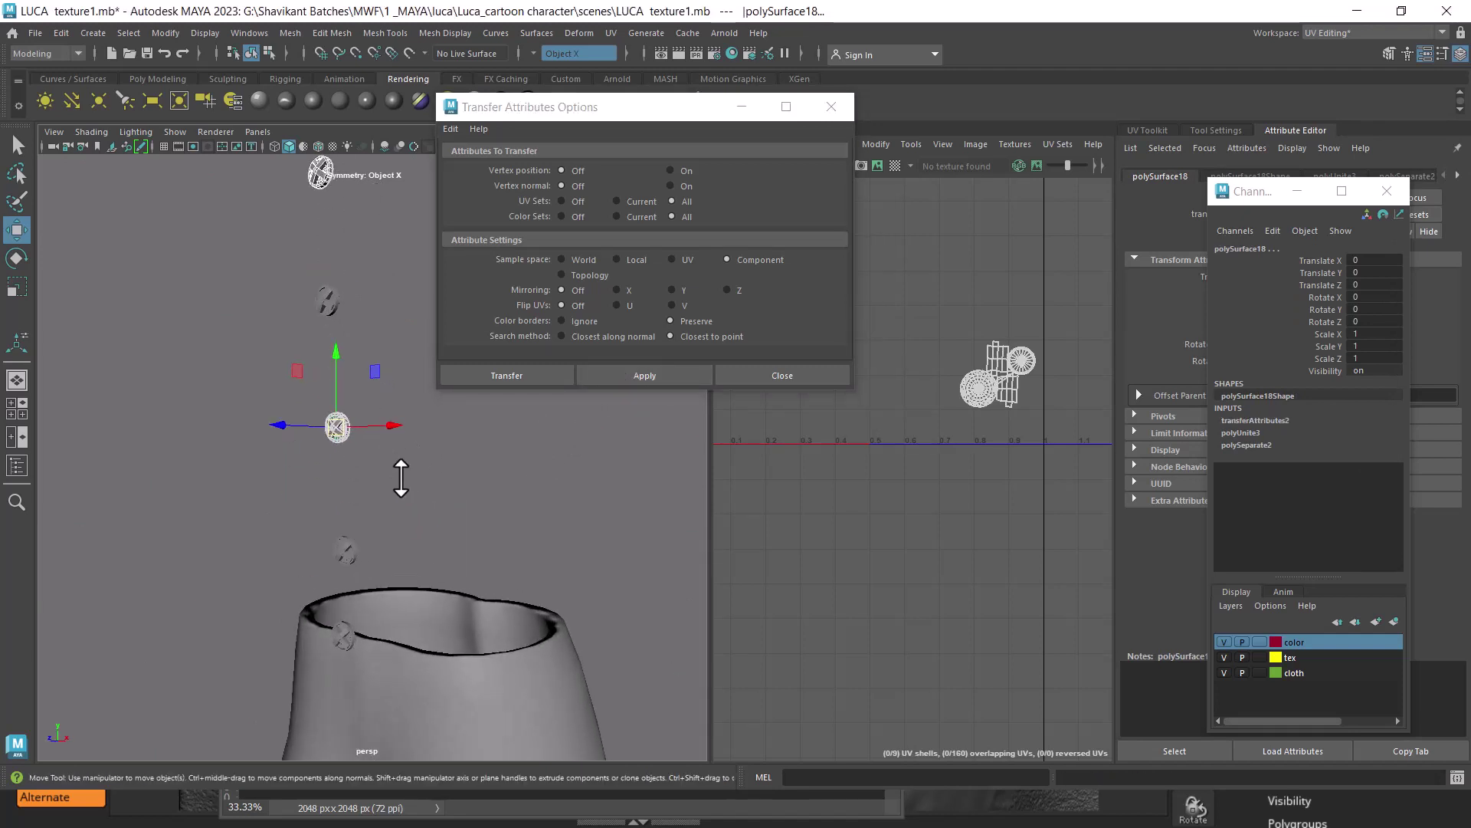
- Transfer the button UVs onto the second button
left_click(453, 515)
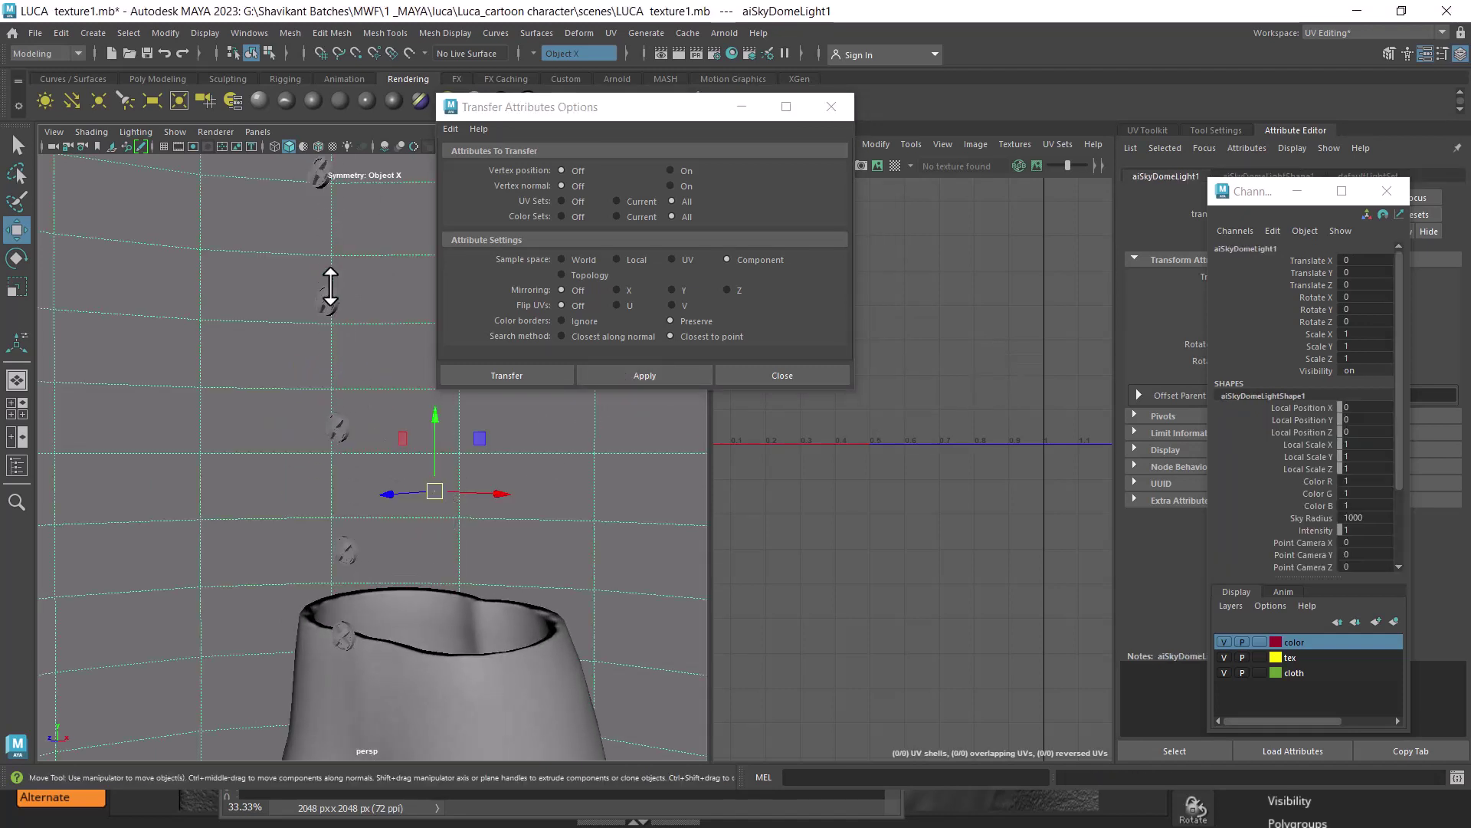
left_click(310, 308)
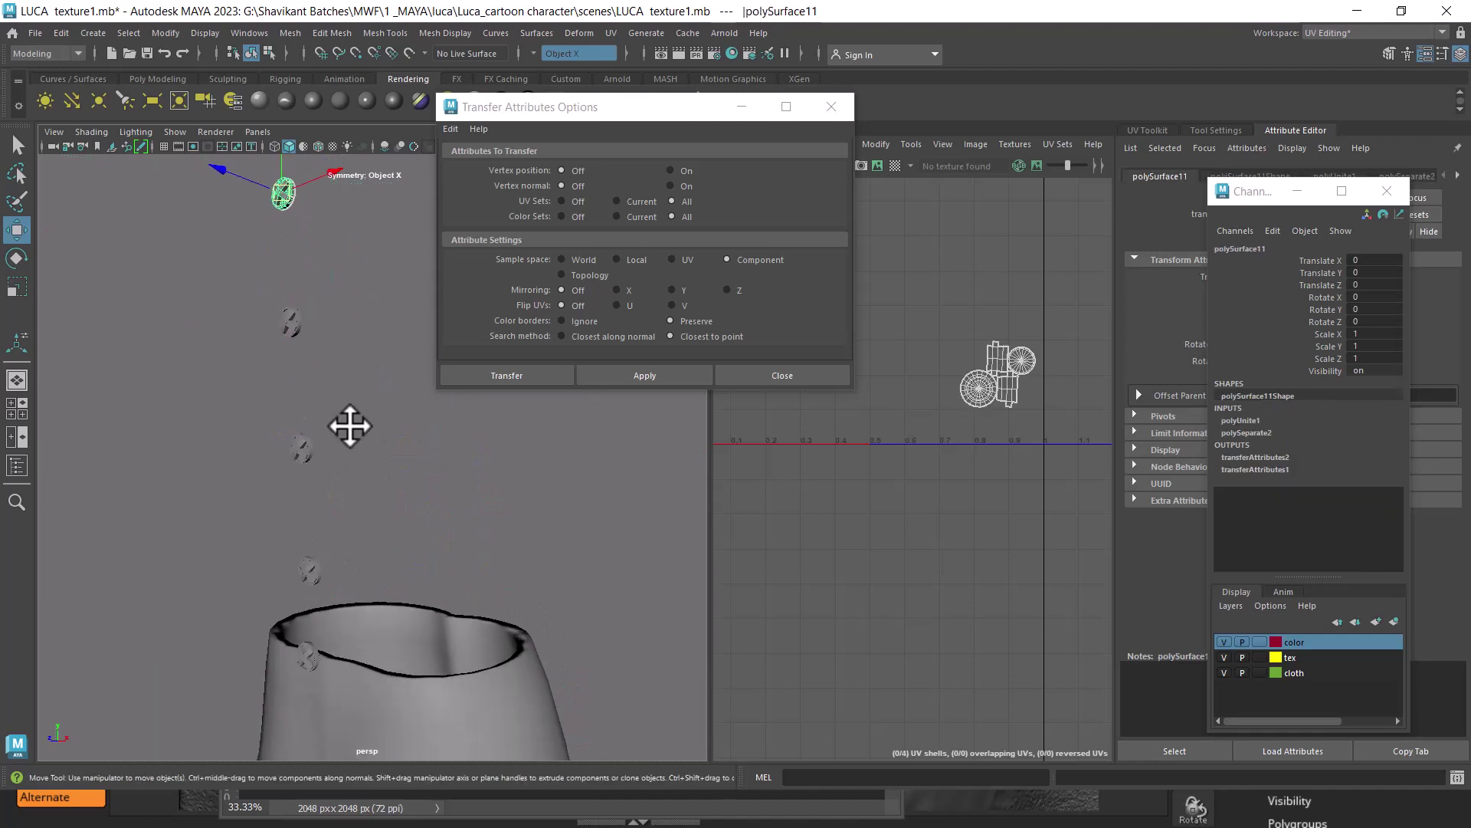
left_click(310, 571, "shift")
left_click(620, 372)
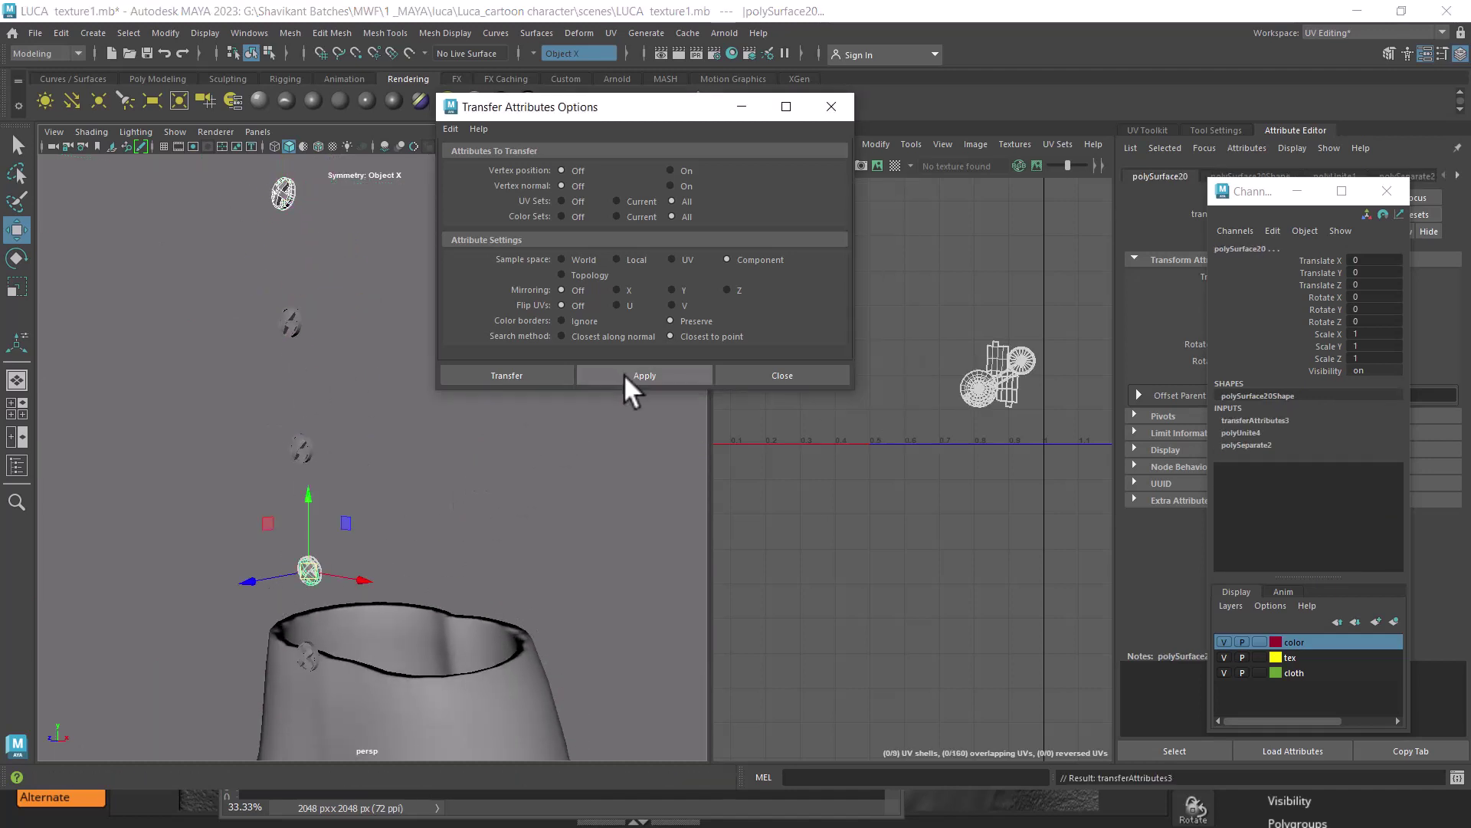
- Select the top, middle and lower buttons for the next UV transfer
scroll(1027, 499, "up", 2)
scroll(902, 437, "up", 2)
scroll(1013, 544, "up", 2)
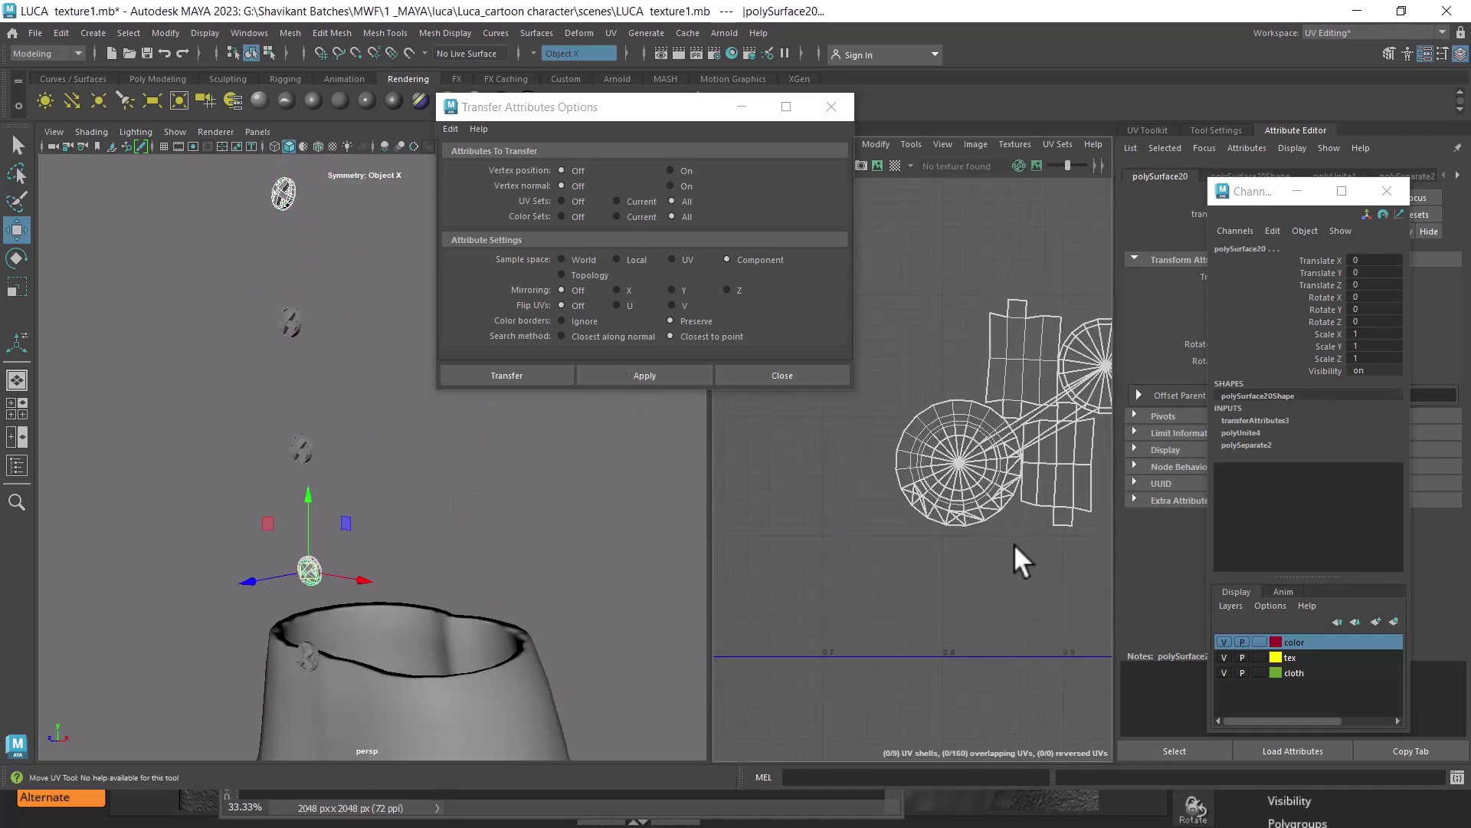
left_click(278, 325)
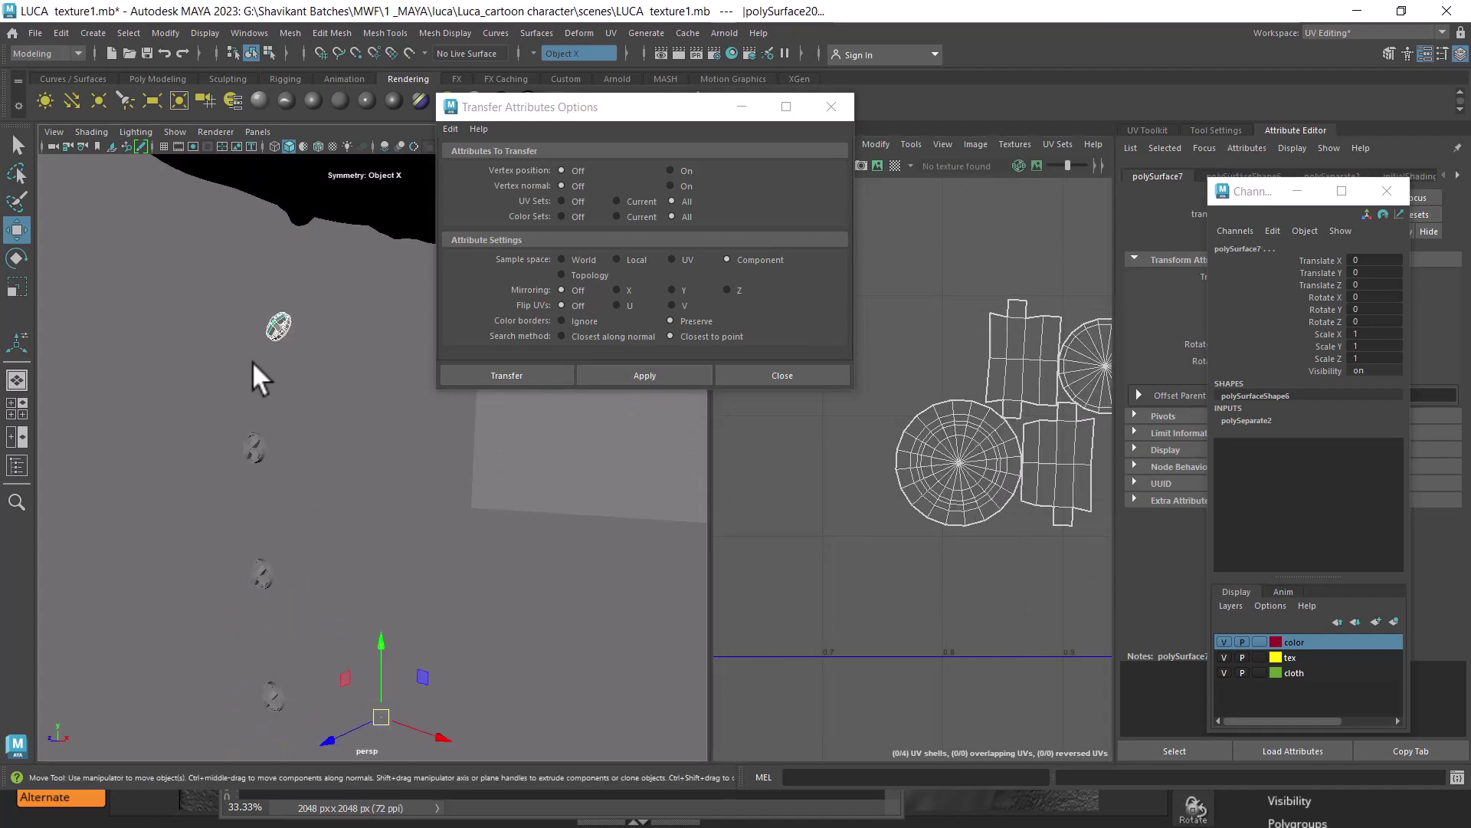
left_click(255, 447)
left_click(261, 573)
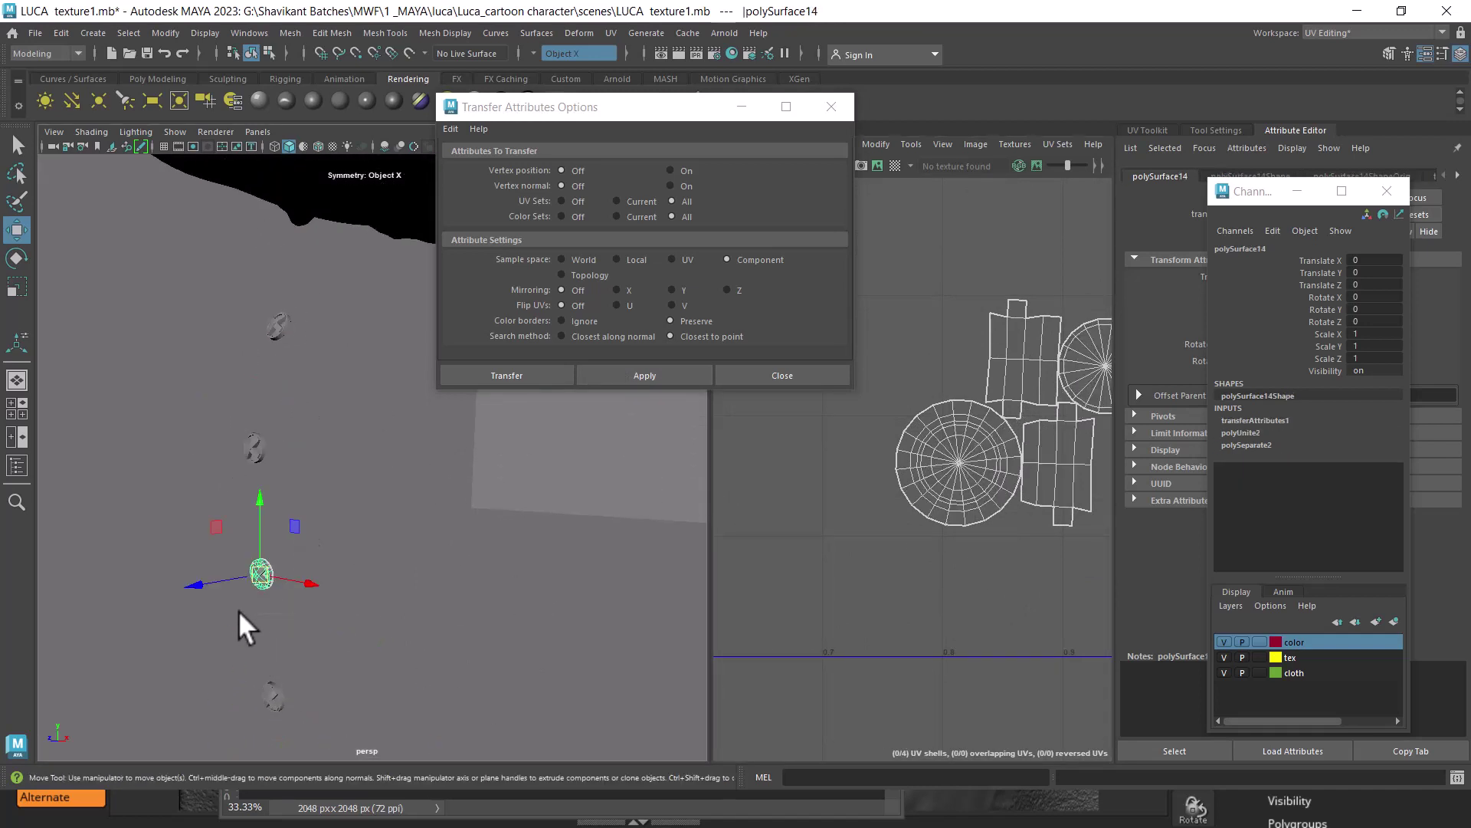
left_click_drag(287, 600, 333, 532)
left_click(272, 583)
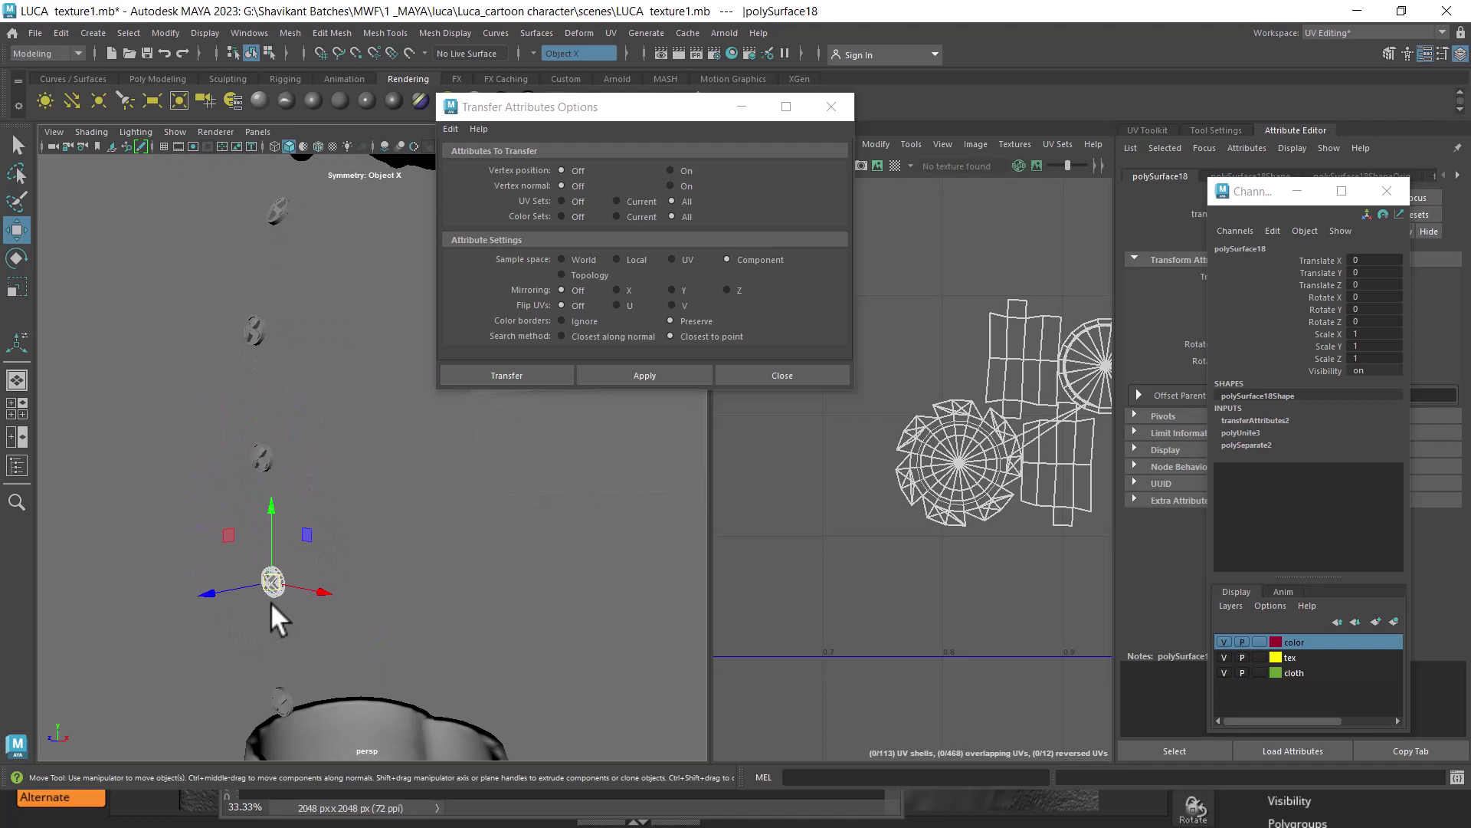
left_click_drag(215, 257, 218, 256)
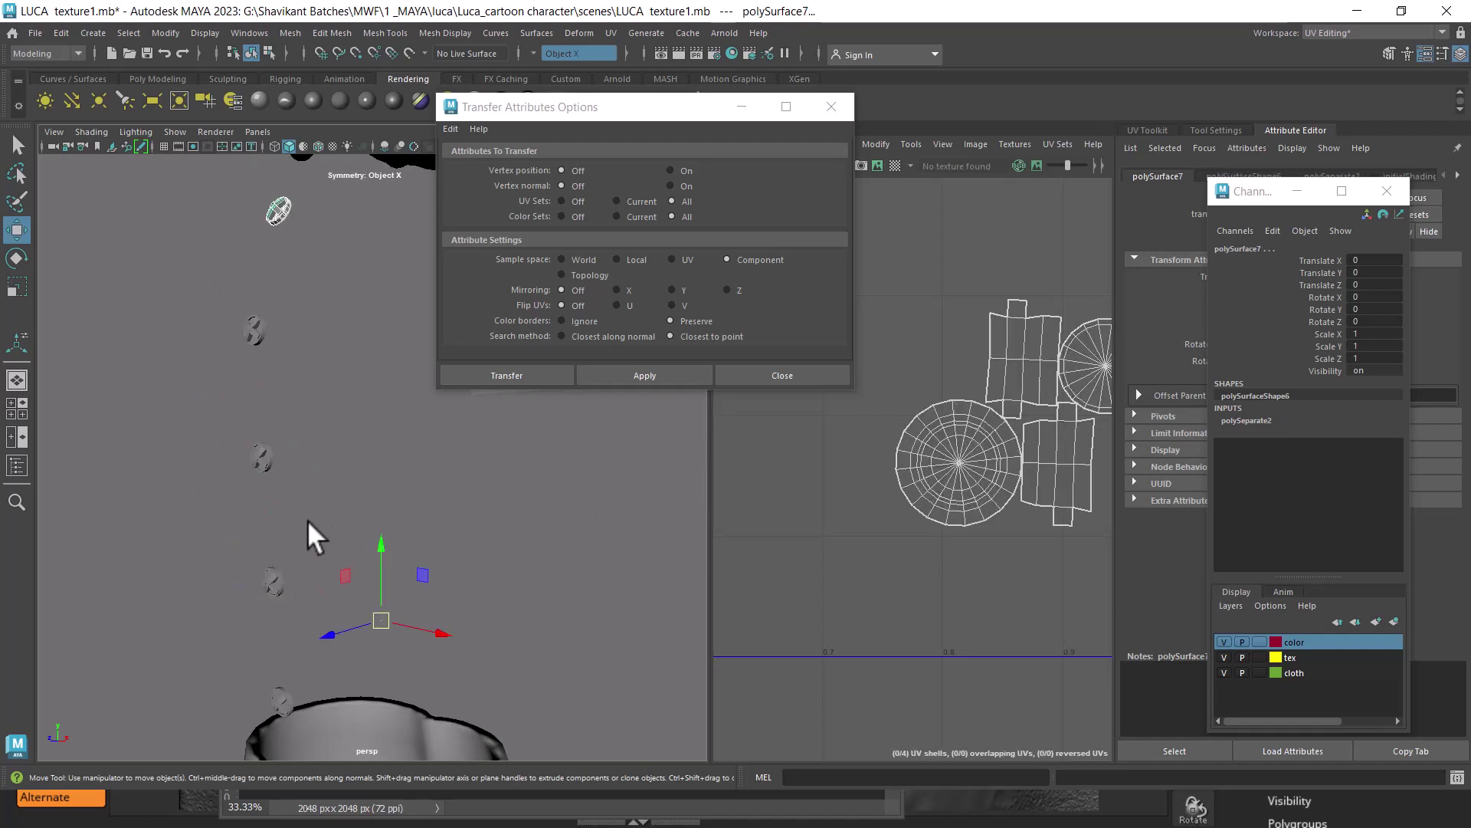
left_click(273, 582)
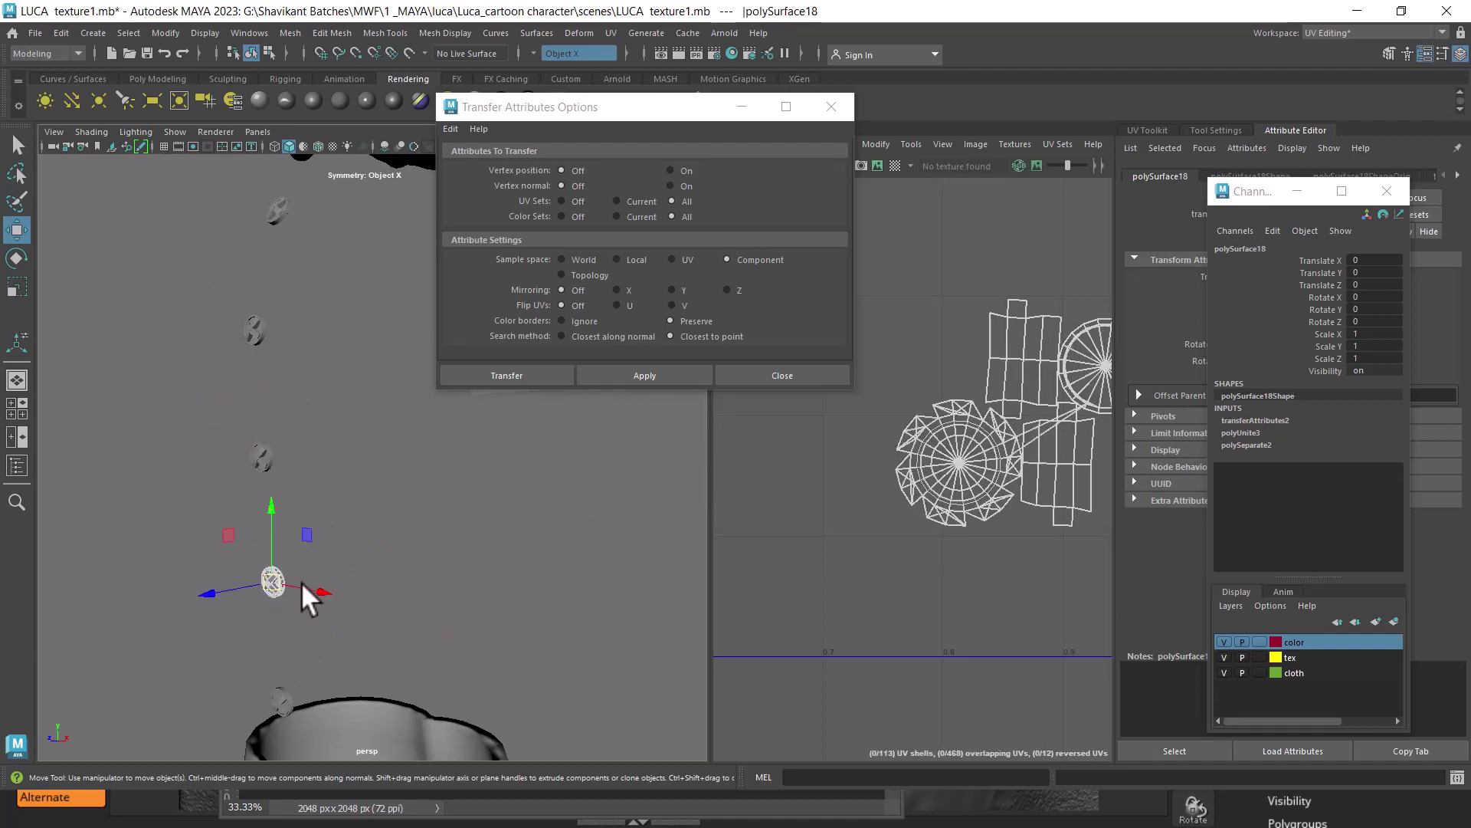
- Apply automatic UV projection to the button and return to object selection
left_click(613, 32)
left_click(697, 128)
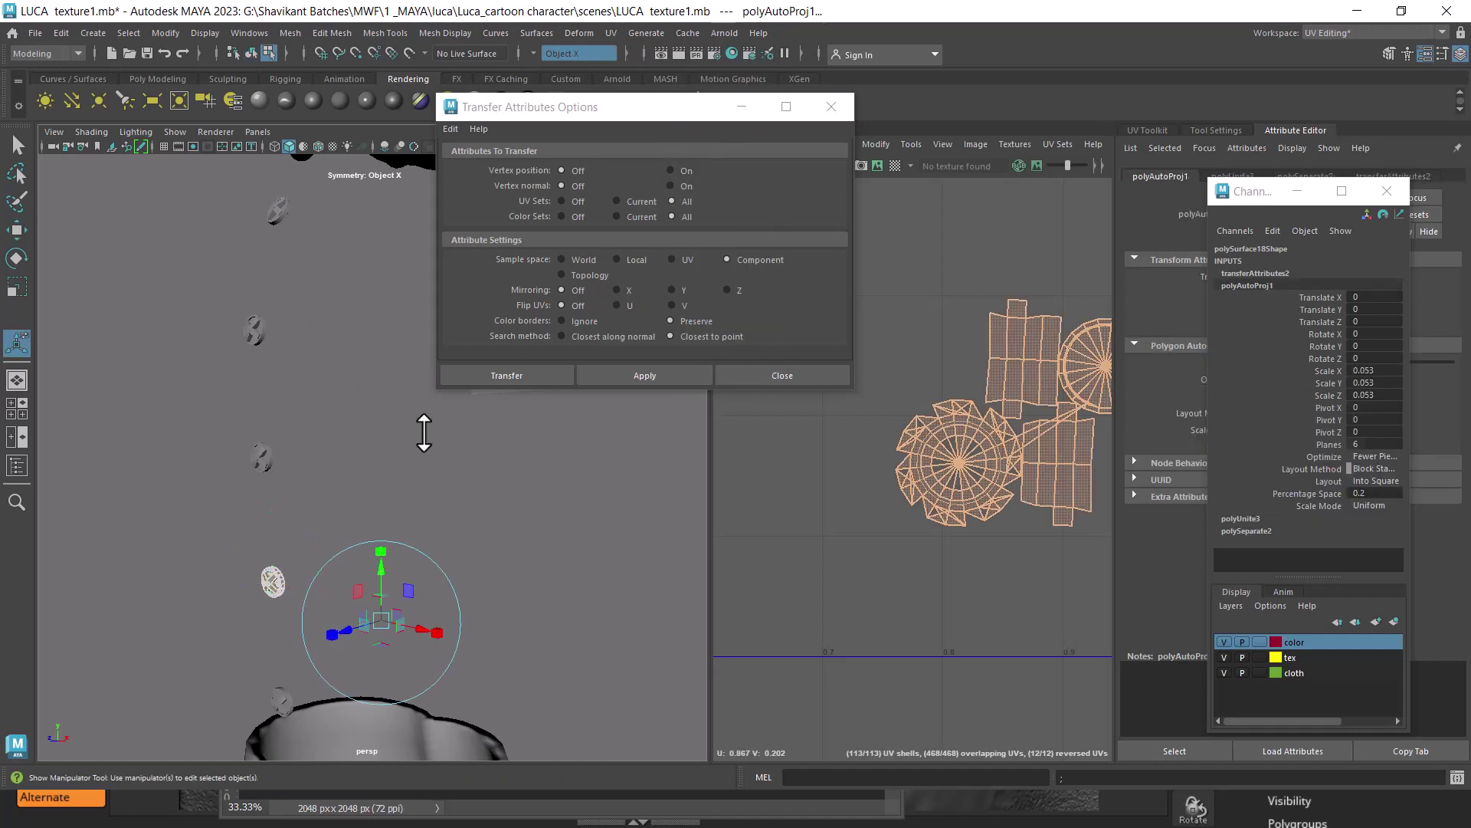
right_click(292, 429)
left_click(399, 337)
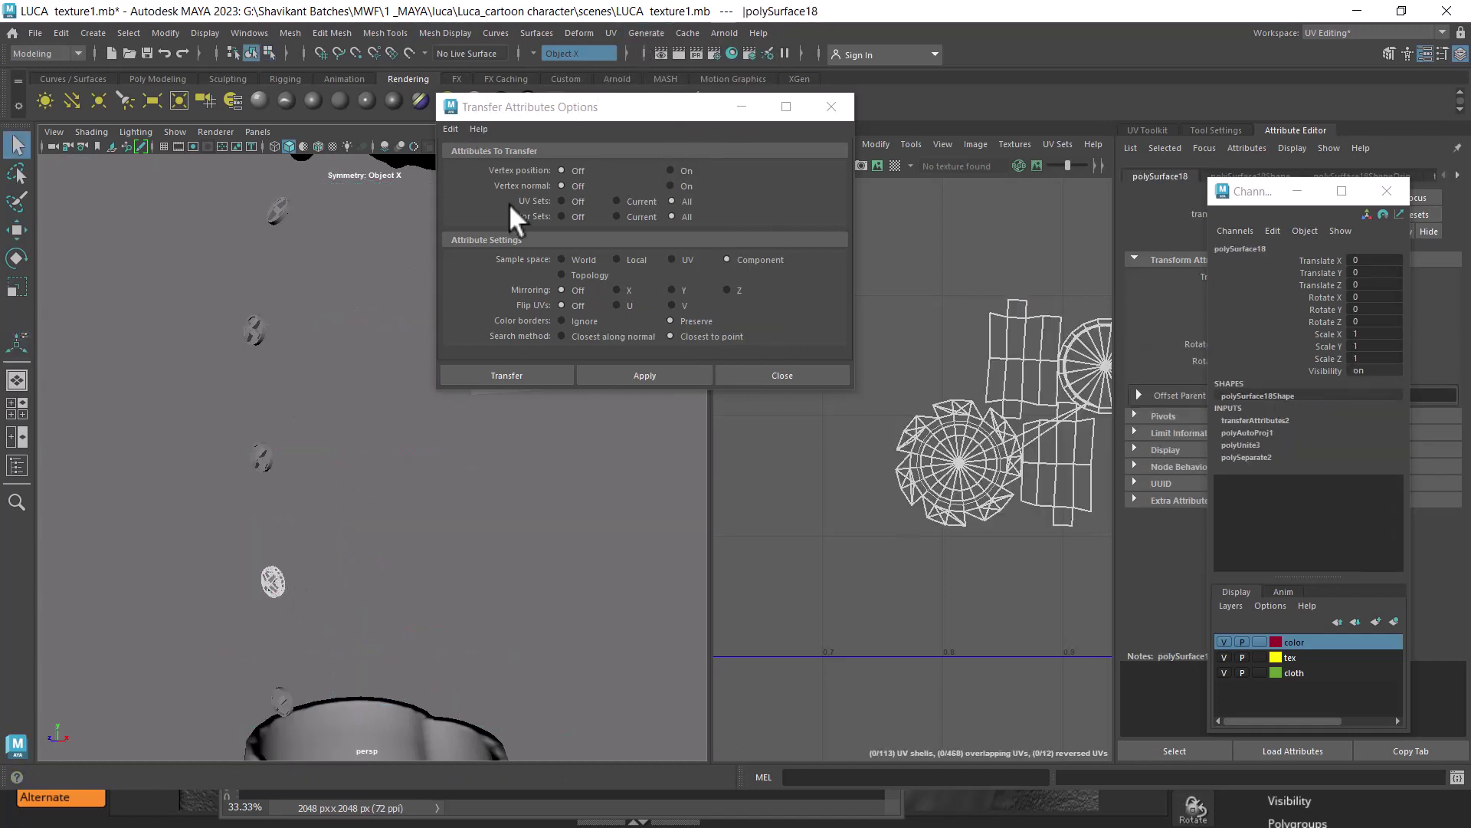
- Transfer the top button's UVs onto the target button
left_click(280, 211)
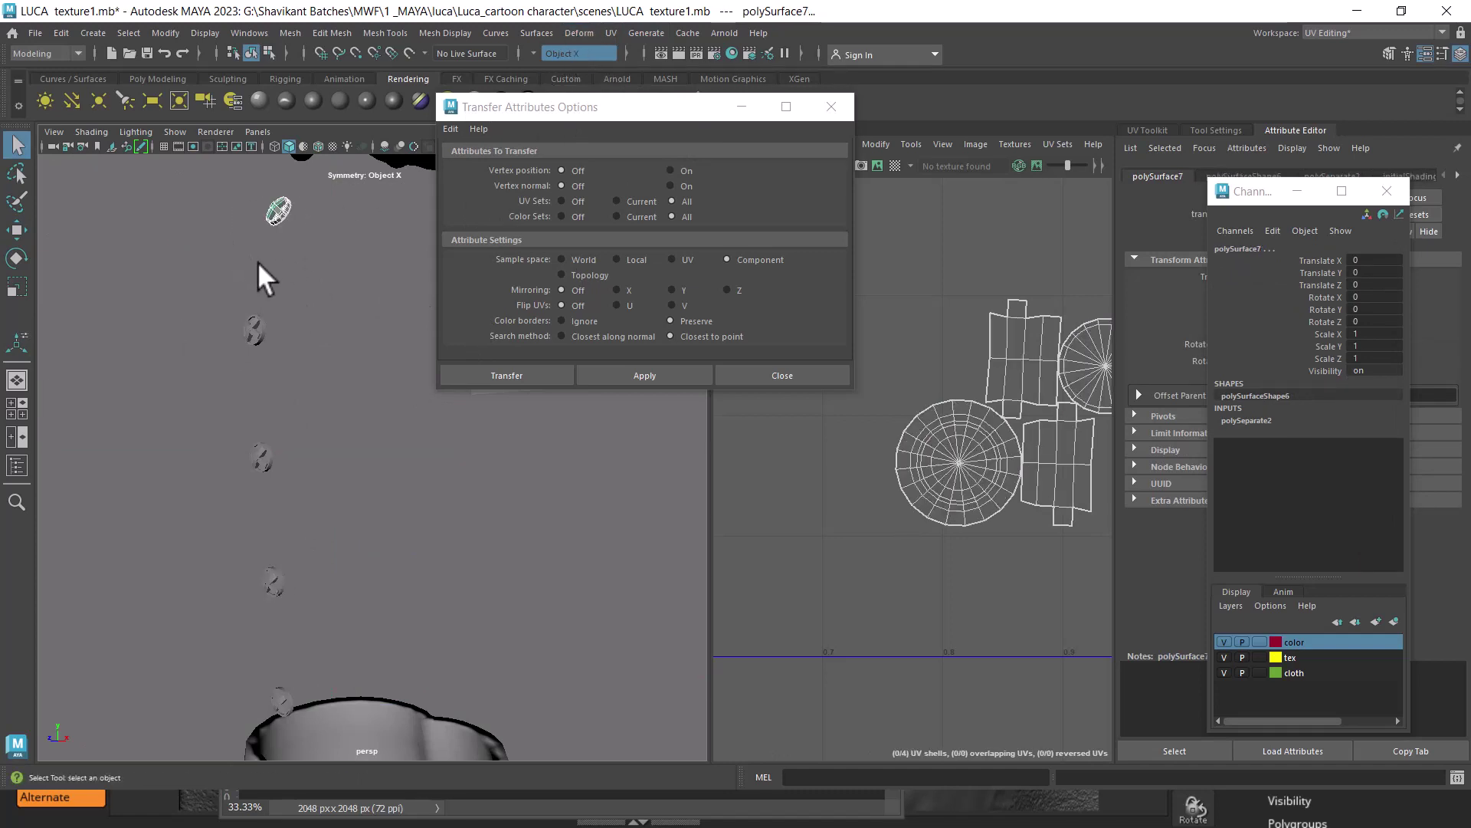
left_click_drag(334, 504, 241, 614)
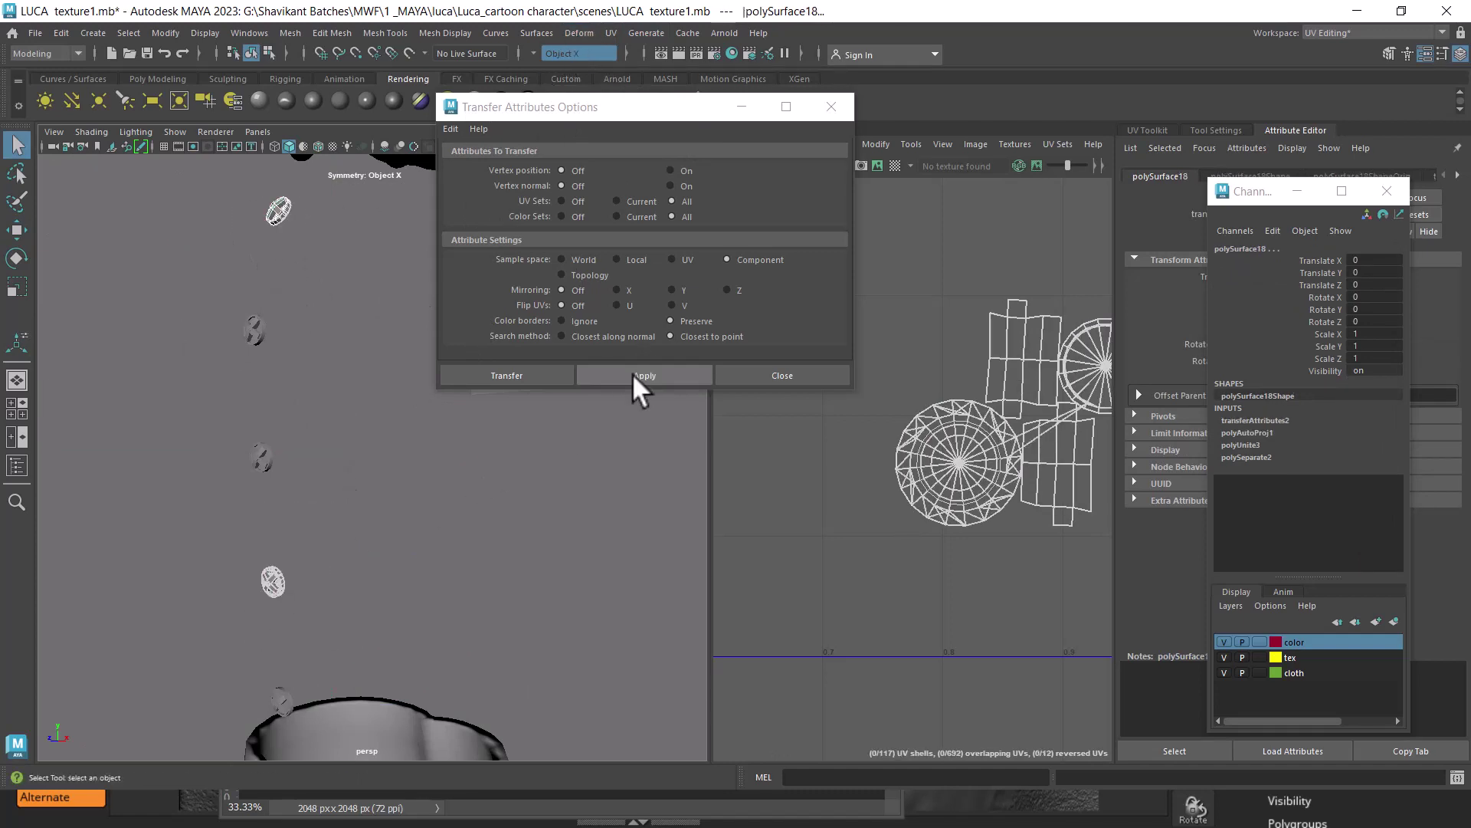
left_click(632, 374)
scroll(349, 460, "up", 2)
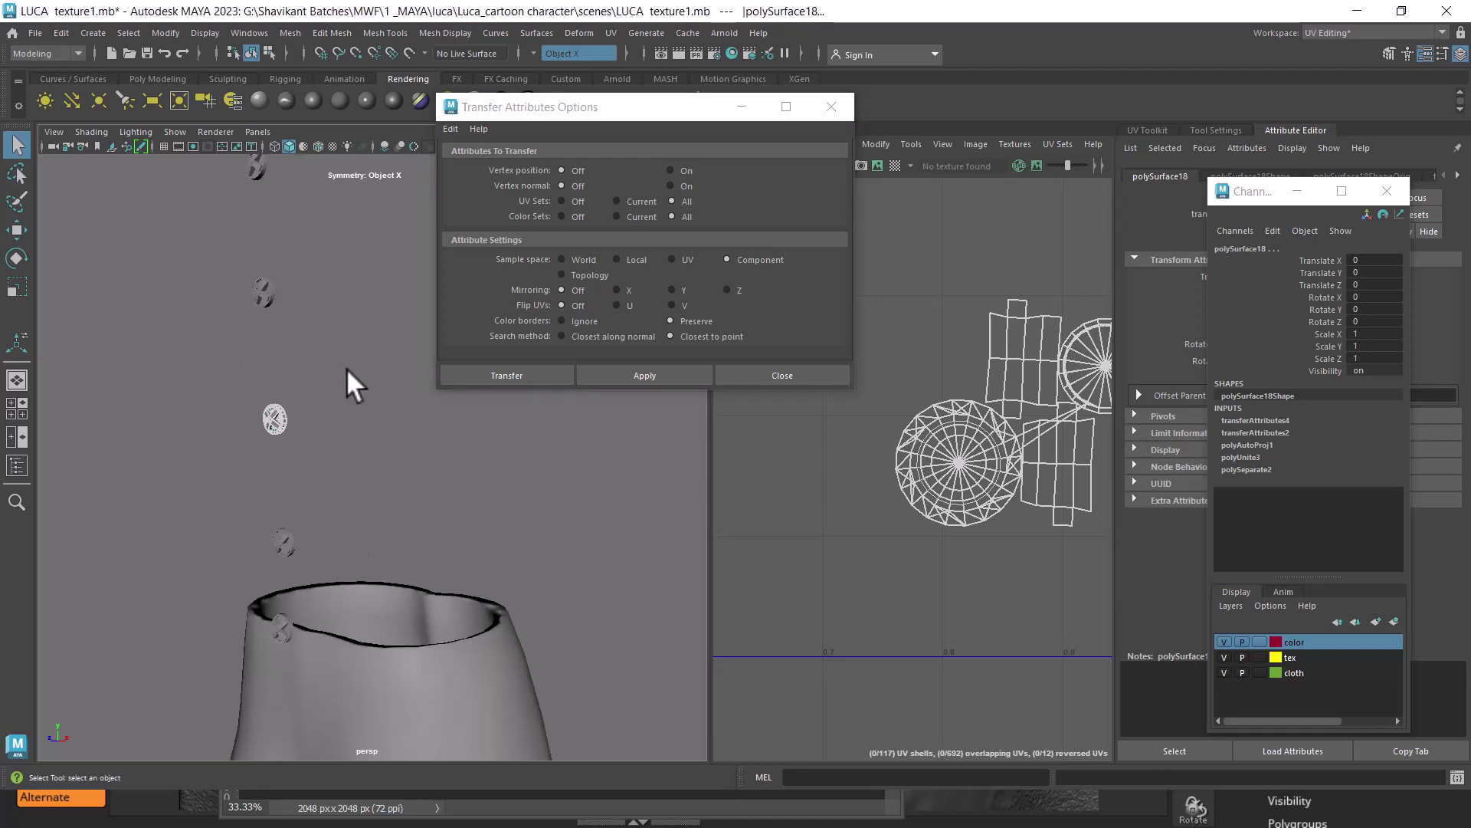
- Select several small front buttons and Combine them into one mesh
left_click(317, 277)
left_click(263, 292)
left_click_drag(309, 516, 261, 564)
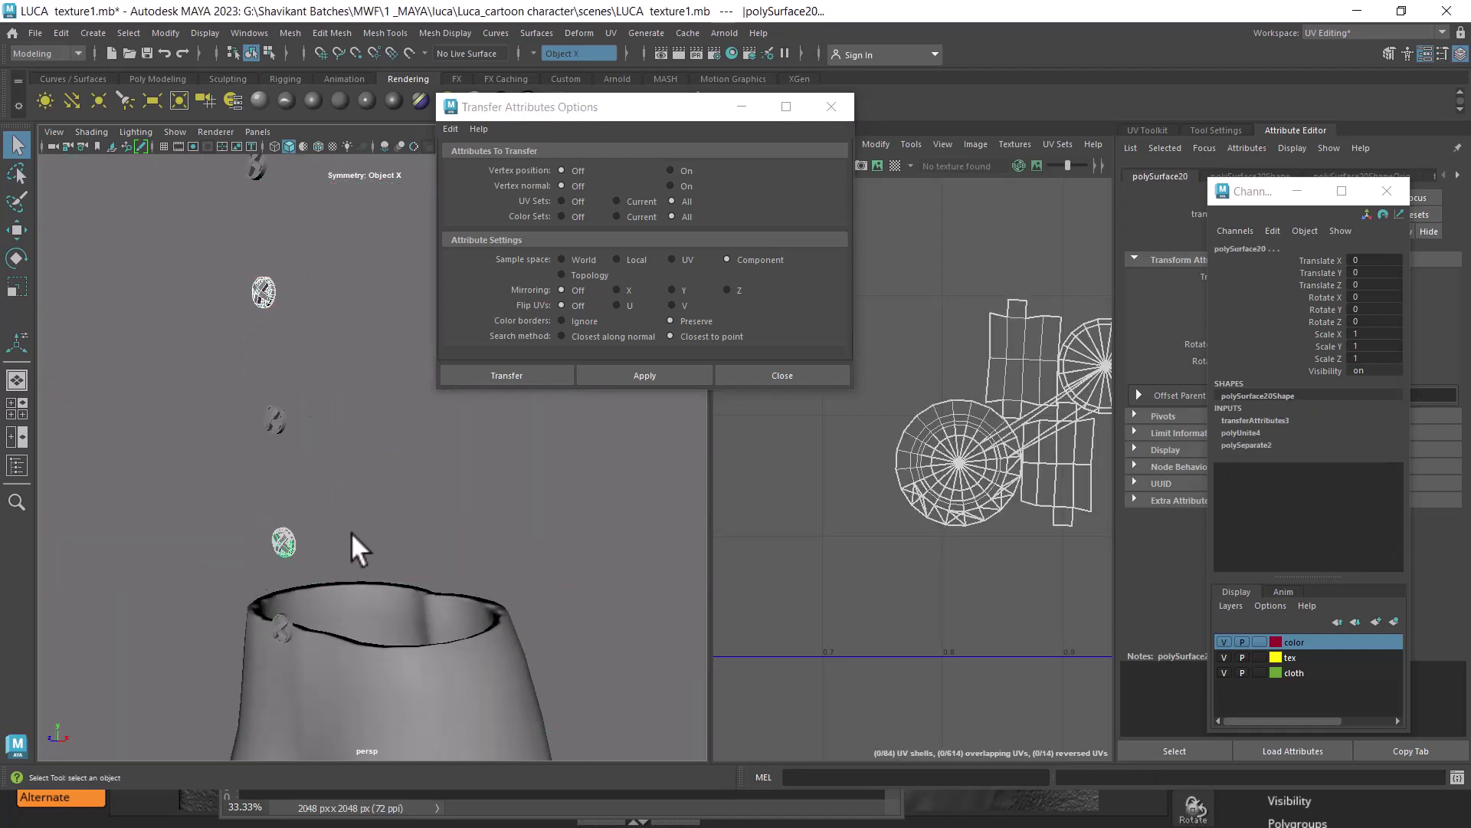
mouse_move(297, 292)
left_mouse_down()
mouse_move(300, 353)
mouse_move(319, 209)
left_mouse_up()
left_click(298, 228)
left_click_drag(293, 626, 294, 633)
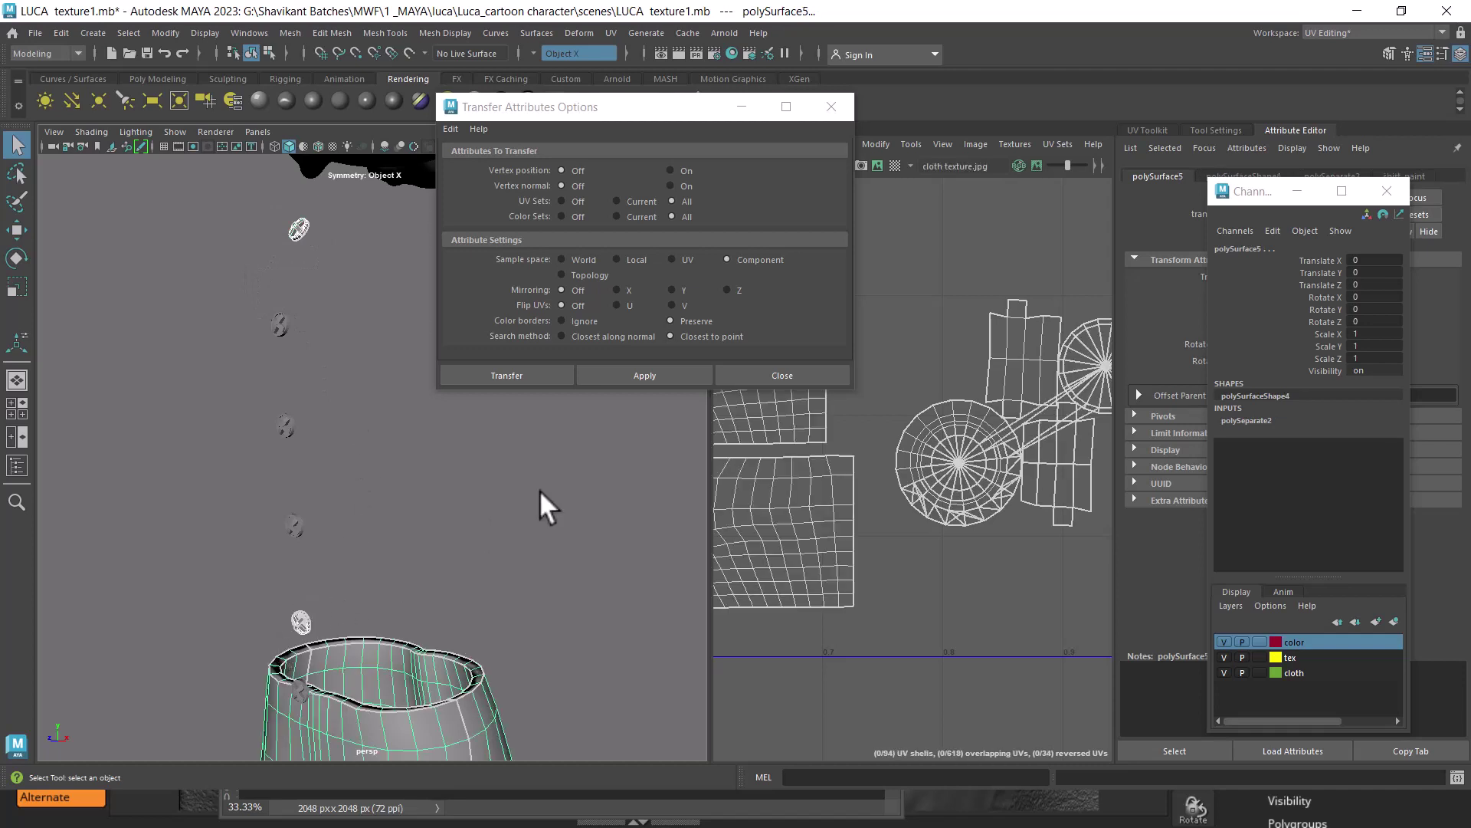
mouse_move(364, 571)
left_mouse_down()
mouse_move(375, 403)
mouse_move(345, 332)
left_mouse_up()
left_click(313, 273)
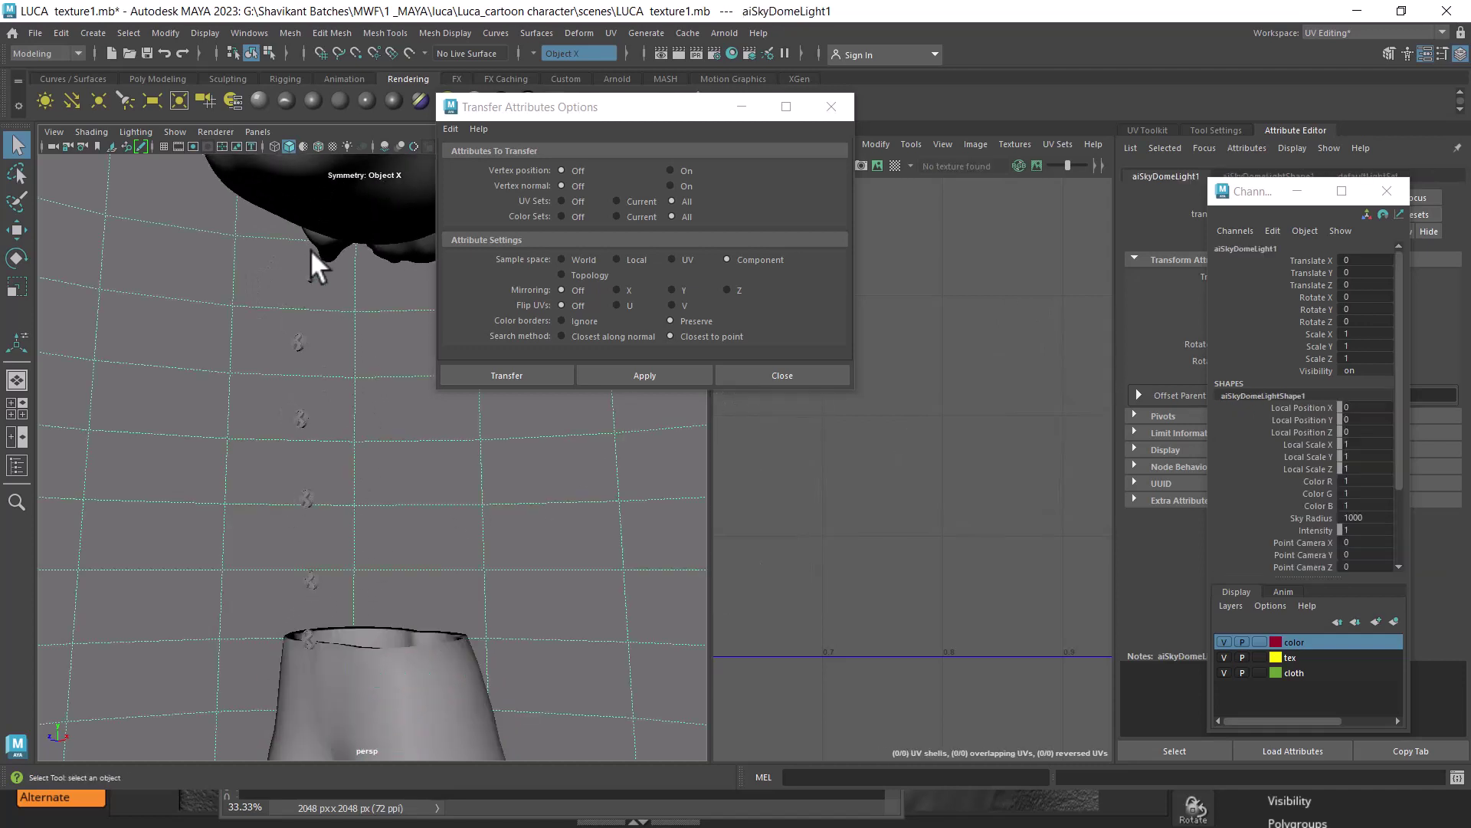
mouse_move(280, 419)
left_mouse_down()
mouse_move(303, 384)
mouse_move(288, 329)
left_mouse_up()
left_click(272, 385)
right_click(274, 385, "shift")
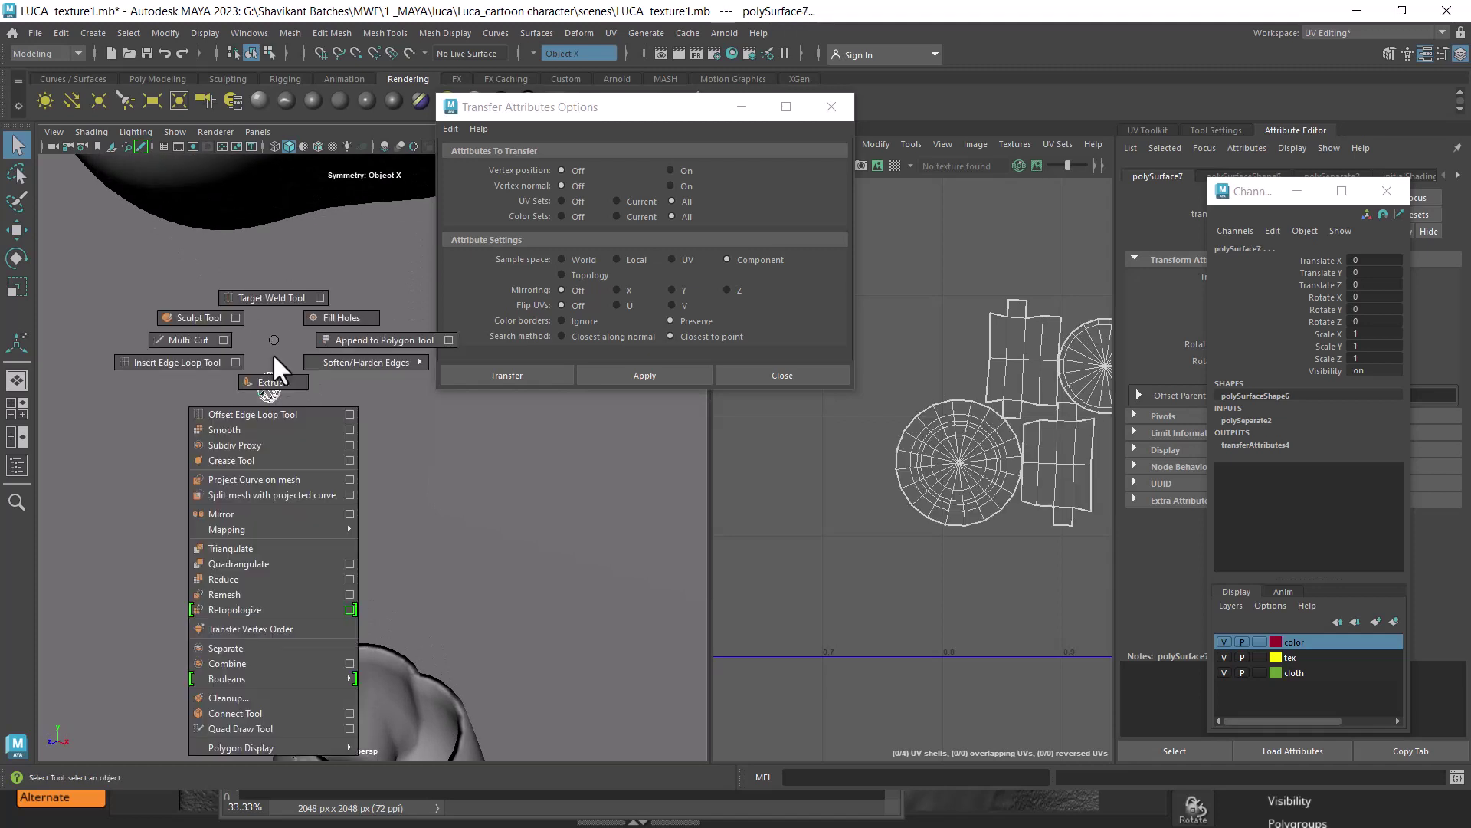
left_click(251, 656)
- Transfer UVs onto the combined button and onto the upper and lower button pair
key("w")
mouse_move(345, 422)
left_mouse_down()
mouse_move(256, 410)
mouse_move(345, 477)
mouse_move(319, 434)
mouse_move(351, 458)
left_mouse_up()
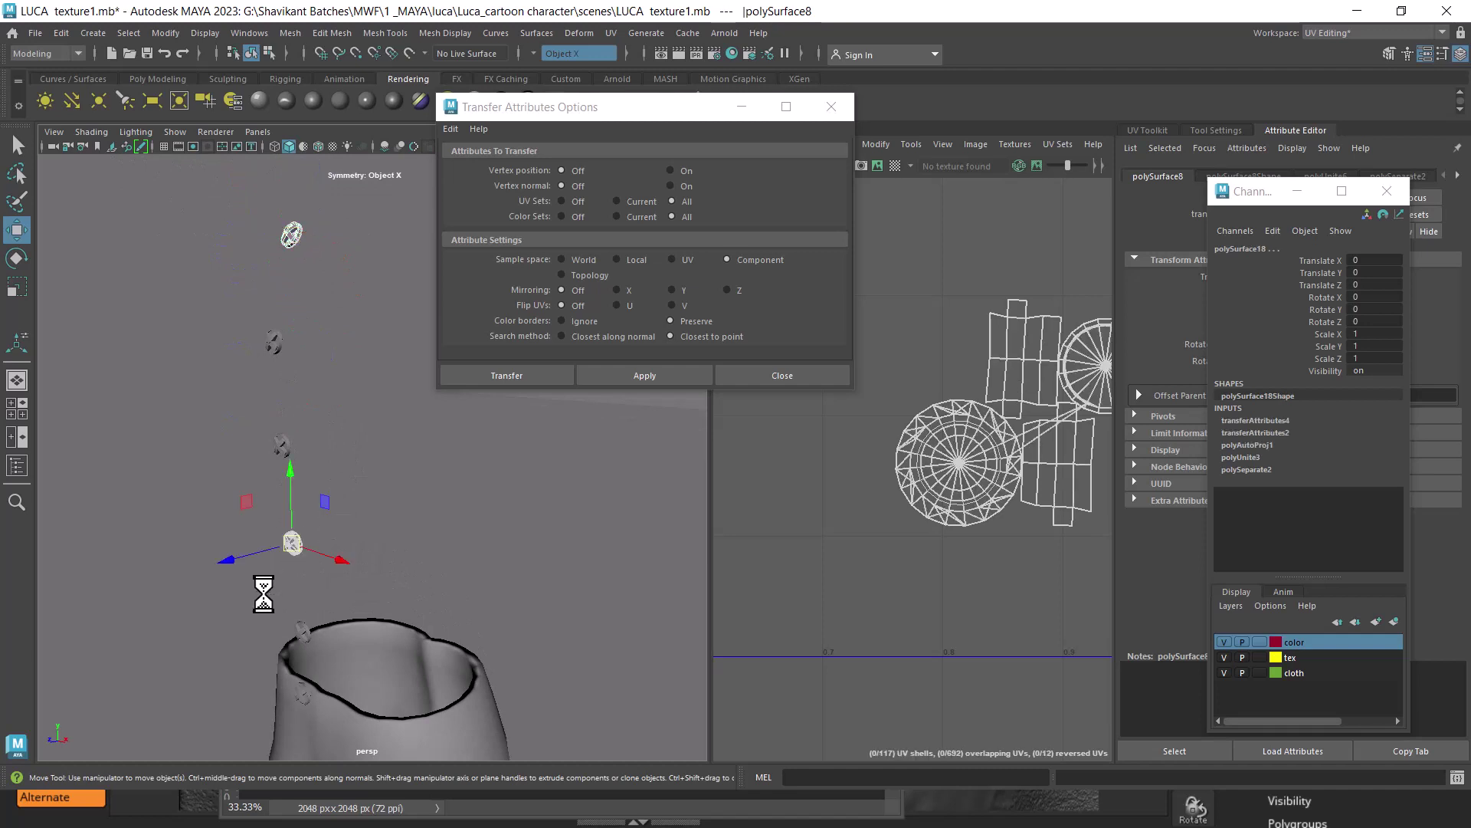
left_click(651, 373)
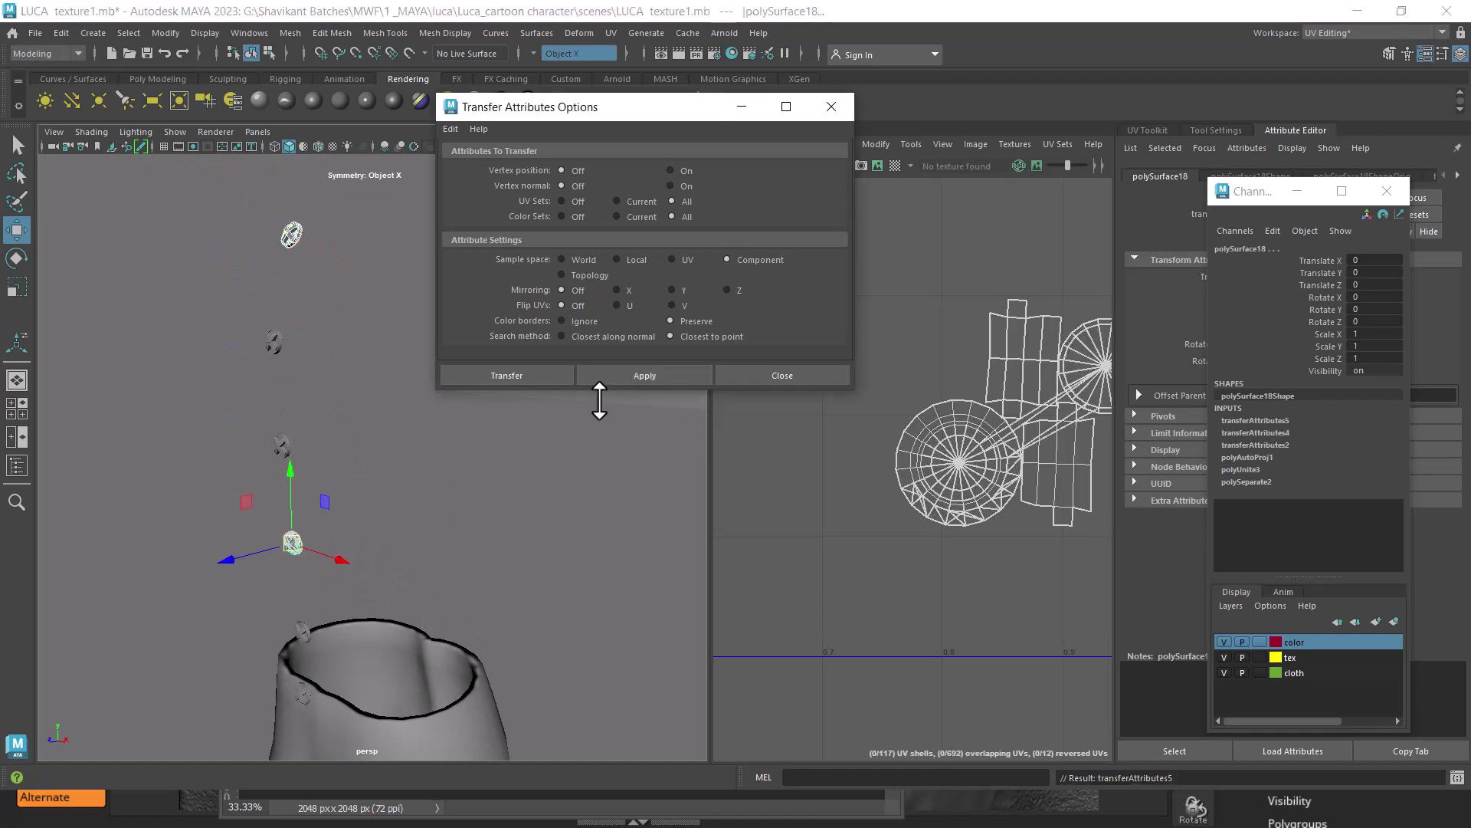
left_click(361, 256)
mouse_move(298, 208)
left_mouse_down()
mouse_move(261, 263)
mouse_move(272, 676)
left_mouse_up()
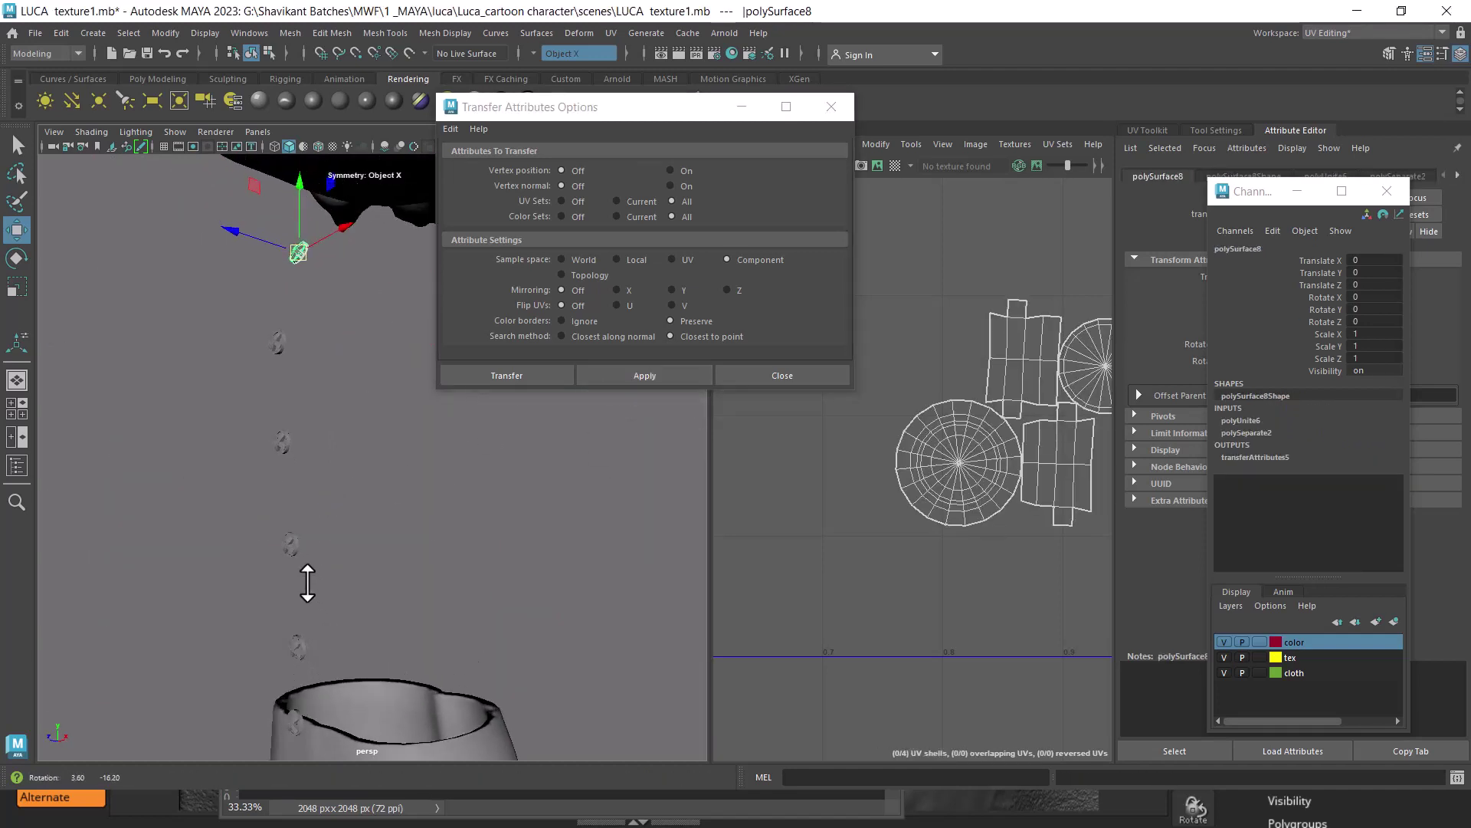
mouse_move(316, 585)
left_mouse_down()
mouse_move(355, 421)
mouse_move(322, 394)
left_mouse_up()
left_click(306, 288)
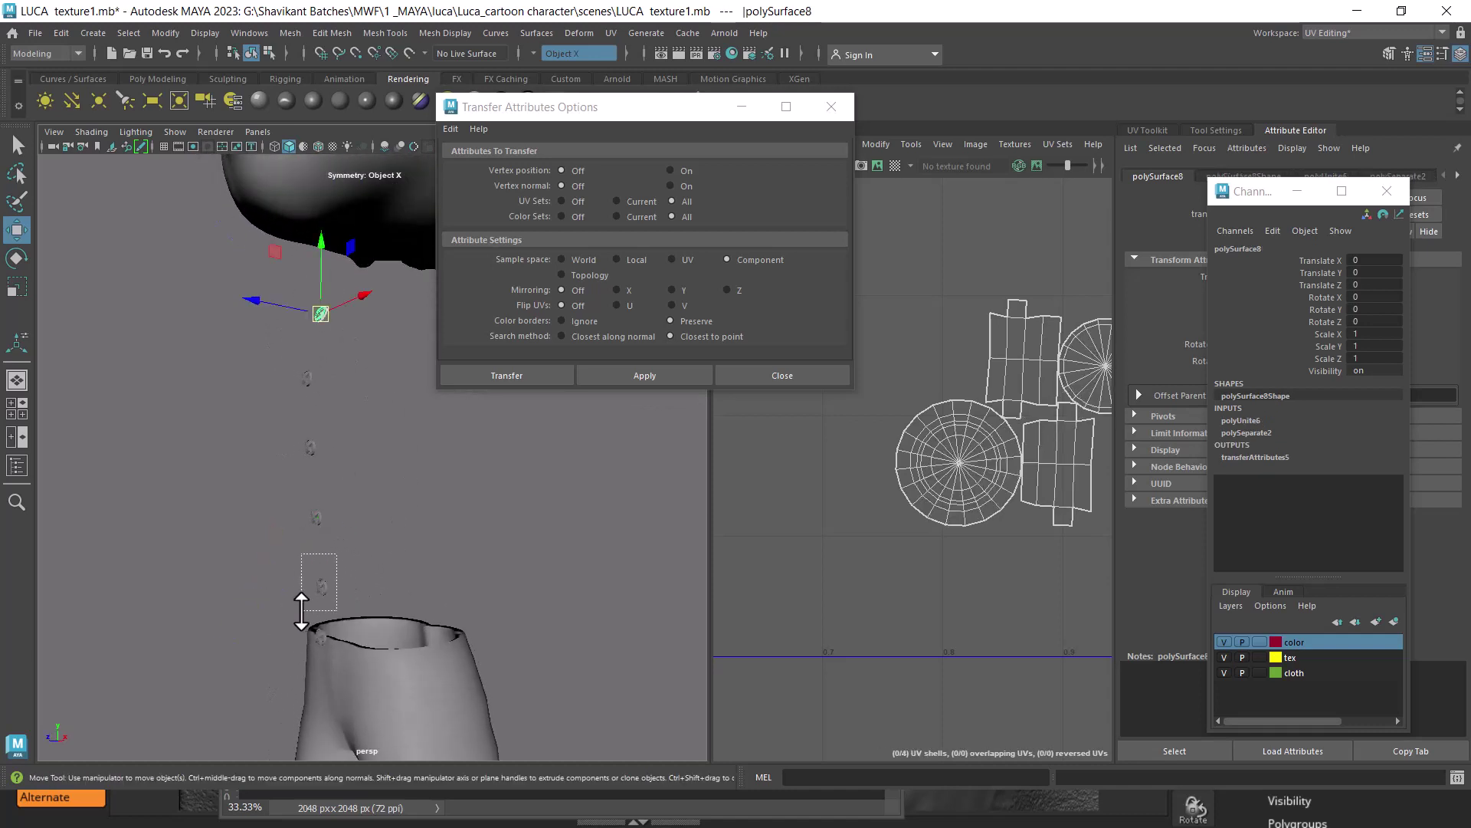
left_click_drag(301, 610, 301, 613)
left_click(669, 374)
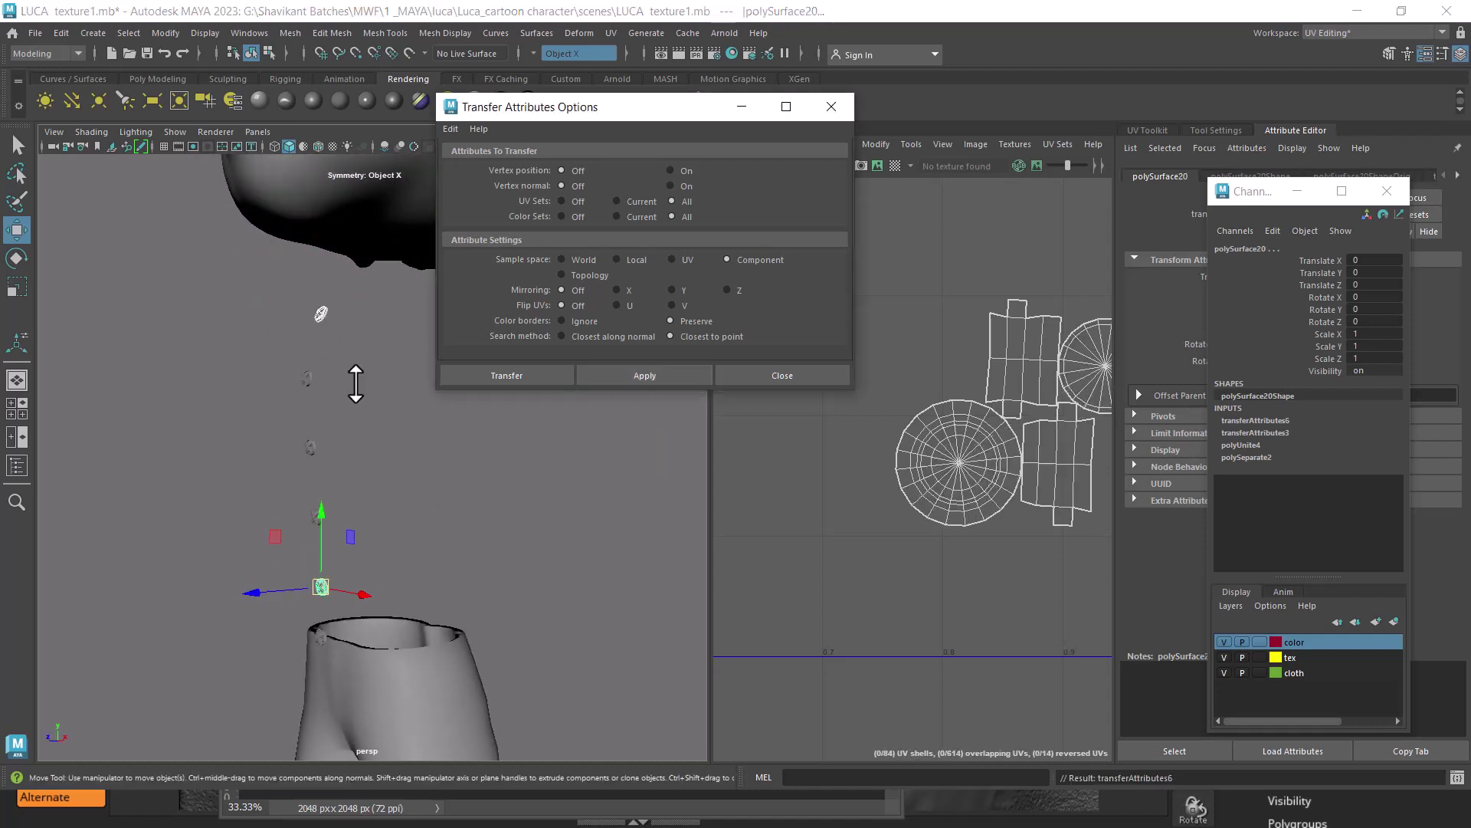
- Transfer the top button's UVs onto the lower button
left_click(321, 313)
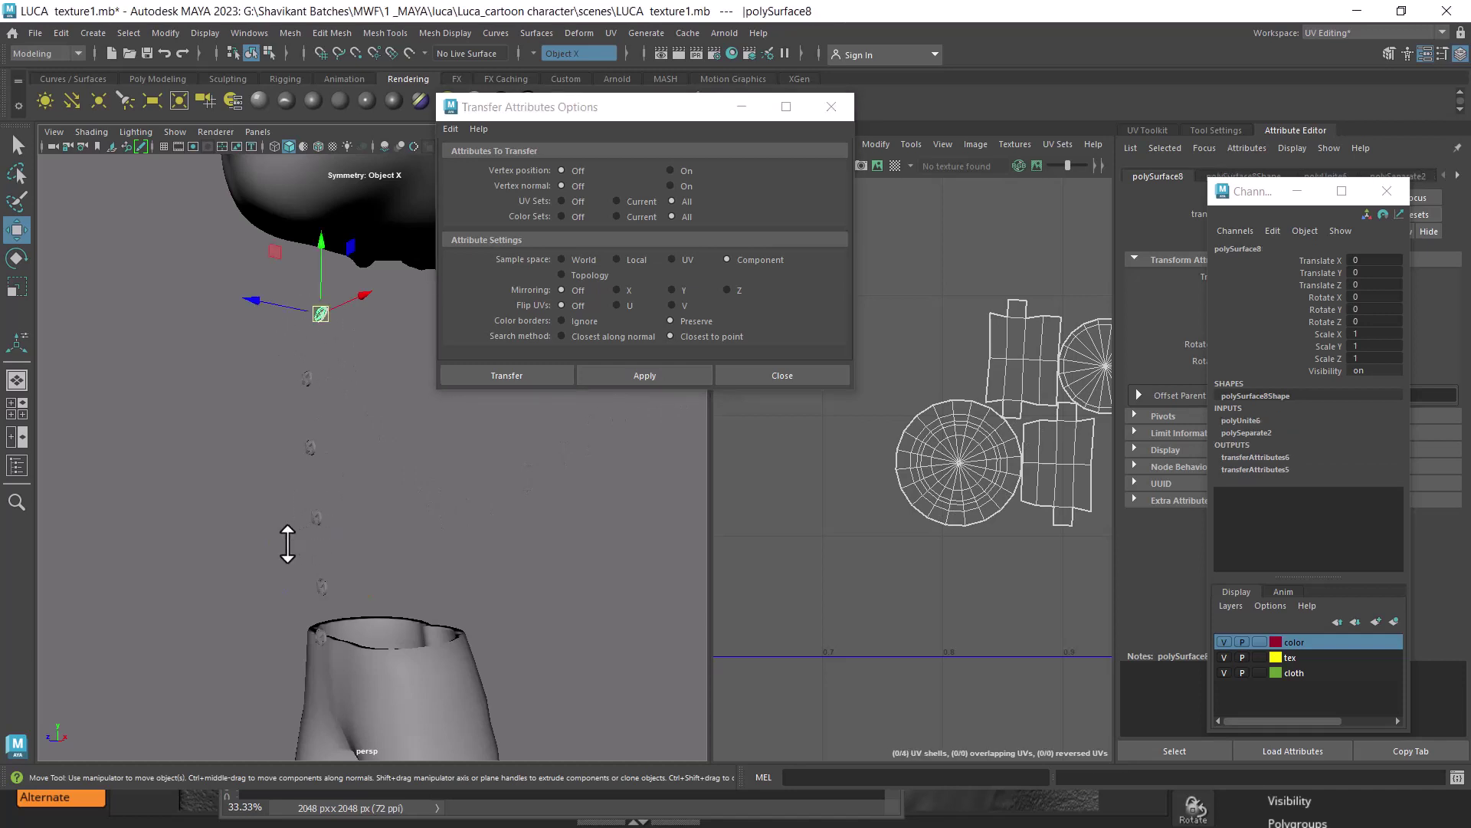
left_click(316, 518, "shift")
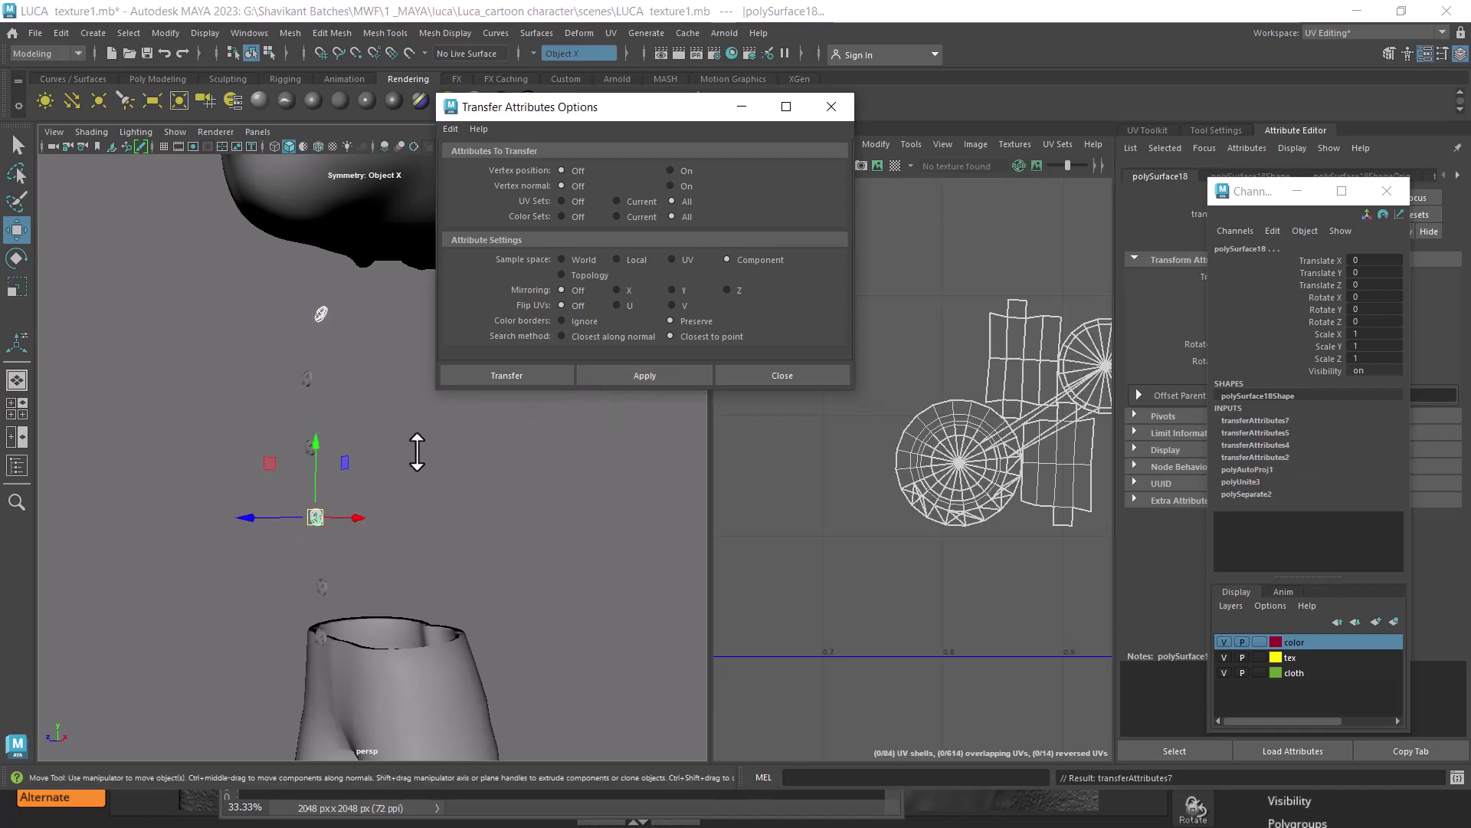
left_click(338, 557)
left_click_drag(338, 558, 322, 598)
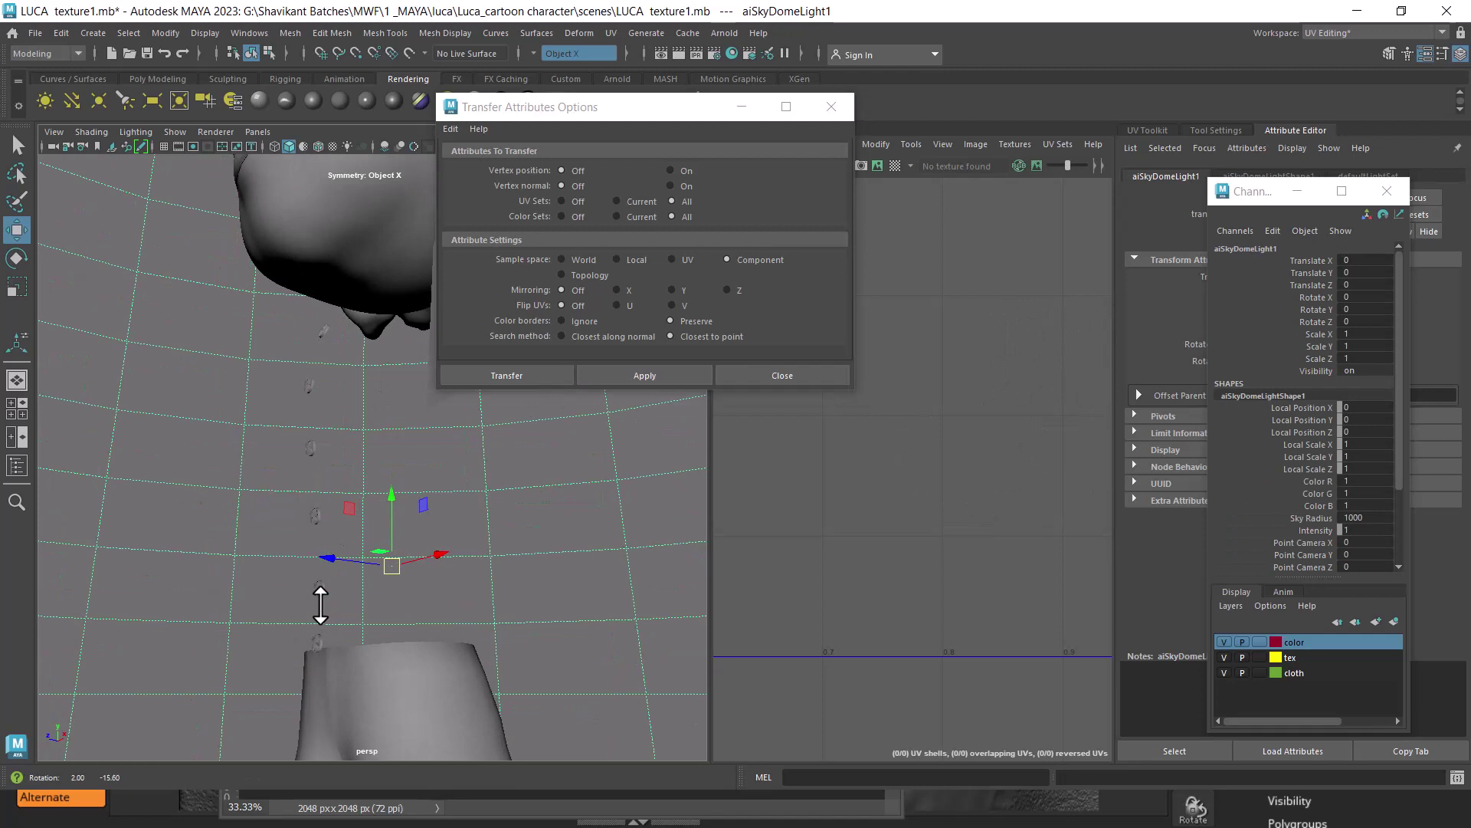
left_click(319, 335)
mouse_move(318, 335)
left_mouse_down()
mouse_move(357, 576)
mouse_move(296, 619)
mouse_move(322, 649)
left_mouse_up()
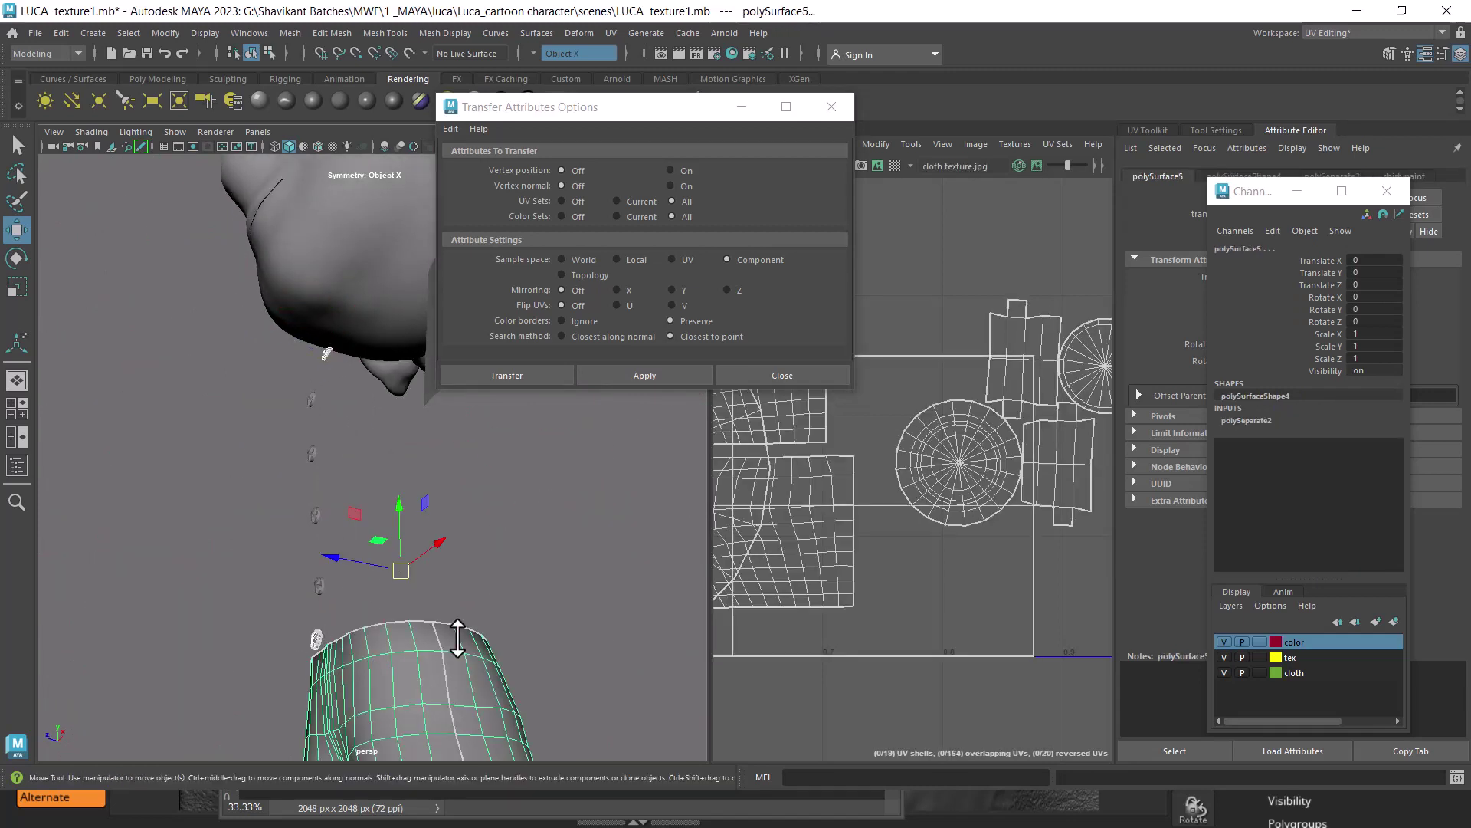
left_click(651, 366)
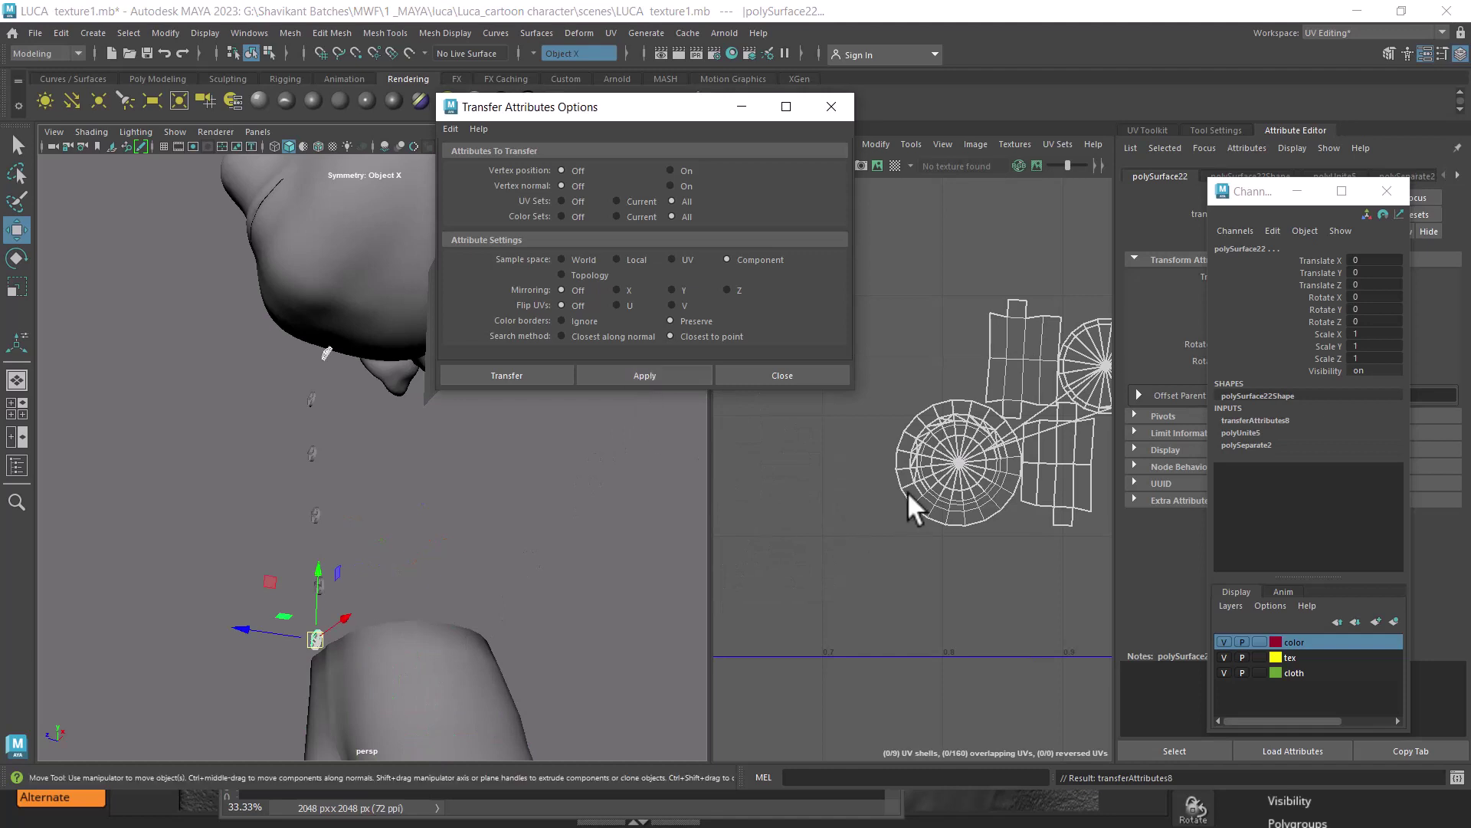
- Select the collar button, a lower button and the button above for checking
left_click_drag(404, 575, 430, 619)
left_click_drag(411, 619, 348, 437)
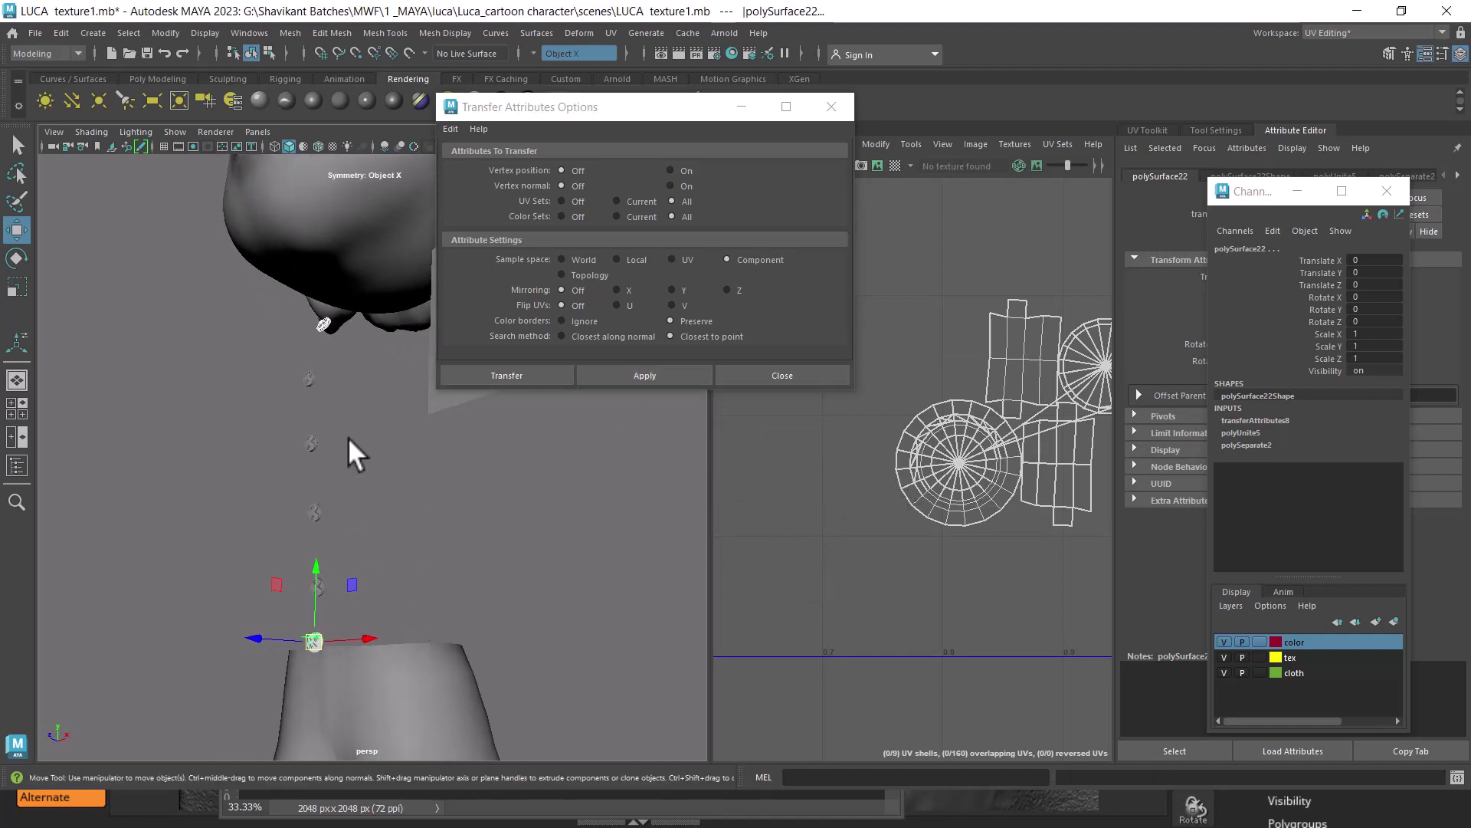
left_click(311, 378)
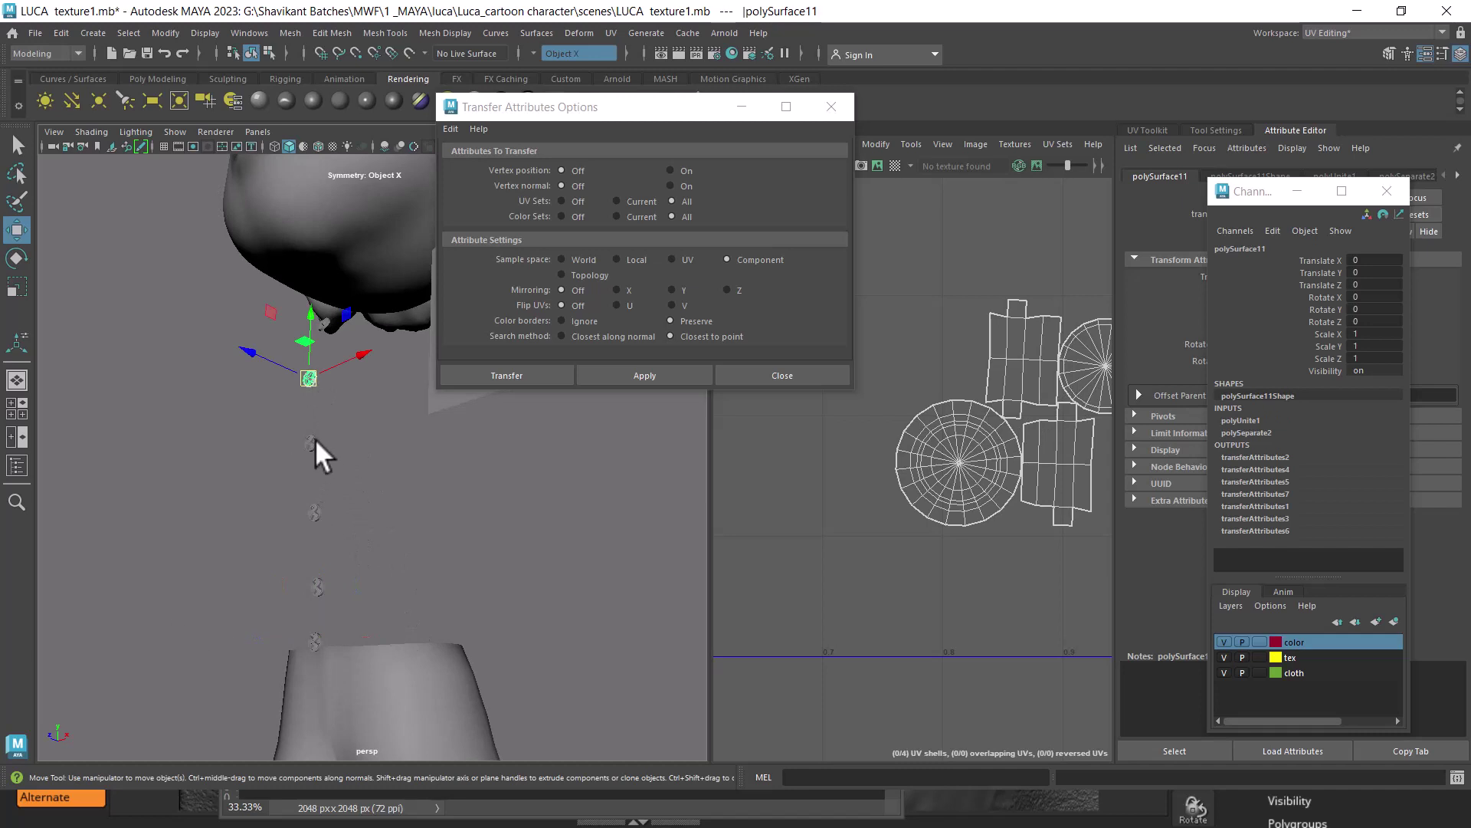
left_click(314, 509)
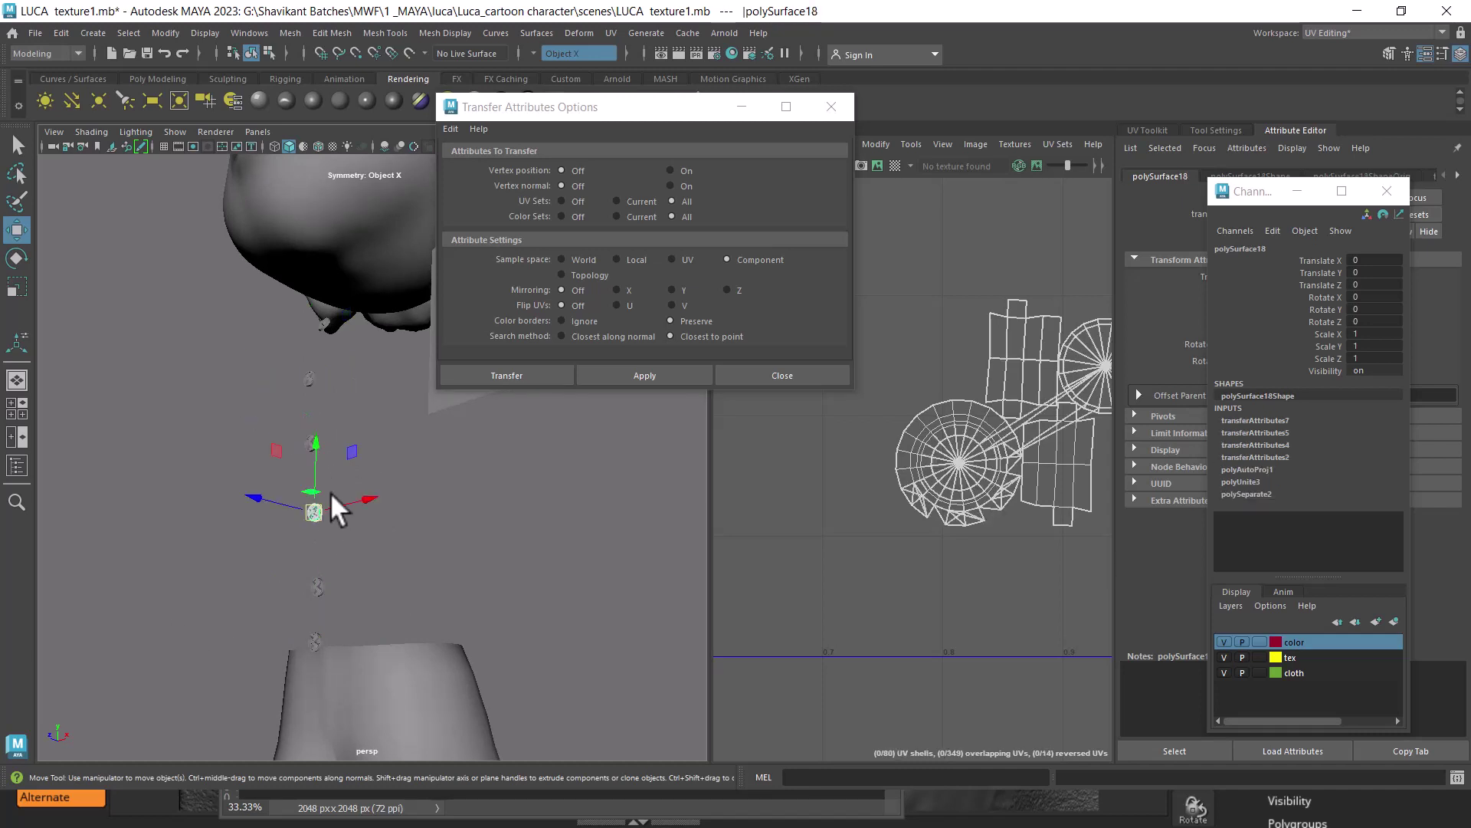
scroll(338, 505, "up", 2)
left_click(288, 437)
- Switch the viewport to the side view and zoom in on the buttons
key("space")
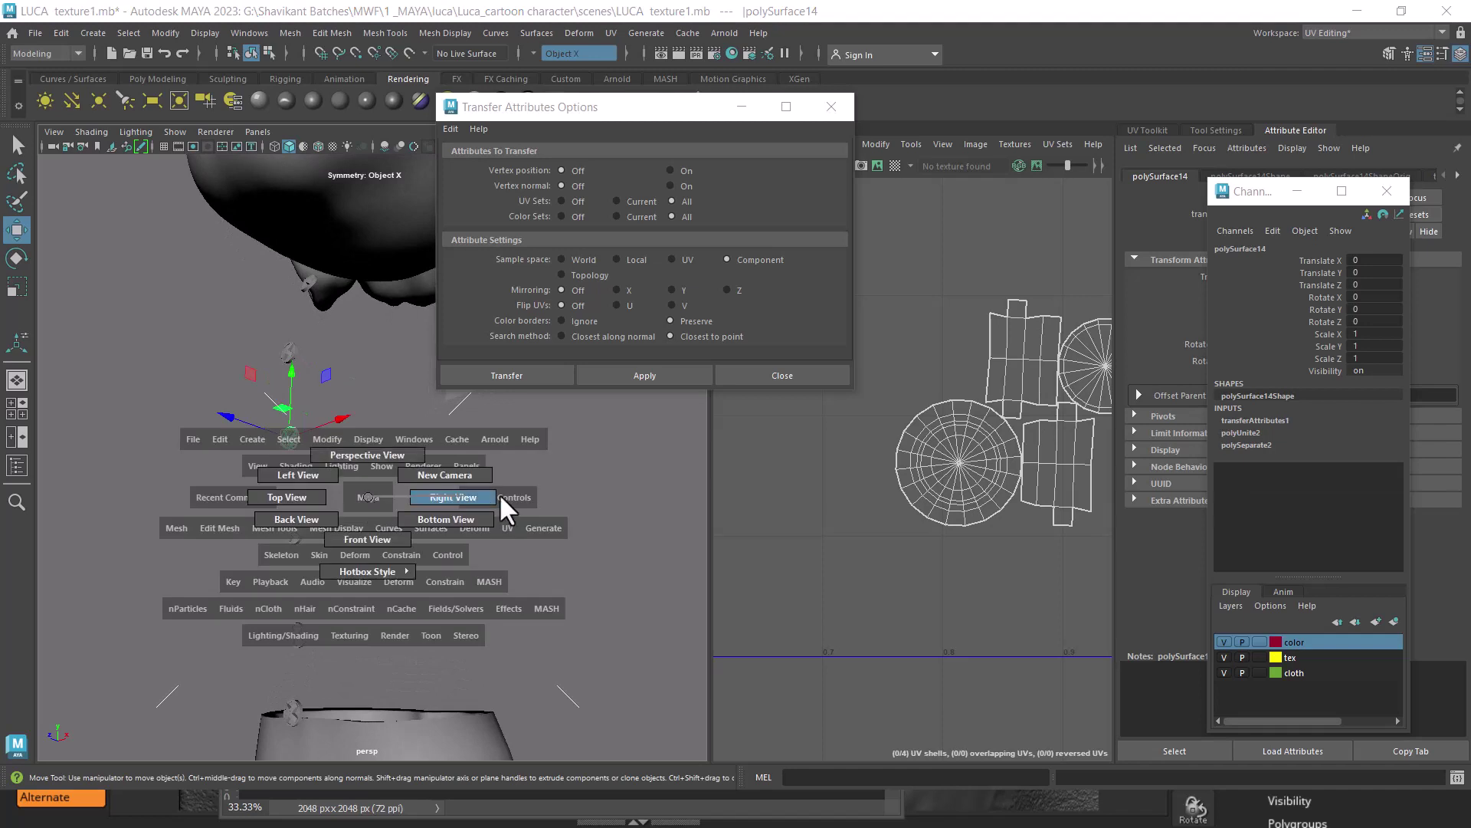
left_click_drag(366, 493, 499, 494)
scroll(467, 528, "down", 5)
scroll(459, 613, "up", 2)
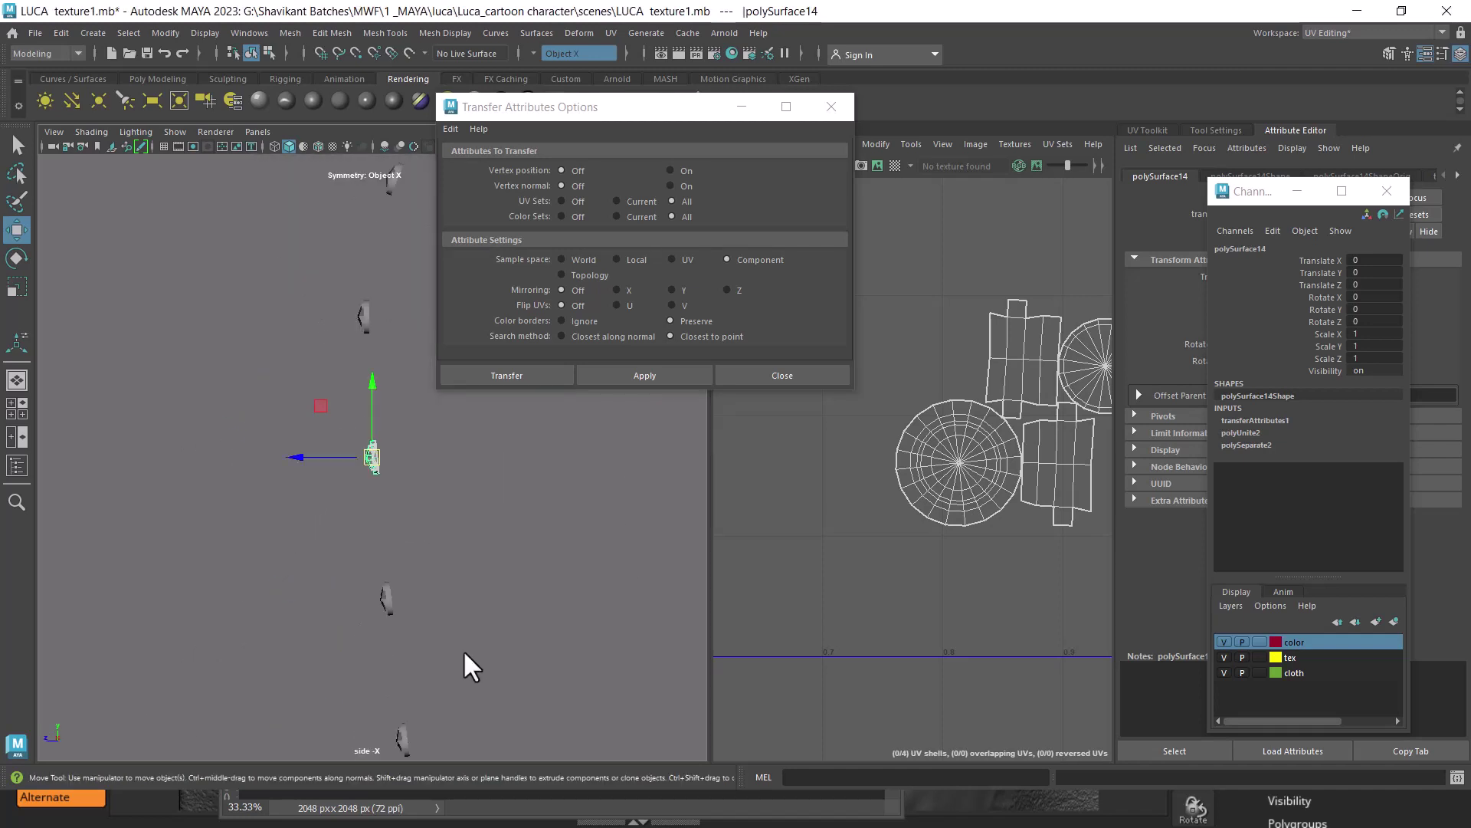
scroll(453, 606, "up", 2)
scroll(468, 590, "up", 2)
scroll(460, 536, "up", 2)
scroll(445, 490, "up", 2)
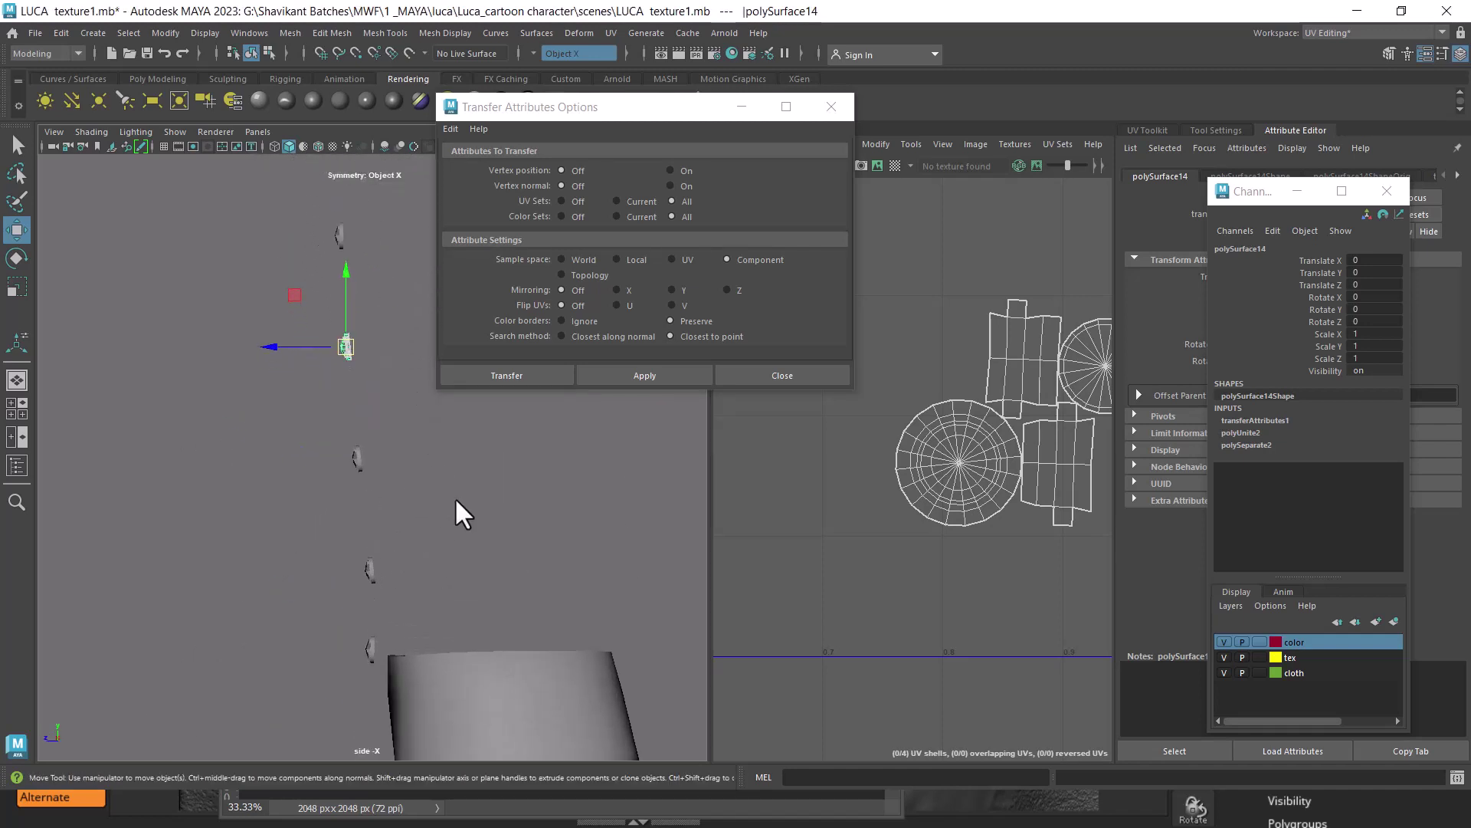
scroll(422, 468, "up", 1)
- Duplicate a button with Ctrl+D and move the copy down the shirt front
key("ctrl+d")
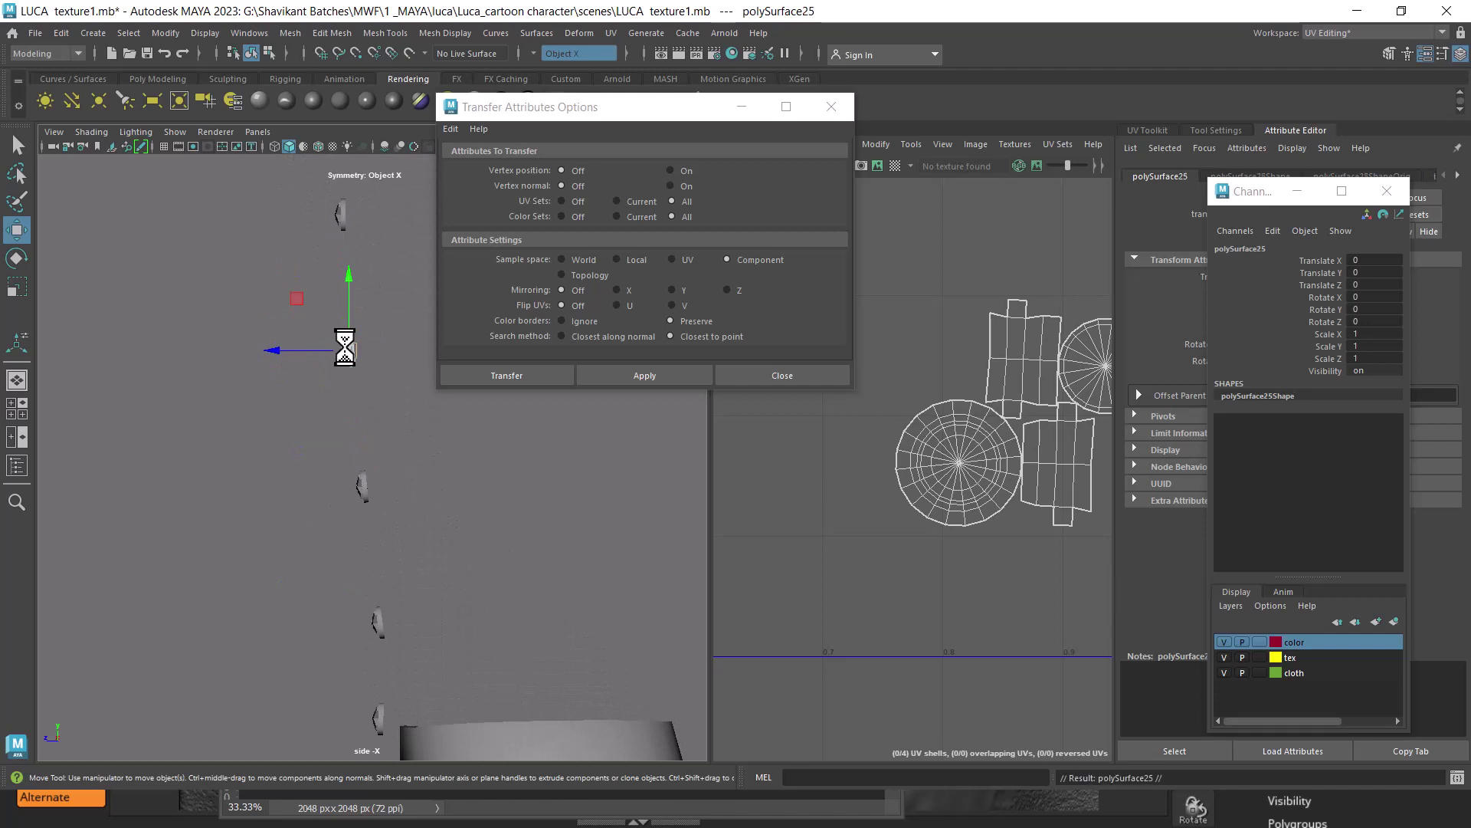
left_click_drag(348, 351, 299, 439)
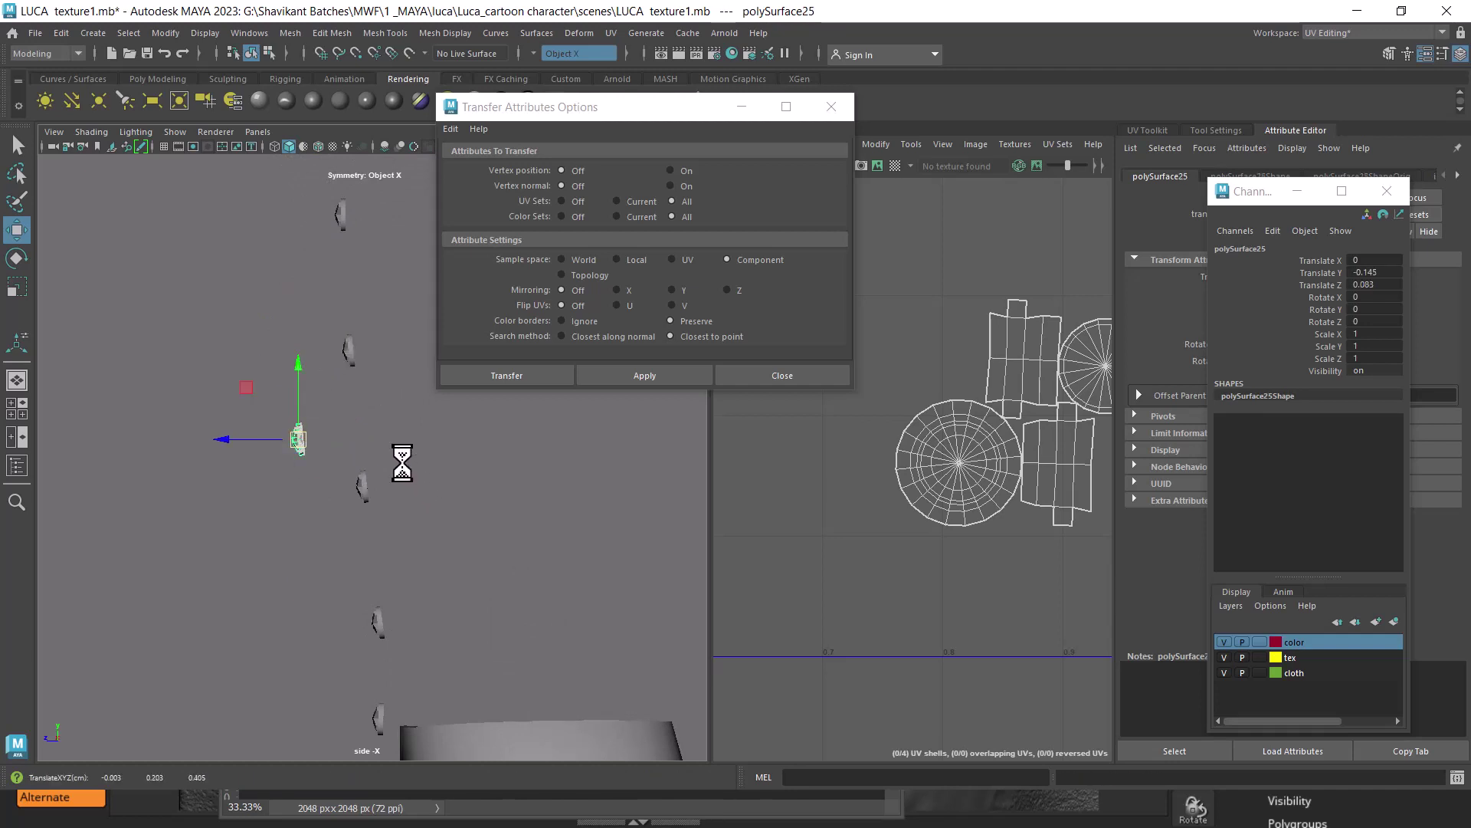
left_click(362, 486)
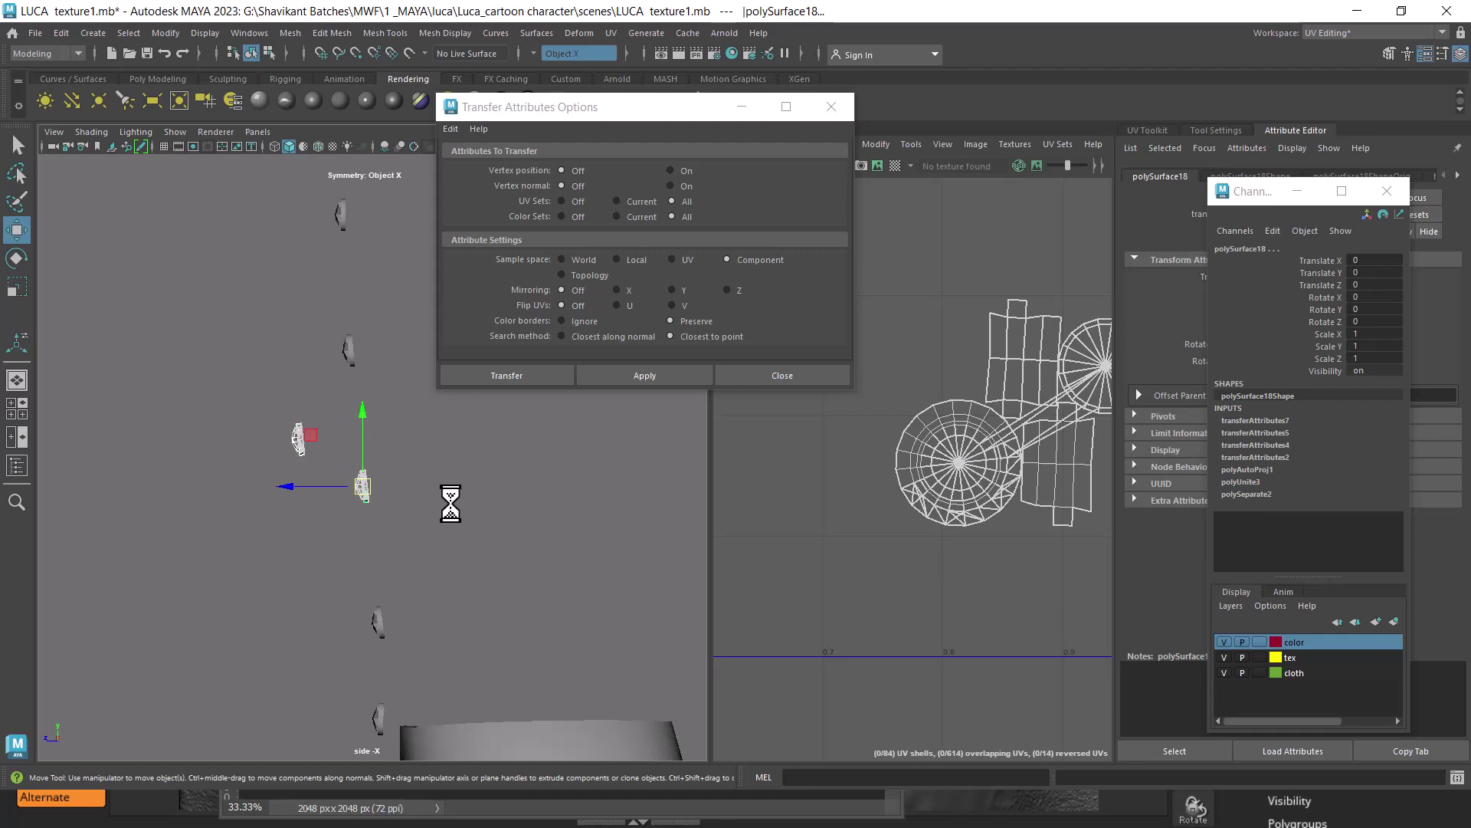
left_click(298, 440)
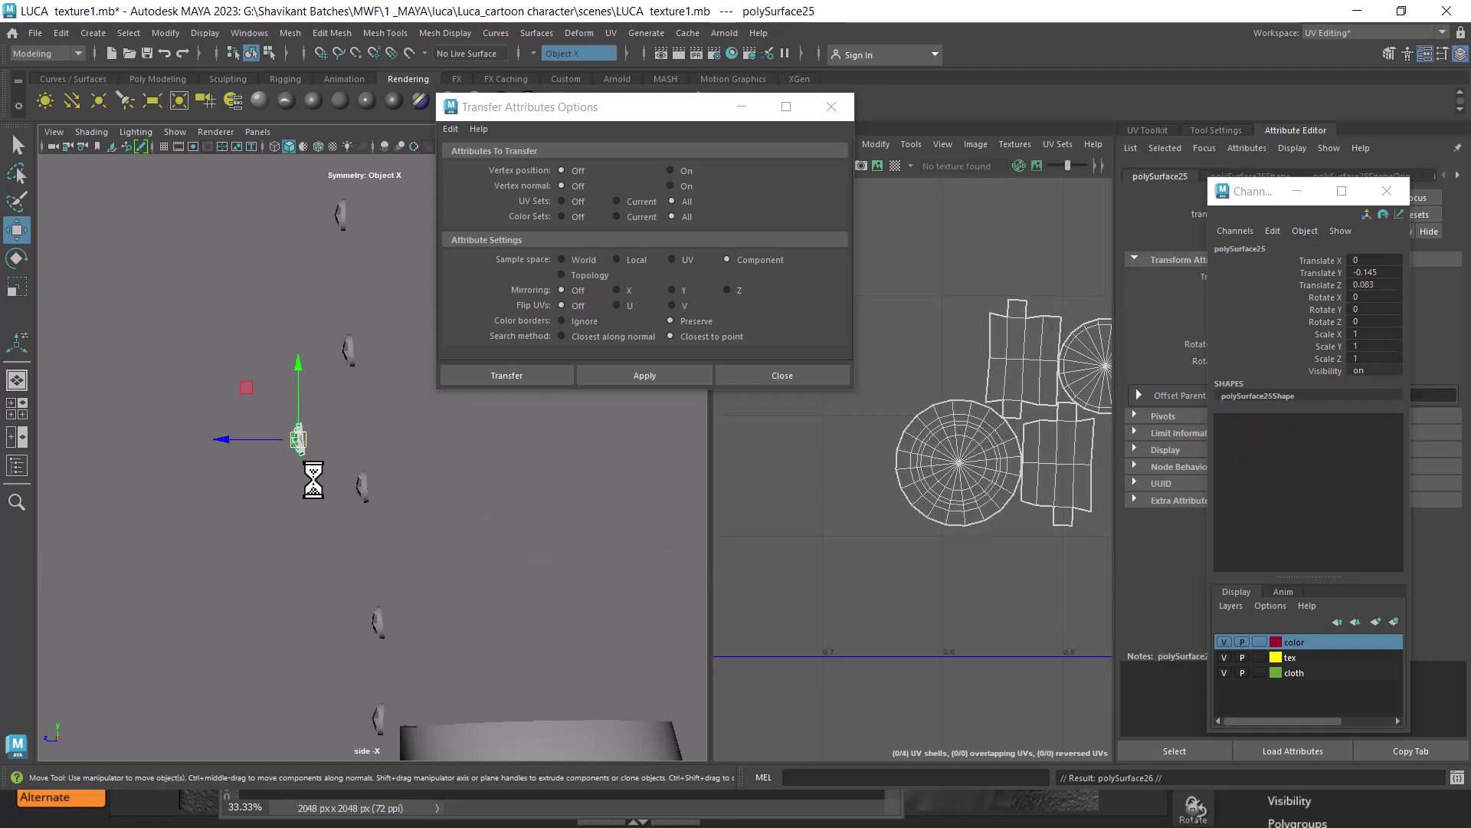
left_click_drag(298, 442, 315, 584)
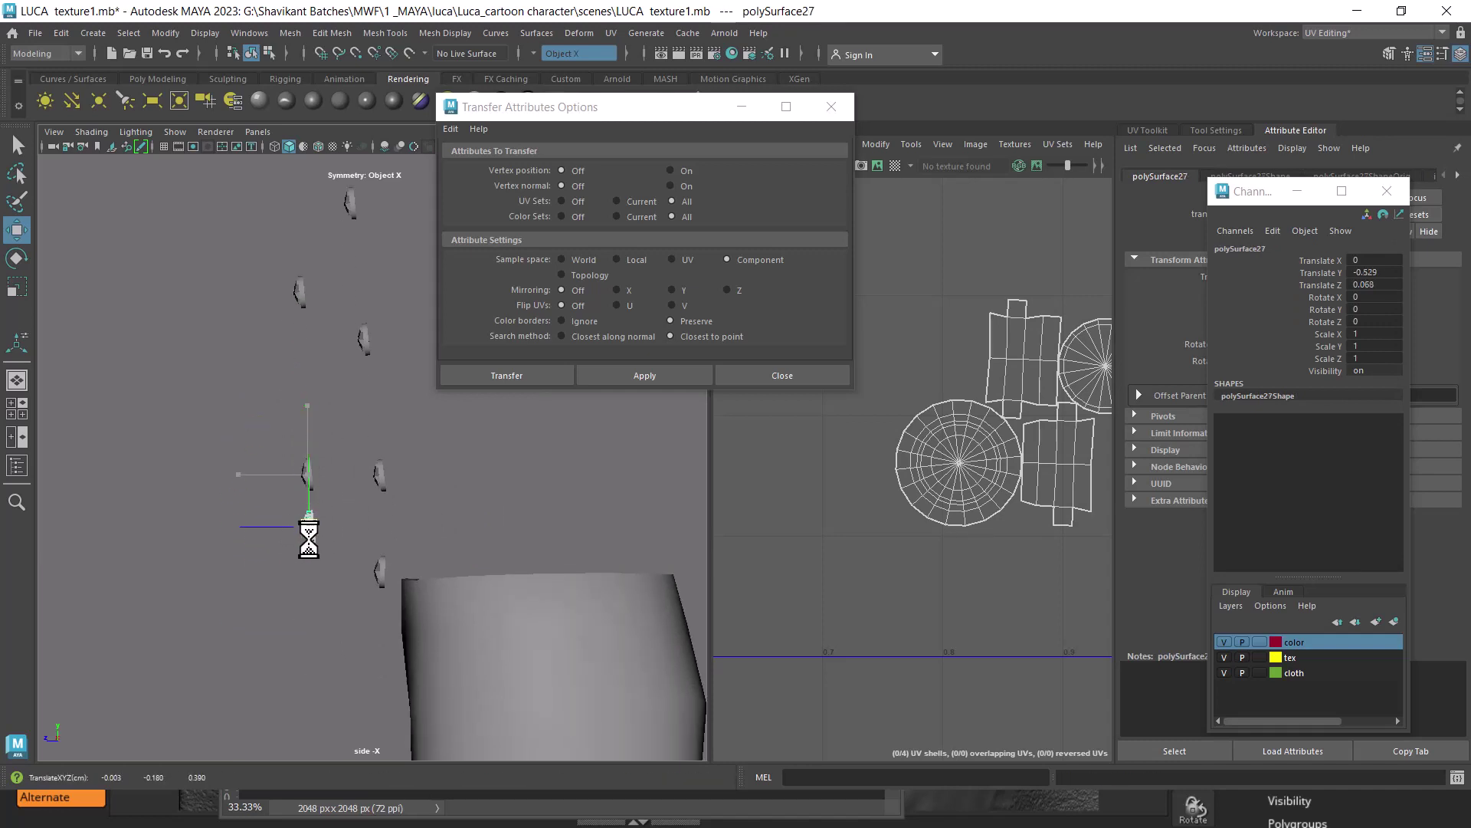
- Select the upper buttons and close the Transfer Attributes options
left_click(299, 289)
left_click(362, 341, "shift")
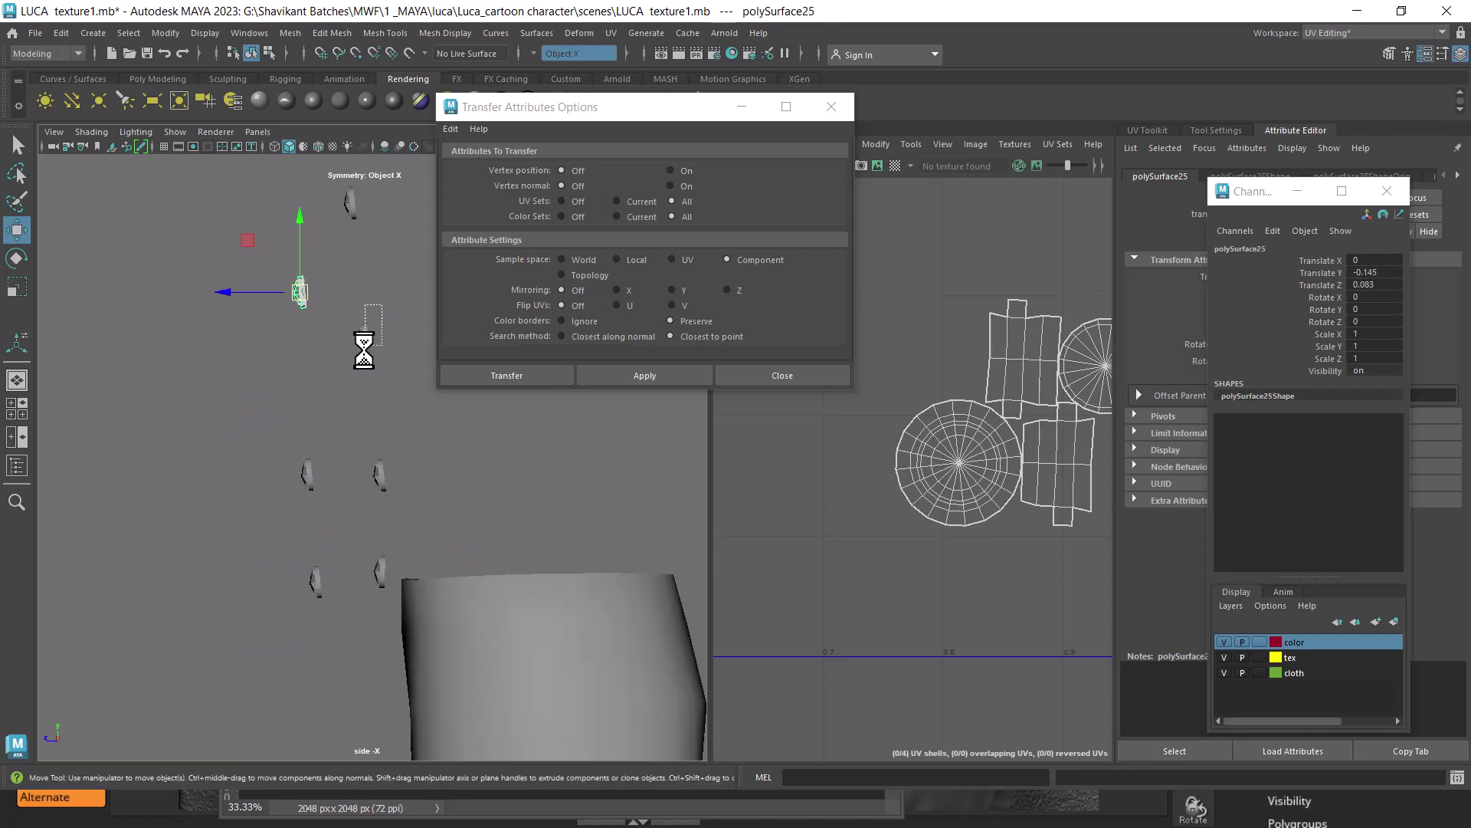
left_click(667, 375)
left_click(781, 375)
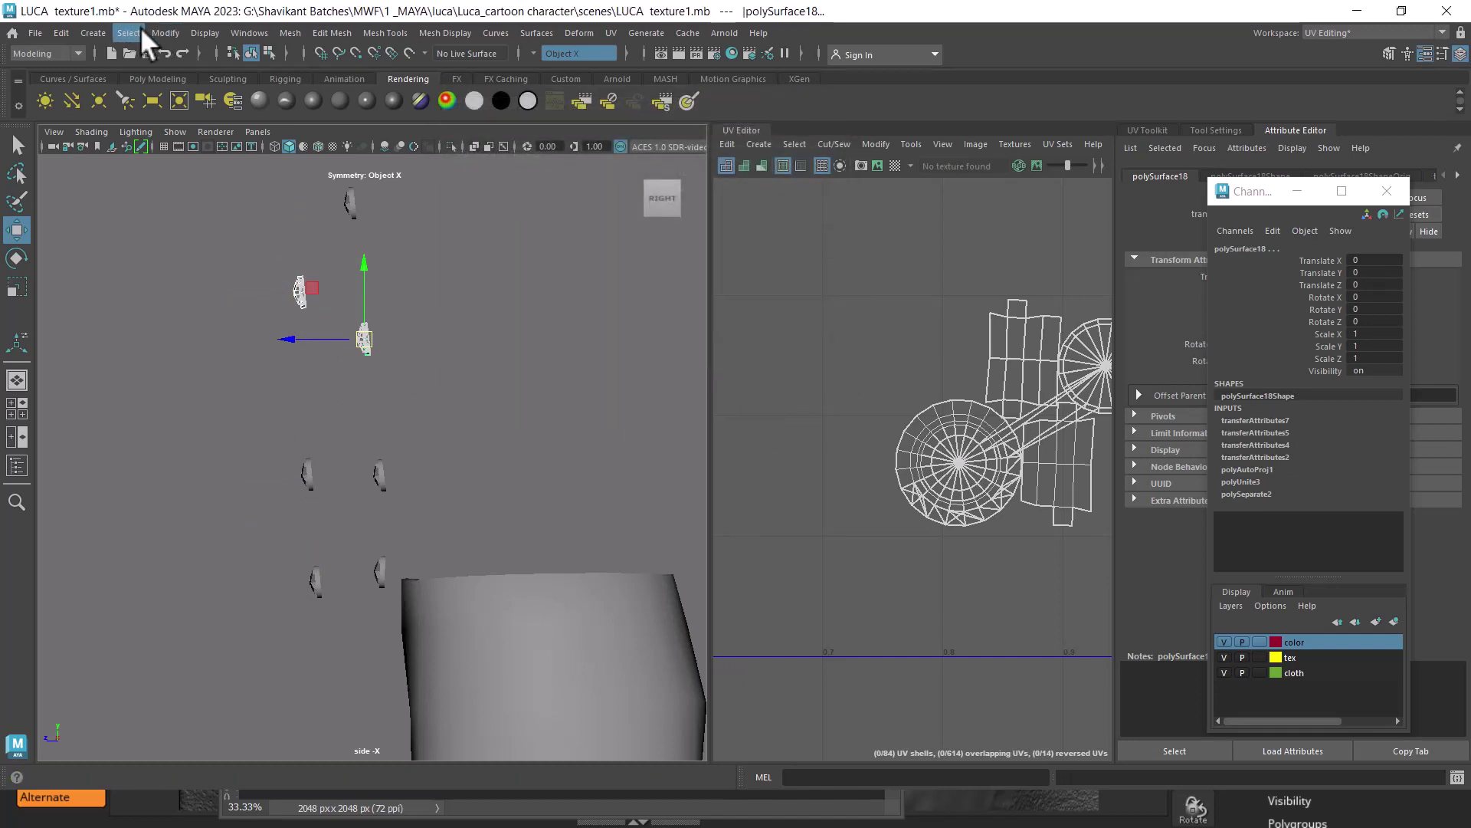
- Pan the side view and open the Modify menu's Snap Align Objects commands
left_click_drag(415, 399, 327, 246)
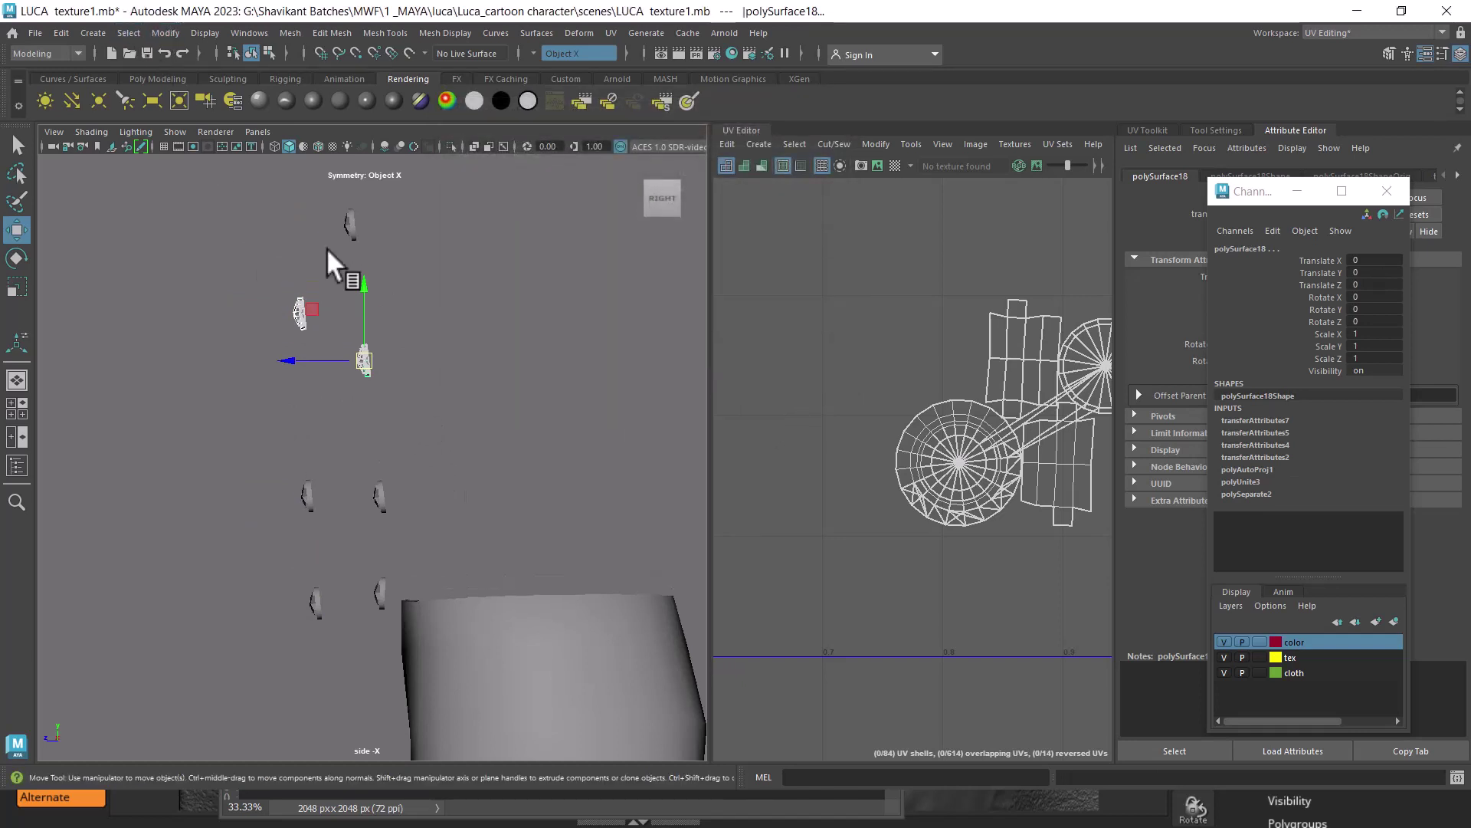
left_click(129, 32)
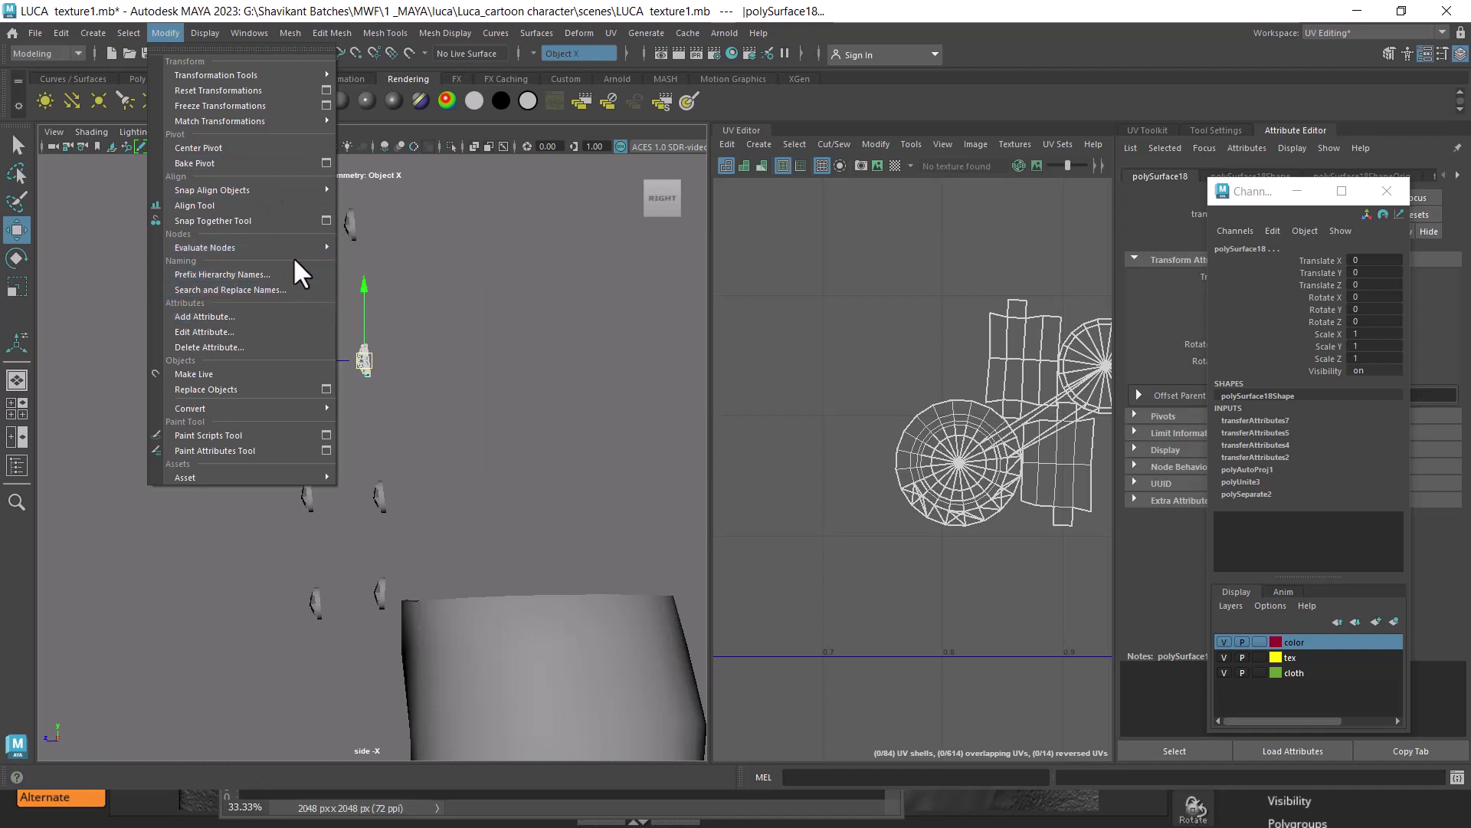
mouse_move(213, 190)
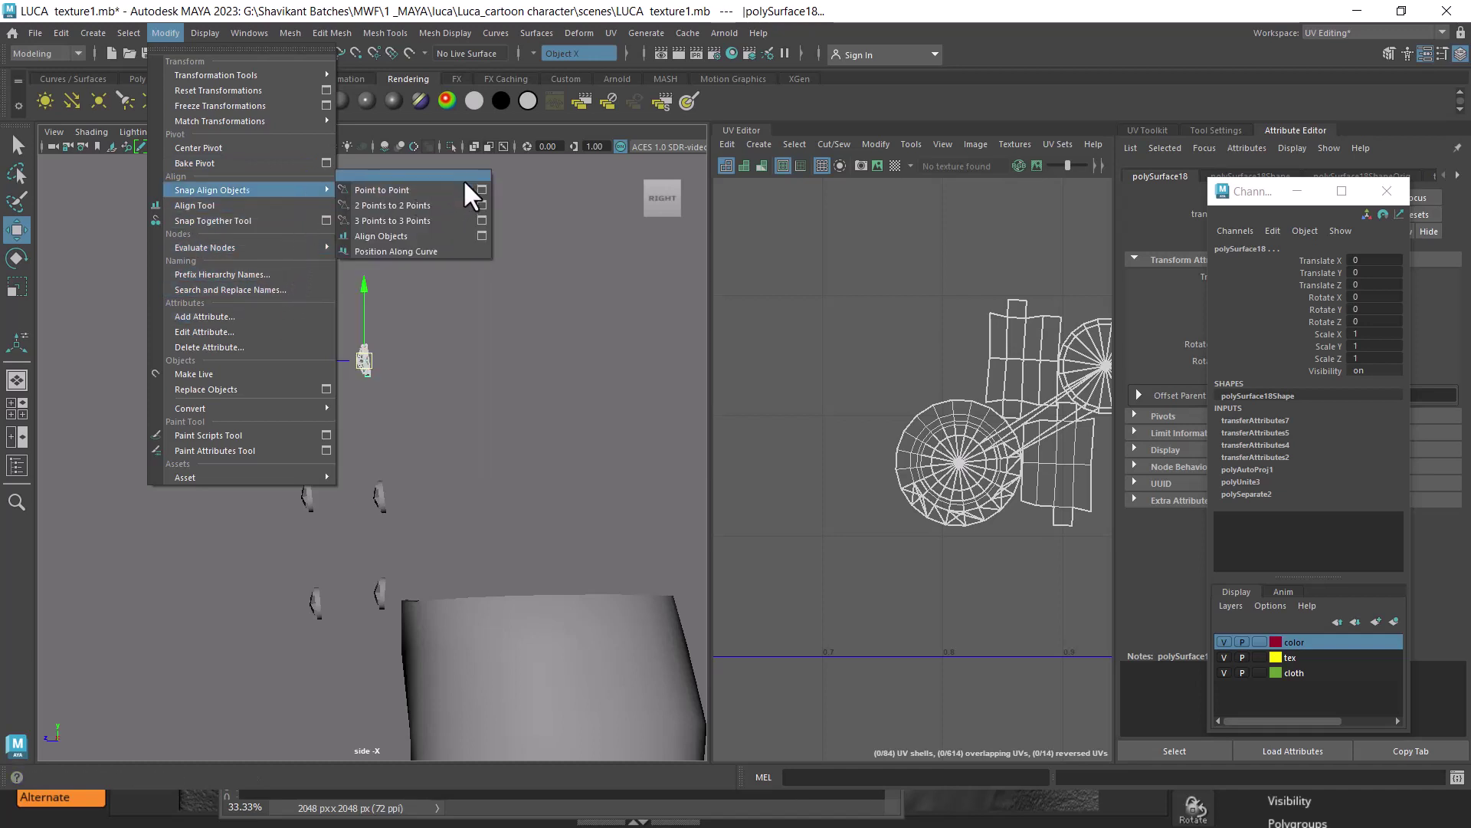
- Set the Align Objects options to world Y, aligned to the last selected object
left_click(481, 236)
left_click(654, 191)
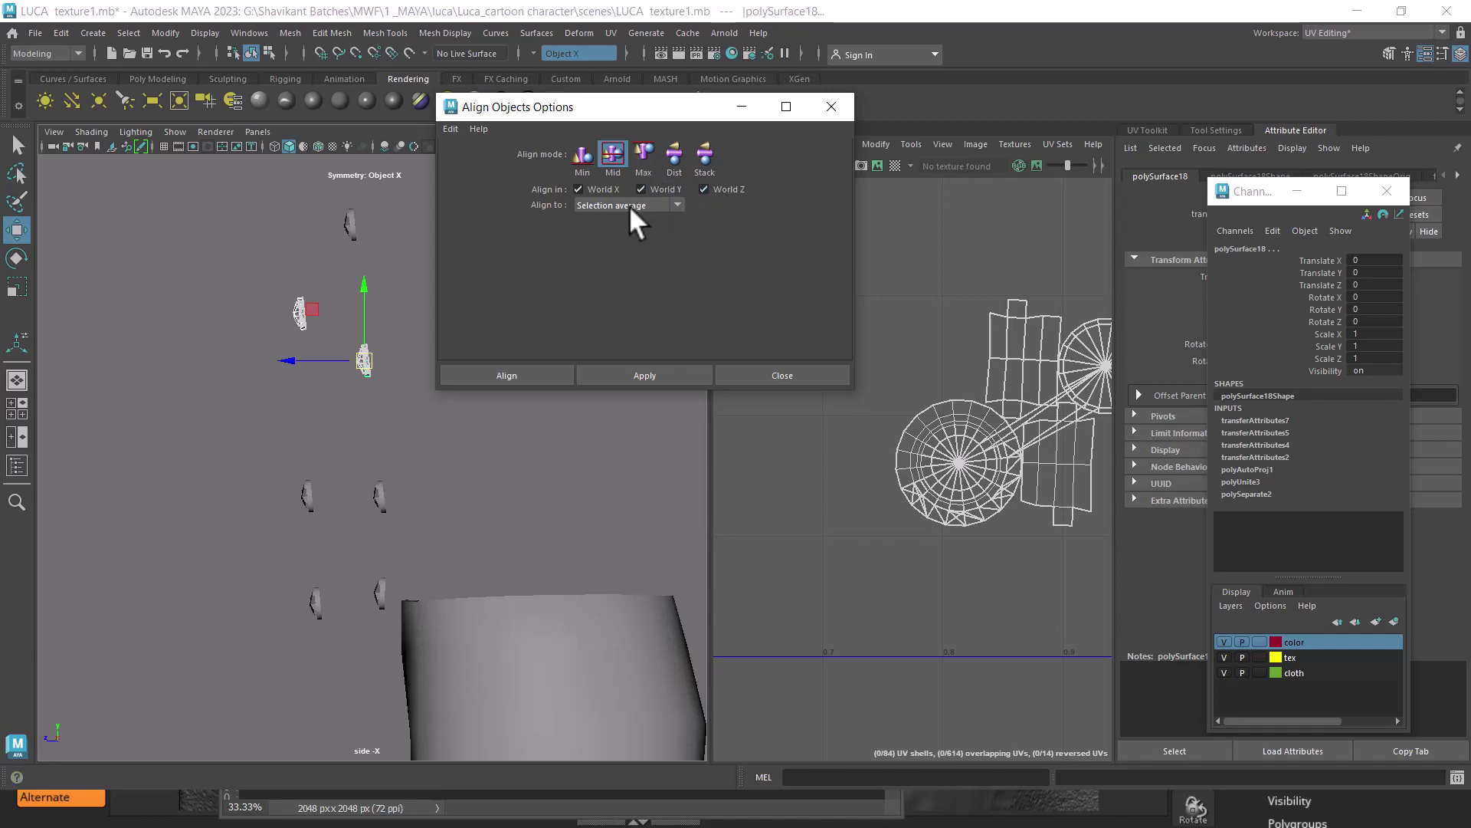
left_click(627, 202)
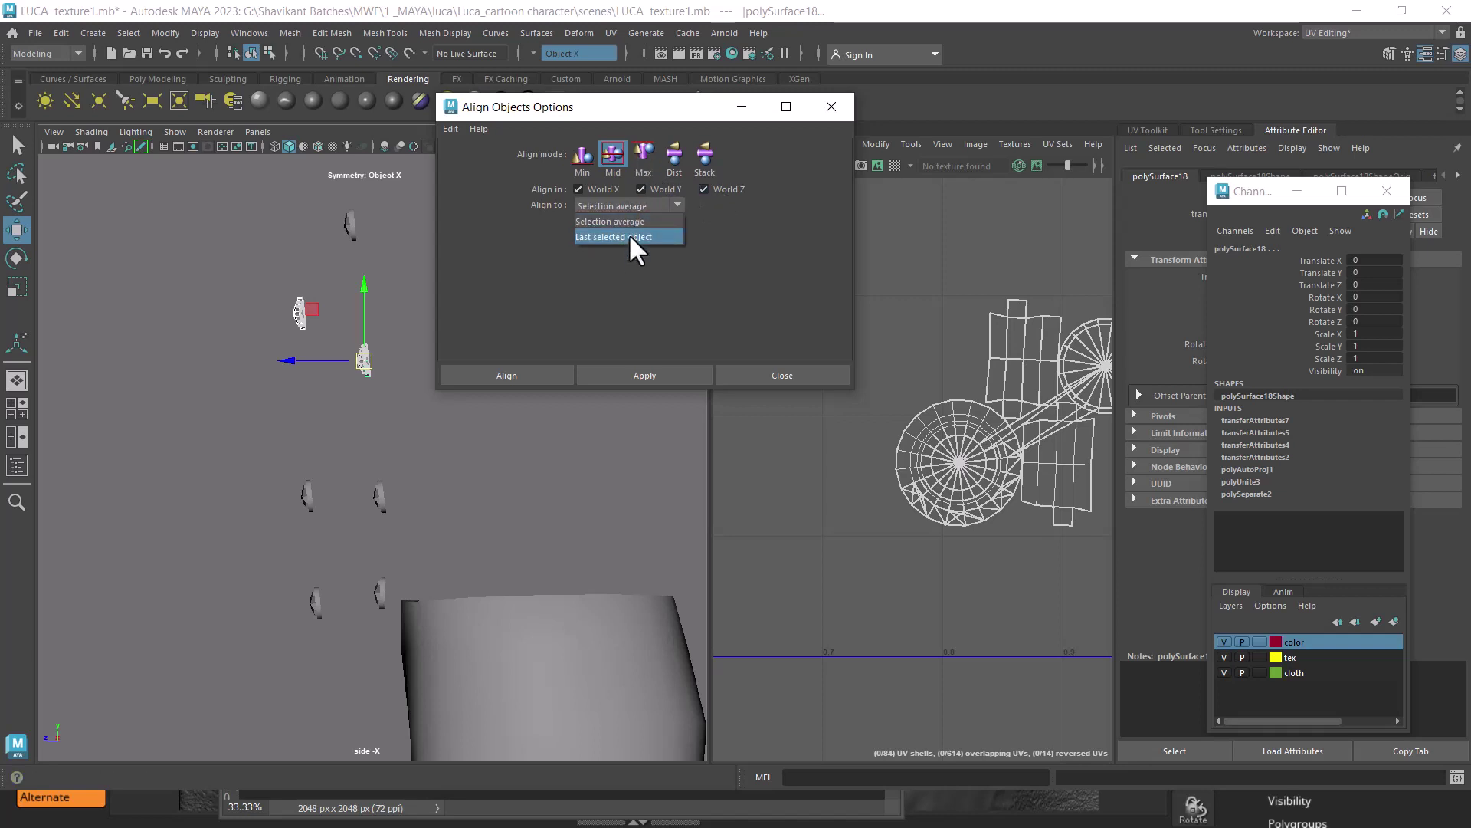
left_click(629, 233)
- Centre button piece polySurface25 onto polySurface18
left_click(241, 334)
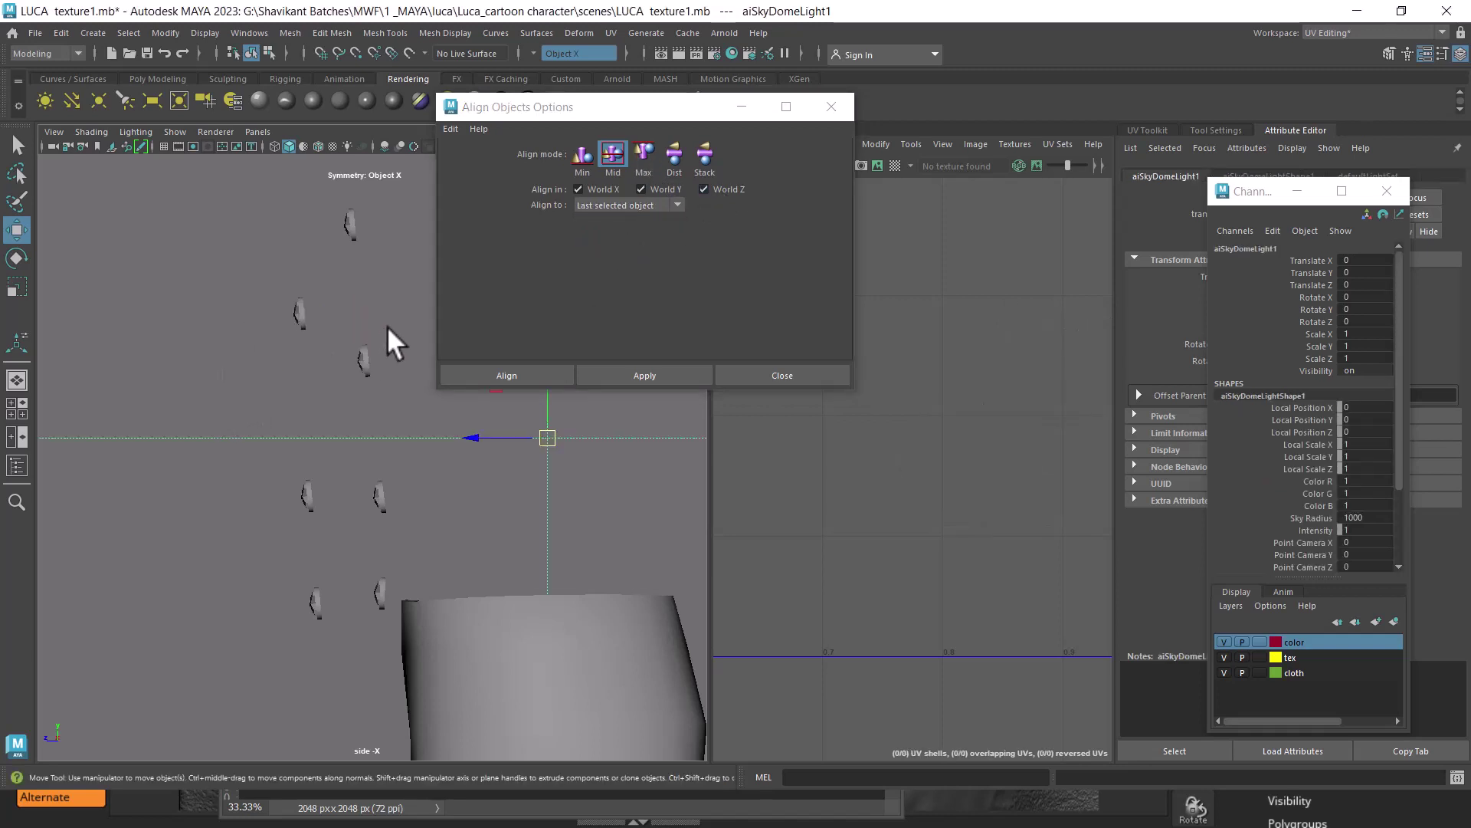
left_click(365, 358)
left_click(301, 316)
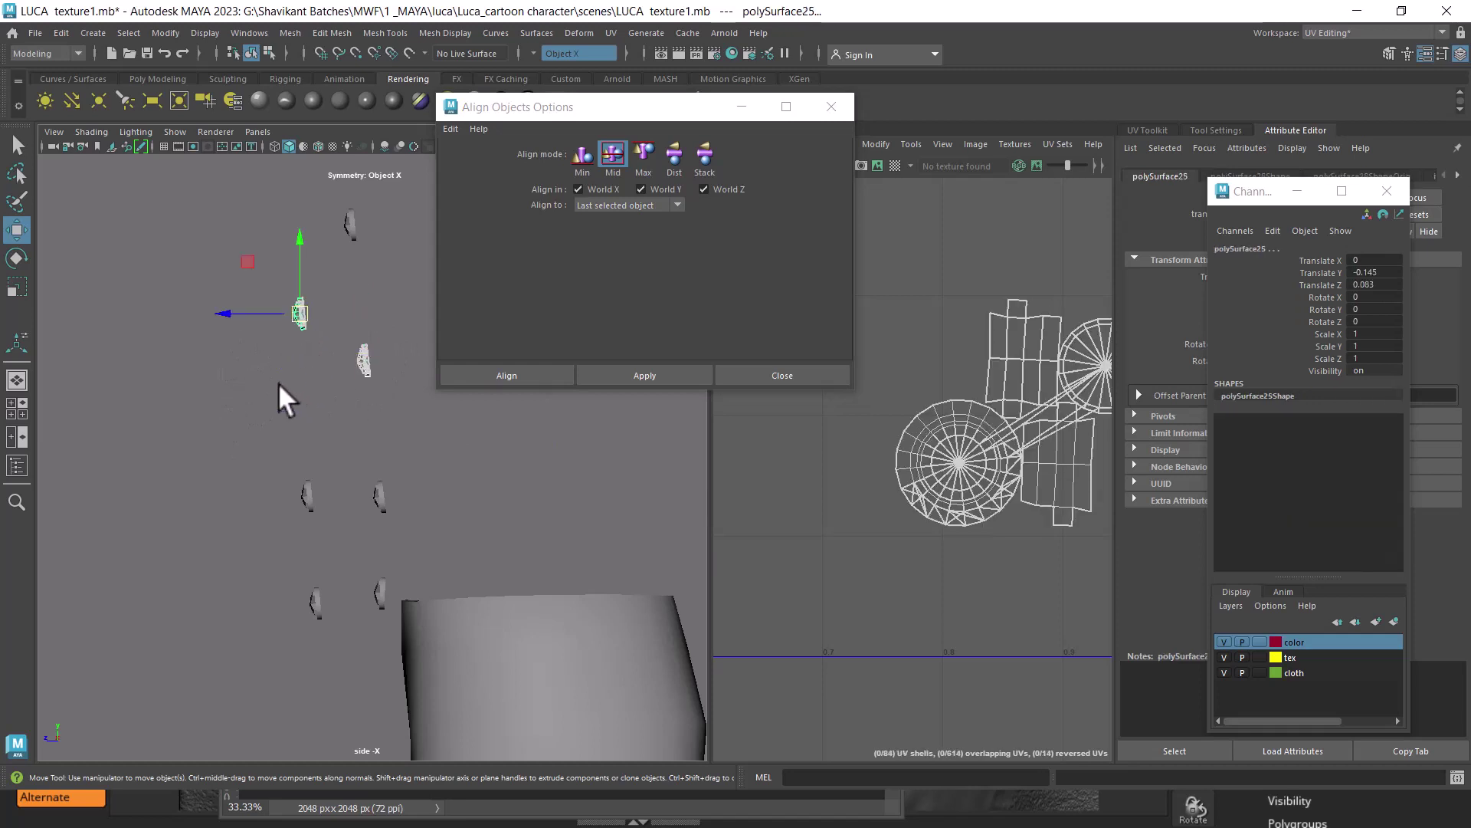
left_click(230, 267)
left_click(300, 314)
left_click(365, 358, "shift")
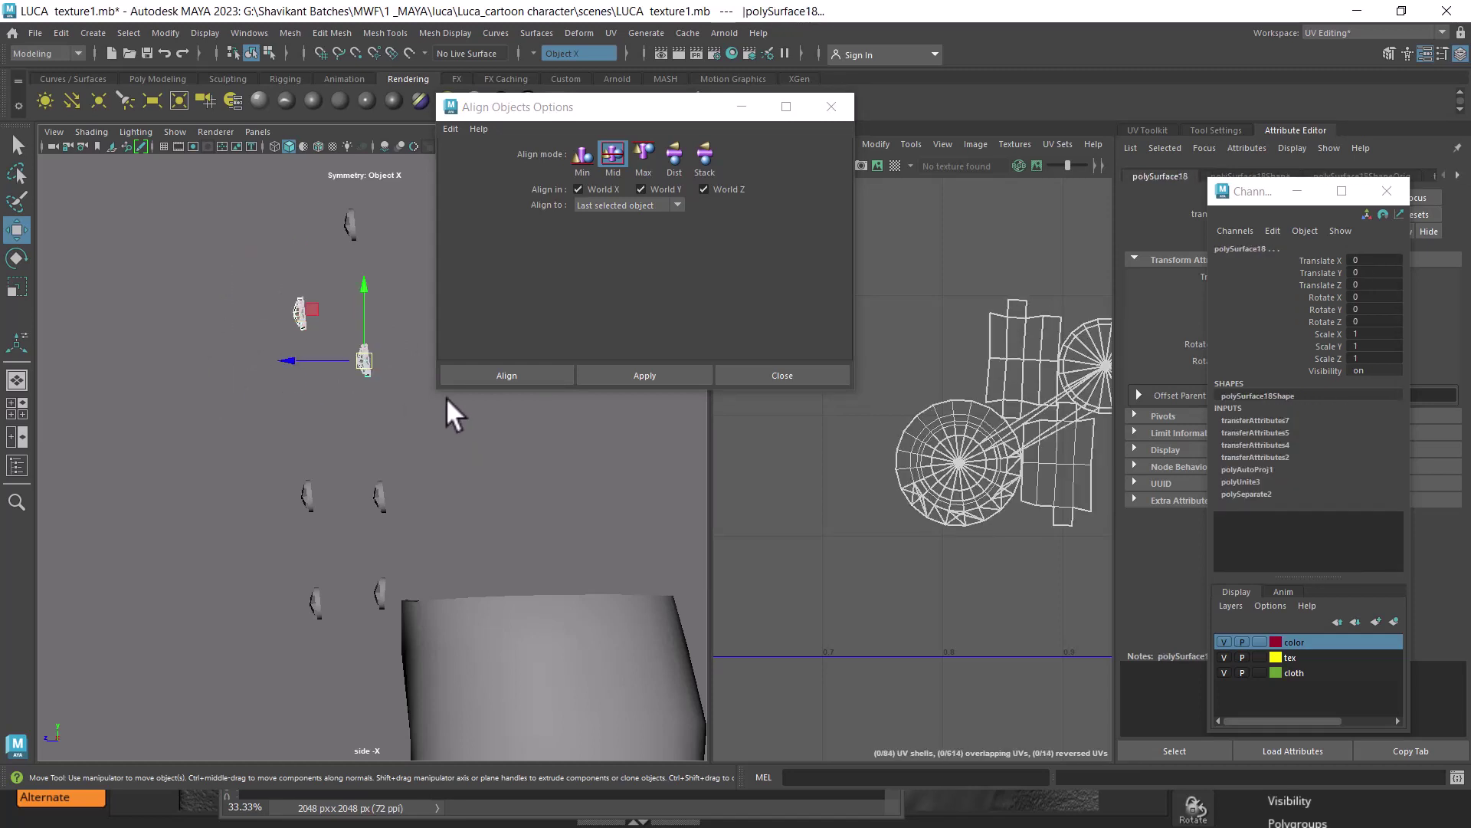
left_click(654, 374)
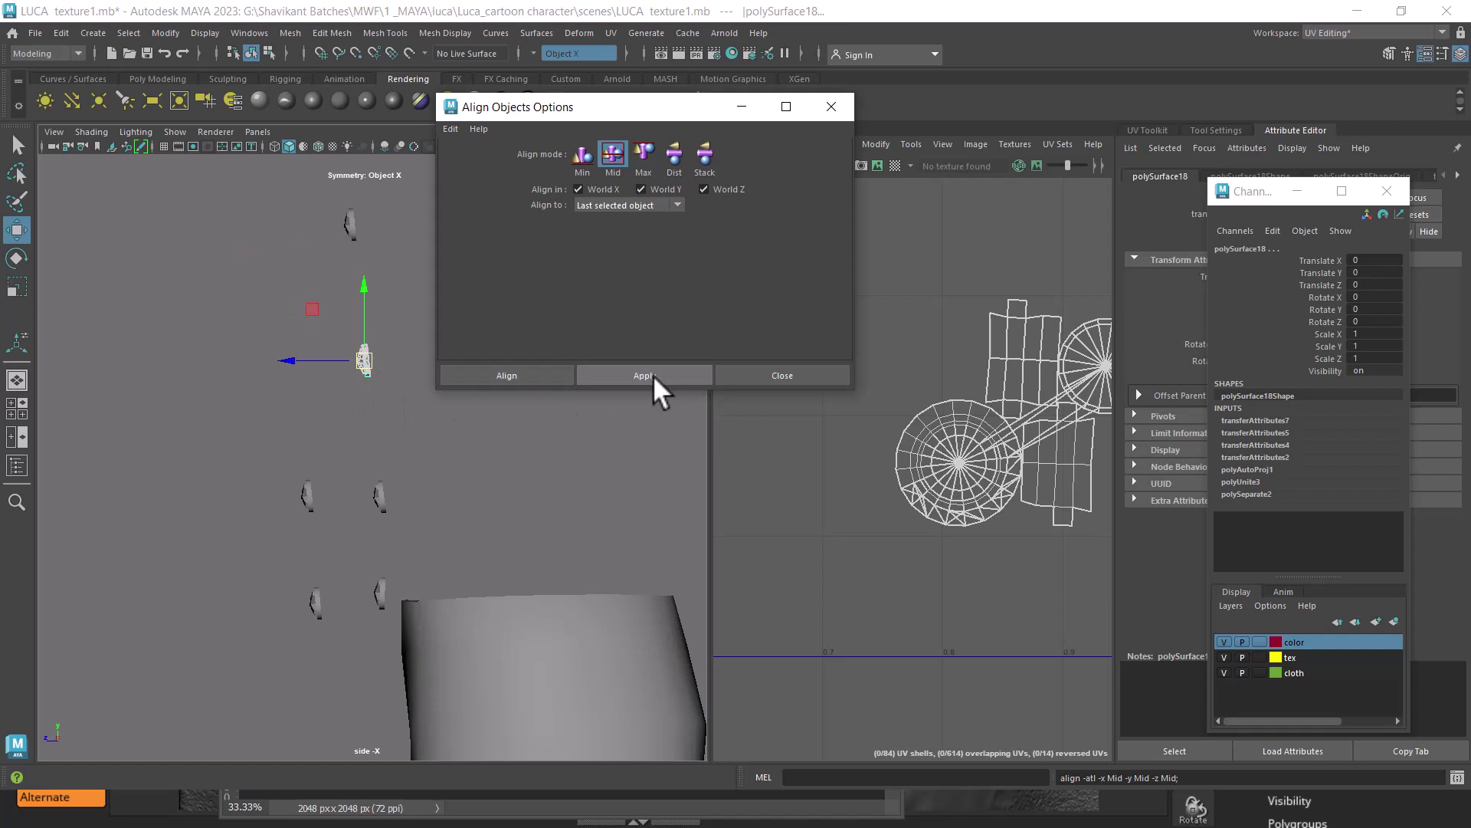
- Centre polySurface26 onto polySurface20 and polySurface27 onto polySurface22, then close the options
left_click(271, 392)
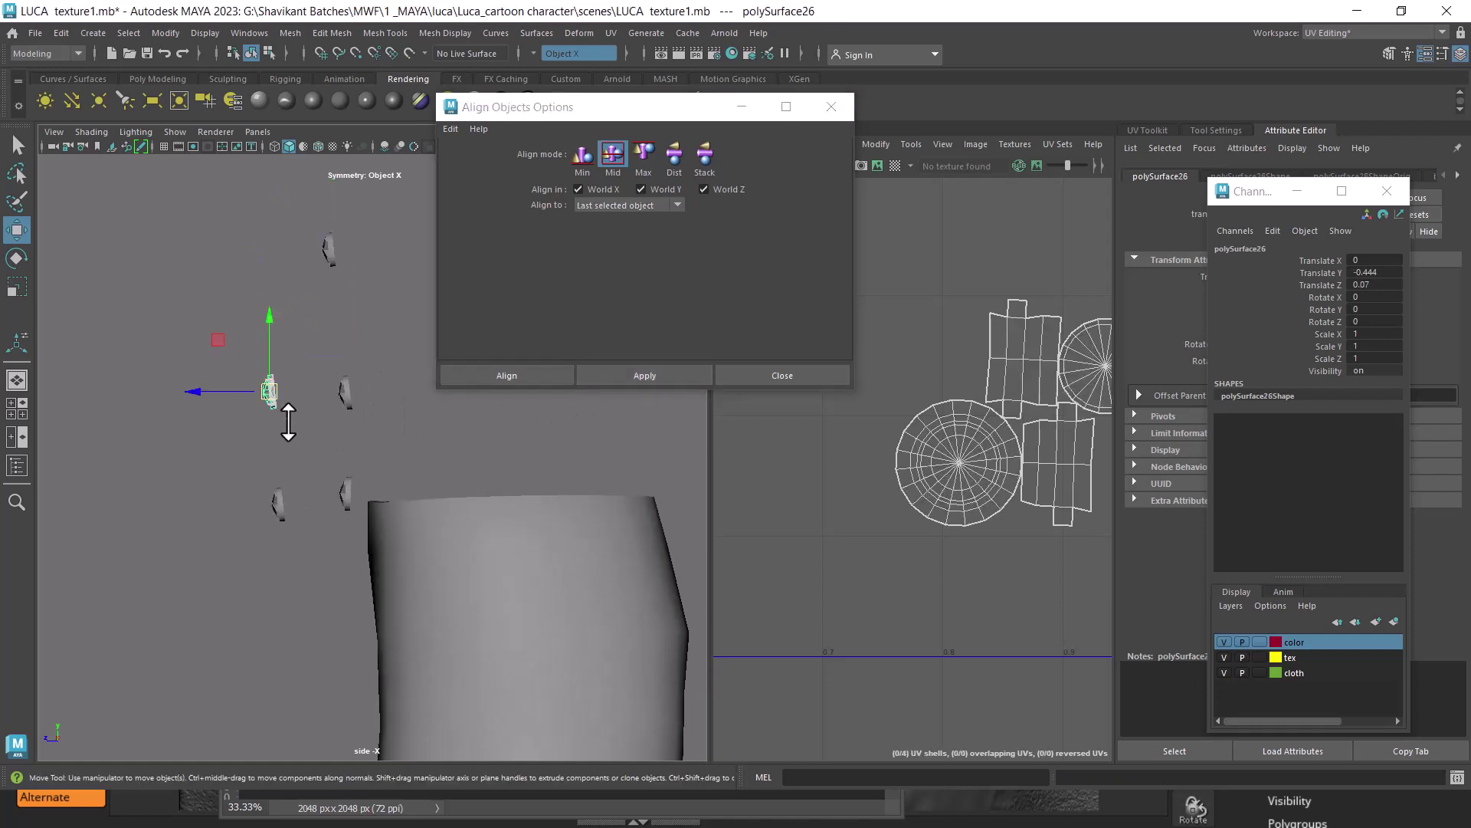
left_click(346, 393, "shift")
left_click(655, 375)
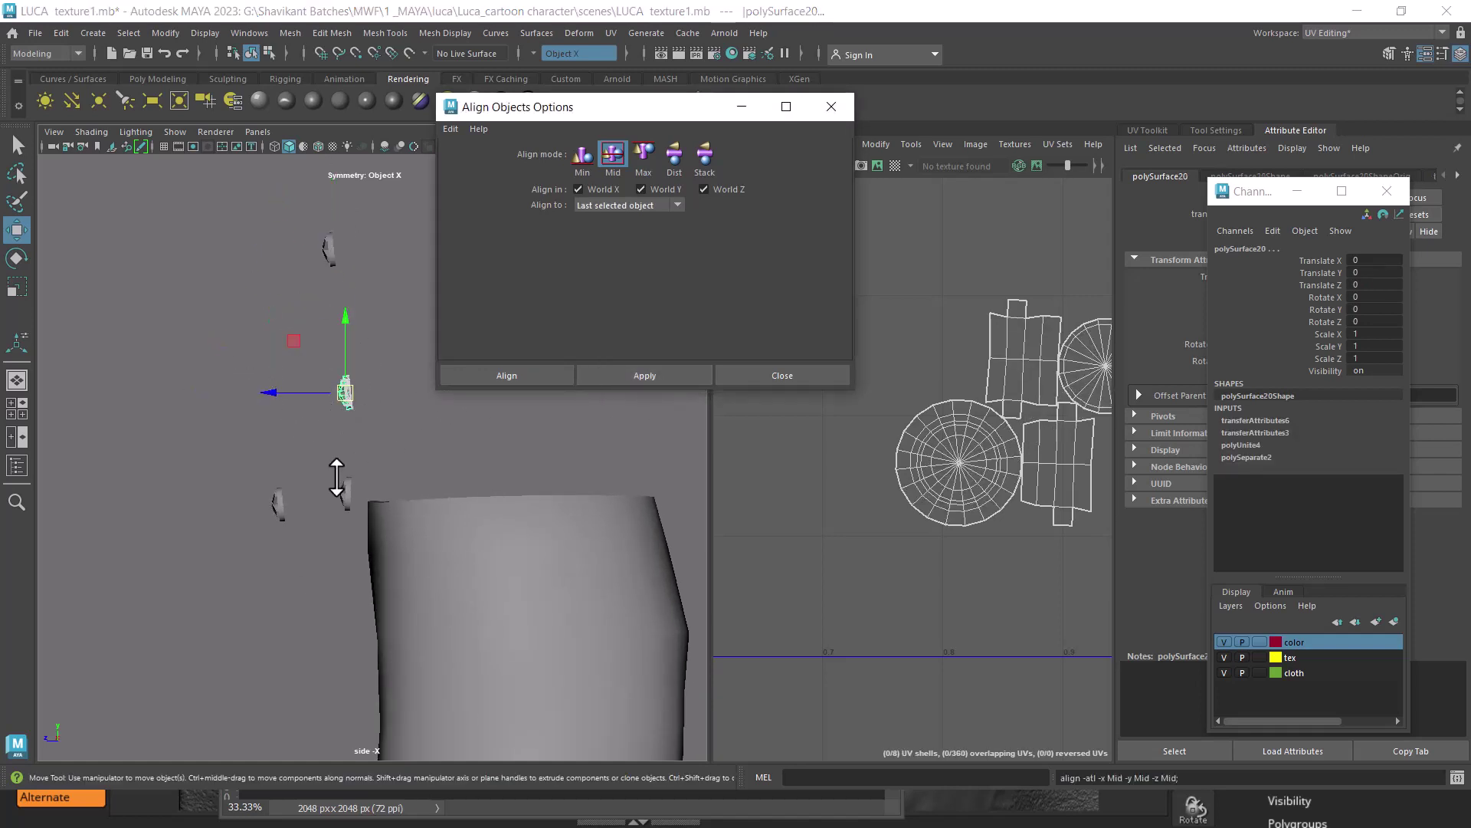
left_click(278, 504)
left_click(349, 486, "shift")
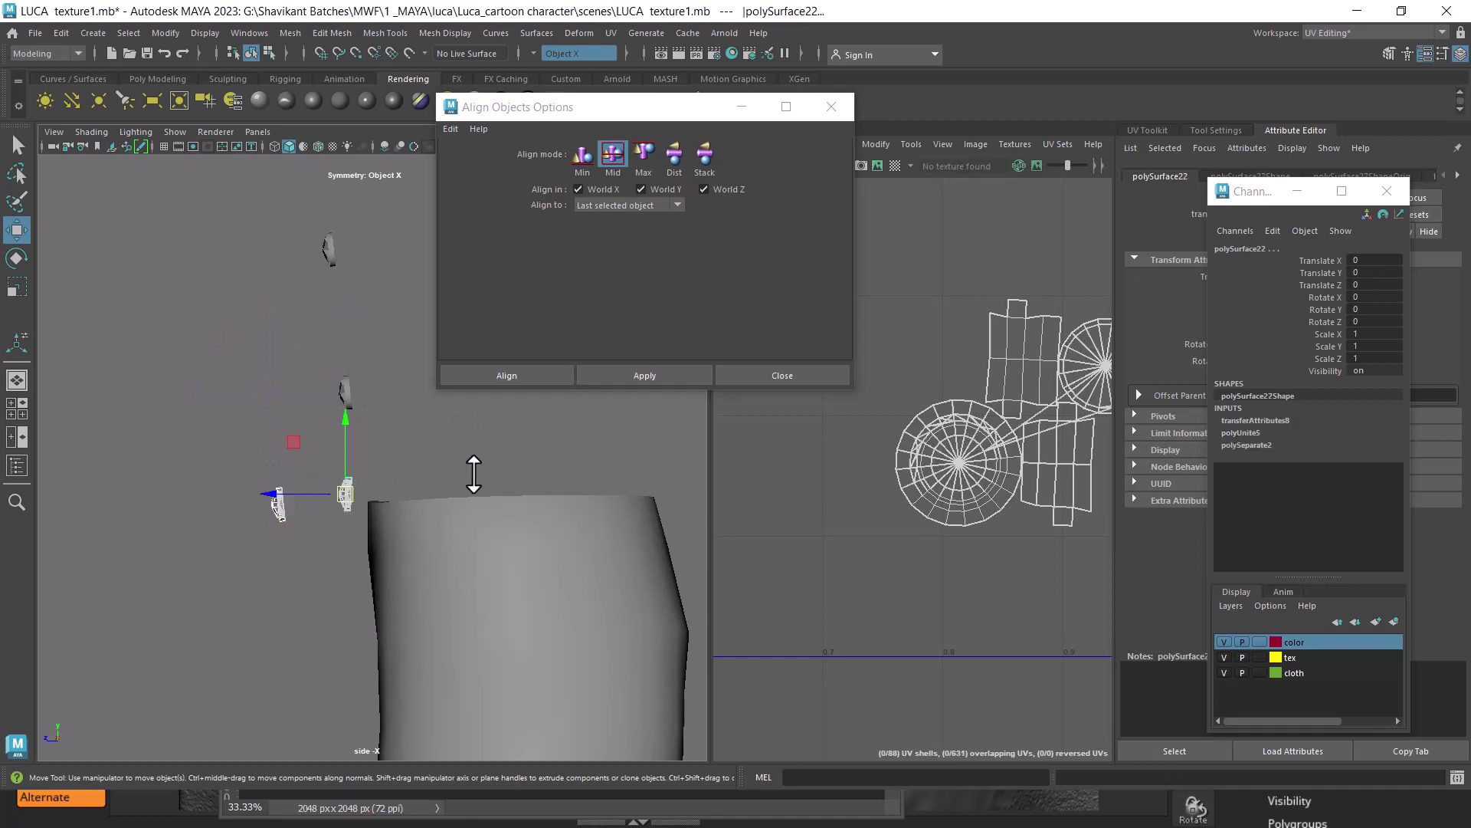
left_click(666, 374)
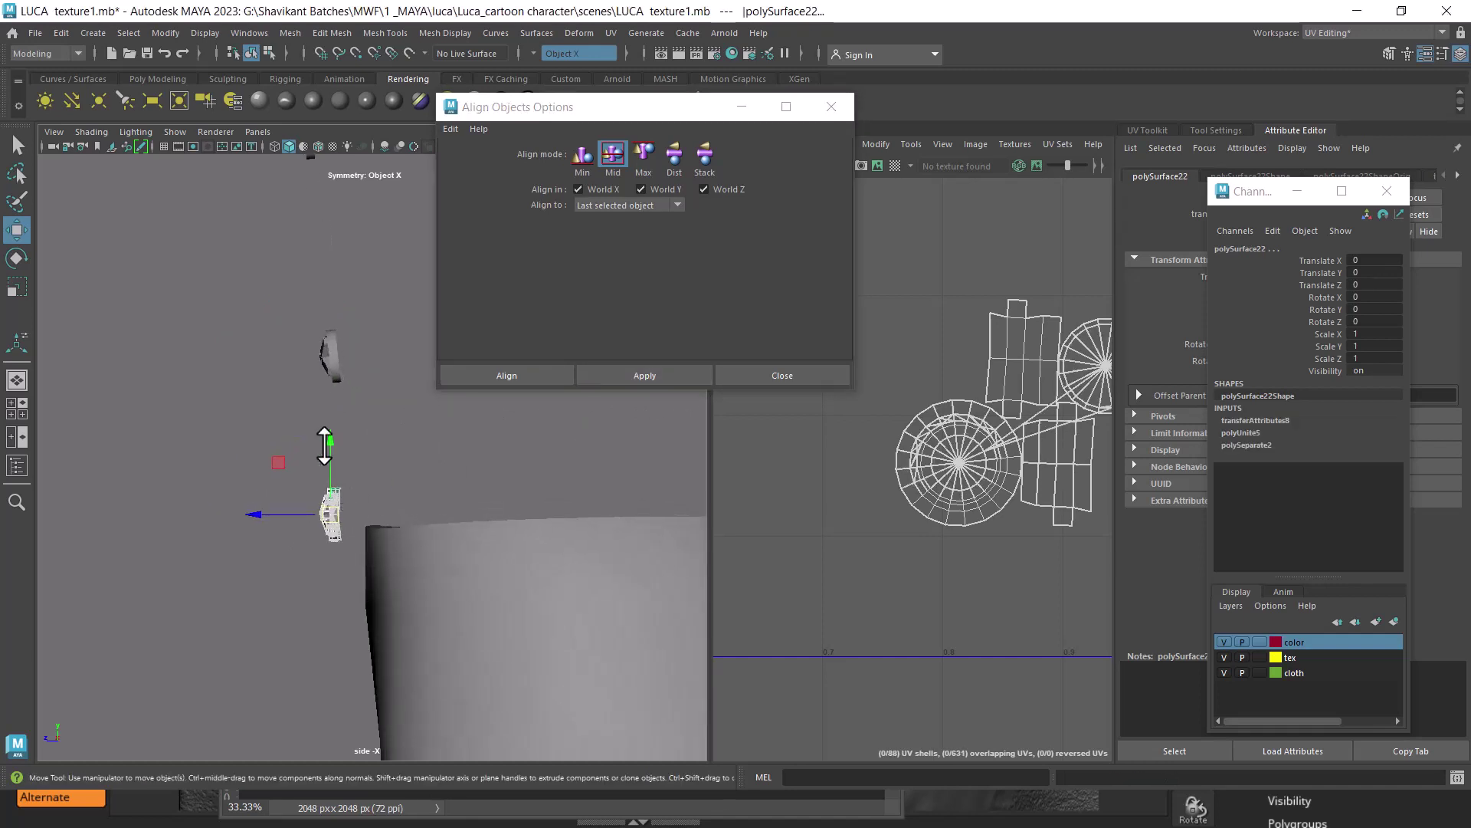
left_click(818, 374)
- Hide the polySurface26 button piece
key("f")
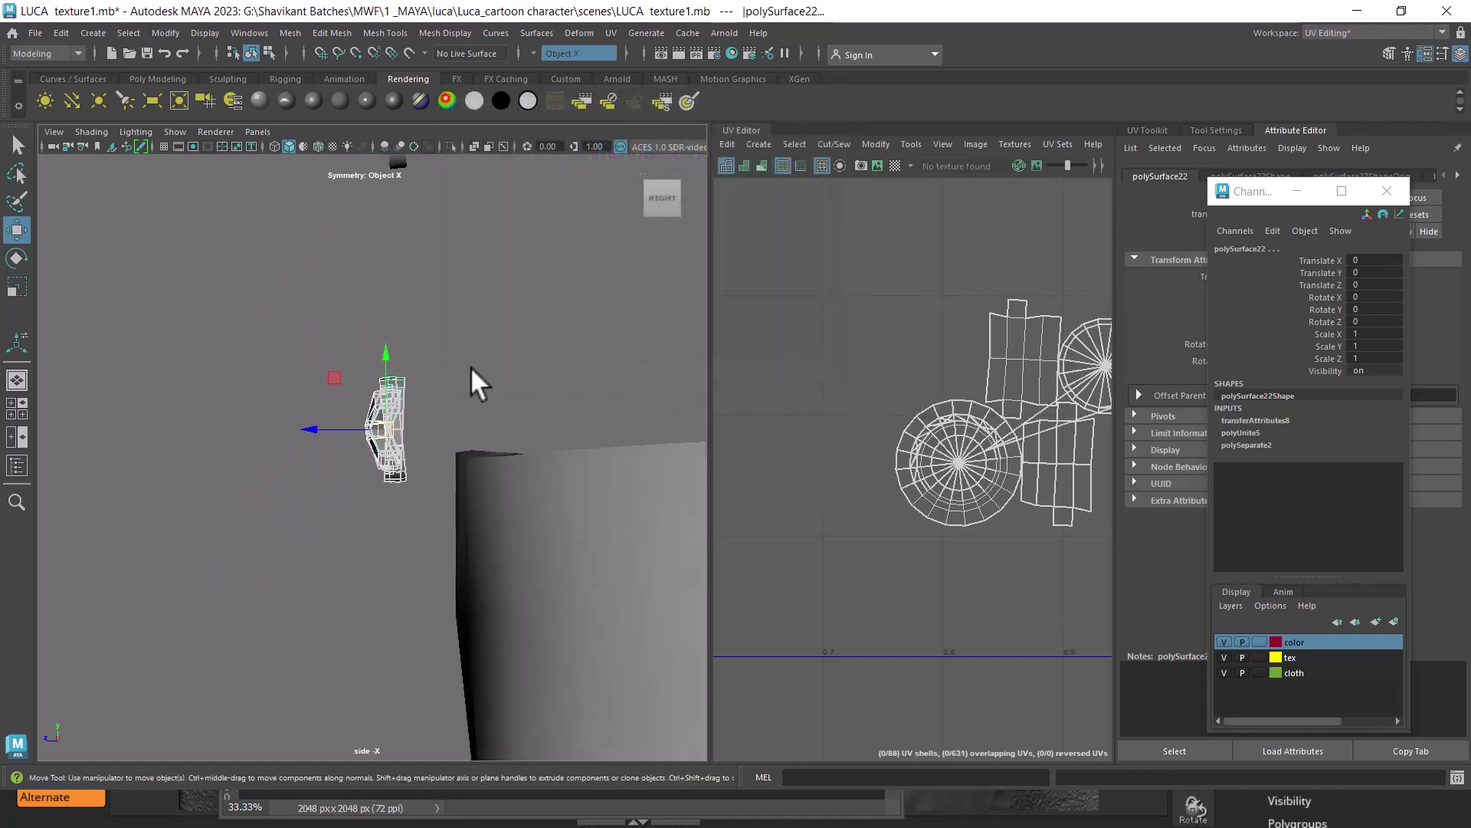
left_click(458, 259)
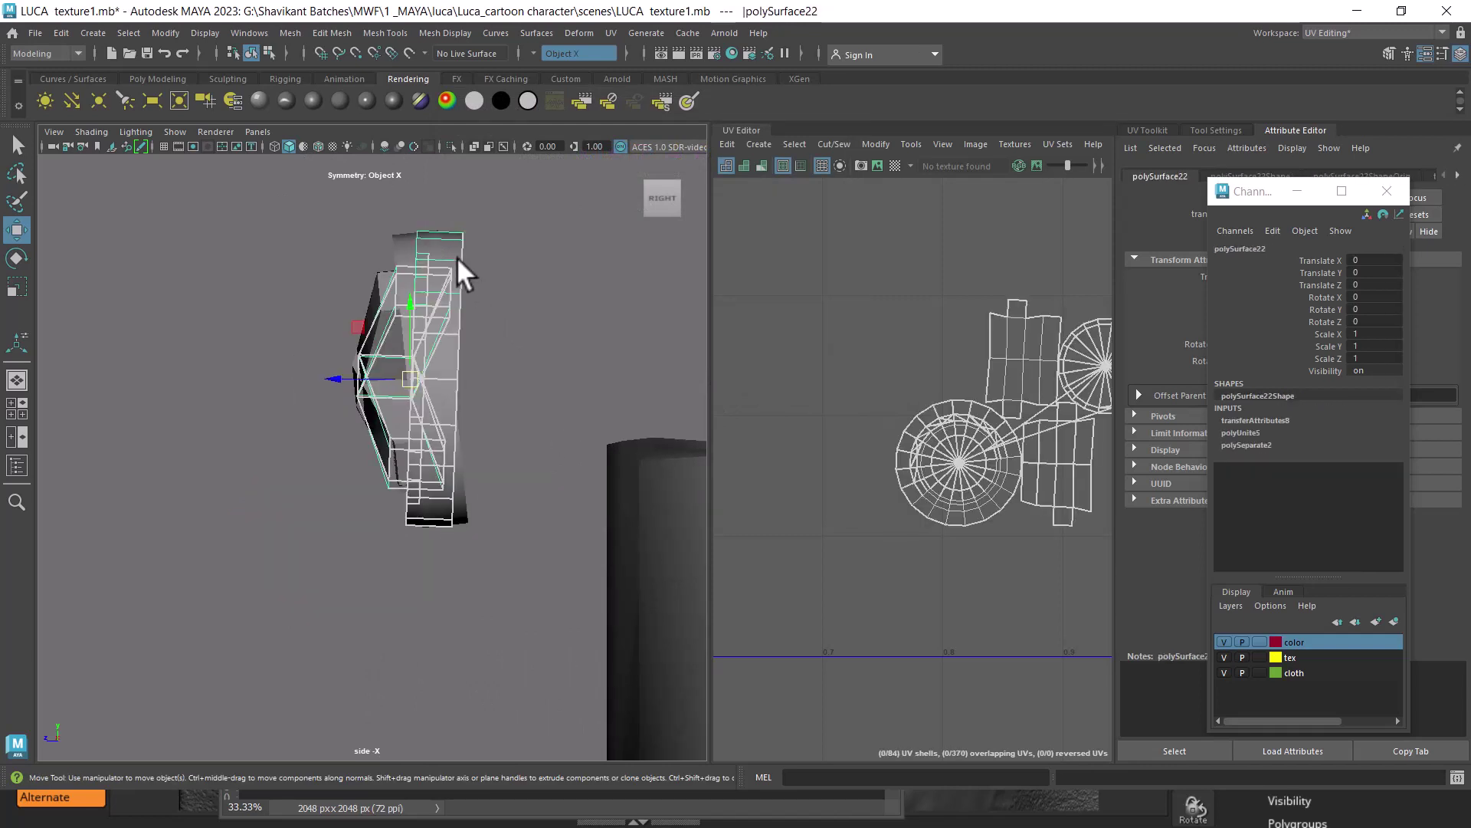
left_click(457, 256)
scroll(452, 326, "down", 5)
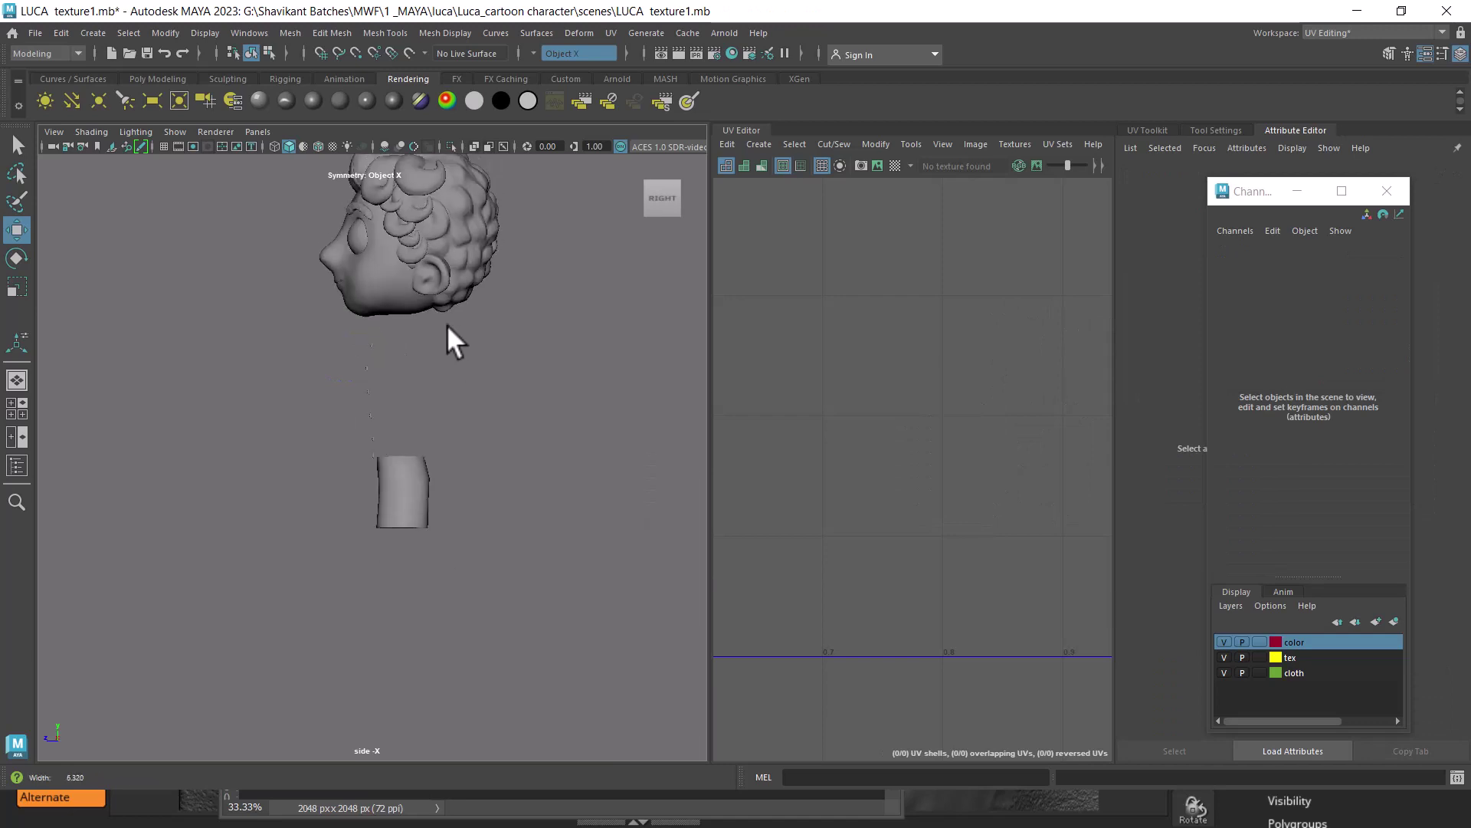
scroll(414, 429, "up", 2)
left_click(376, 462)
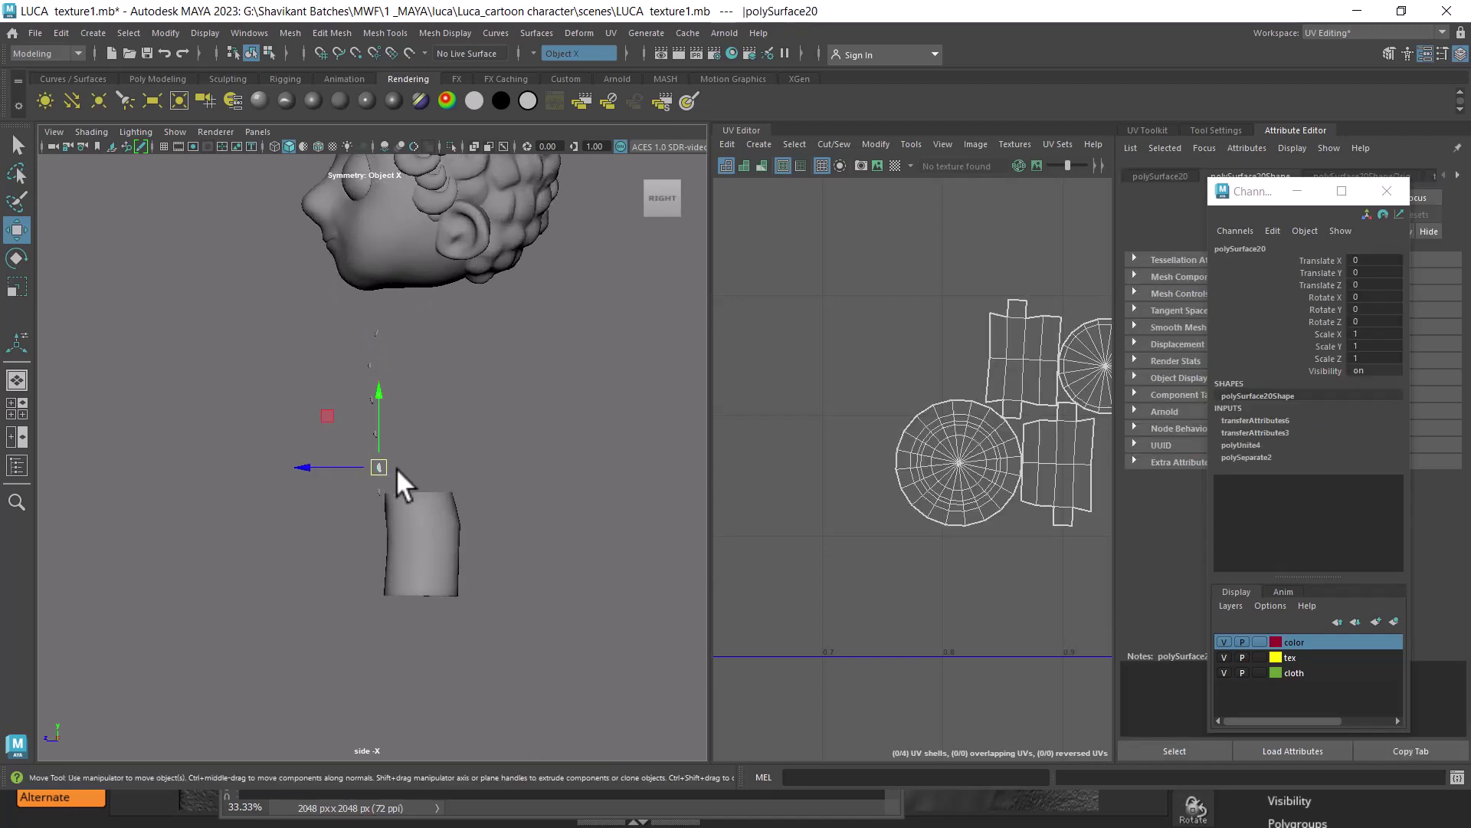
scroll(402, 464, "up", 5)
scroll(403, 463, "up", 2)
scroll(460, 482, "up", 4)
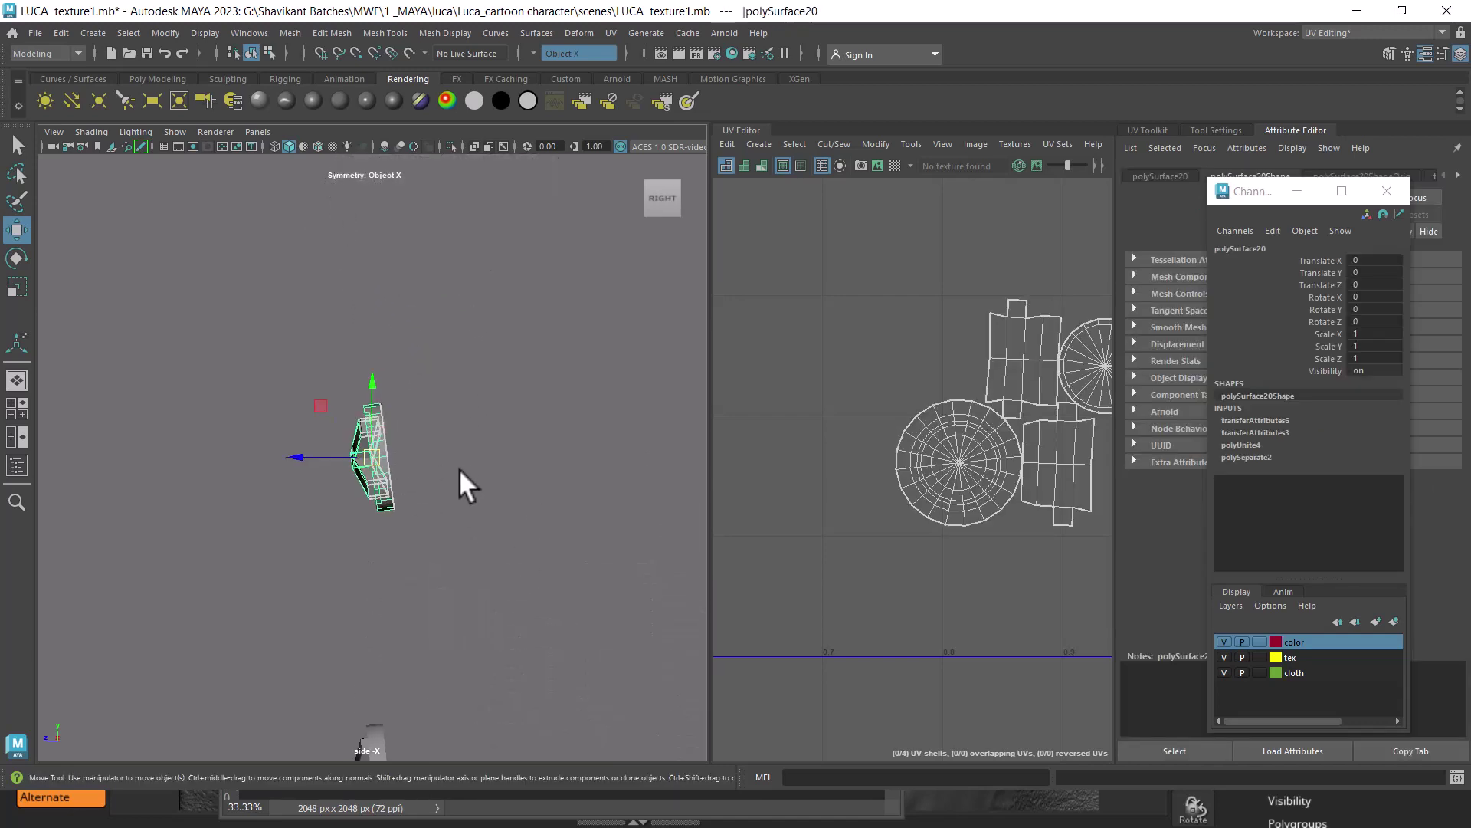
left_click(365, 449)
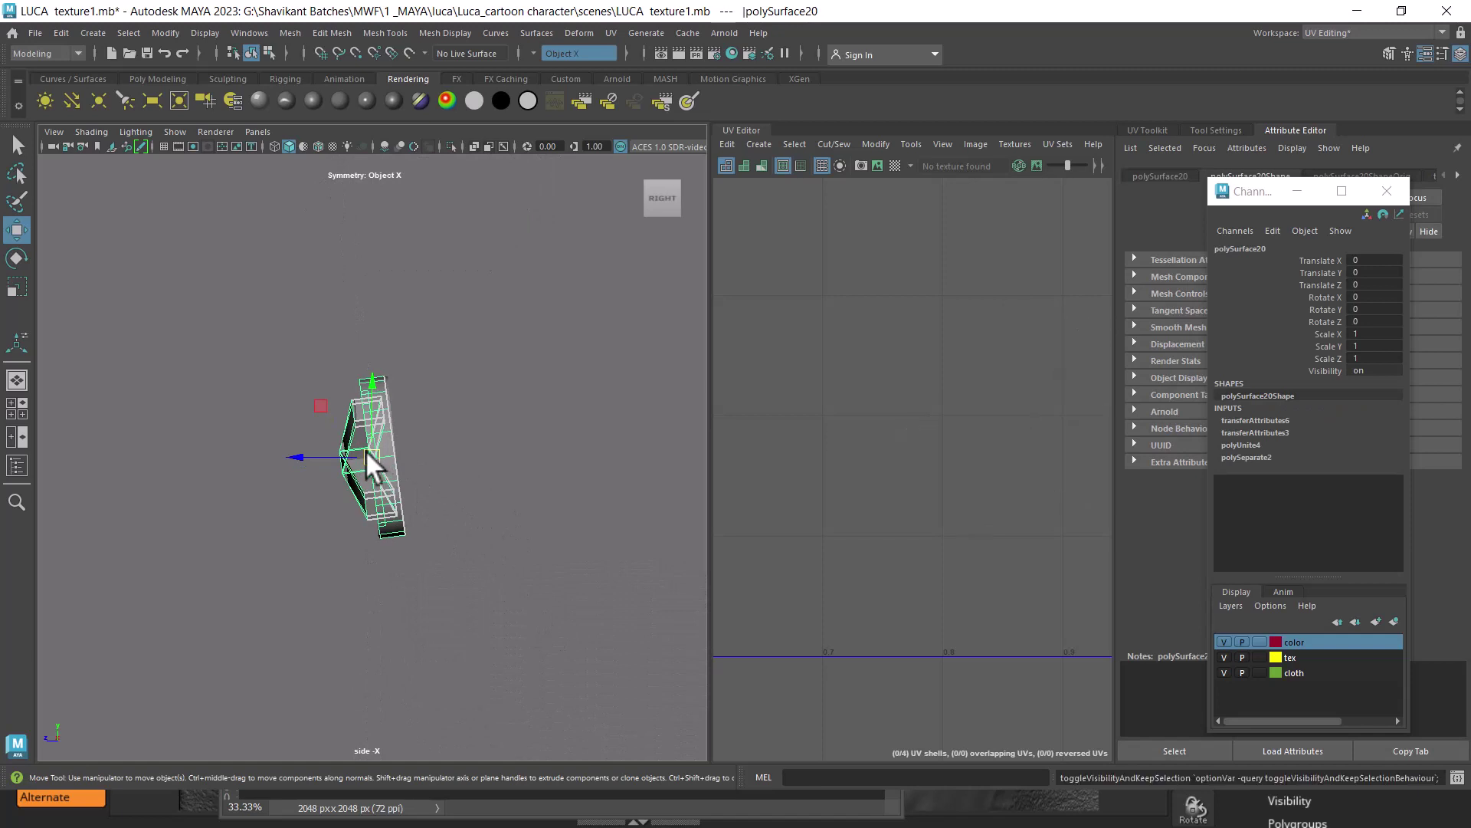
left_click(398, 449)
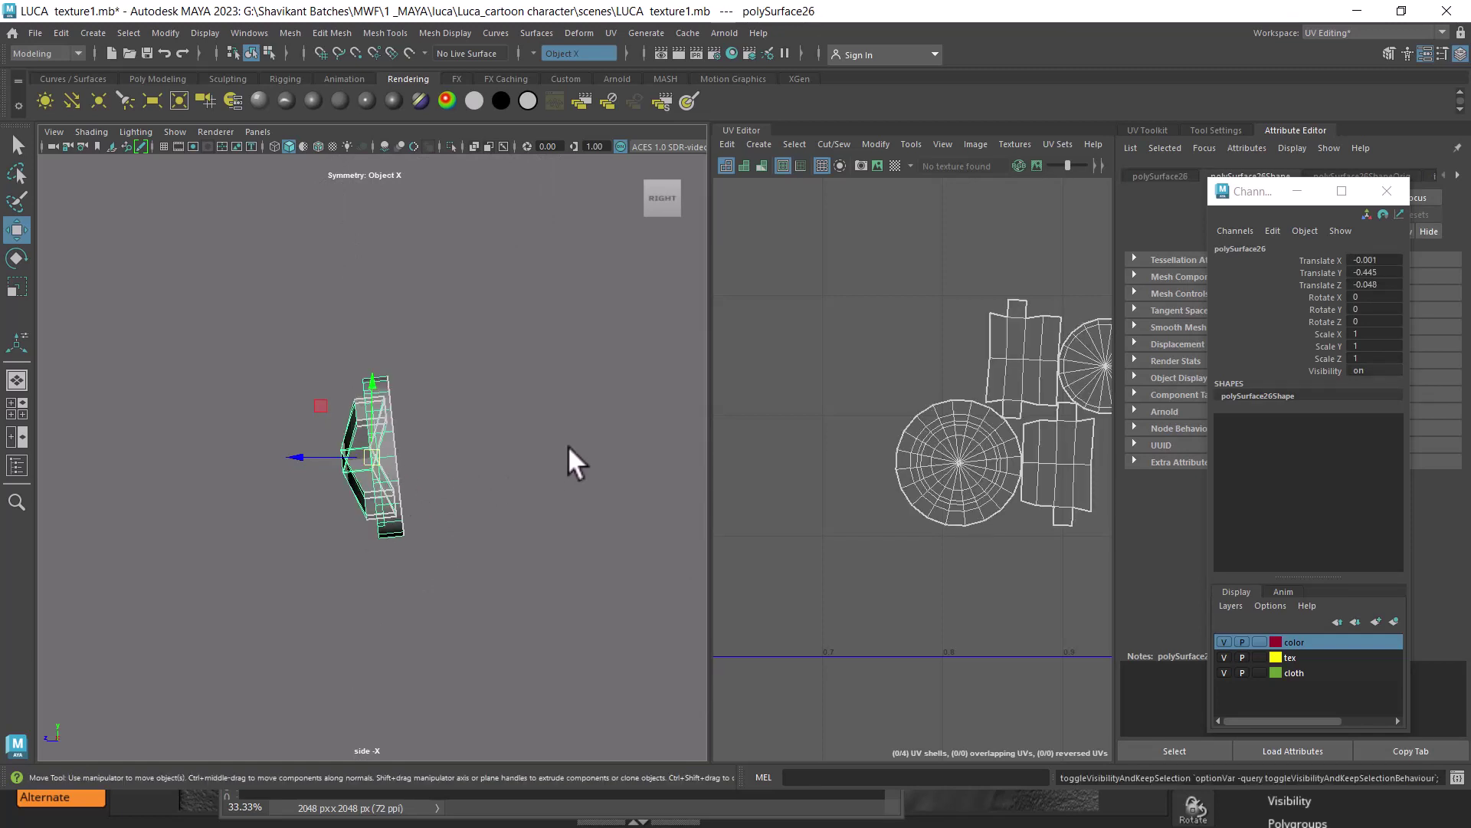
key("ctrl+h")
- Hide polySurface18, check under the head, then unhide the last hidden object
scroll(452, 613, "down", 3)
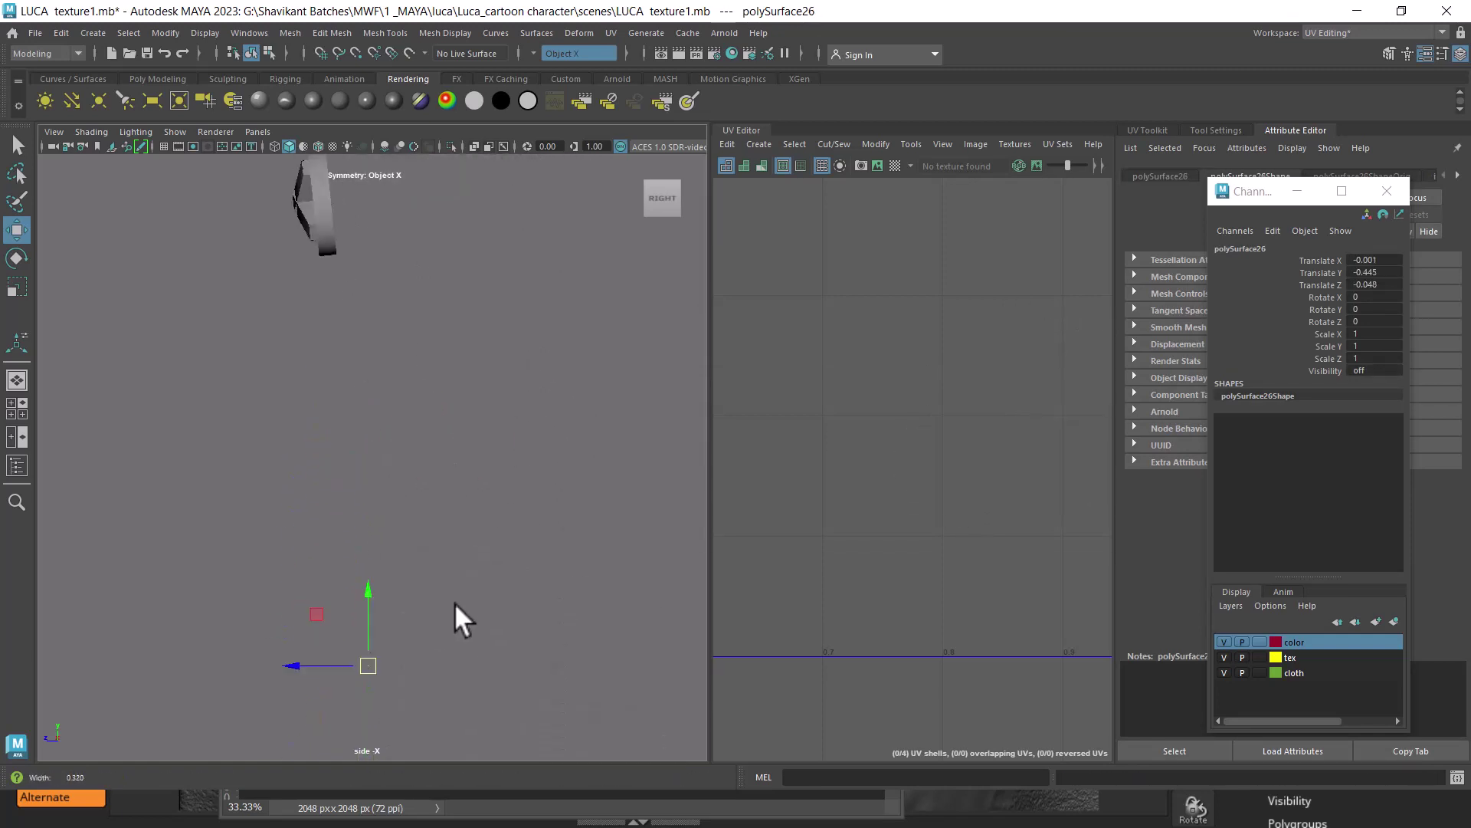
left_click(329, 220)
key("f")
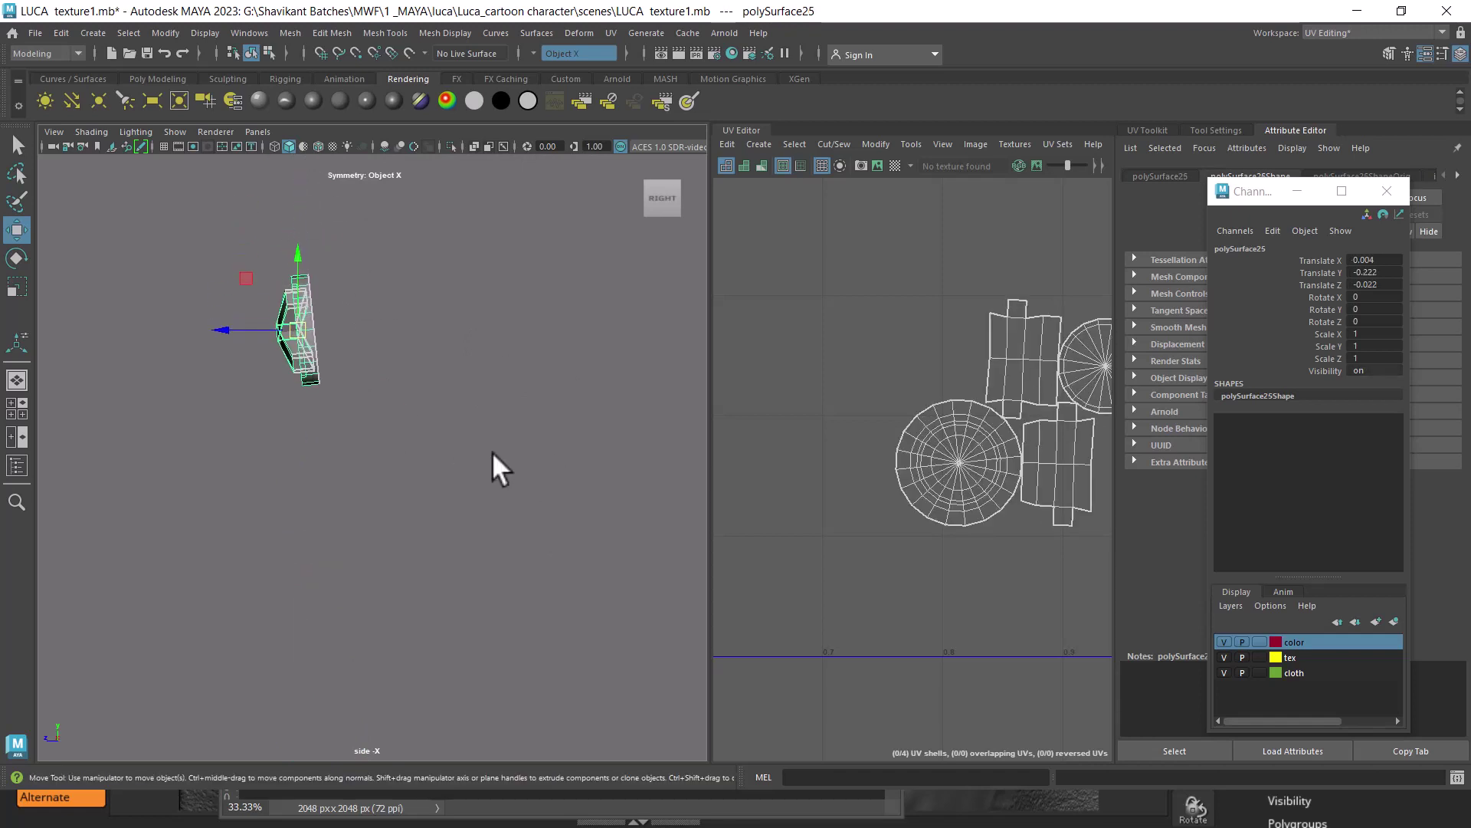
left_click(314, 339)
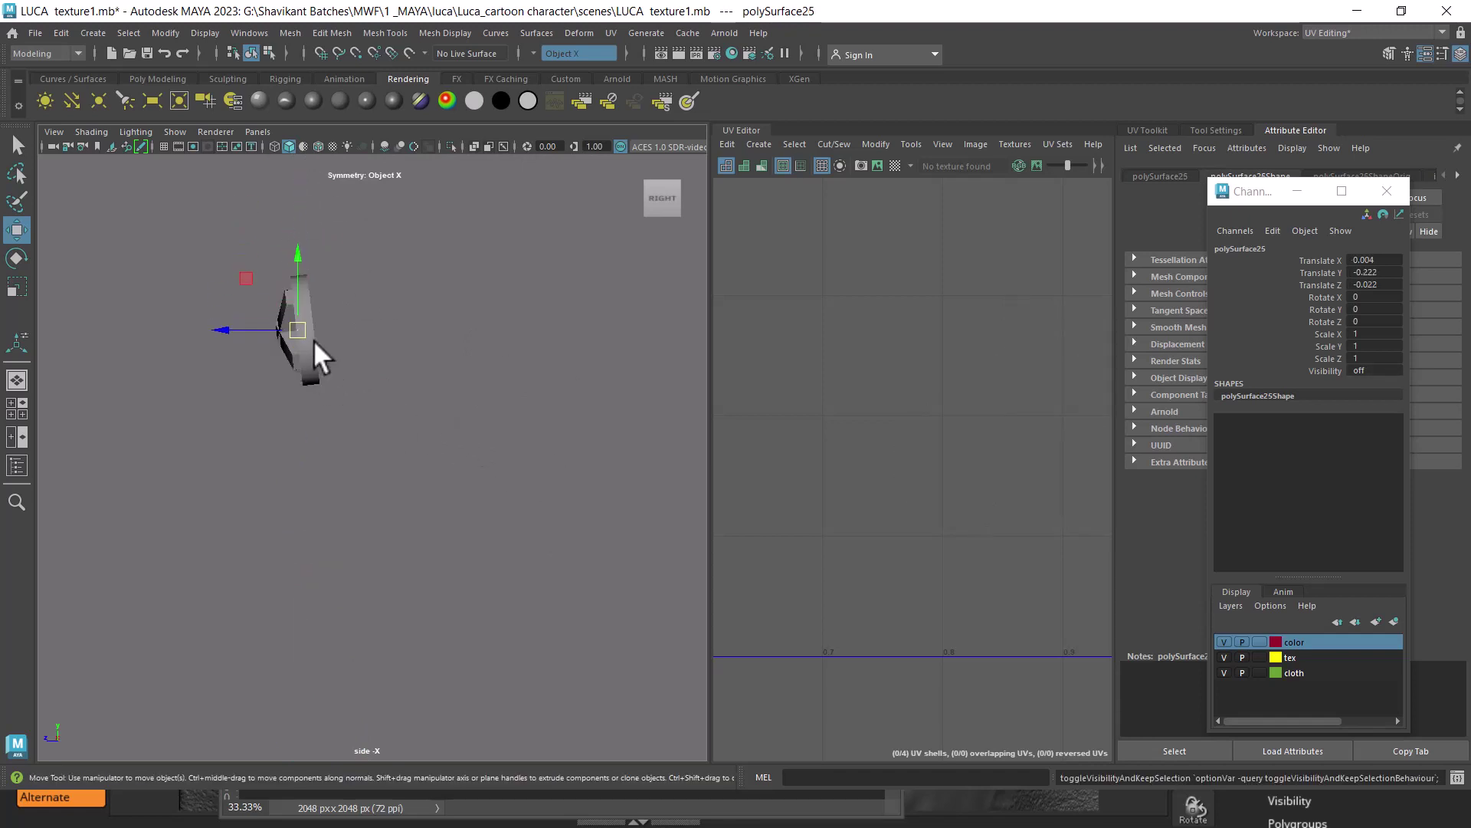
key("ctrl+h")
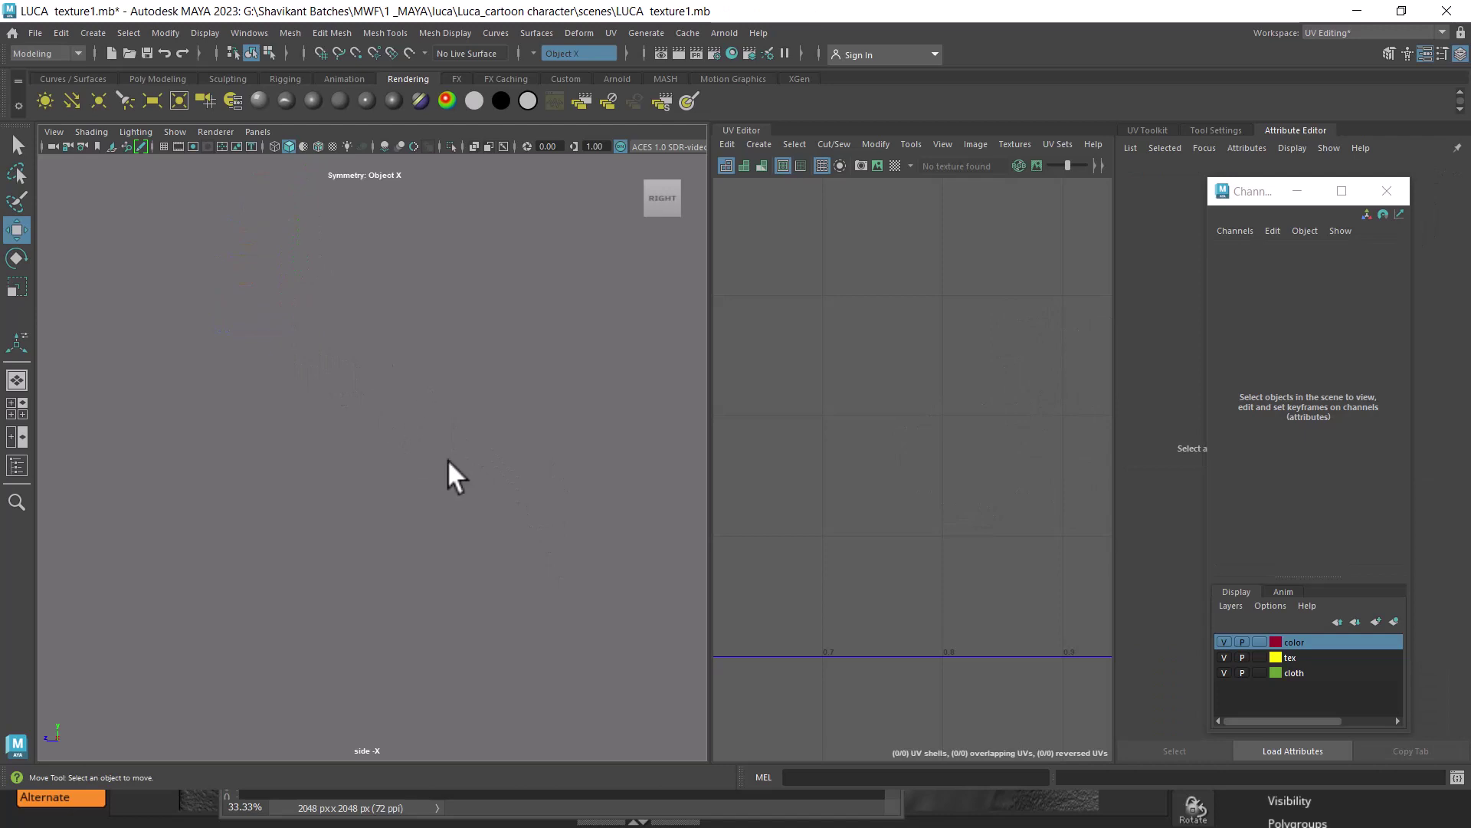
scroll(476, 452, "down", 5)
mouse_move(525, 476)
left_mouse_down()
mouse_move(605, 495)
mouse_move(536, 463)
left_mouse_up()
key("ctrl+shift+h")
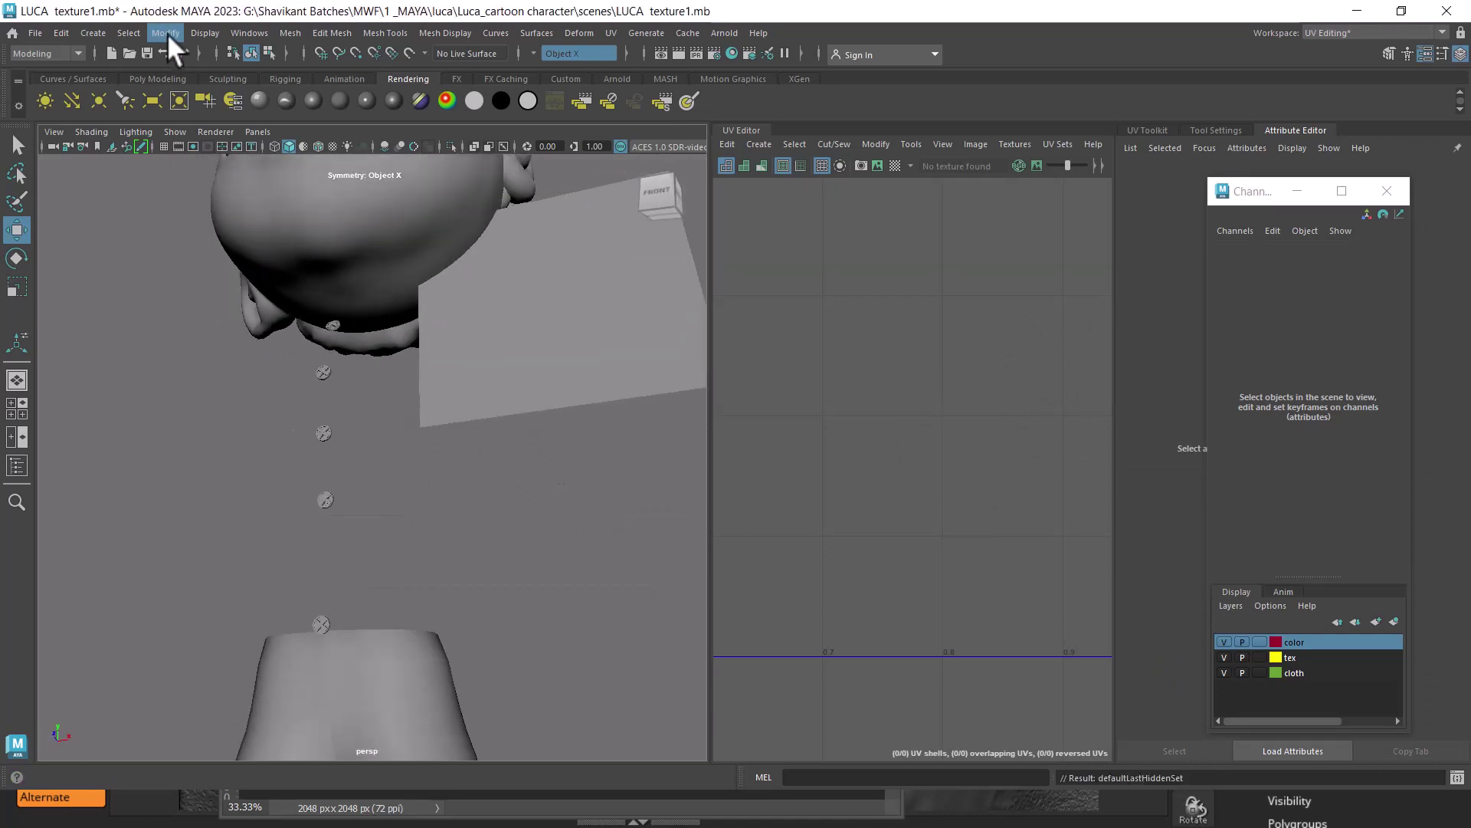
- Show all hidden objects again and select the shirt with the character facing forward
left_click(204, 33)
mouse_move(226, 132)
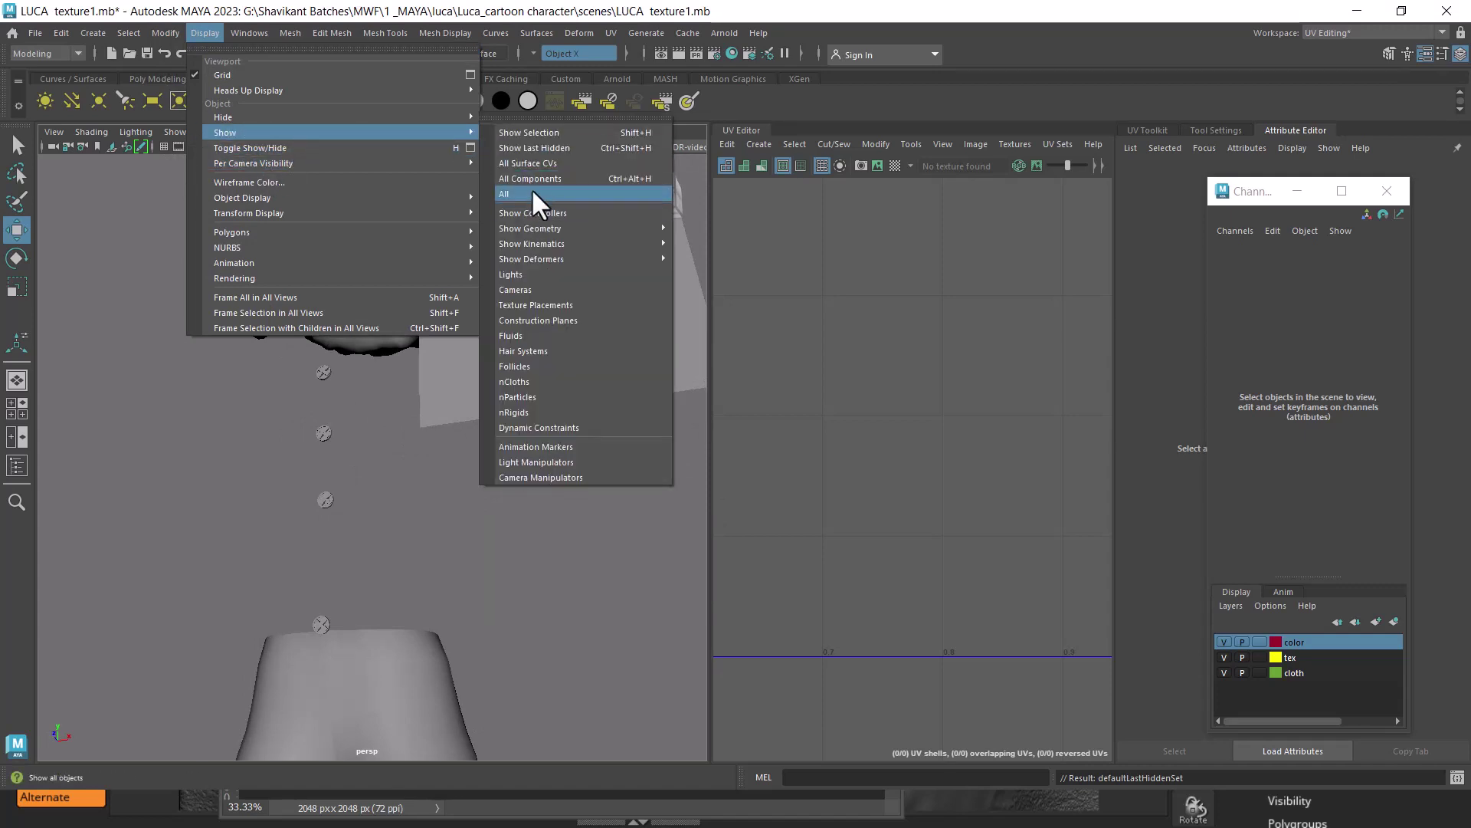
left_click(532, 184)
scroll(444, 517, "down", 3)
left_click_drag(445, 518, 400, 560)
left_click(403, 425)
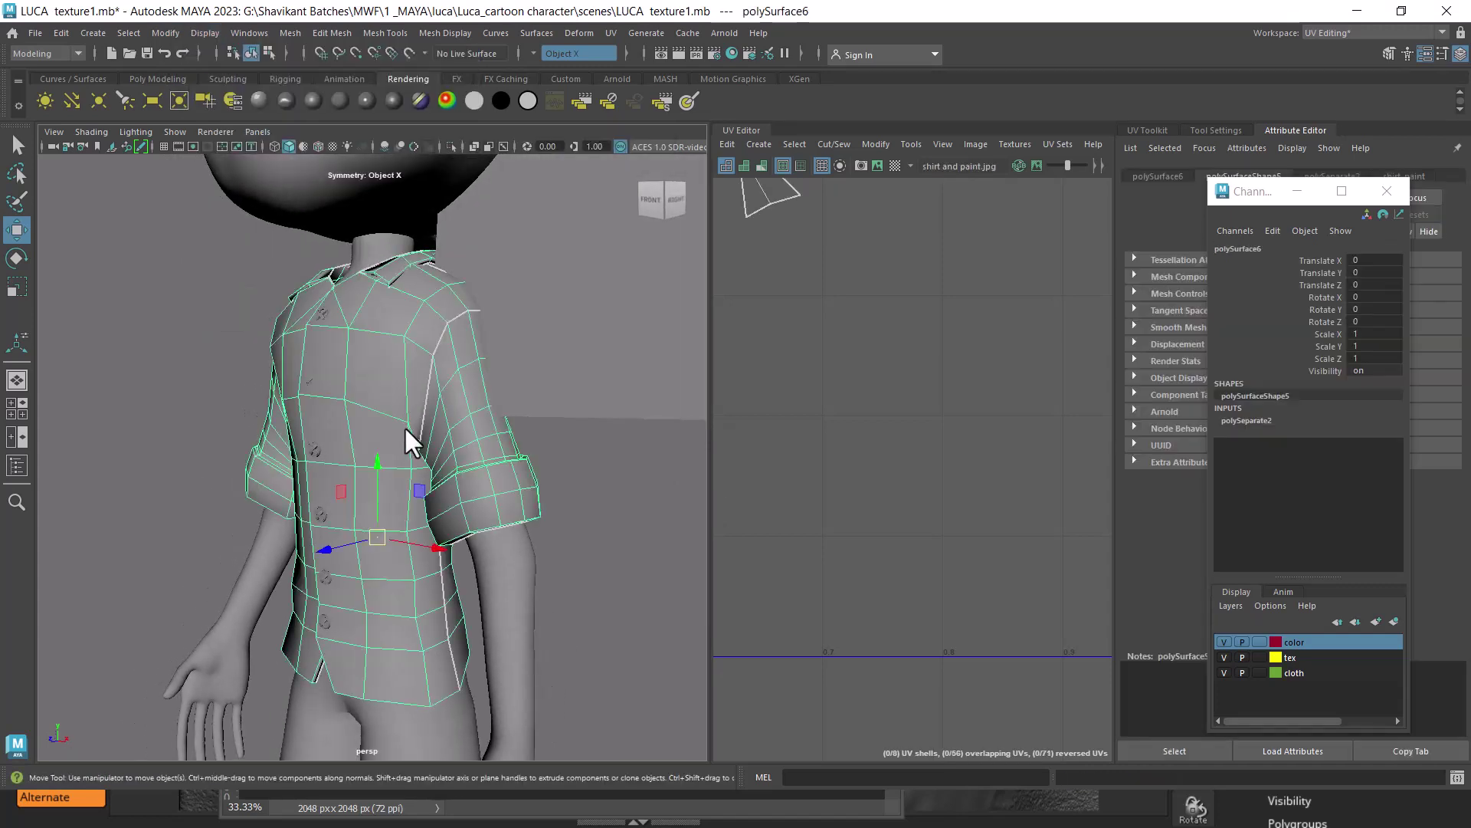
mouse_move(403, 425)
left_mouse_down()
mouse_move(436, 372)
mouse_move(413, 553)
mouse_move(445, 533)
left_mouse_up()
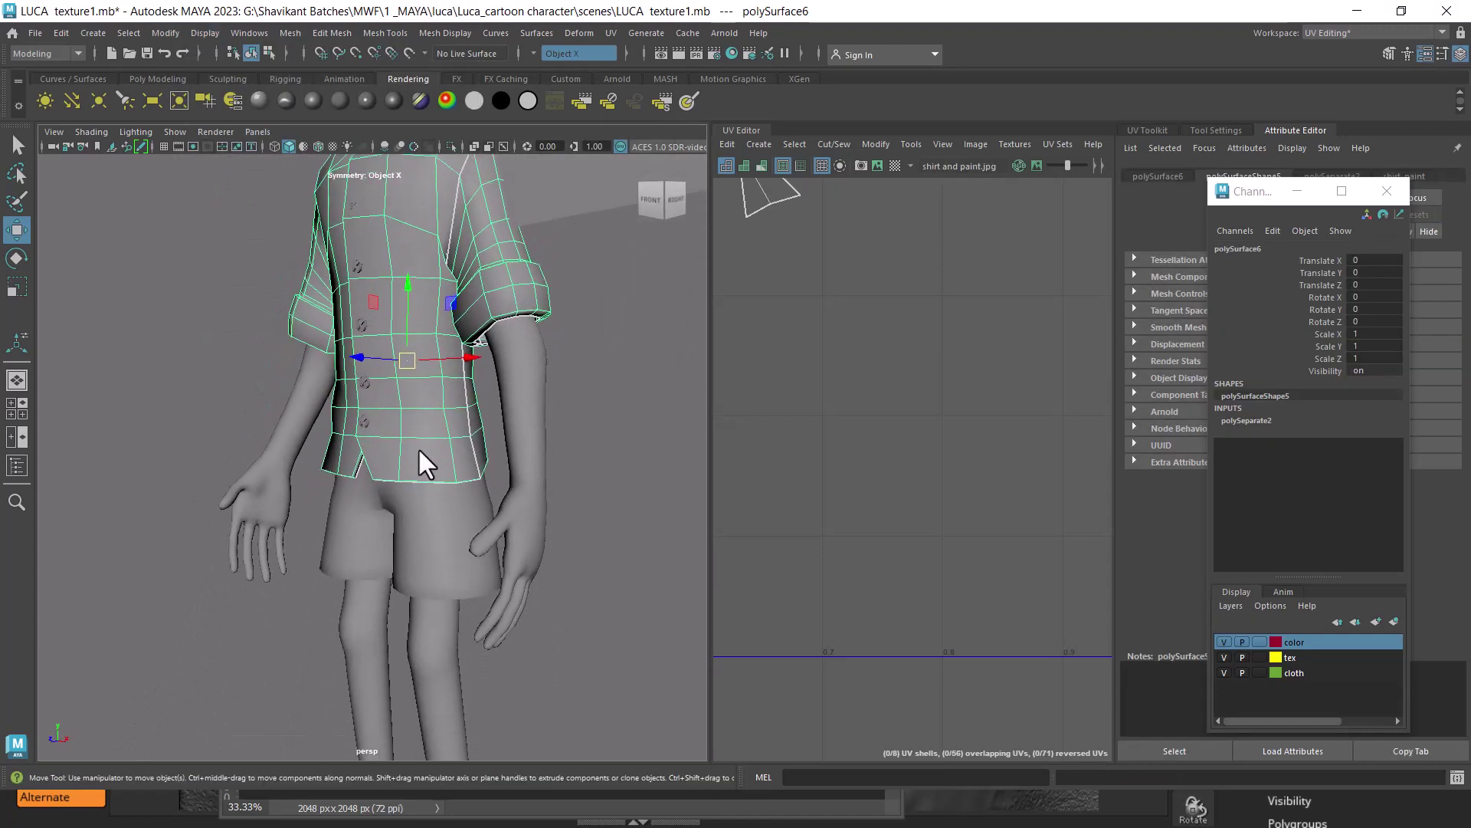
left_click_drag(417, 448, 431, 518)
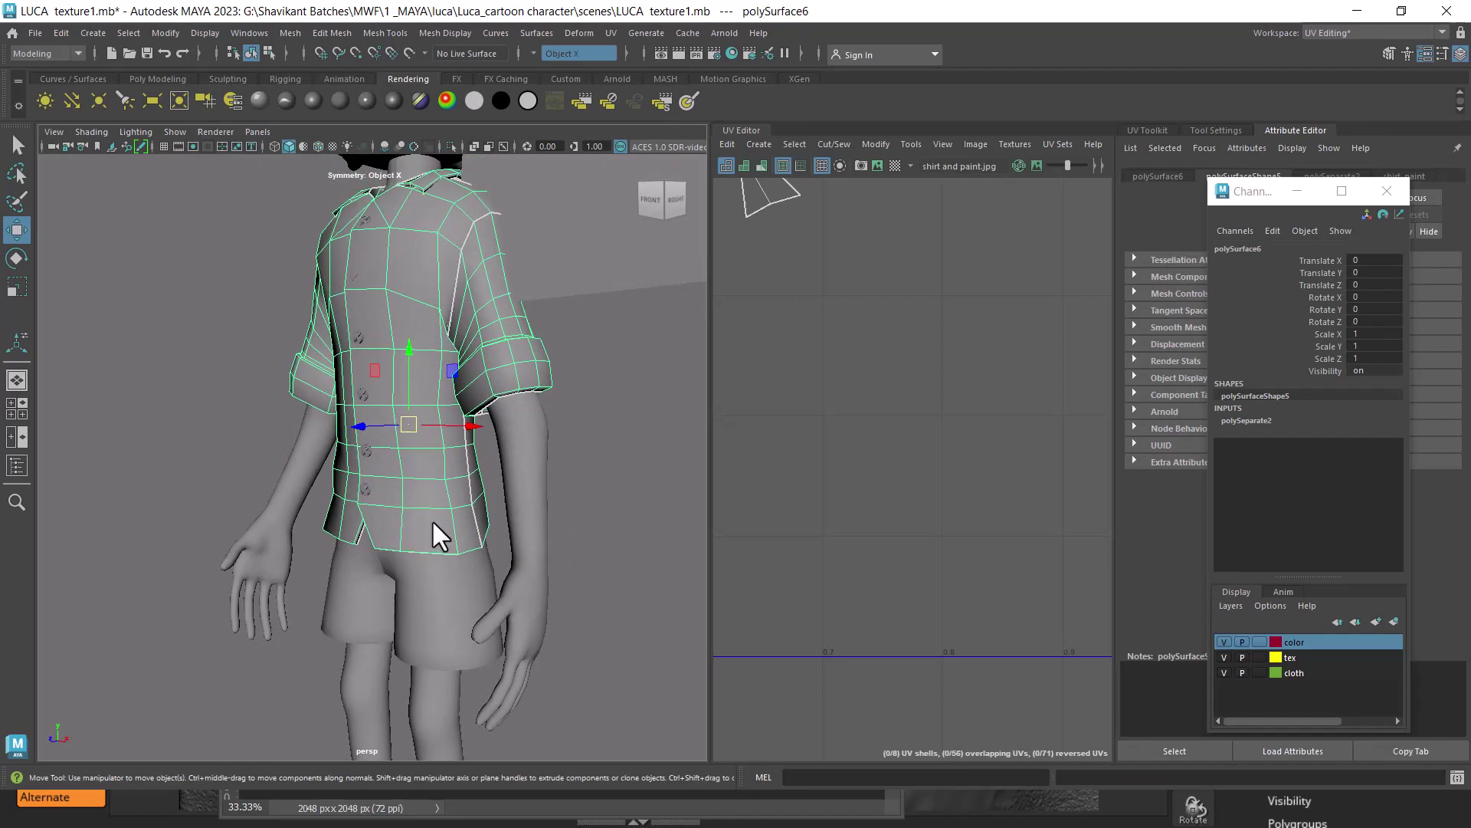
- Select the shirt, shorts and front buttons and combine them into mesh polySurface6
left_click(451, 598)
right_click(581, 281, "shift")
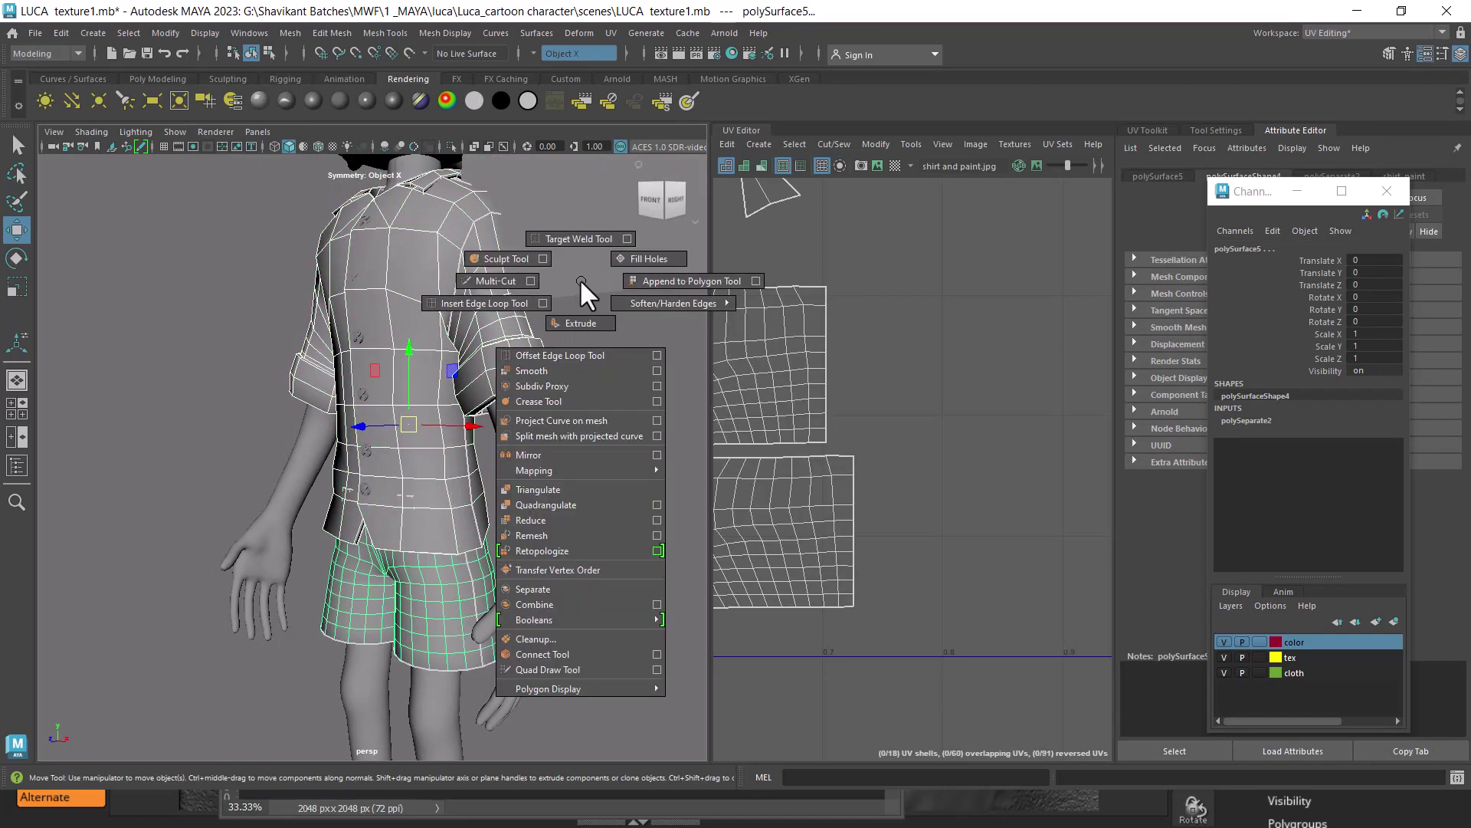
scroll(383, 366, "up", 3)
scroll(440, 466, "up", 2)
left_click_drag(439, 466, 458, 388)
scroll(436, 368, "up", 2)
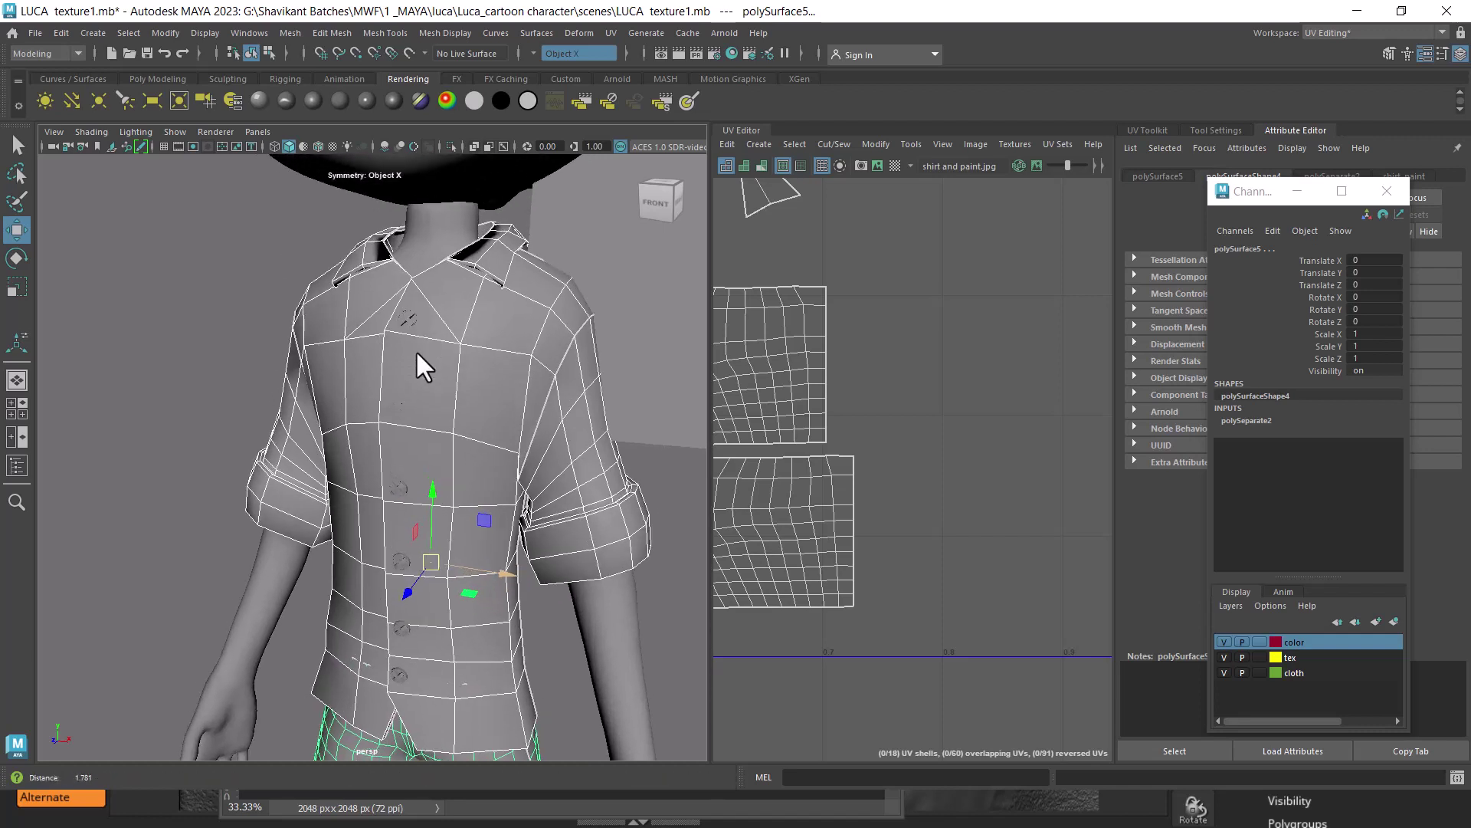
left_click(411, 307)
scroll(422, 388, "up", 3)
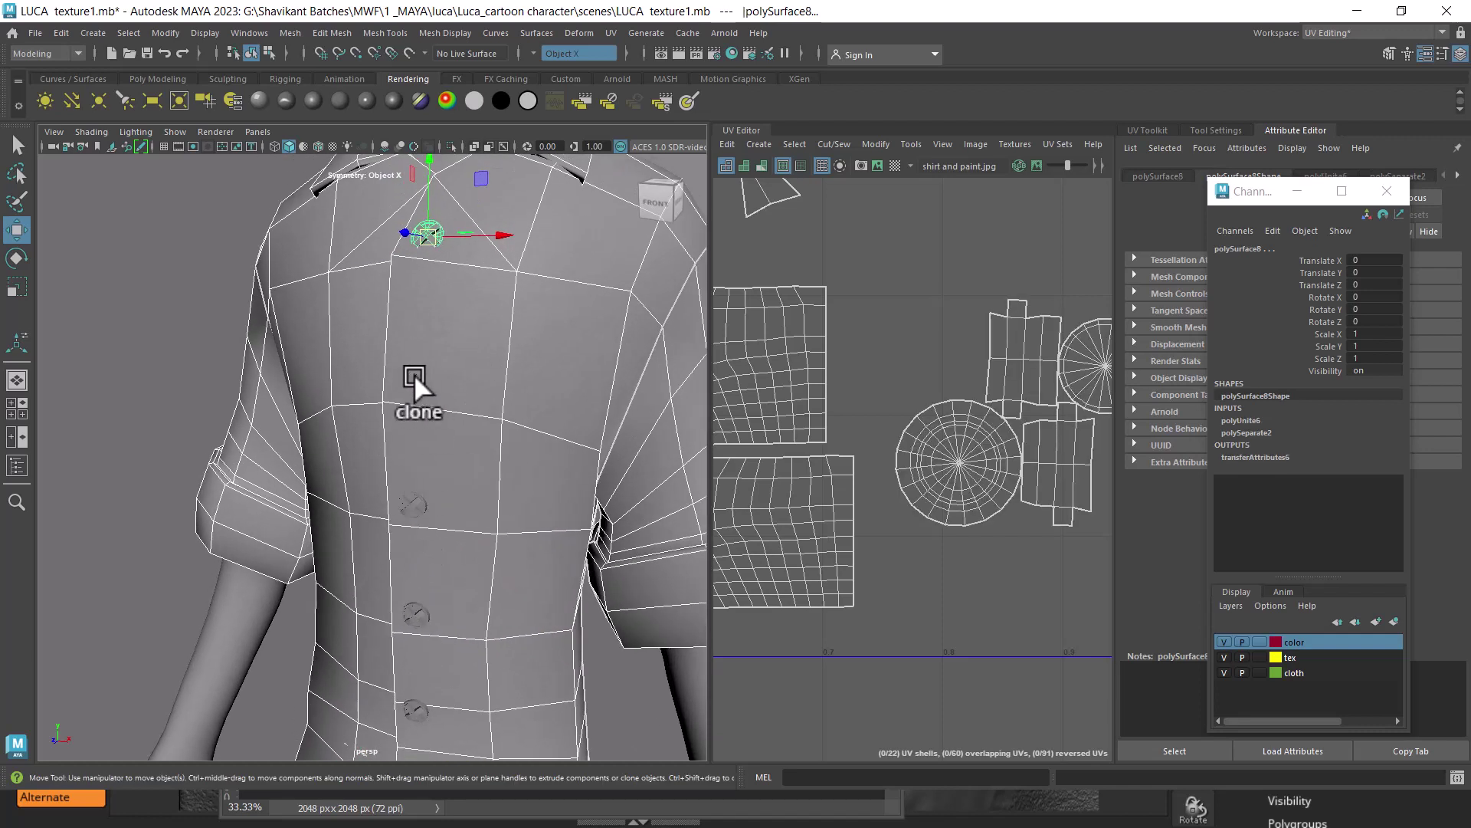
left_click(414, 374)
left_click(426, 540)
left_click_drag(435, 559, 422, 416)
mouse_move(400, 314)
left_mouse_down()
mouse_move(410, 545)
mouse_move(399, 613)
left_mouse_up()
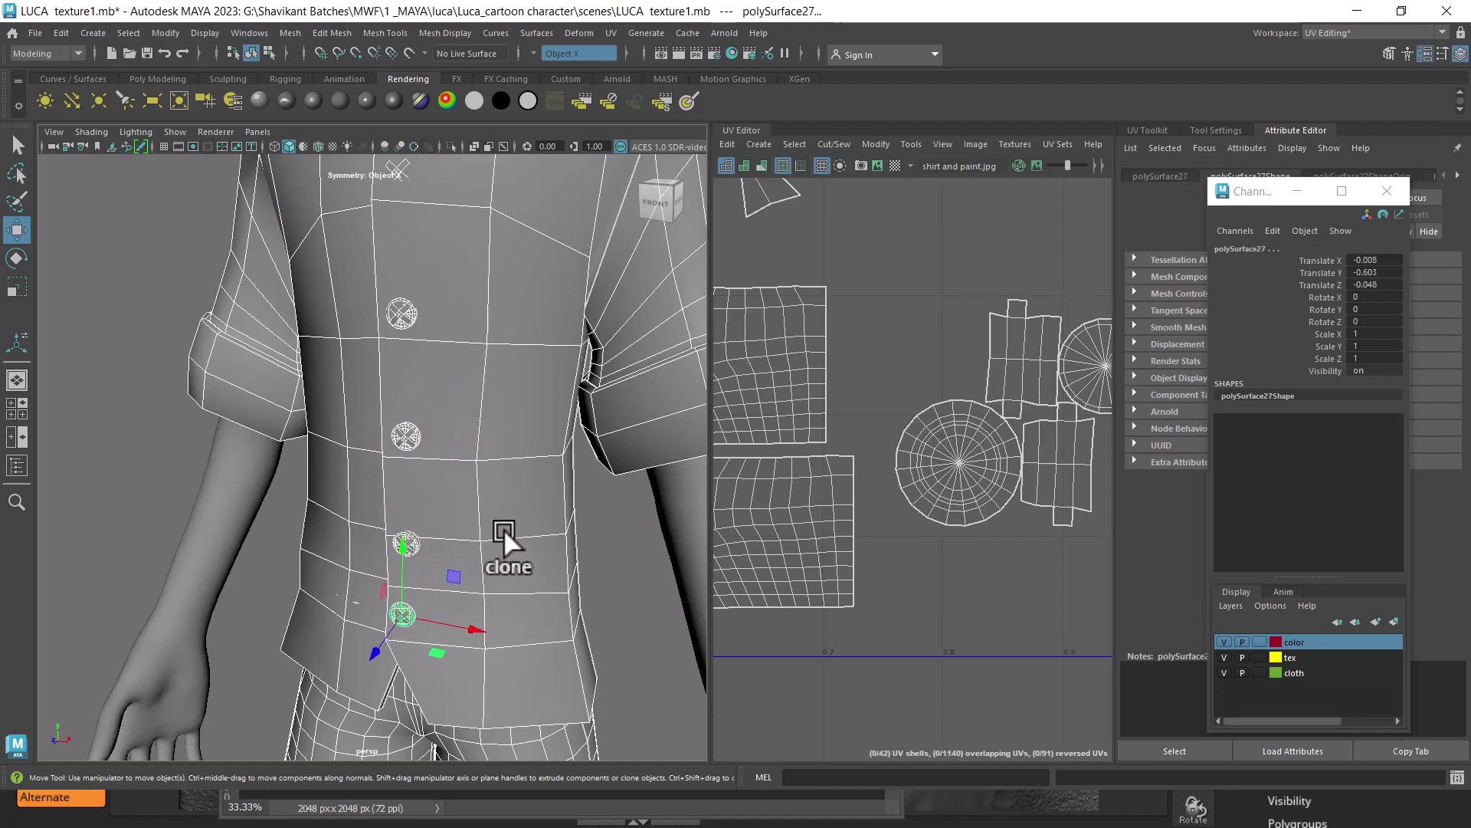
scroll(460, 460, "down", 5)
right_click(470, 273, "shift")
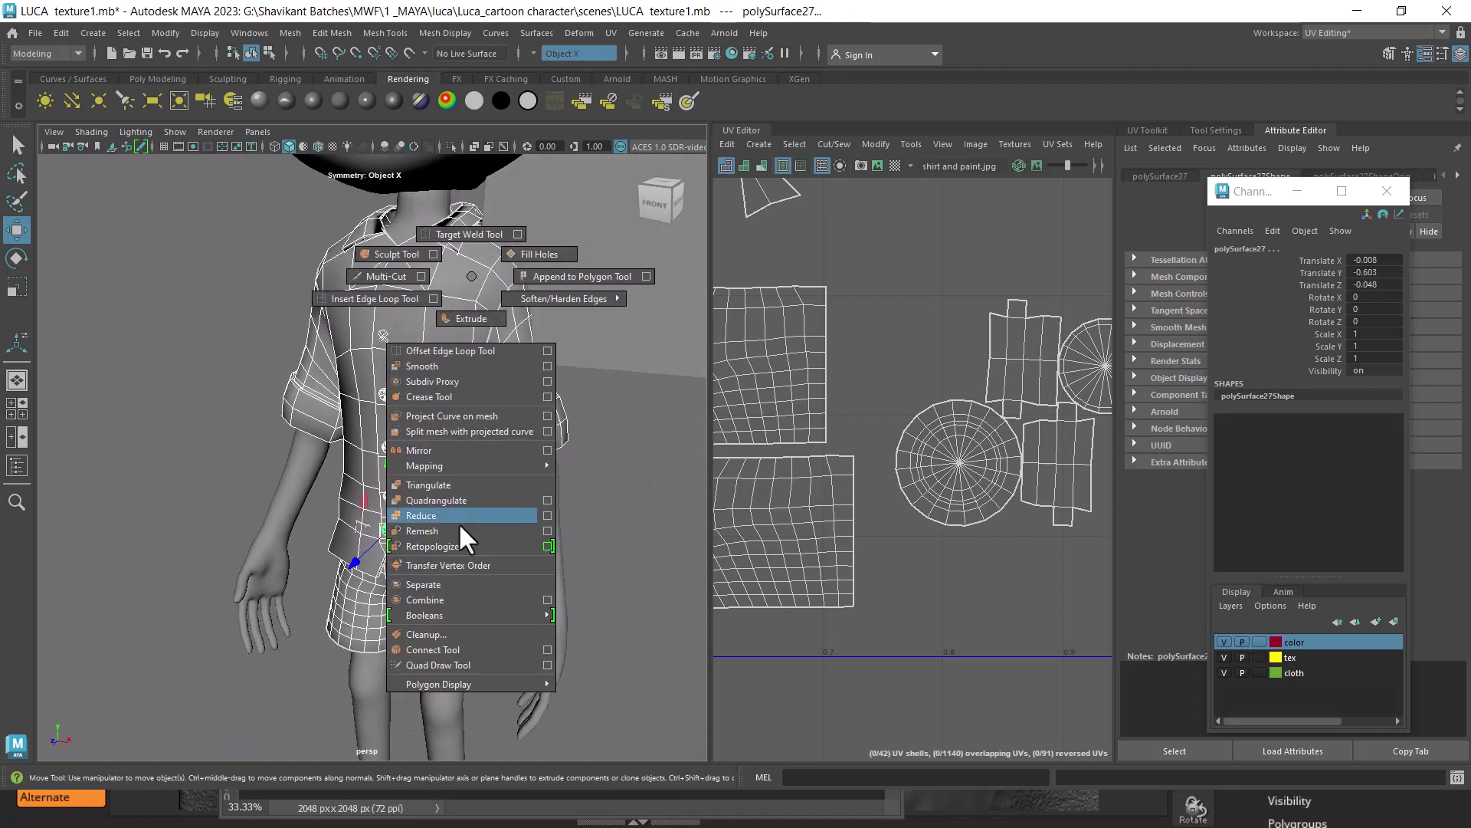
left_click(448, 597)
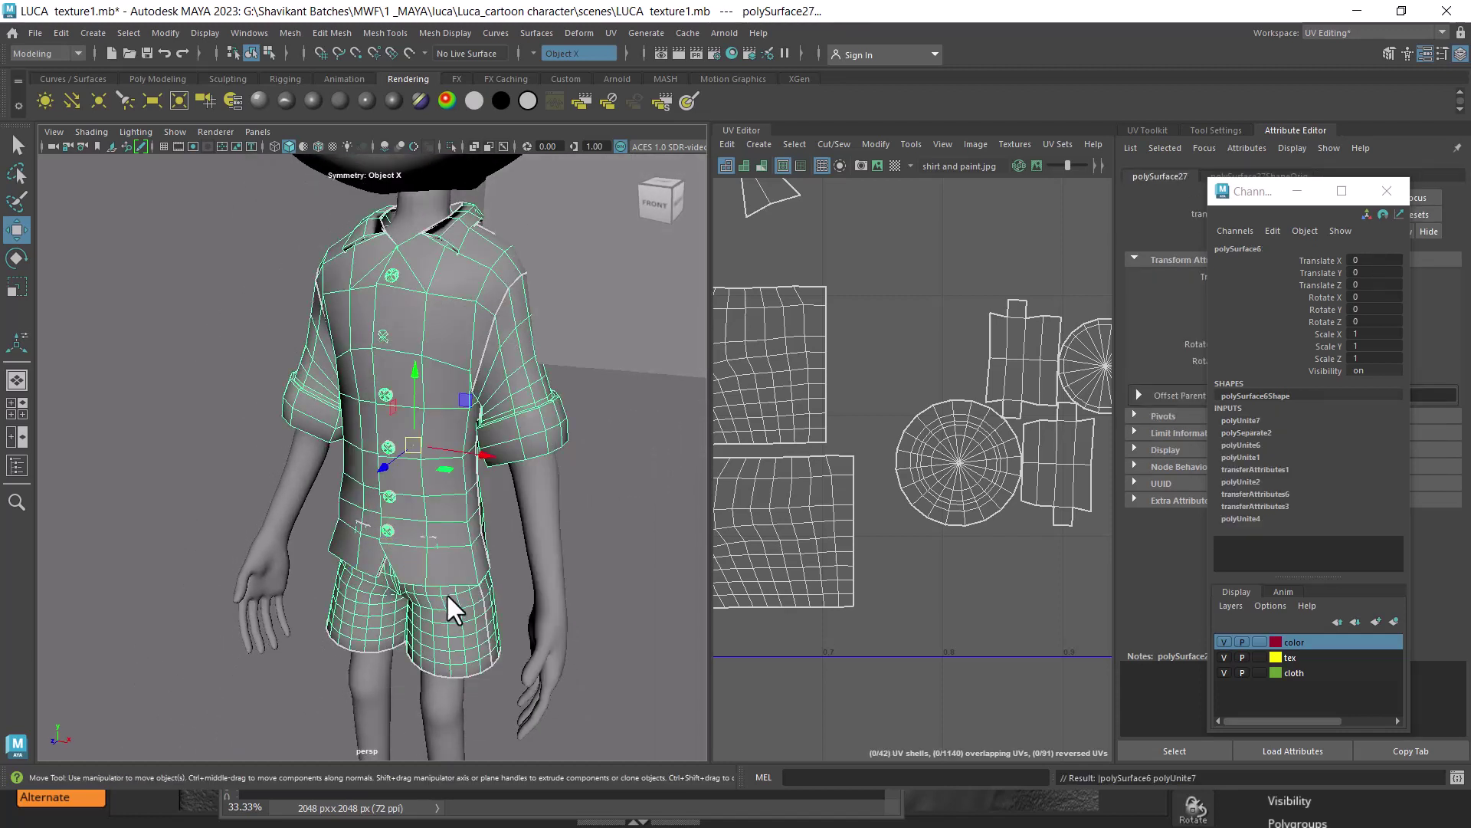
- Delete the combined clothing mesh's construction history and apply Smooth
left_click(62, 33)
mouse_move(106, 216)
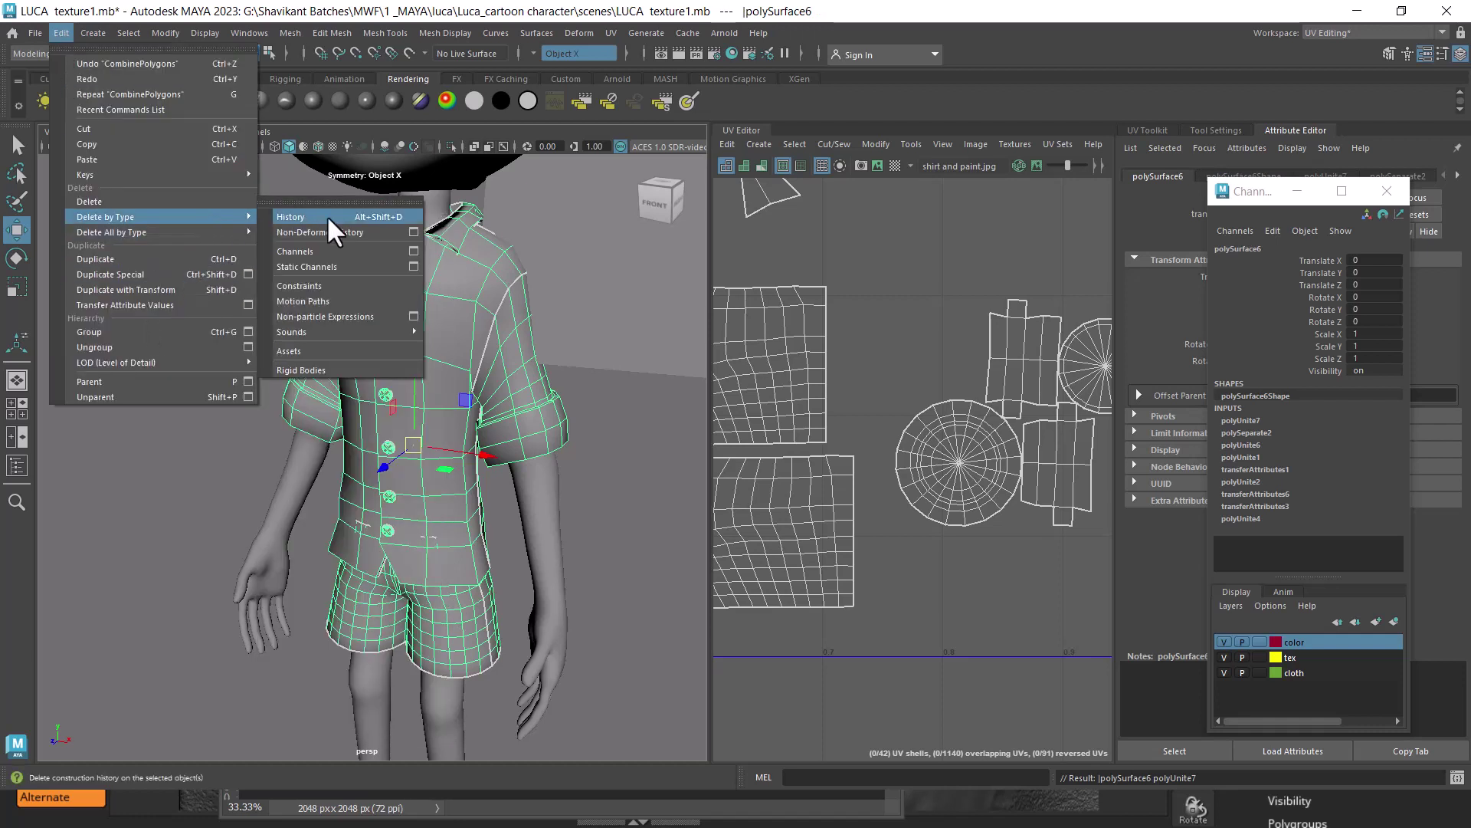
left_click(326, 216)
right_click(566, 259, "shift")
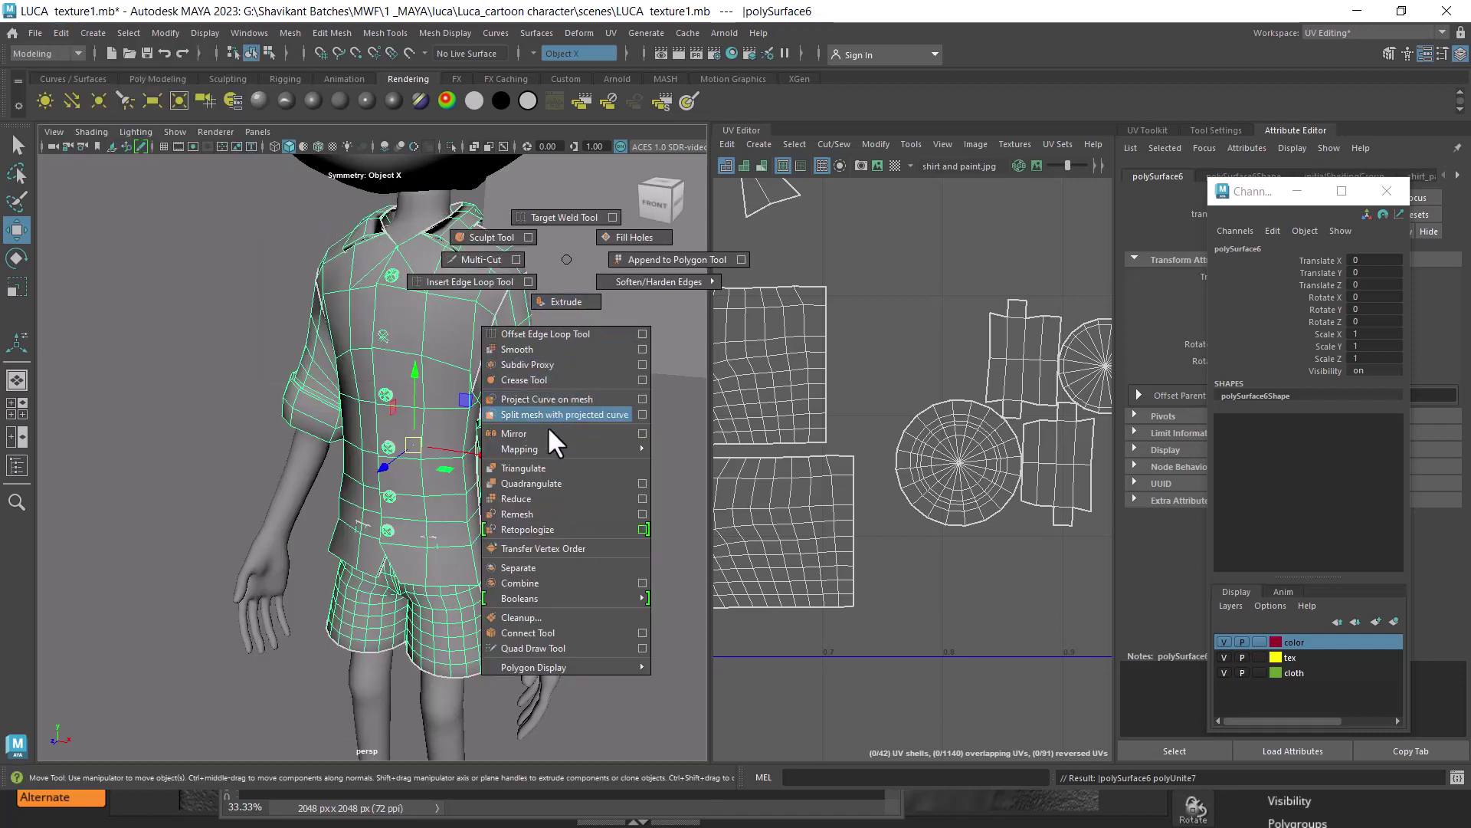
left_click(558, 348)
- View the whole character from the front and reselect the clothing mesh
left_click_drag(567, 411, 610, 379)
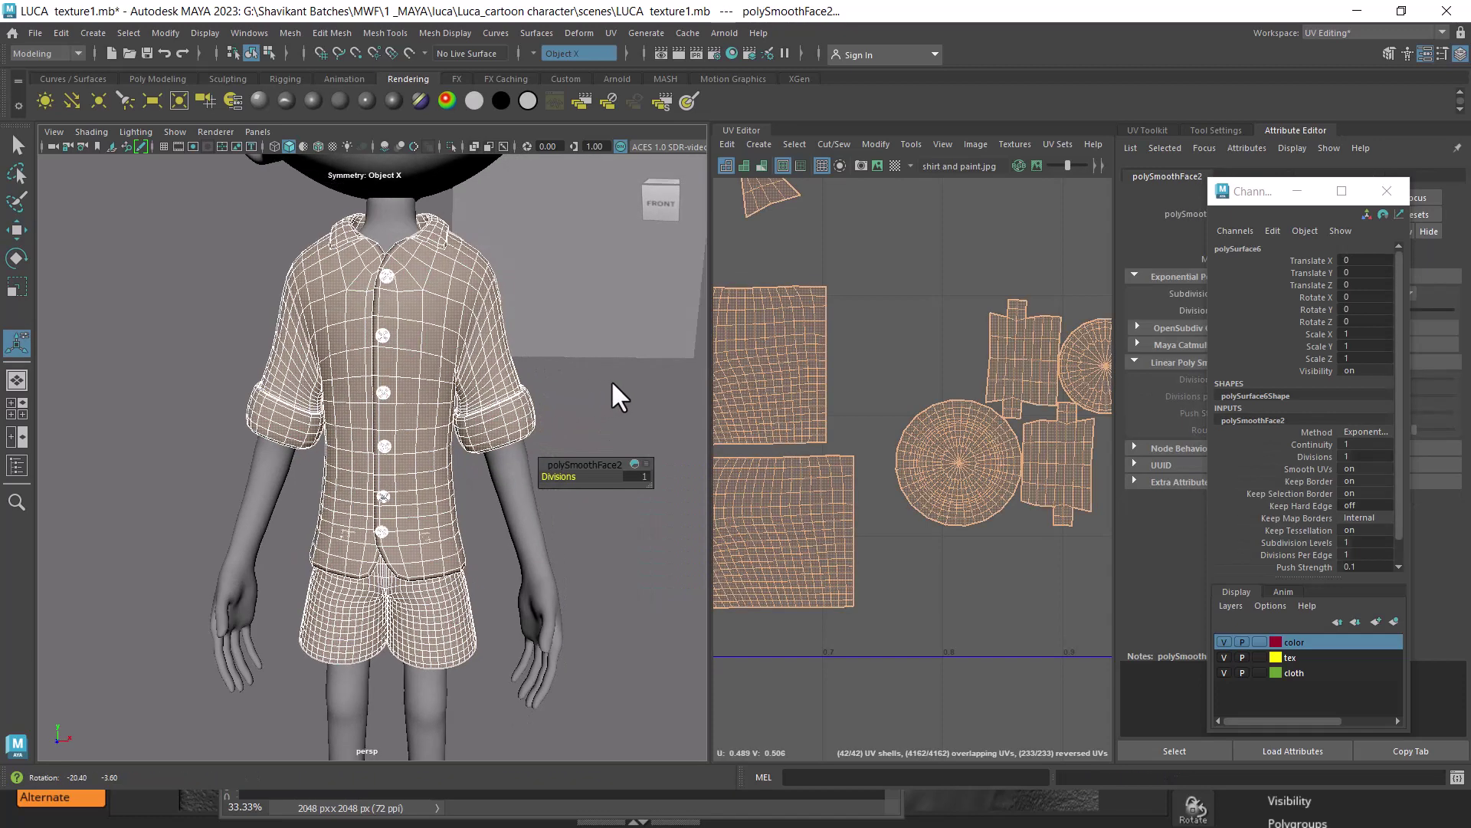
scroll(560, 393, "down", 2)
scroll(559, 368, "down", 3)
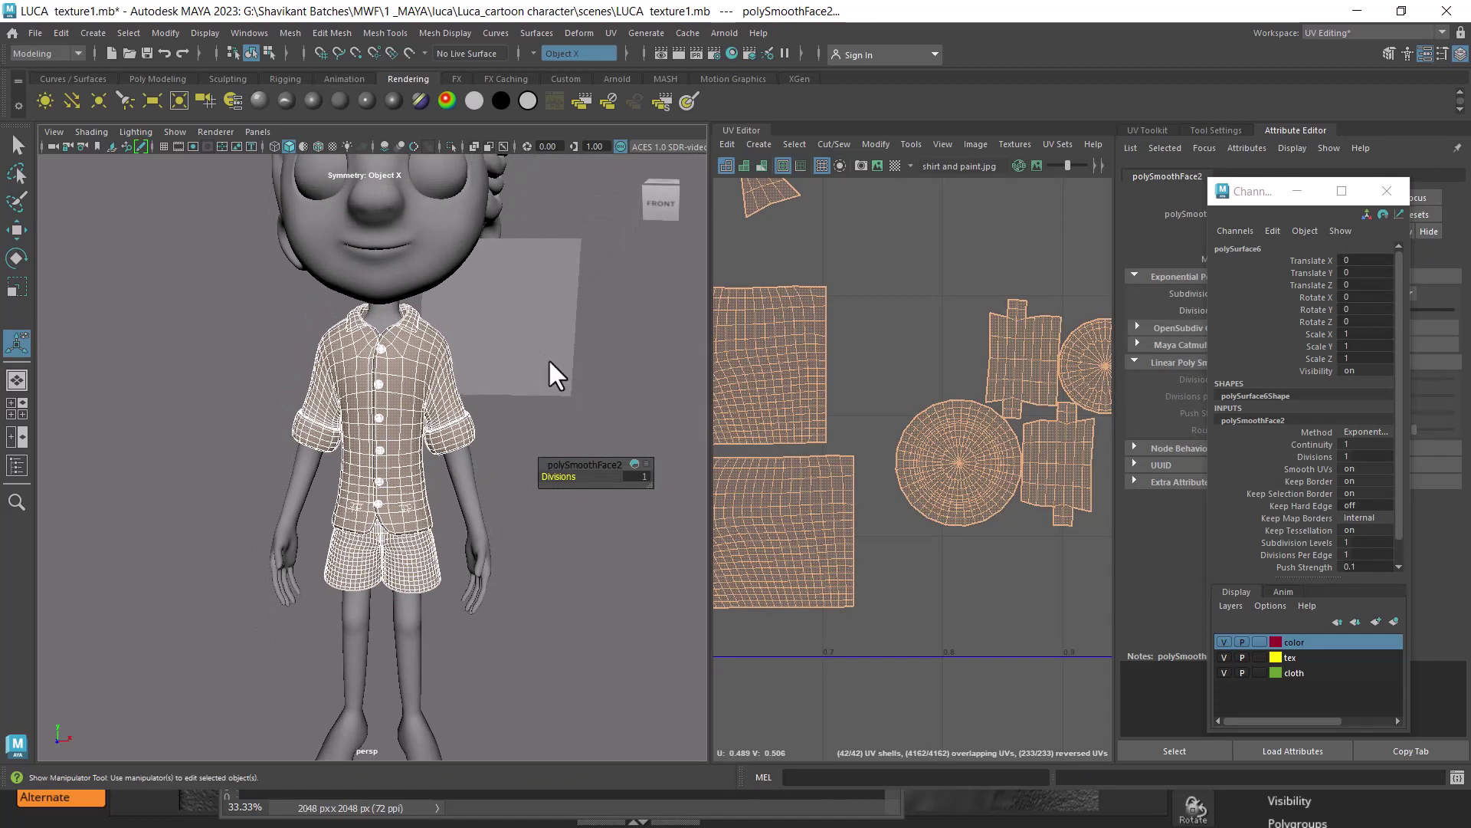
left_click_drag(558, 368, 596, 351)
left_click(596, 351)
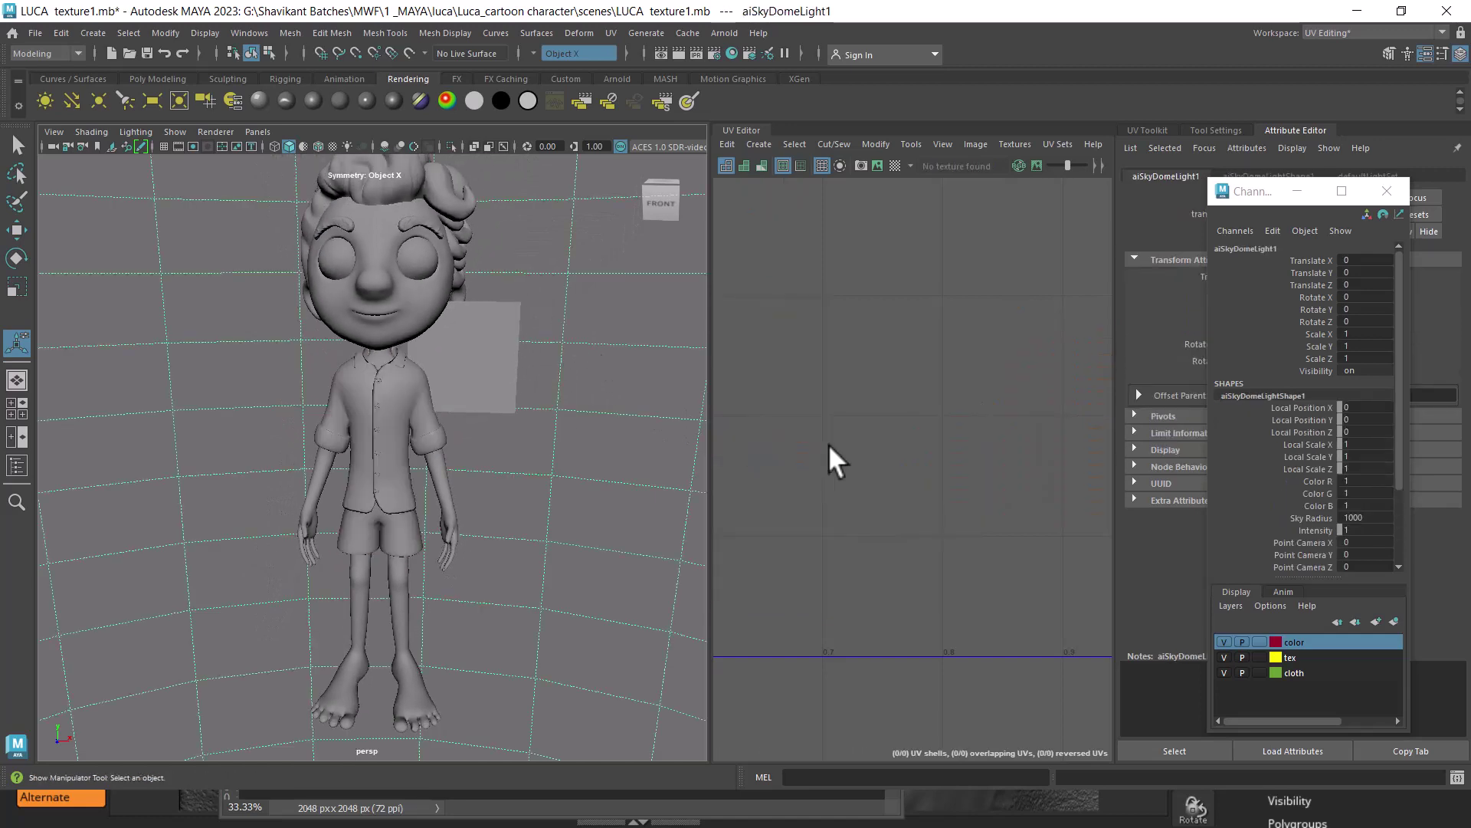
left_click(427, 406)
scroll(875, 433, "down", 3)
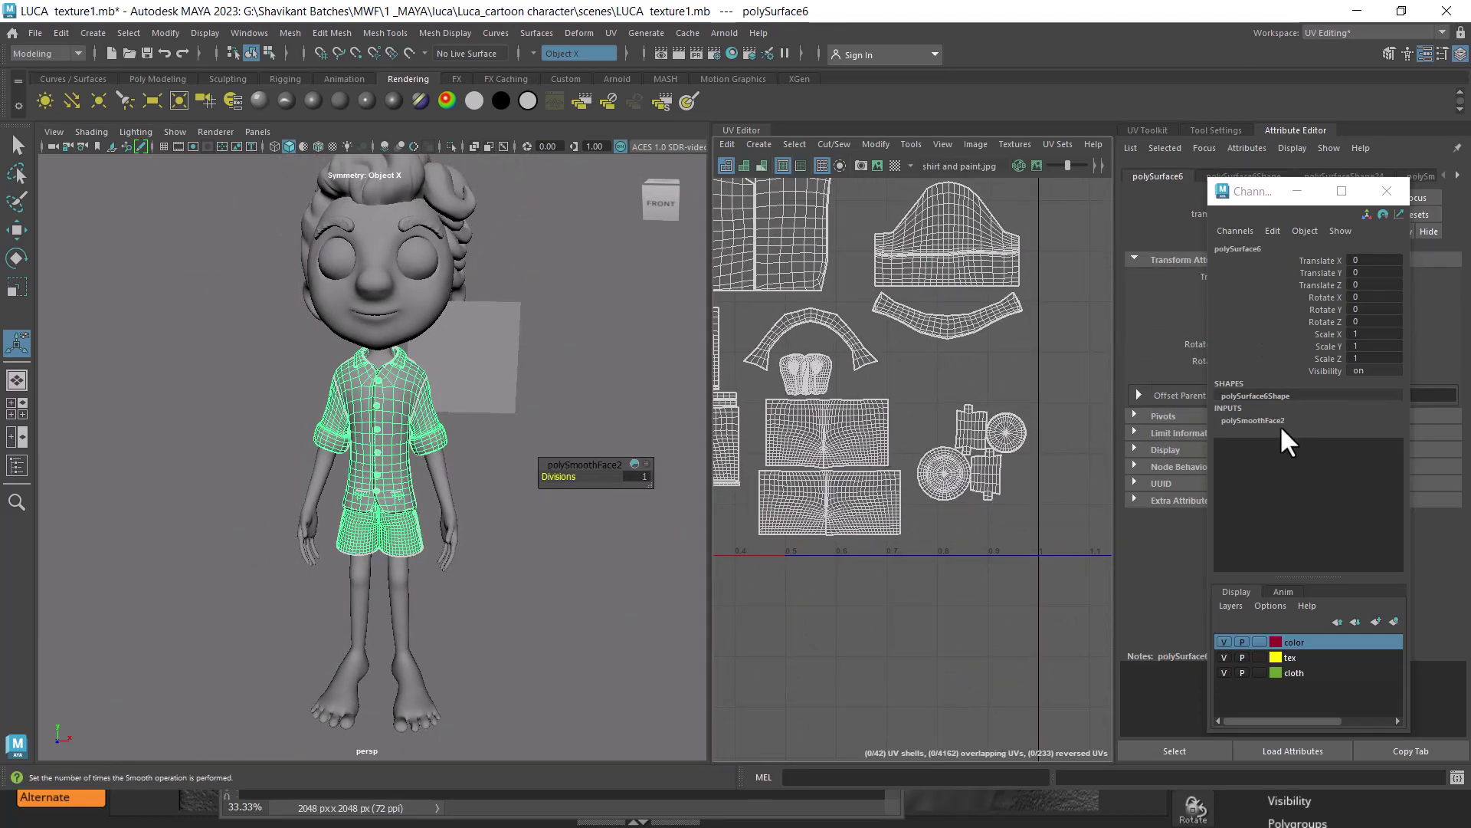
- Set the polySmoothFace2 Divisions to 0
left_click(1255, 420)
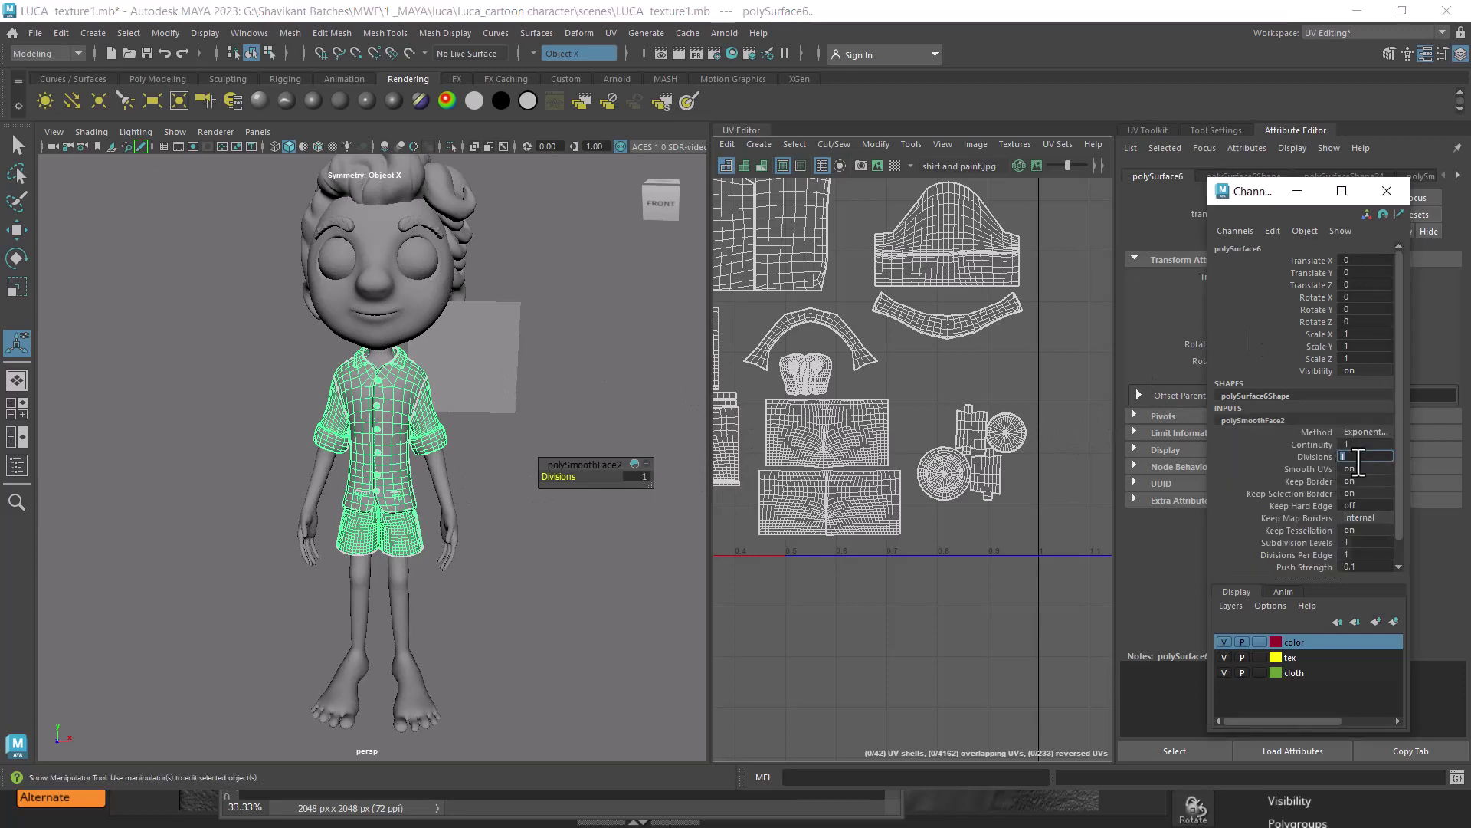
type("0")
key("Return")
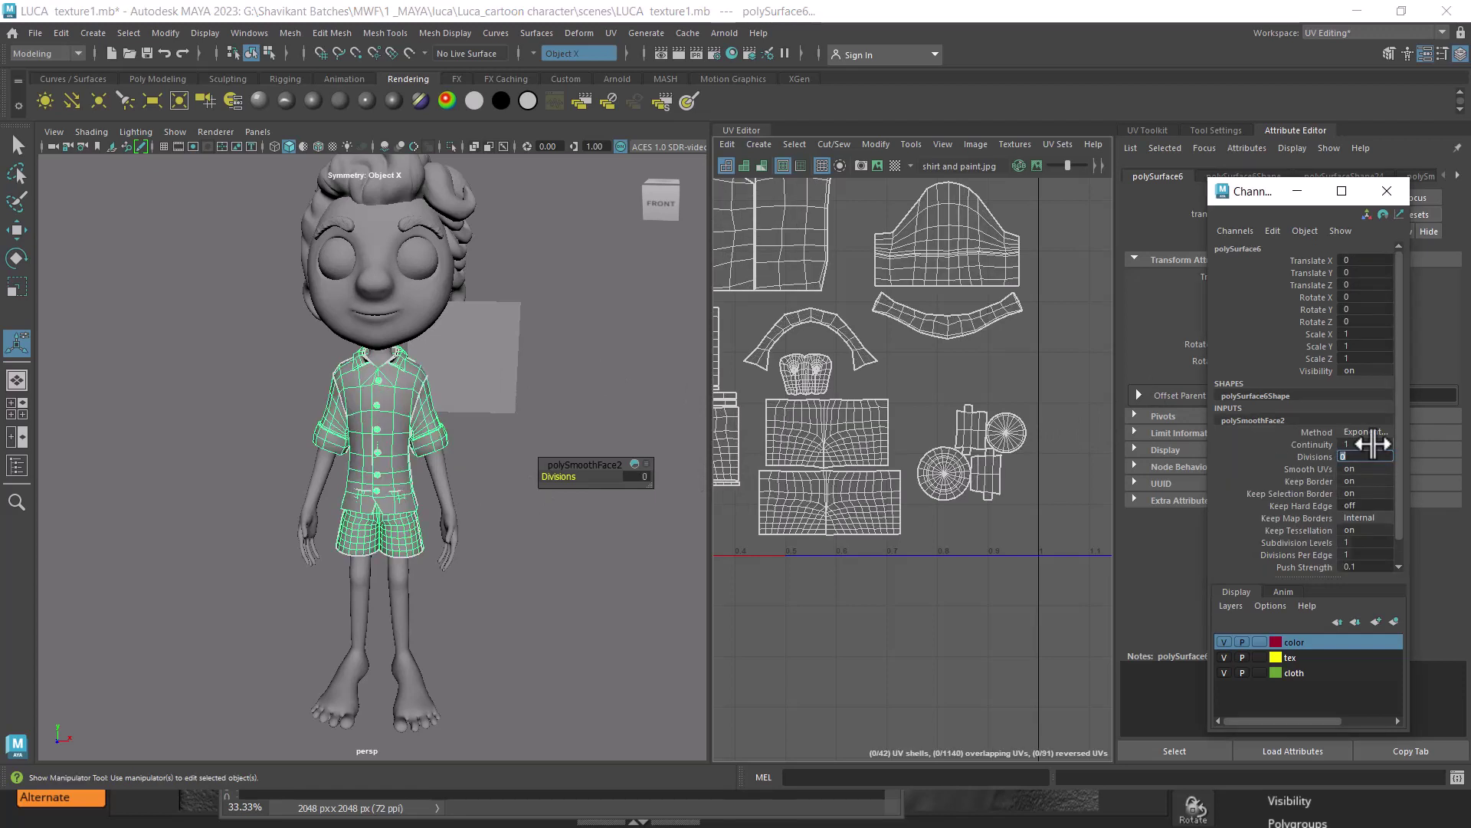
- Export a 2048 JPEG UV snapshot, overwriting the existing cloth uv.jpg
key("a")
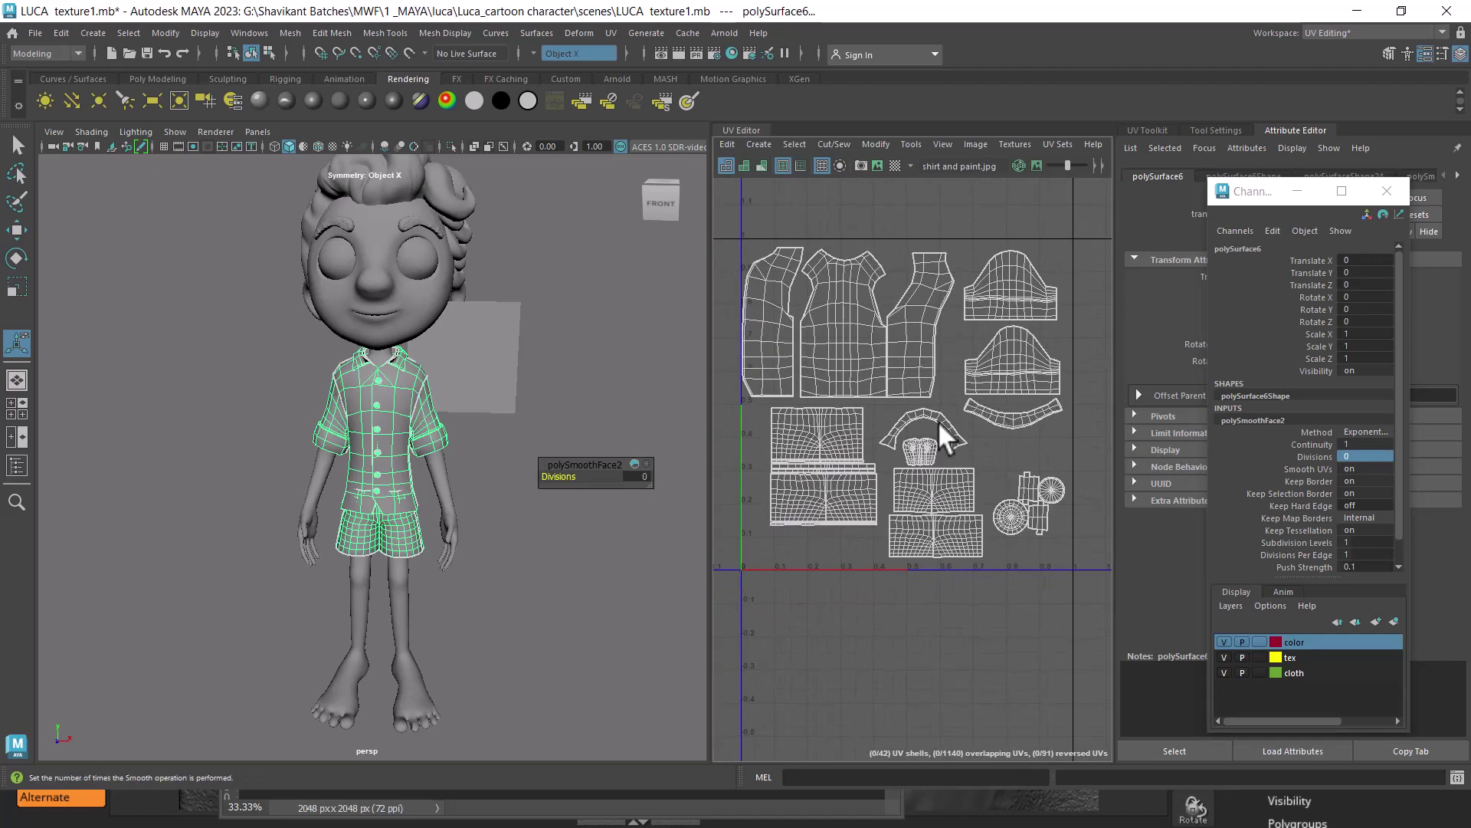
left_click(861, 164)
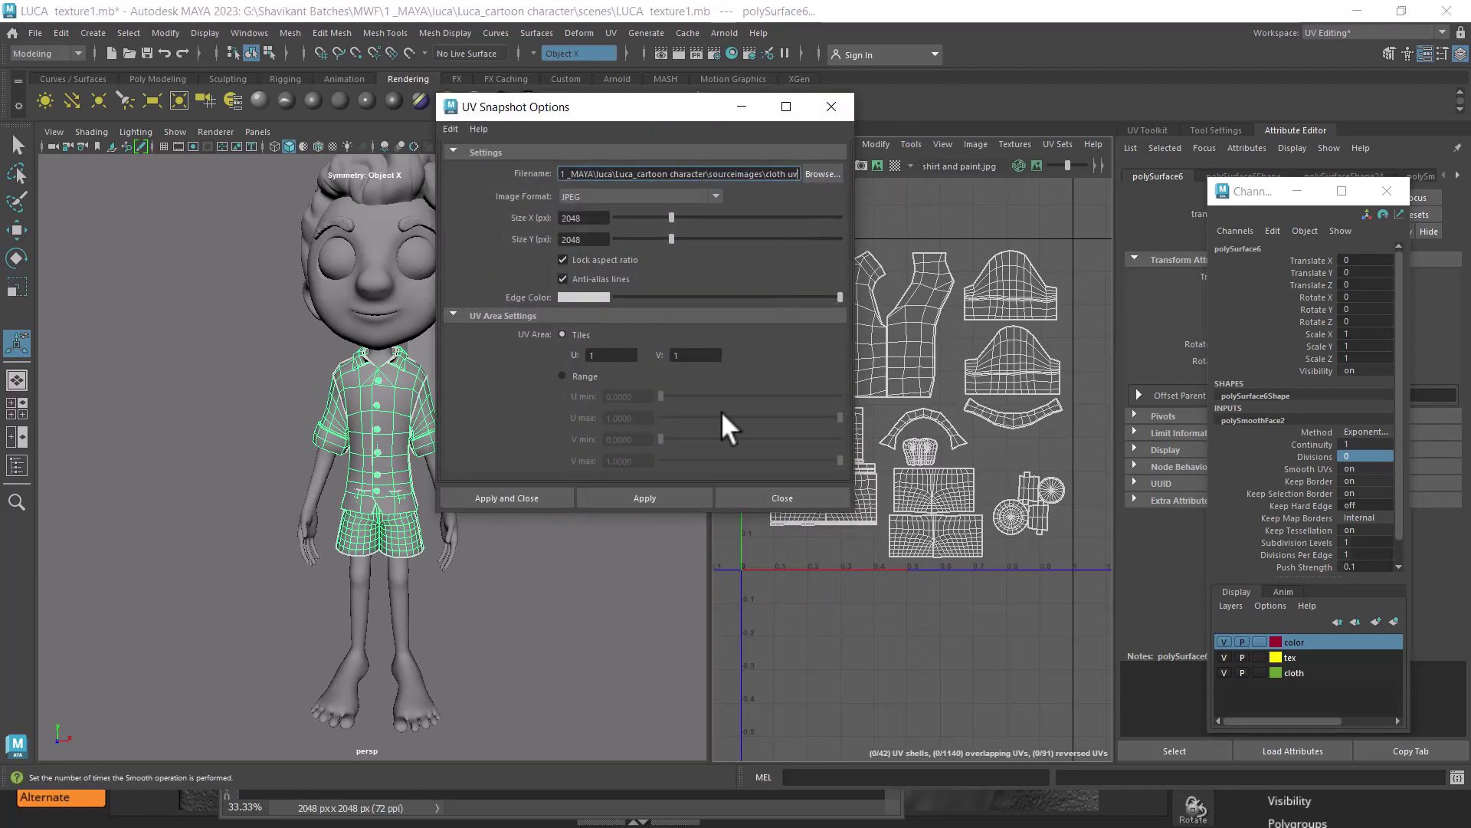
left_click(521, 494)
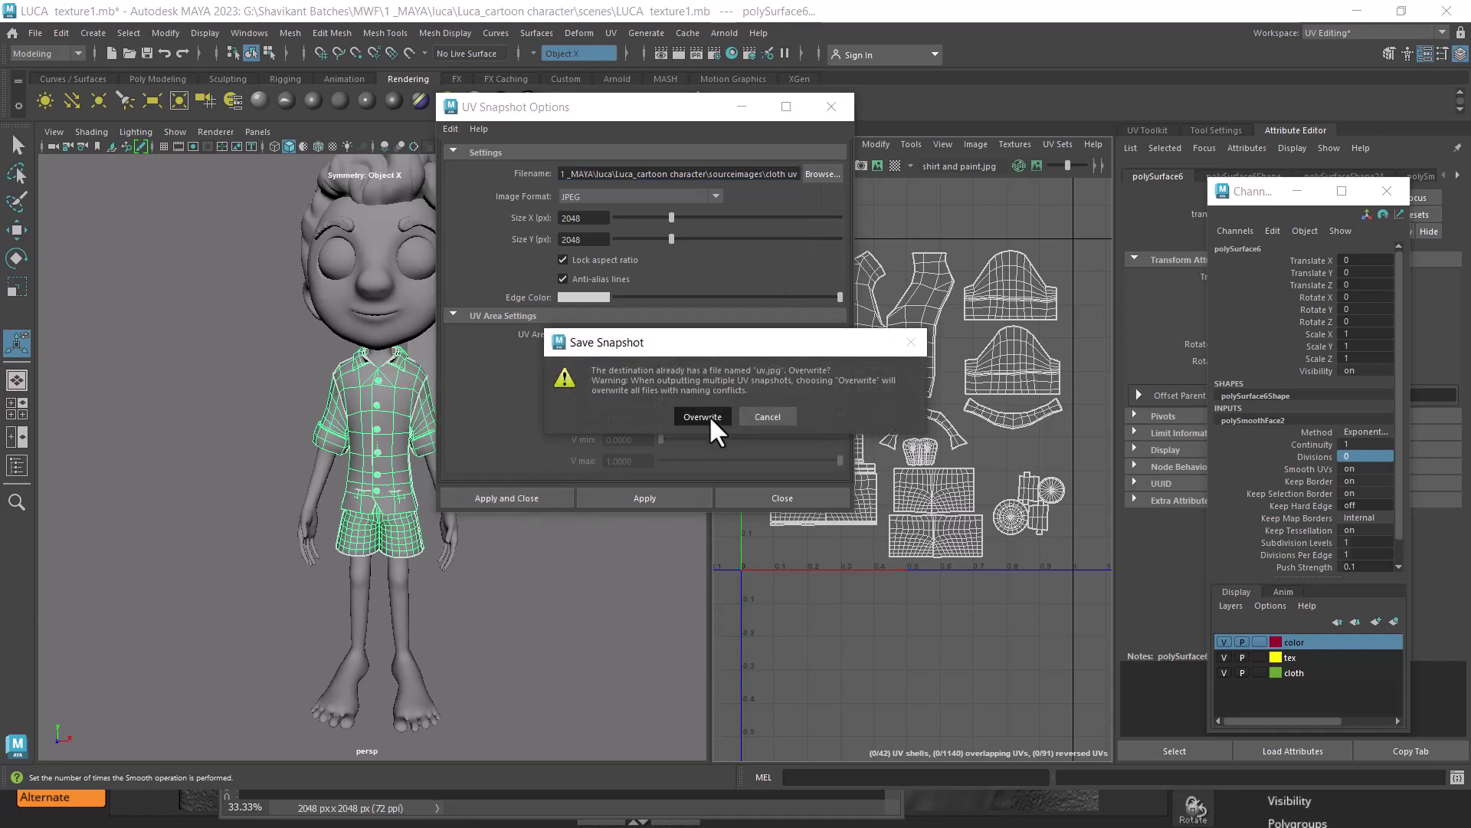
left_click(701, 416)
key("alt+Tab")
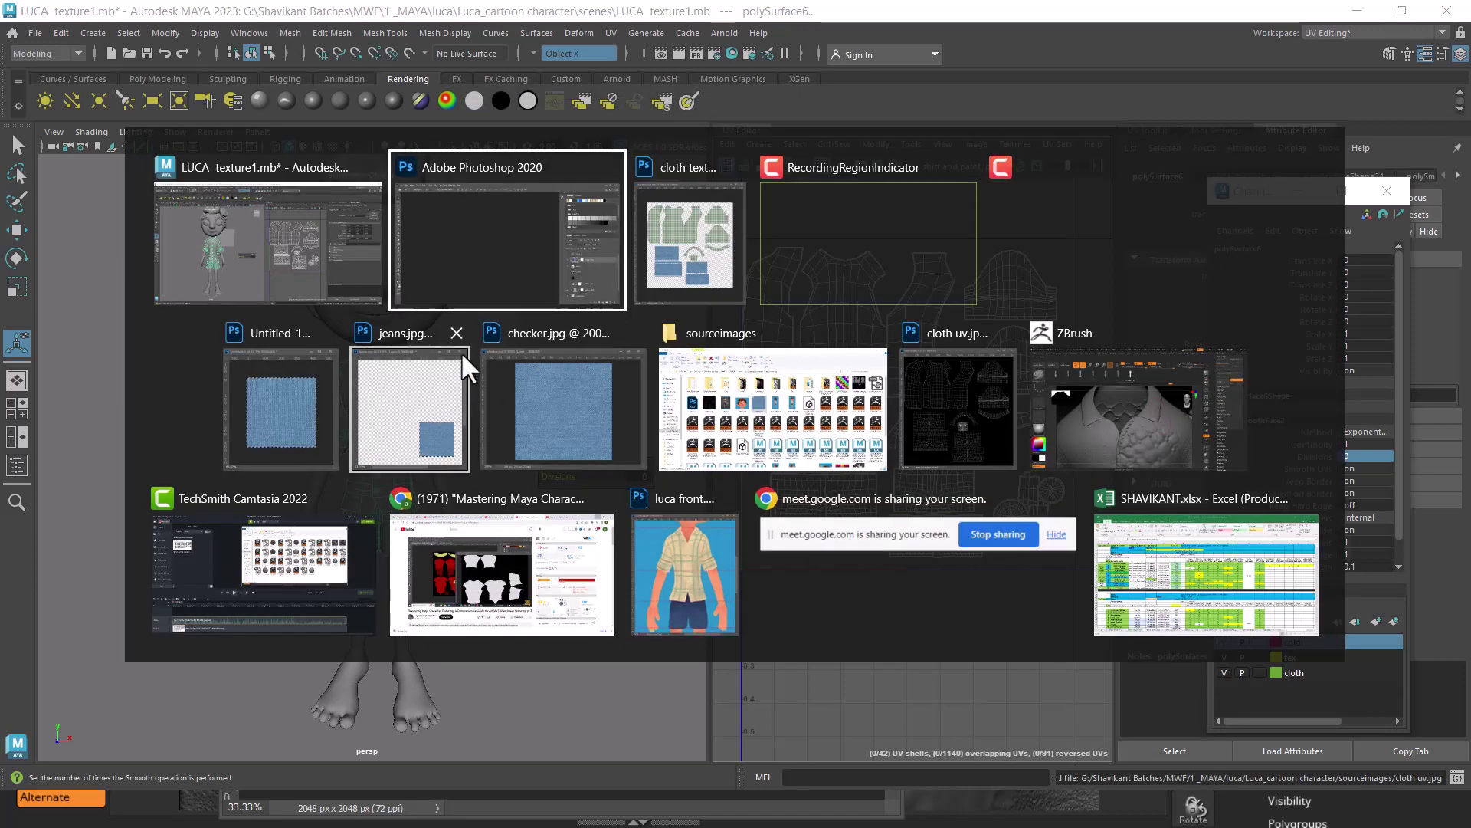
- Preview cloth uv.jpg in sourceimages, then open it with Adobe Photoshop
left_click(744, 429)
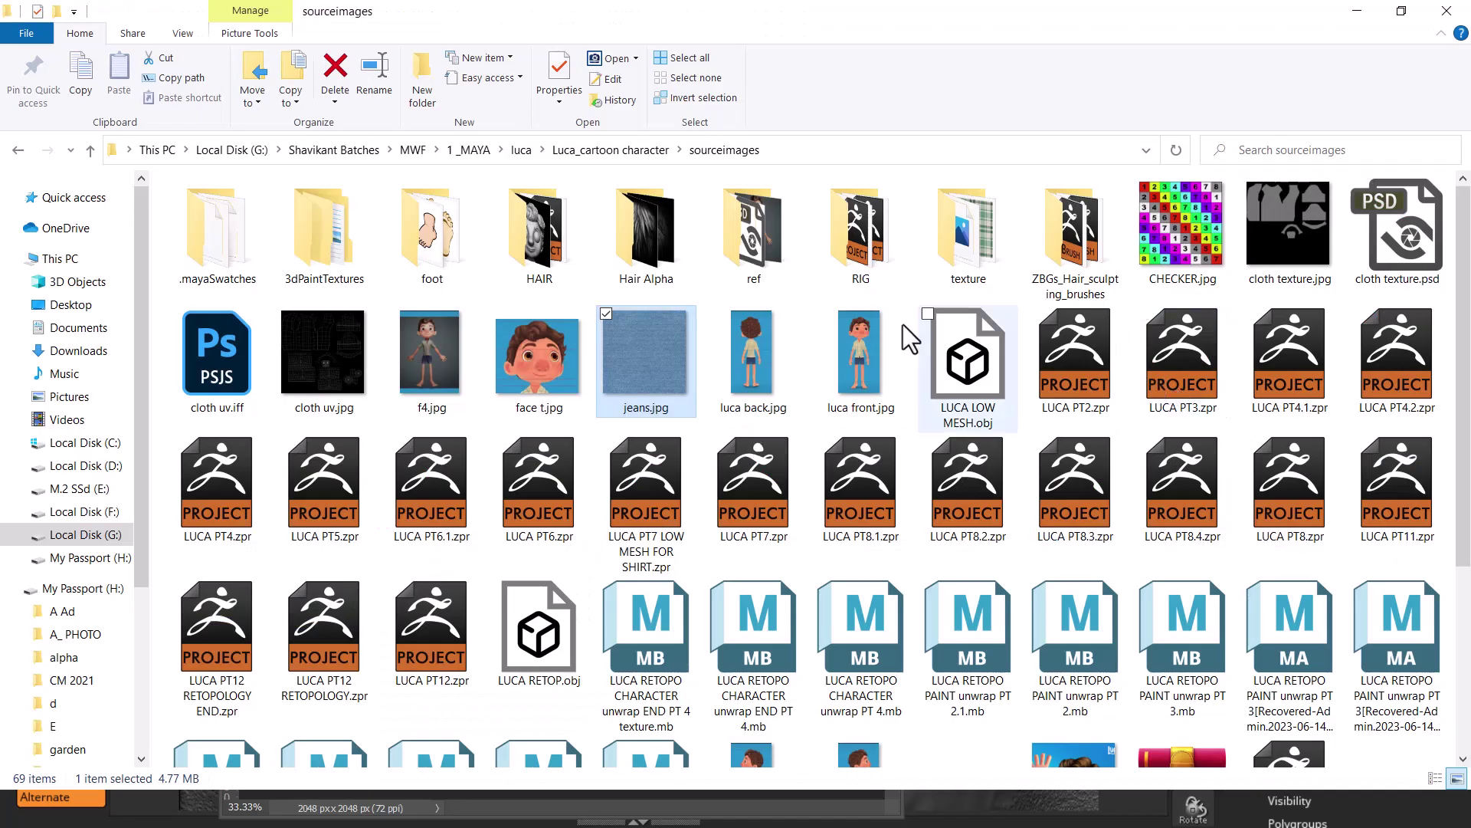
double_click(334, 341)
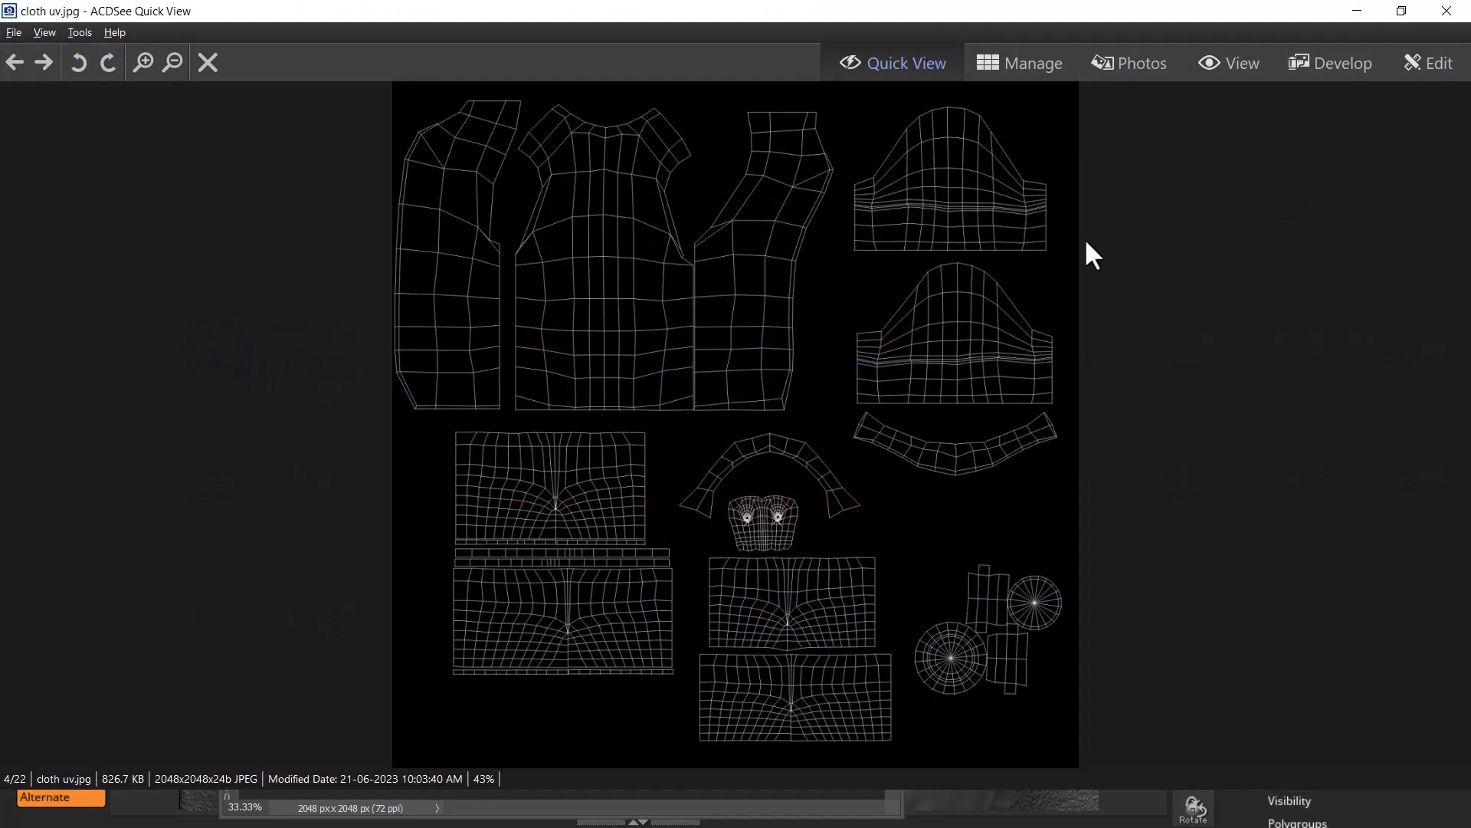
left_click(1447, 10)
right_click(319, 365)
mouse_move(71, 285)
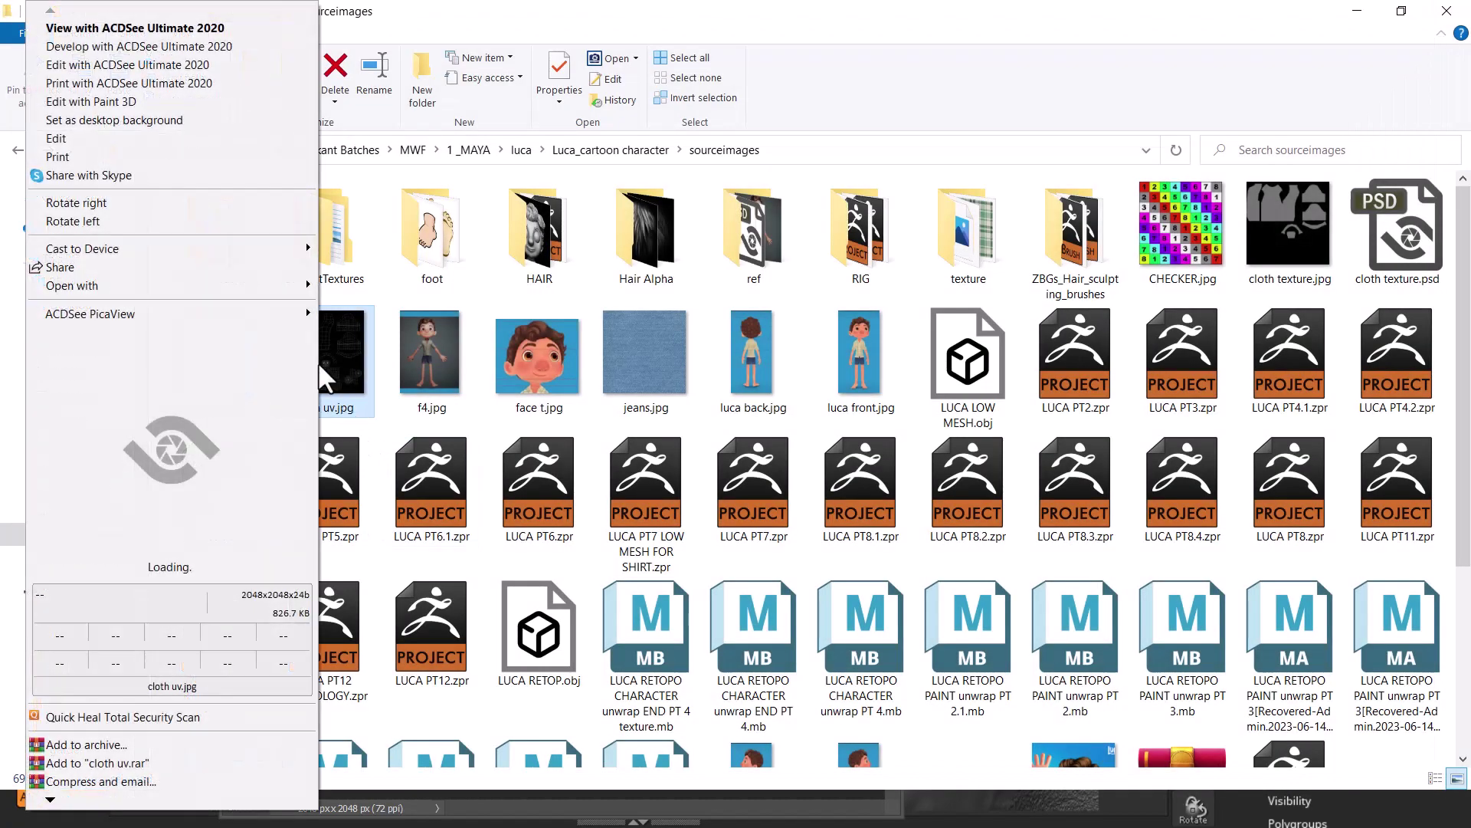
left_click(395, 325)
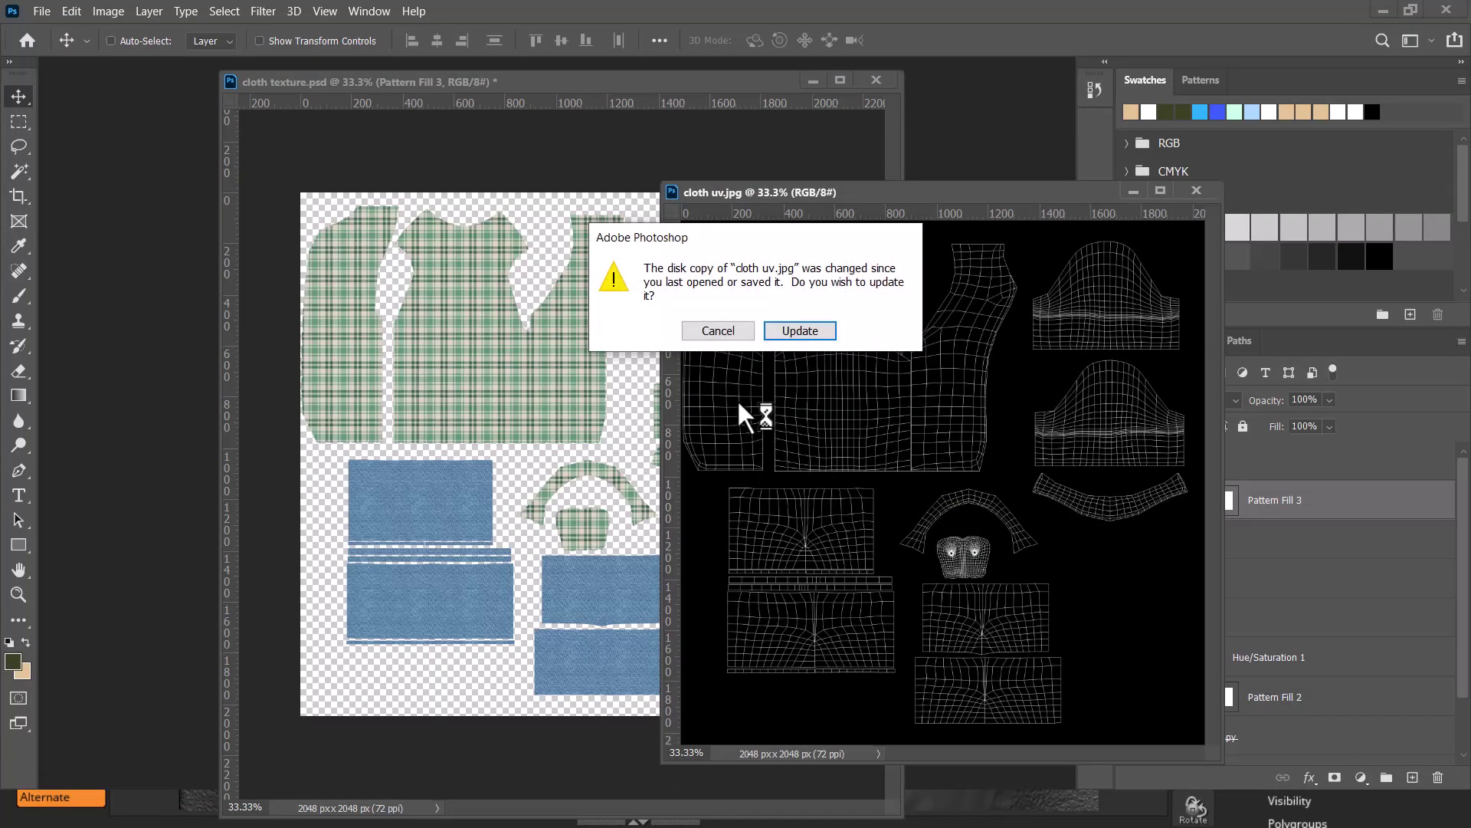
- Reload the updated cloth uv.jpg and drag its UV wireframe into cloth texture.psd
left_click(799, 331)
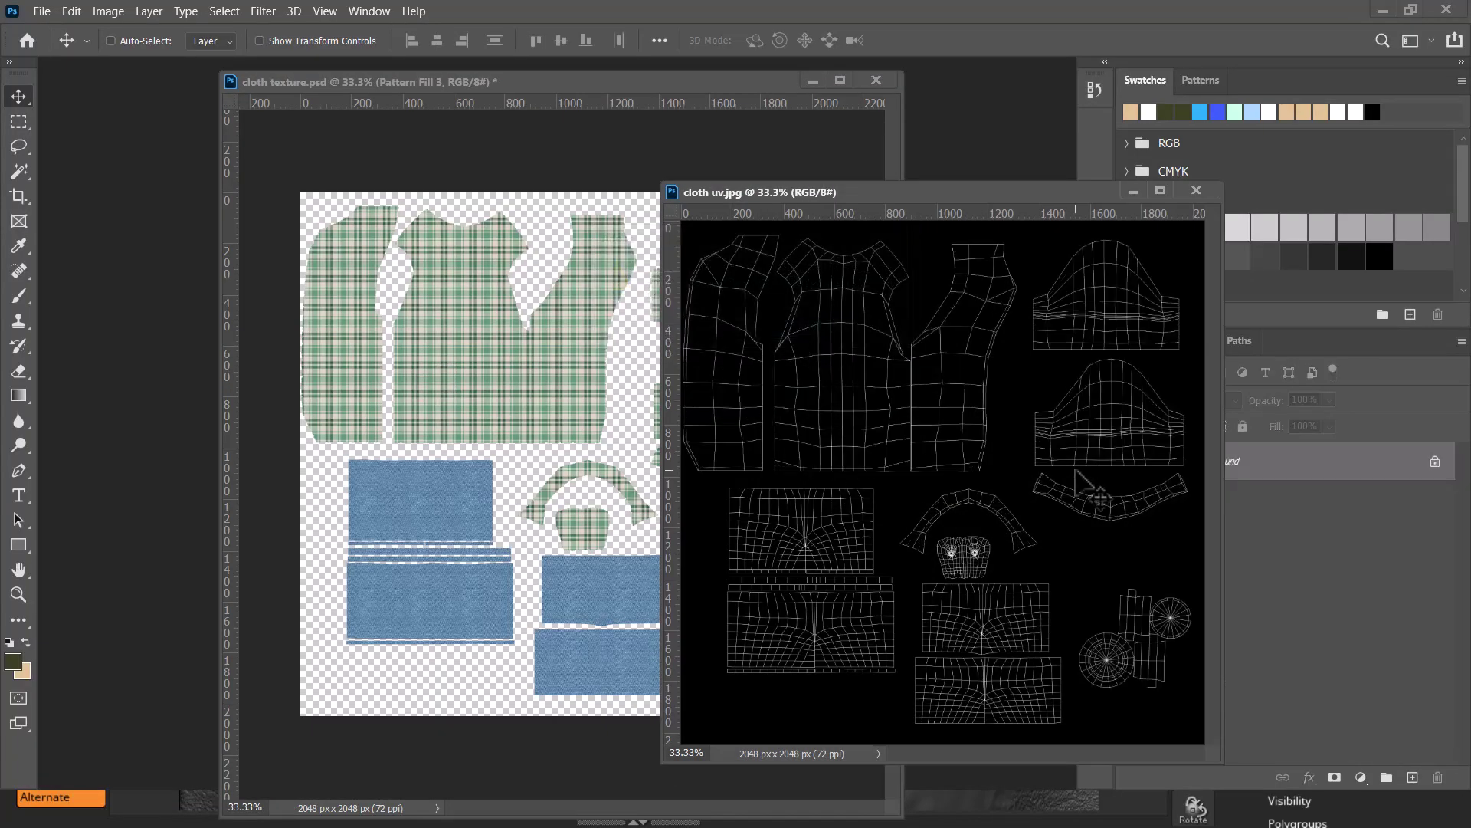
left_click_drag(961, 367, 469, 360)
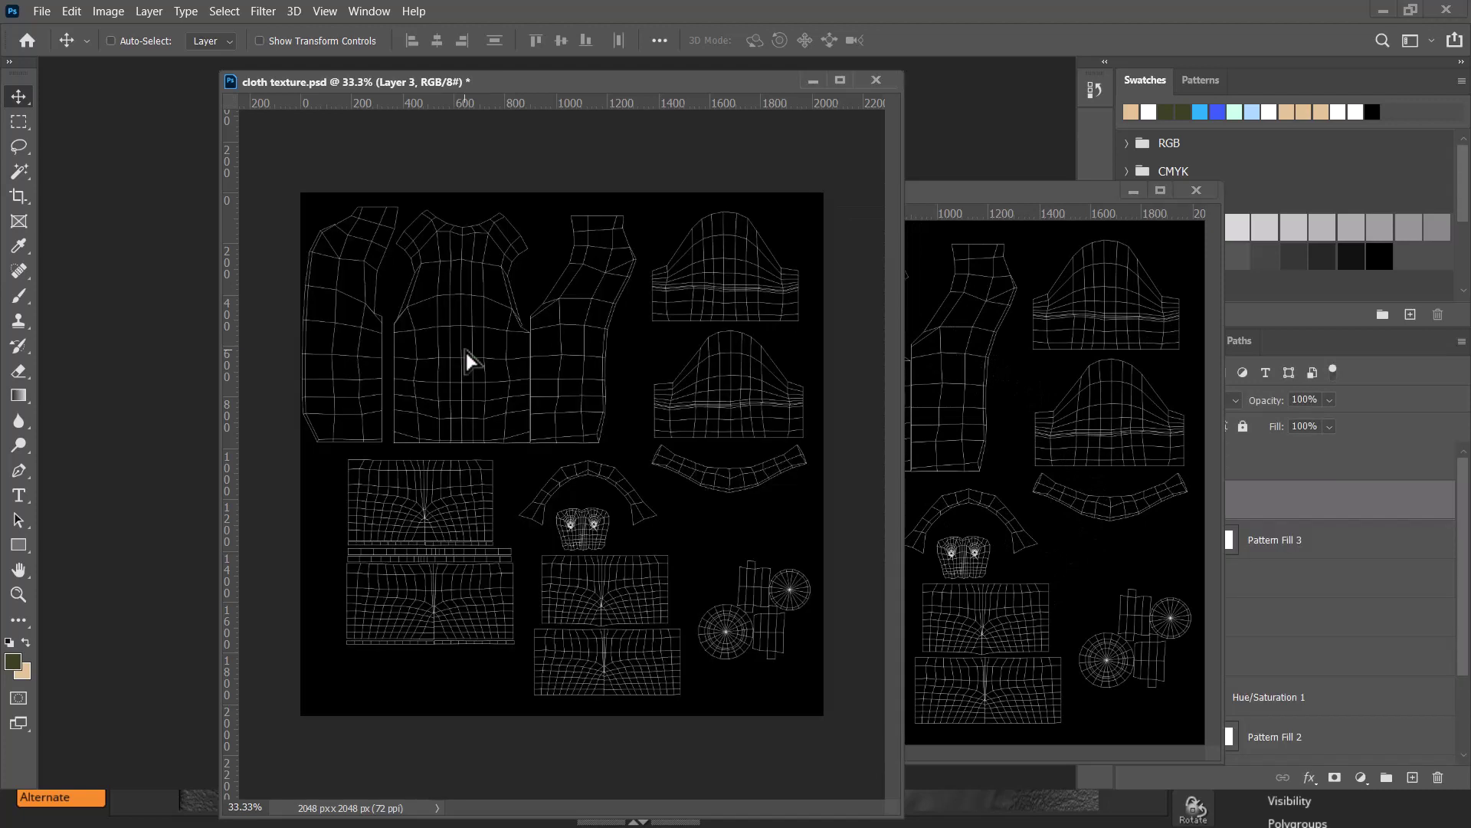
left_click(1133, 192)
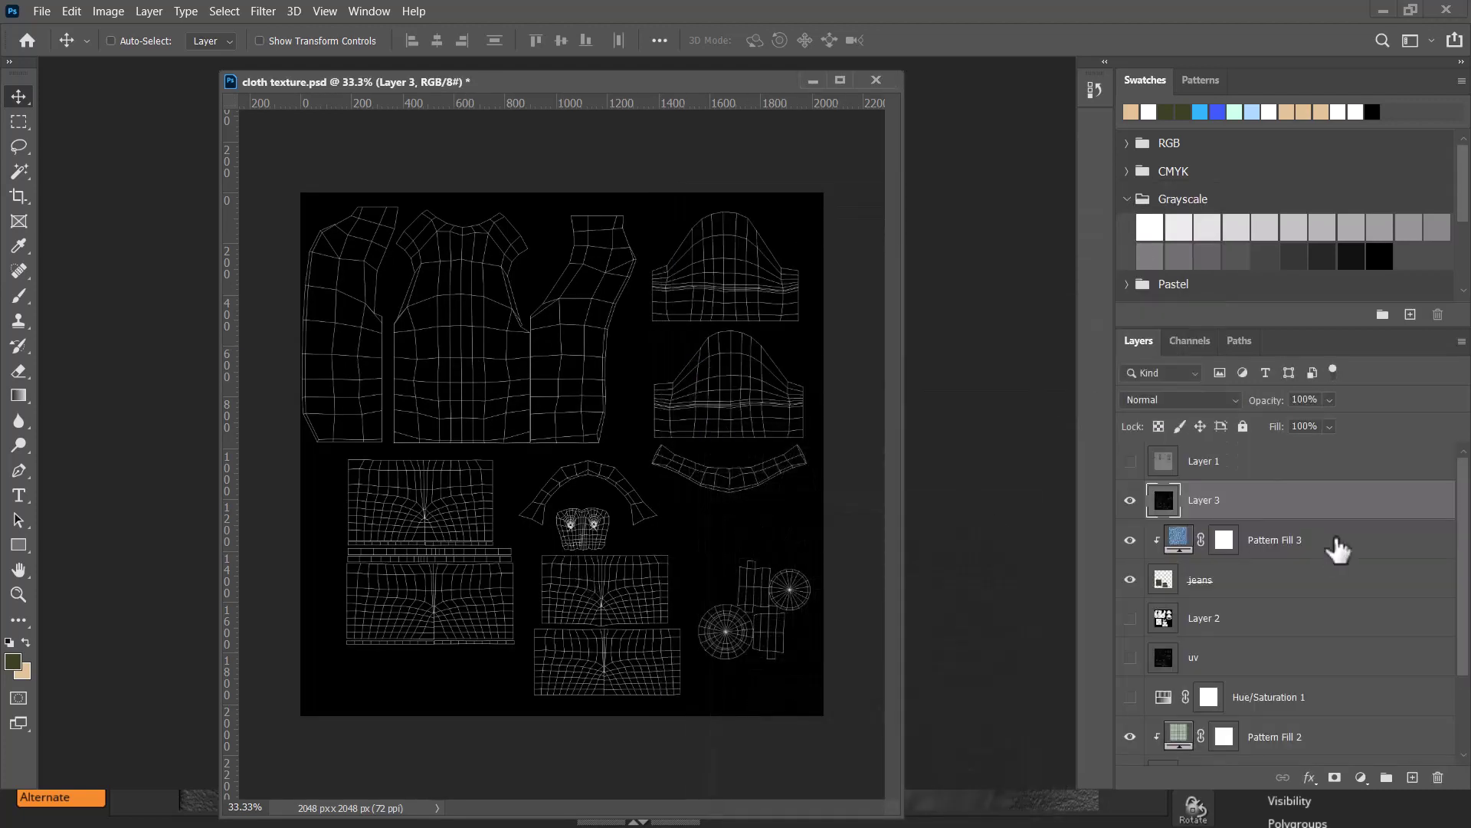
- Delete the old uv layer, rename Layer 3 to uv and blend it in Screen mode
left_click(1255, 673)
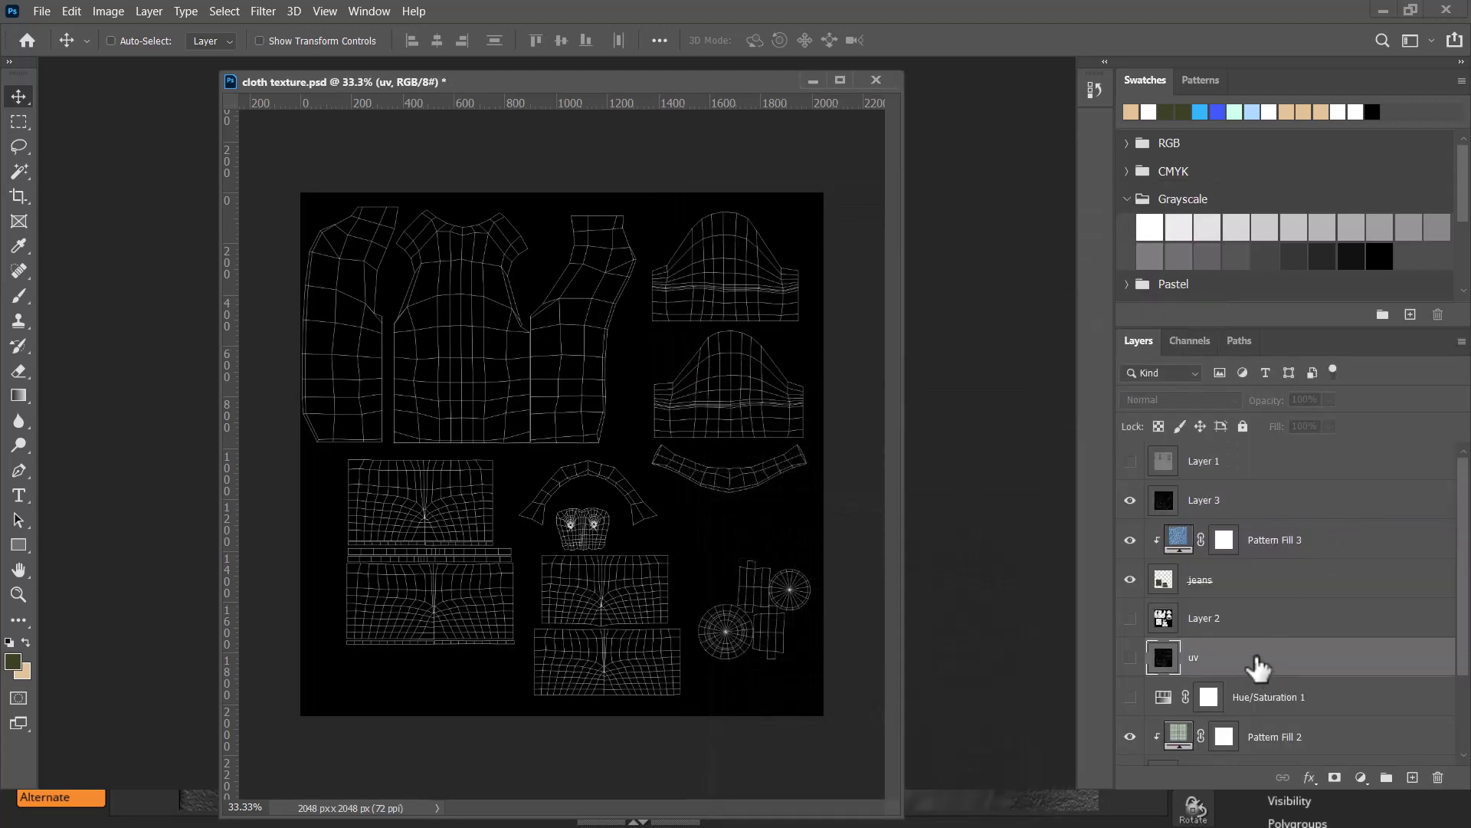
key("Delete")
double_click(1206, 502)
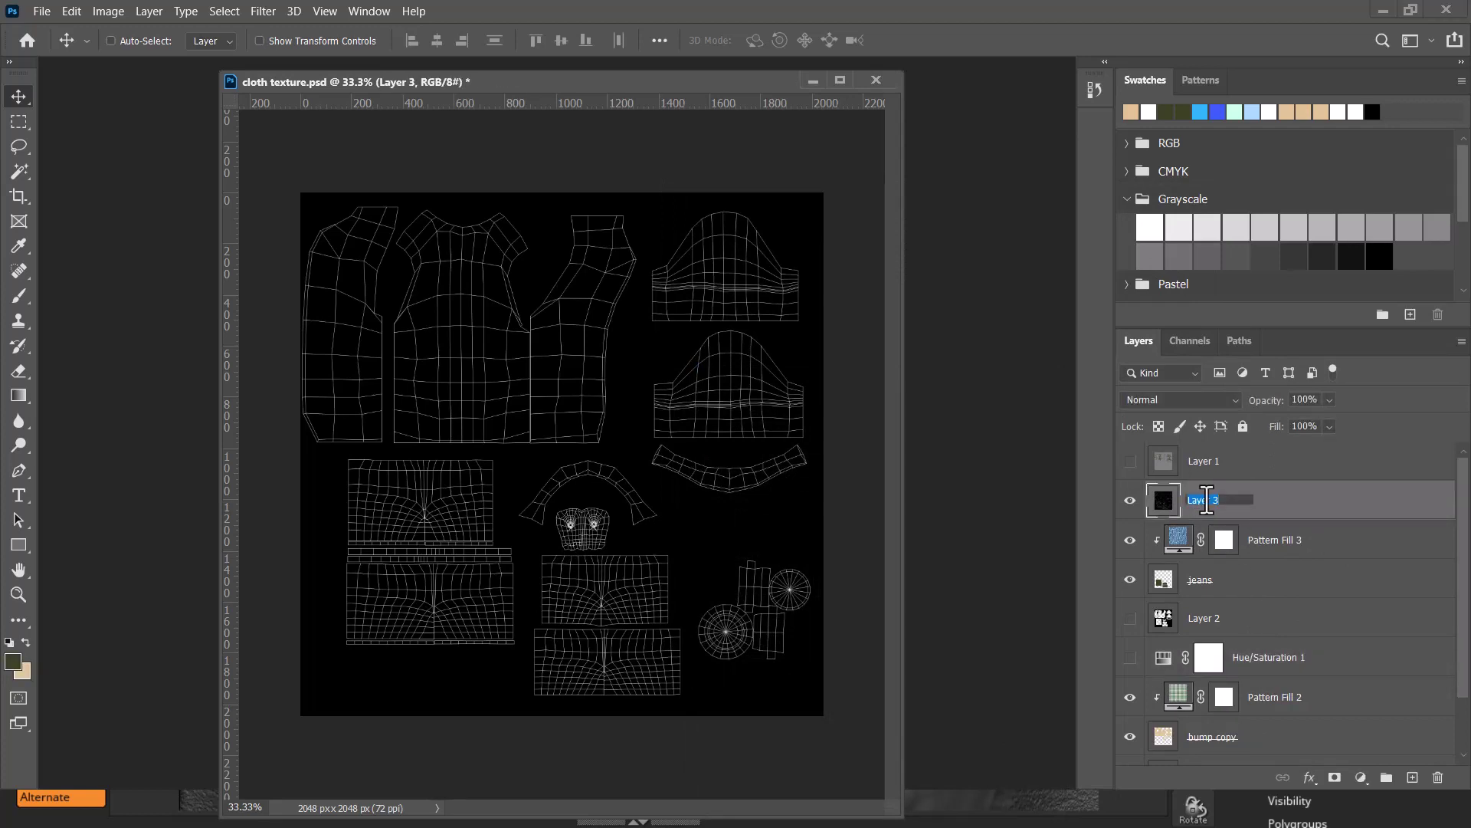
type("uv")
key("Return")
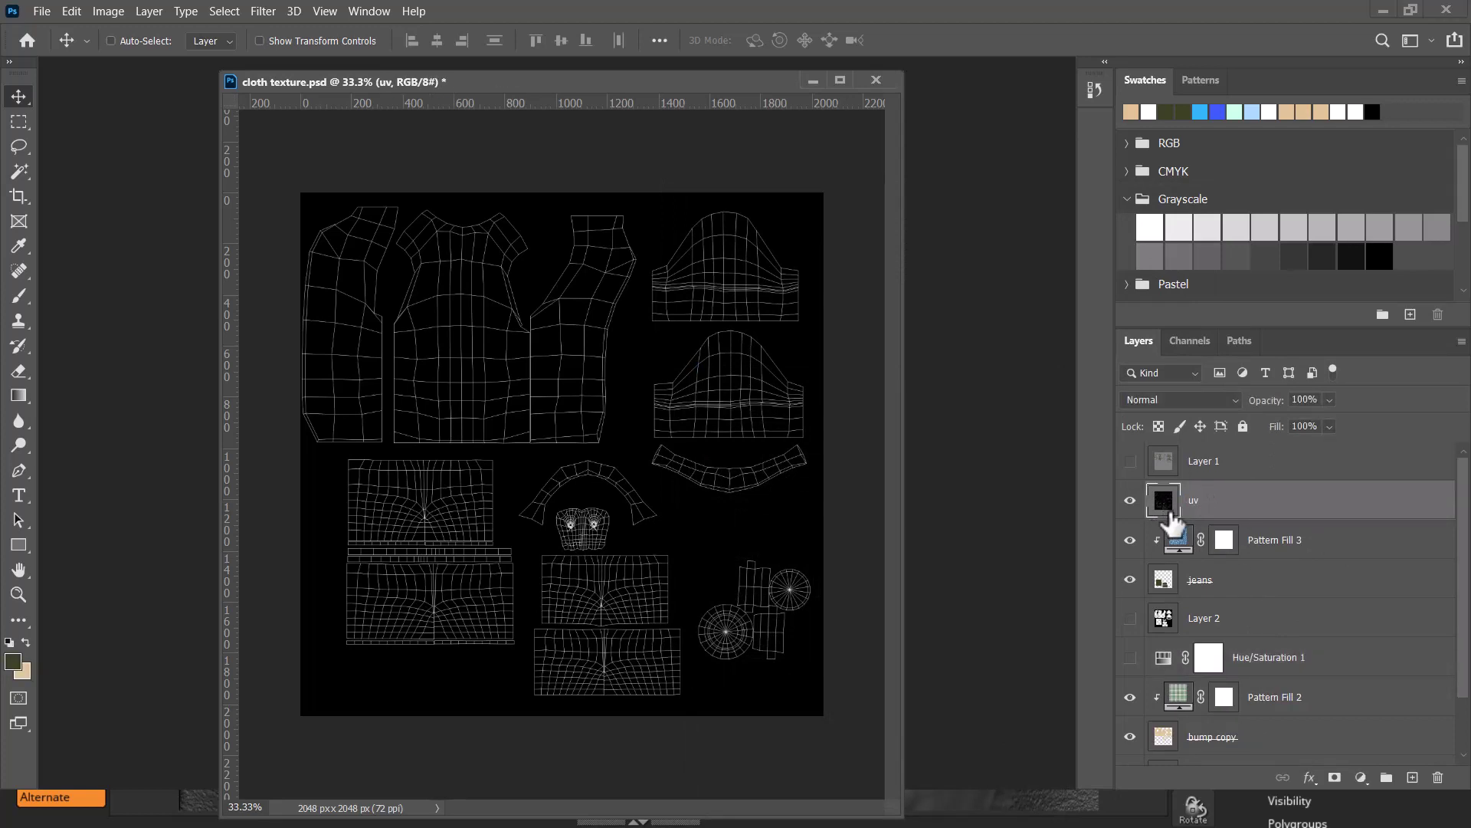
left_click(1205, 402)
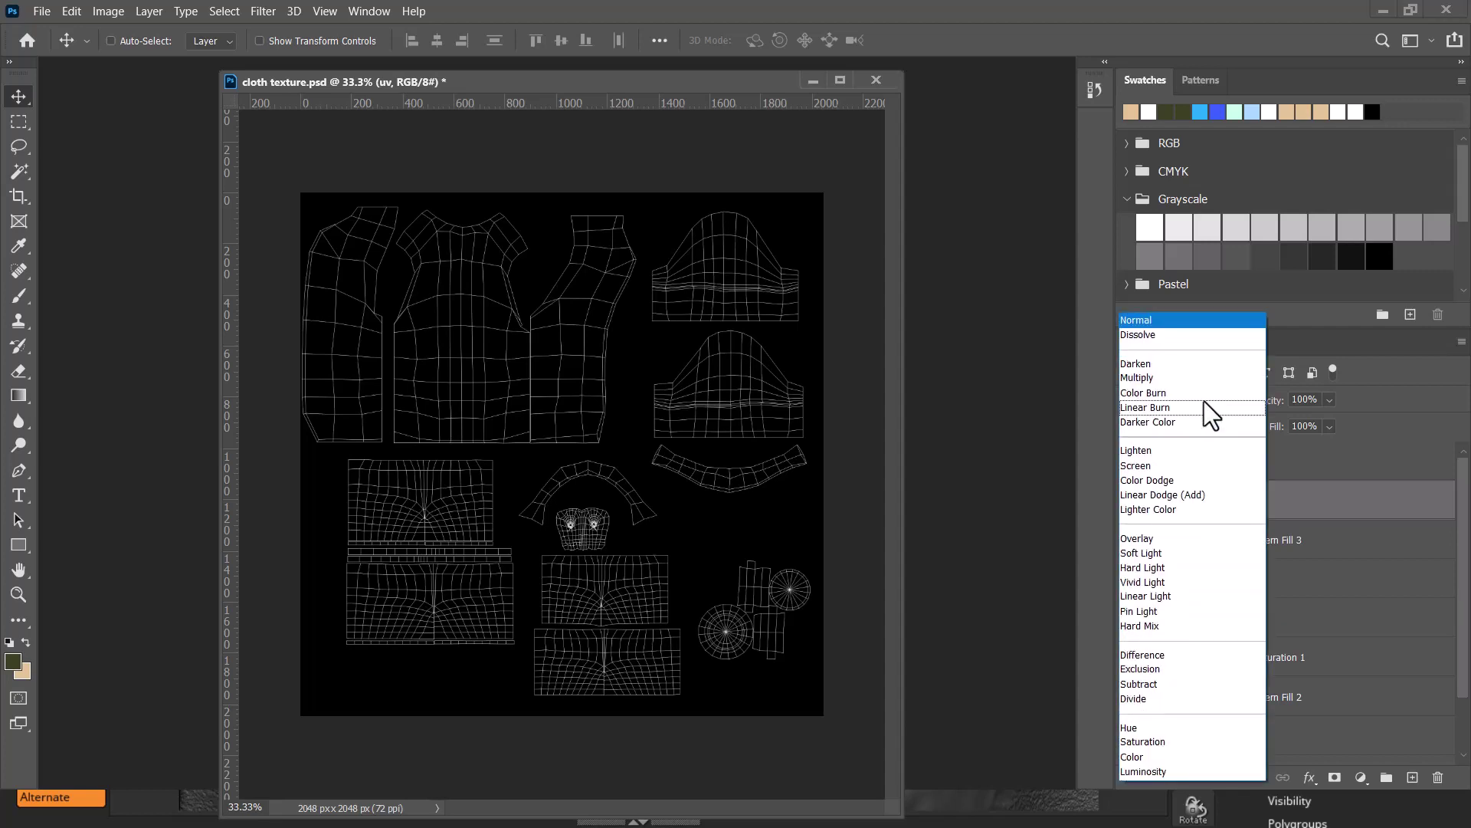
left_click(1184, 472)
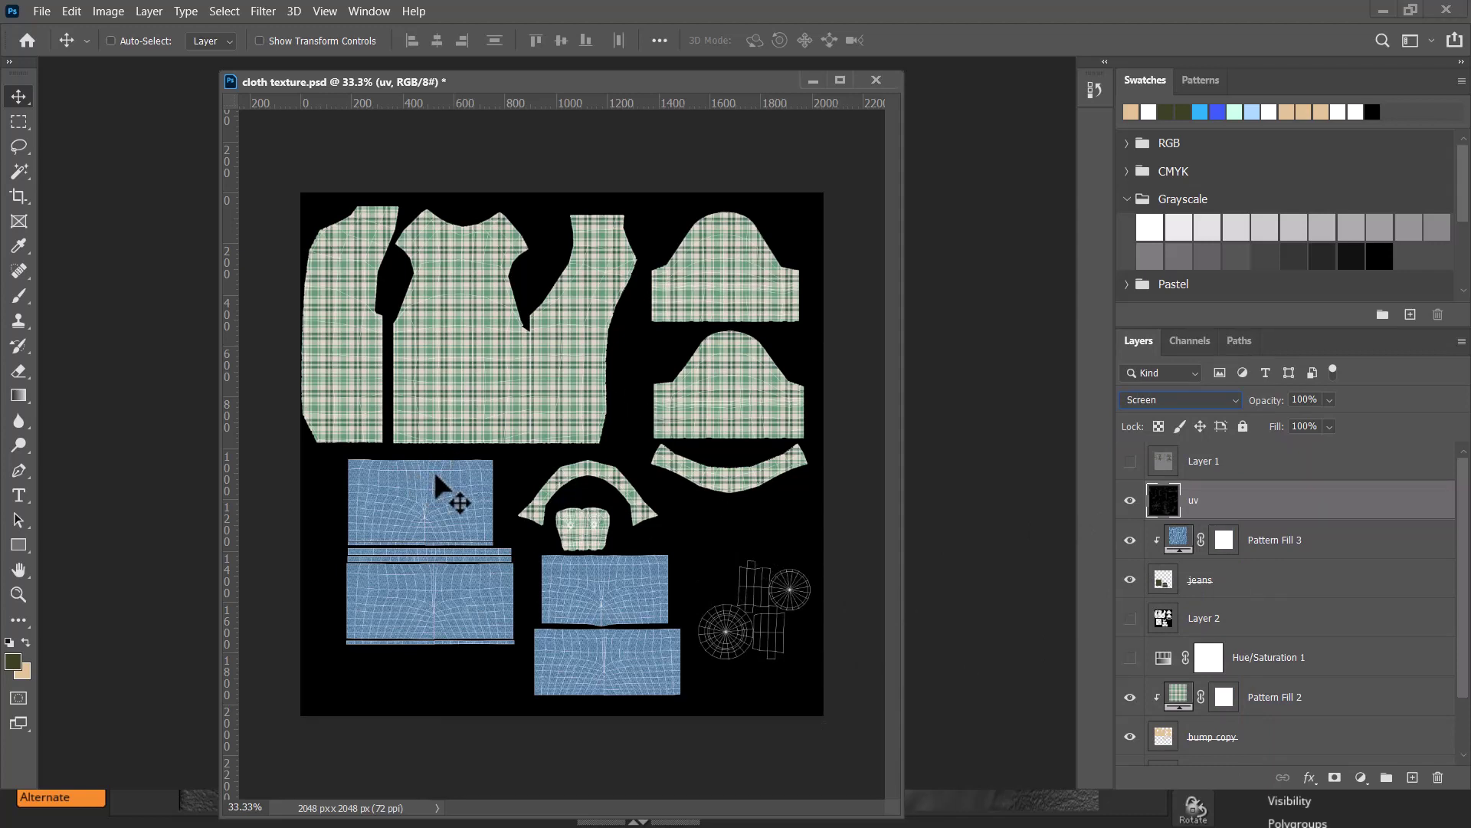
left_click(21, 172)
- Select all UV pieces by inverting a background selection, then lasso around them
left_click(701, 539)
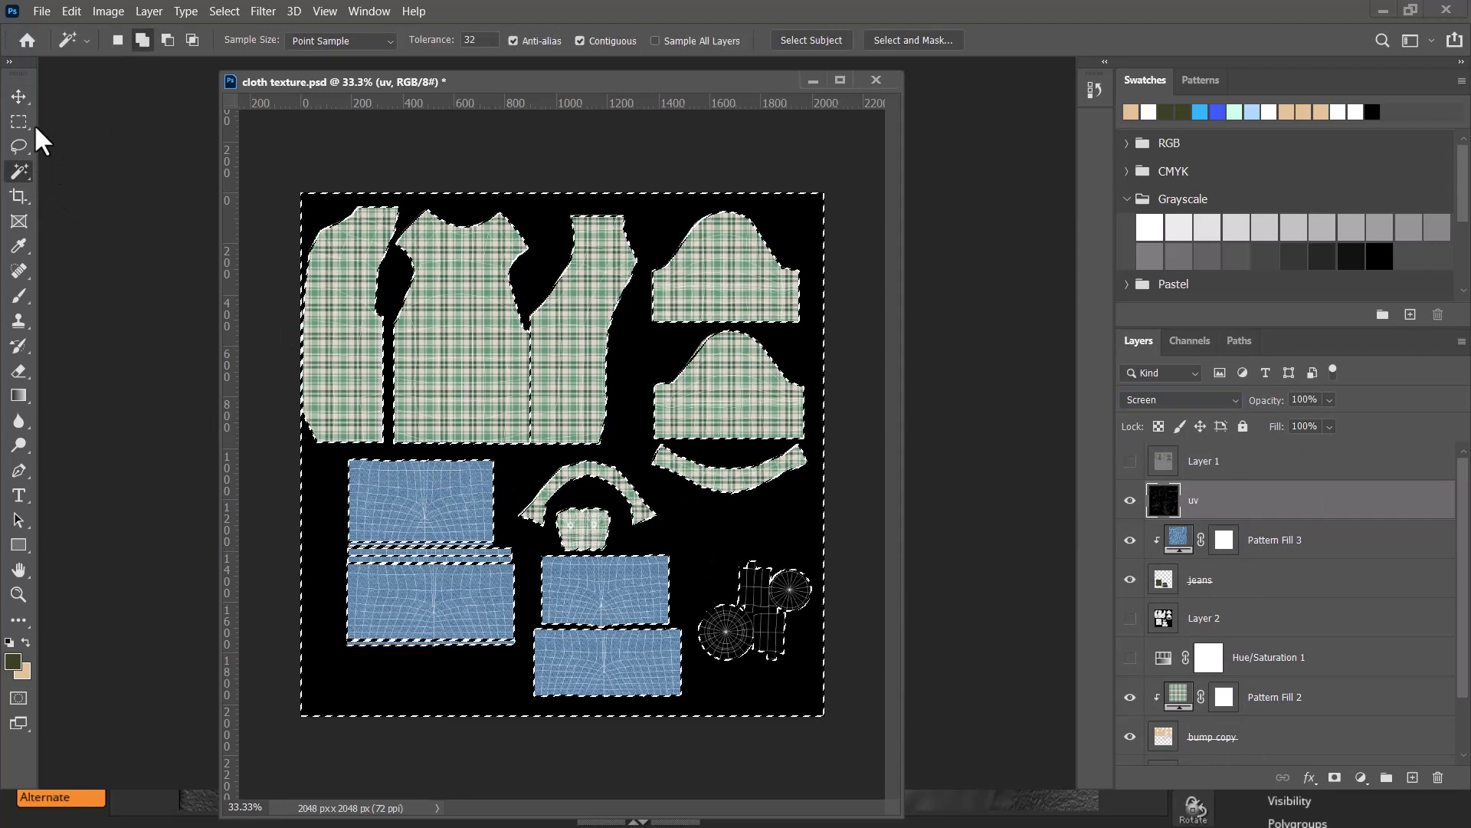
left_click(20, 146)
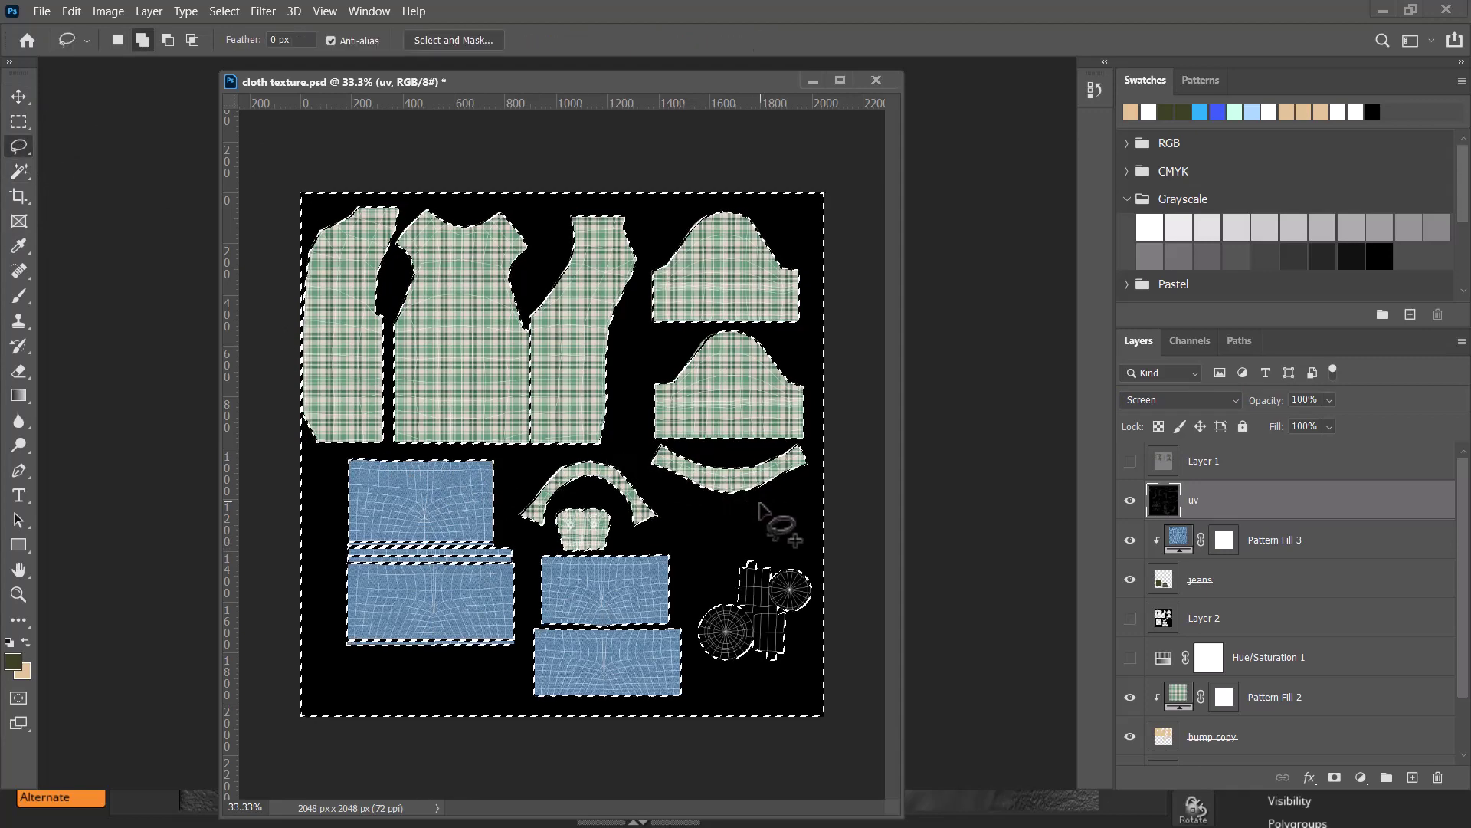
key("ctrl+shift+i")
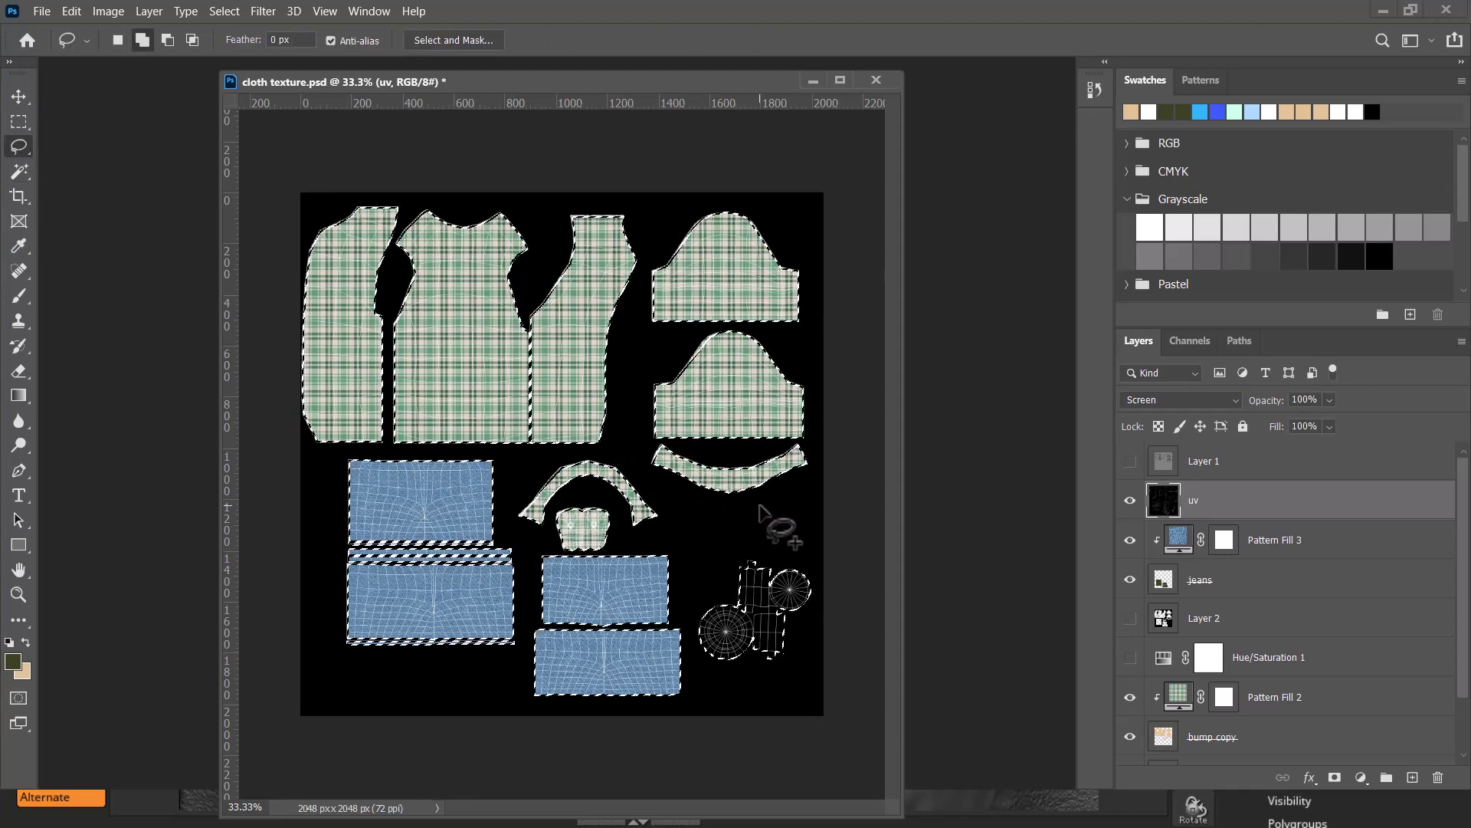
left_click_drag(749, 521, 855, 255)
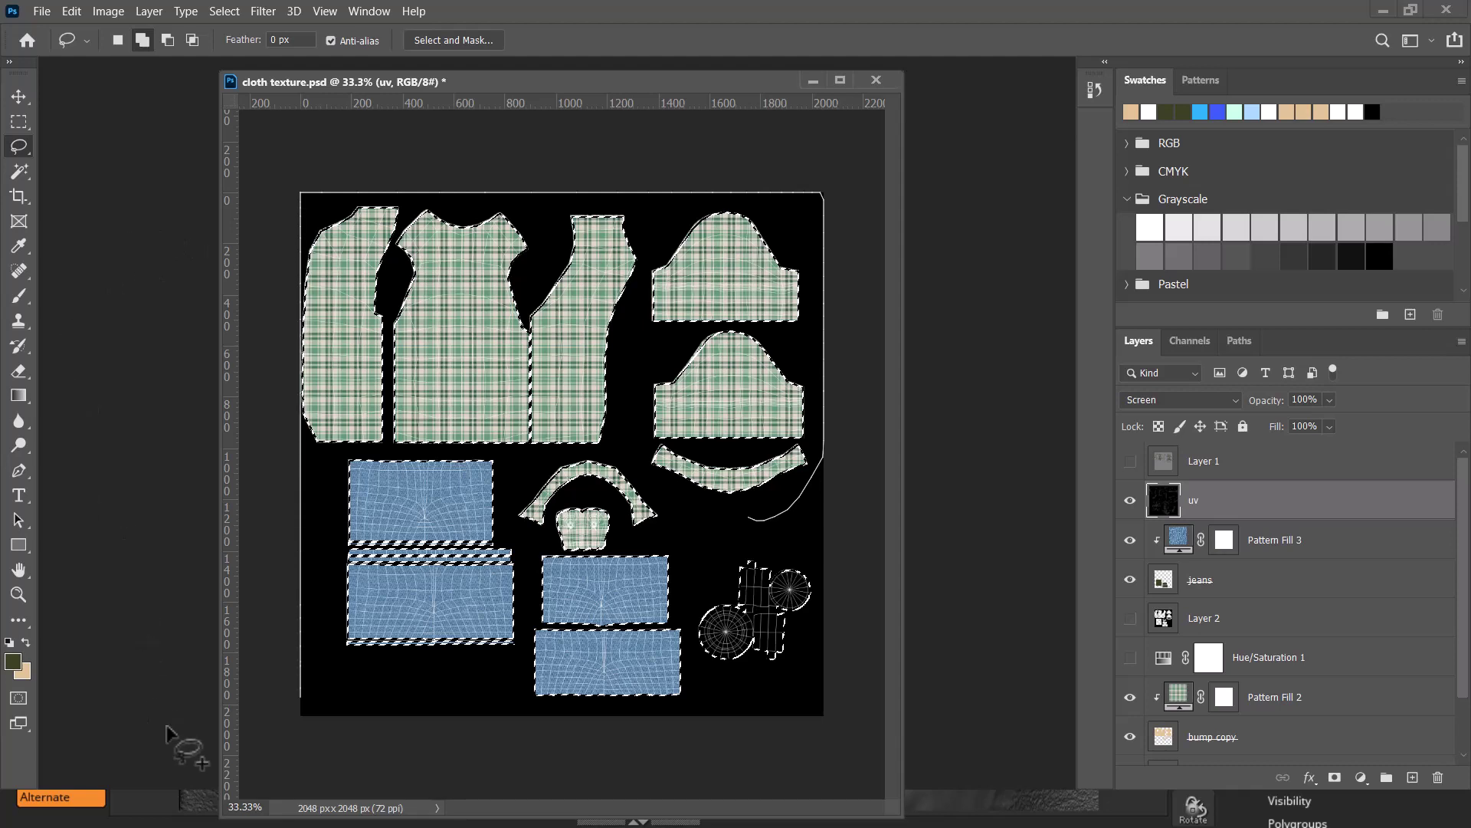
left_click_drag(158, 221, 494, 825)
left_click_drag(707, 759, 738, 520)
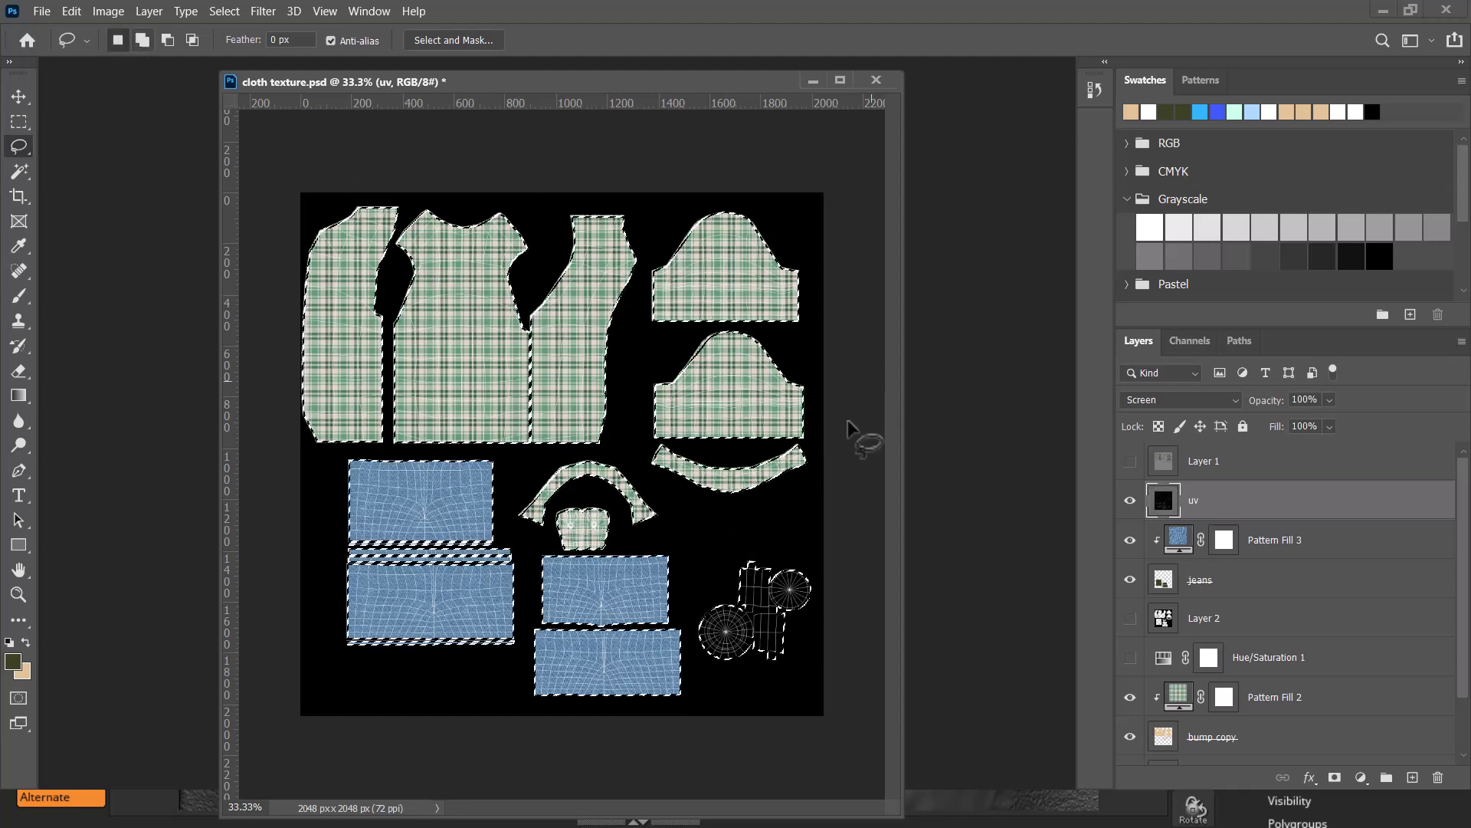
- Subtract the plaid shirt and jeans pieces, leaving only the round button shells selected
mouse_move(793, 494)
left_mouse_down()
mouse_move(739, 525)
mouse_move(847, 535)
left_mouse_up()
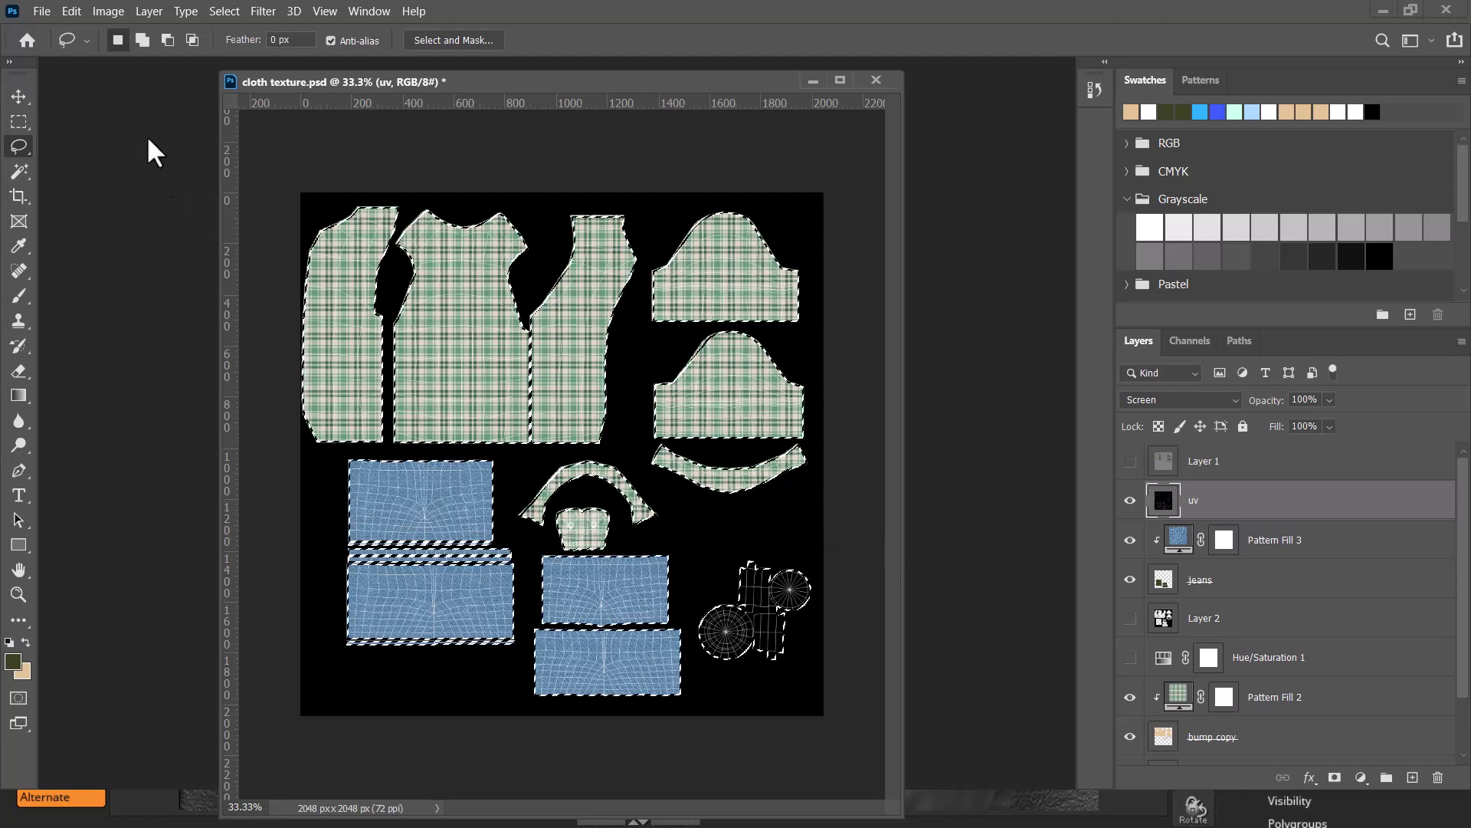
left_click(167, 40)
mouse_move(793, 490)
left_mouse_down()
mouse_move(184, 391)
mouse_move(295, 538)
left_mouse_up()
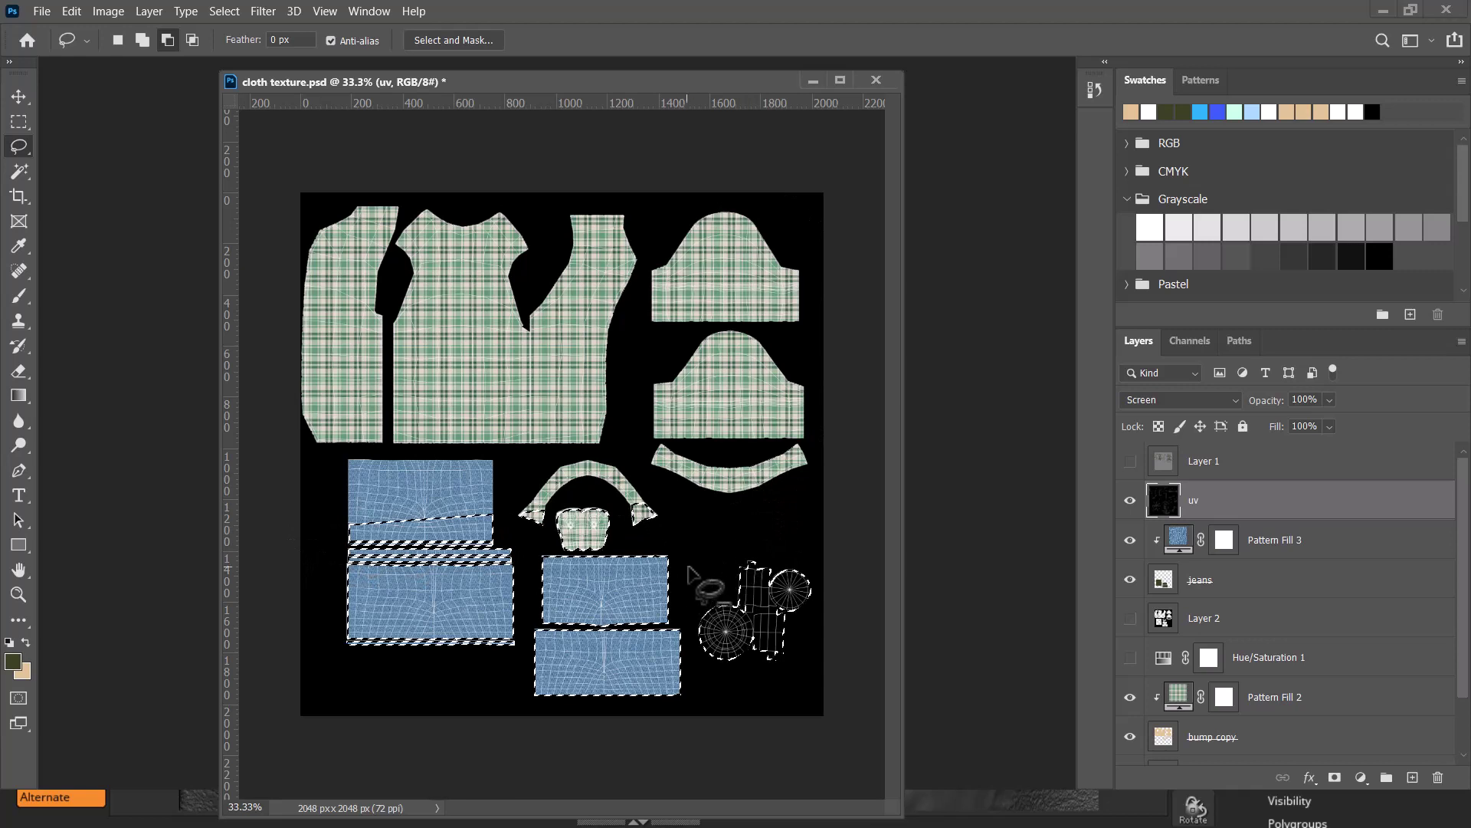
mouse_move(694, 573)
left_mouse_down()
mouse_move(460, 383)
mouse_move(374, 814)
left_mouse_up()
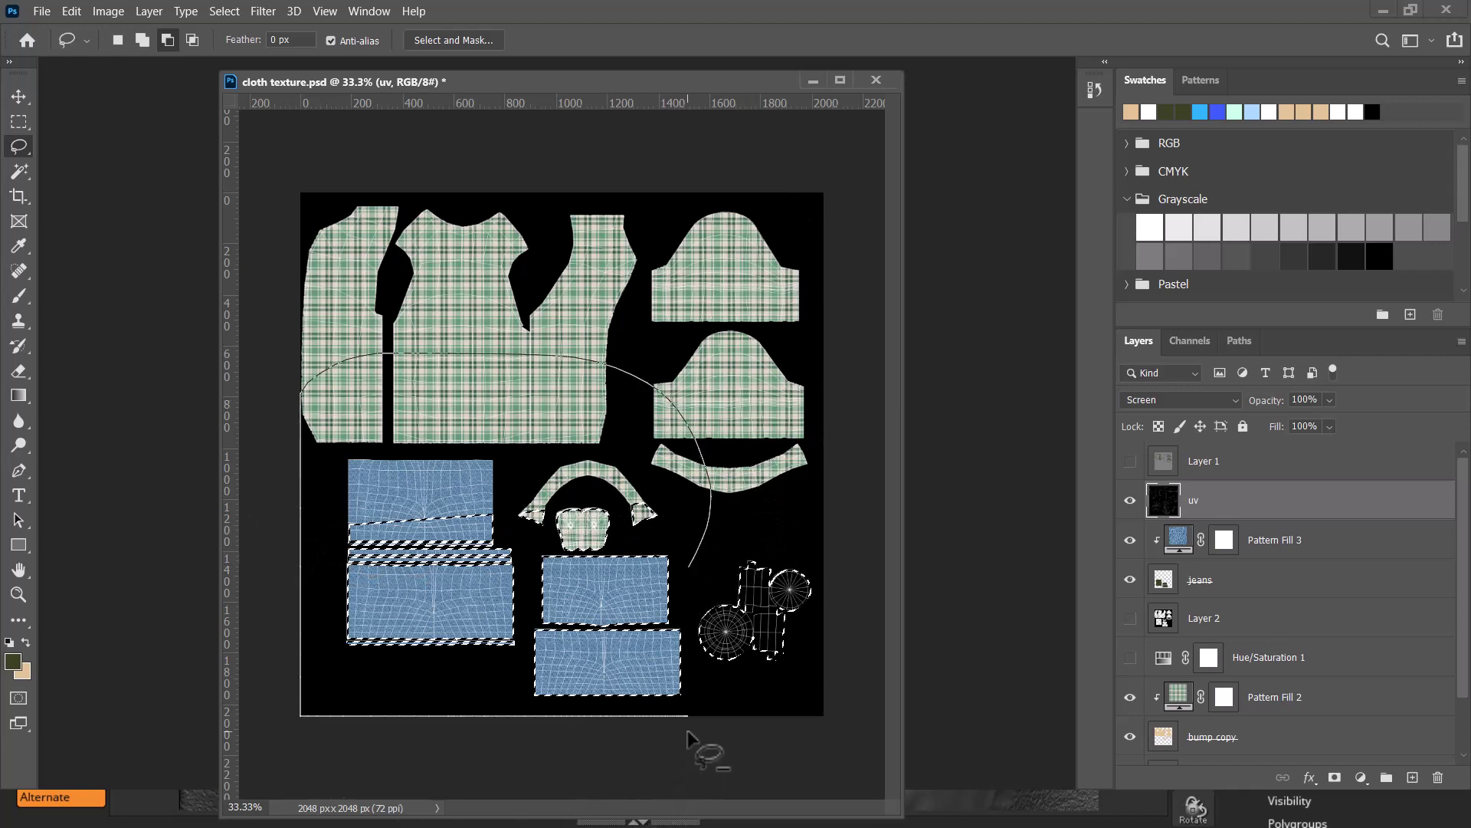
left_click_drag(692, 693, 690, 583)
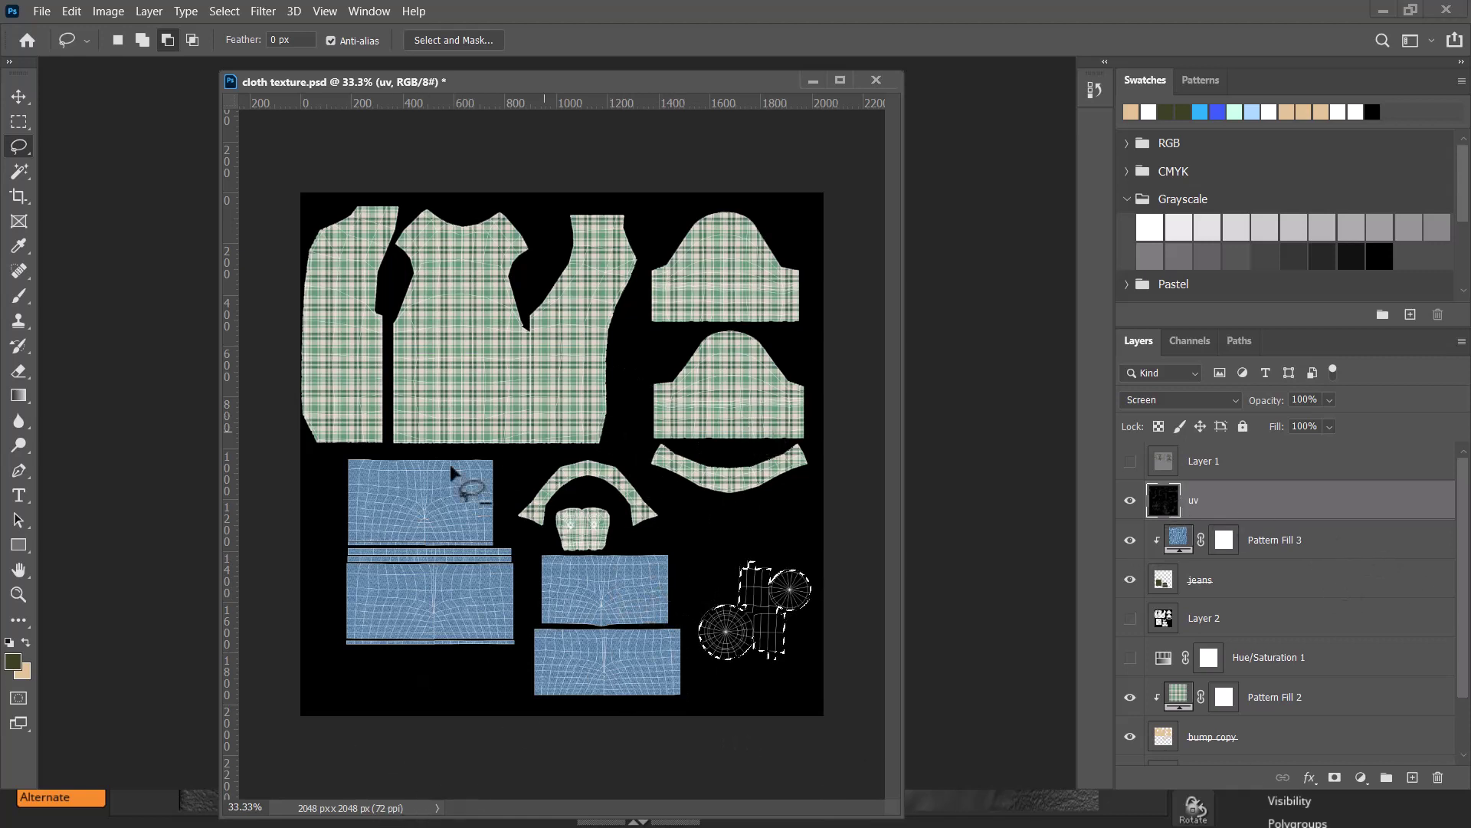
key("alt+Tab")
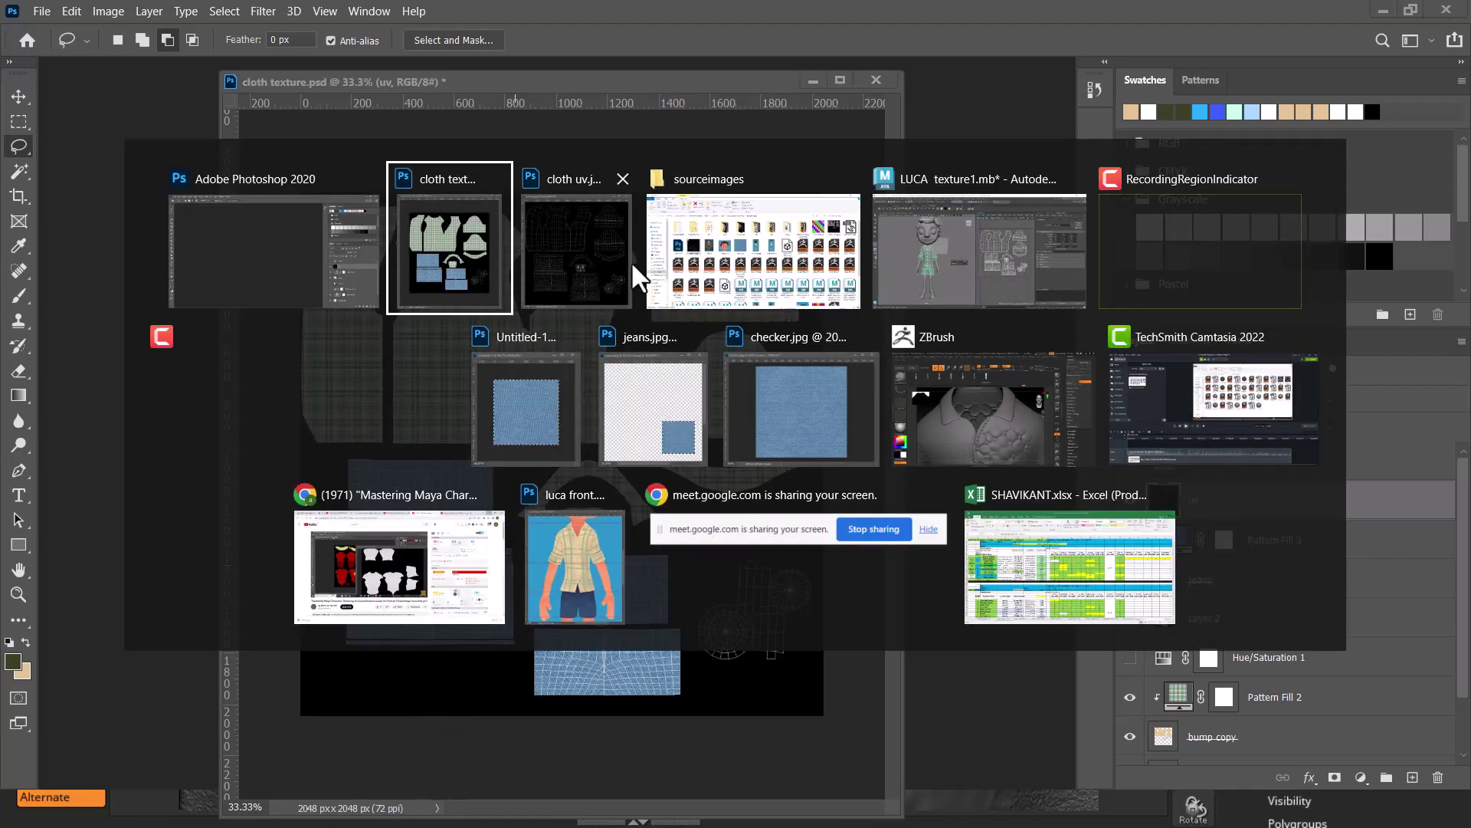
- Sample the light cream shirt colour from the luca front reference as foreground
left_click(574, 567)
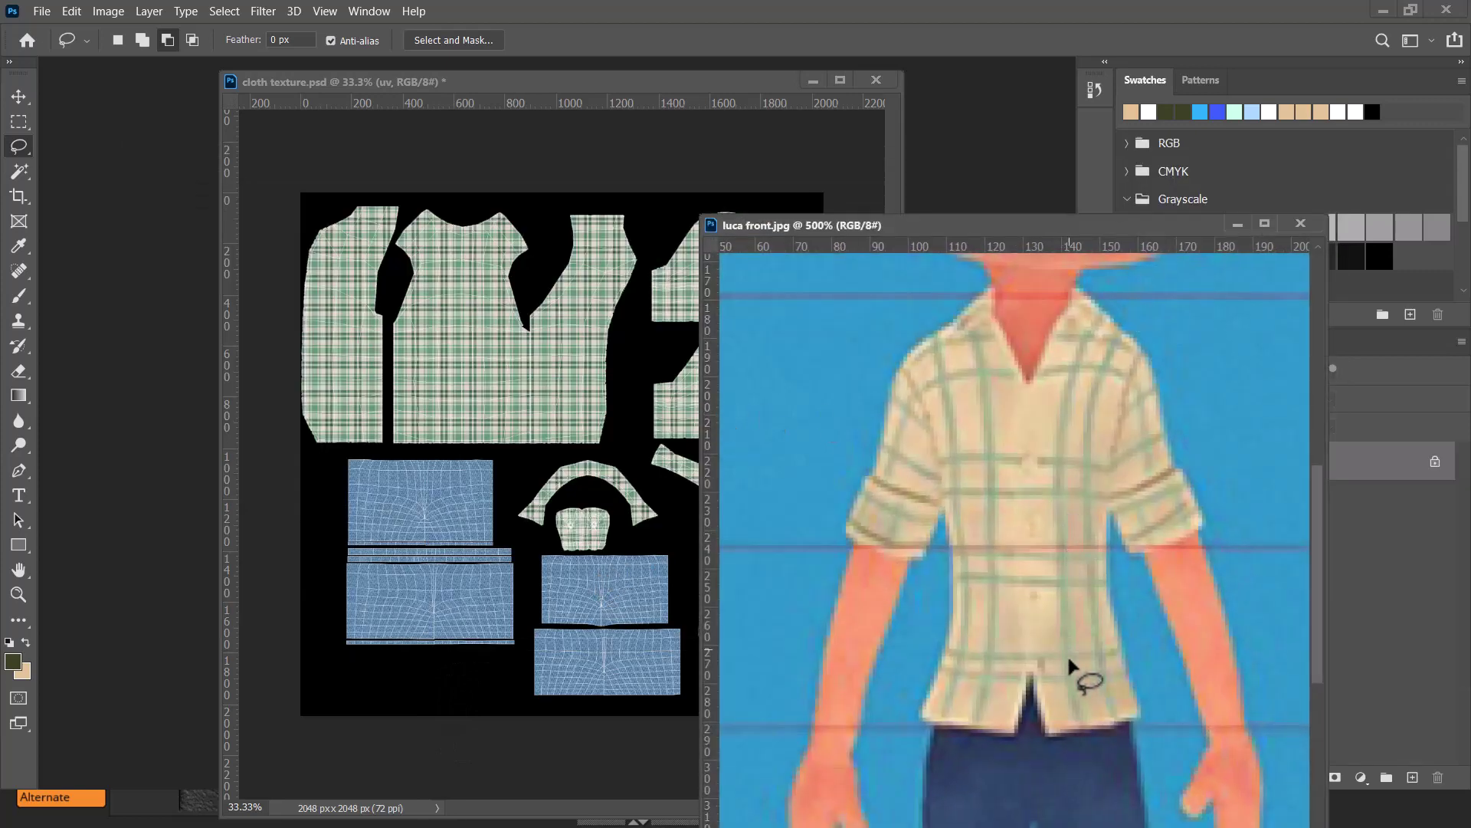
left_click(1237, 225)
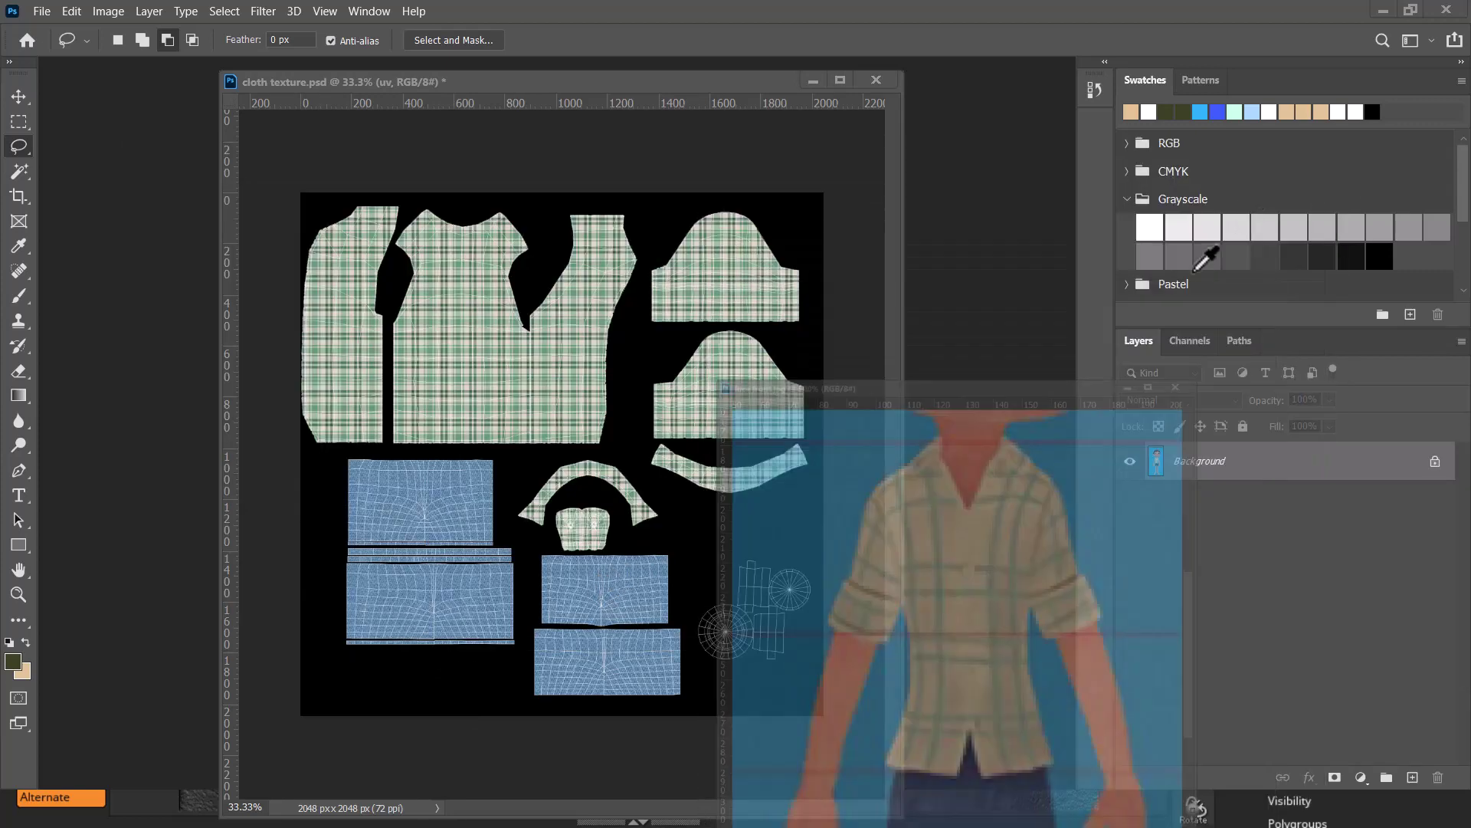
left_click(11, 661)
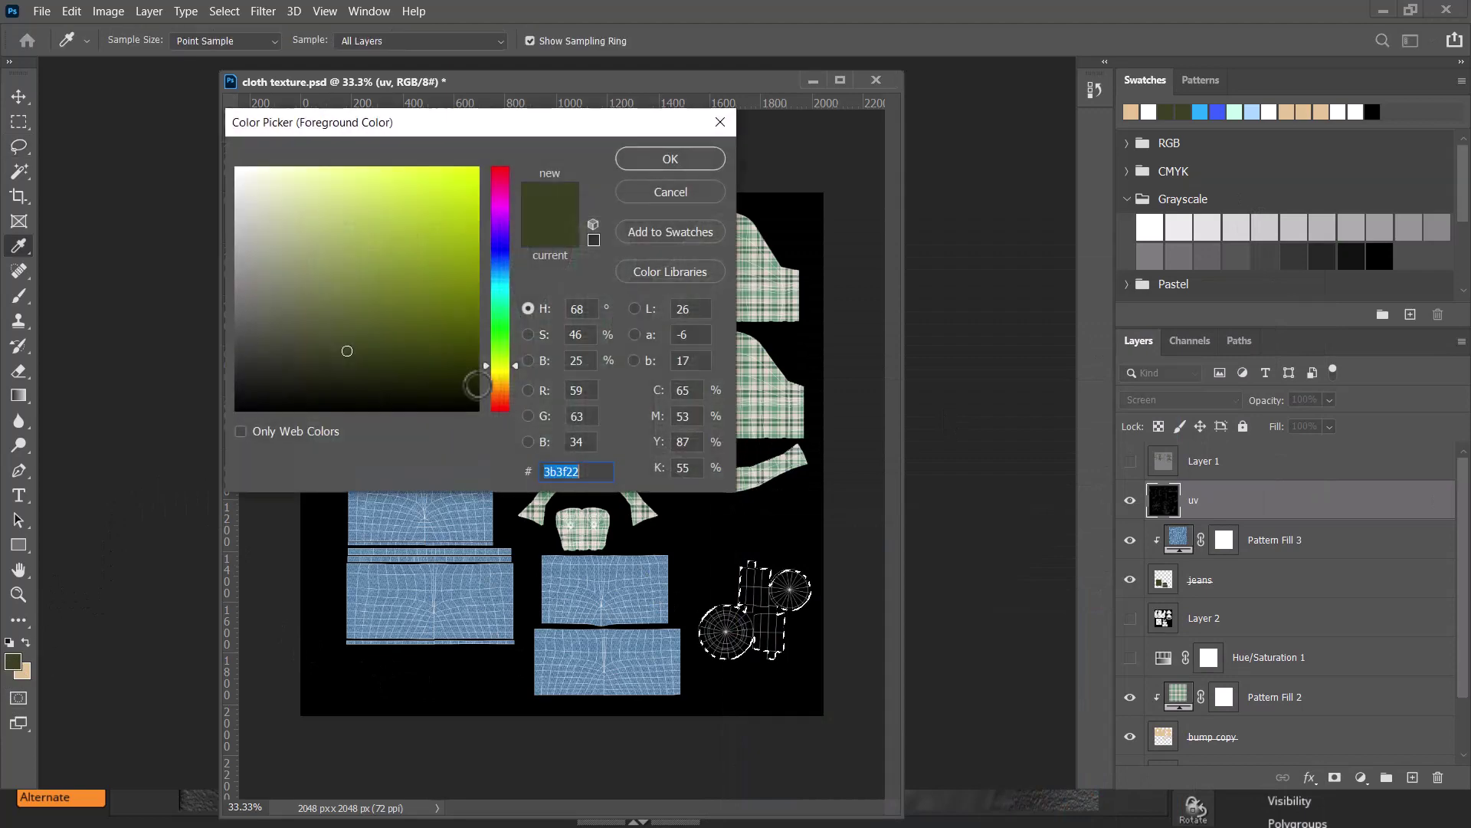
left_click(768, 286)
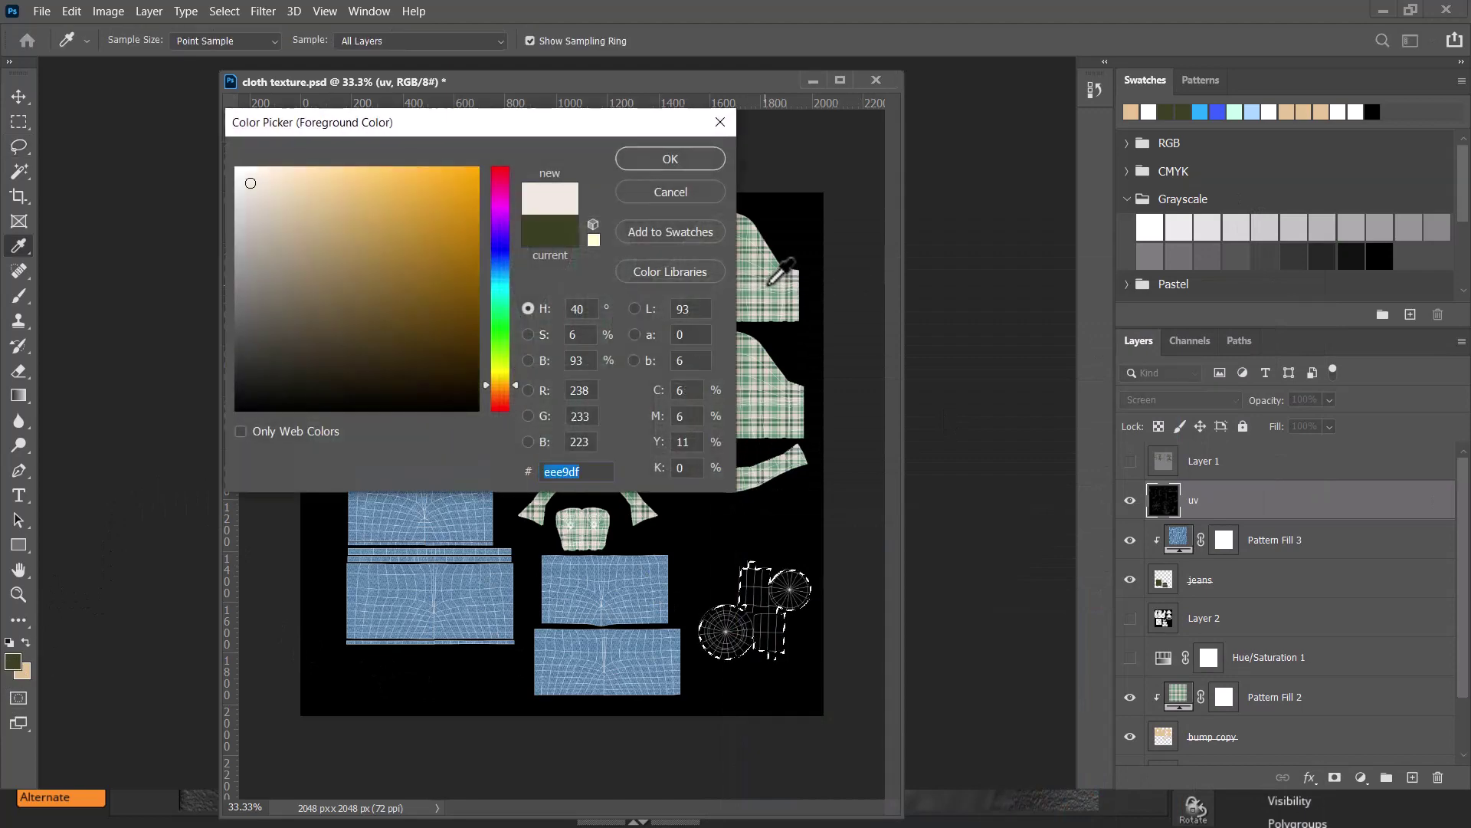
left_click(689, 164)
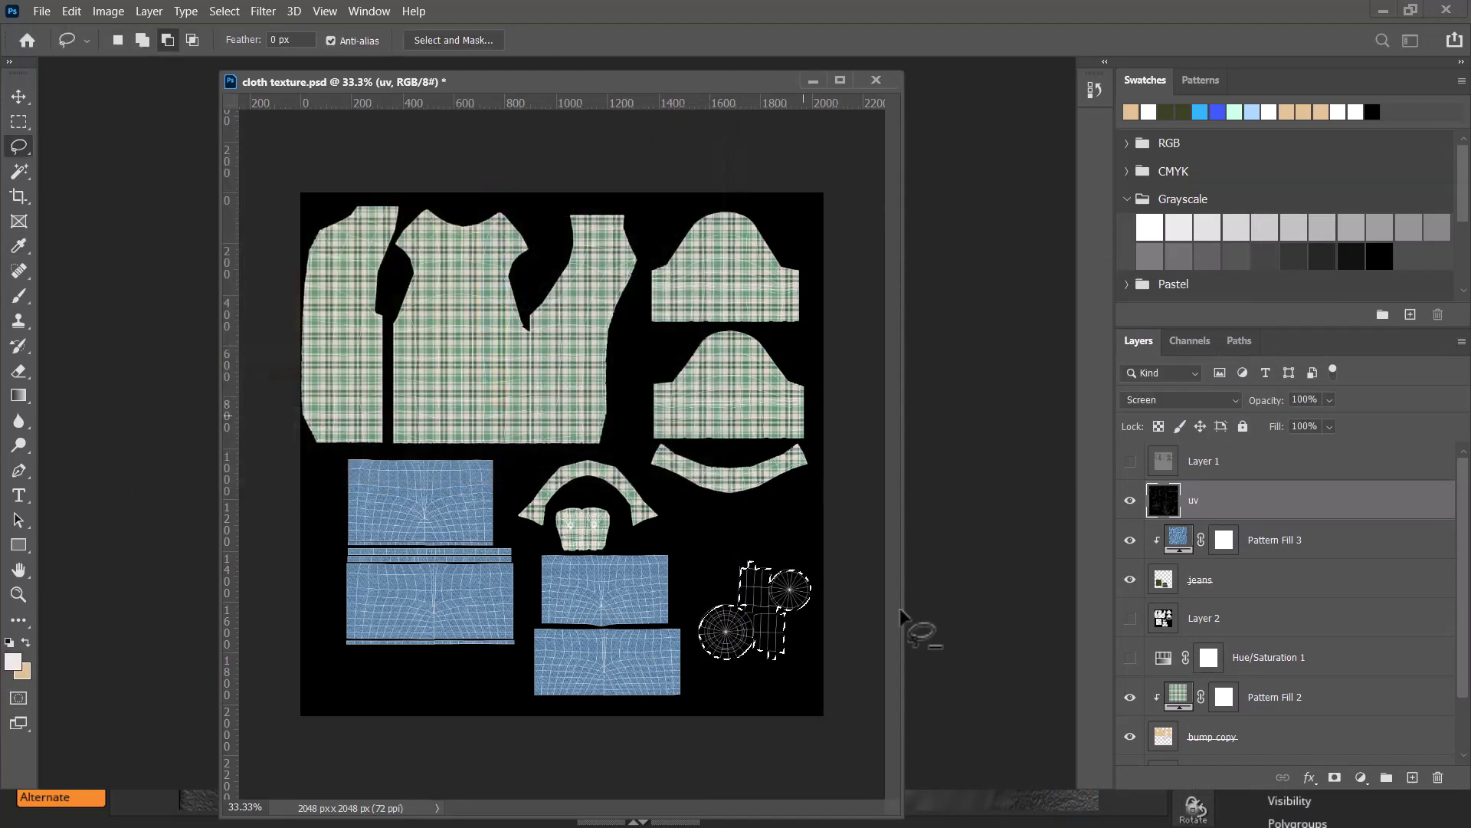
- Fill the buttons with cream on a new Layer 3, then place uv above it and lock it
left_click(1411, 780)
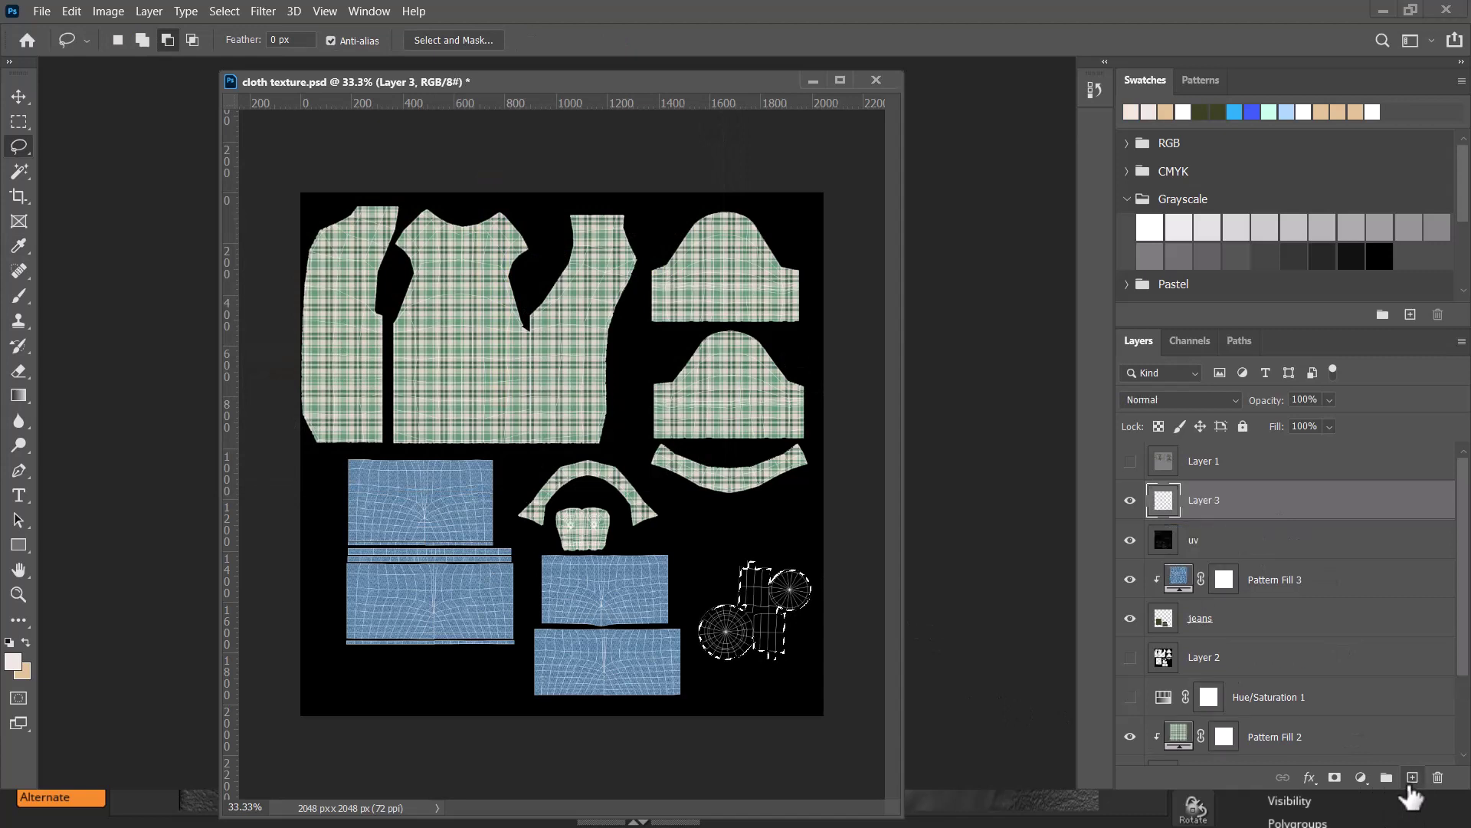
key("alt+BackSpace")
key("ctrl+d")
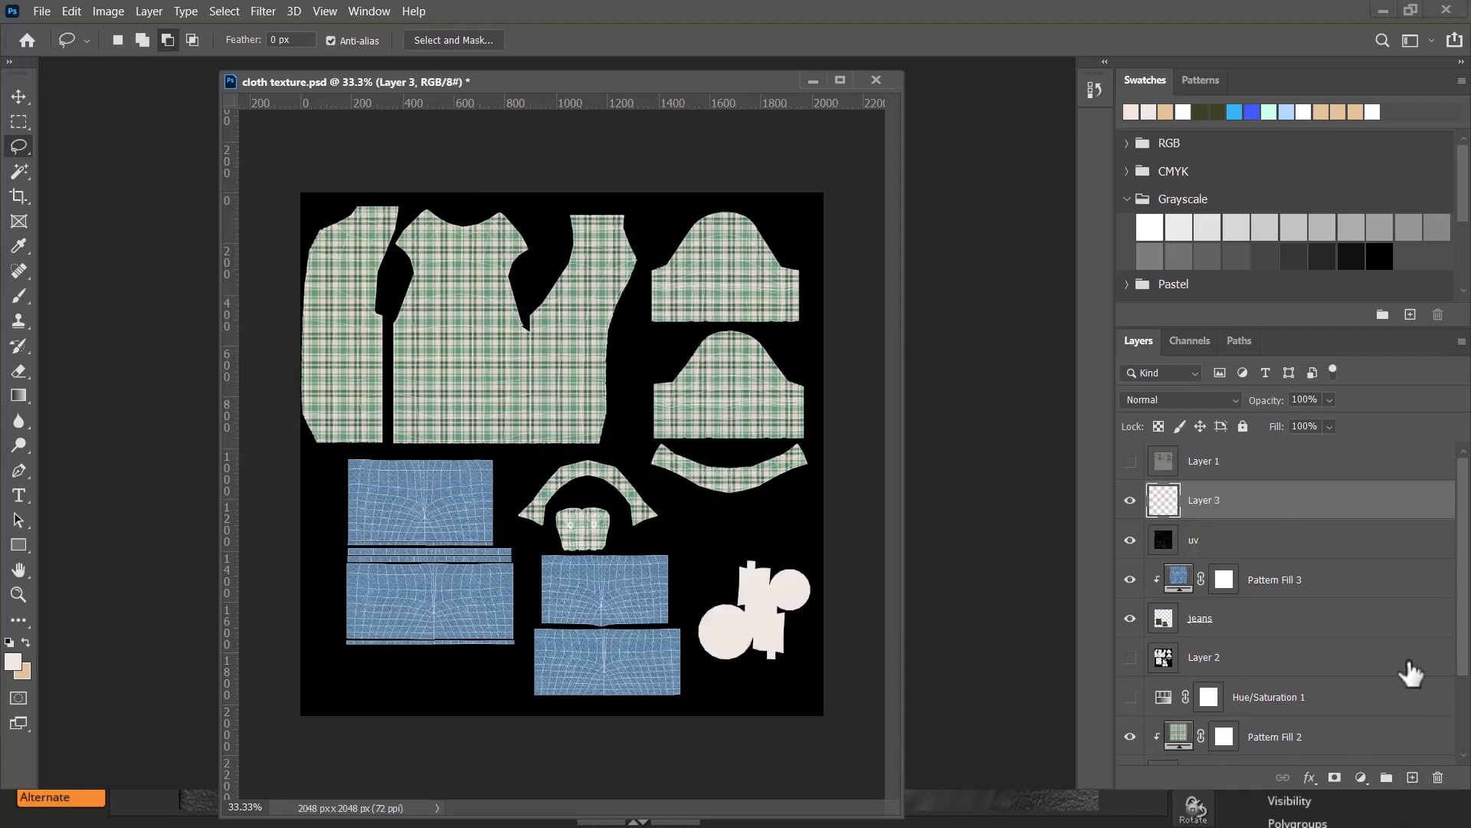
left_click_drag(1243, 553, 1263, 491)
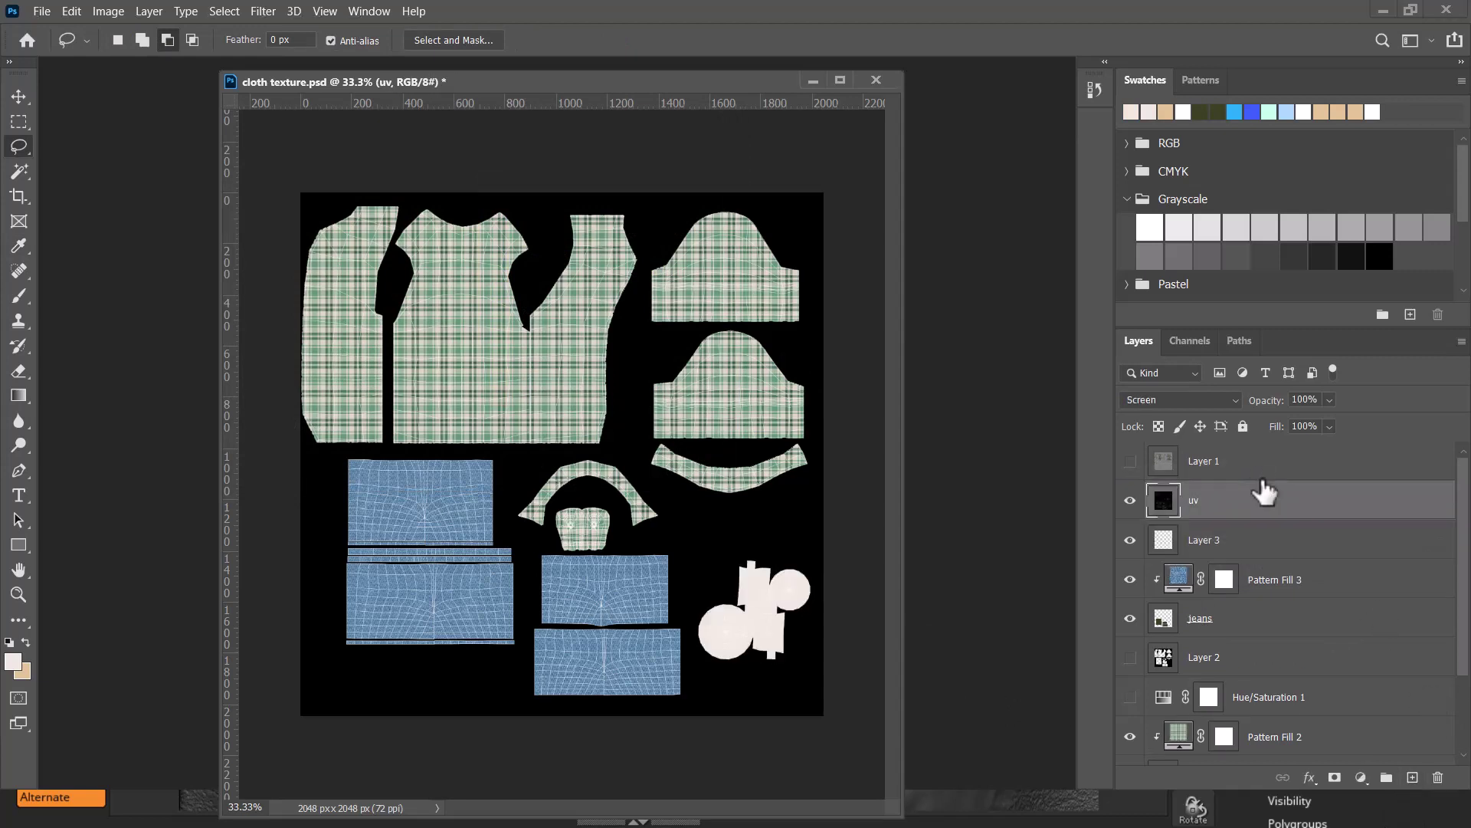
left_click(1192, 393)
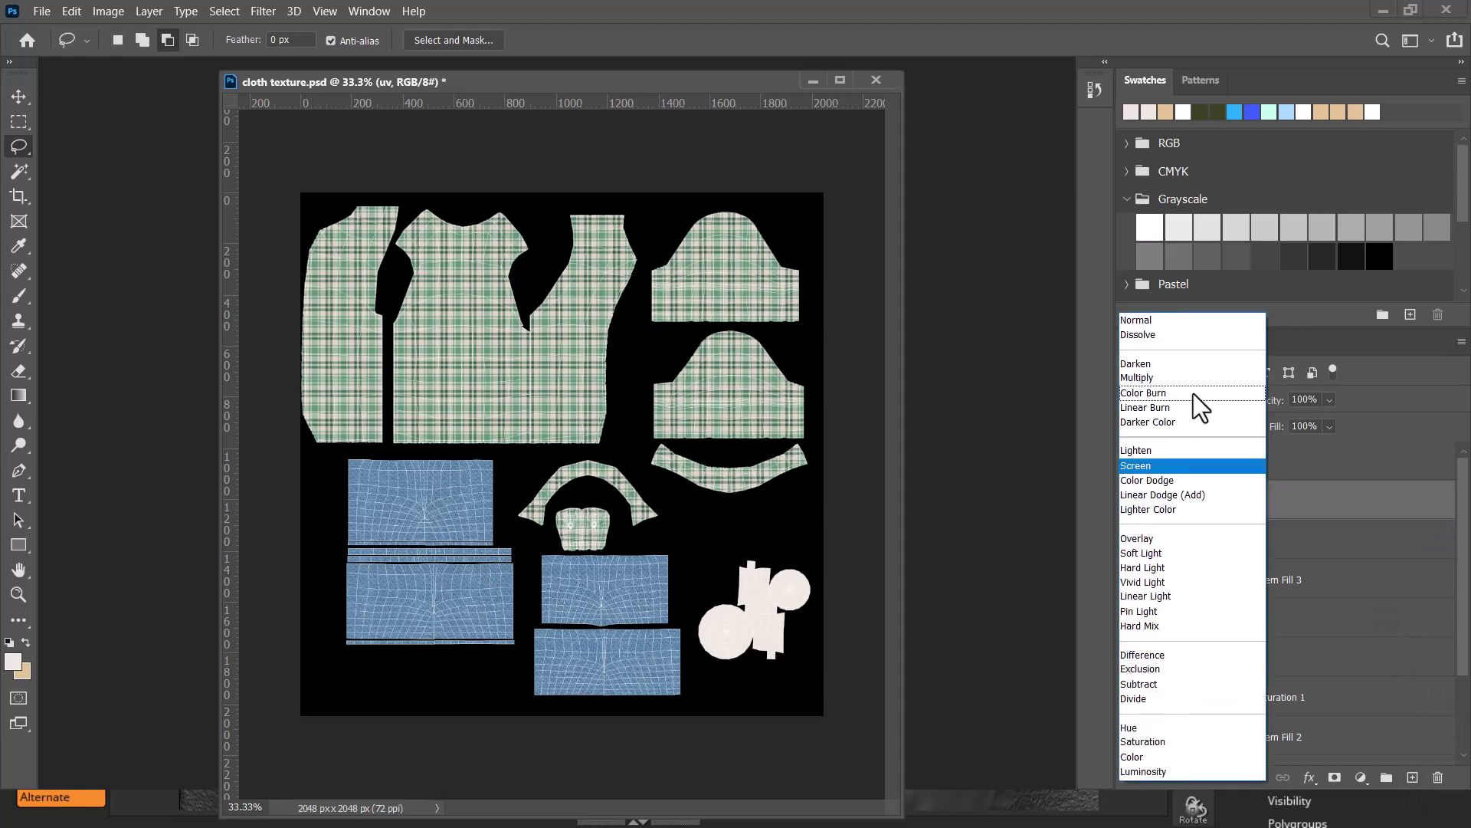
left_click(1195, 466)
left_click(1242, 429)
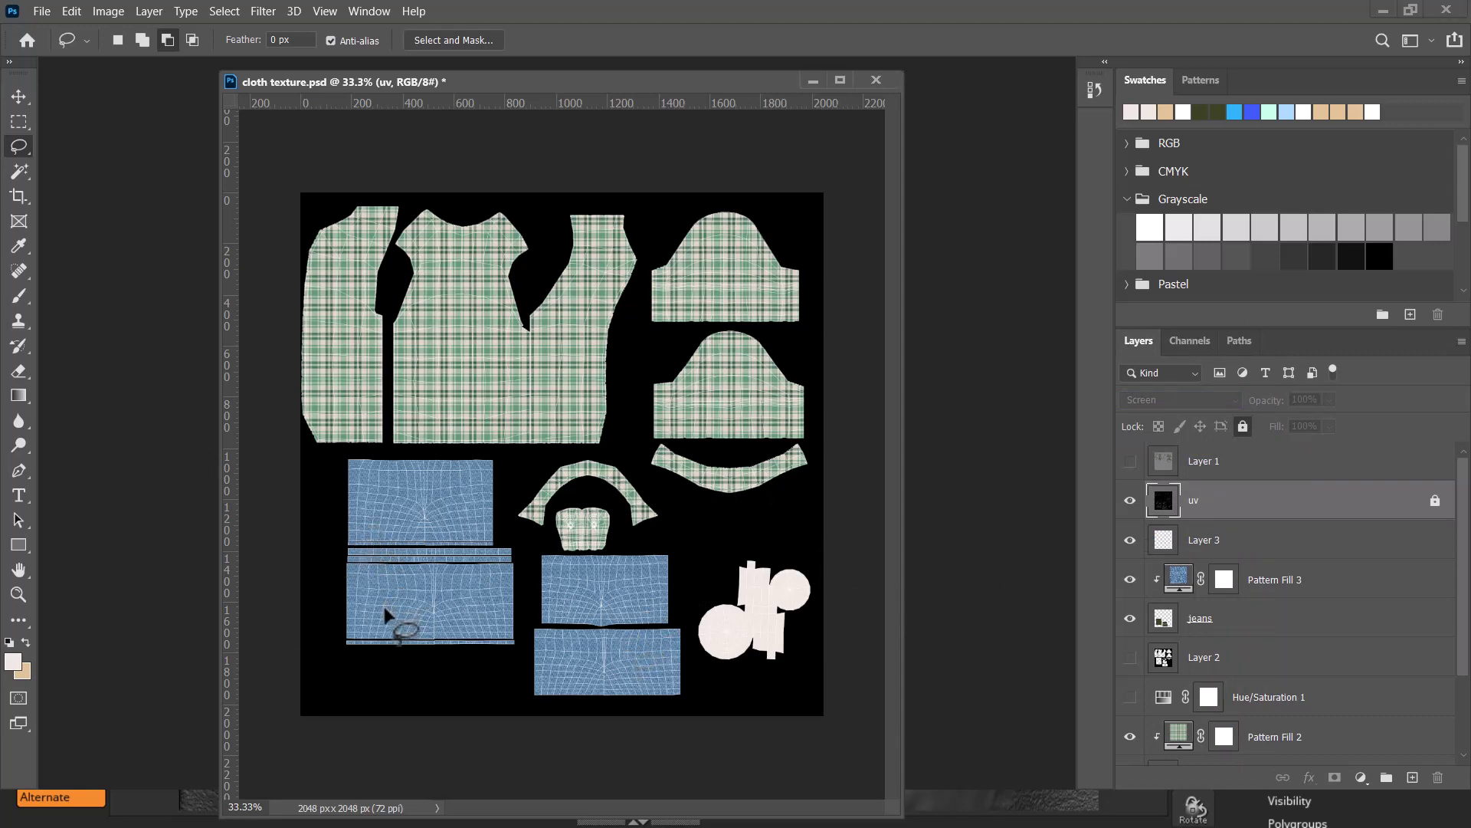
- Hide the uv layer and save the texture as JPEG over shirt and paint.jpg
left_click(1131, 501)
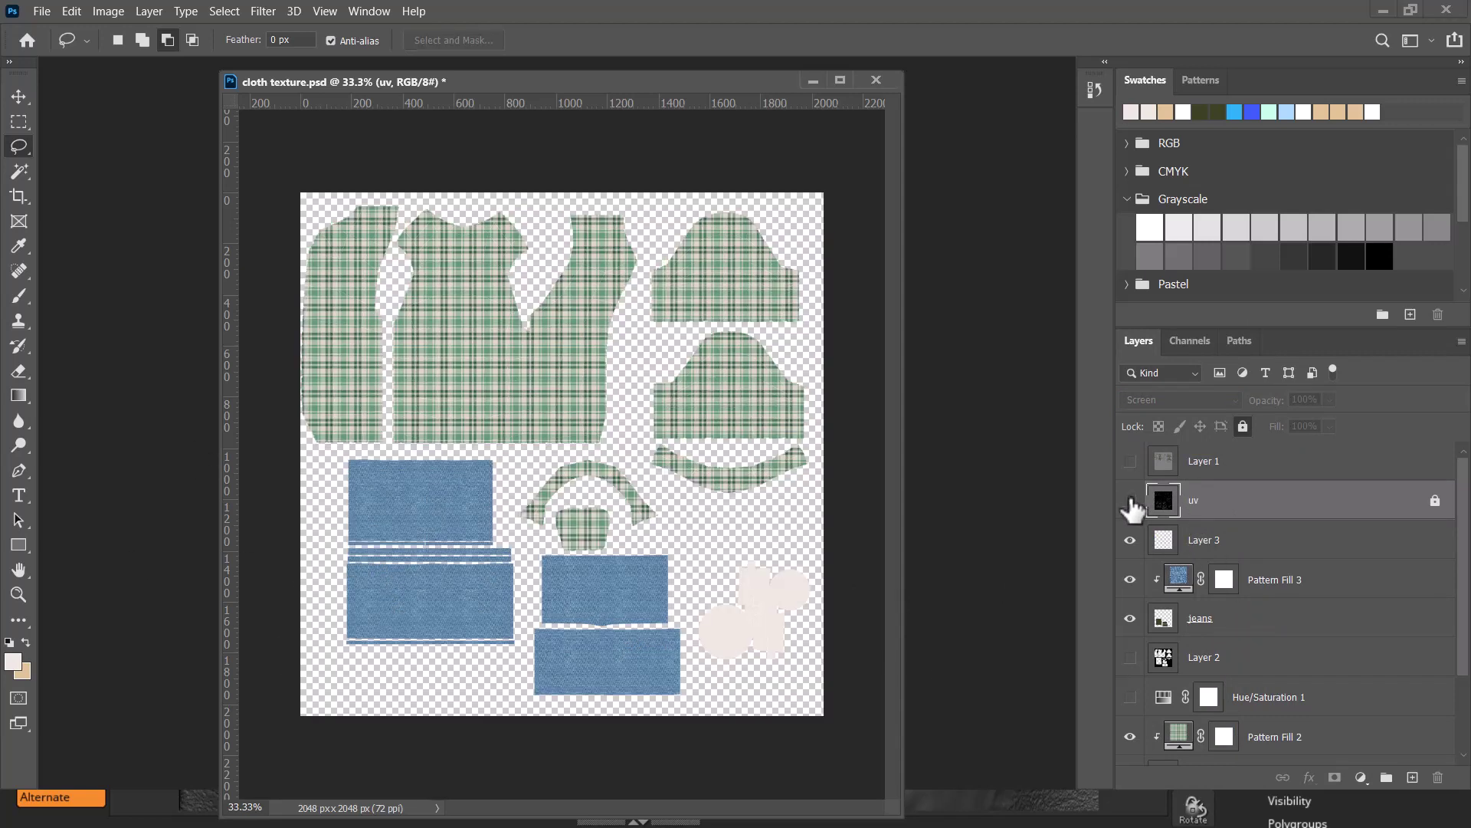
key("ctrl+shift+s")
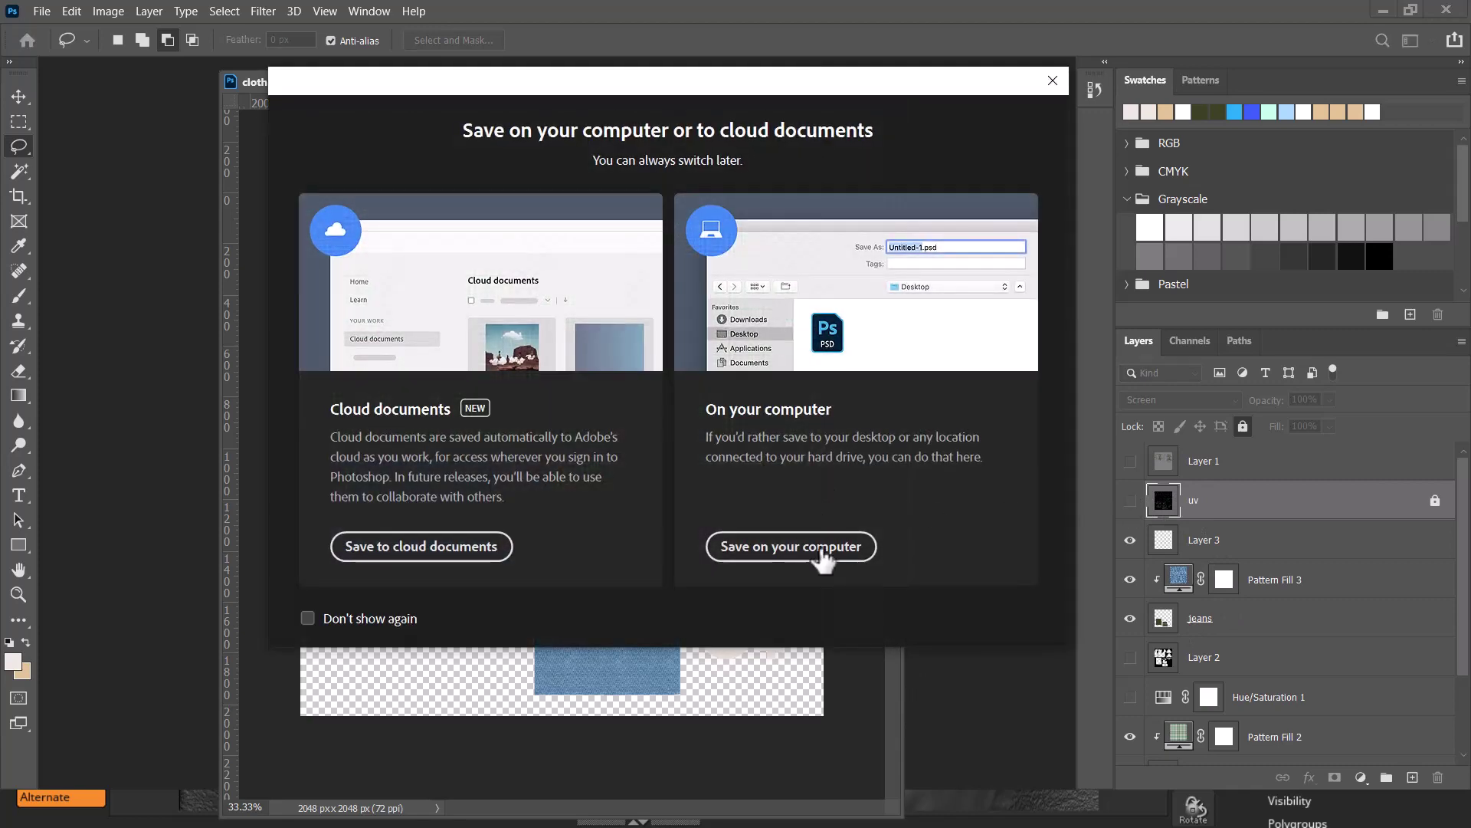
left_click(735, 550)
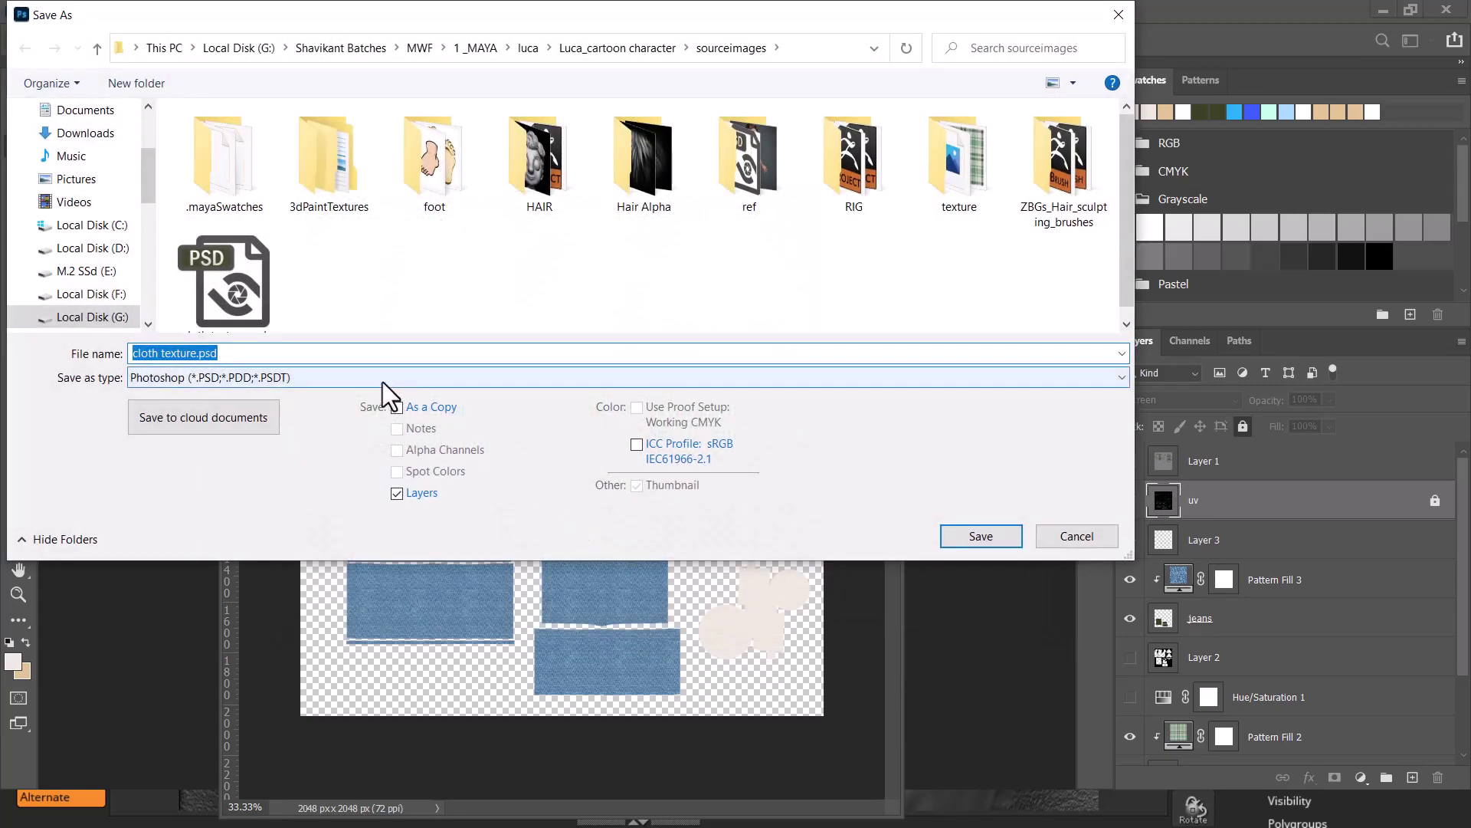
left_click(383, 382)
key("j")
left_click(383, 382)
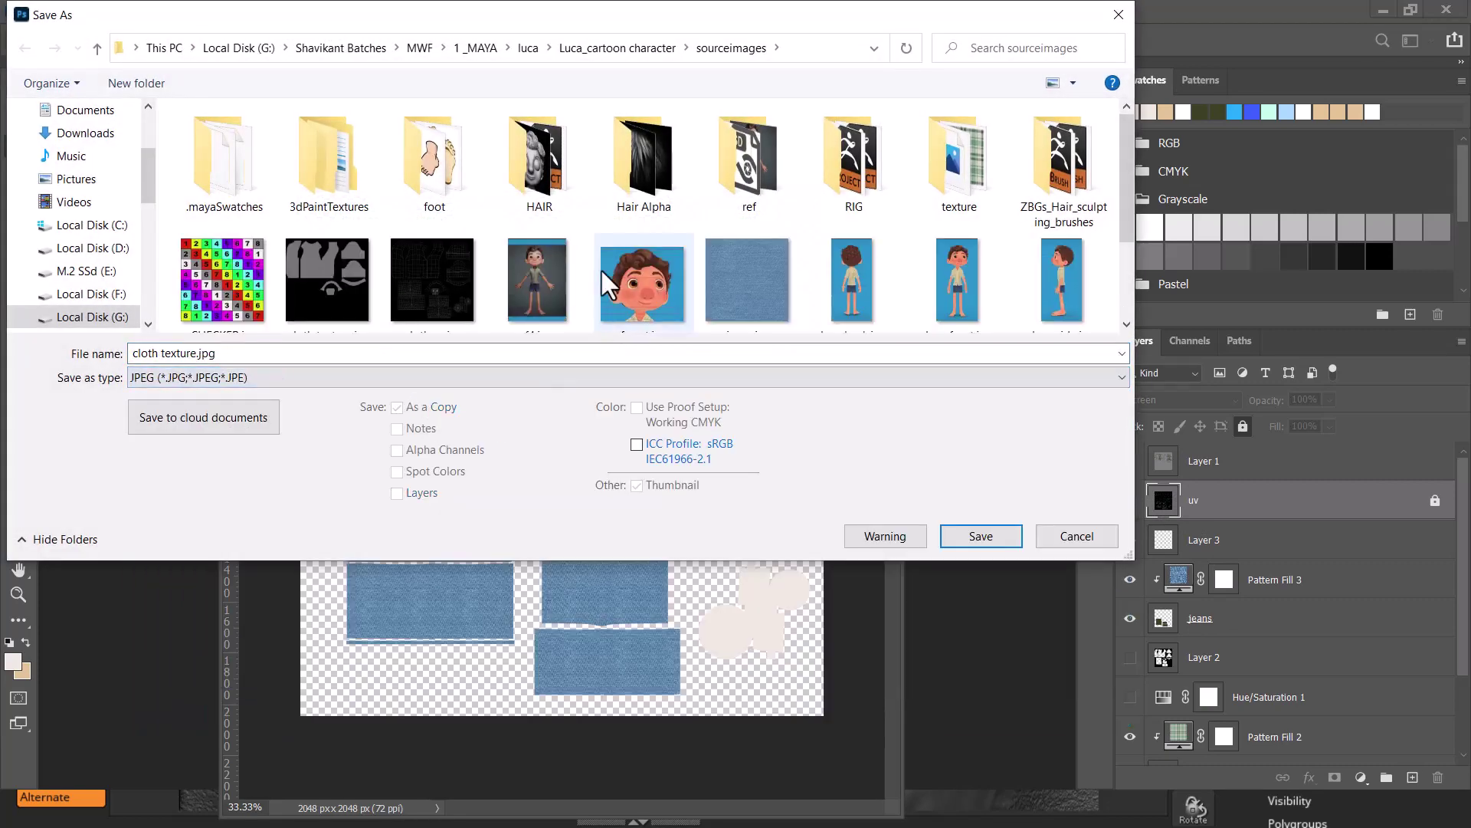
scroll(430, 269, "down", 2)
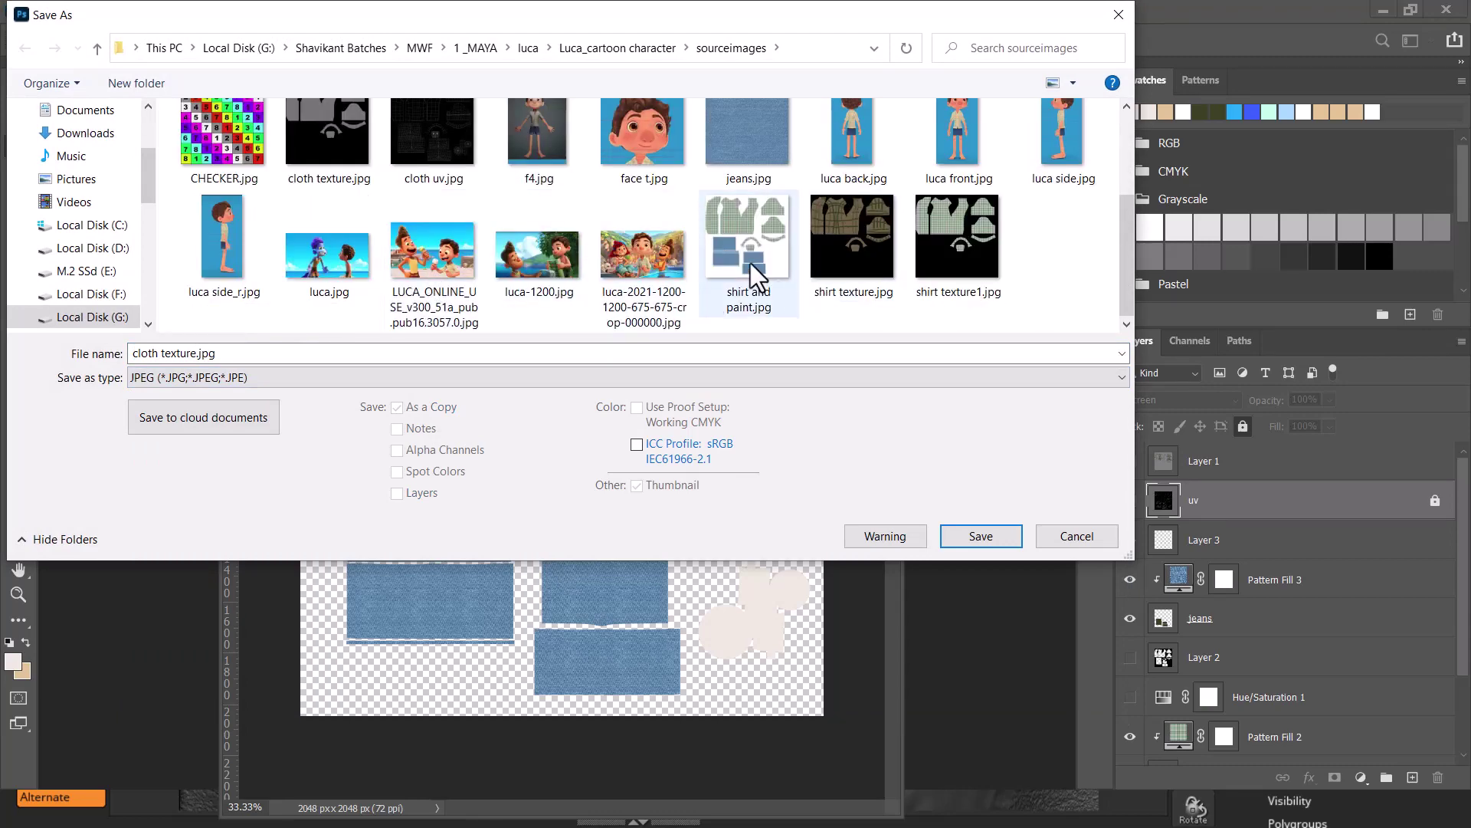
double_click(751, 263)
left_click(762, 403)
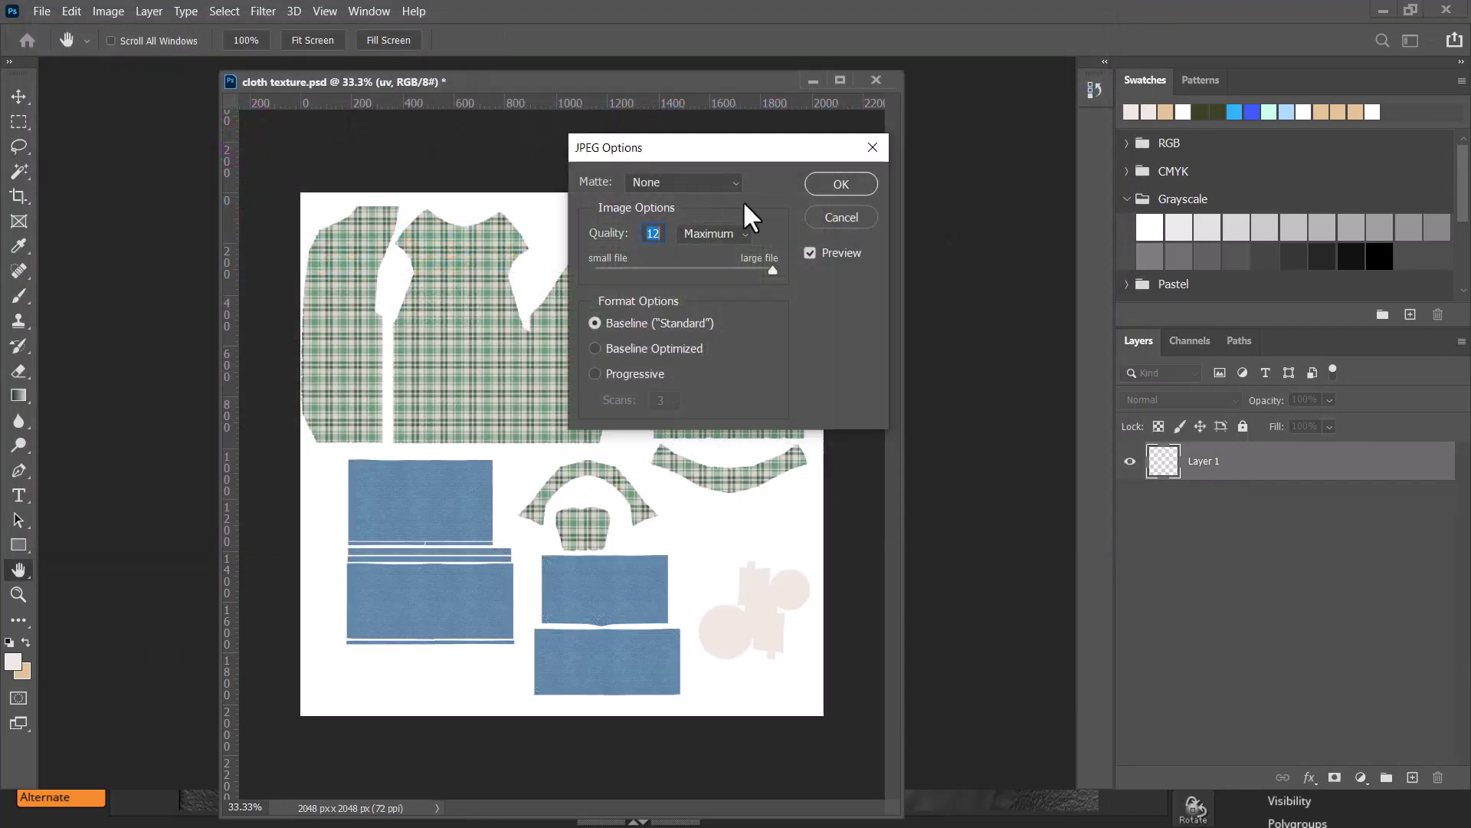
left_click(843, 183)
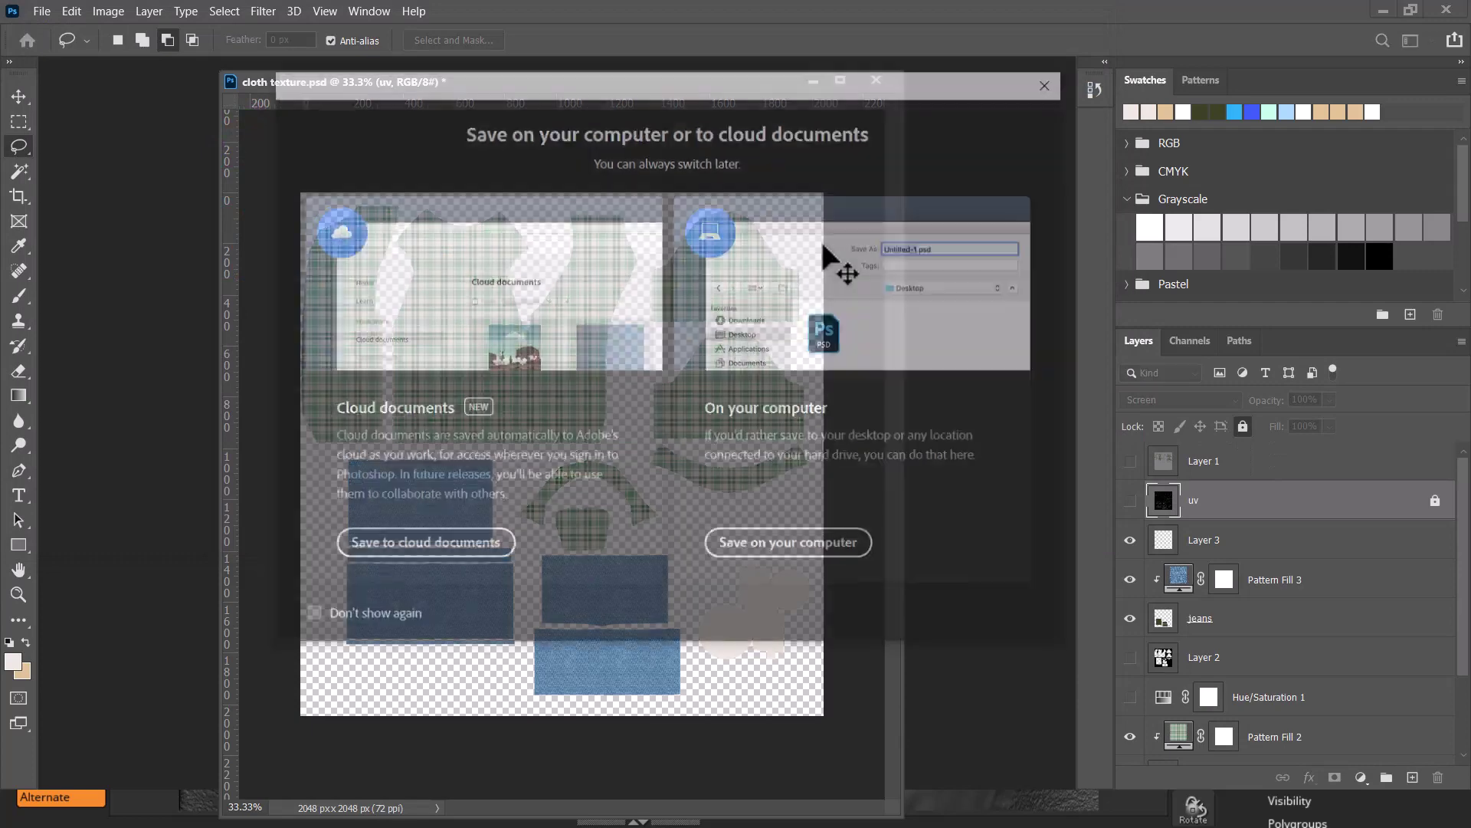
- Save the layered texture as shirt and paint.psd with Maximize Compatibility on
left_click(771, 550)
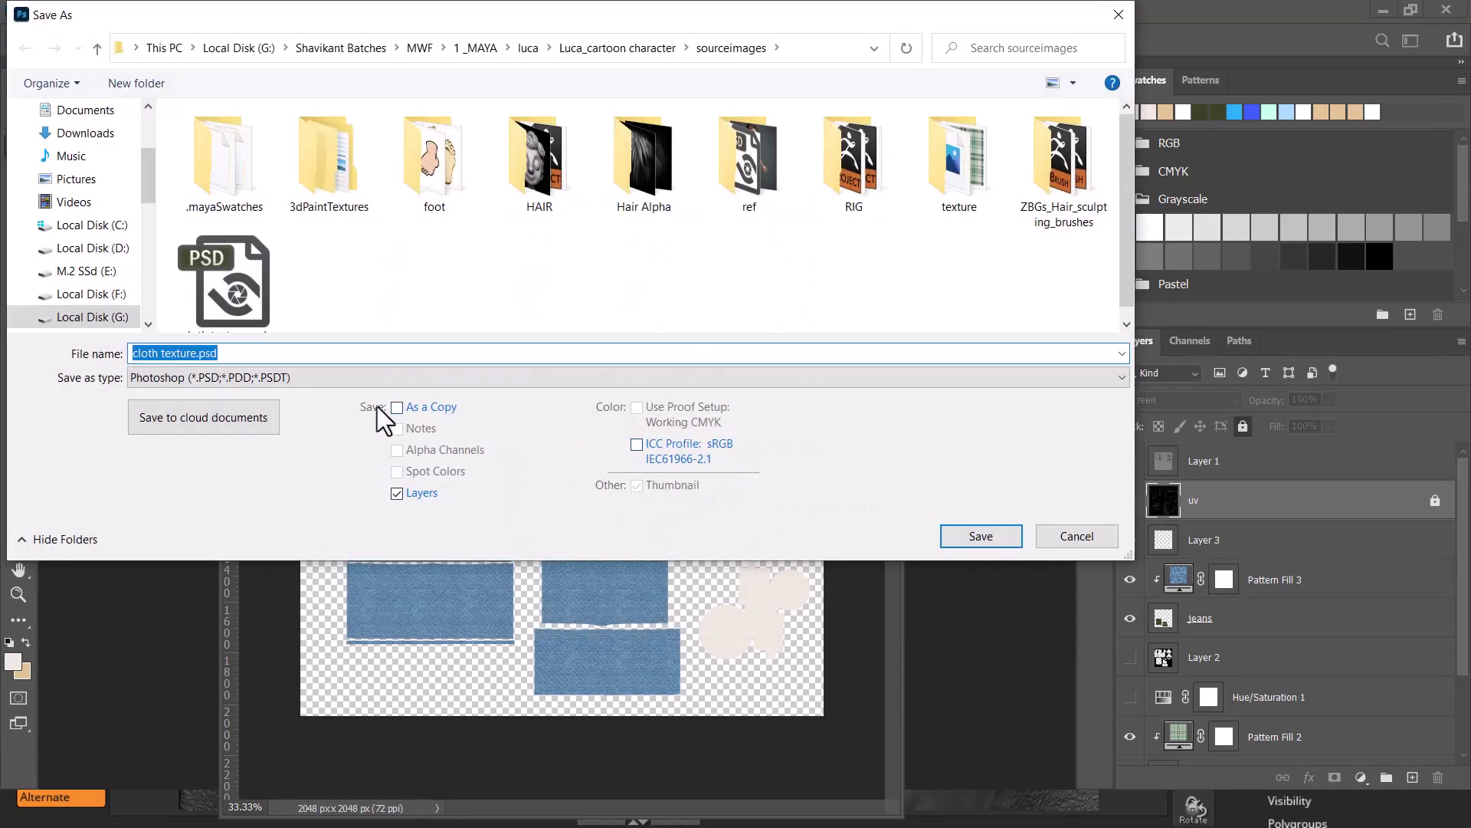
type("sh")
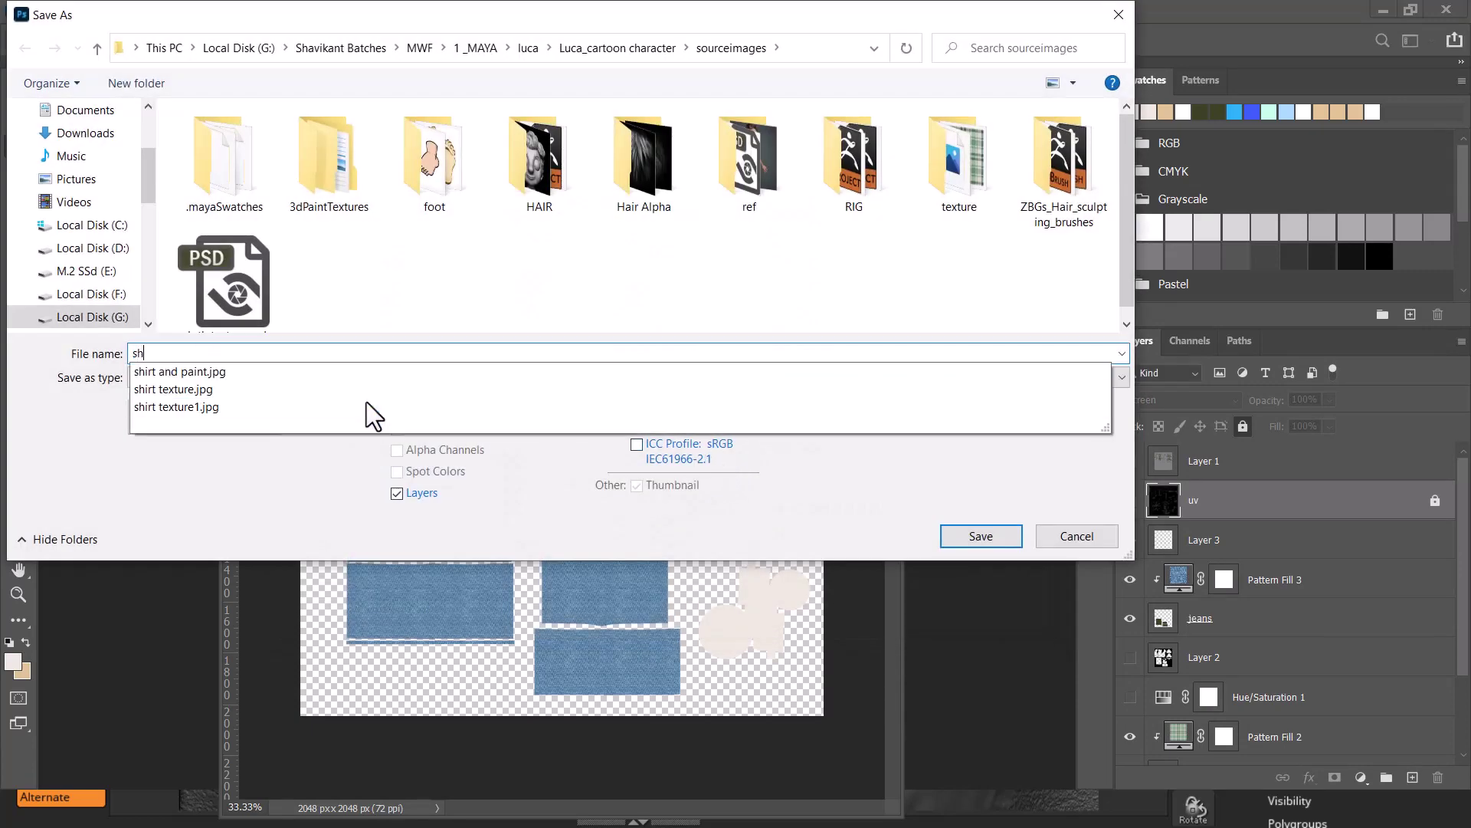
type("irt and ")
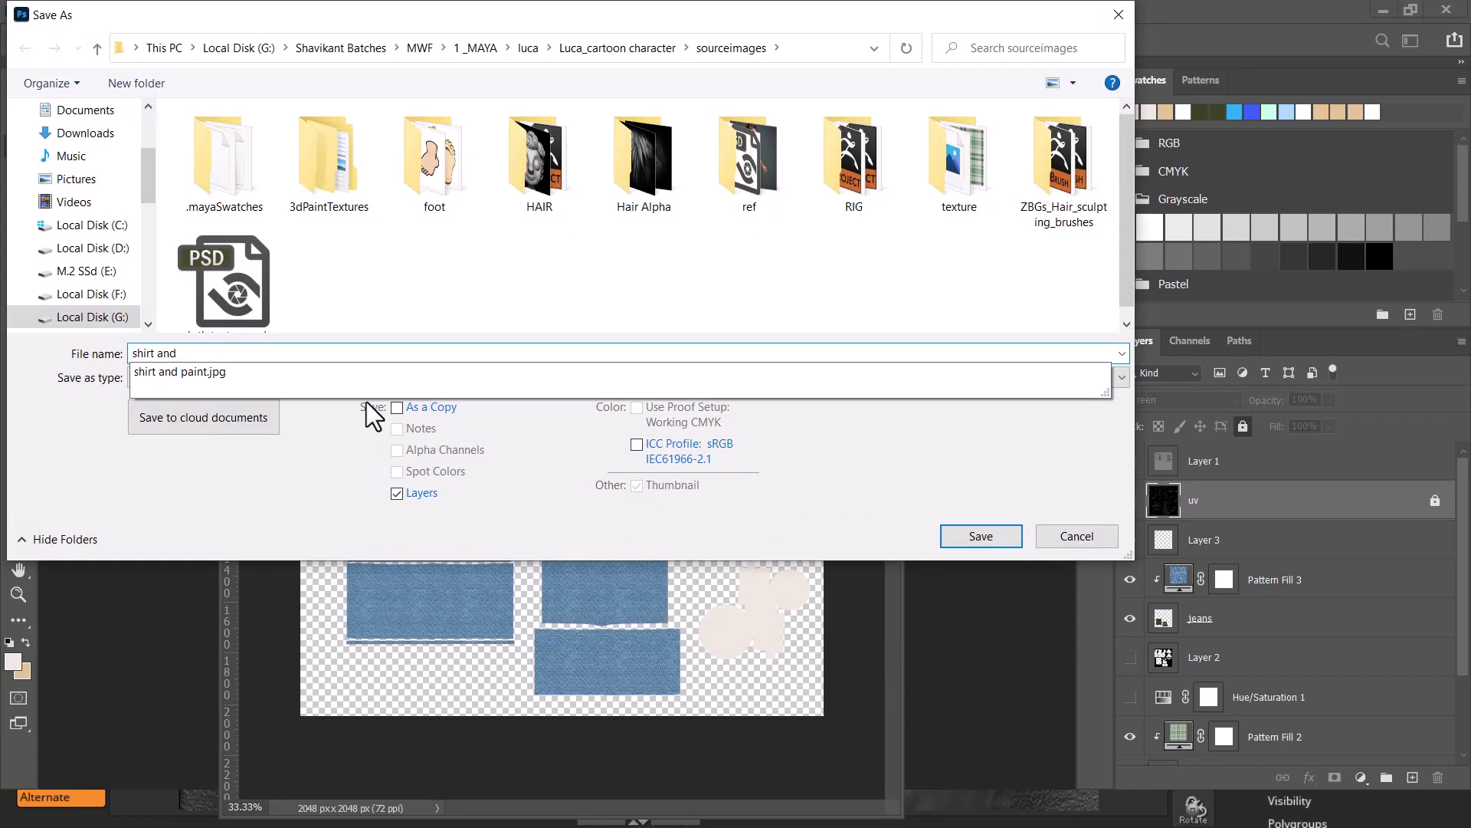
type("paint")
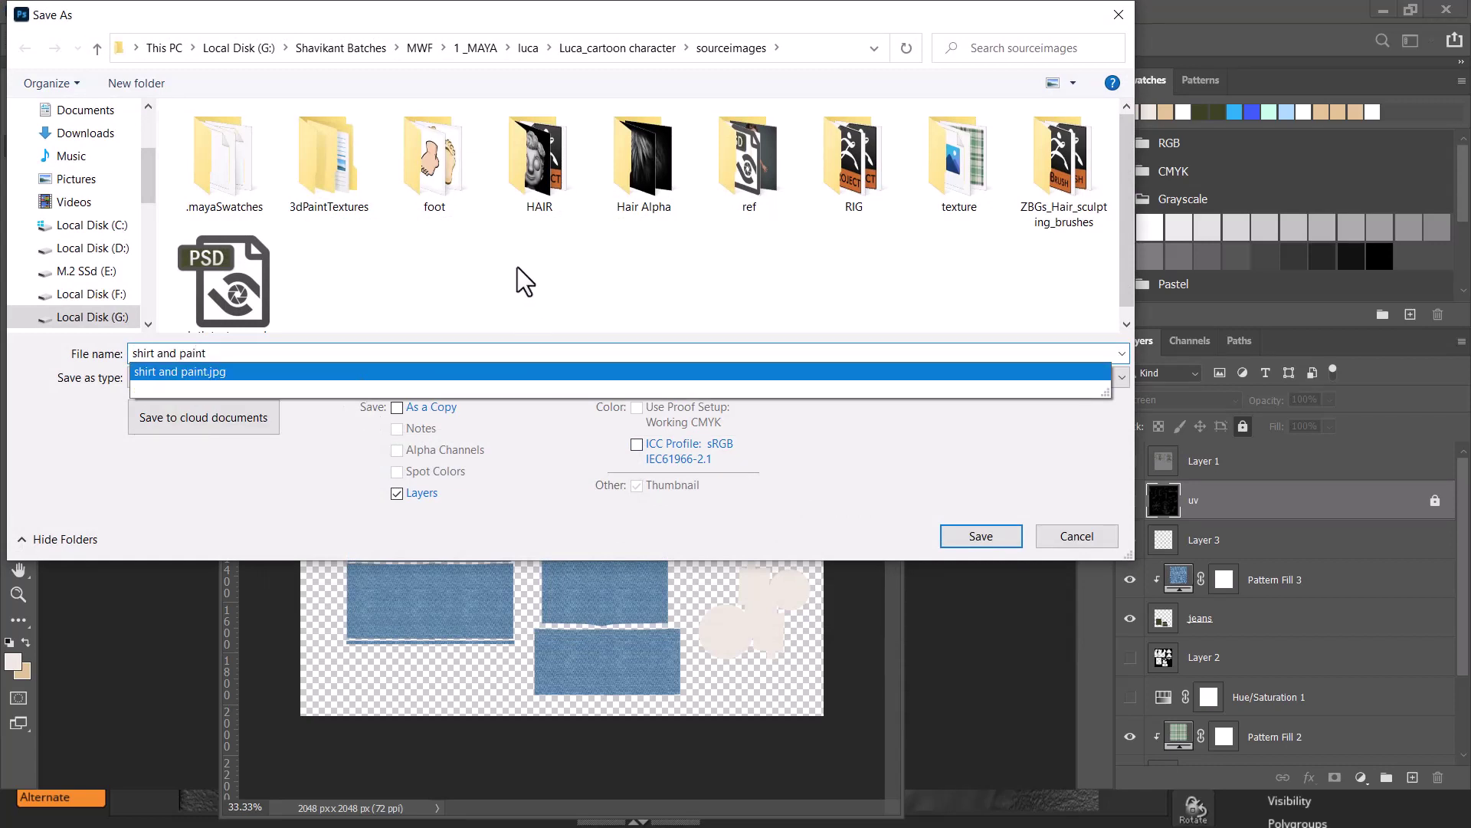
key("Escape")
left_click(1001, 542)
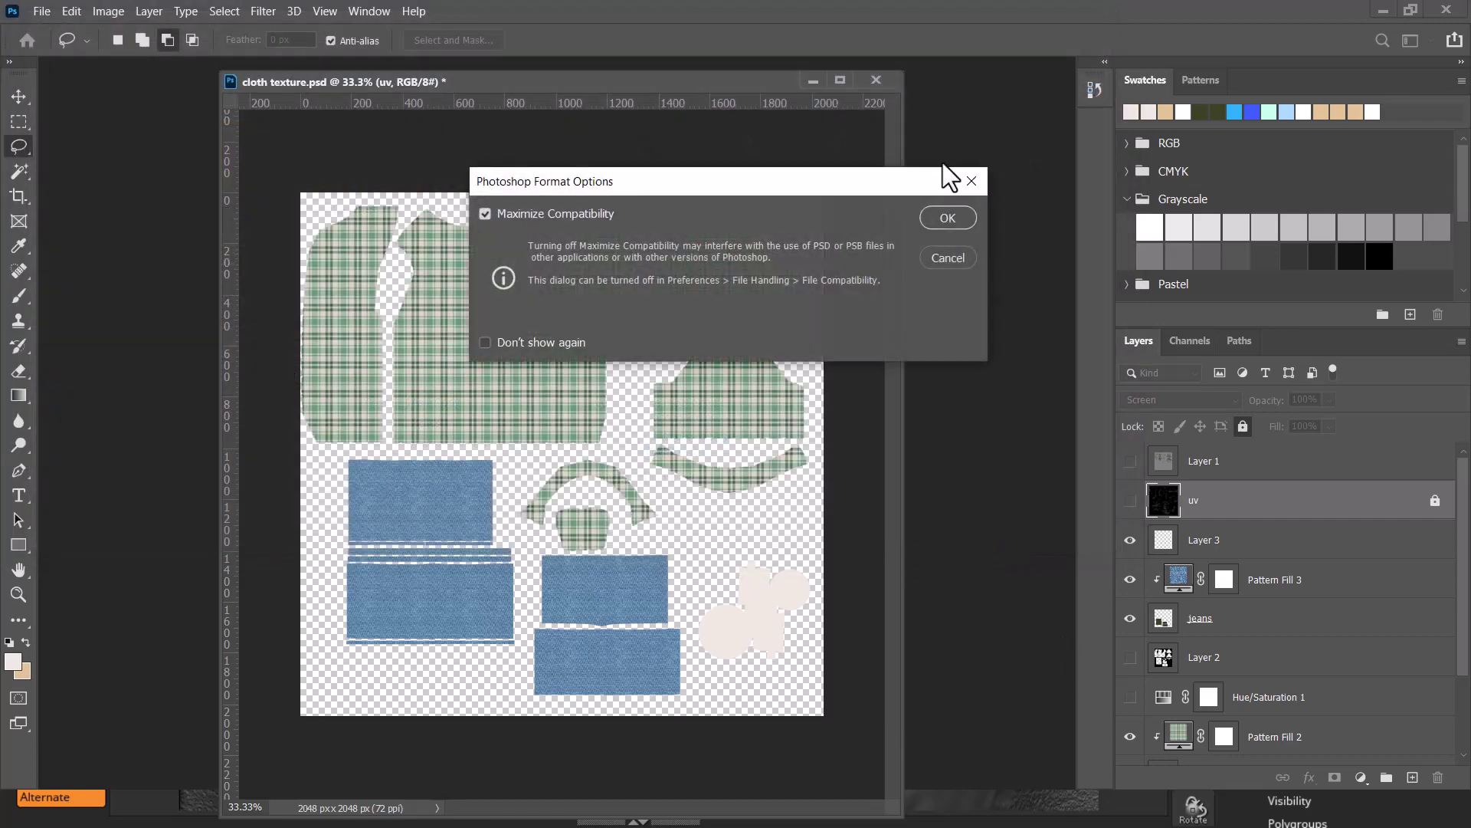
left_click(948, 218)
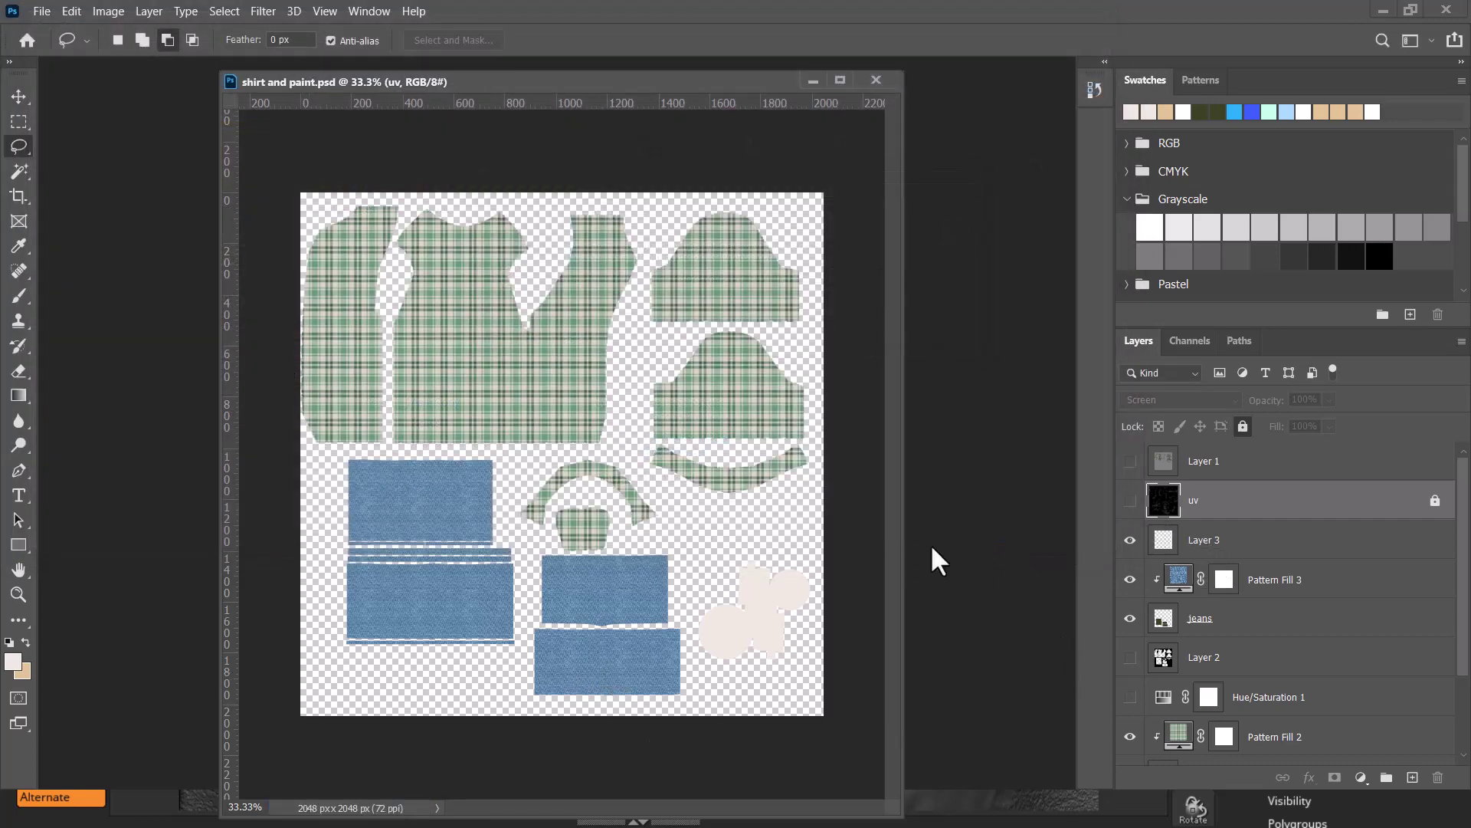
- Back in Maya, set the shirt's polySmoothFace2 Divisions to 1
key("alt+Tab")
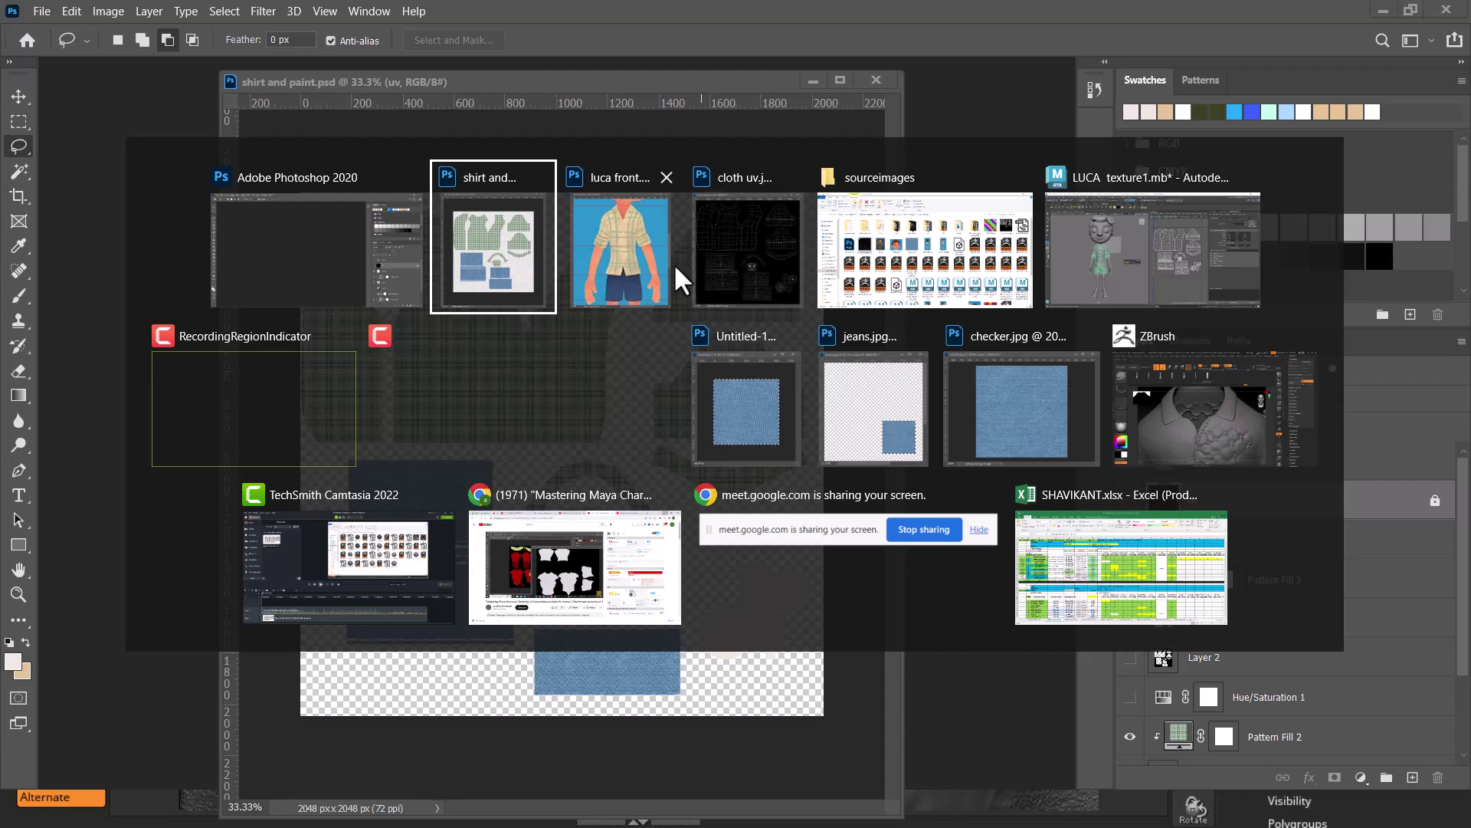
left_click(1117, 248)
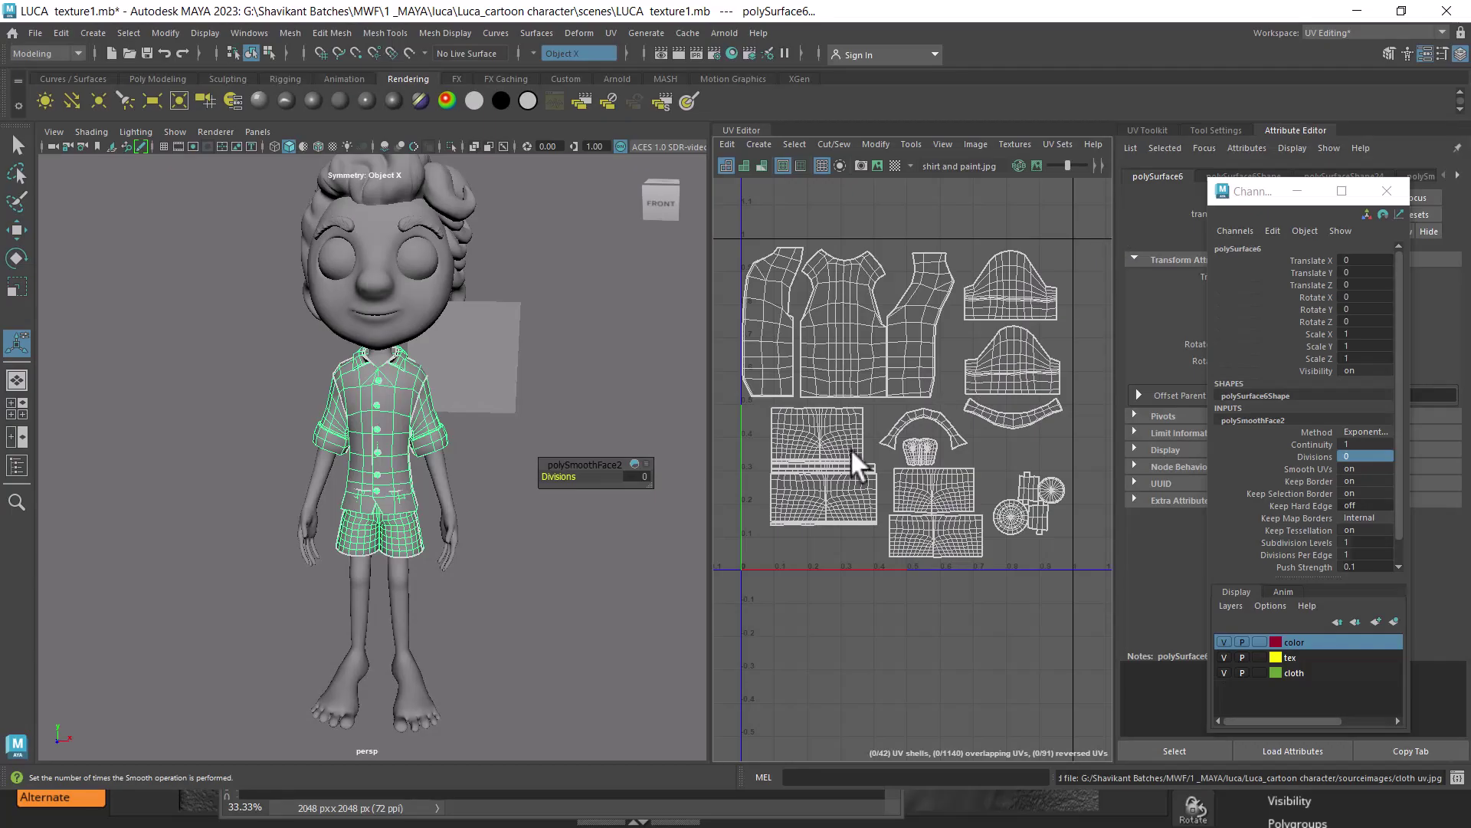
scroll(445, 537, "up", 3)
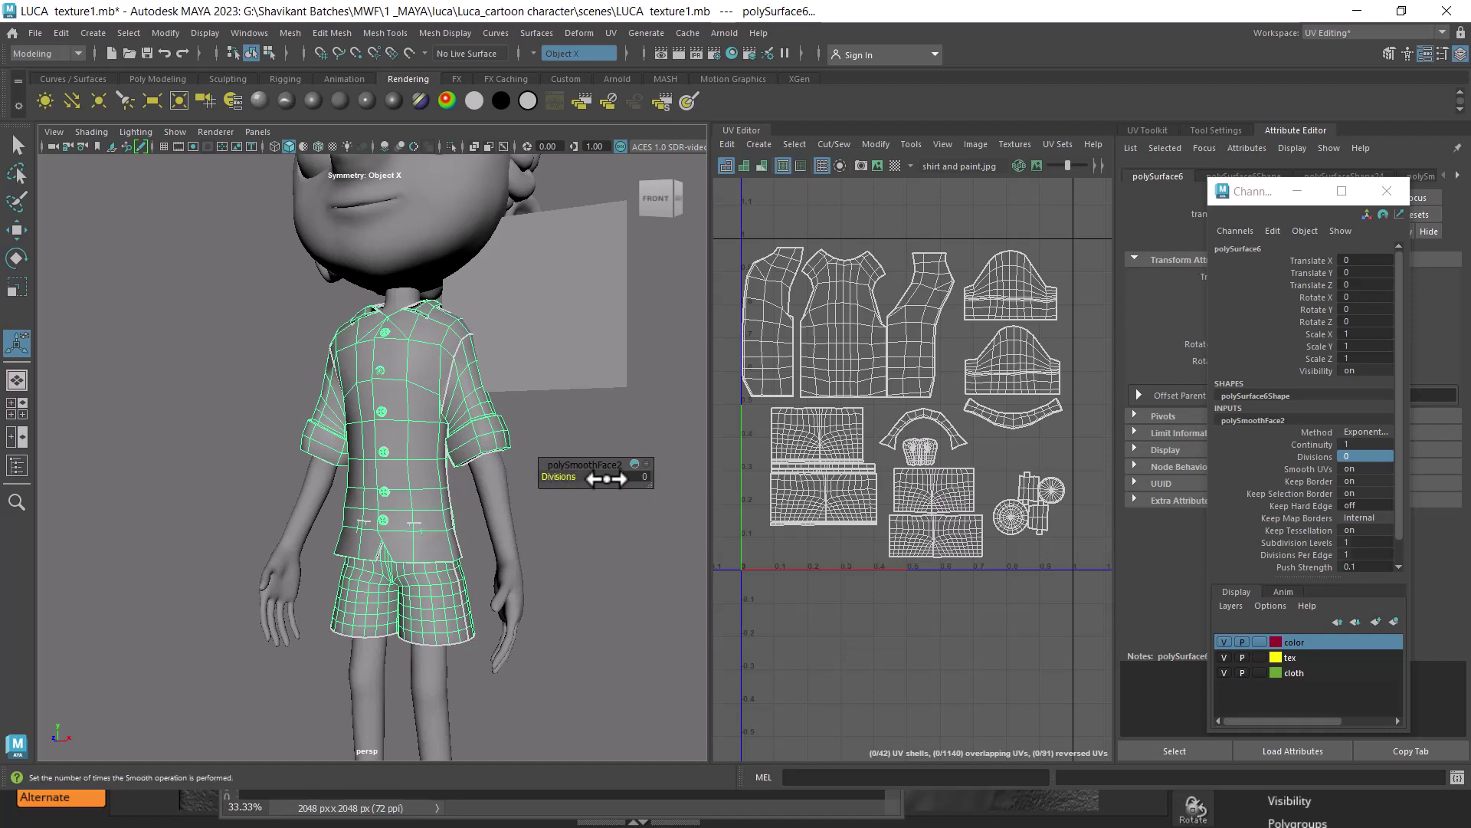
left_click(640, 479)
type("1")
key("Return")
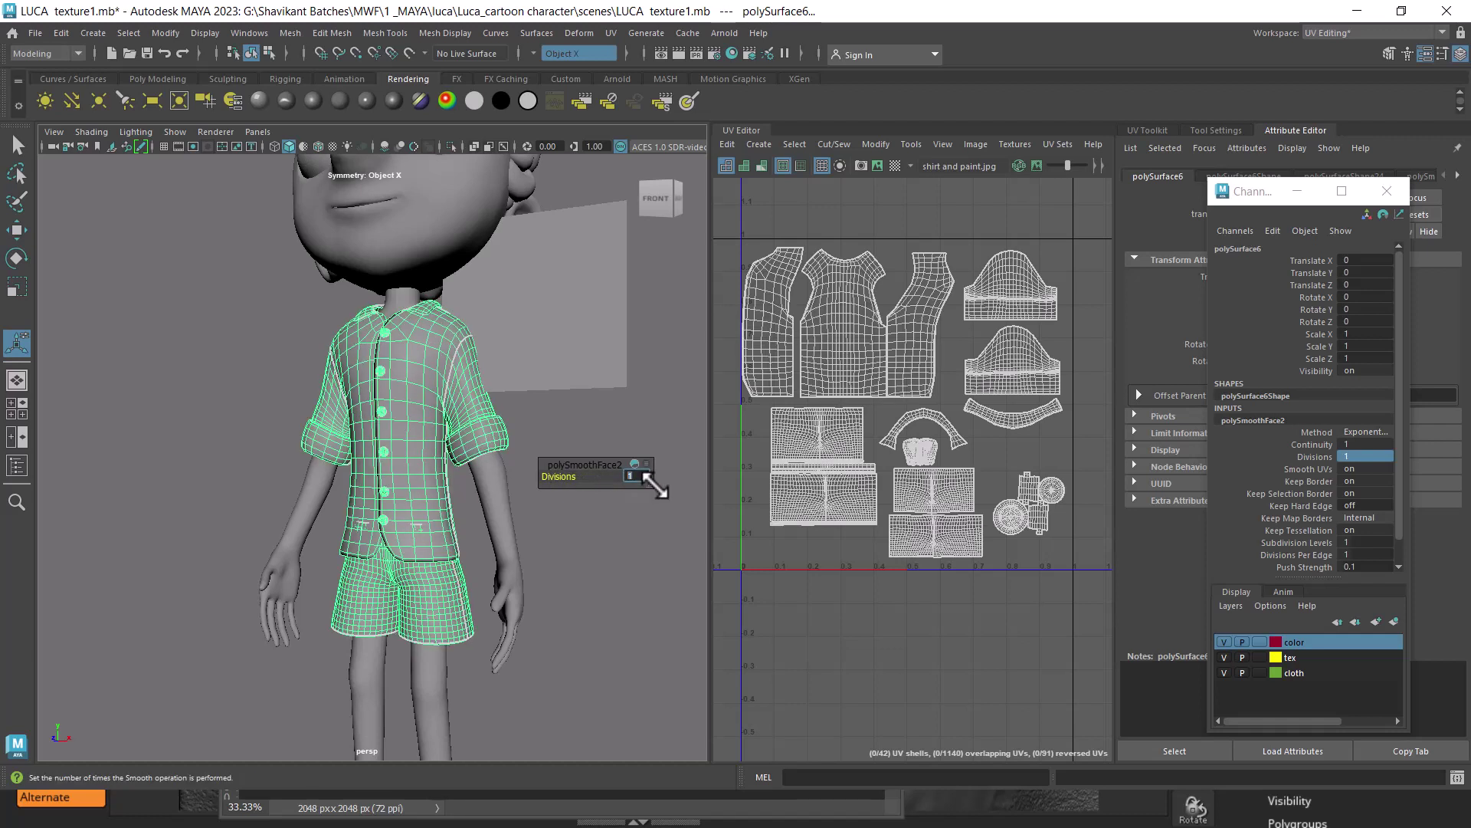
- Point the shirt material's file11 texture to shirt and paint.jpg
left_click(669, 613)
left_click(413, 356)
right_click(412, 354)
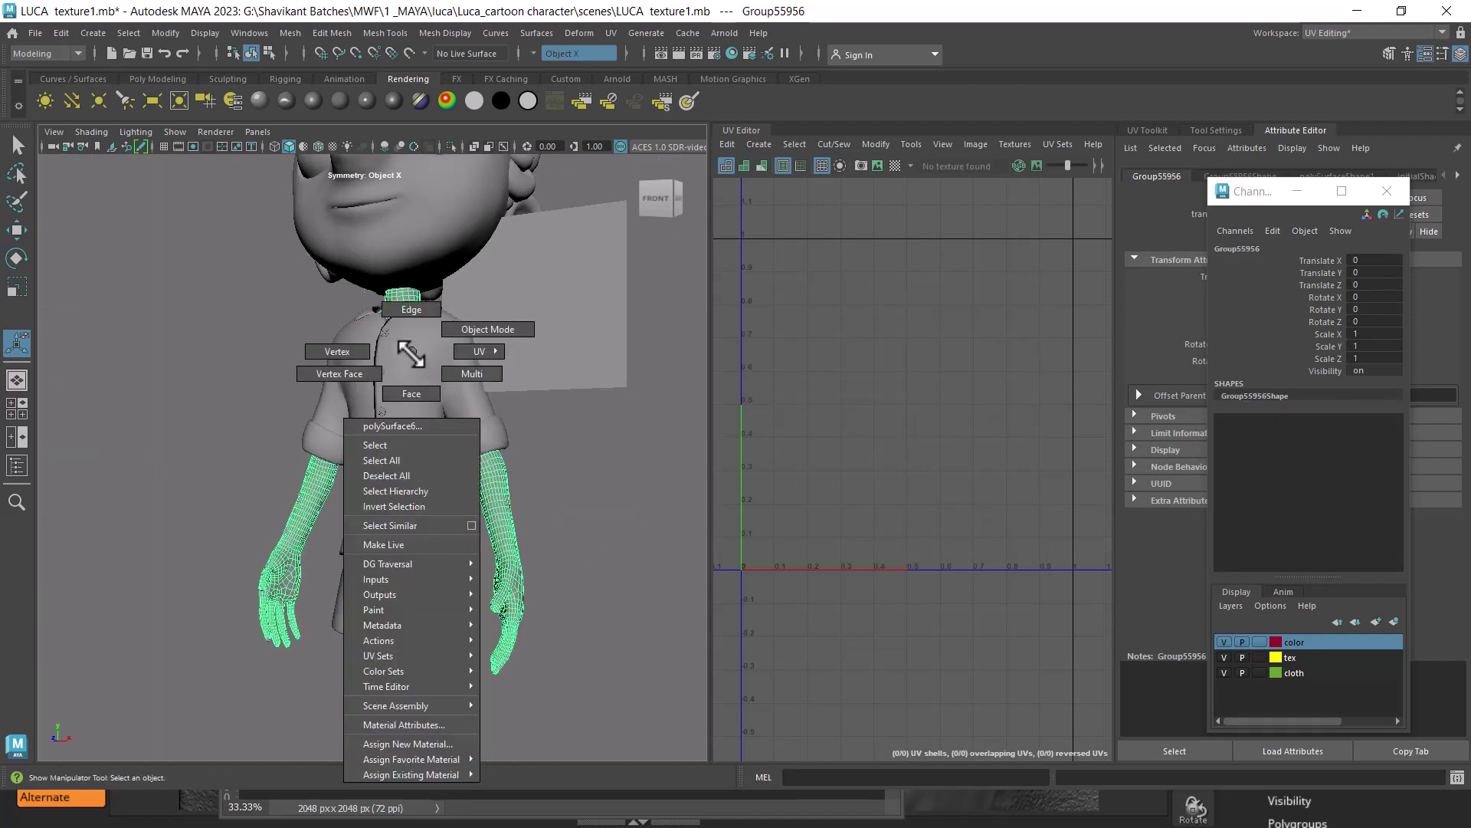
left_click(457, 351)
right_click(423, 346)
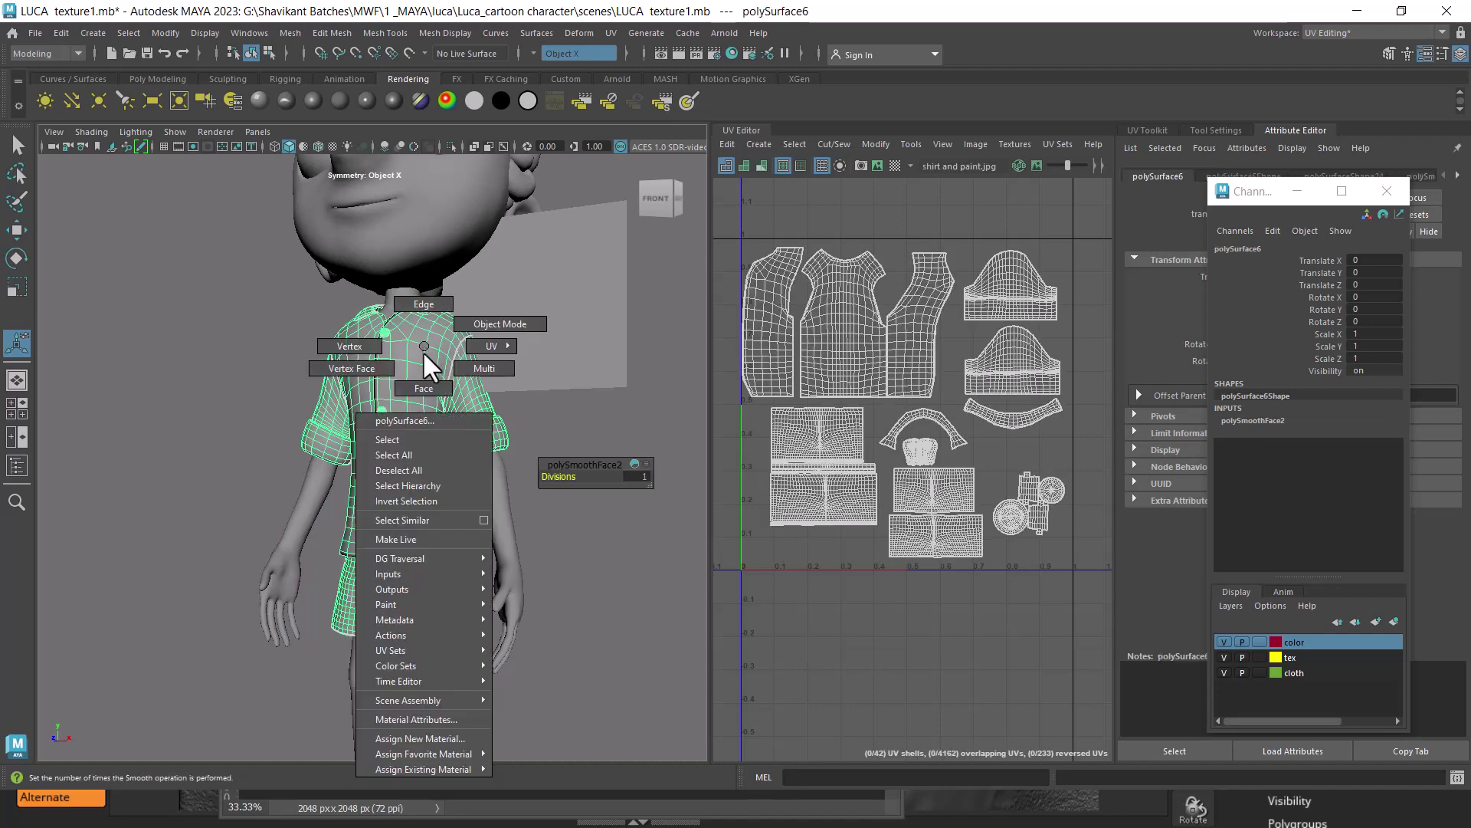
left_click(408, 722)
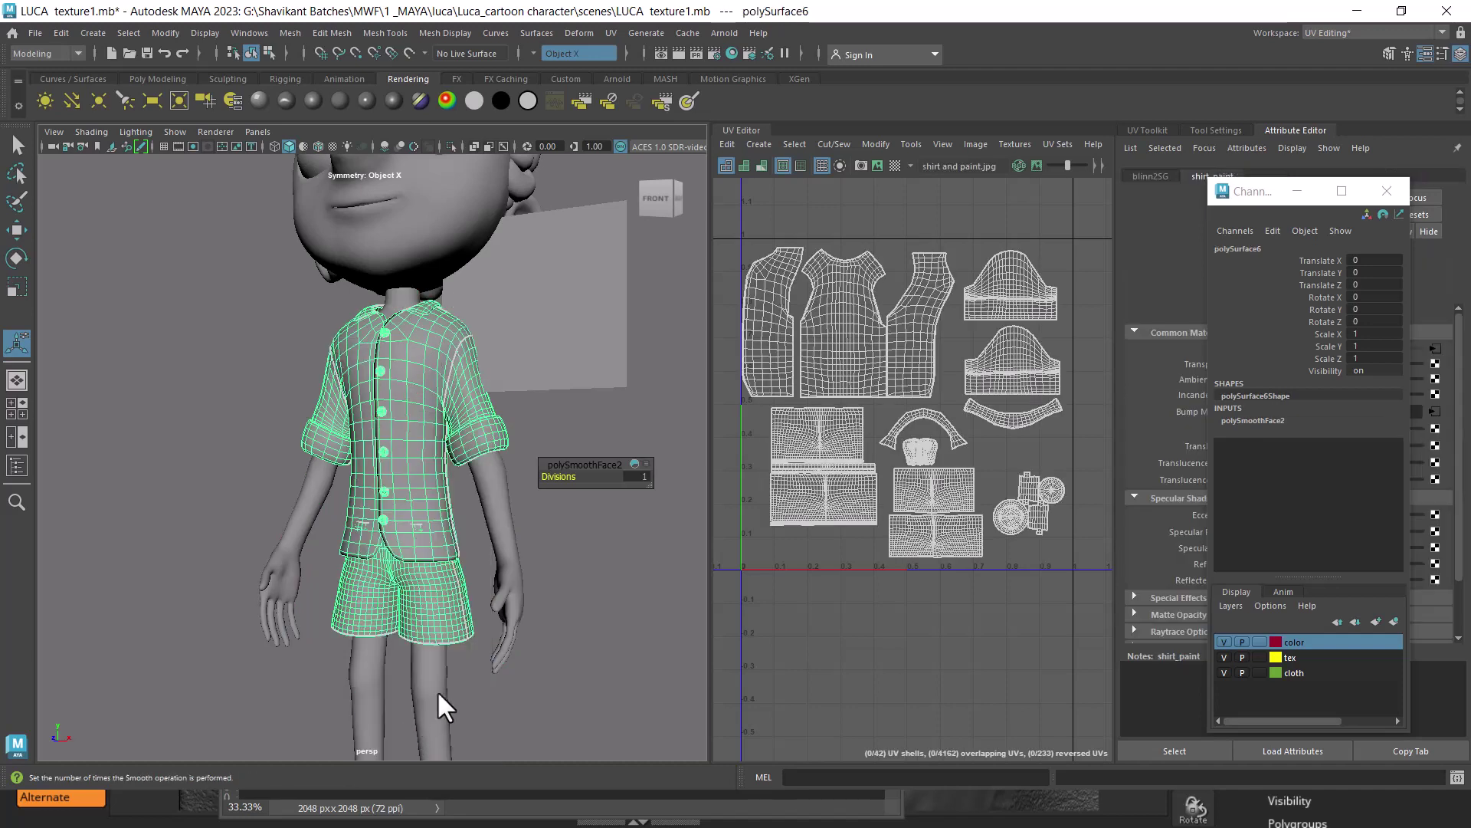
left_click(1387, 190)
left_click(1435, 348)
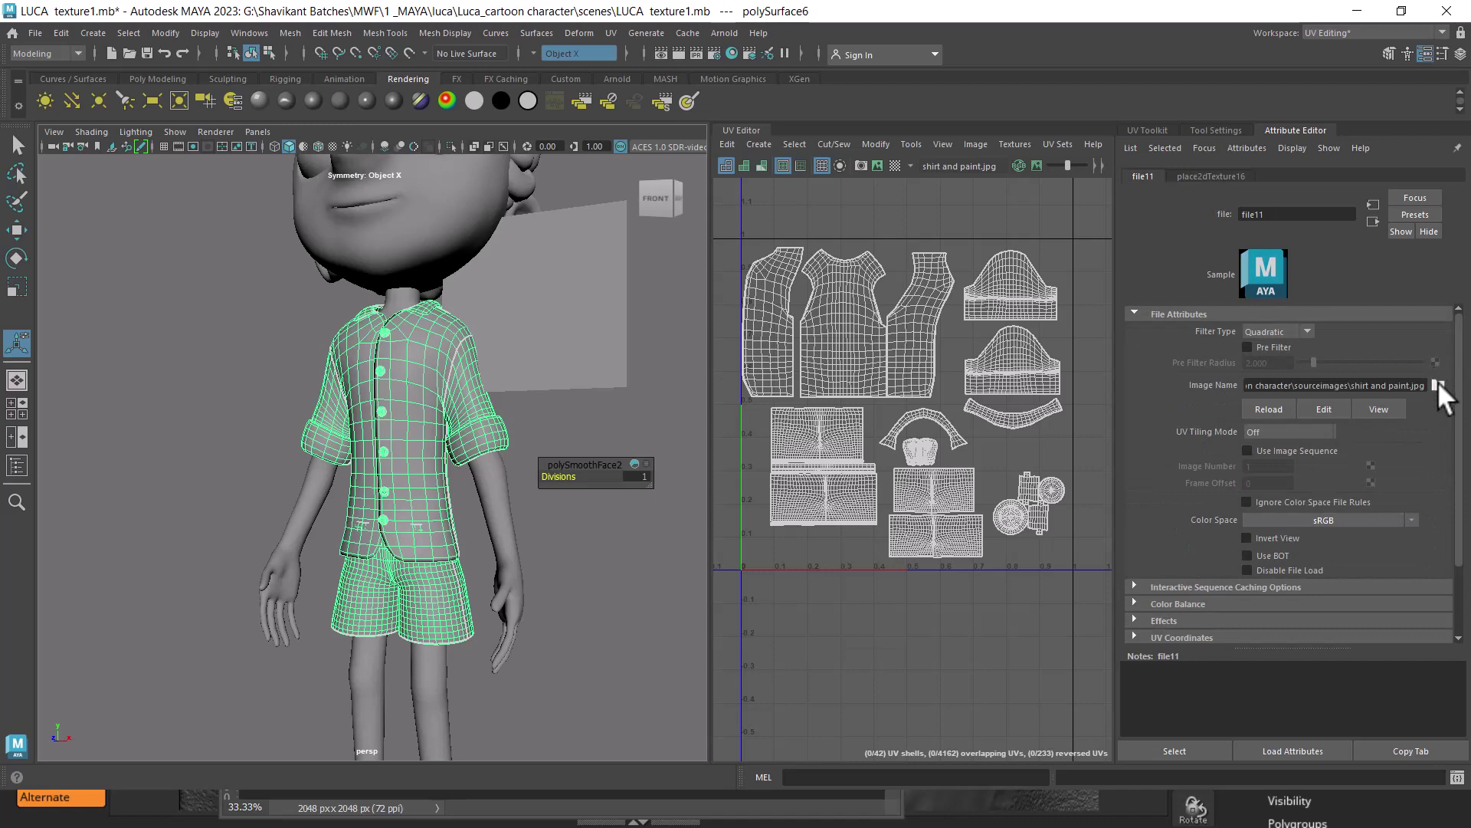
left_click(1438, 383)
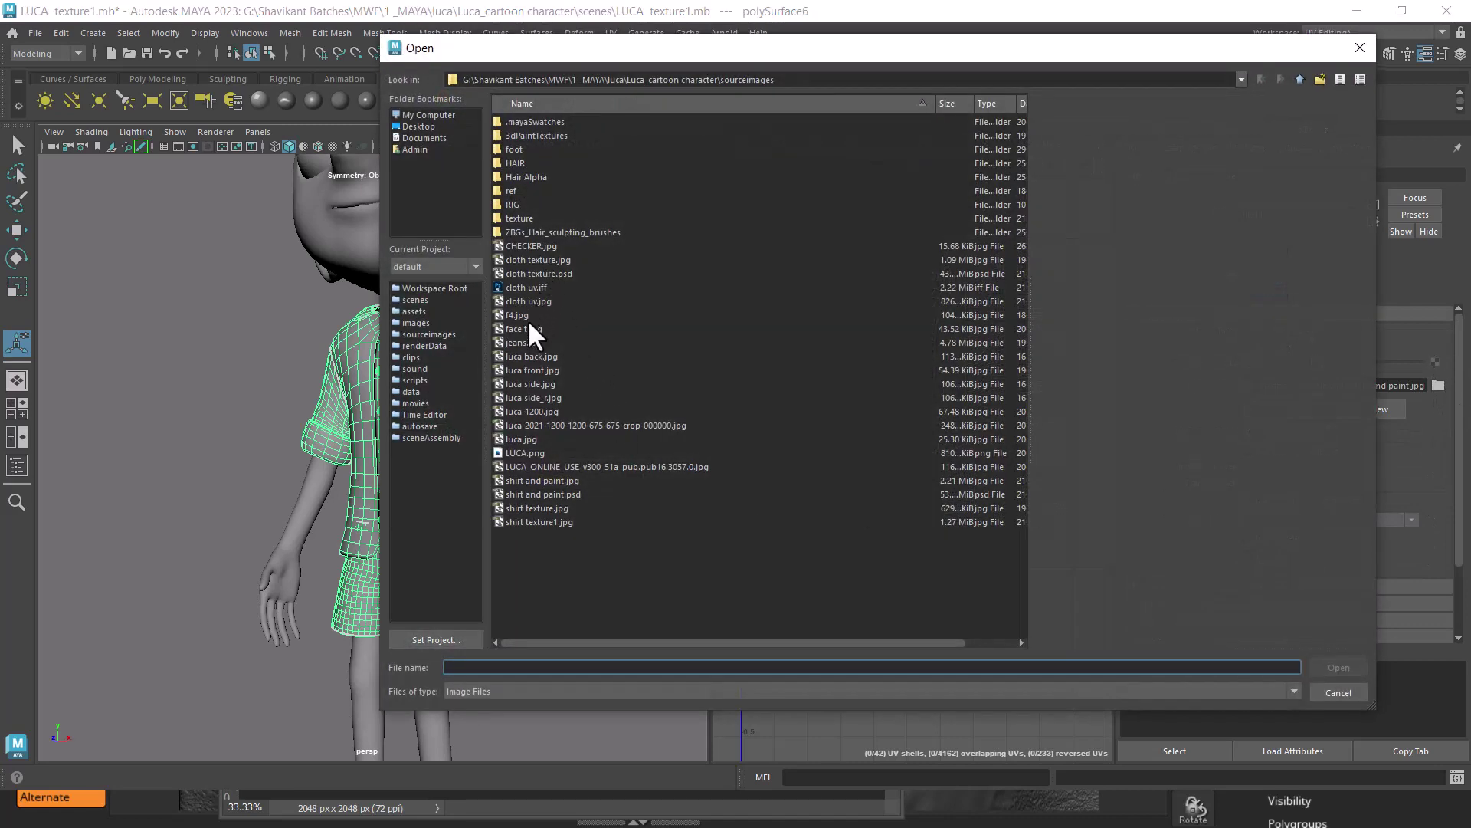
left_click(545, 494)
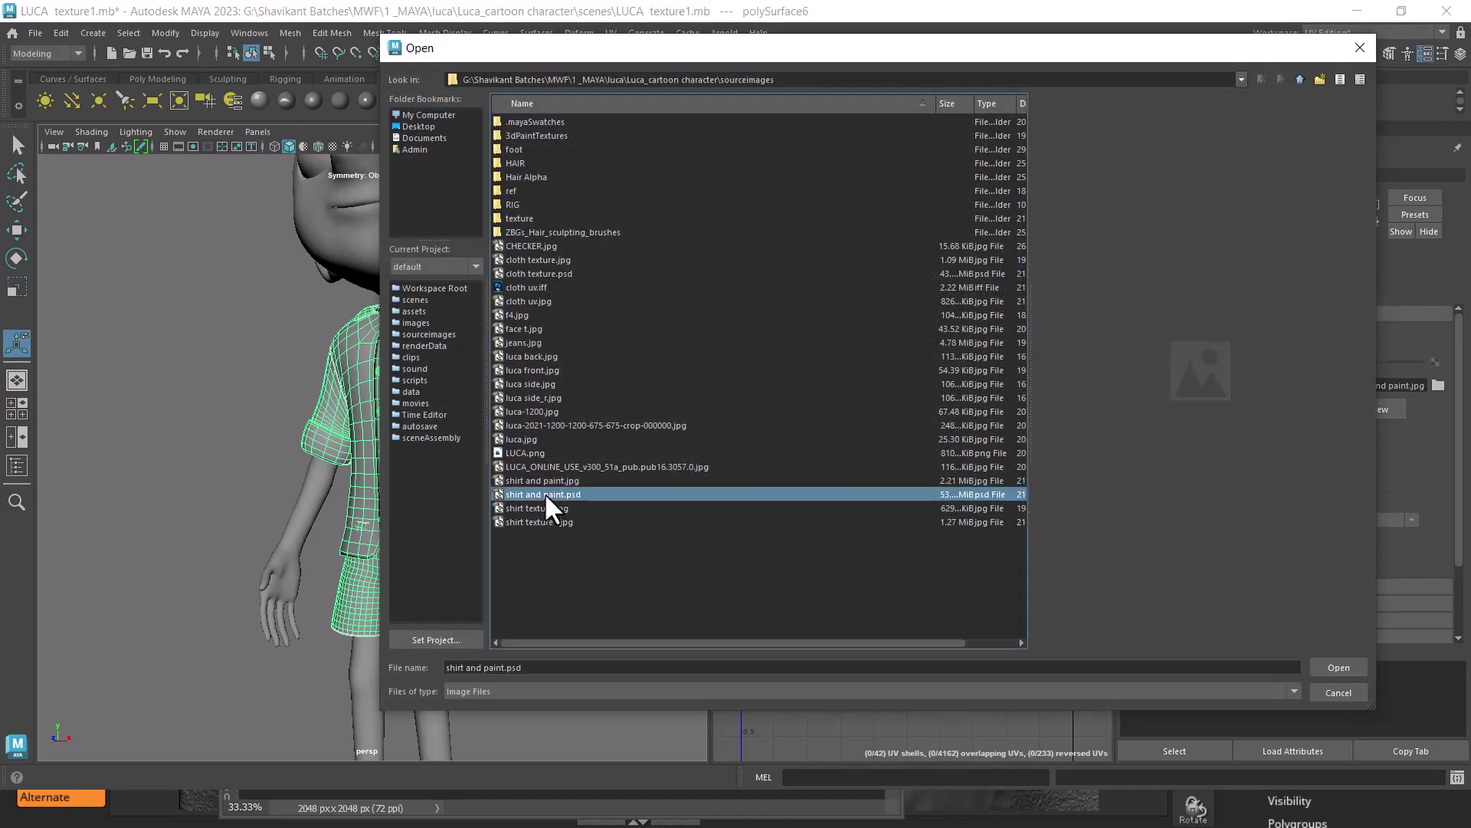
double_click(544, 481)
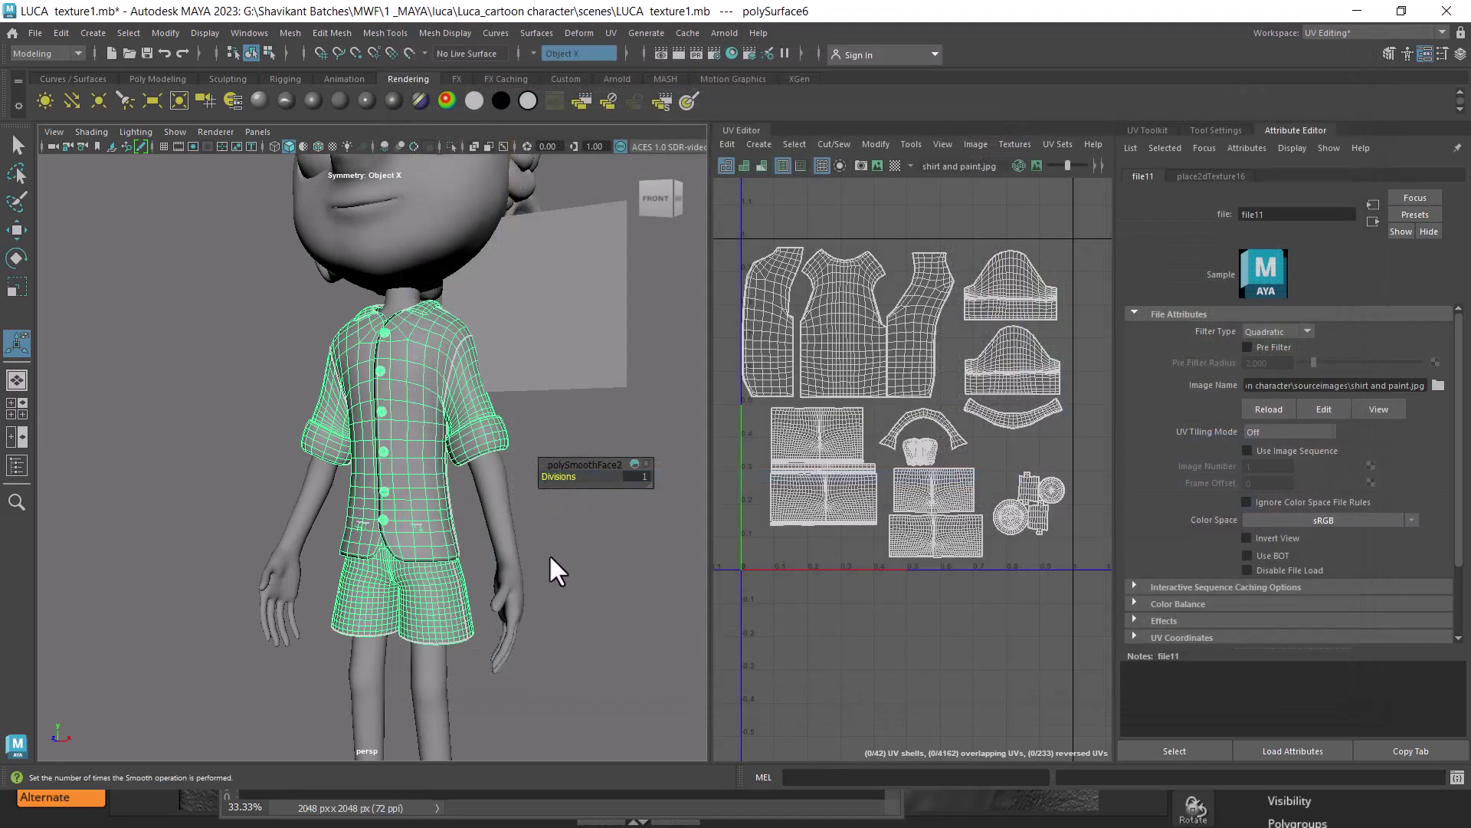
- Turn on textured display with 6 and zoom into the shirt
key("6")
left_click(620, 577)
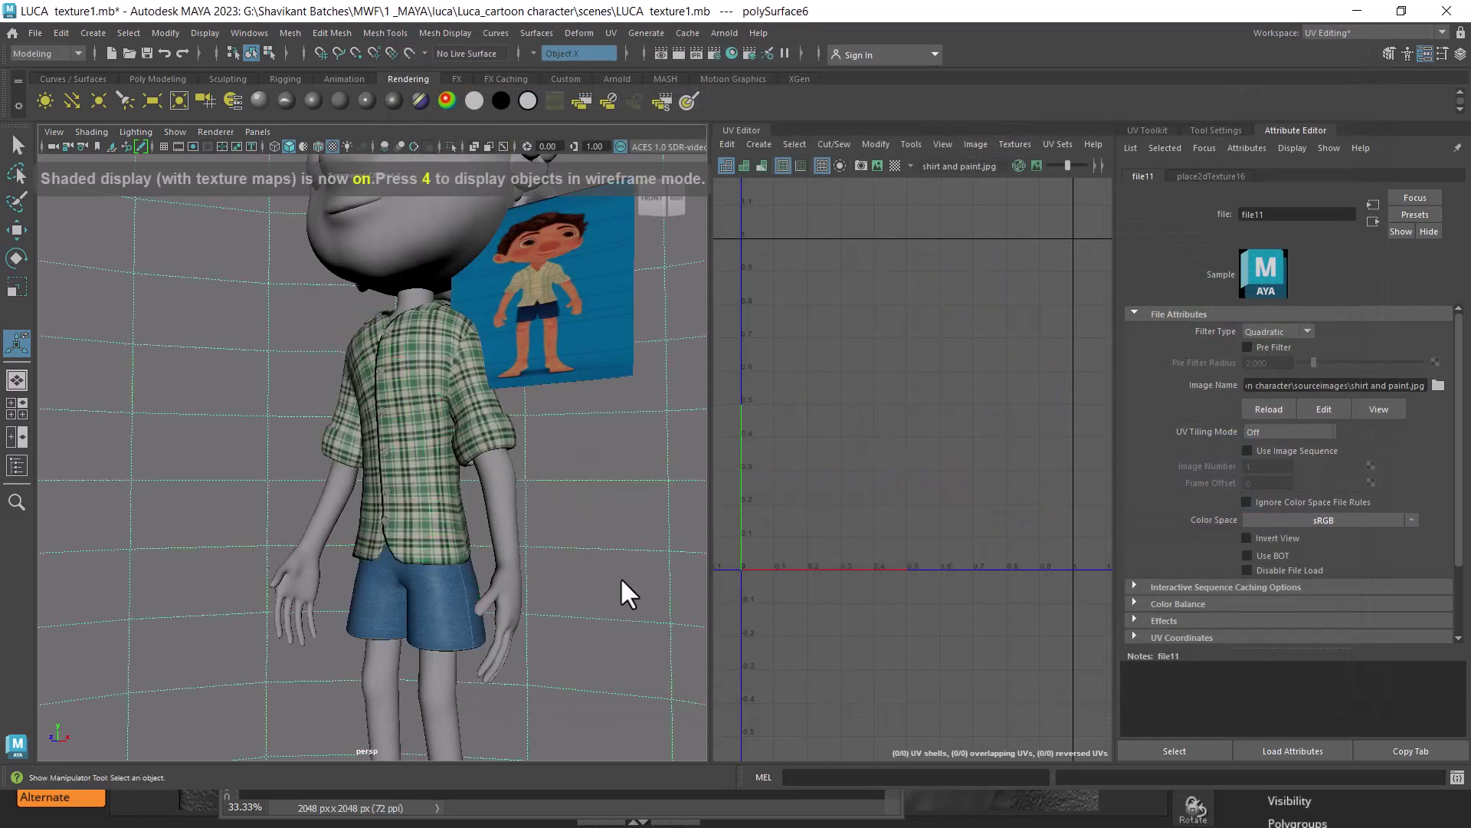
scroll(613, 613, "up", 5)
scroll(569, 516, "up", 2)
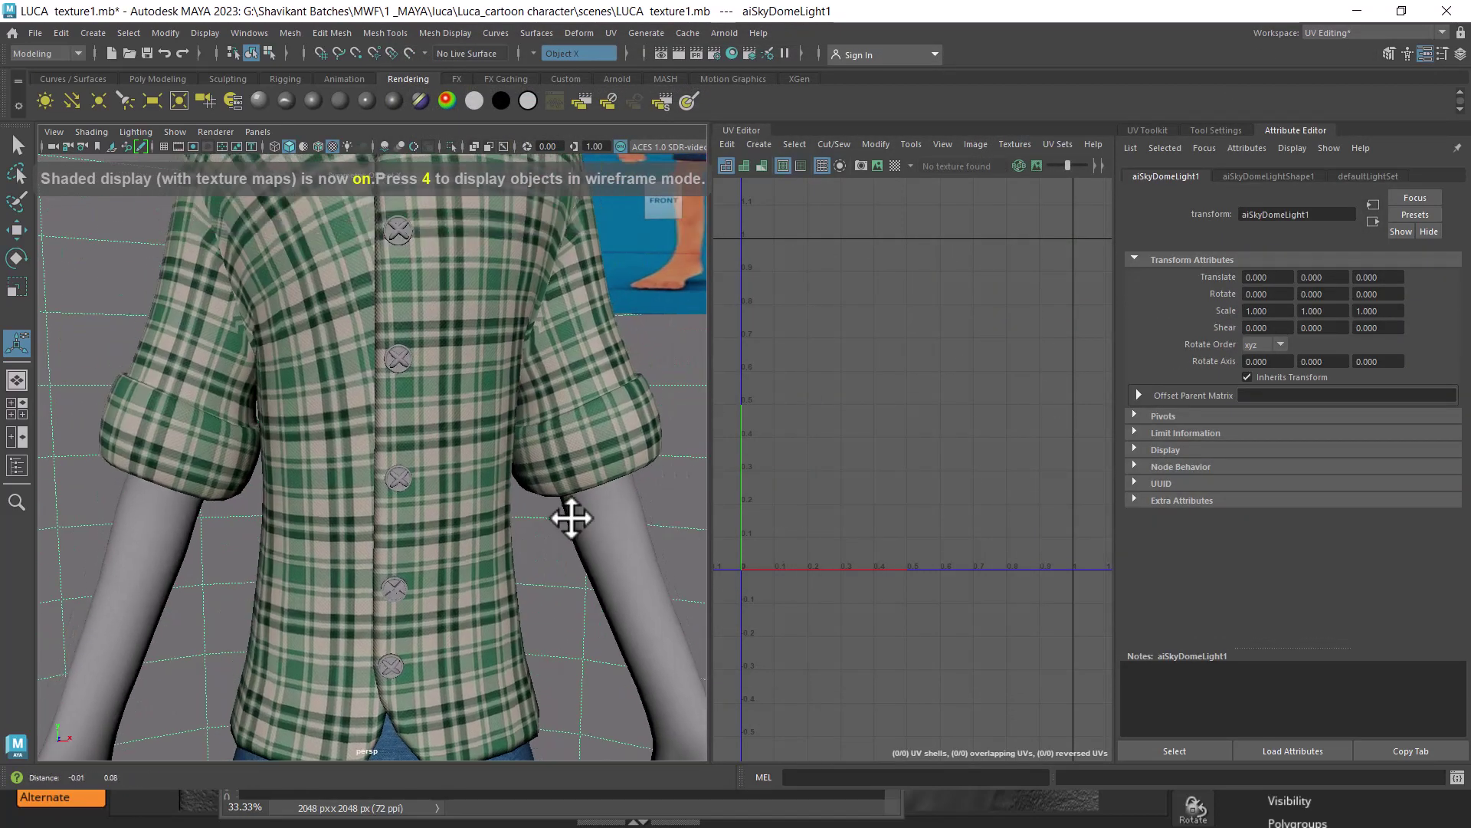
scroll(575, 601, "up", 2)
scroll(535, 581, "up", 2)
scroll(534, 580, "up", 2)
scroll(569, 436, "up", 2)
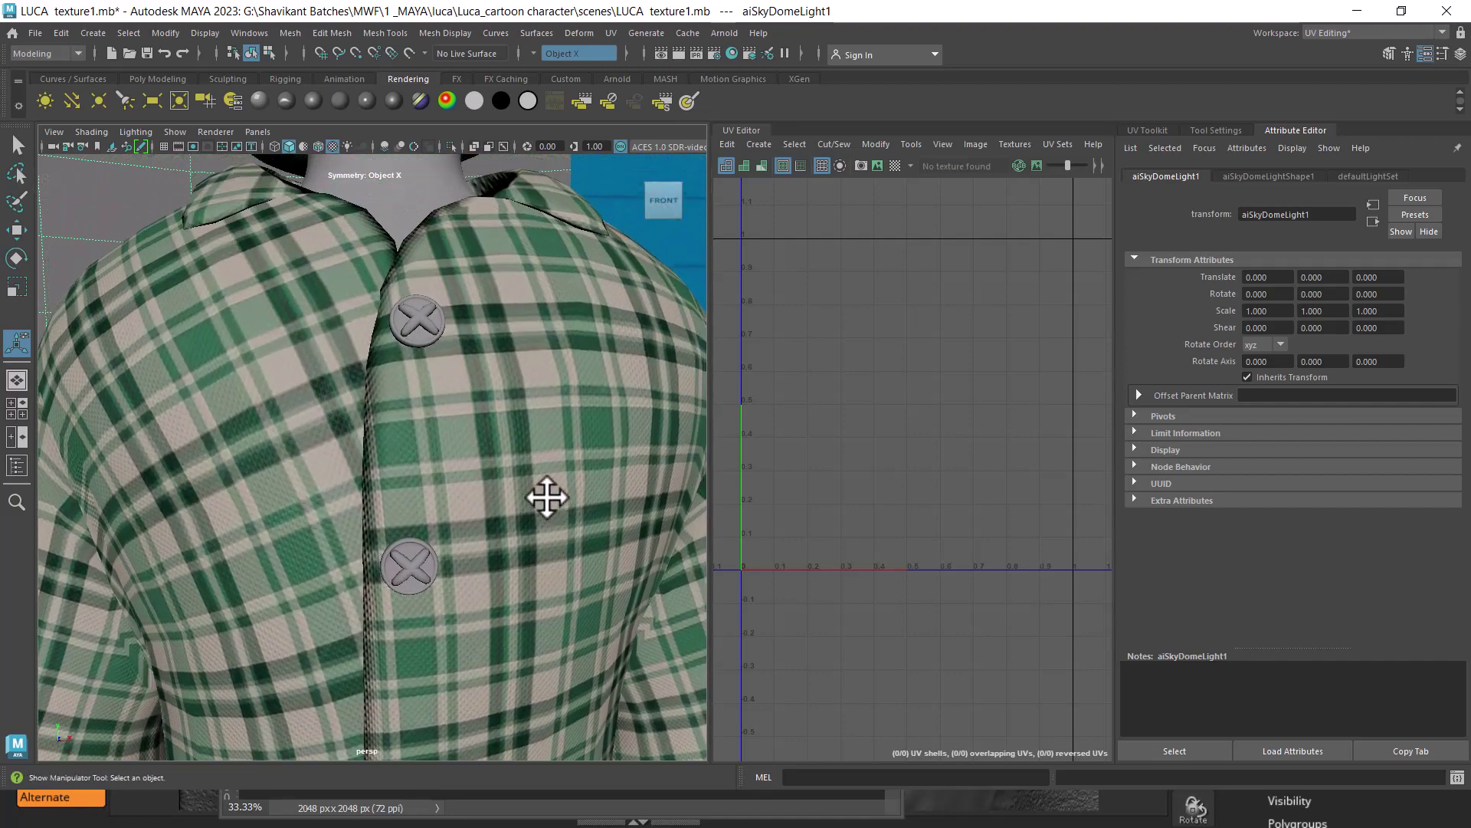
scroll(546, 496, "up", 1)
key("alt+Tab")
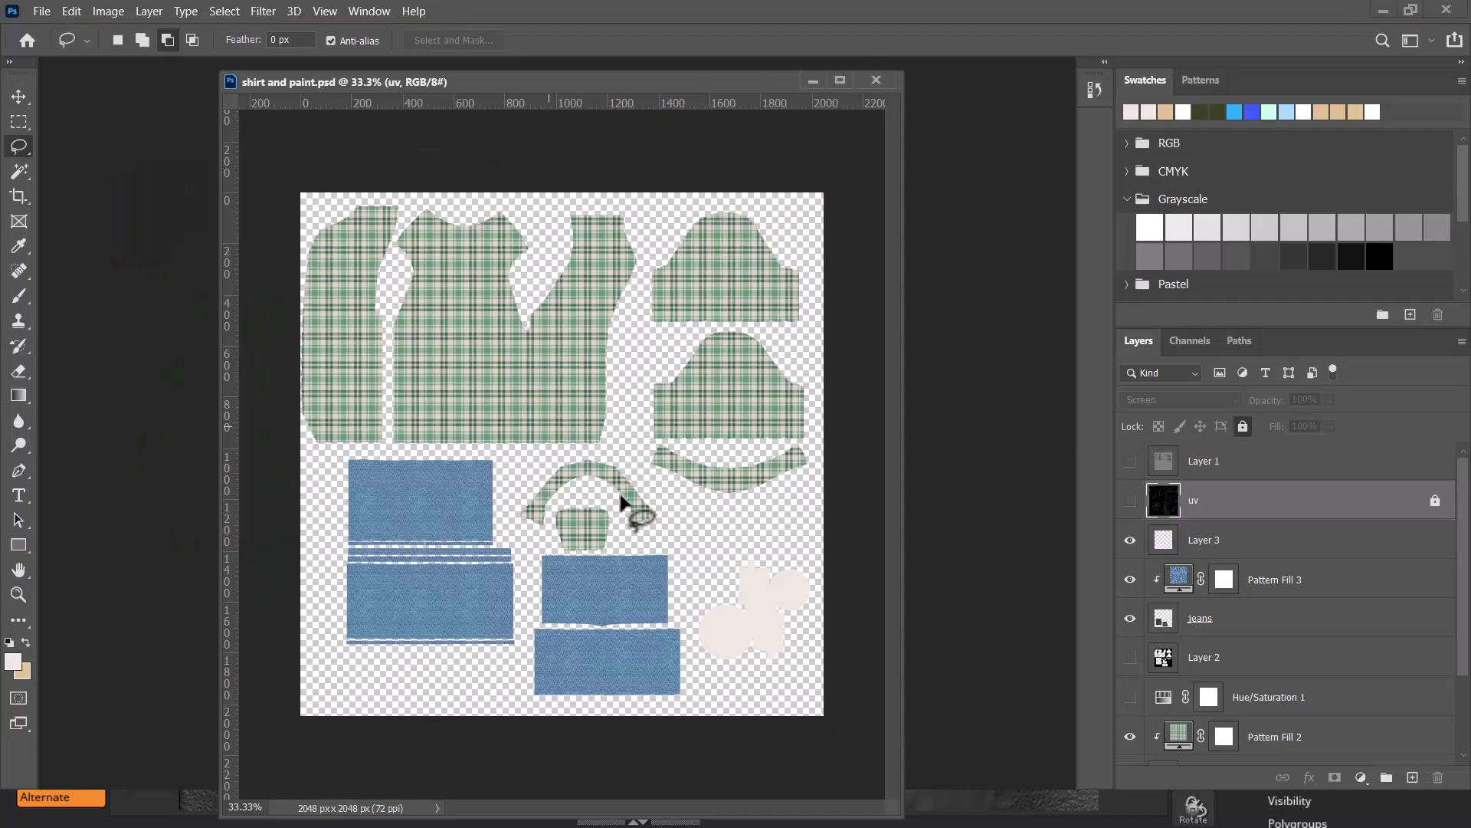
key("alt+Tab")
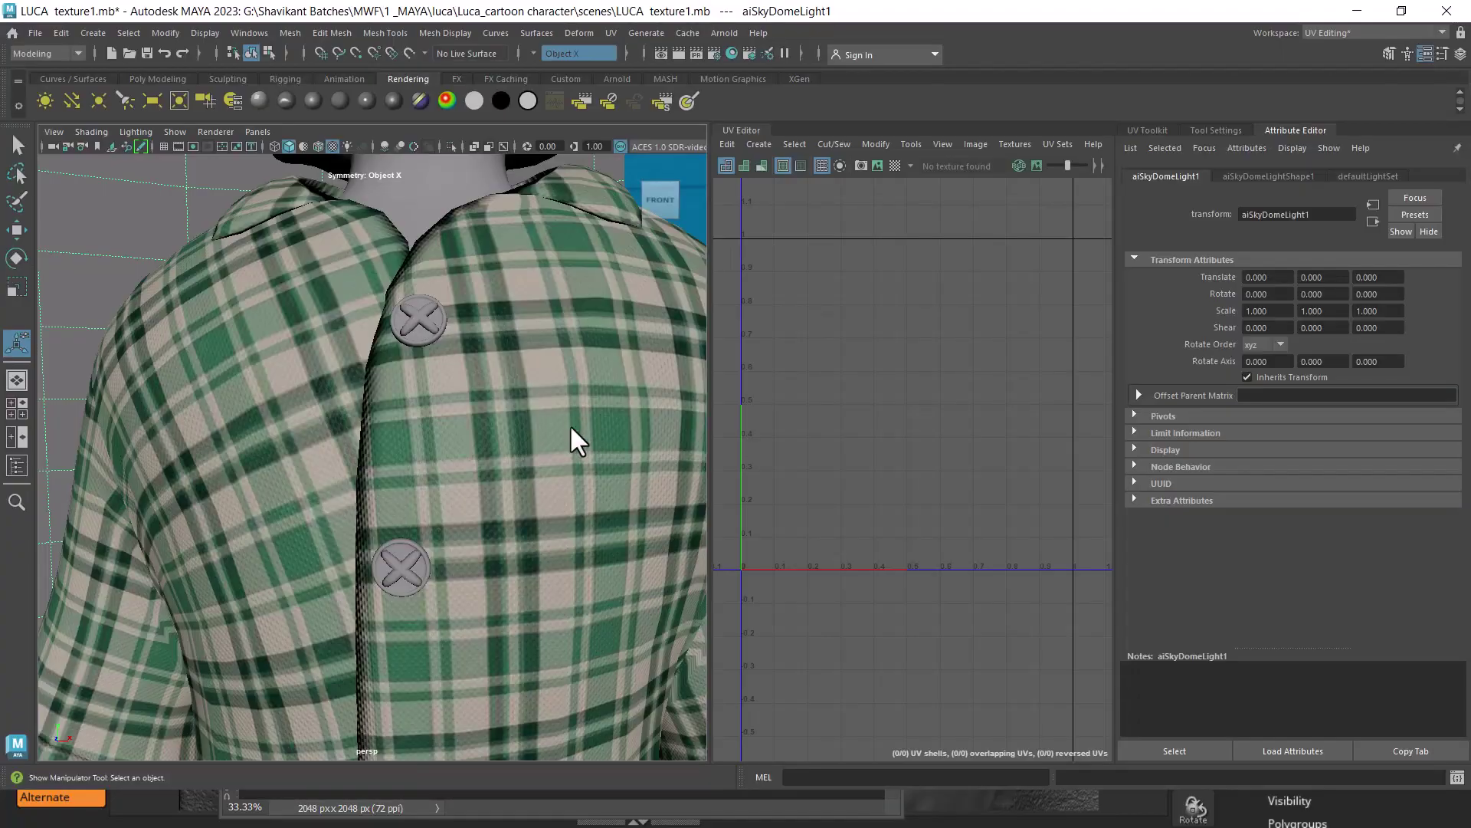
- Select a shirt button's faces, then frame the lower texture pieces in Photoshop
left_click(423, 320)
scroll(943, 460, "up", 2)
scroll(919, 429, "up", 2)
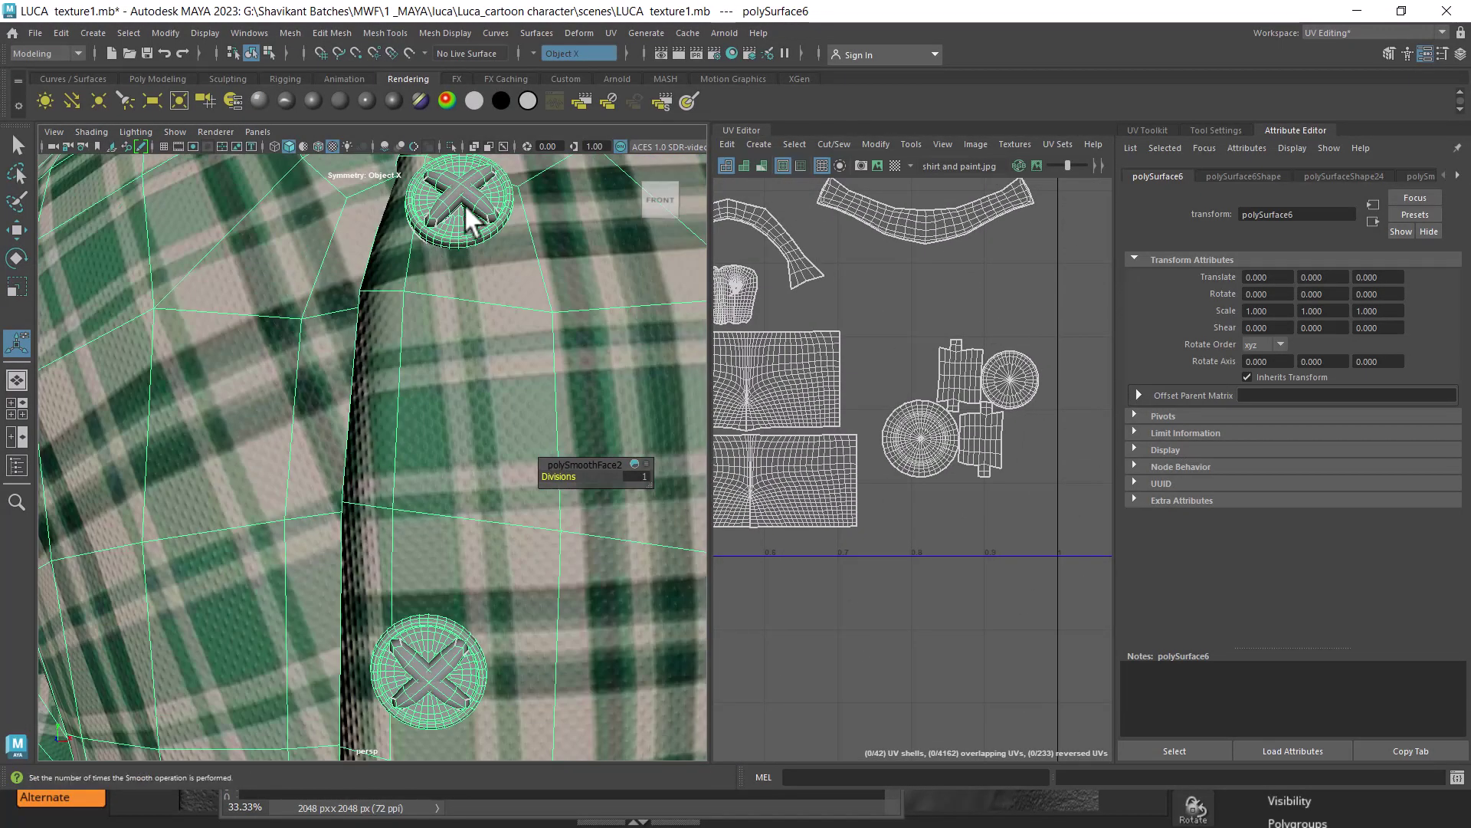
right_click(466, 209)
left_click(469, 250)
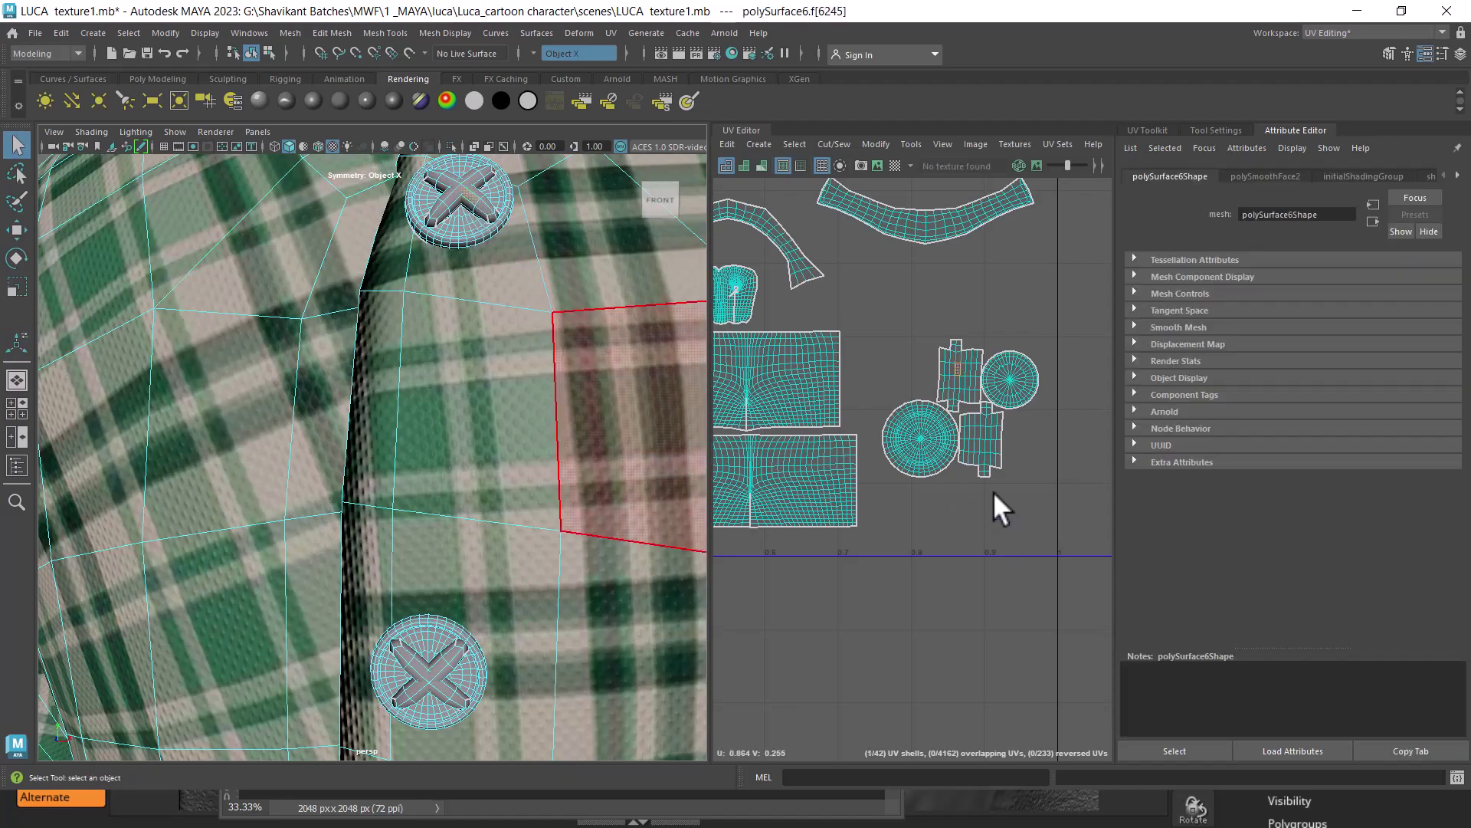
key("alt+Tab")
scroll(789, 597, "up", 1)
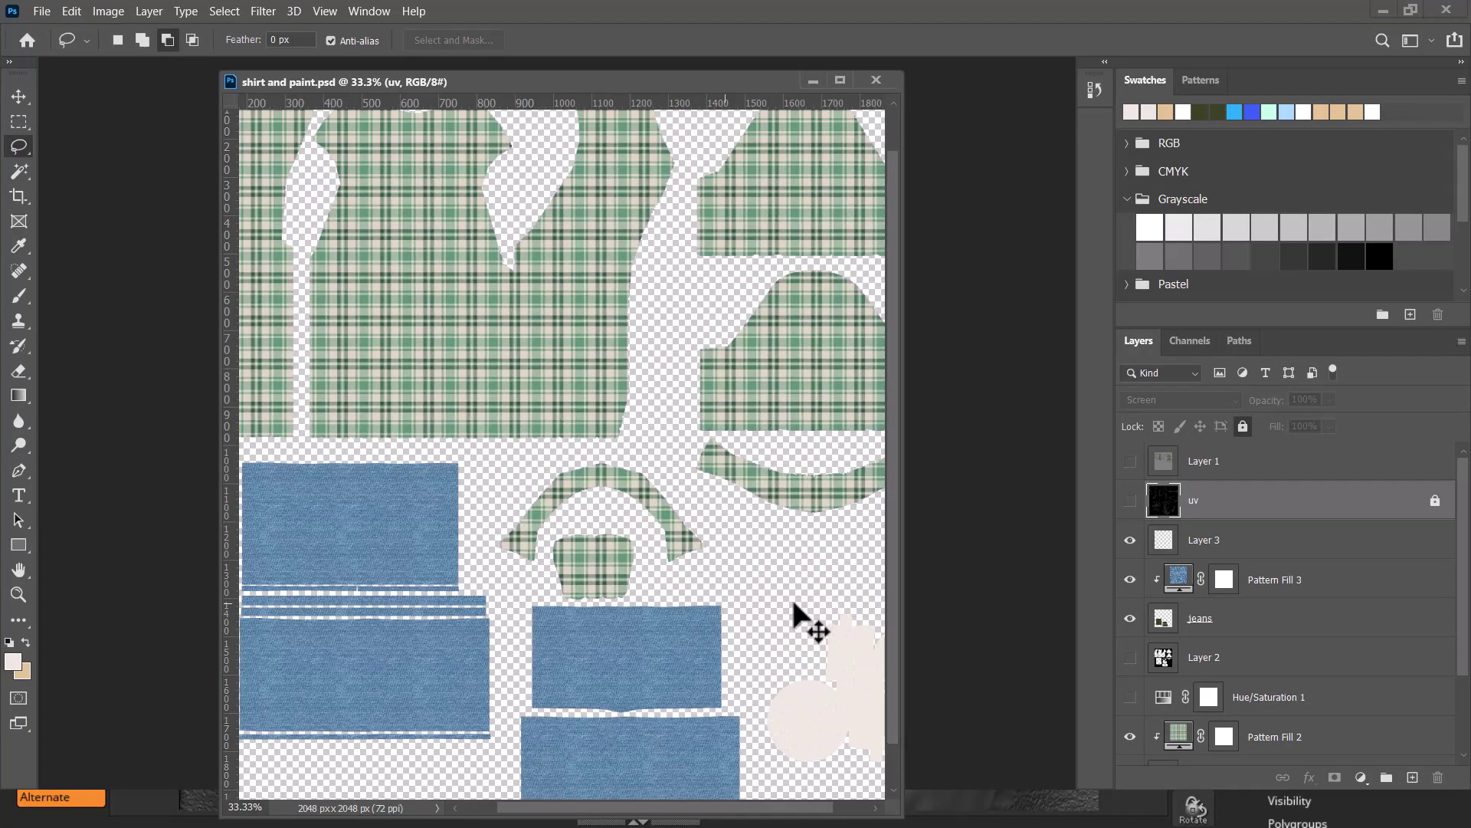
scroll(789, 598, "up", 1)
left_click_drag(789, 600, 544, 331)
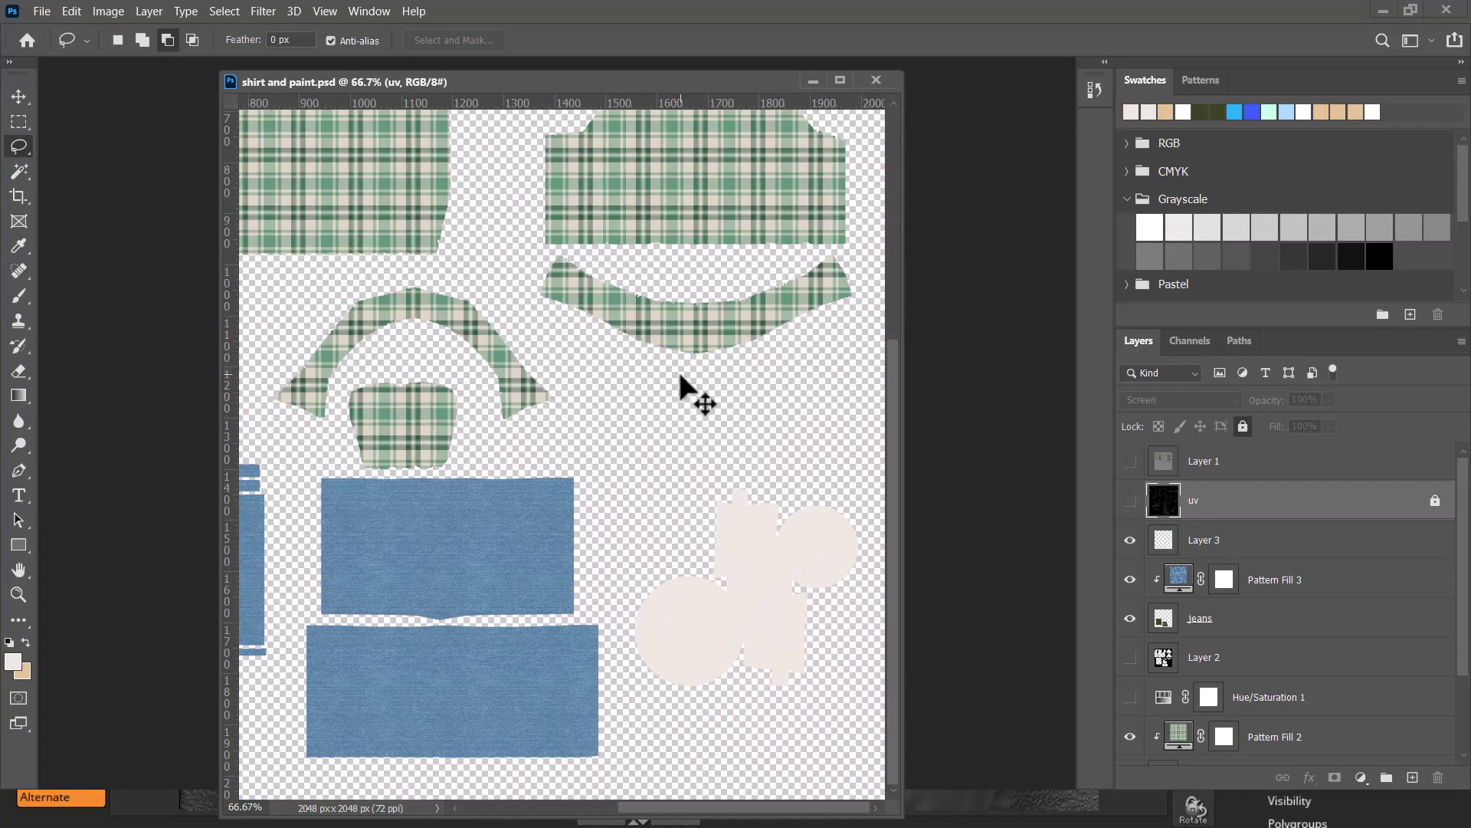
- On Layer 3 with the uv layer shown, ready a brush in darker greyish-beige
scroll(681, 376, "up", 1)
scroll(789, 569, "up", 1)
scroll(790, 568, "up", 1)
left_click_drag(456, 292, 619, 394)
left_click(1195, 538)
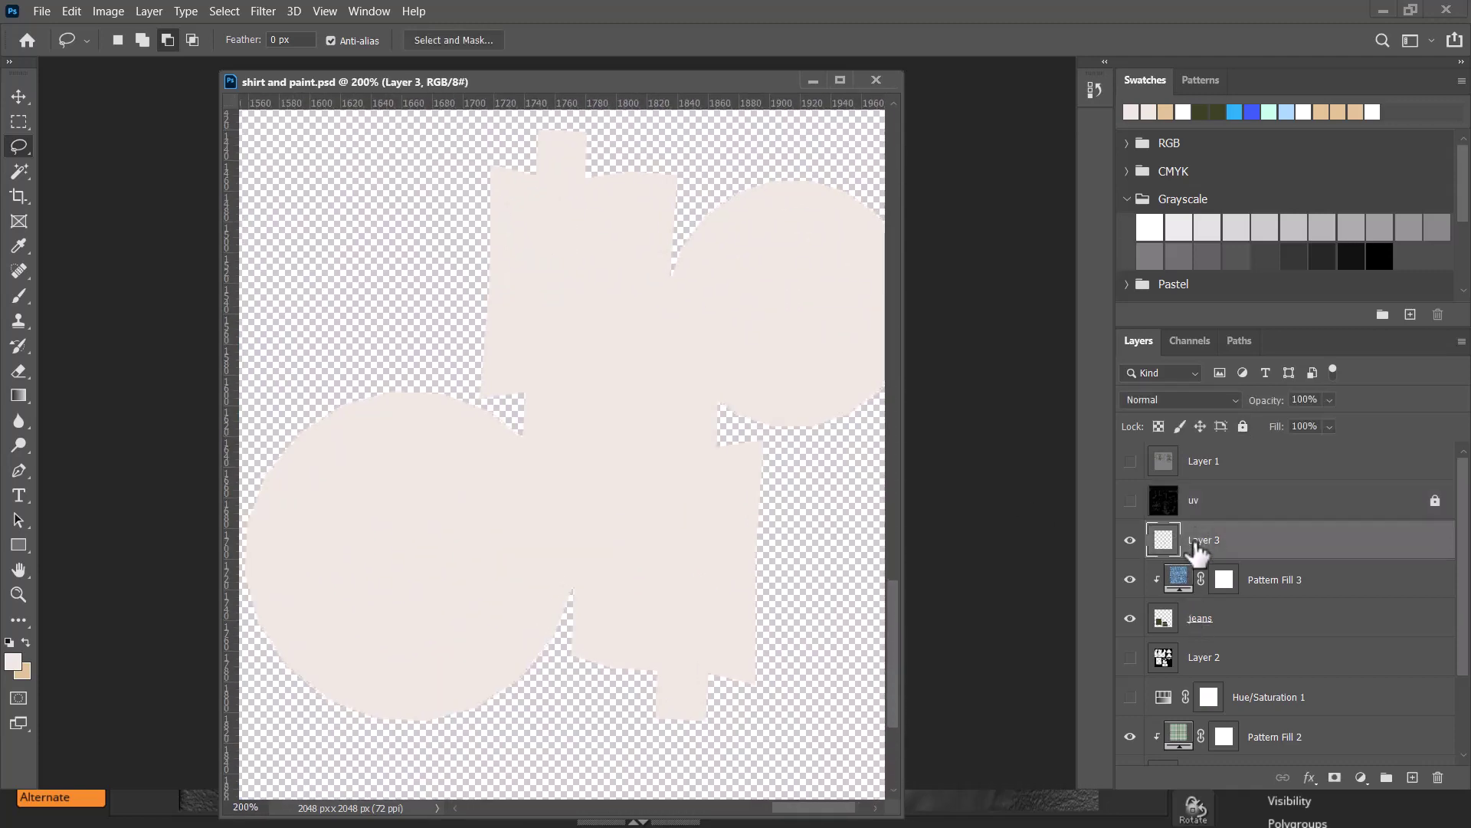
left_click(1129, 500)
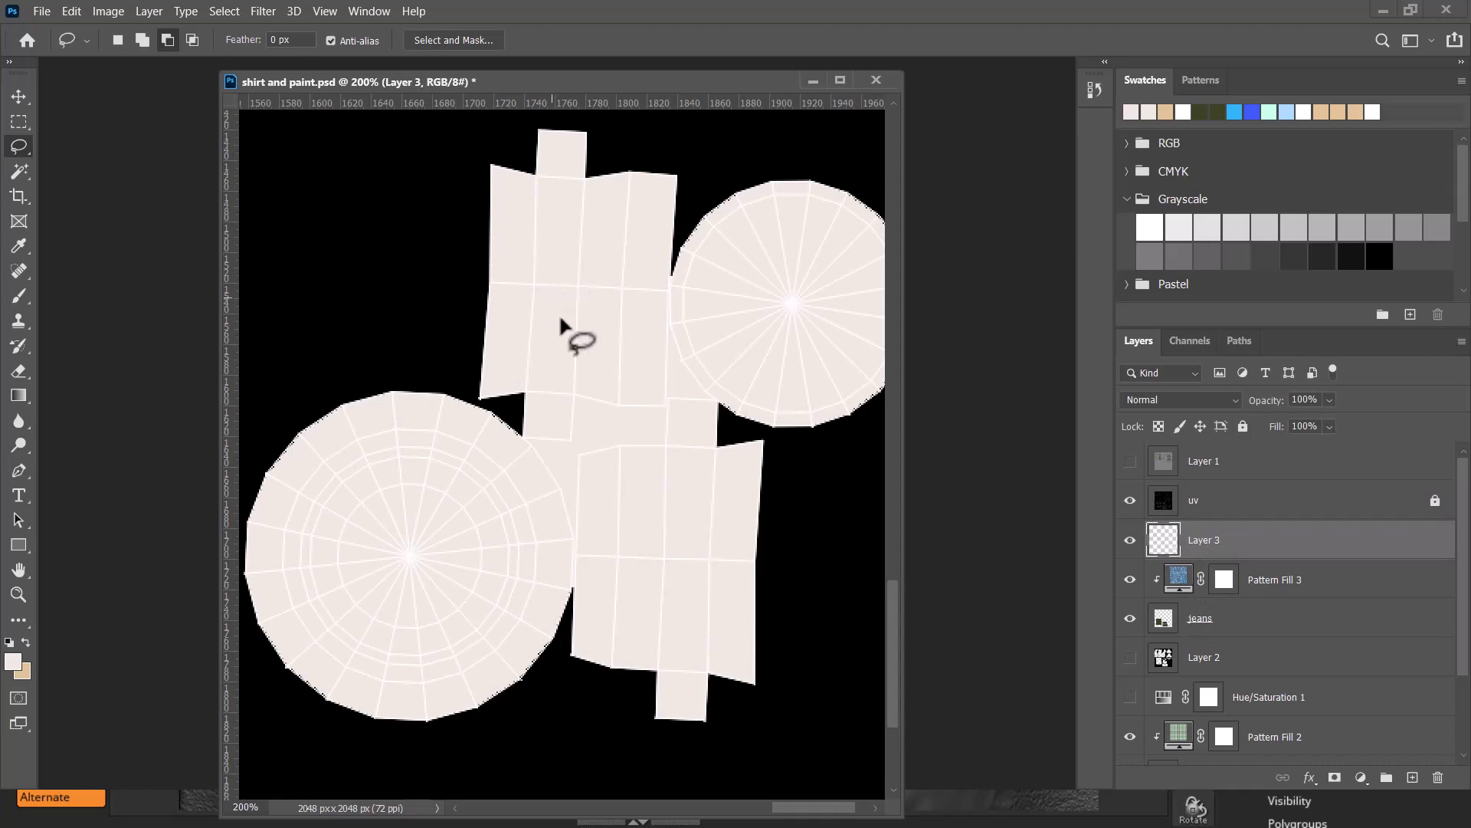
key("b")
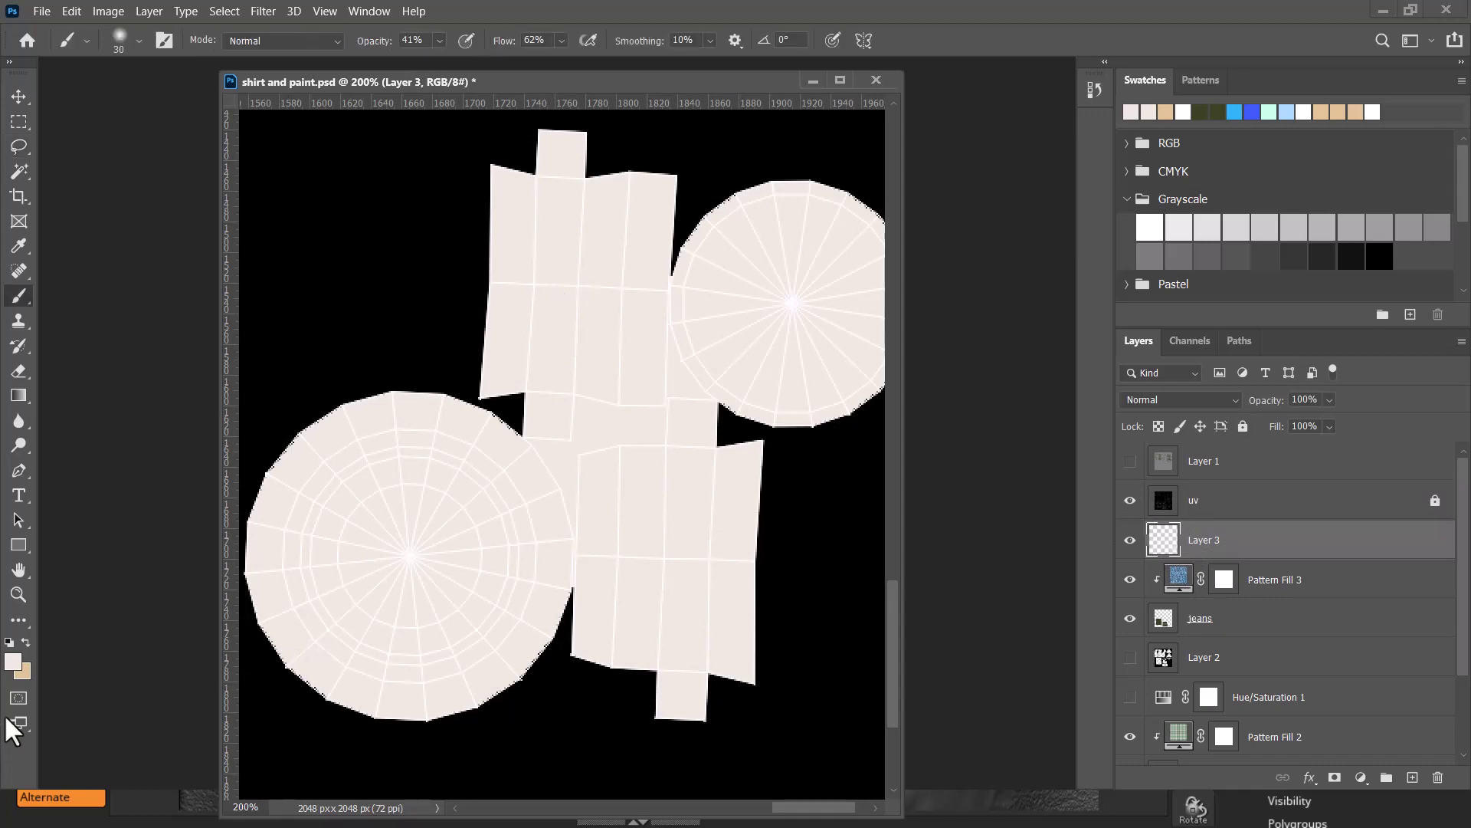
left_click(14, 664)
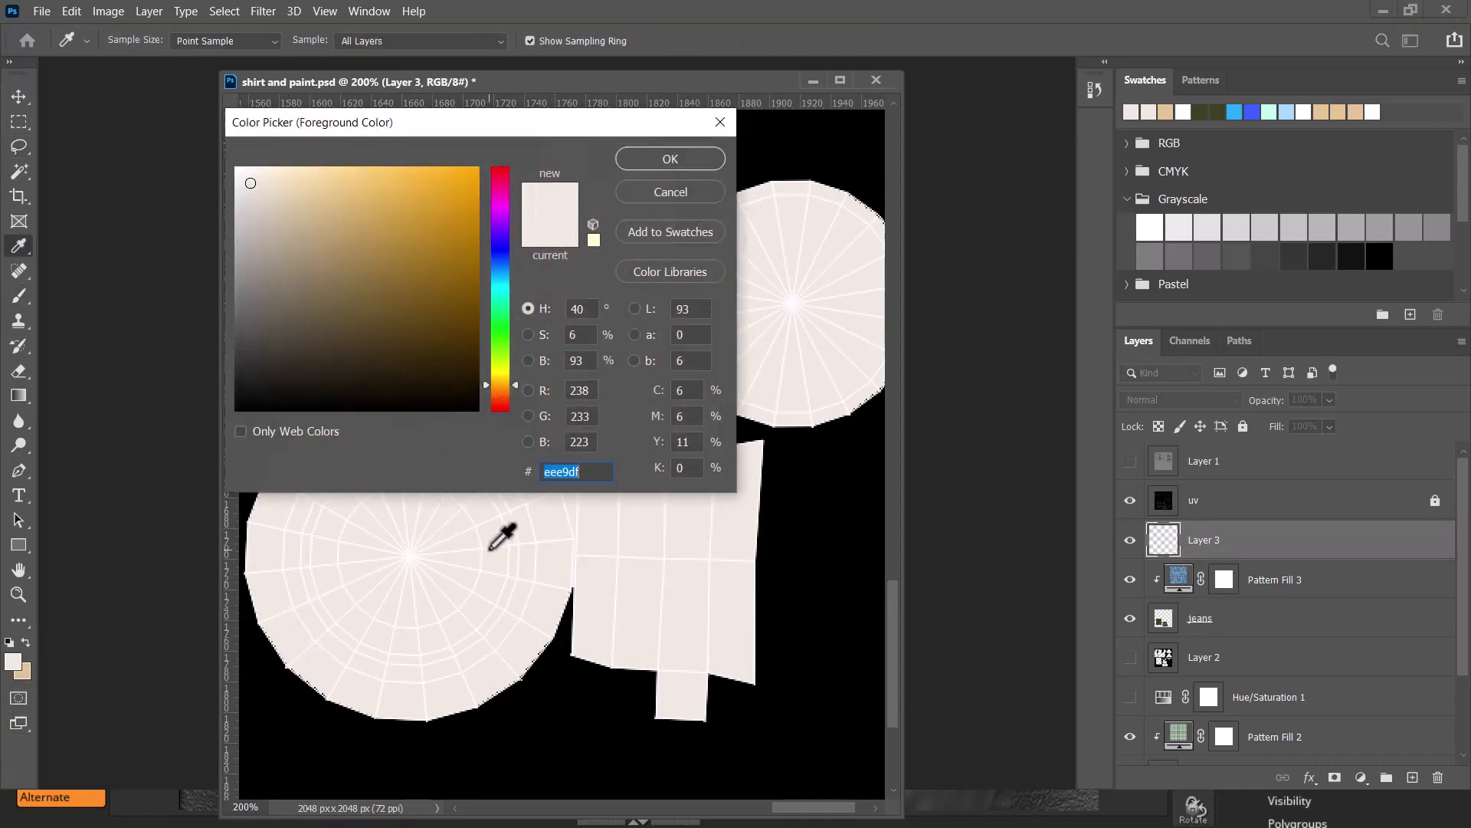
left_click_drag(251, 183, 295, 272)
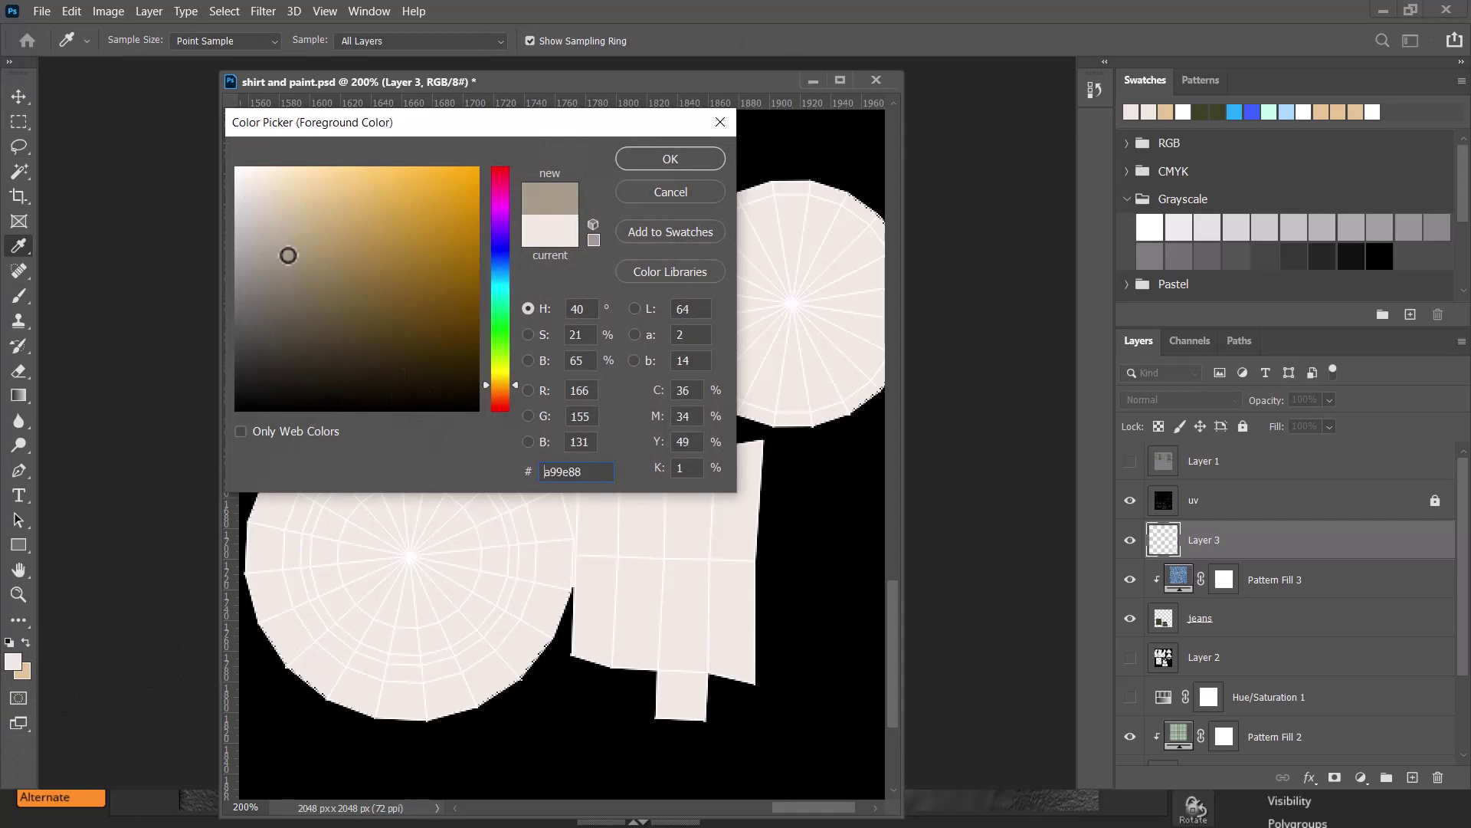
key("Return")
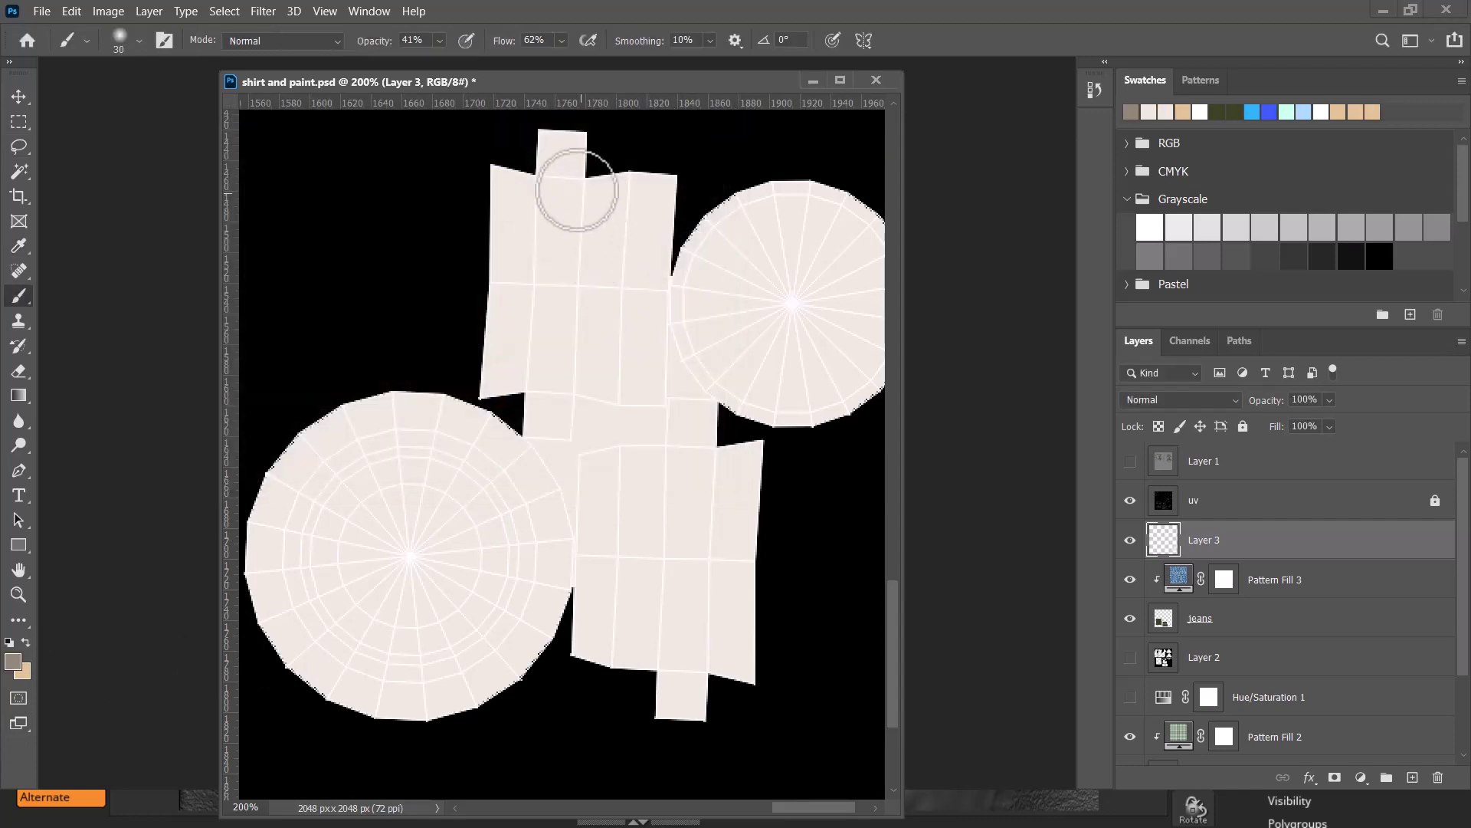
- Brush soft shading onto the upper and lower button pieces, enlarging the brush
mouse_move(560, 184)
left_mouse_down()
mouse_move(560, 330)
mouse_move(545, 355)
left_mouse_up()
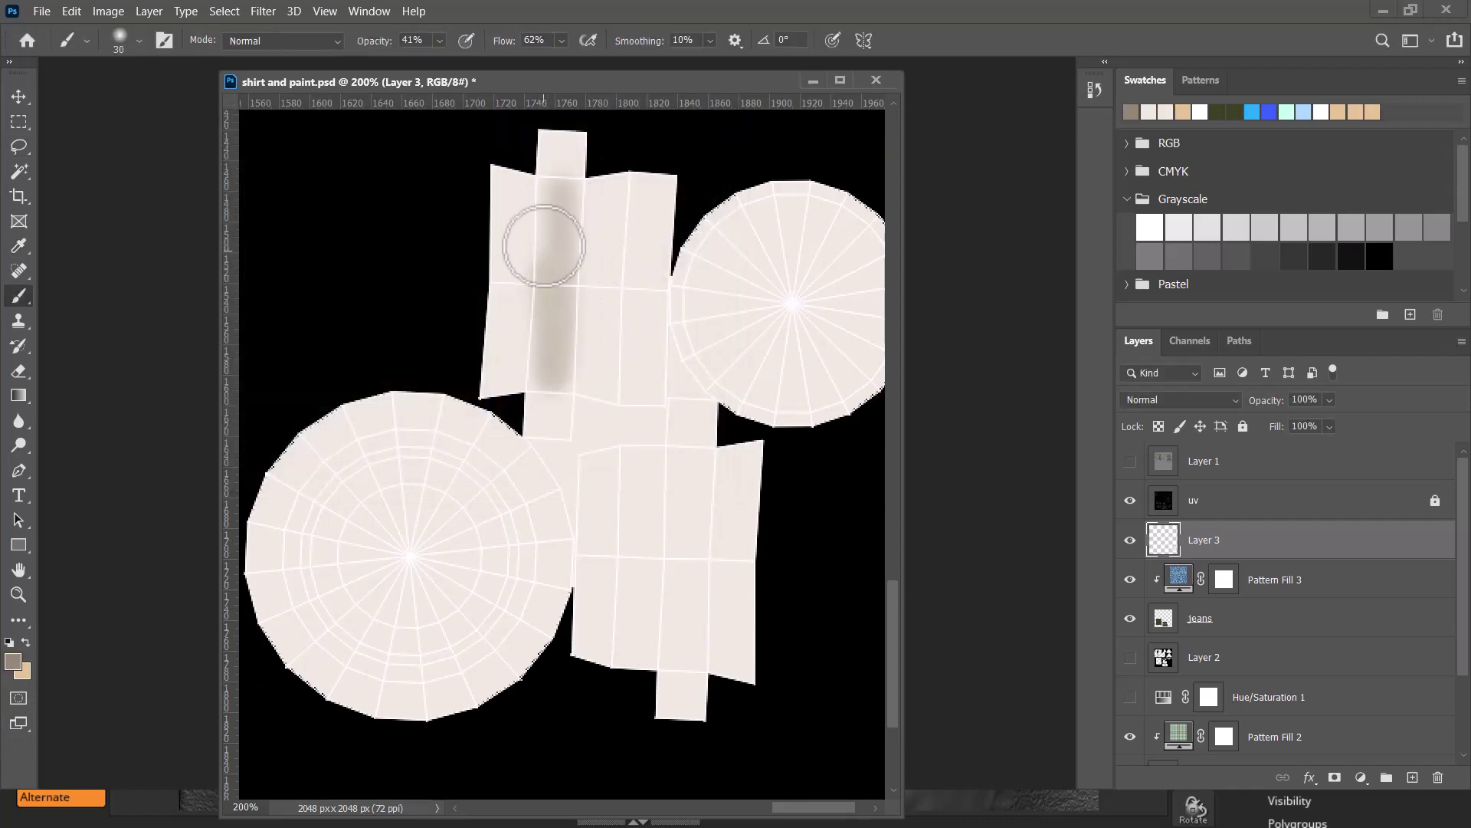
key("bracketright")
key("bracketright")
key("bracketright")
key("bracketright")
key("bracketright")
key("bracketright")
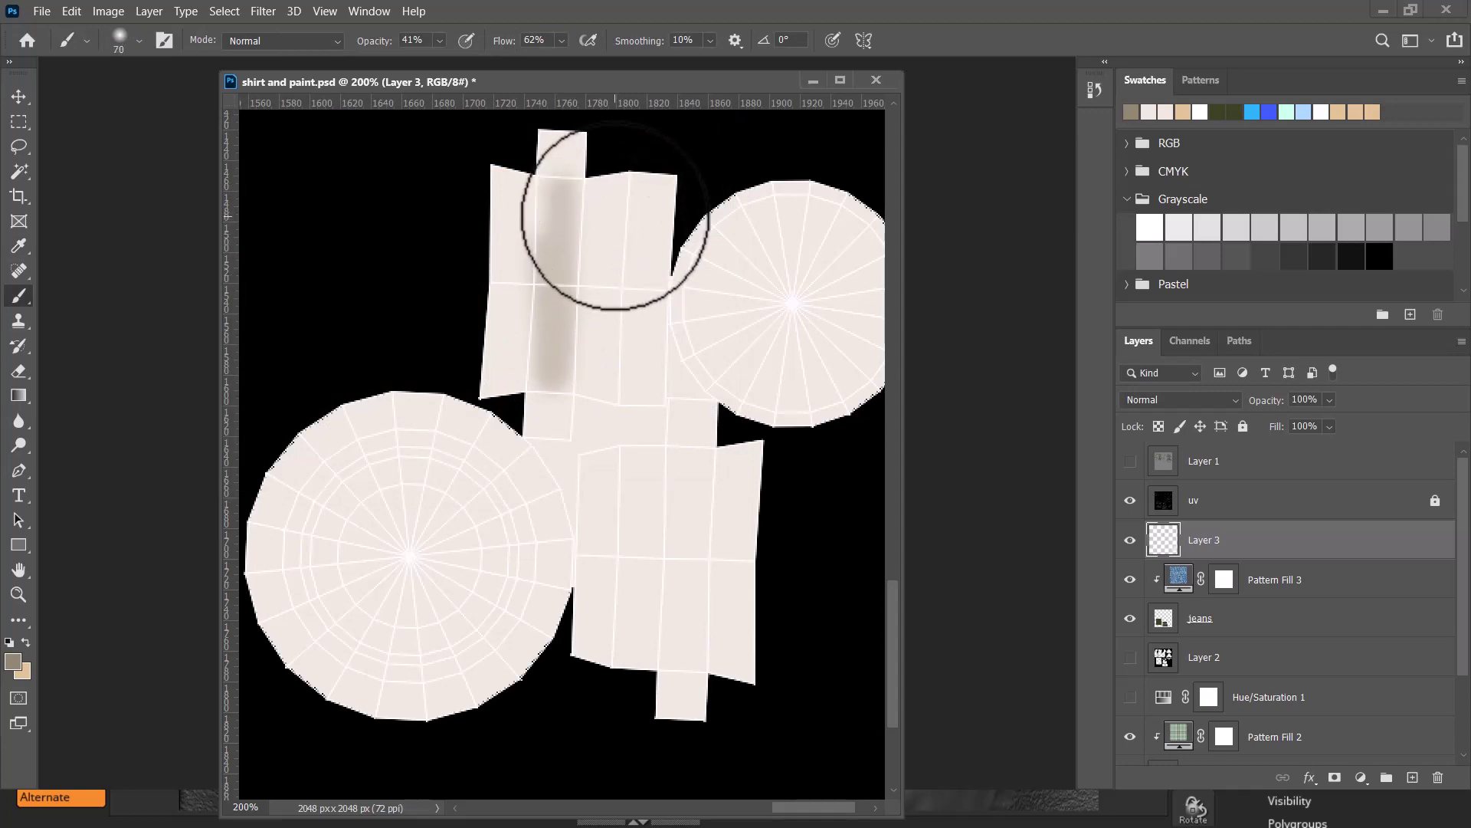
mouse_move(601, 197)
left_mouse_down()
mouse_move(575, 229)
mouse_move(583, 366)
mouse_move(575, 262)
left_mouse_up()
key("bracketright")
key("bracketright")
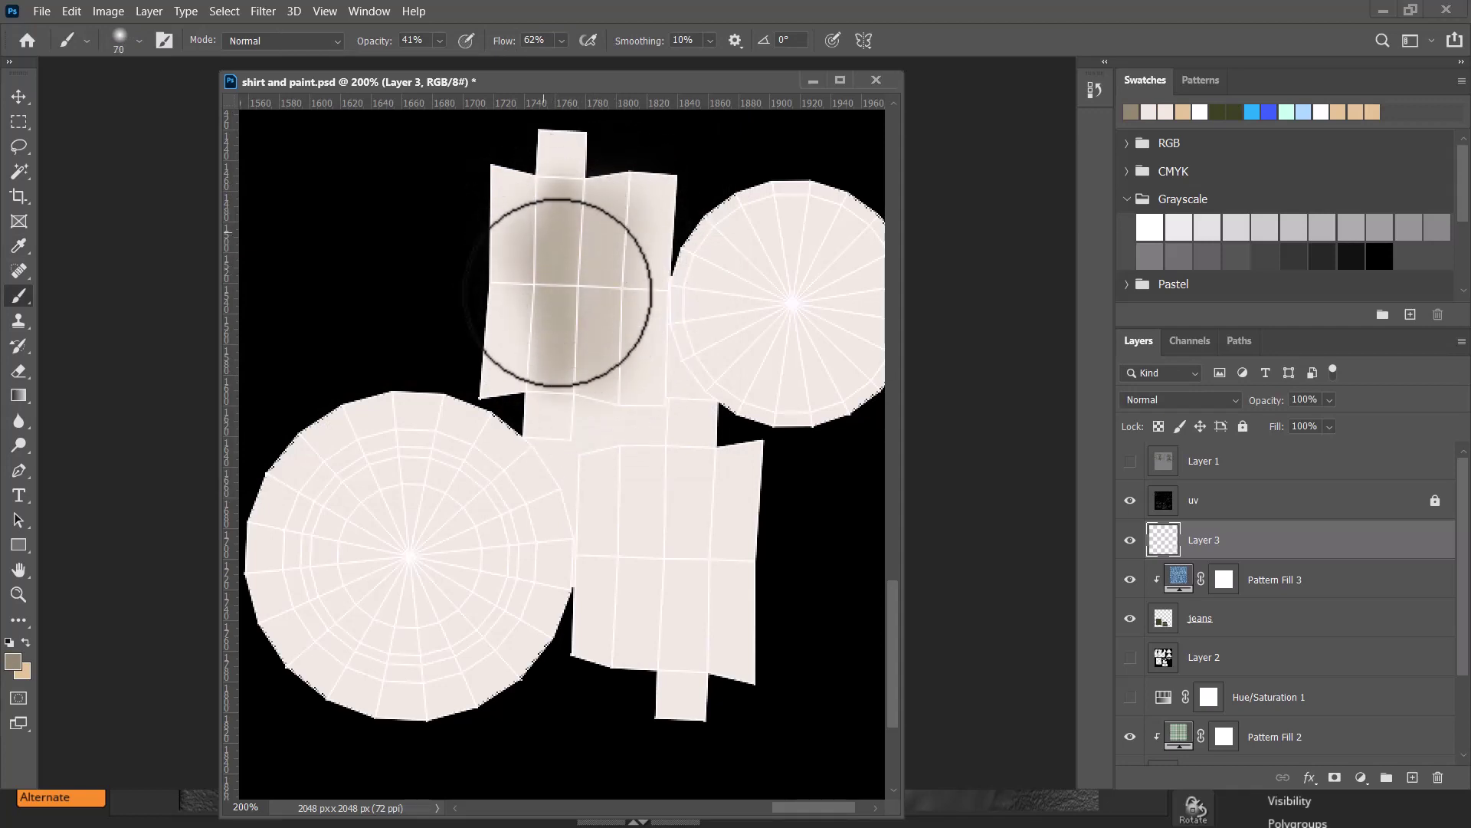
mouse_move(656, 470)
left_mouse_down()
mouse_move(631, 677)
mouse_move(690, 545)
mouse_move(672, 530)
mouse_move(673, 486)
mouse_move(681, 614)
mouse_move(648, 558)
left_mouse_up()
- Hide the uv layer and overwrite shirt and paint.jpg as a JPEG
left_click(1130, 500)
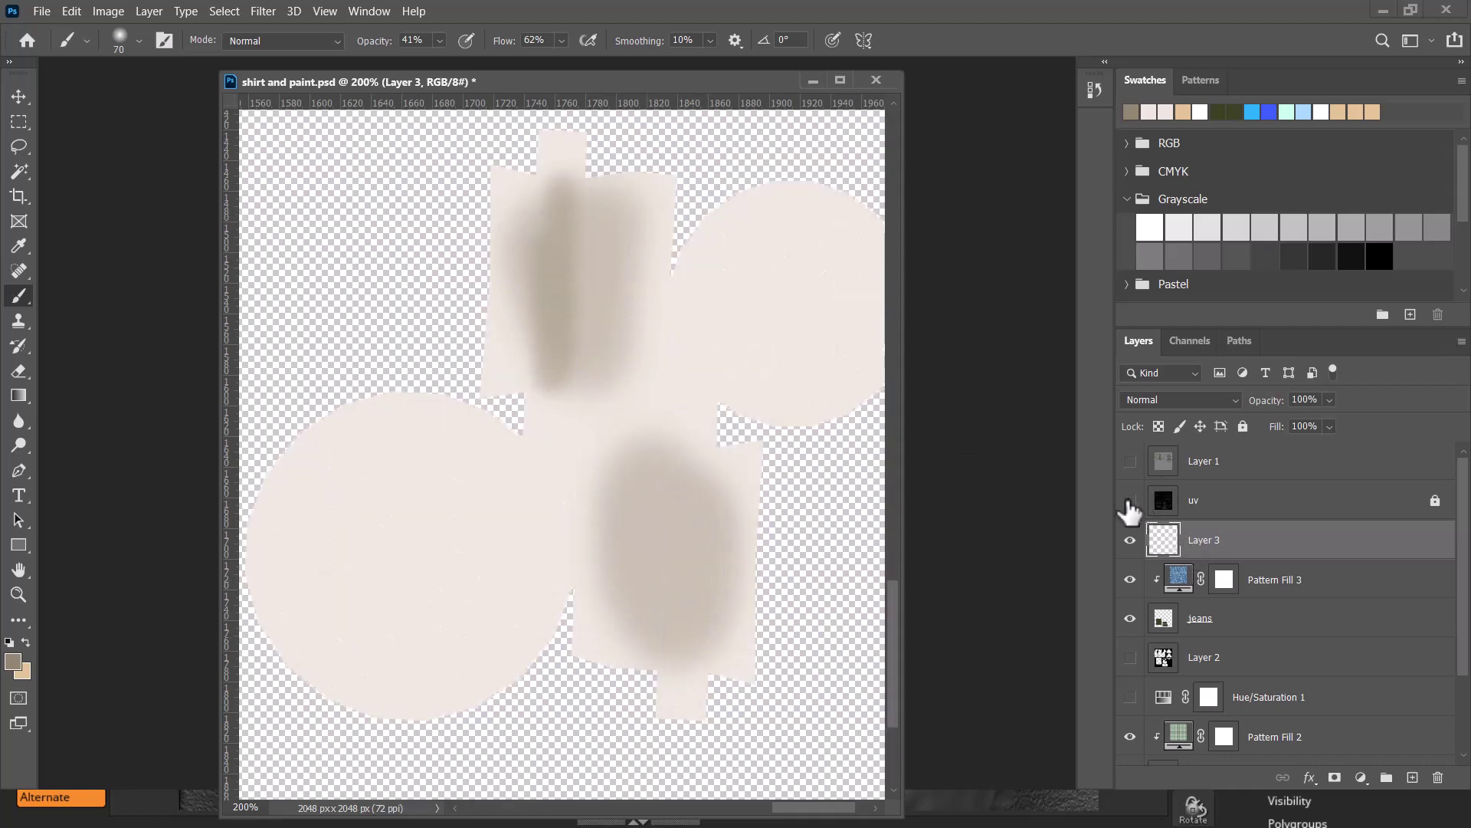
key("ctrl+shift+s")
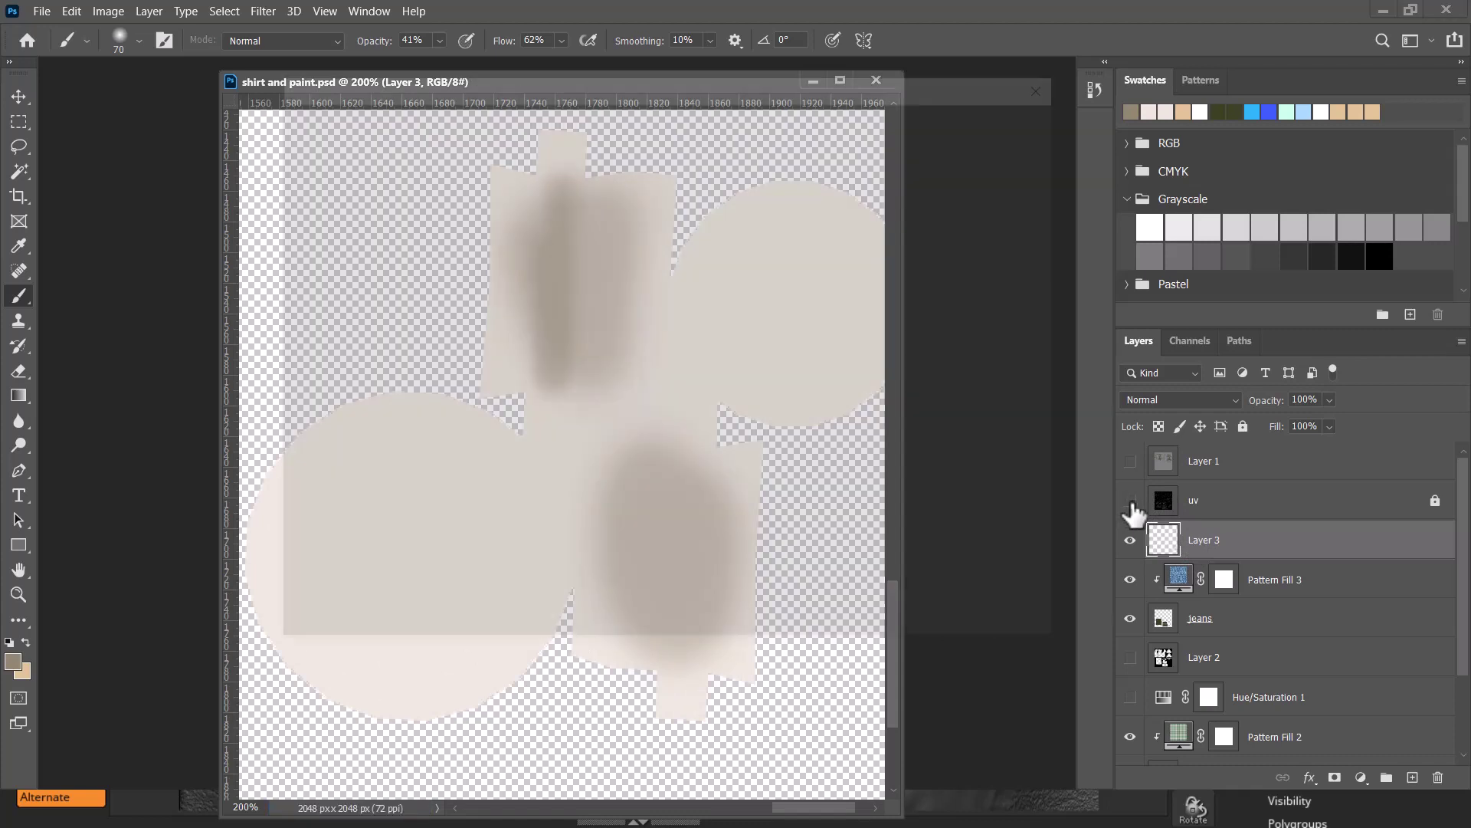
left_click(847, 548)
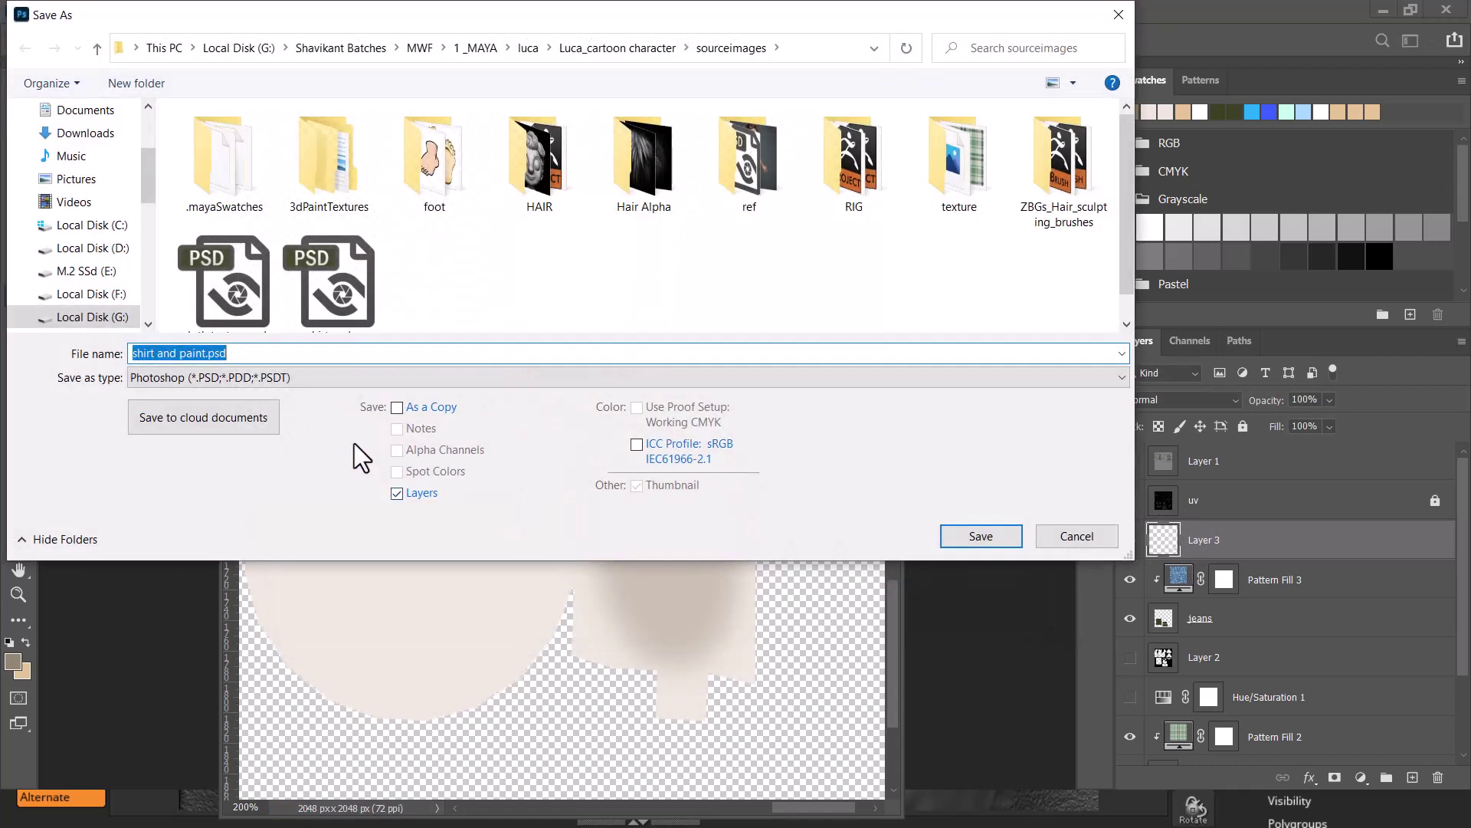
left_click(357, 381)
key("j")
key("Return")
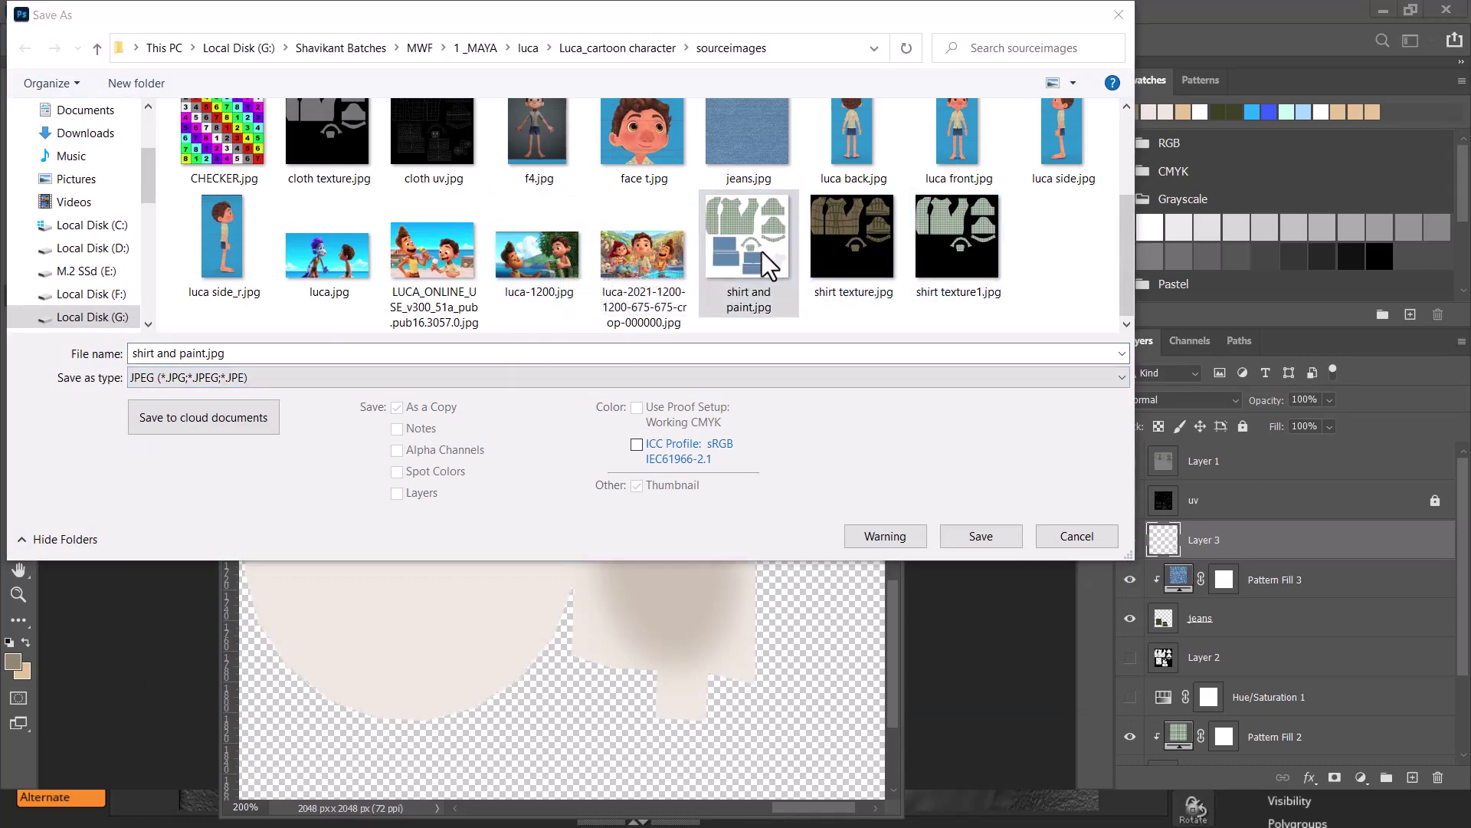
double_click(761, 251)
left_click(771, 408)
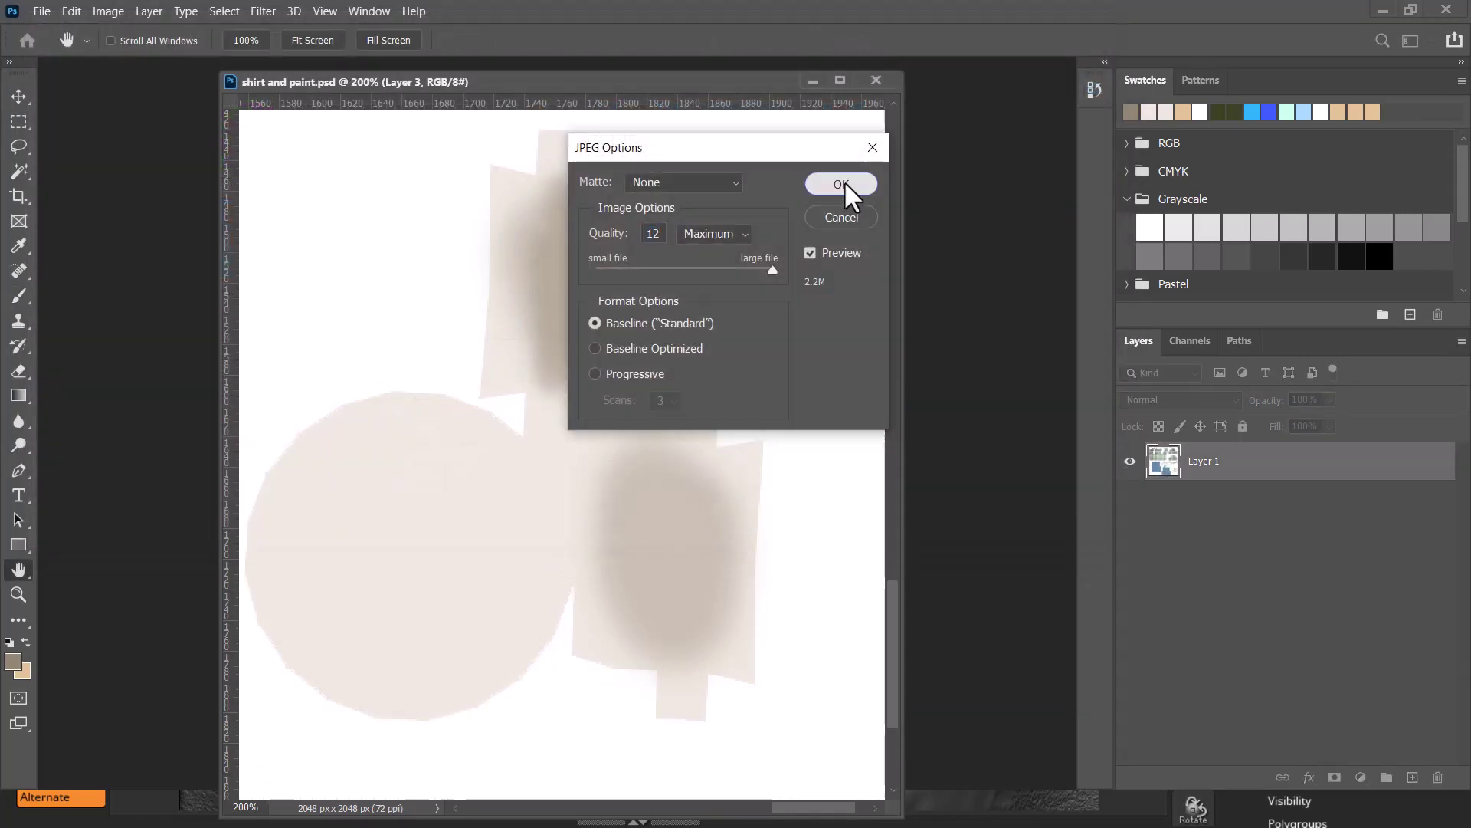
left_click(845, 181)
key("alt+Tab")
- Reload the shirt and paint texture on the shirt_paint material's file11 node
left_click(620, 263)
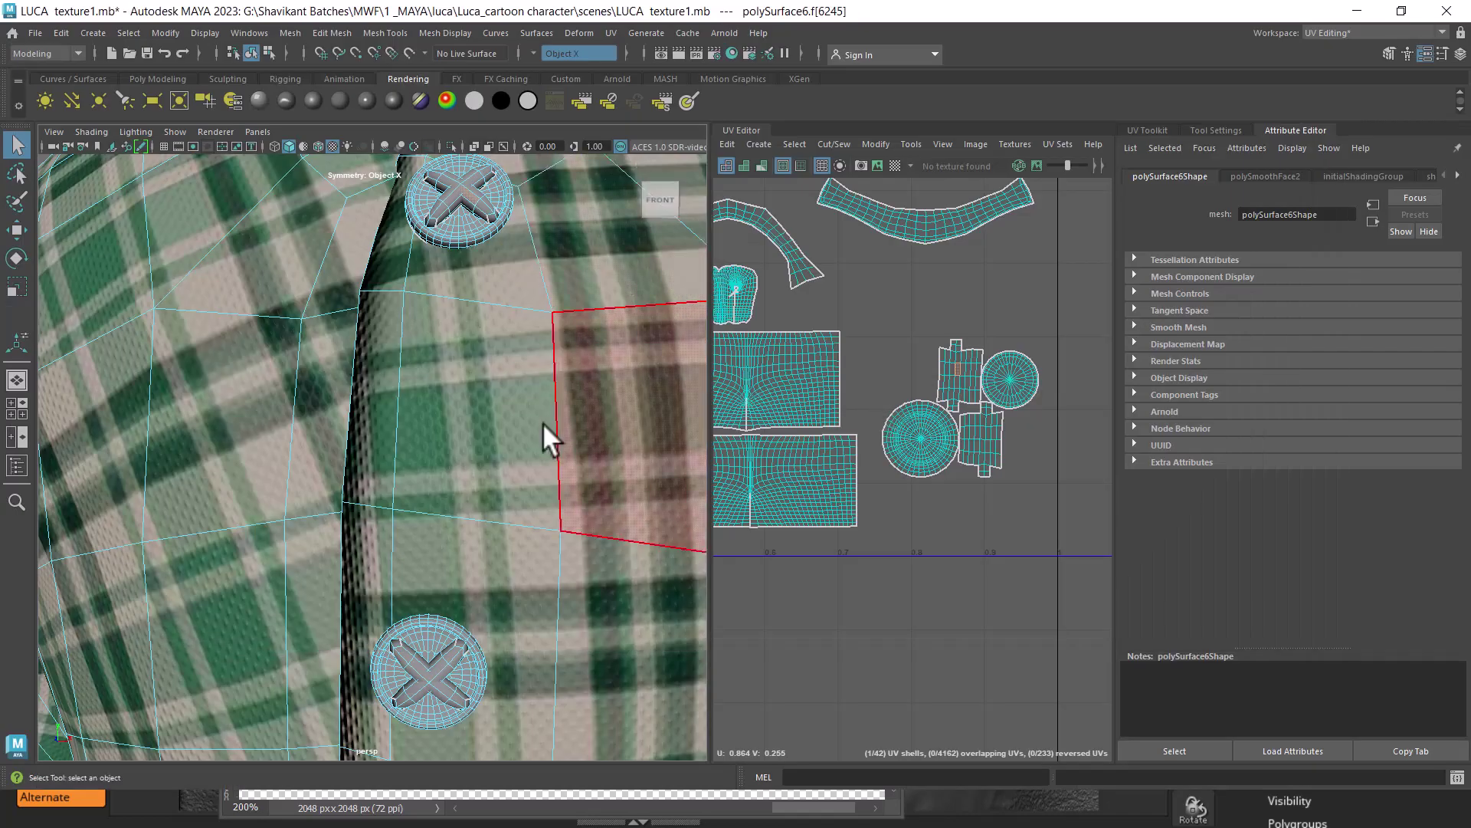
right_click(337, 329)
right_click(479, 327)
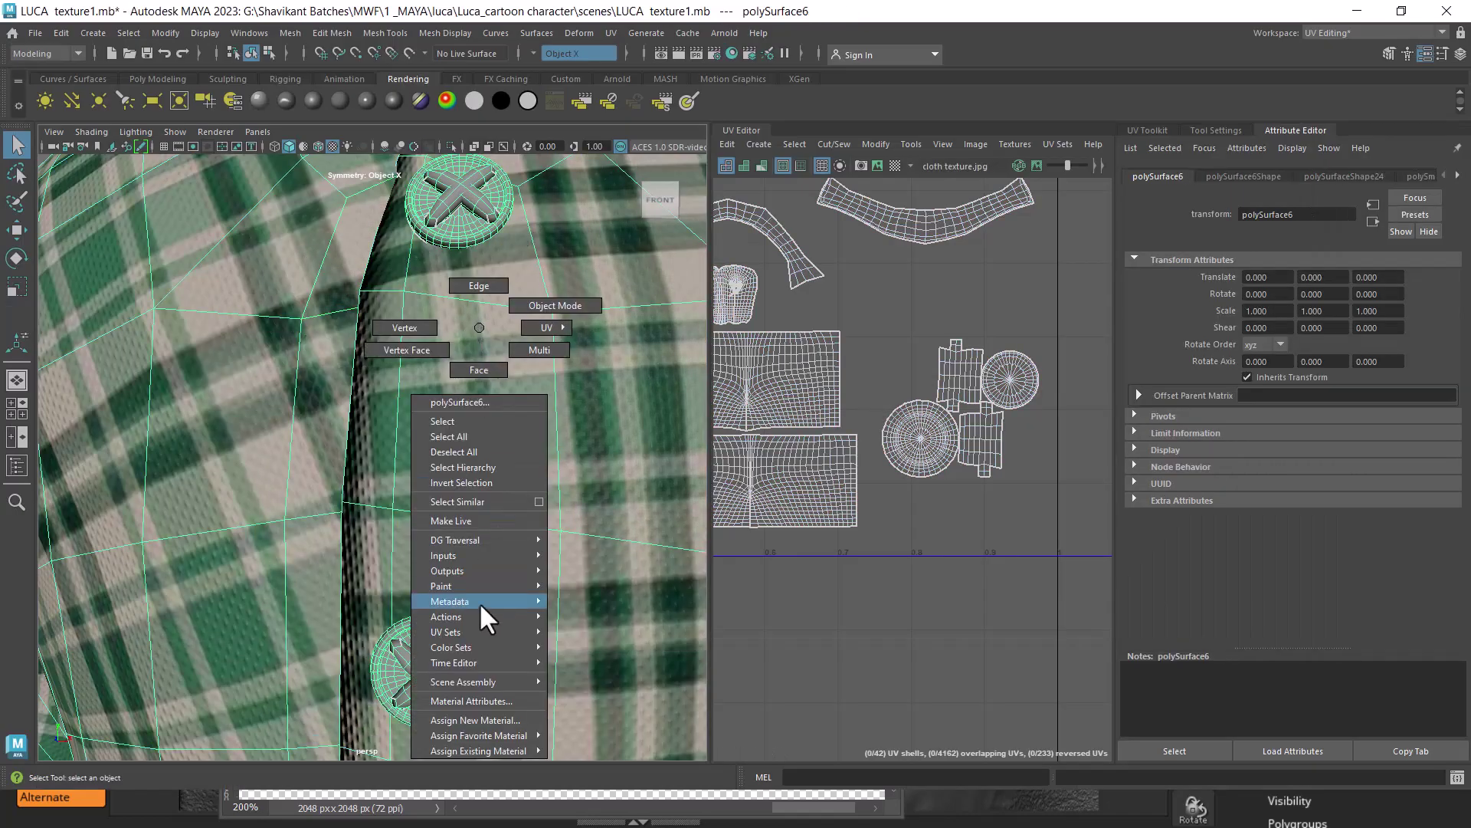
left_click(484, 699)
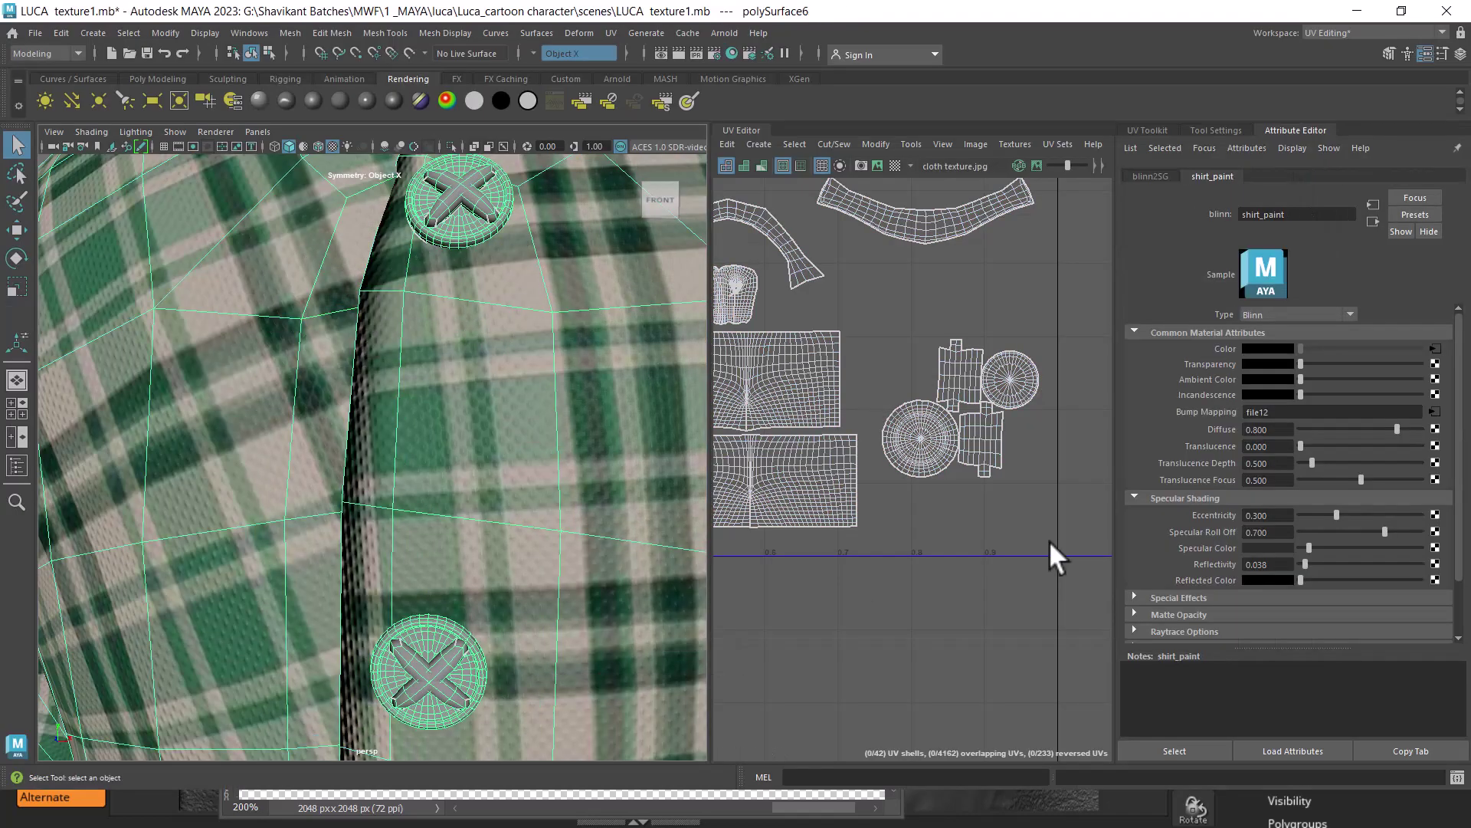
left_click(1435, 349)
left_click(1275, 409)
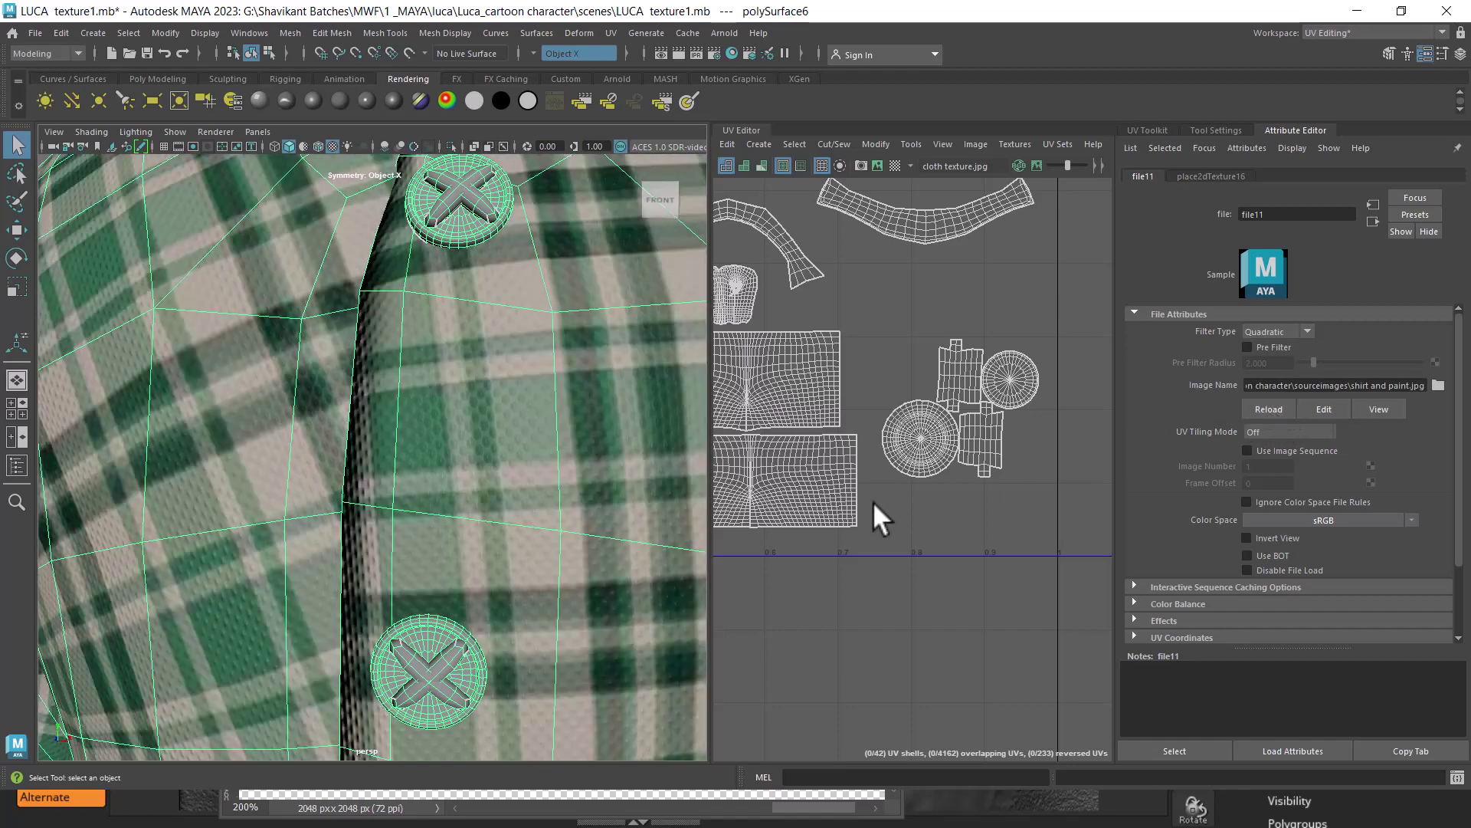
- Show the texture image behind the shirt's UVs and select a button face
scroll(624, 521, "down", 5)
left_click(127, 238)
scroll(314, 488, "up", 5)
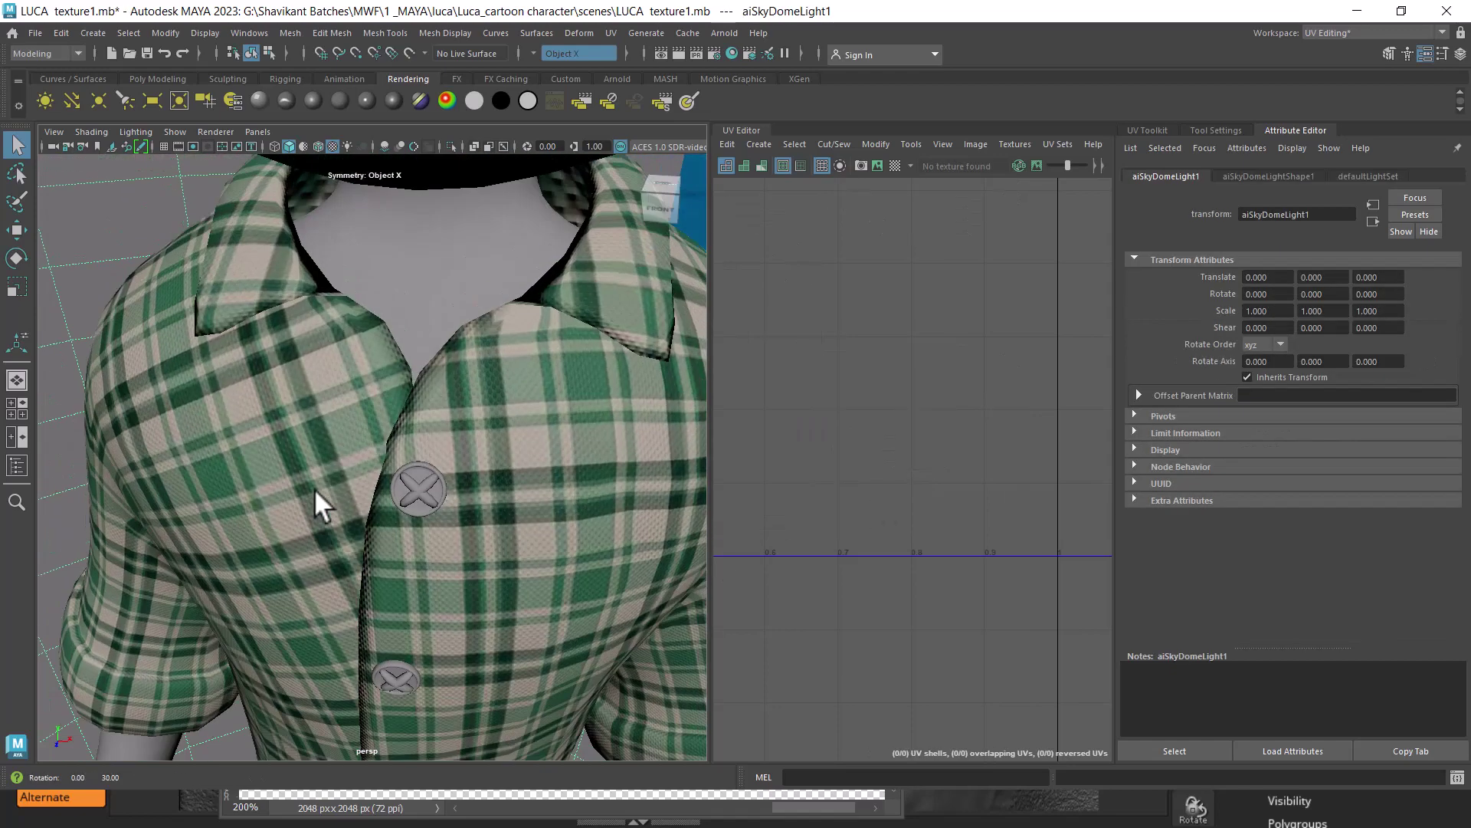
scroll(314, 487, "up", 2)
left_click(453, 517)
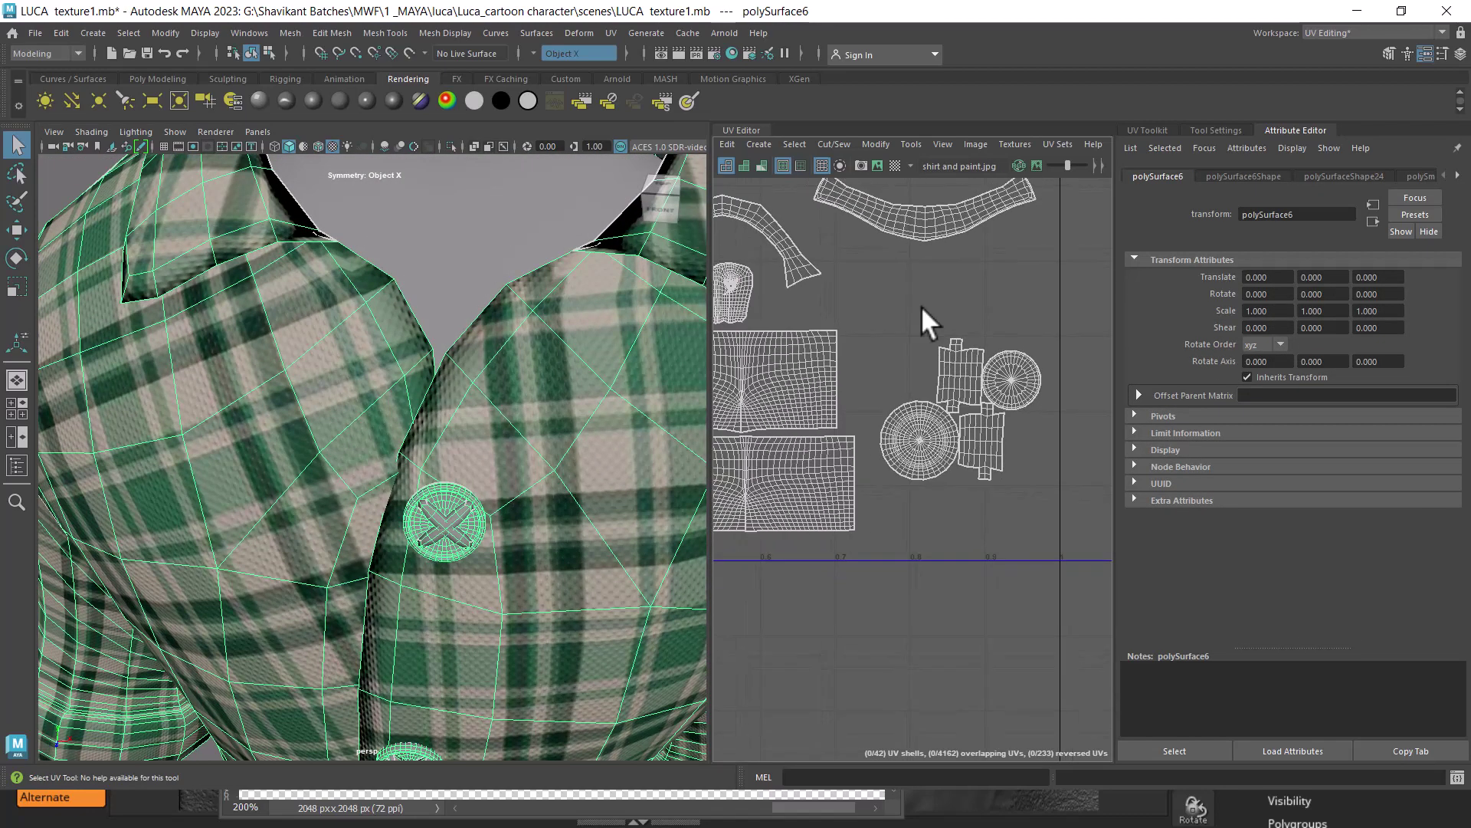
left_click(877, 166)
scroll(920, 344, "up", 2)
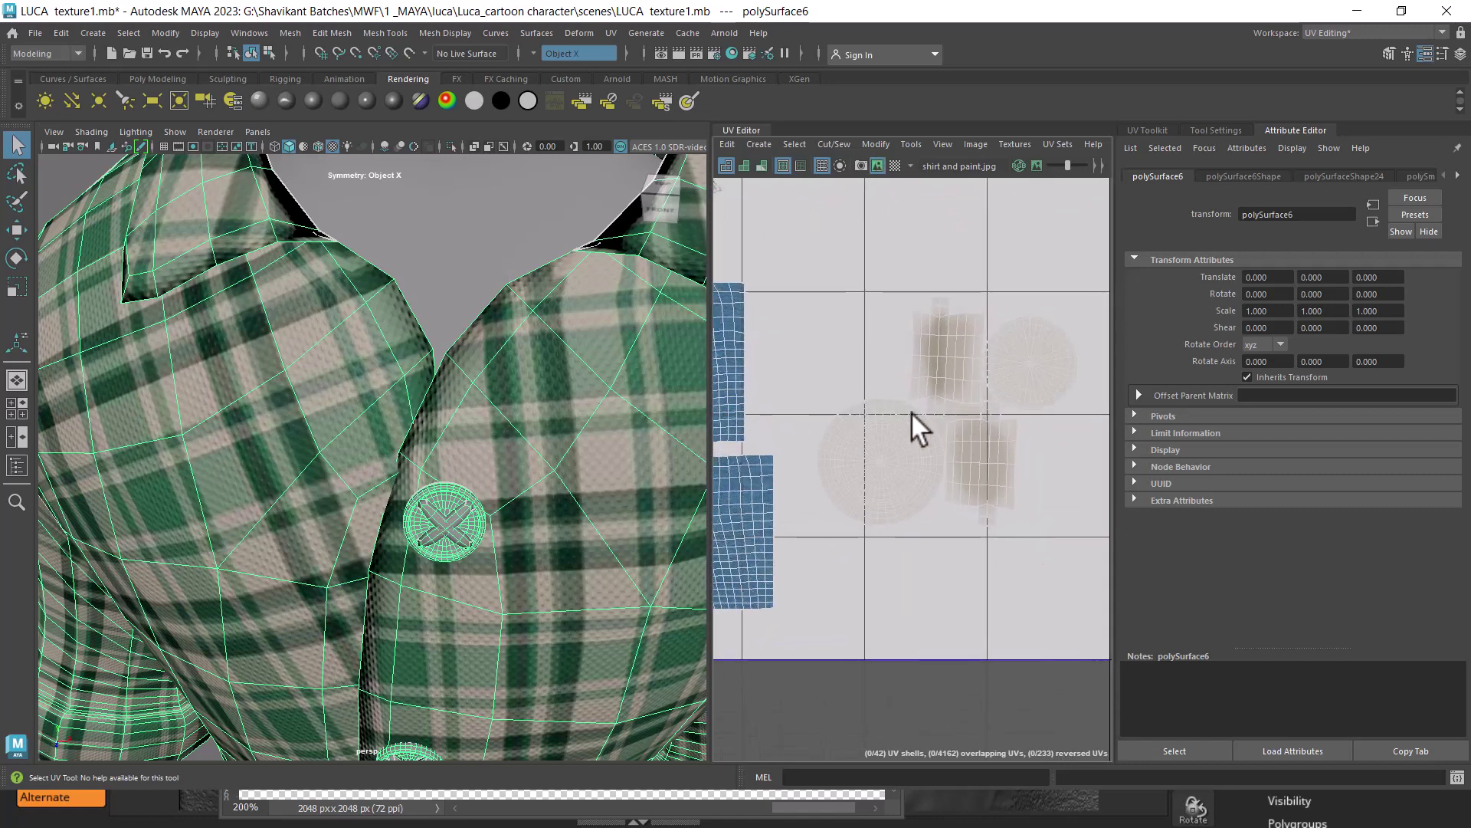
left_click_drag(536, 429, 441, 452)
scroll(437, 452, "up", 2)
scroll(443, 471, "up", 2)
scroll(457, 445, "up", 2)
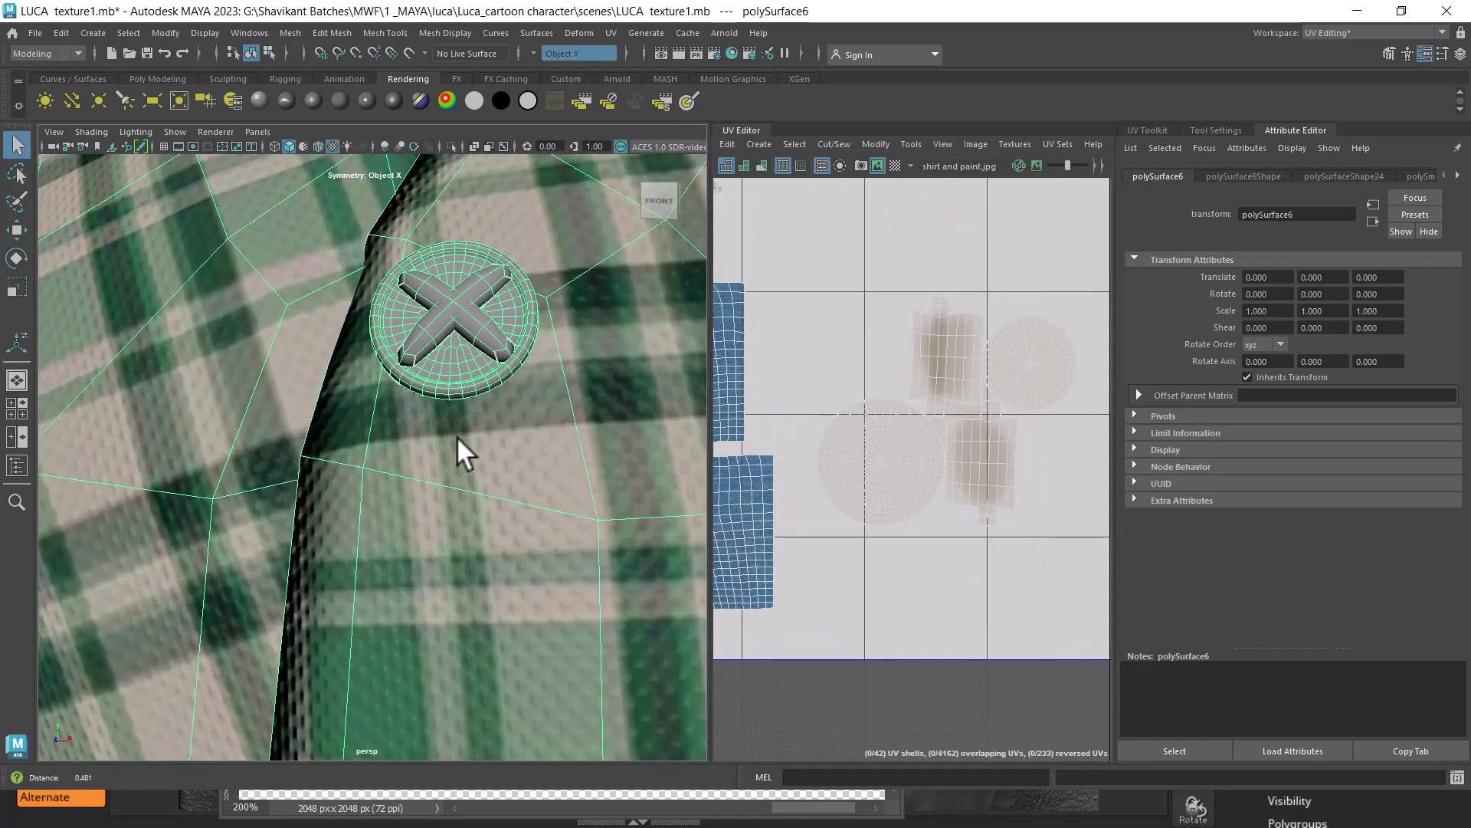
scroll(452, 367, "up", 2)
right_click(448, 298)
left_click(448, 342)
left_click(443, 315)
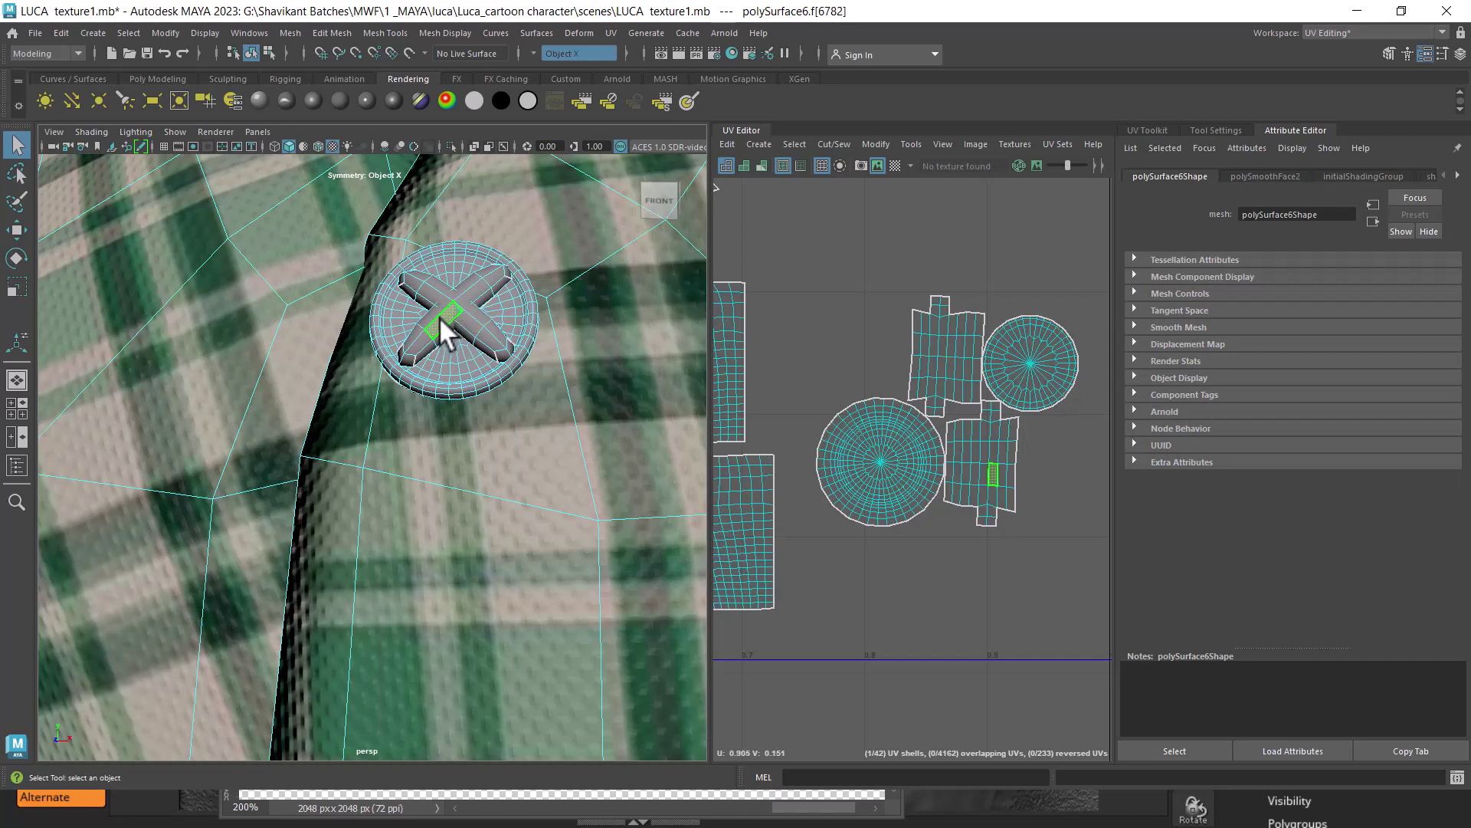
- Select an edge of the button's UV shell, then toggle Layer 3 in Photoshop
scroll(469, 337, "up", 2)
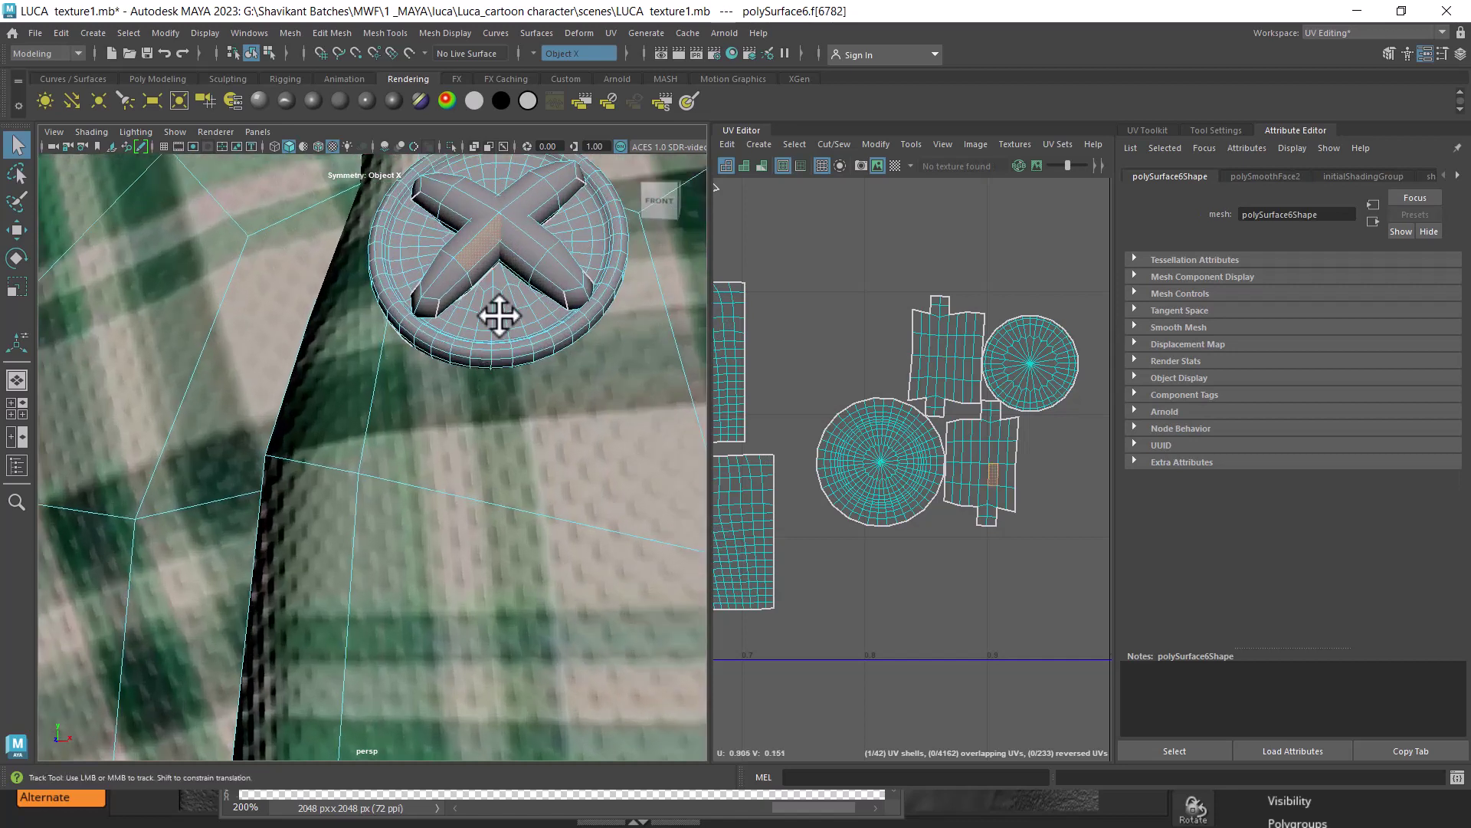
left_click_drag(499, 315, 472, 365)
scroll(467, 387, "up", 2)
scroll(881, 422, "up", 2)
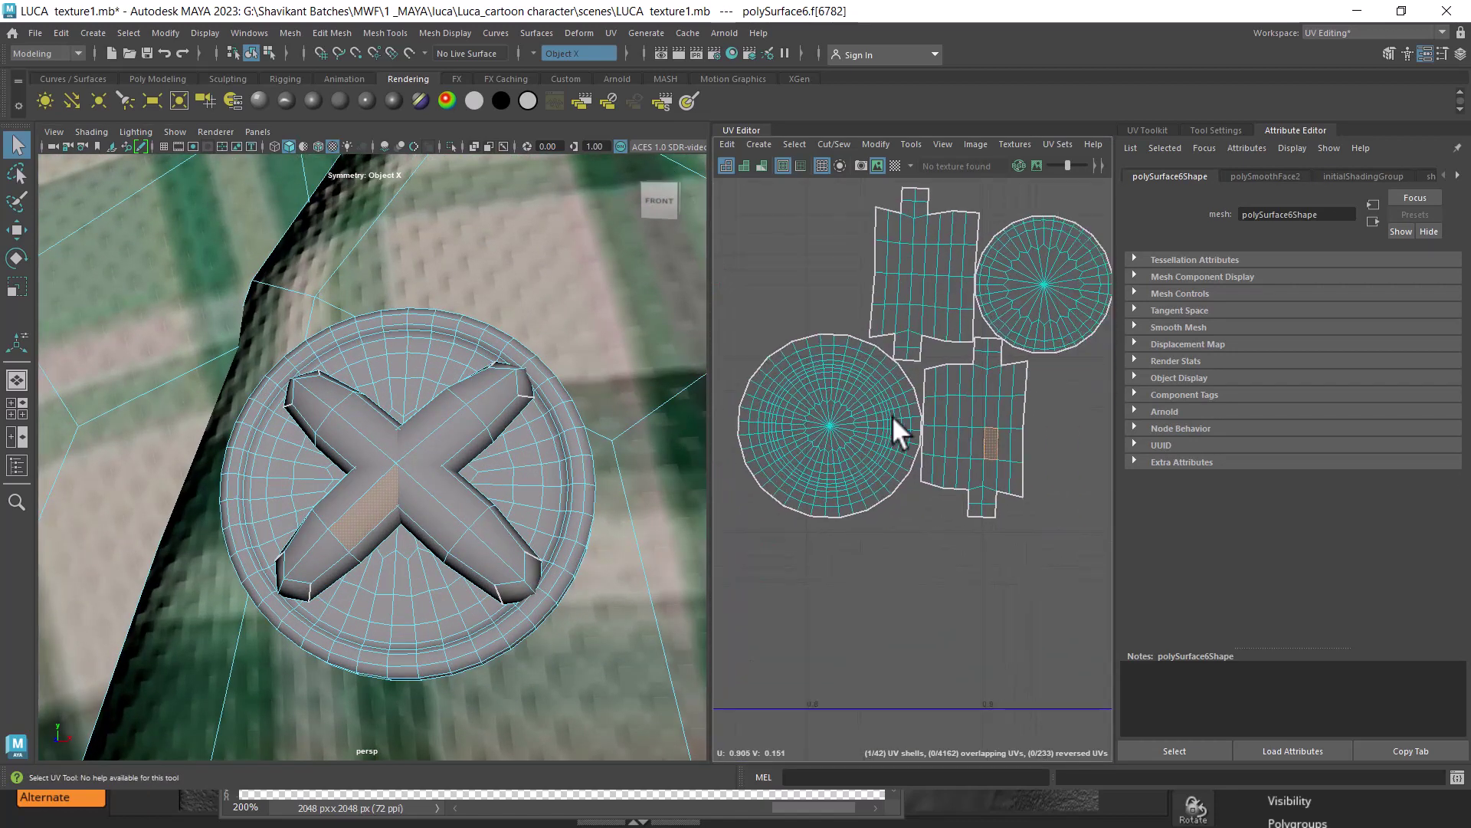
scroll(892, 415, "up", 2)
scroll(945, 450, "up", 2)
right_click(1014, 416)
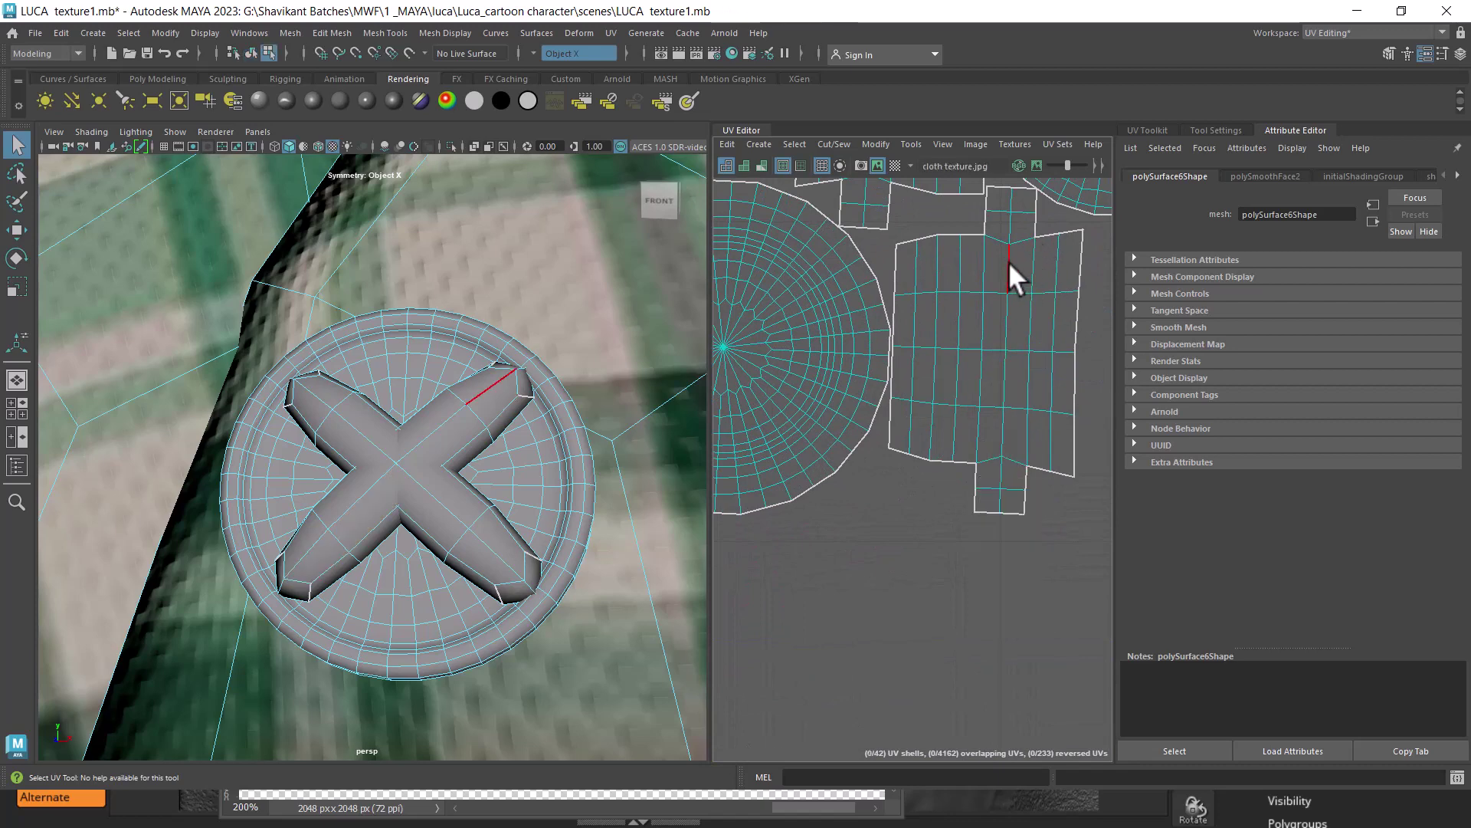
left_click(1009, 262)
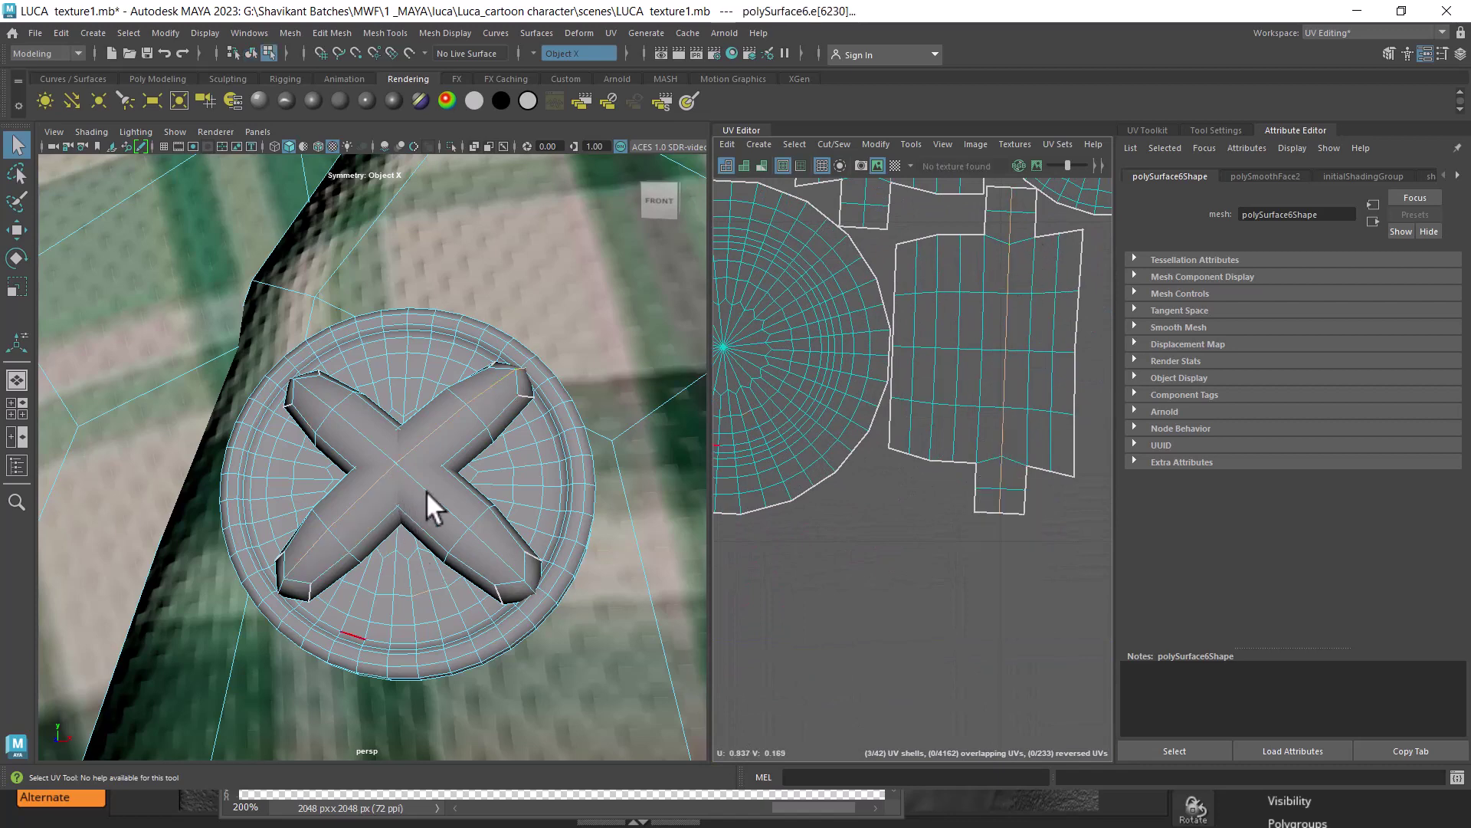
key("alt+Tab")
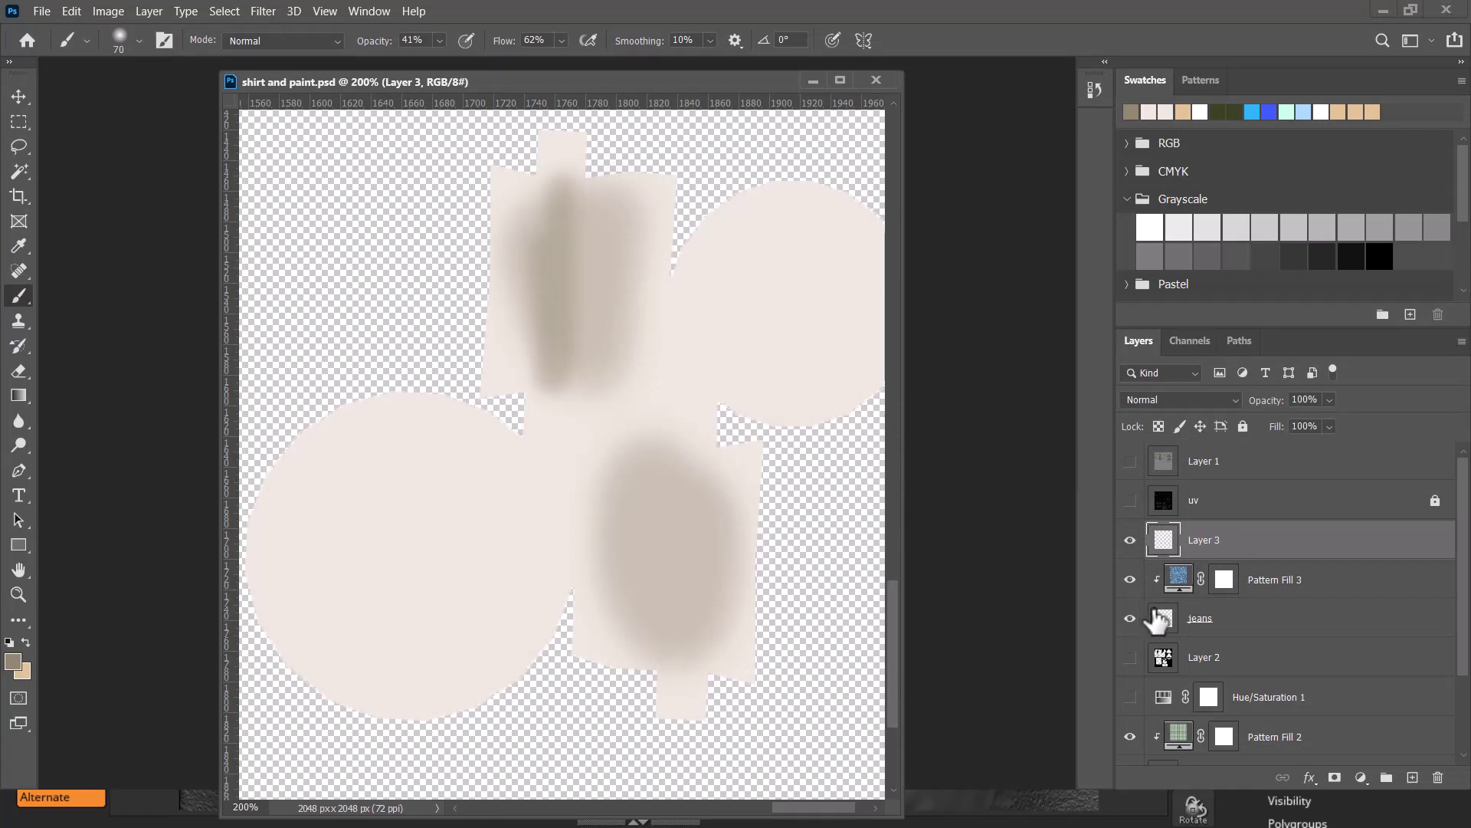
left_click(1131, 541)
key("alt+Tab")
- Return polySurface6 to object mode and assign it the existing shirt_paint material
left_click(886, 419)
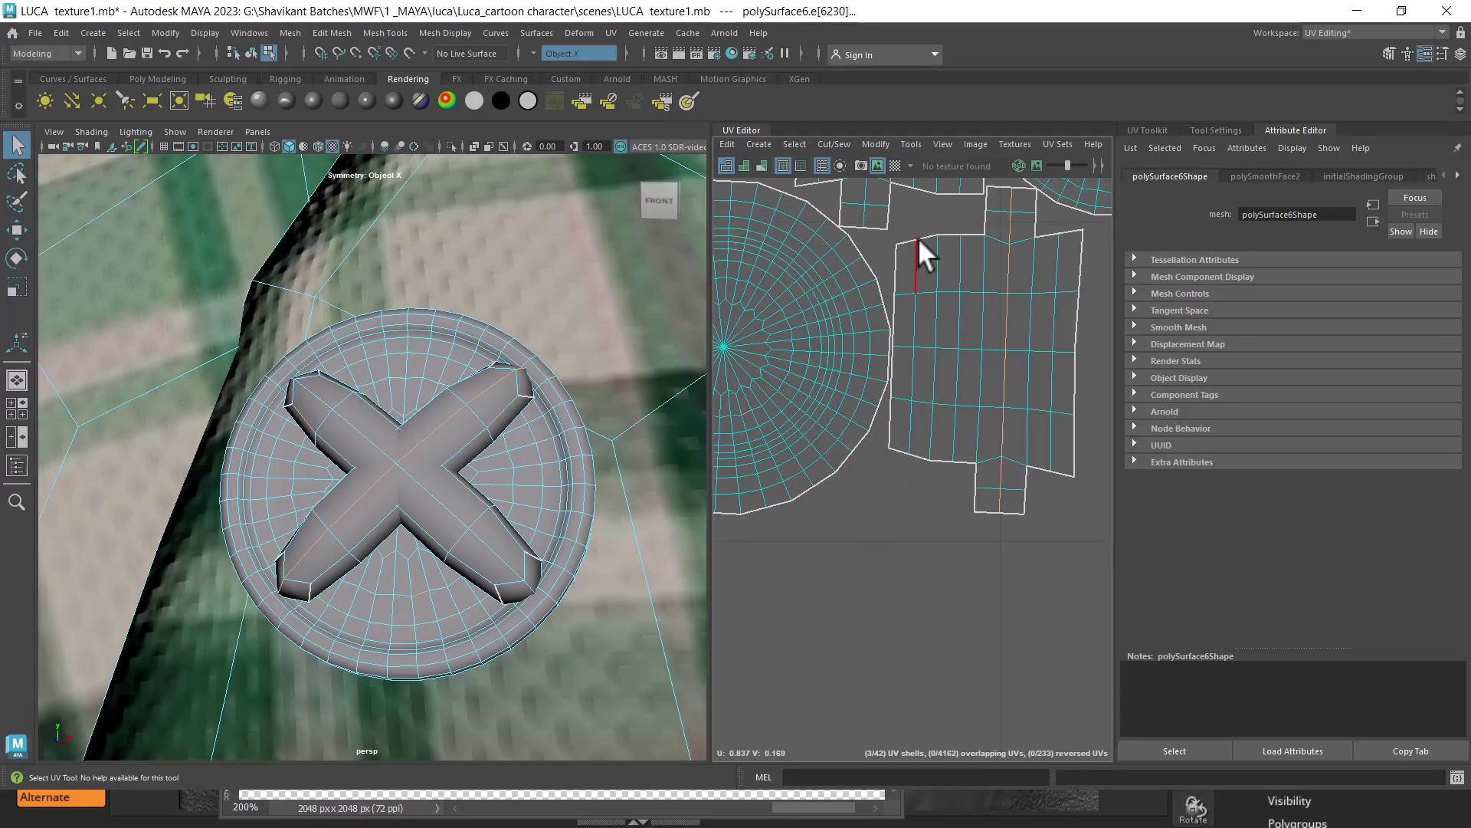
left_click(878, 165)
key("F8")
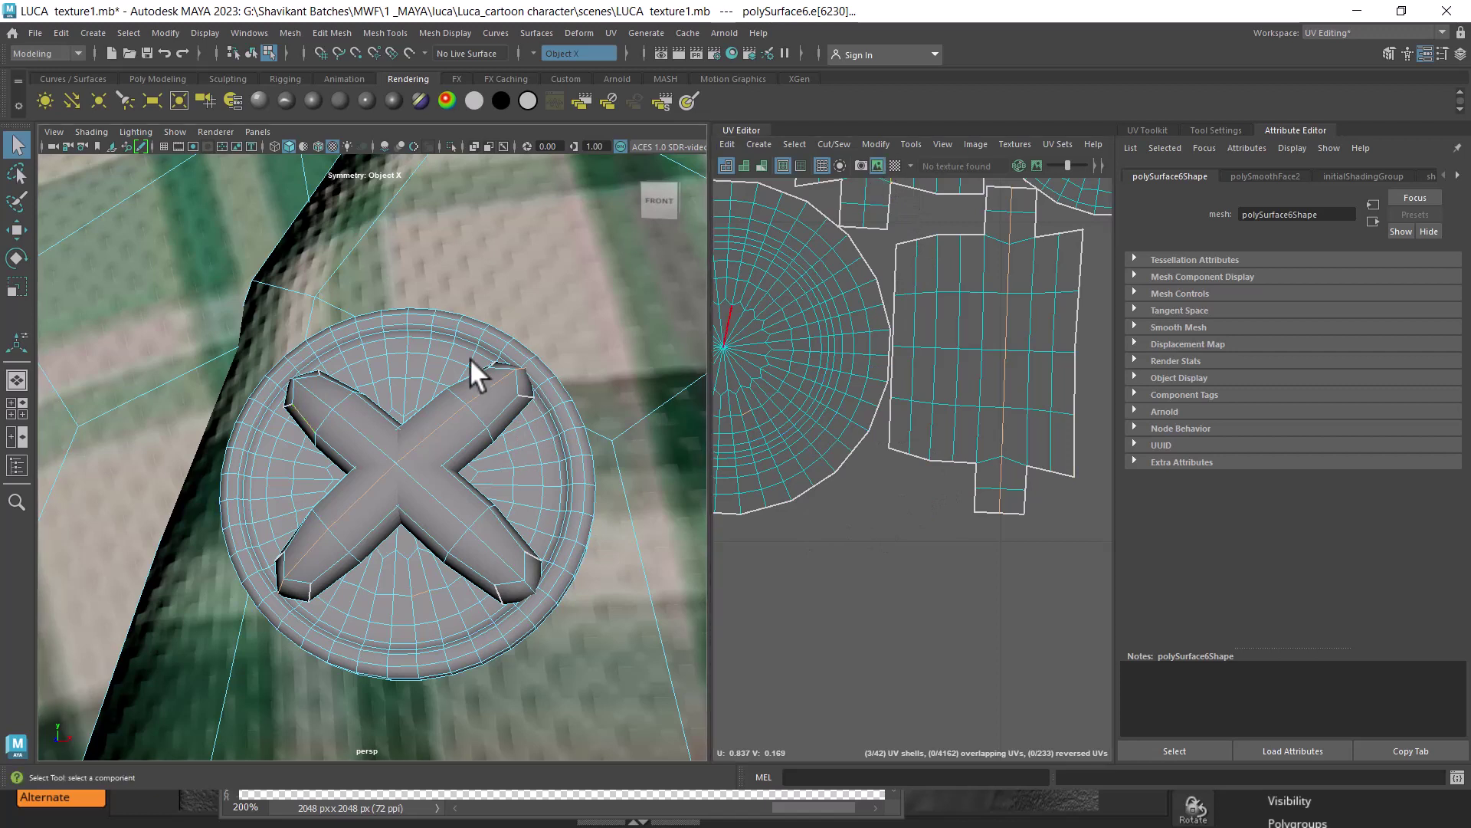
right_click(400, 351)
mouse_move(400, 774)
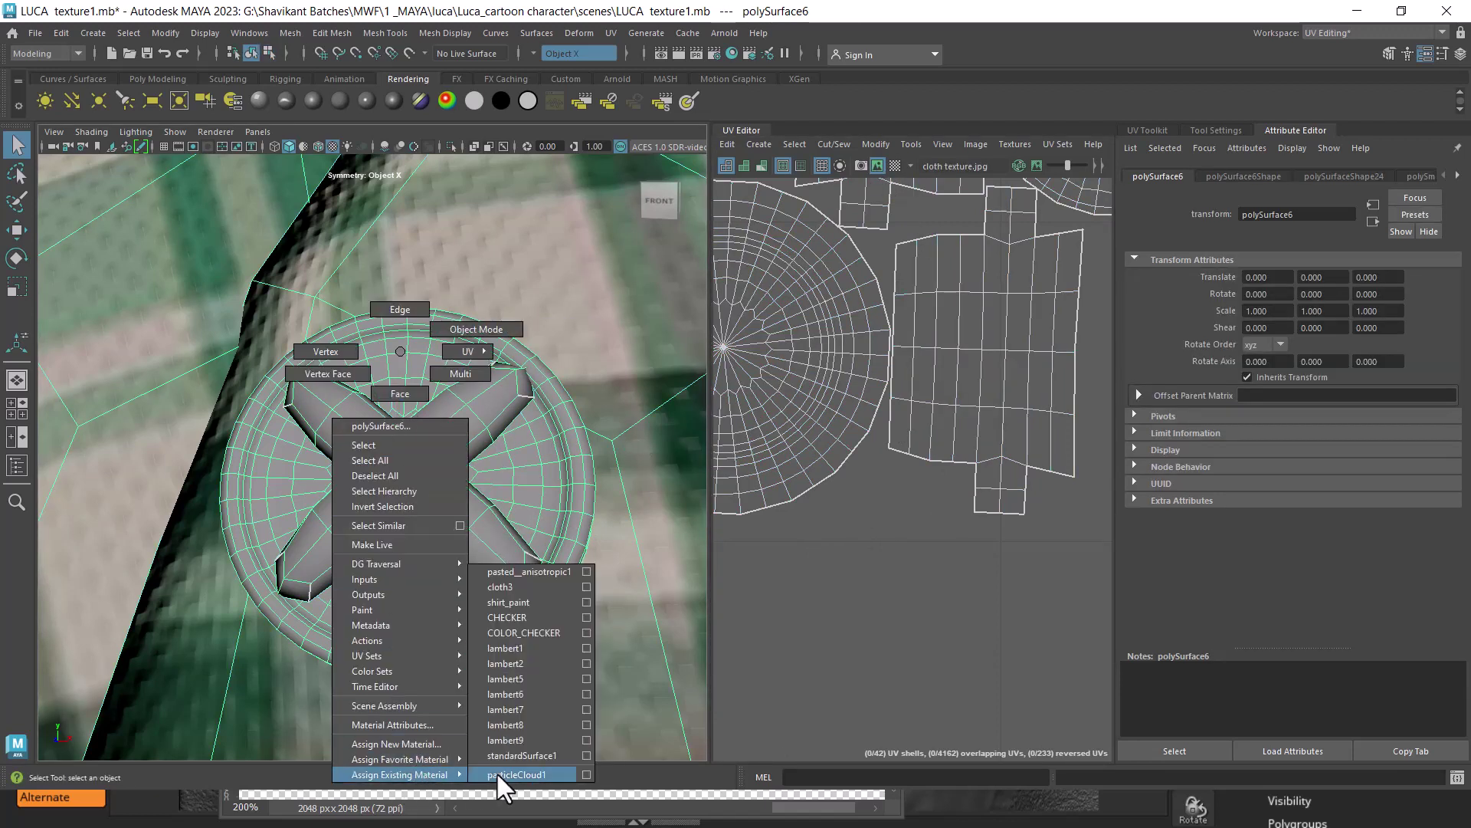
left_click(526, 602)
scroll(516, 604, "down", 5)
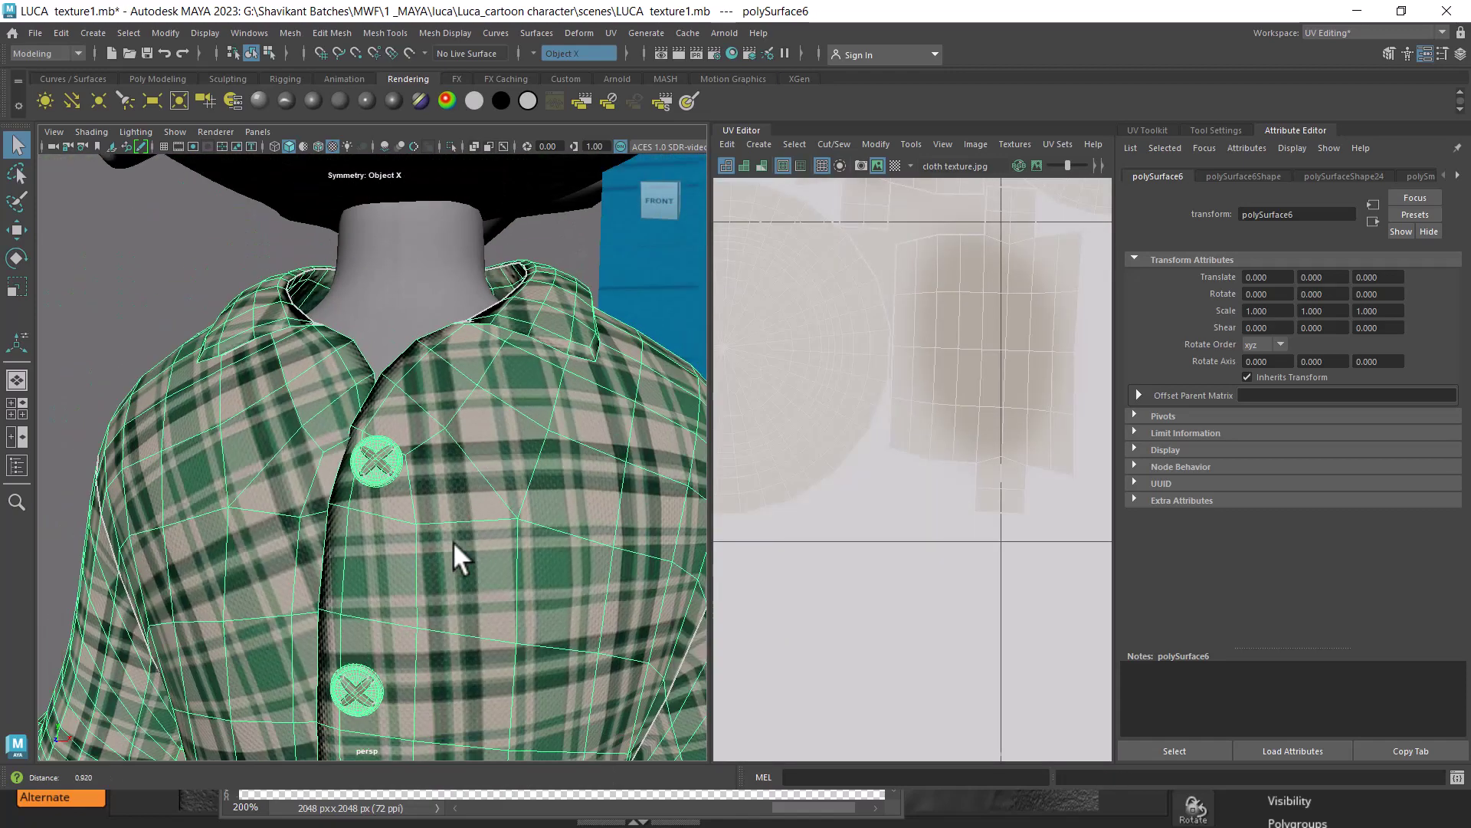
left_click_drag(453, 541, 446, 563)
left_click(126, 307)
scroll(403, 519, "up", 2)
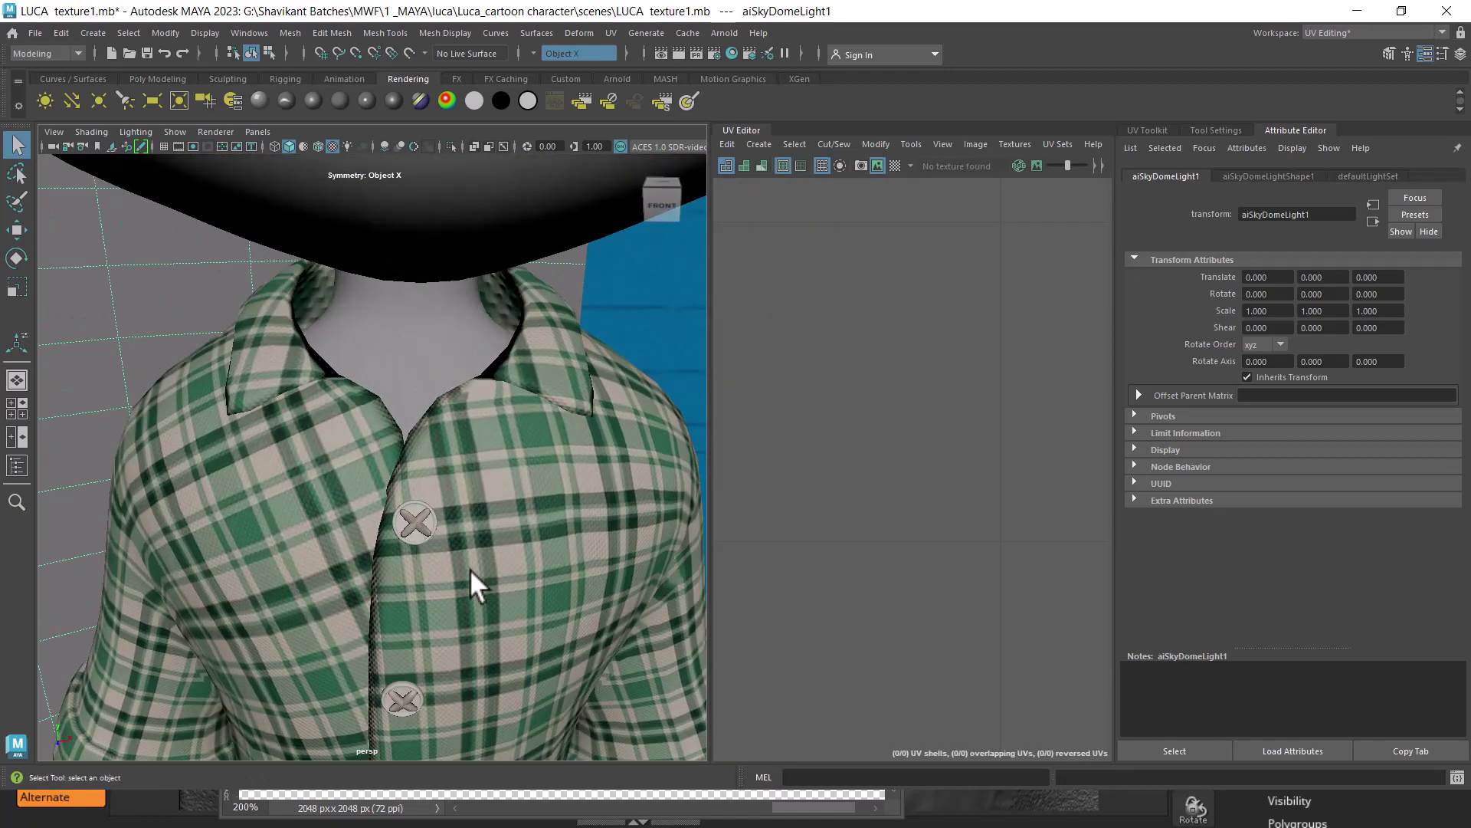
scroll(463, 436, "down", 5)
scroll(431, 491, "down", 2)
scroll(431, 503, "up", 3)
scroll(431, 503, "down", 3)
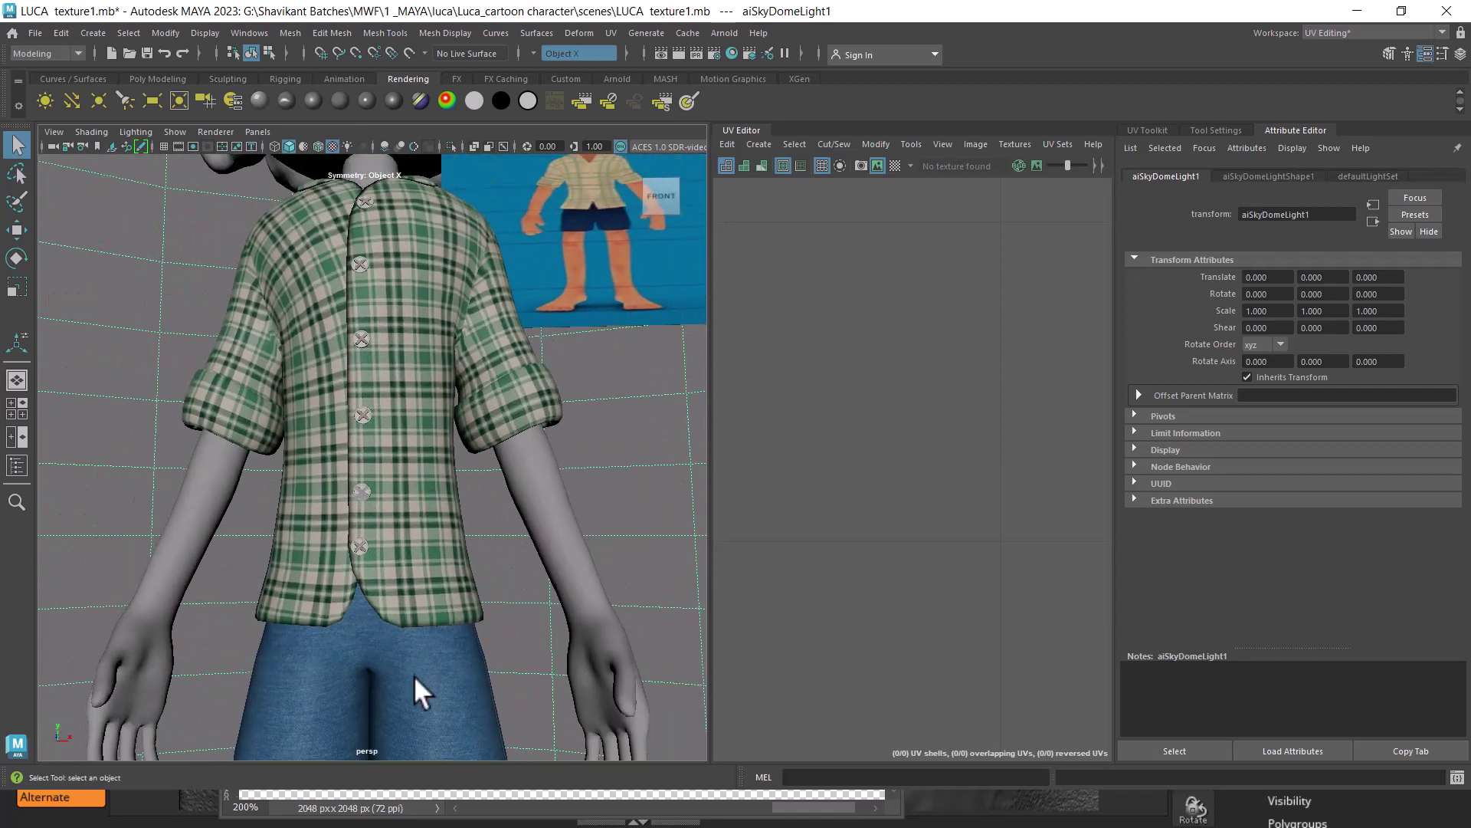
scroll(403, 460, "down", 2)
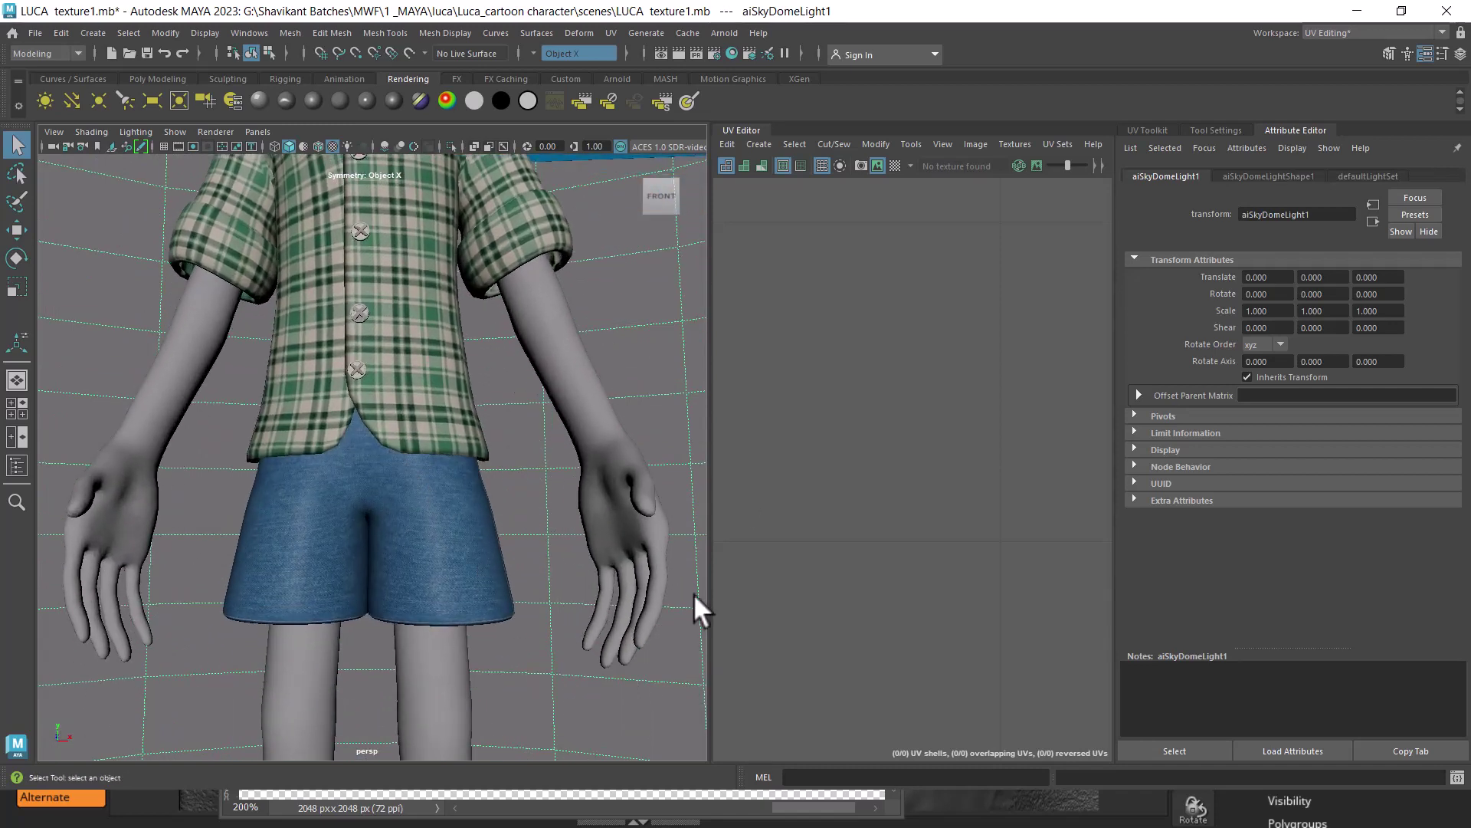
key("alt+Tab")
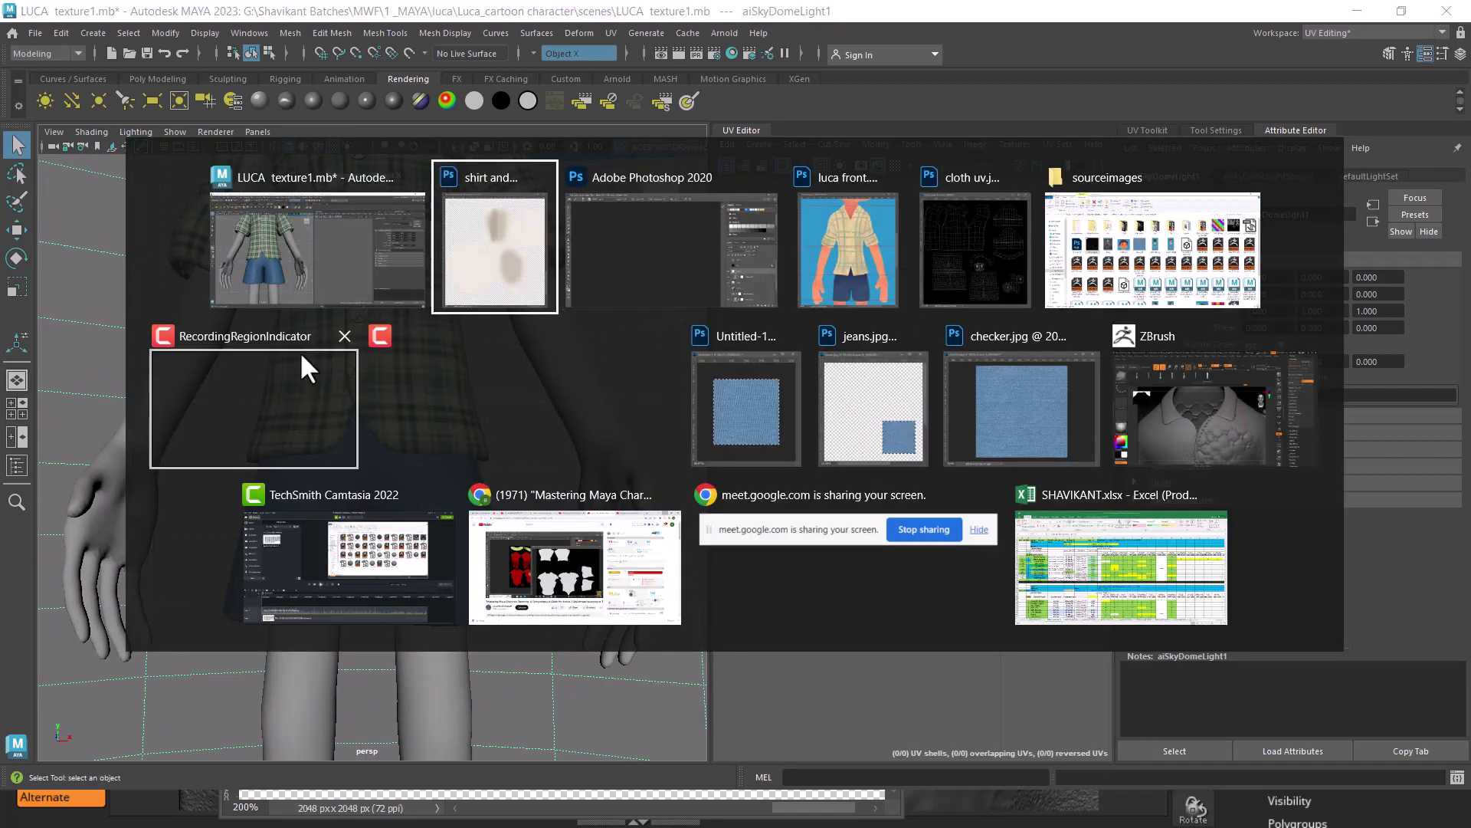
left_click(272, 357)
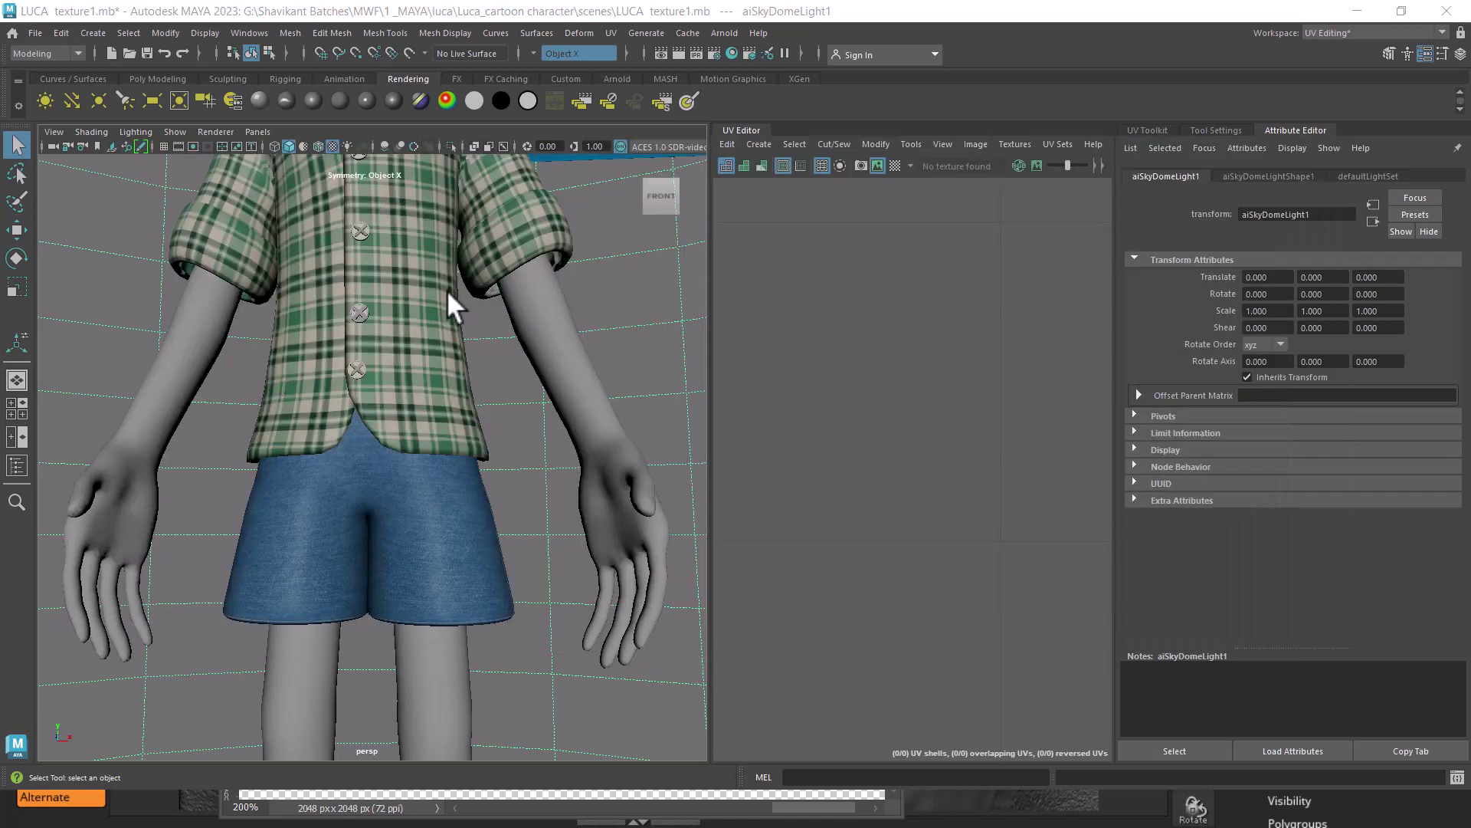
key("alt+Tab")
scroll(437, 464, "down", 2)
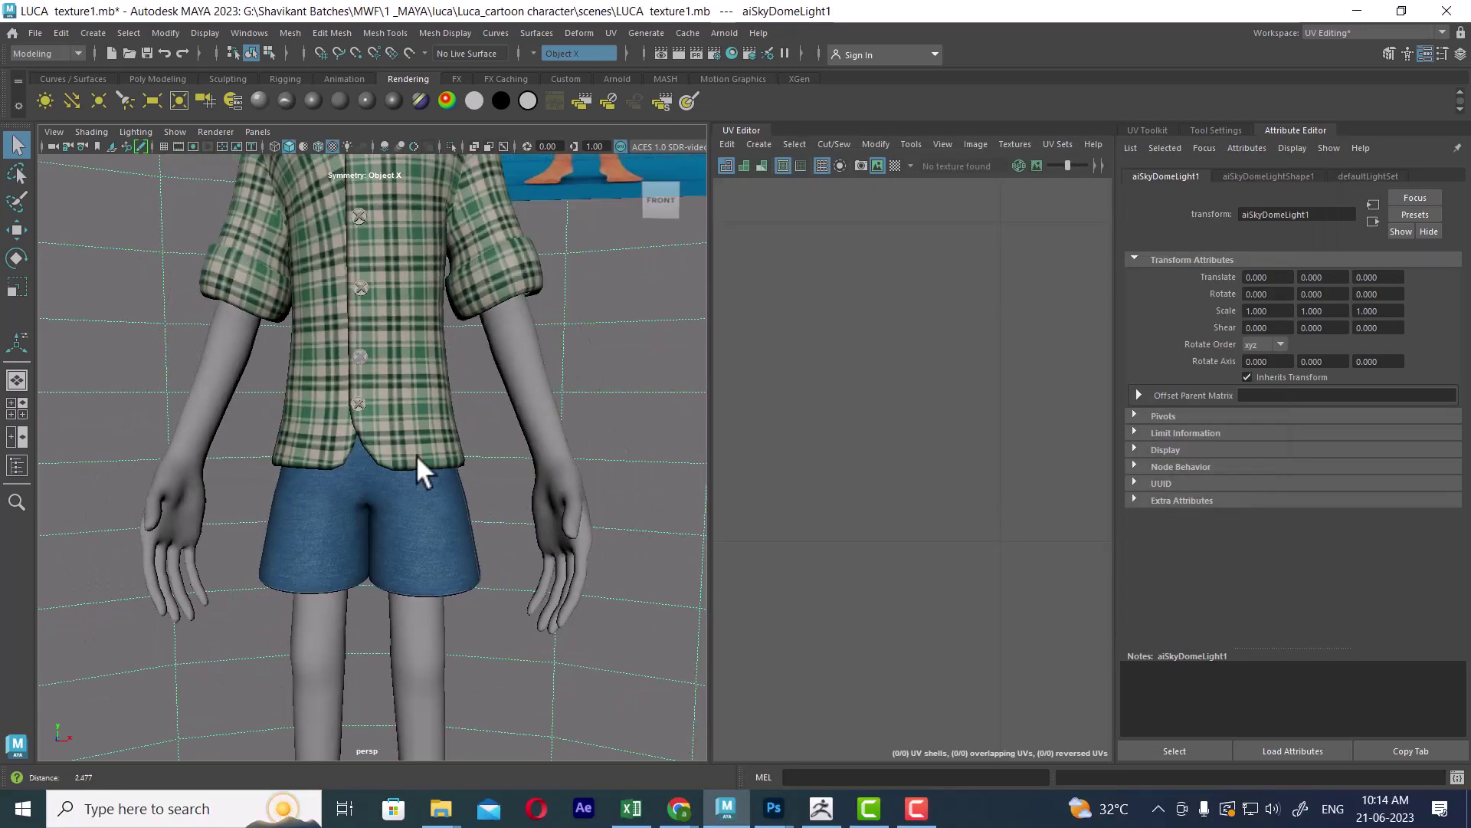
scroll(416, 453, "down", 2)
scroll(394, 476, "down", 2)
scroll(454, 536, "down", 2)
scroll(443, 441, "down", 1)
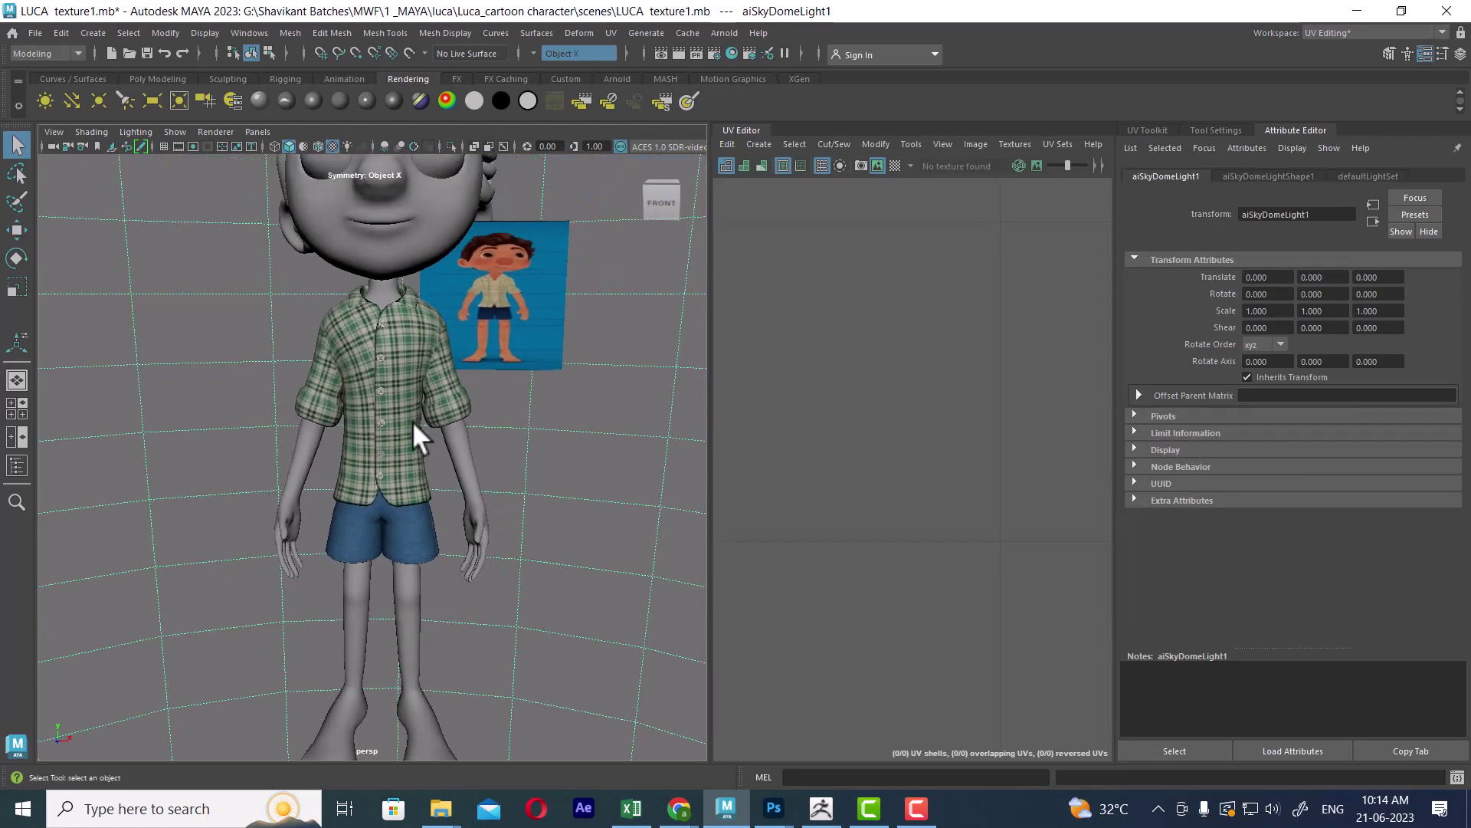